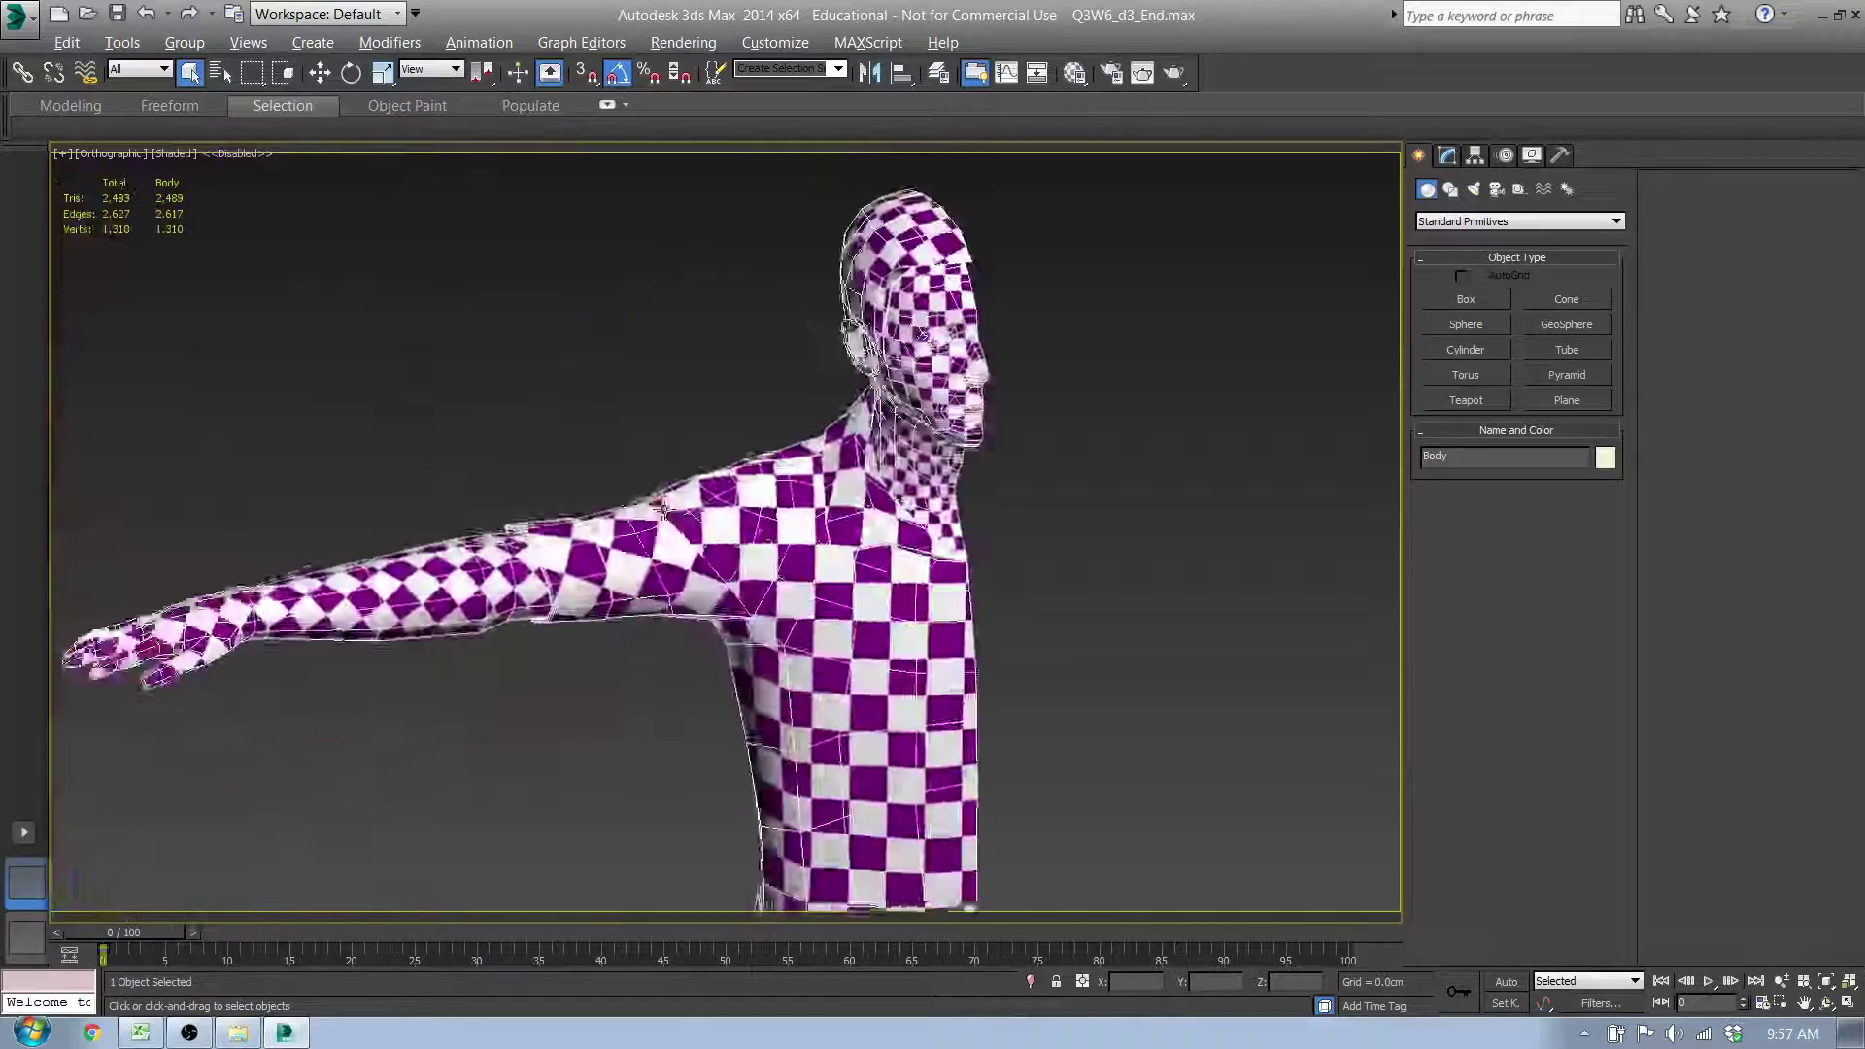
# Step: Open the UV editor for the body's Unwrap UVW modifier, select all UV polygons and maximize the editor
pyautogui.scroll(-5, 978, 506)
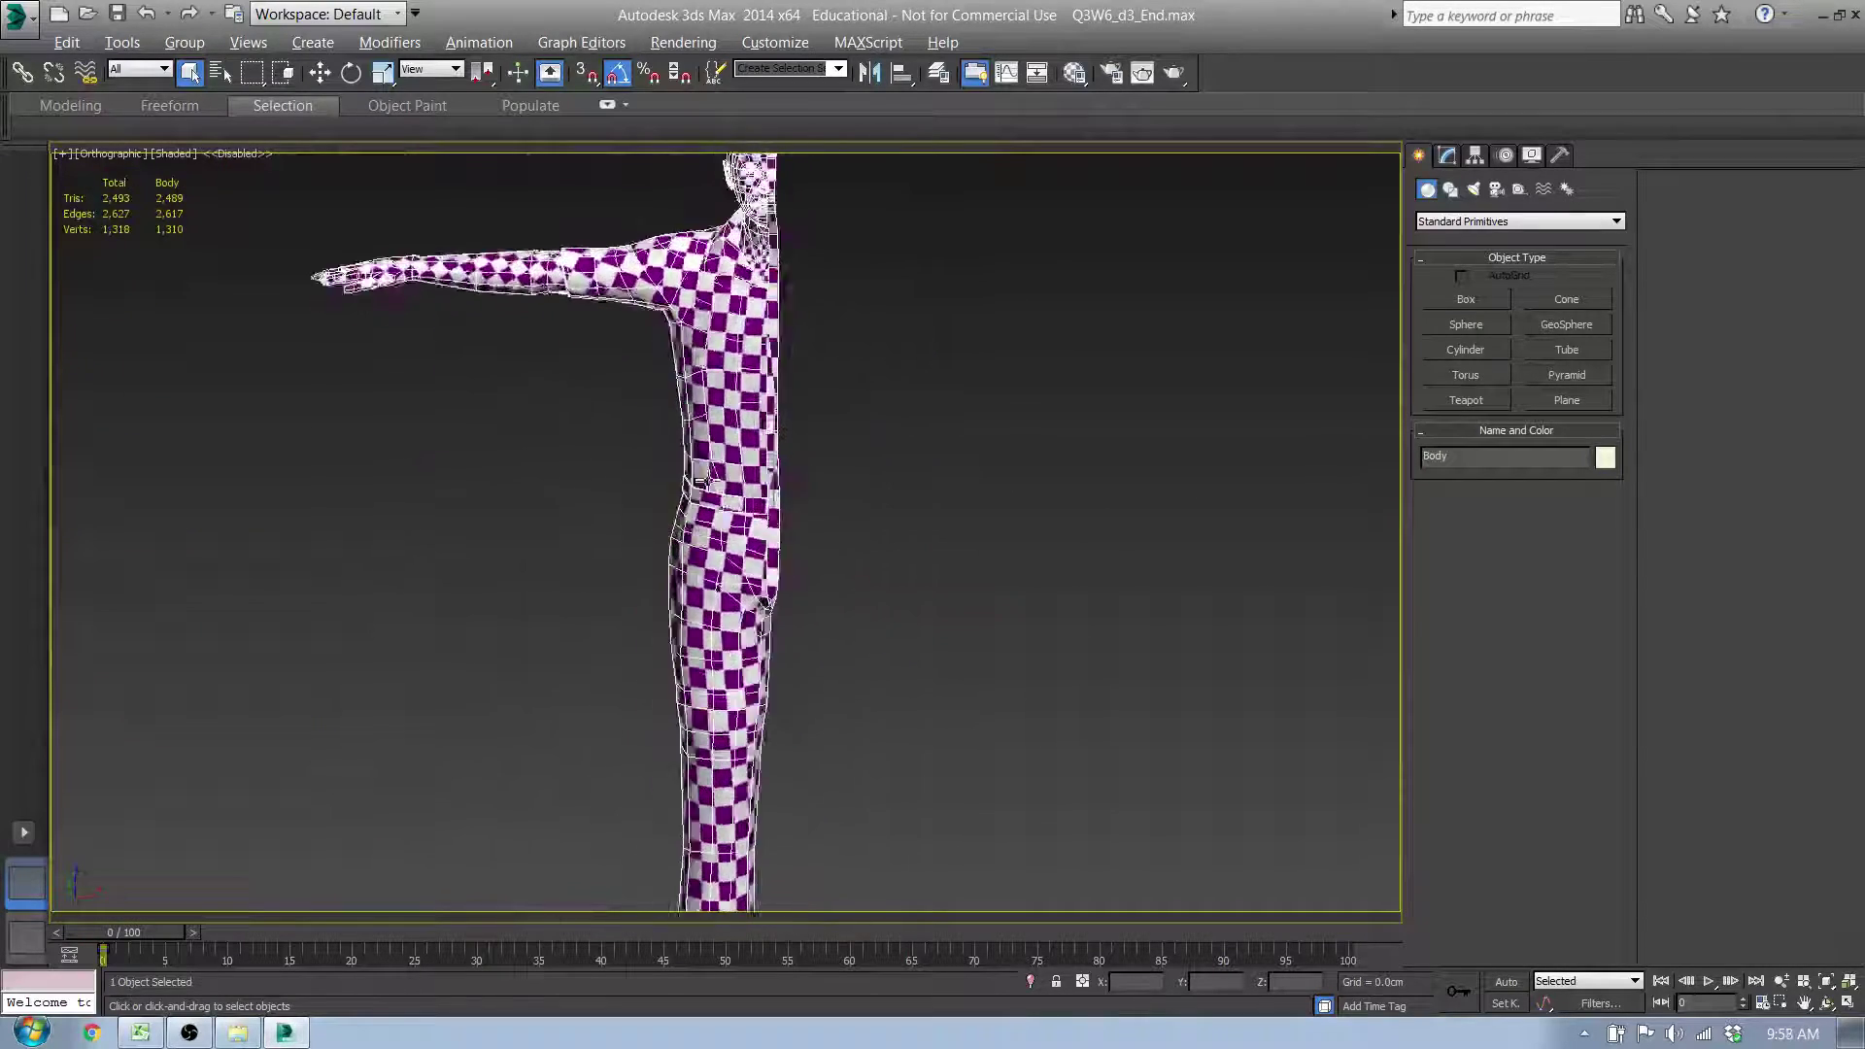
pyautogui.click(1447, 155)
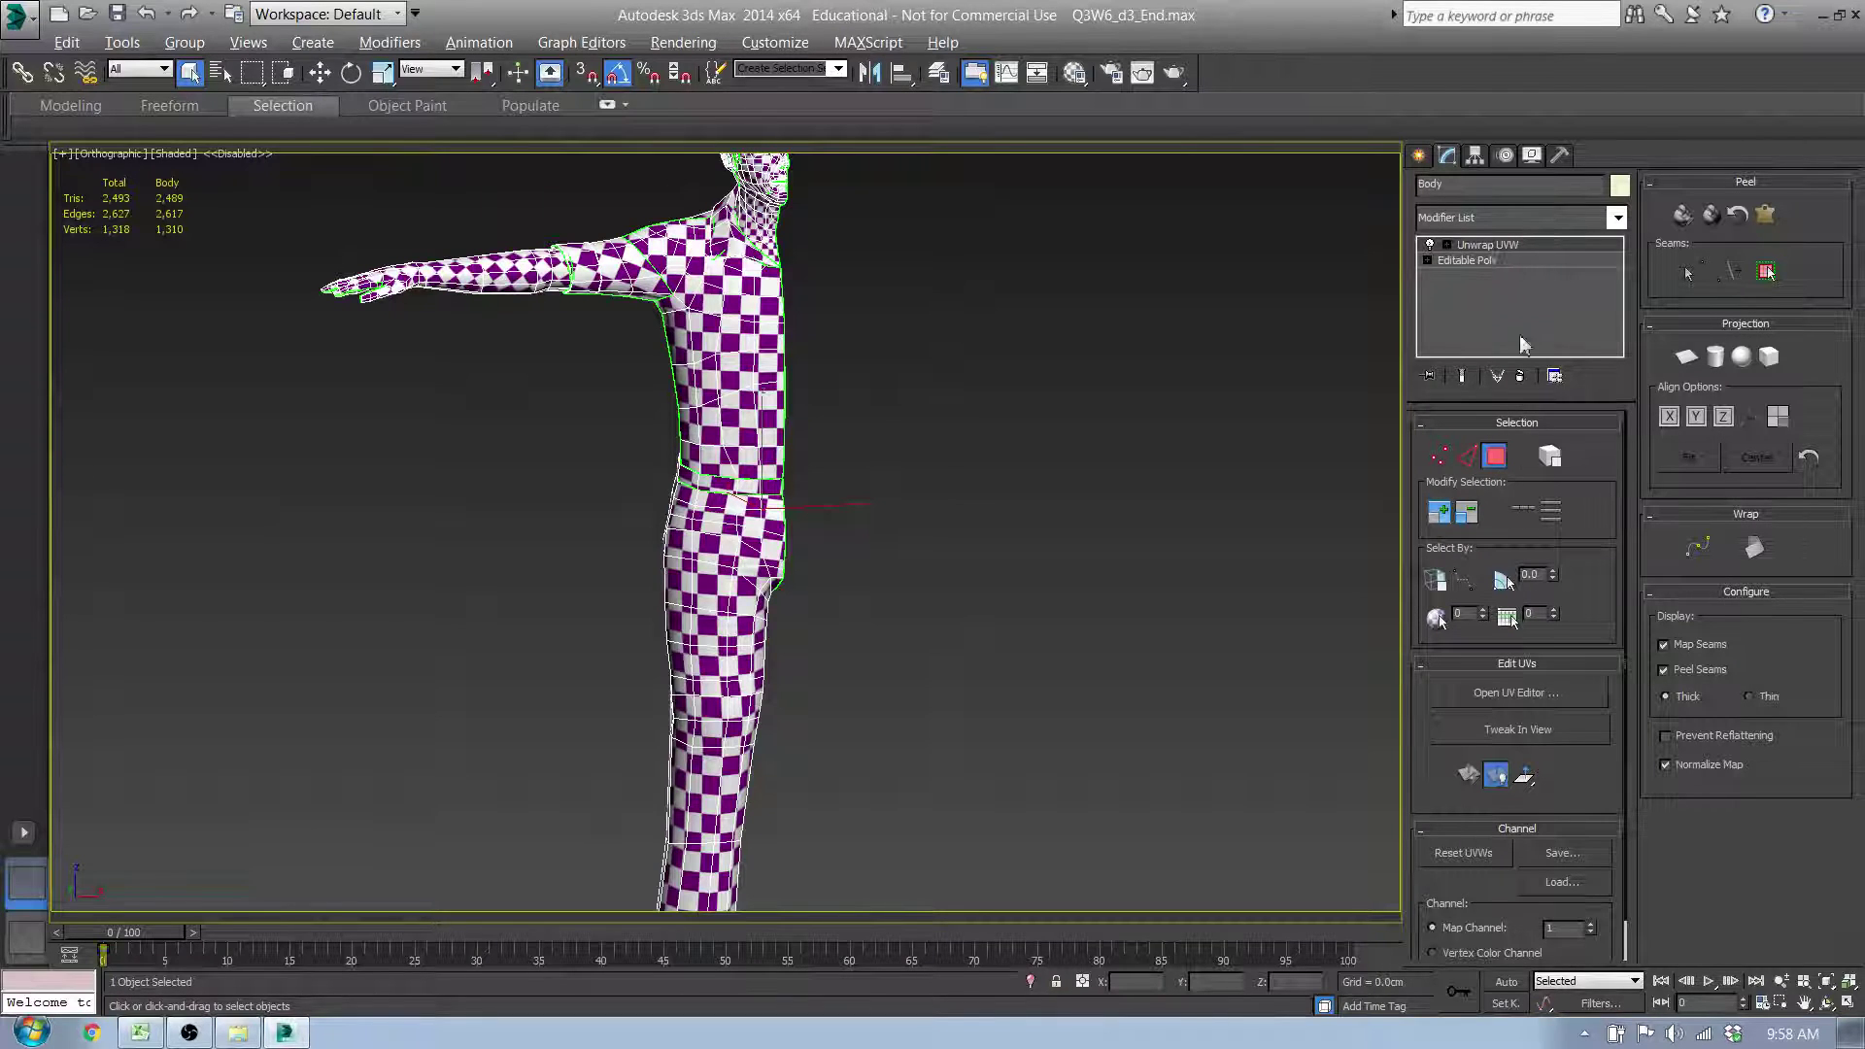
pyautogui.click(1521, 692)
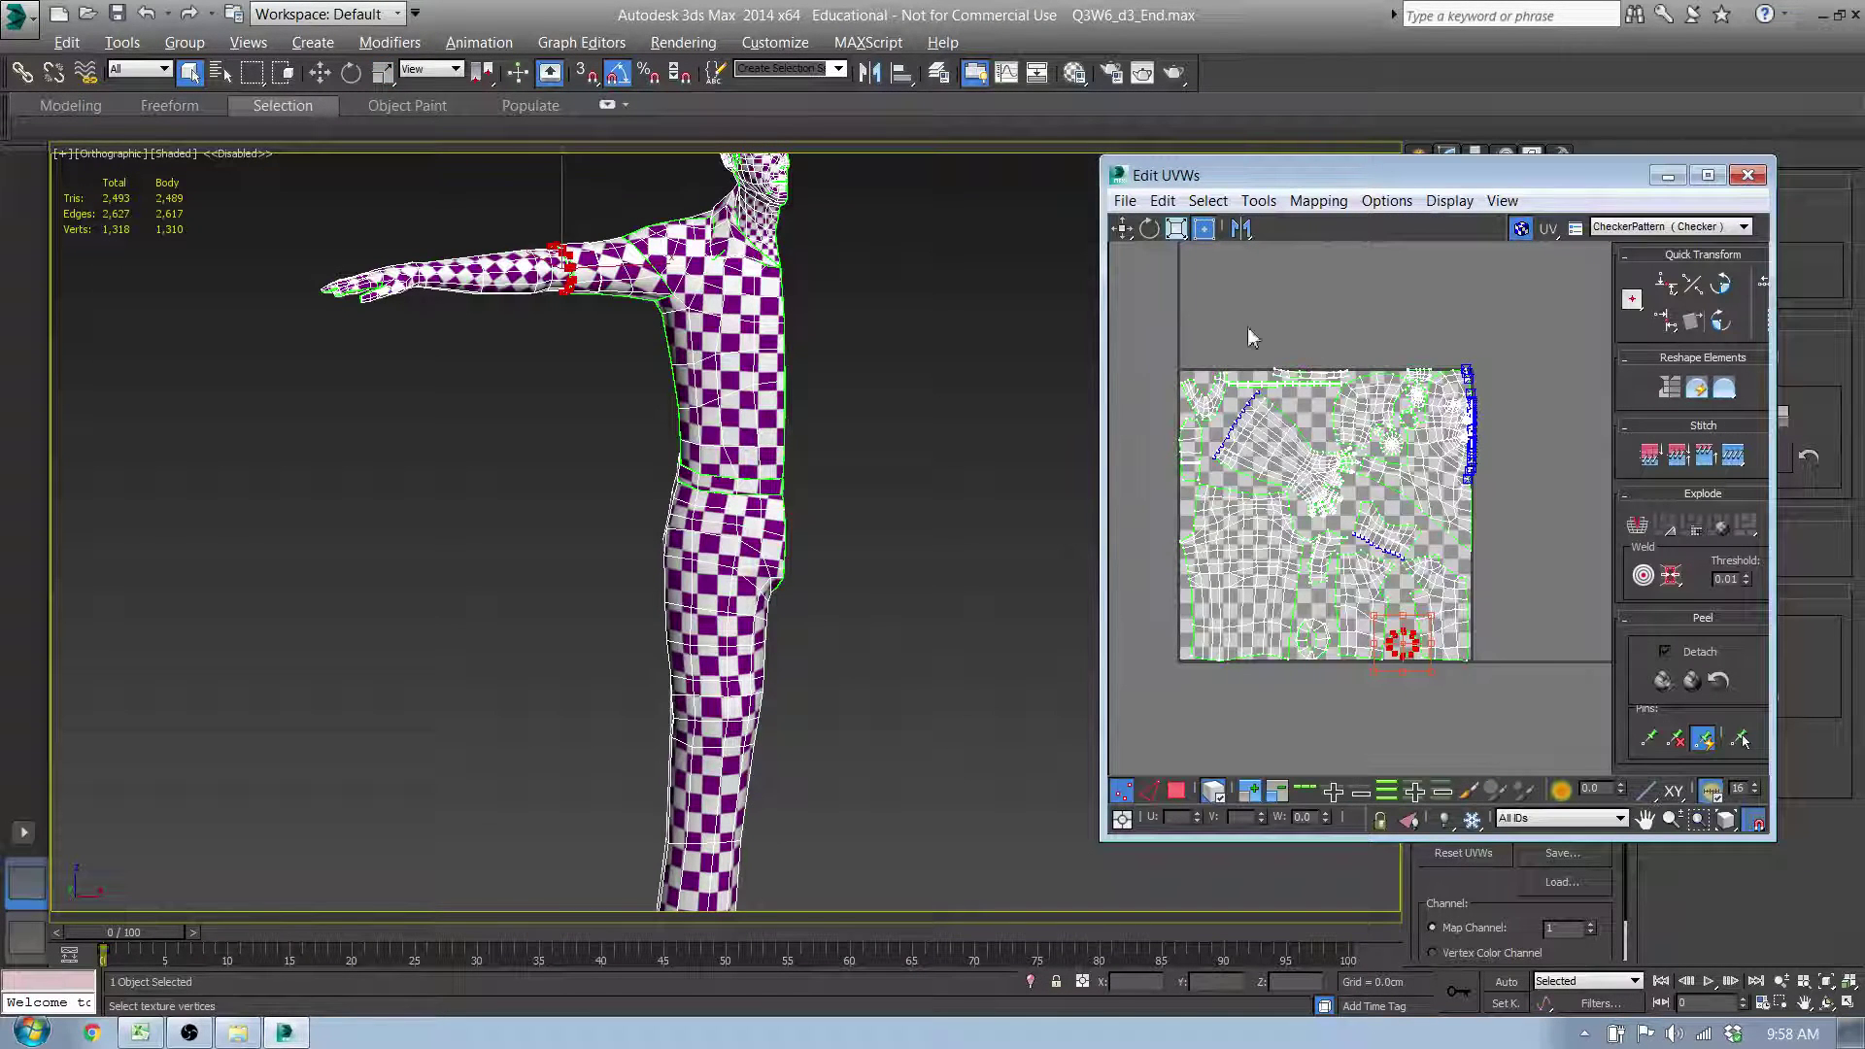
pyautogui.click(1159, 324)
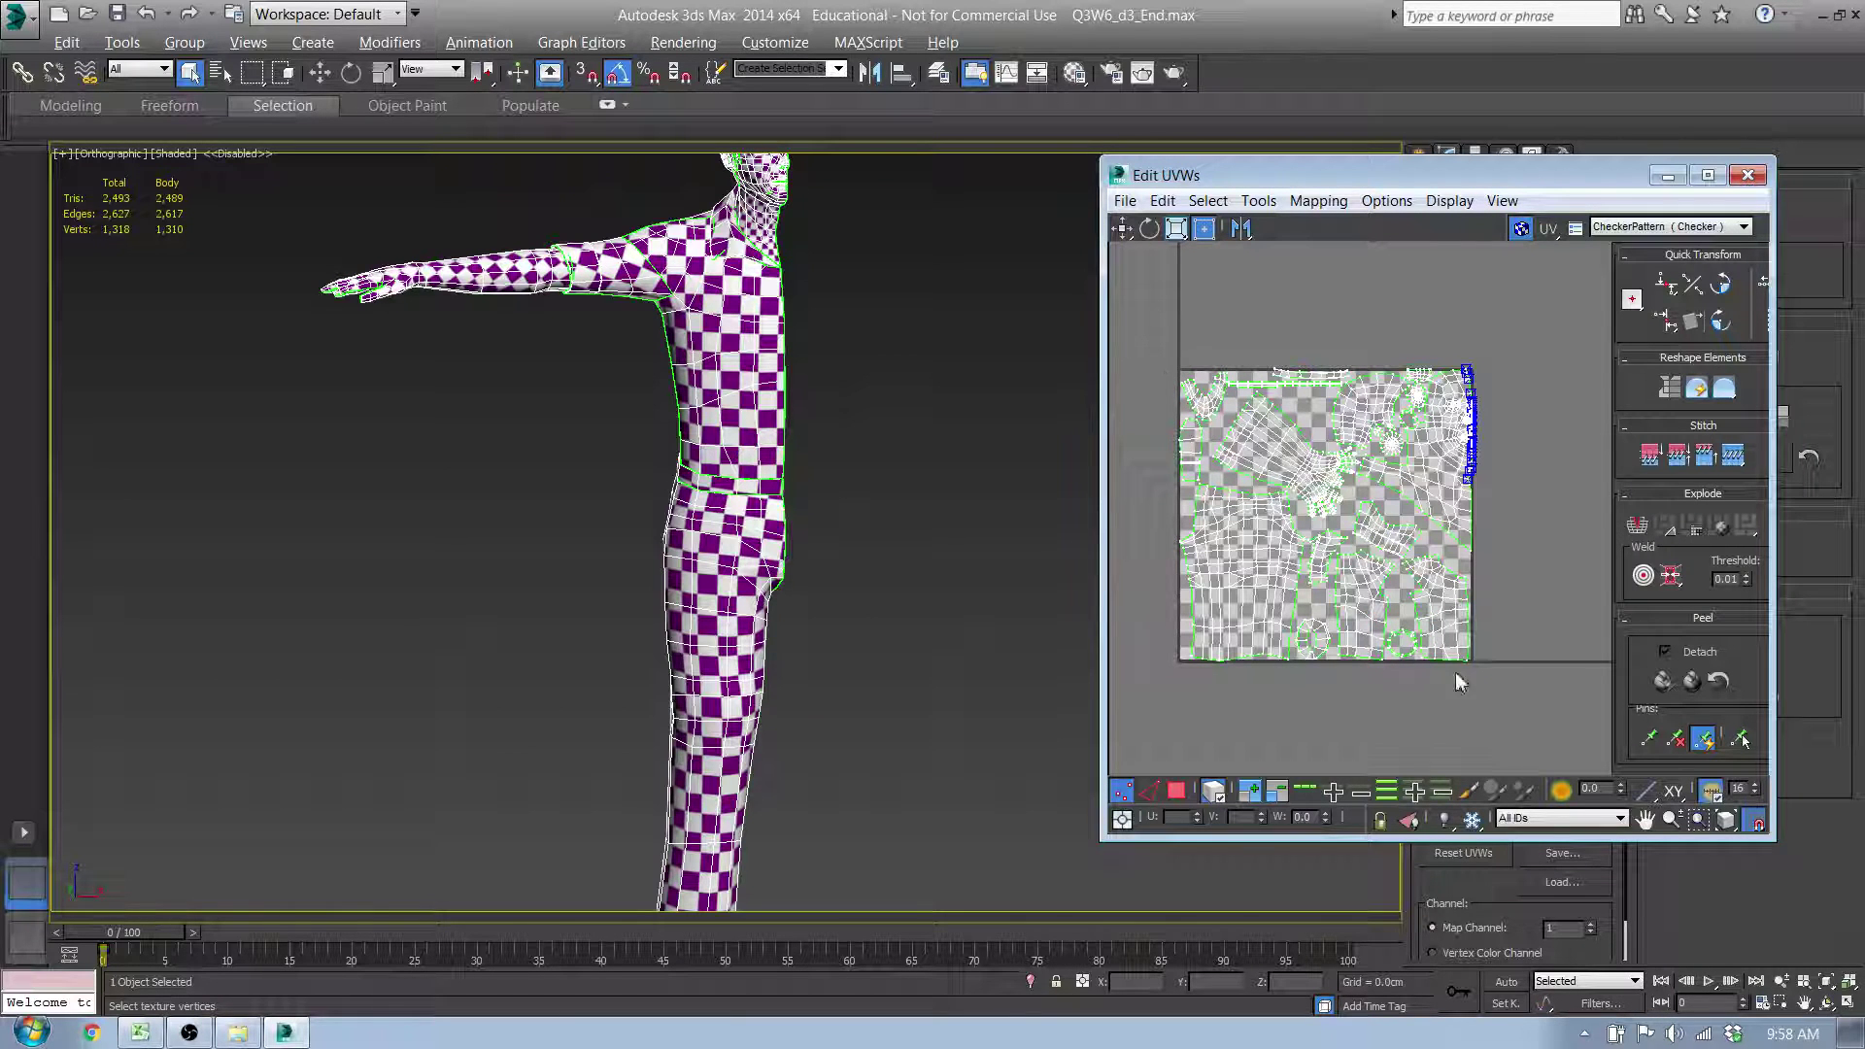
pyautogui.click(1176, 789)
pyautogui.hotkey('ctrl', 'a')
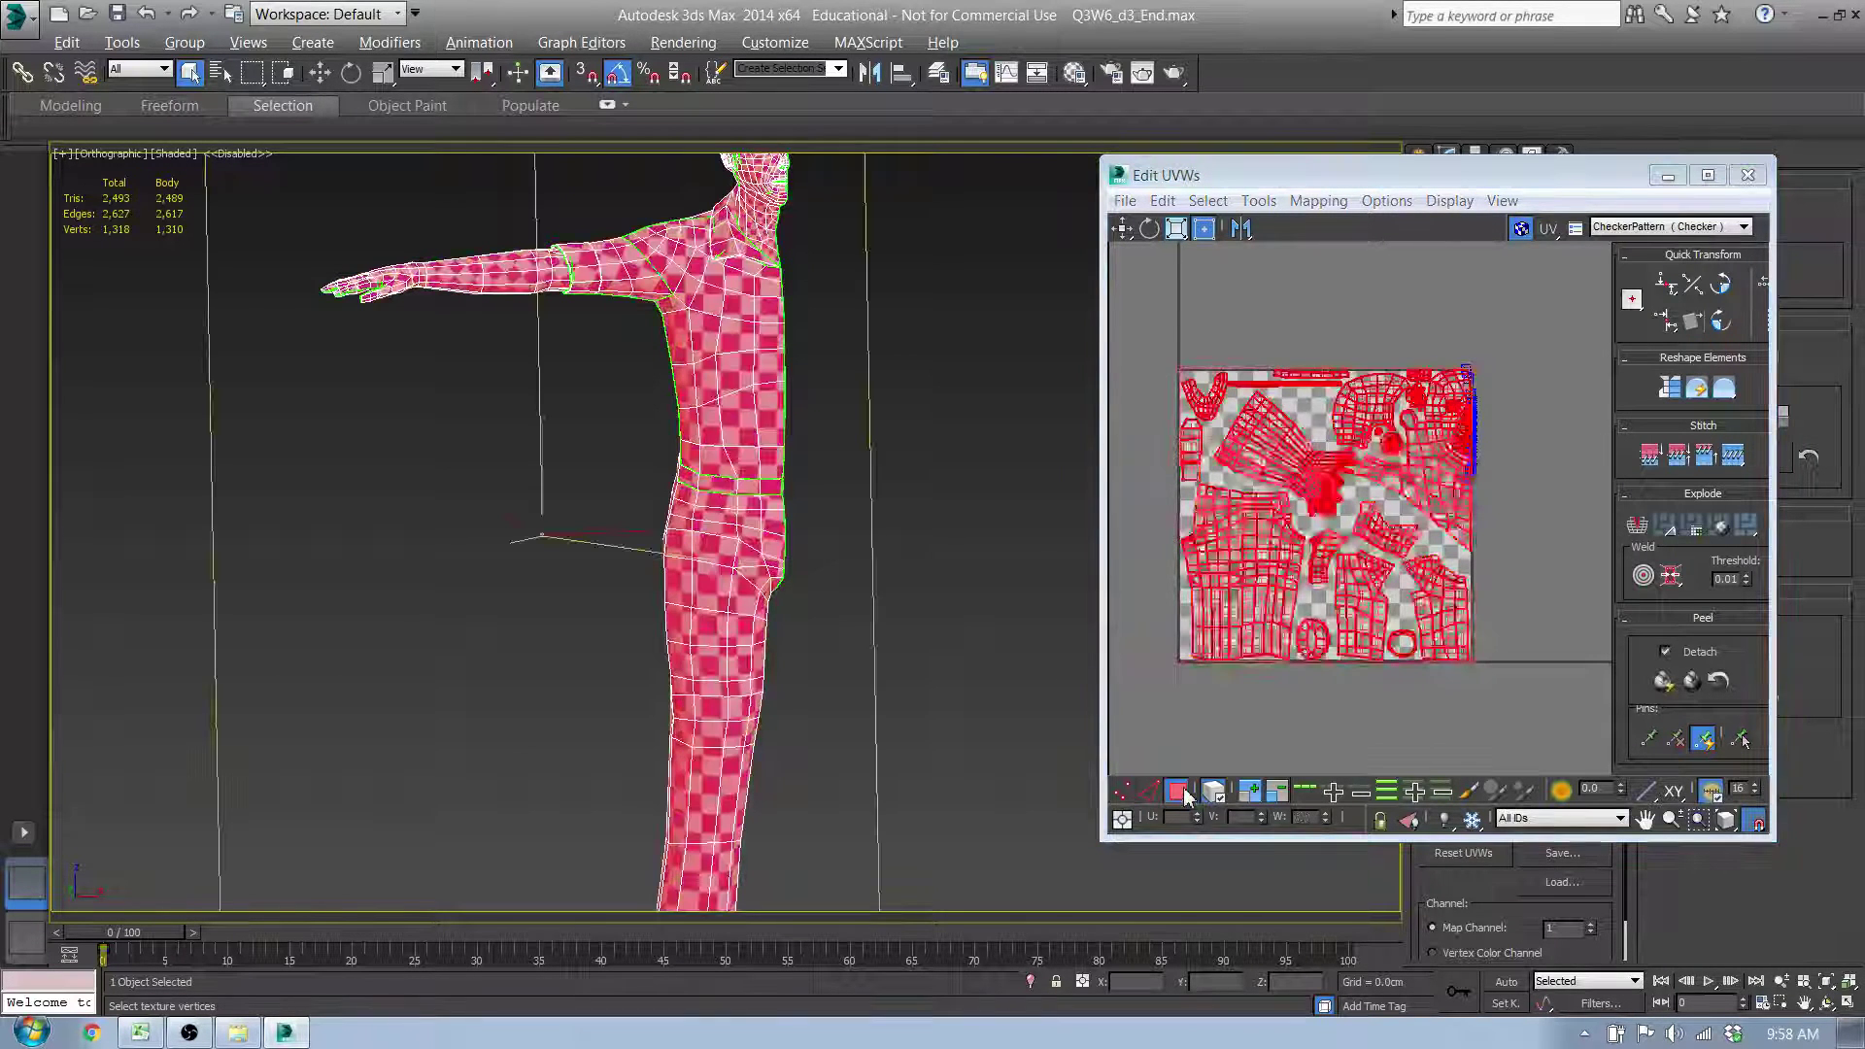
pyautogui.scroll(4, 1603, 341)
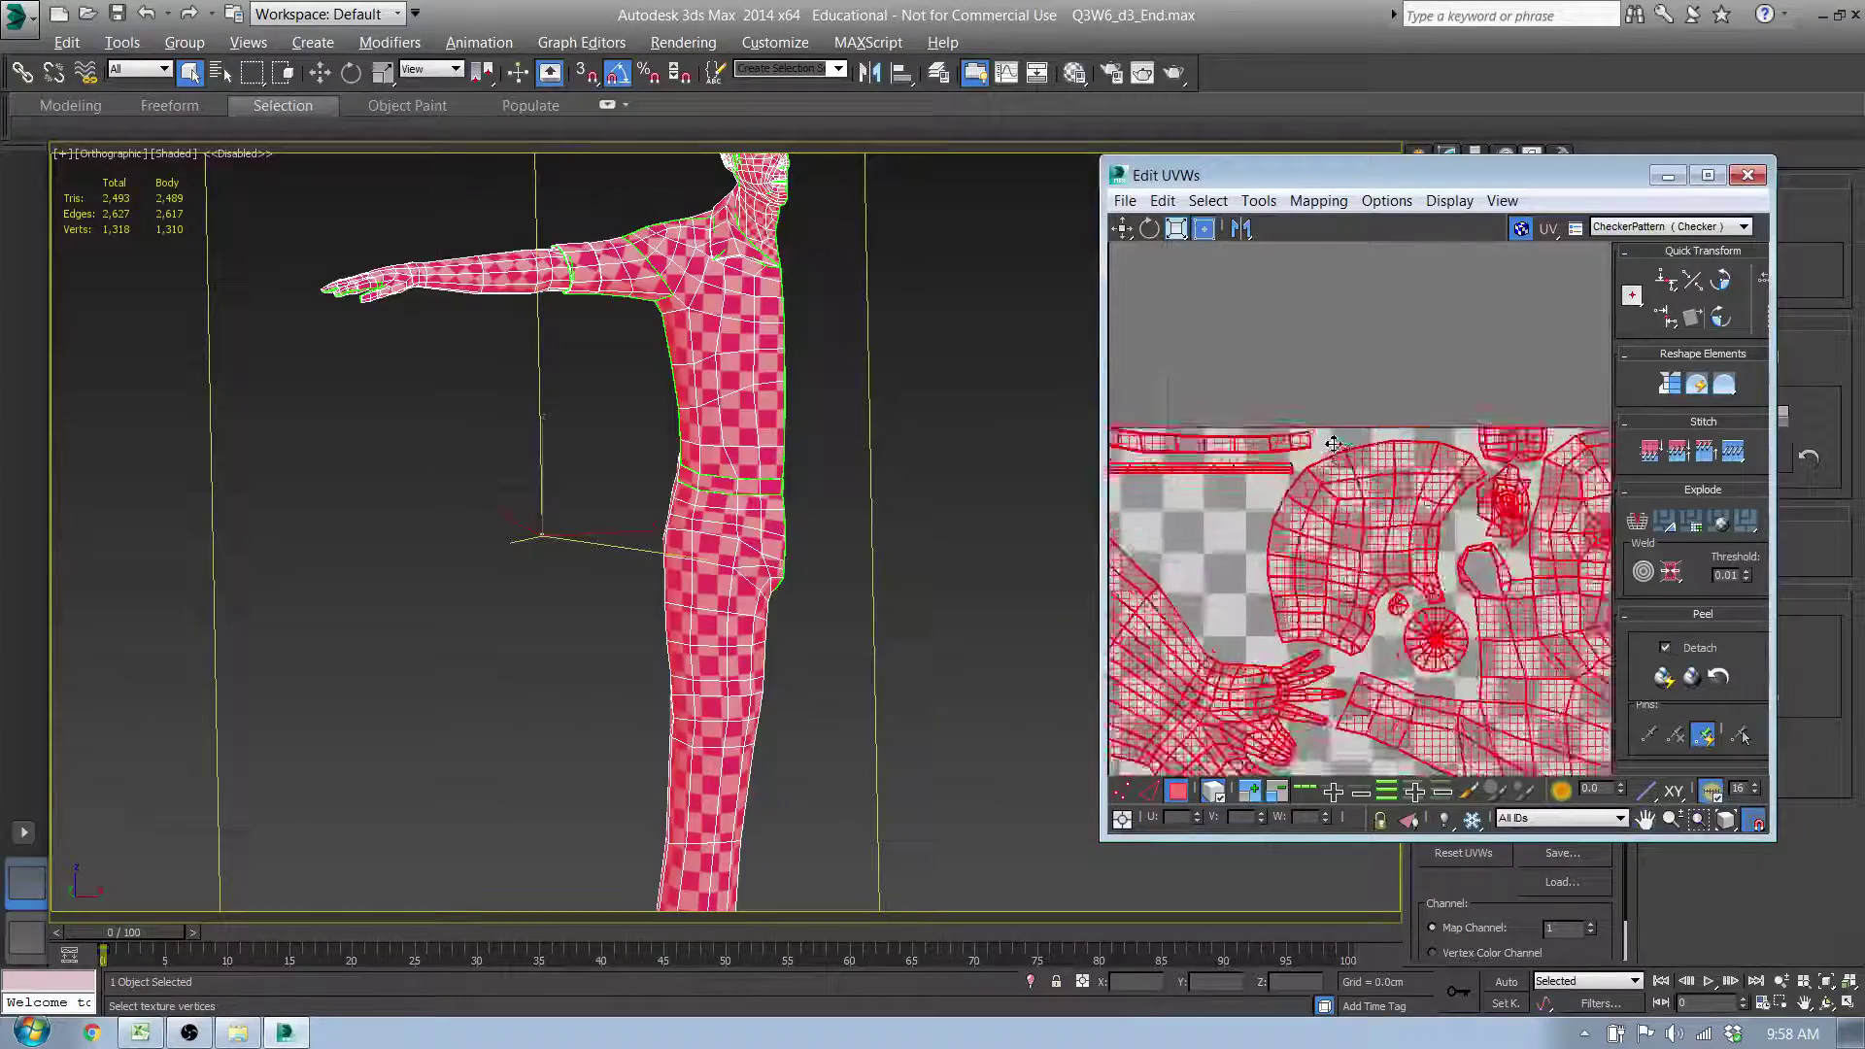
pyautogui.click(1707, 174)
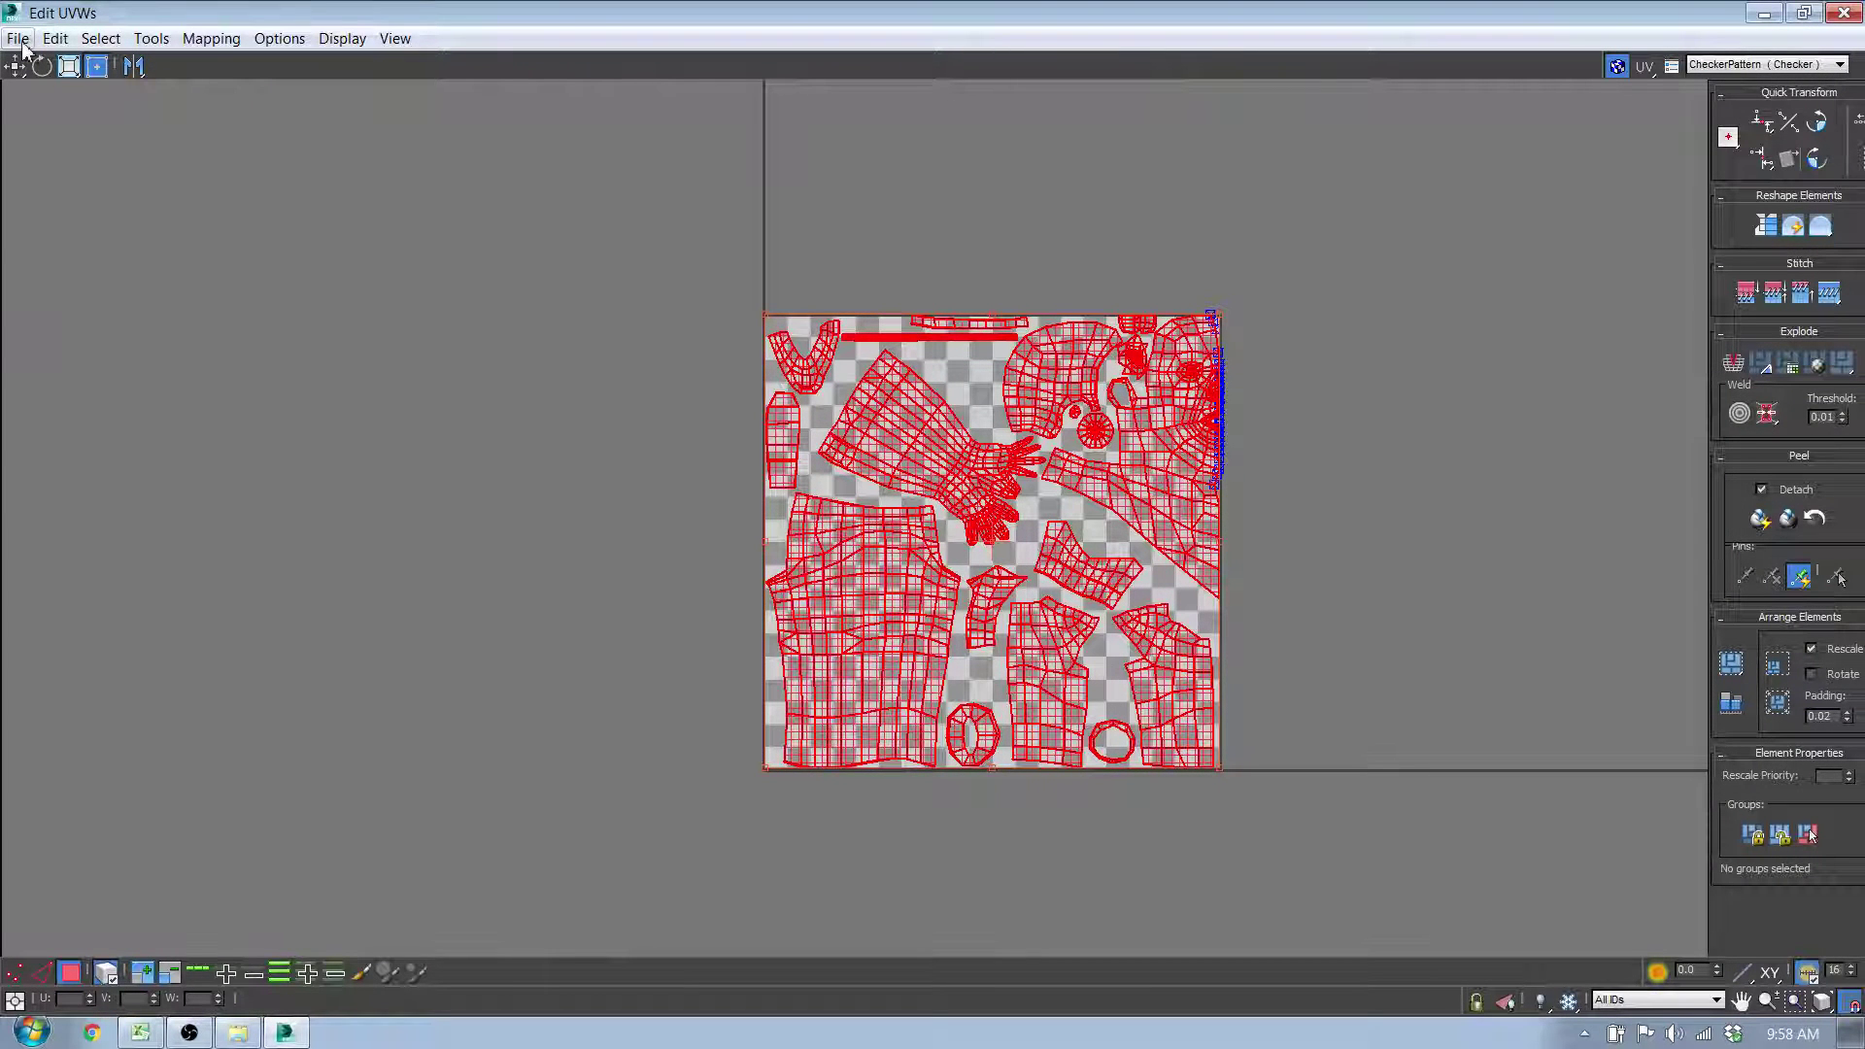
# Step: Render the UVW template at 2048 by 2048 and bring the rendered map into view
pyautogui.click(169, 44)
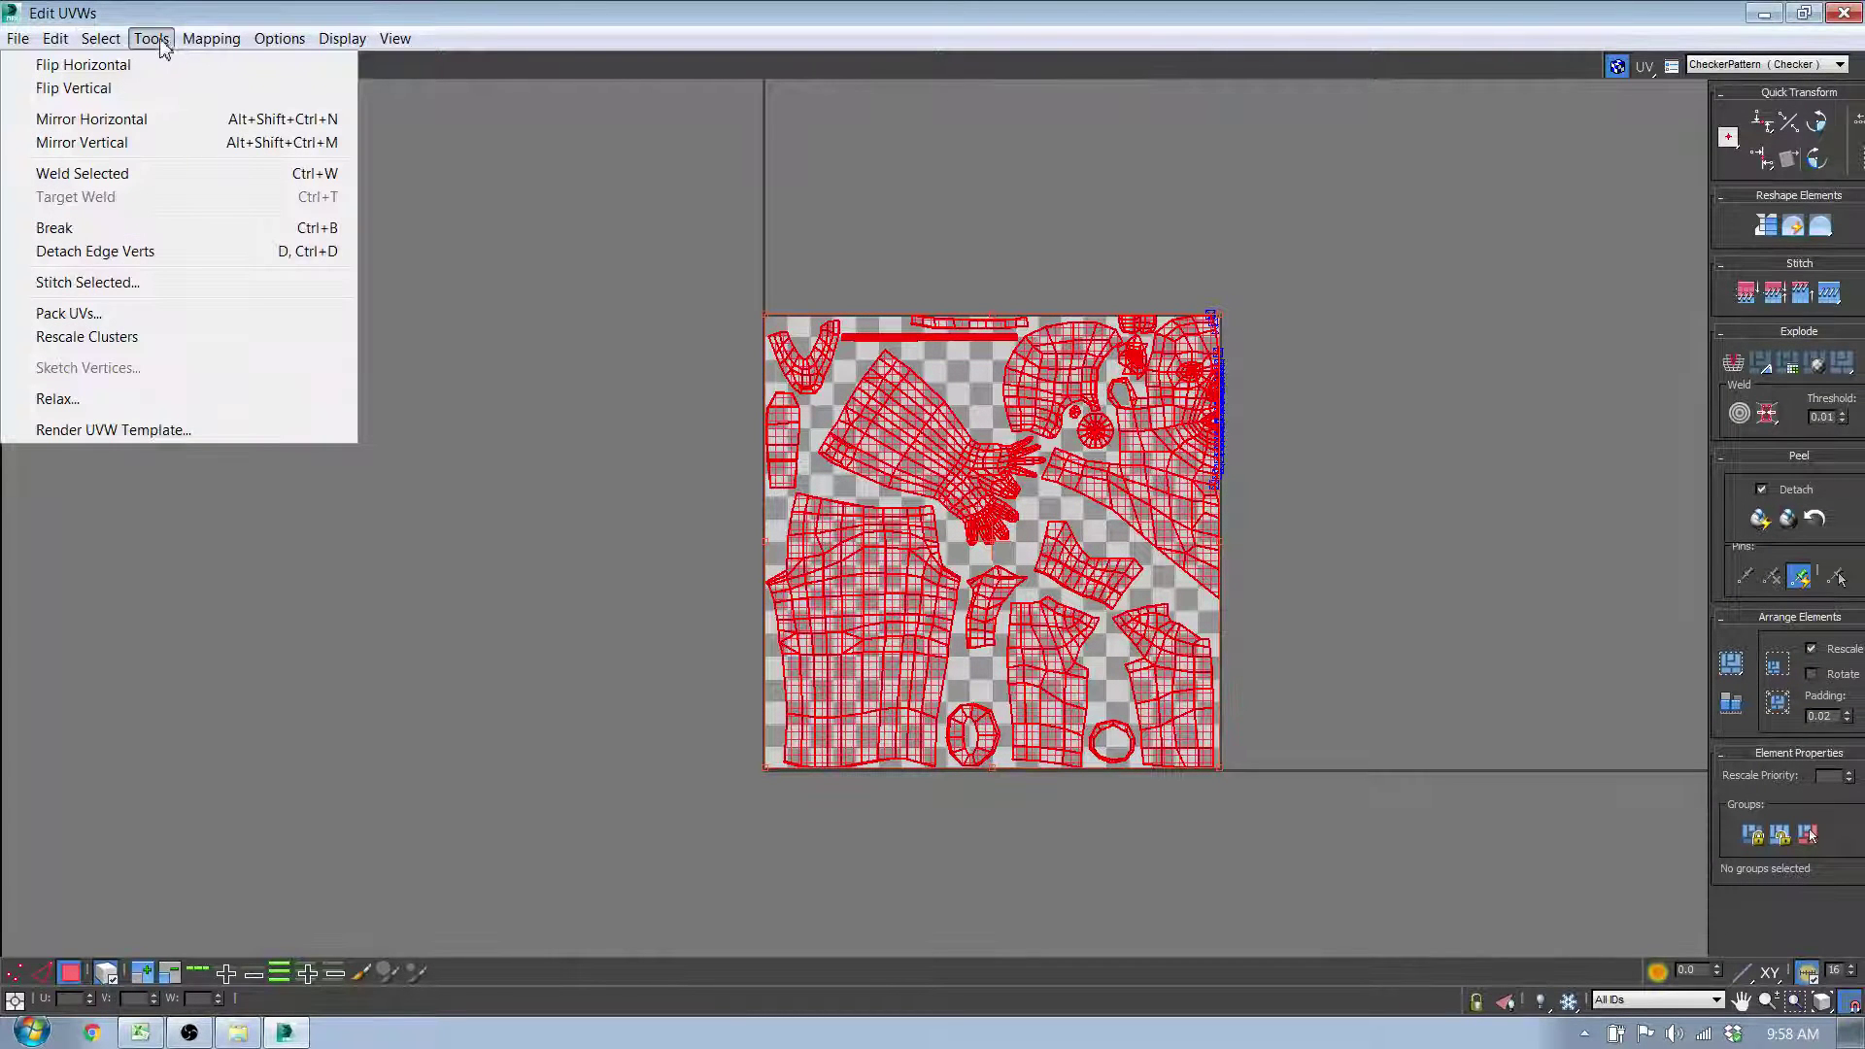
pyautogui.click(156, 430)
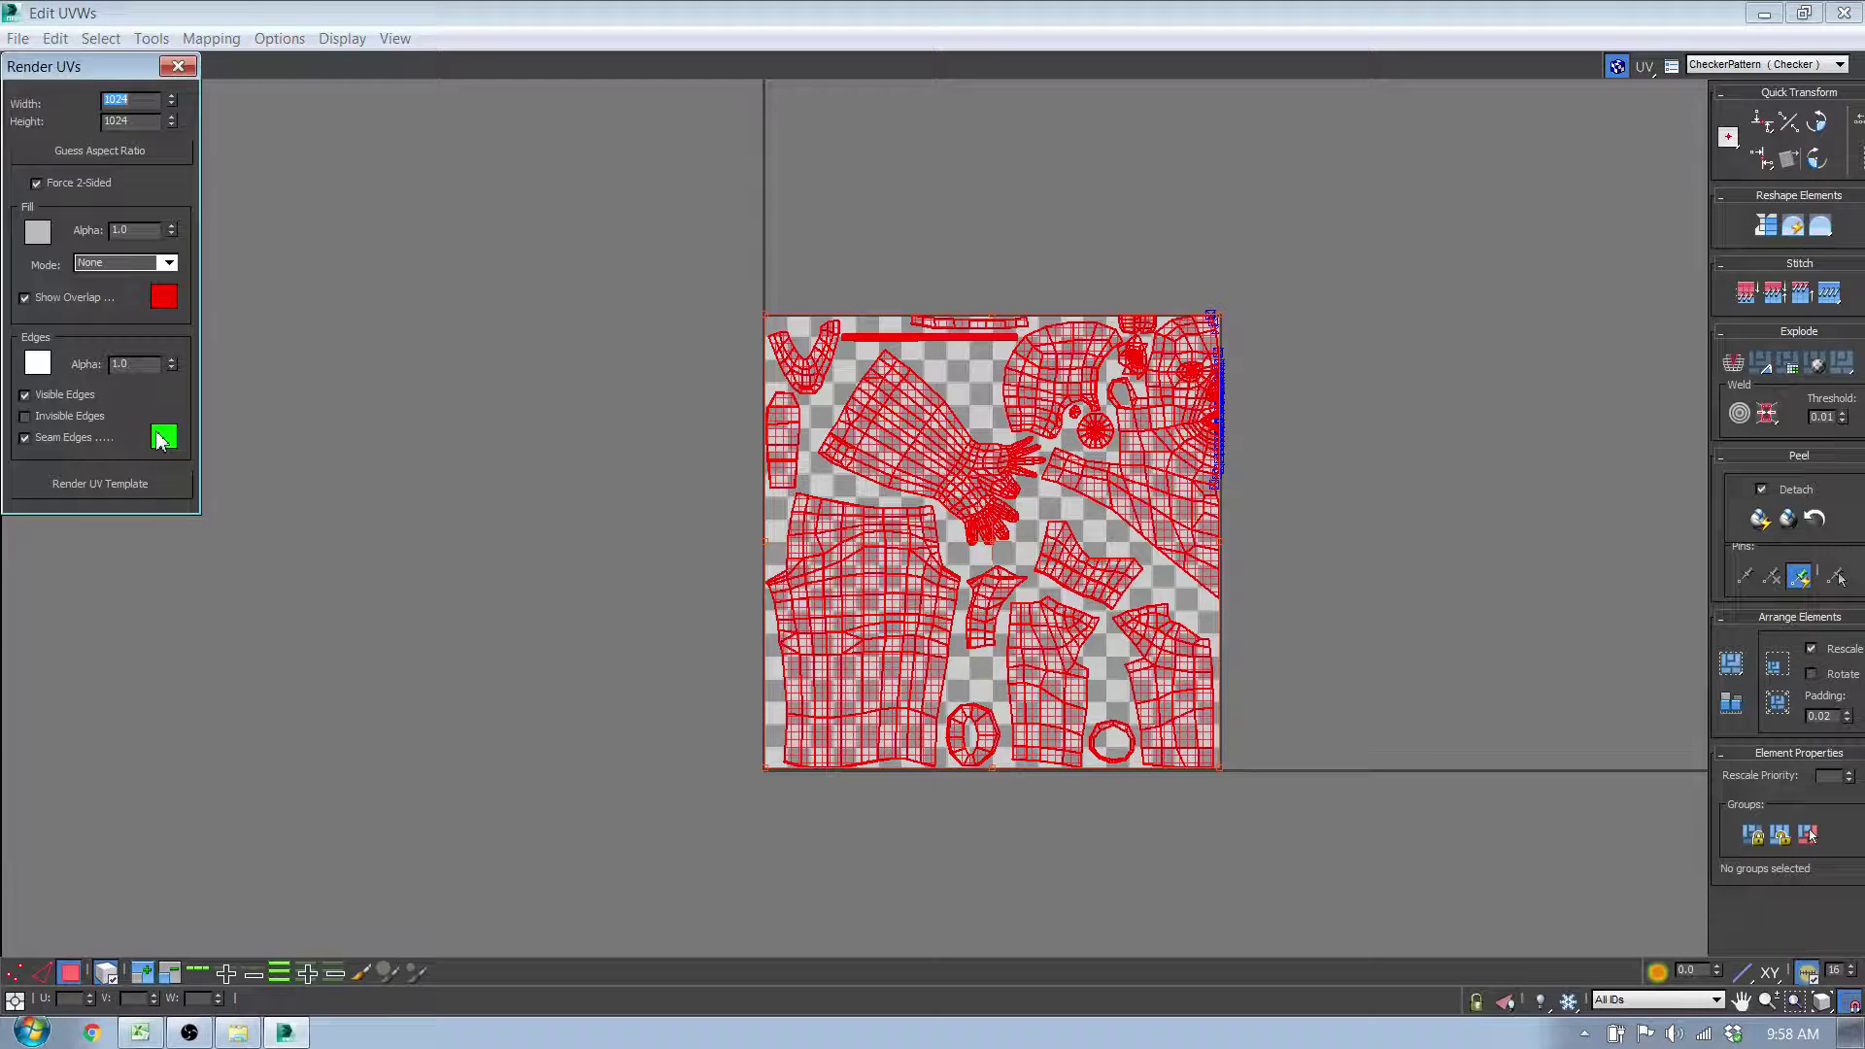
pyautogui.click(153, 100)
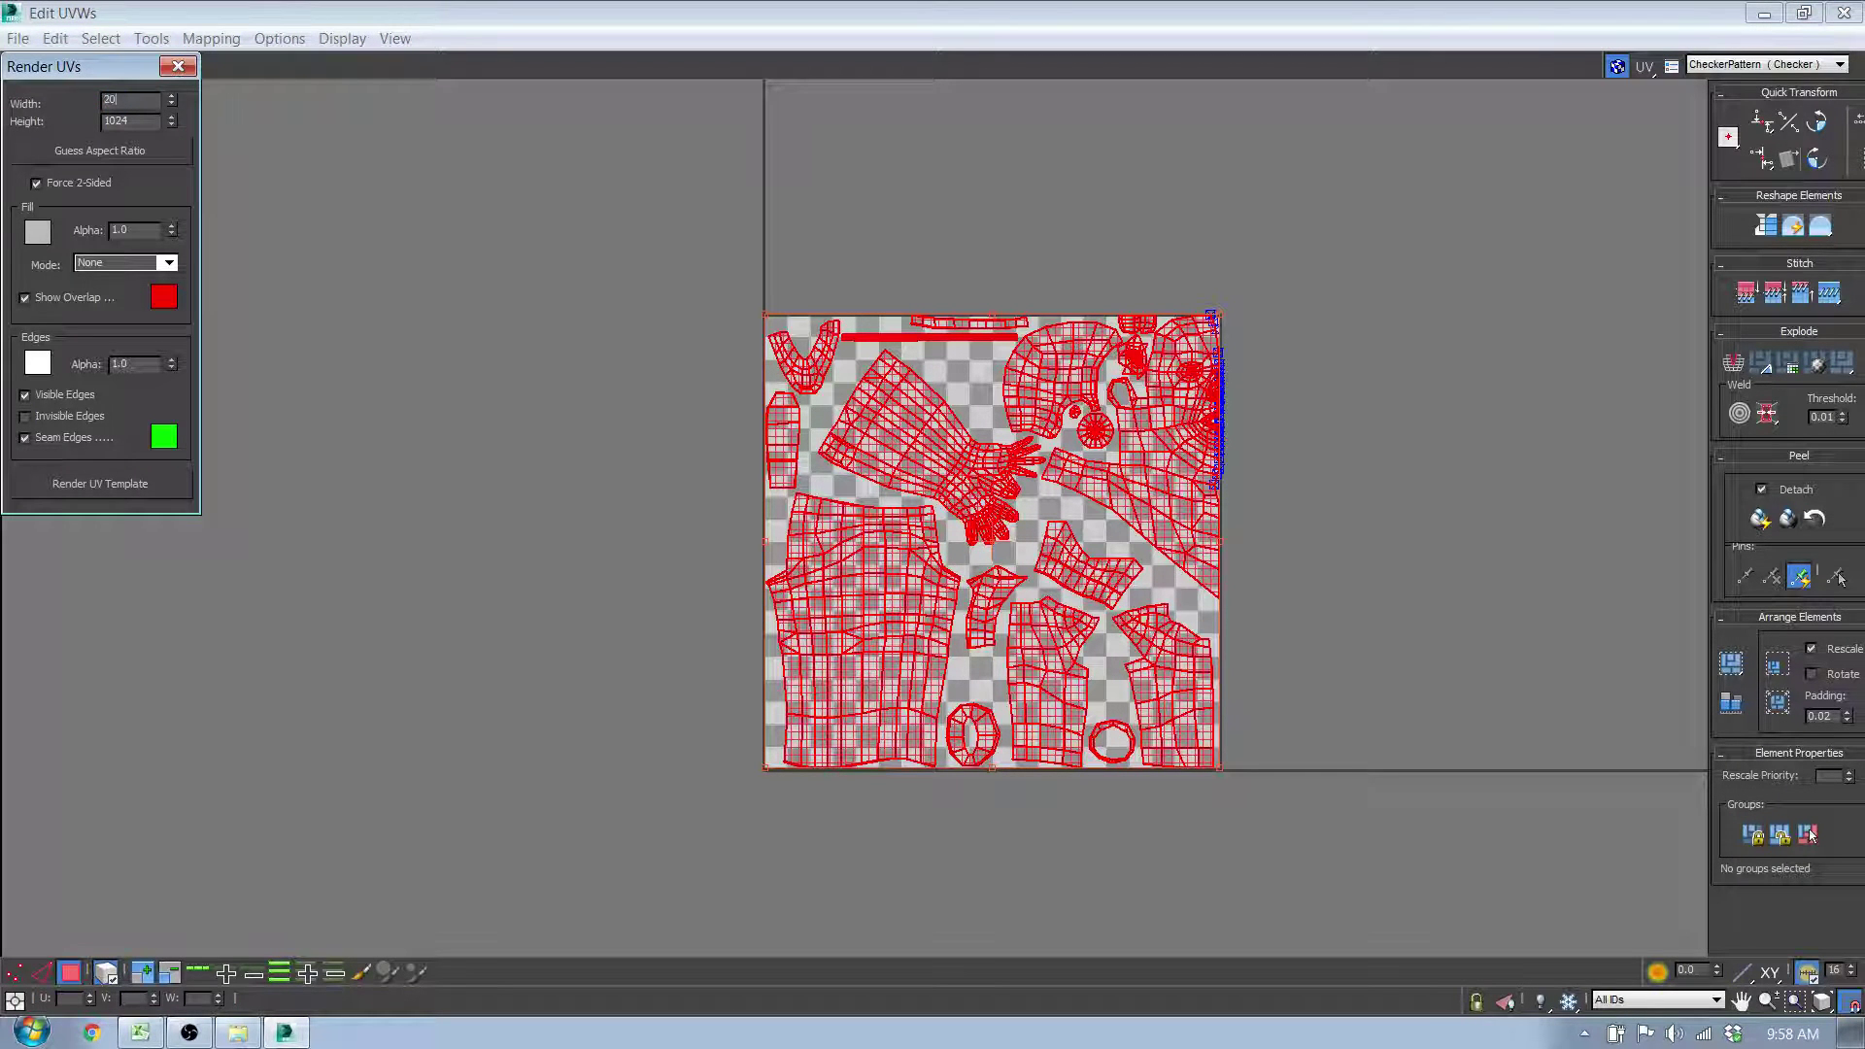
pyautogui.write('2048')
pyautogui.press('Tab')
pyautogui.write('20')
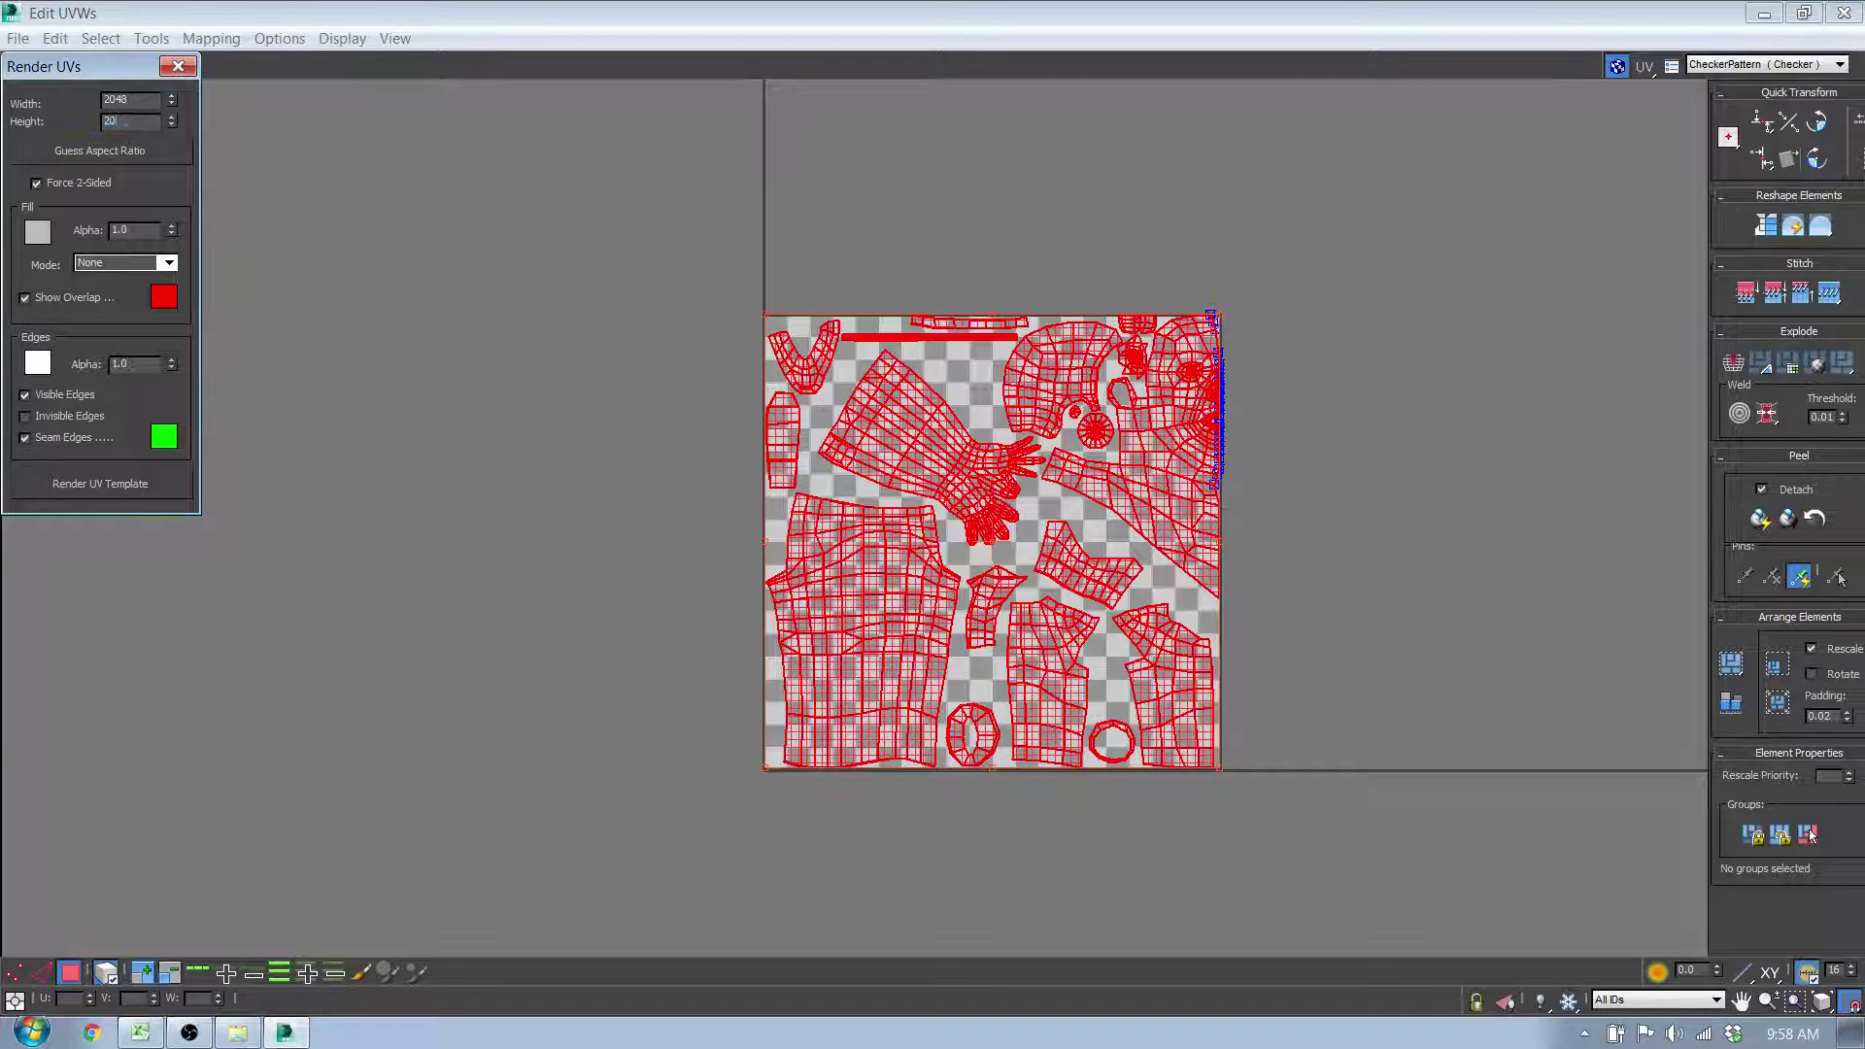
pyautogui.write('48')
pyautogui.click(144, 487)
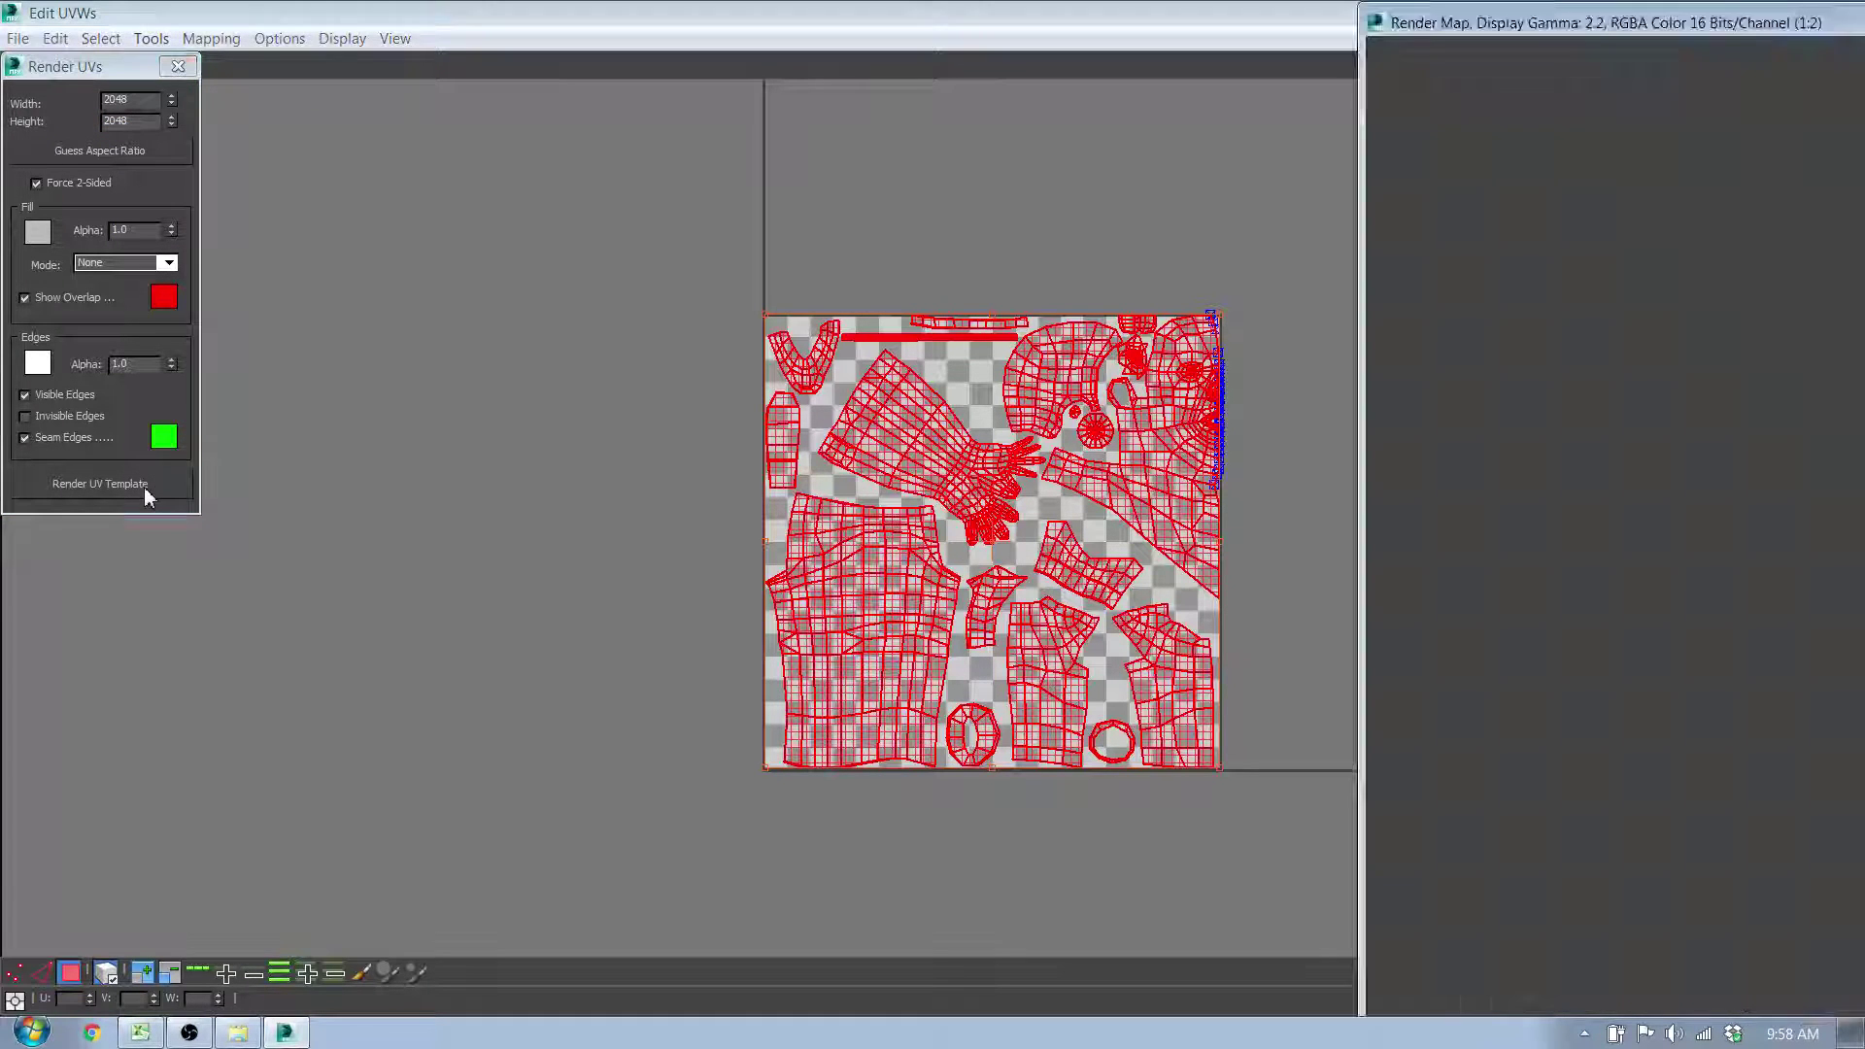
pyautogui.click(1271, 64)
pyautogui.doubleClick(1173, 21)
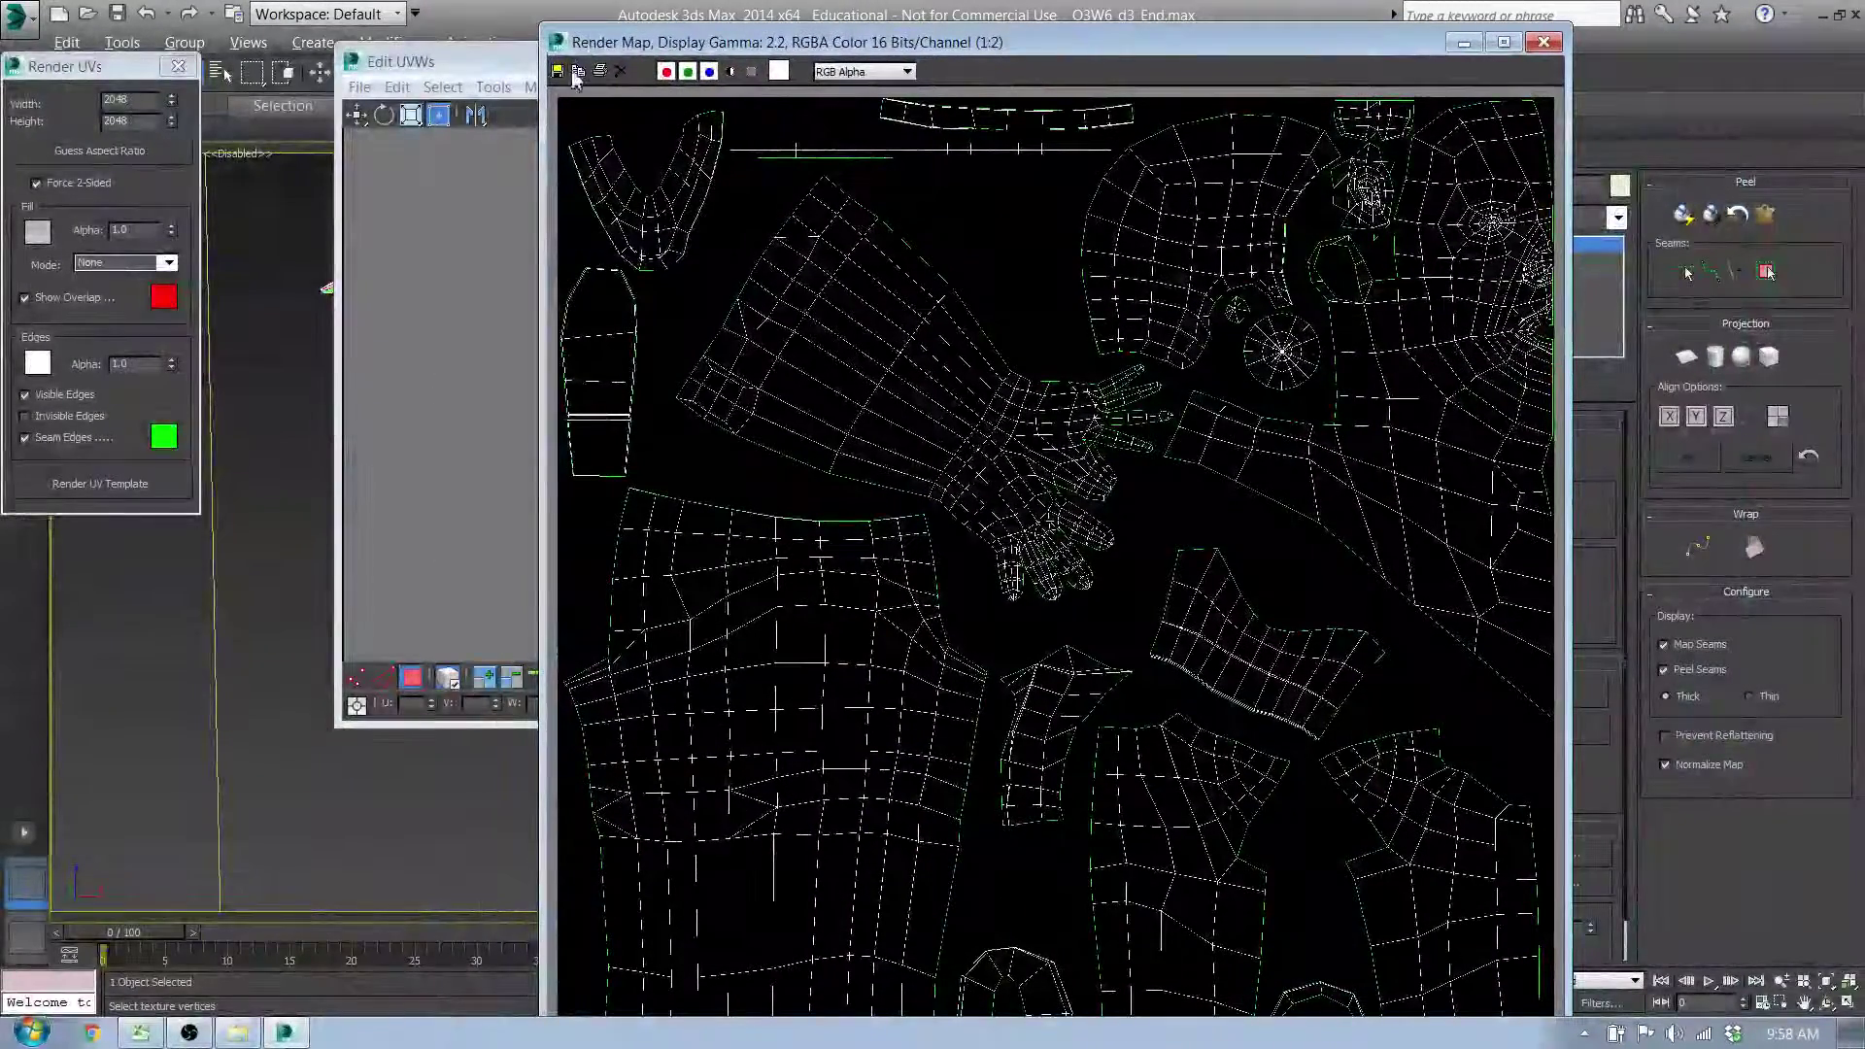
# Step: Start saving the rendered UV map to the Desktop with the file name SelfPort_UV
pyautogui.click(558, 72)
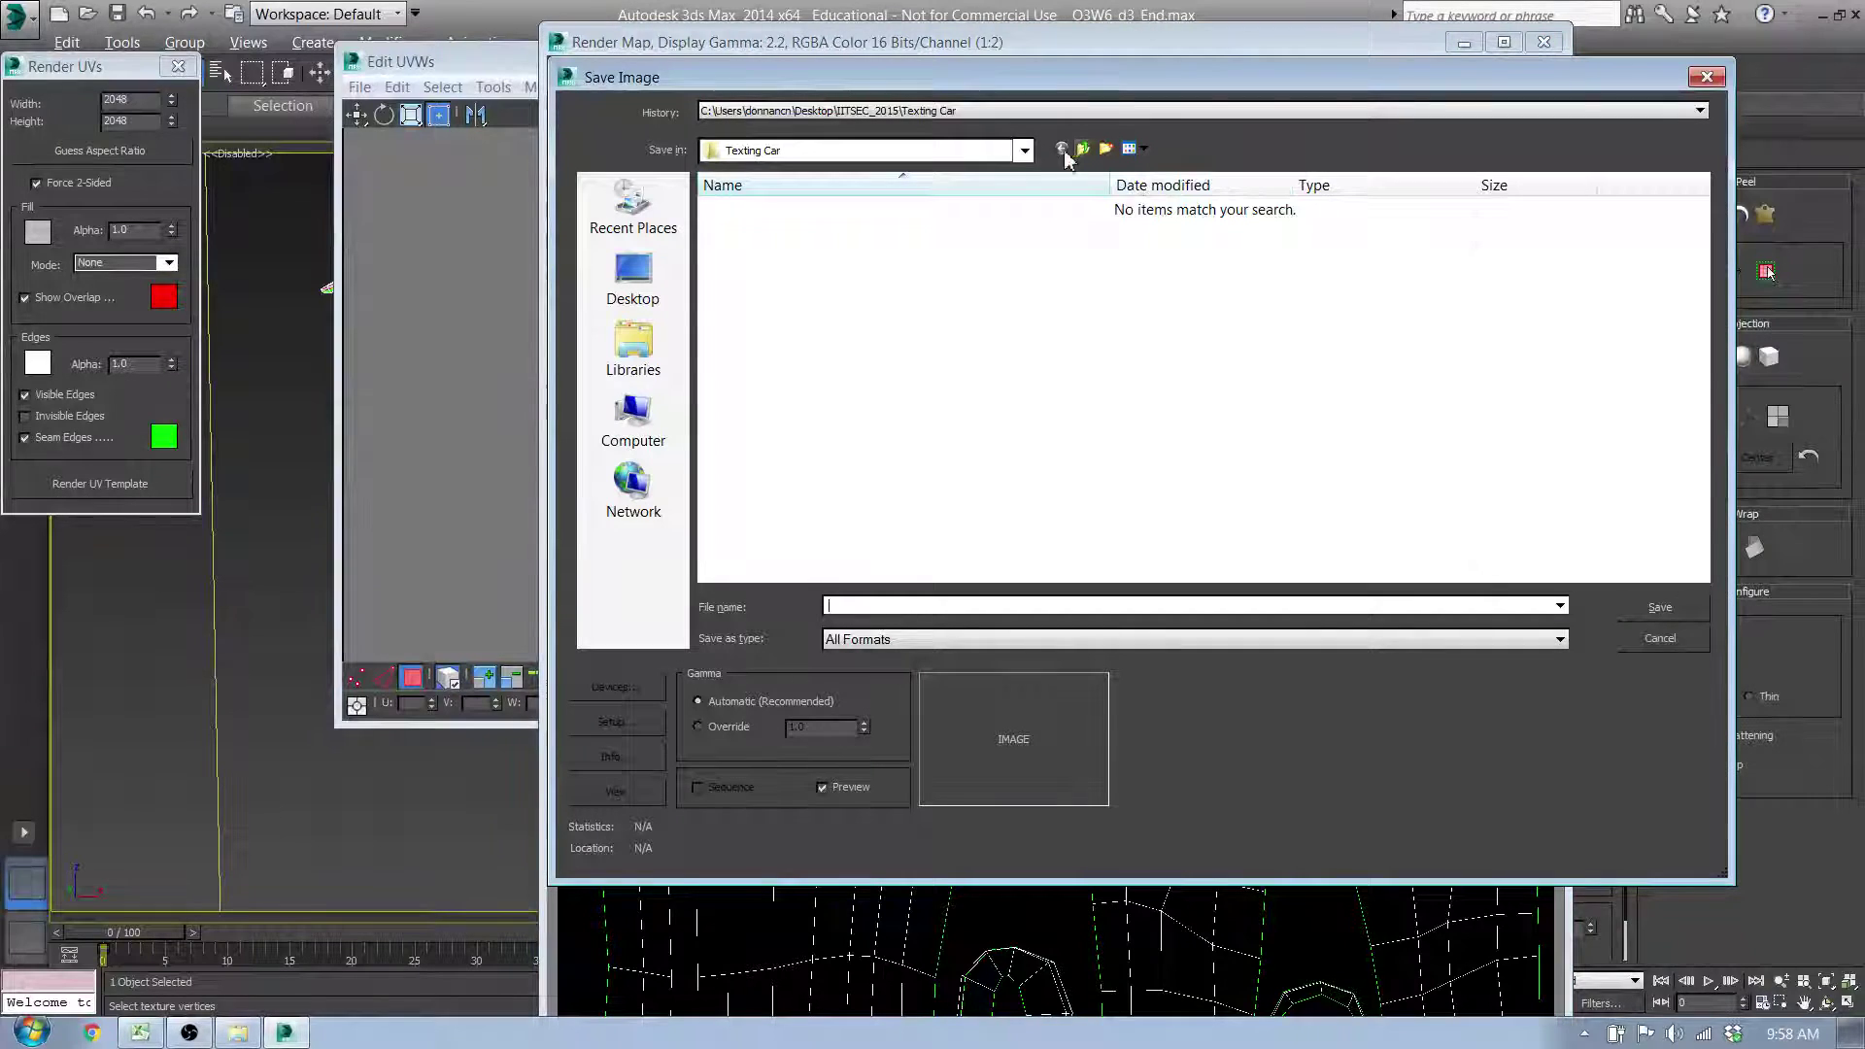
pyautogui.click(1063, 151)
pyautogui.click(1063, 150)
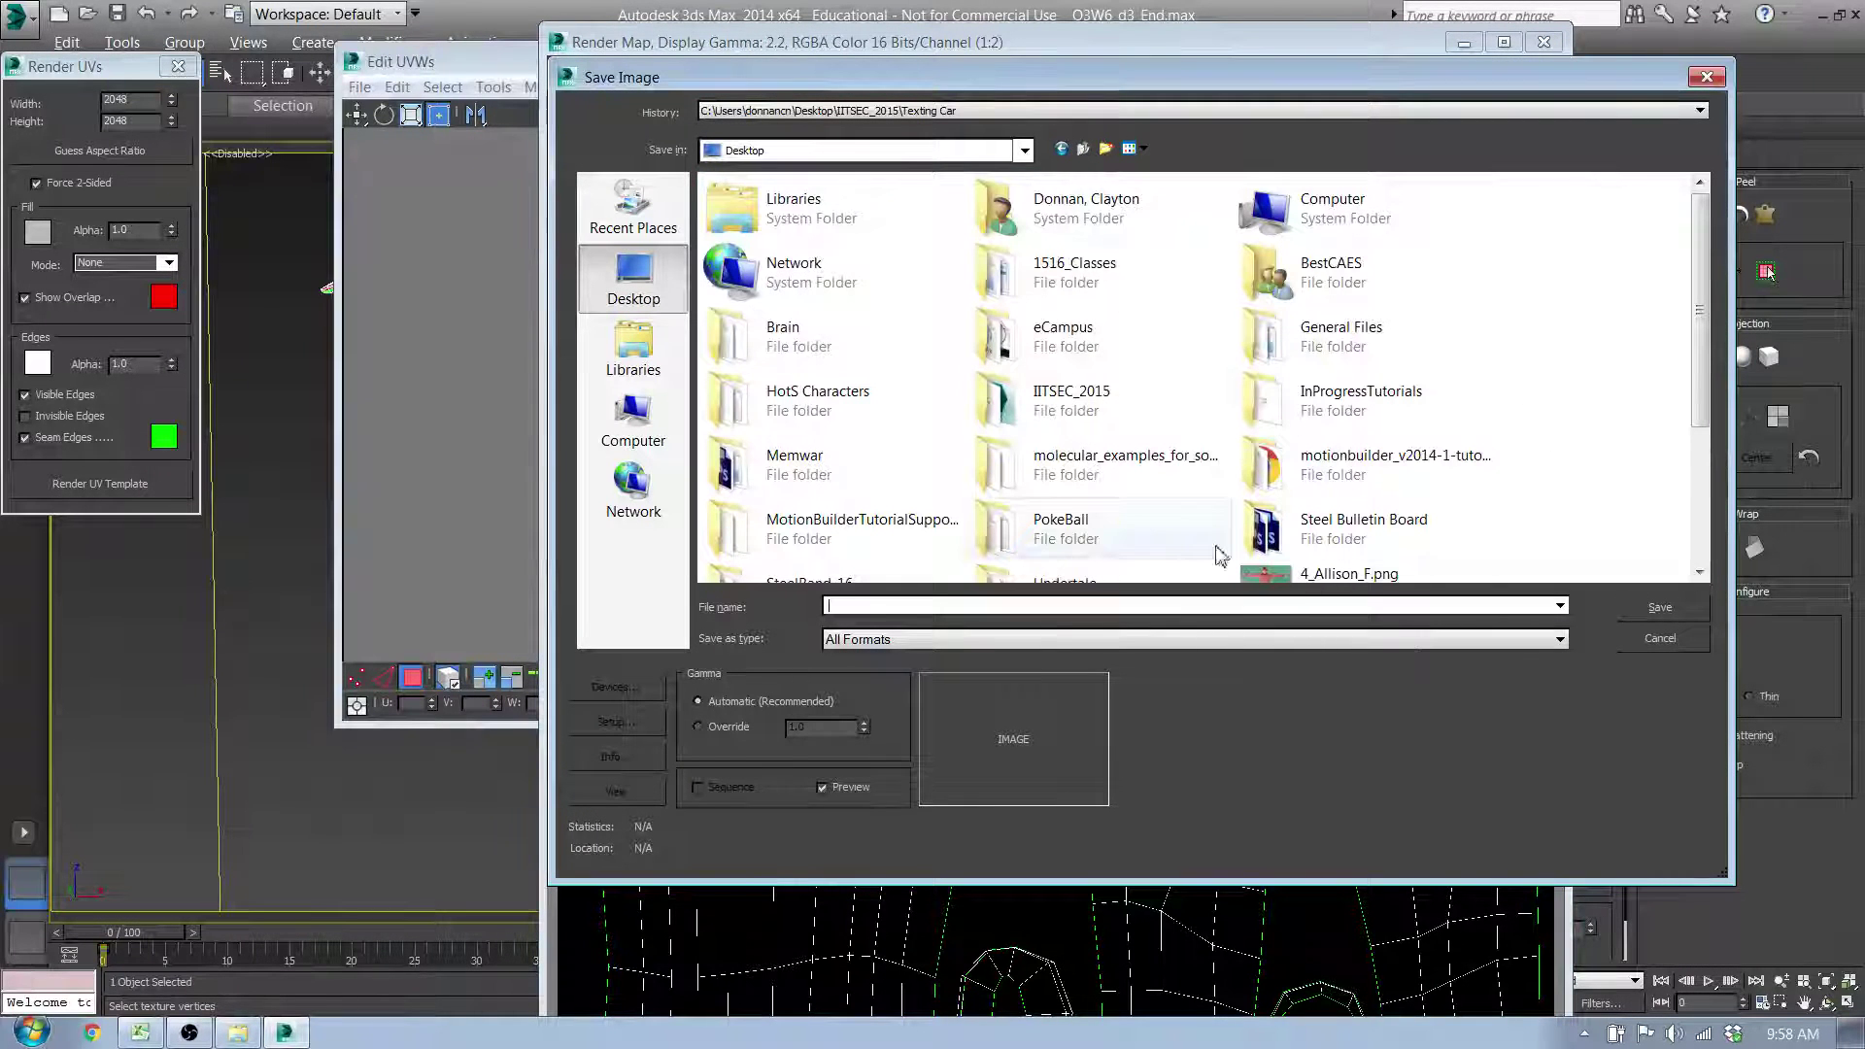
pyautogui.click(884, 607)
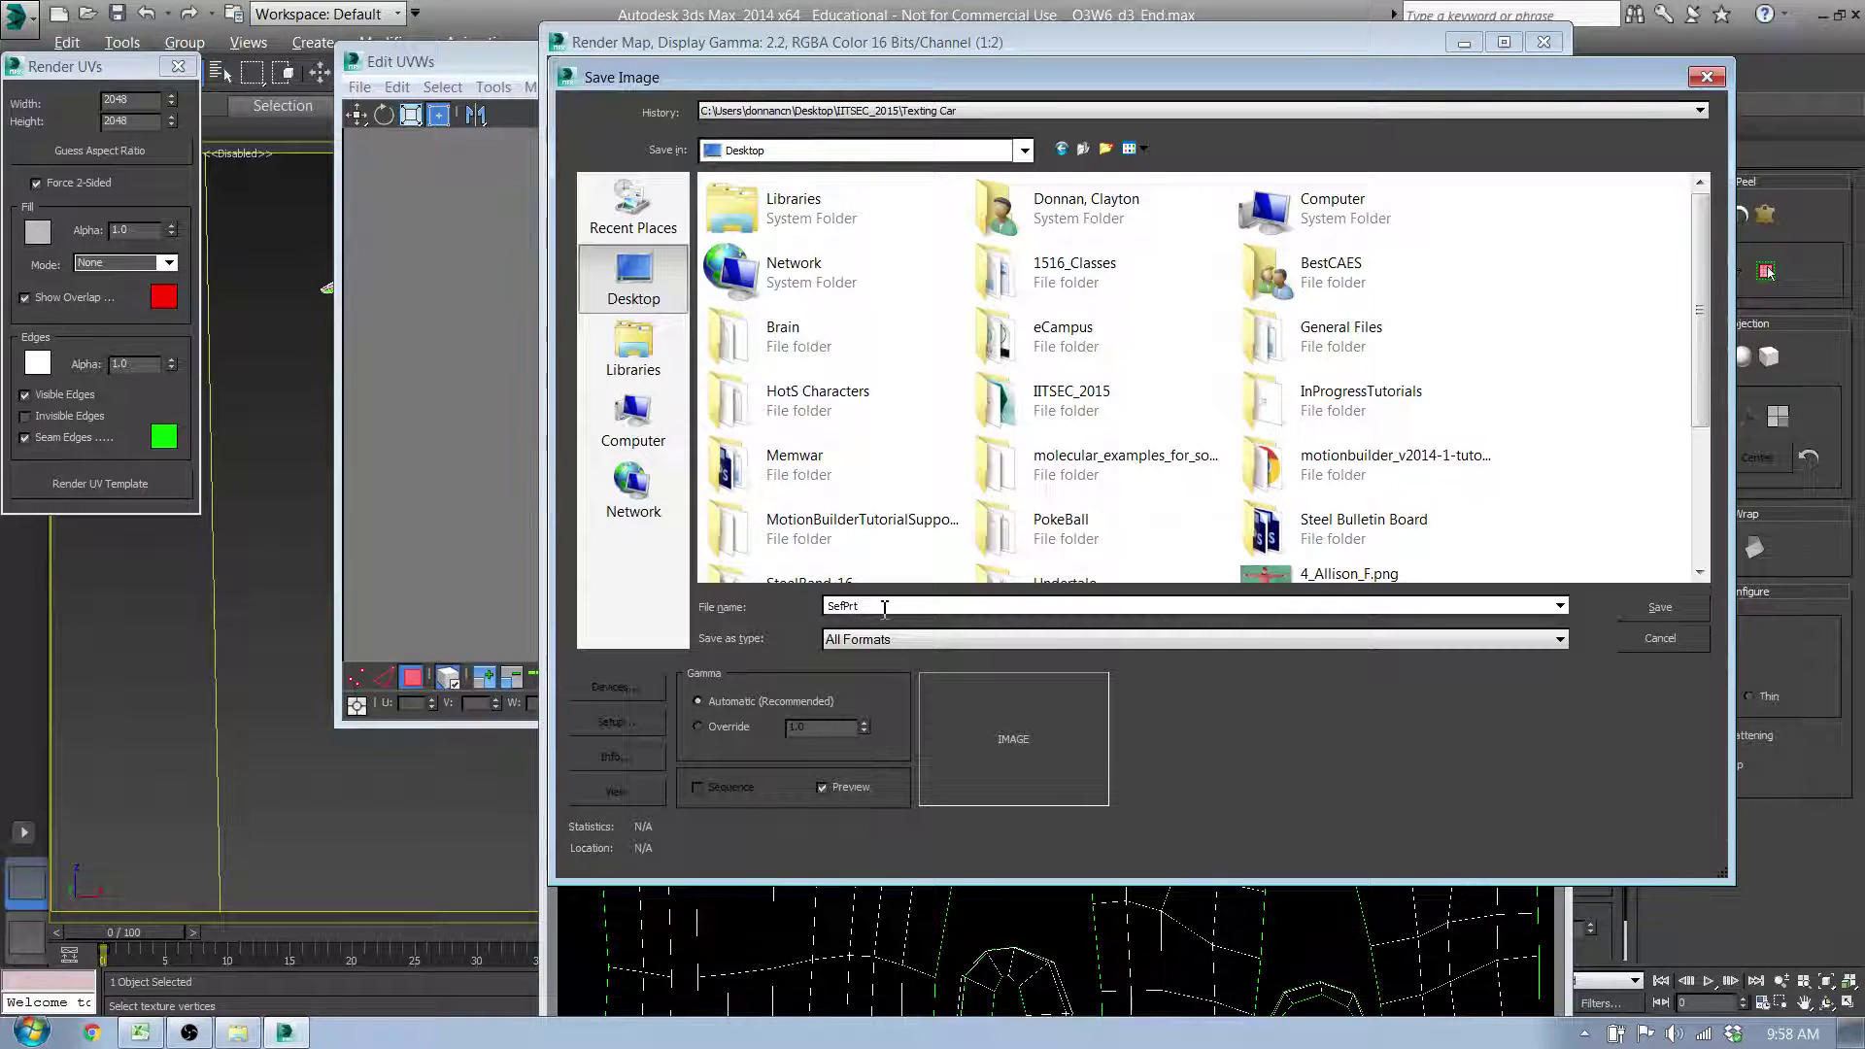
pyautogui.write('SefPrt_UV')
pyautogui.click(971, 639)
pyautogui.click(853, 637)
pyautogui.doubleClick(852, 606)
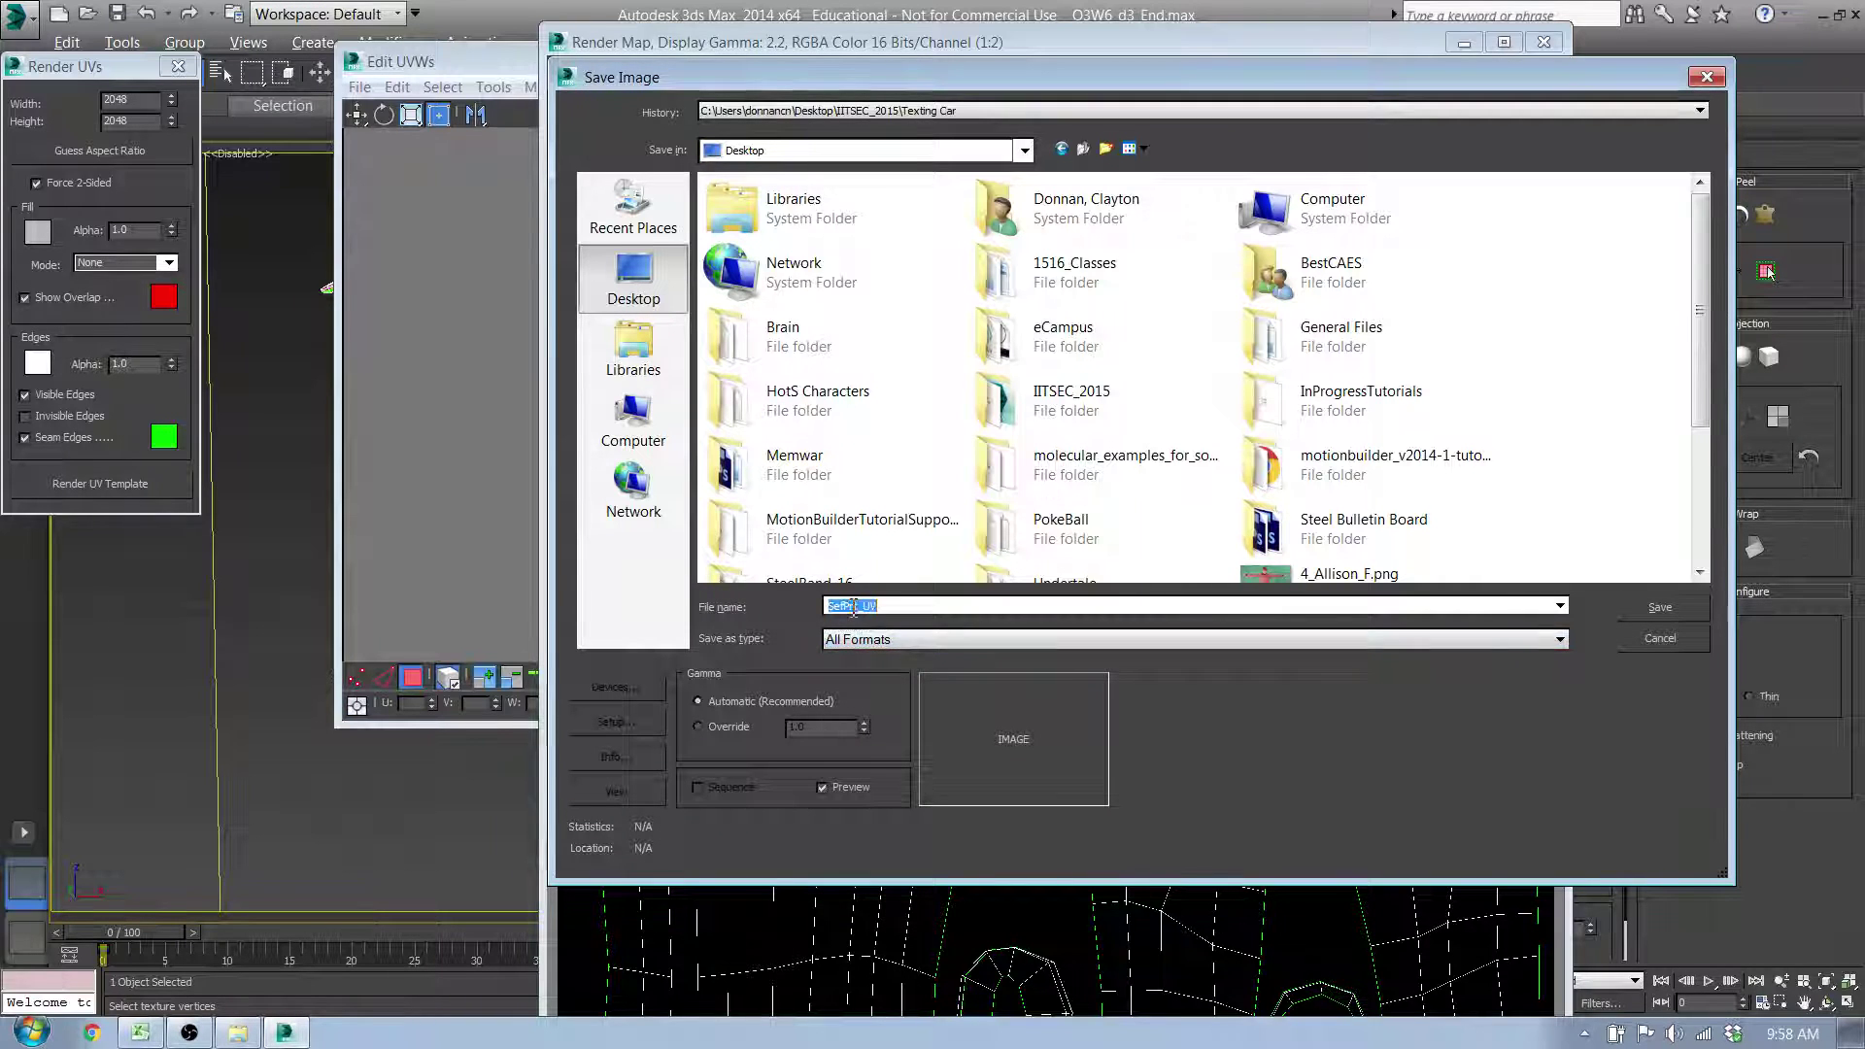
pyautogui.click(848, 606)
pyautogui.write('o')
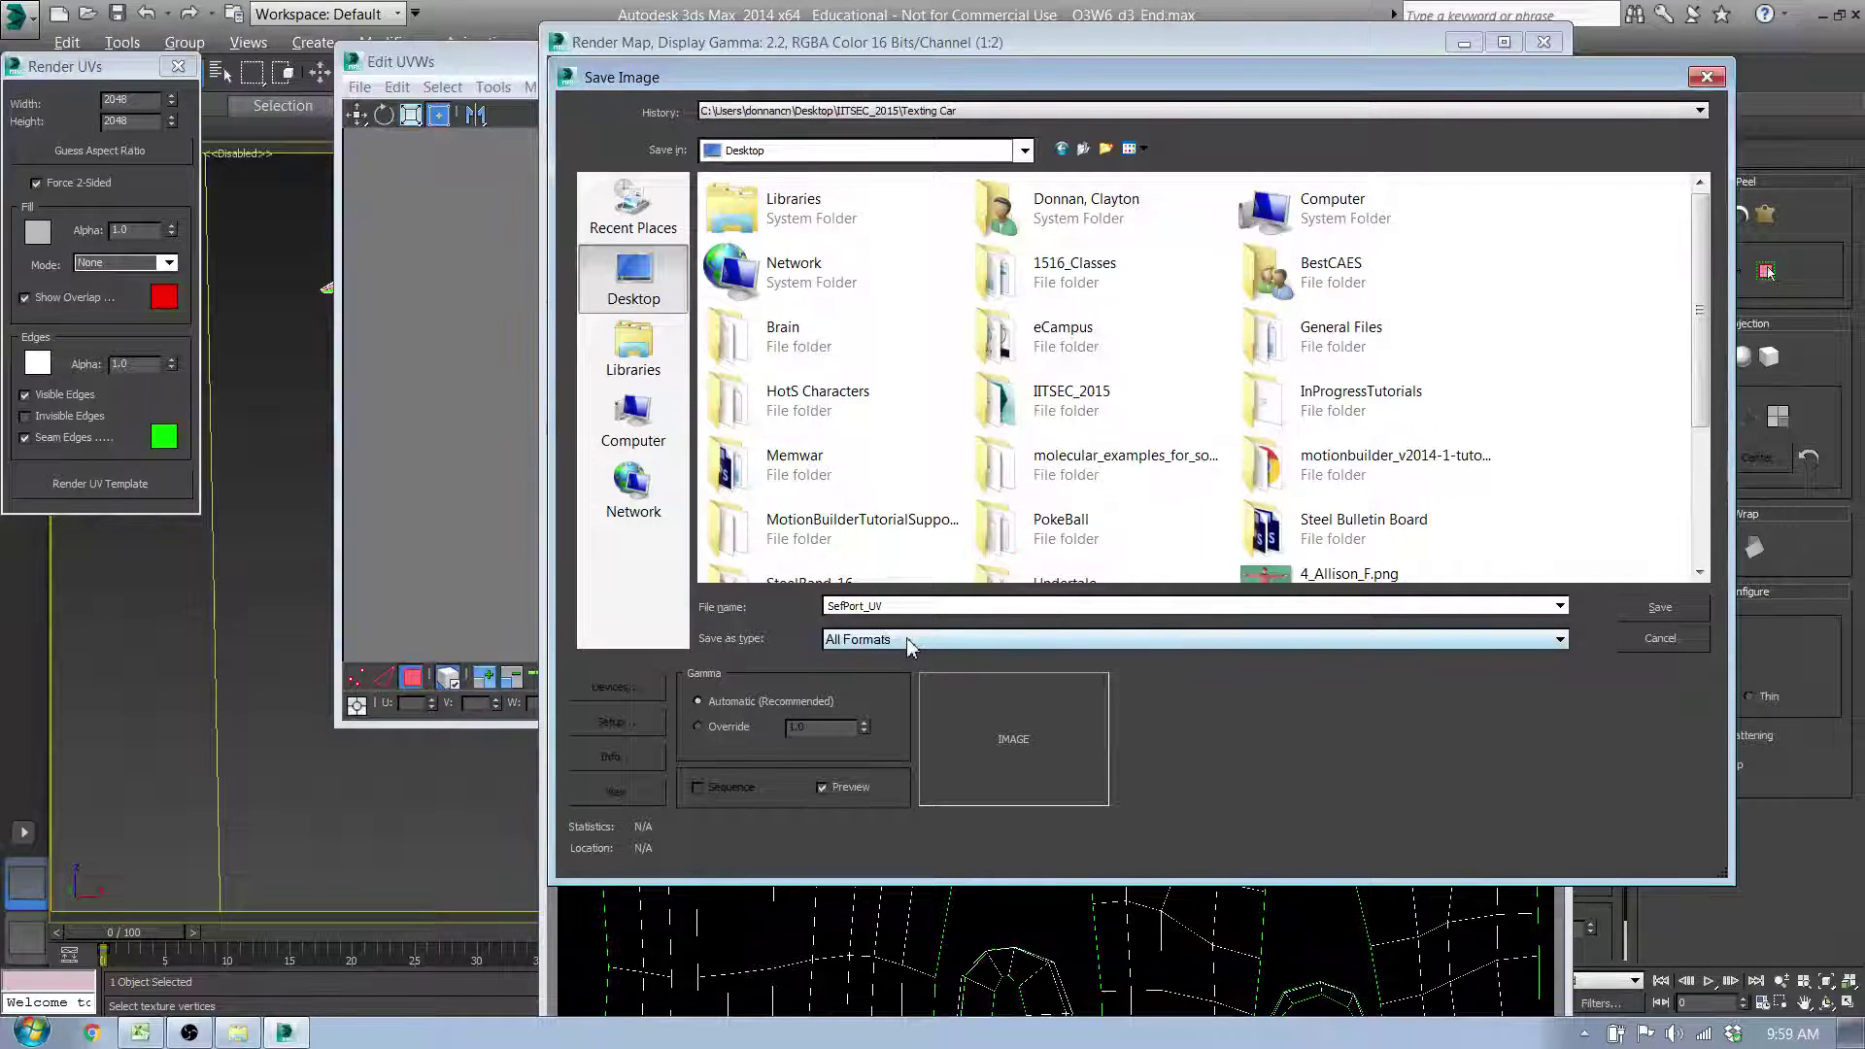
pyautogui.click(910, 641)
pyautogui.click(843, 612)
pyautogui.doubleClick(847, 606)
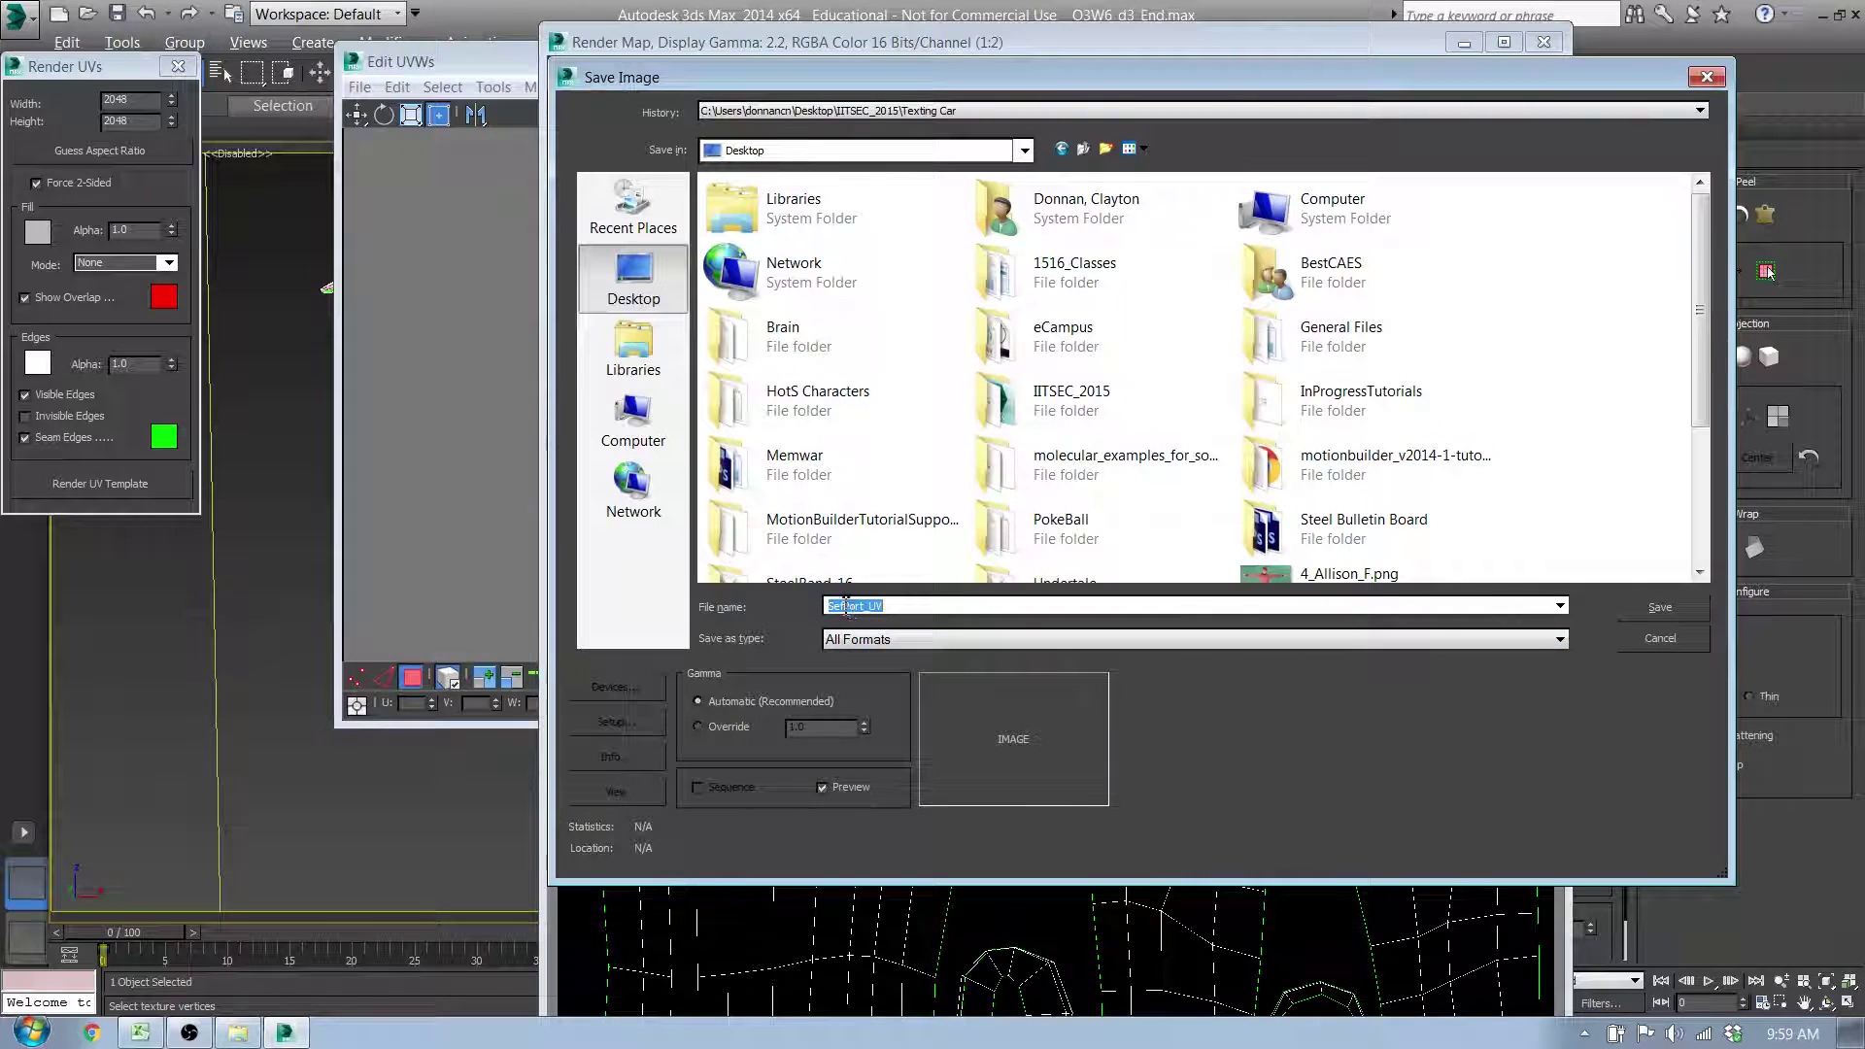
# Step: Save the UV map as a PNG image file with RGB 24 bit colors and an alpha channel
pyautogui.click(913, 643)
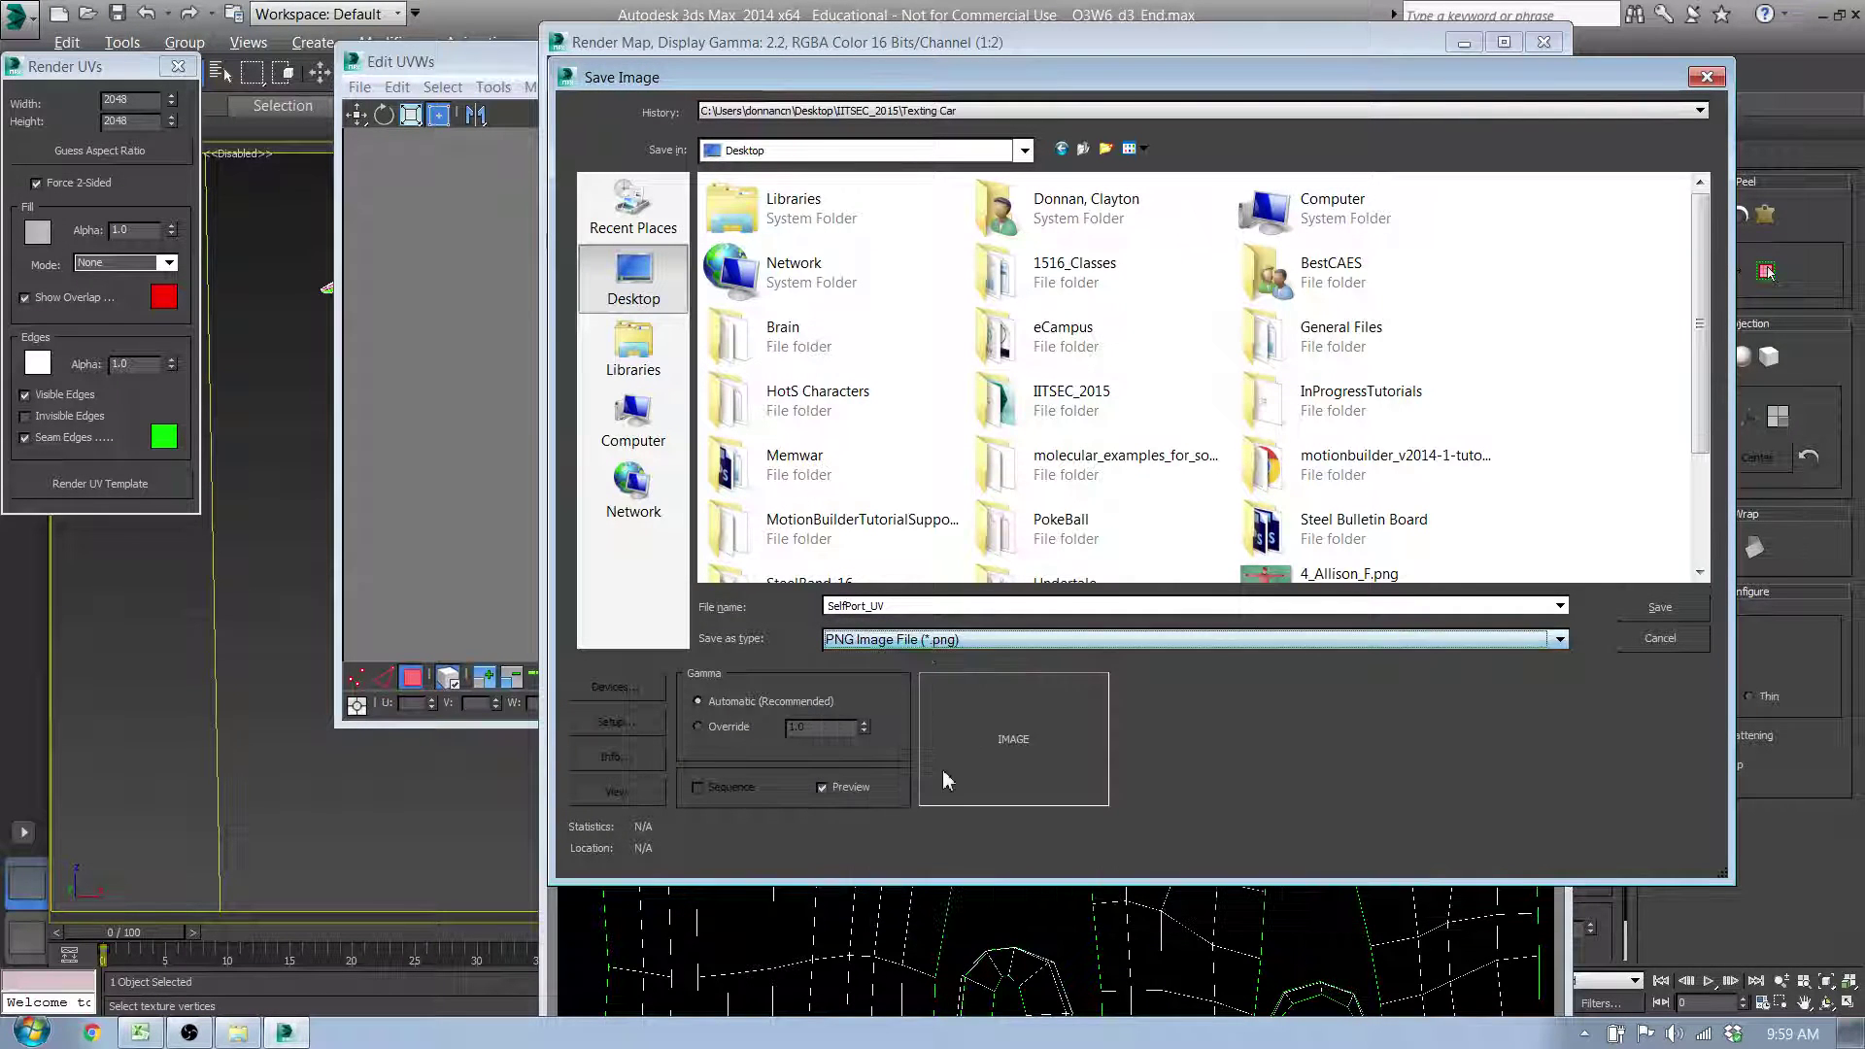
pyautogui.click(938, 784)
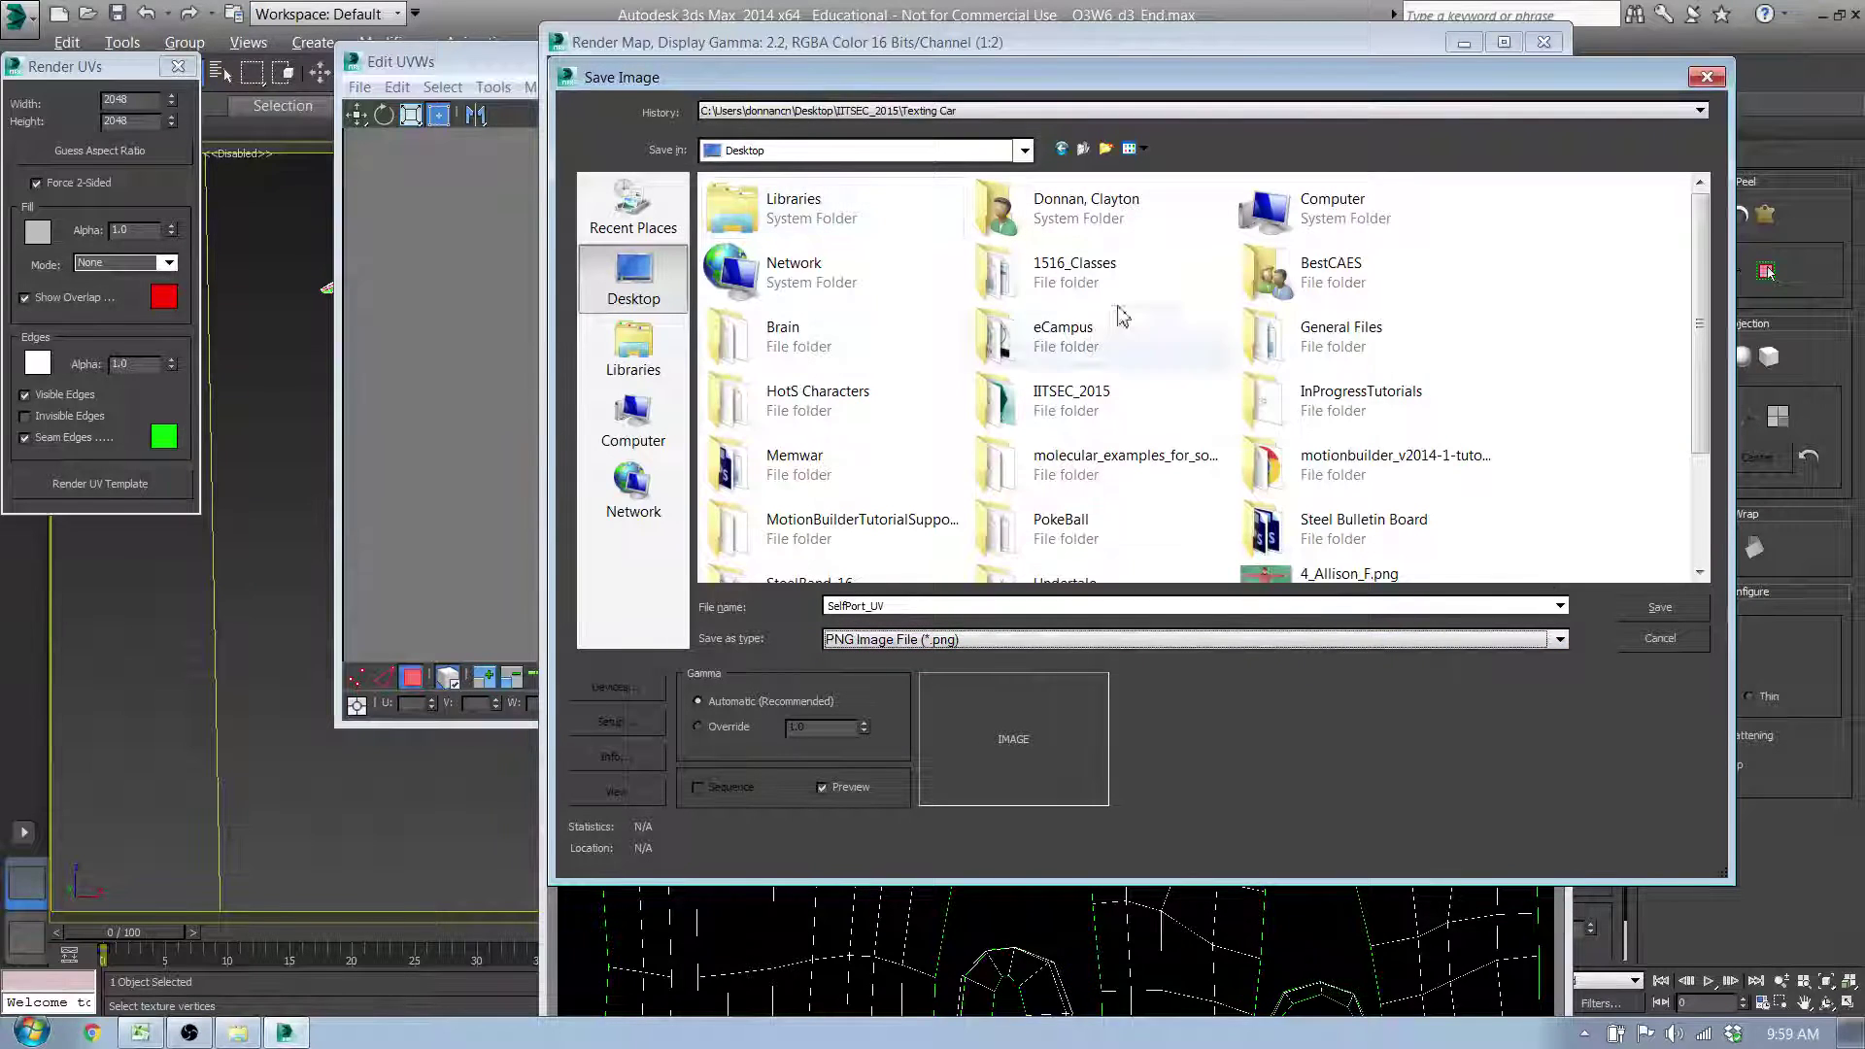
pyautogui.click(1675, 610)
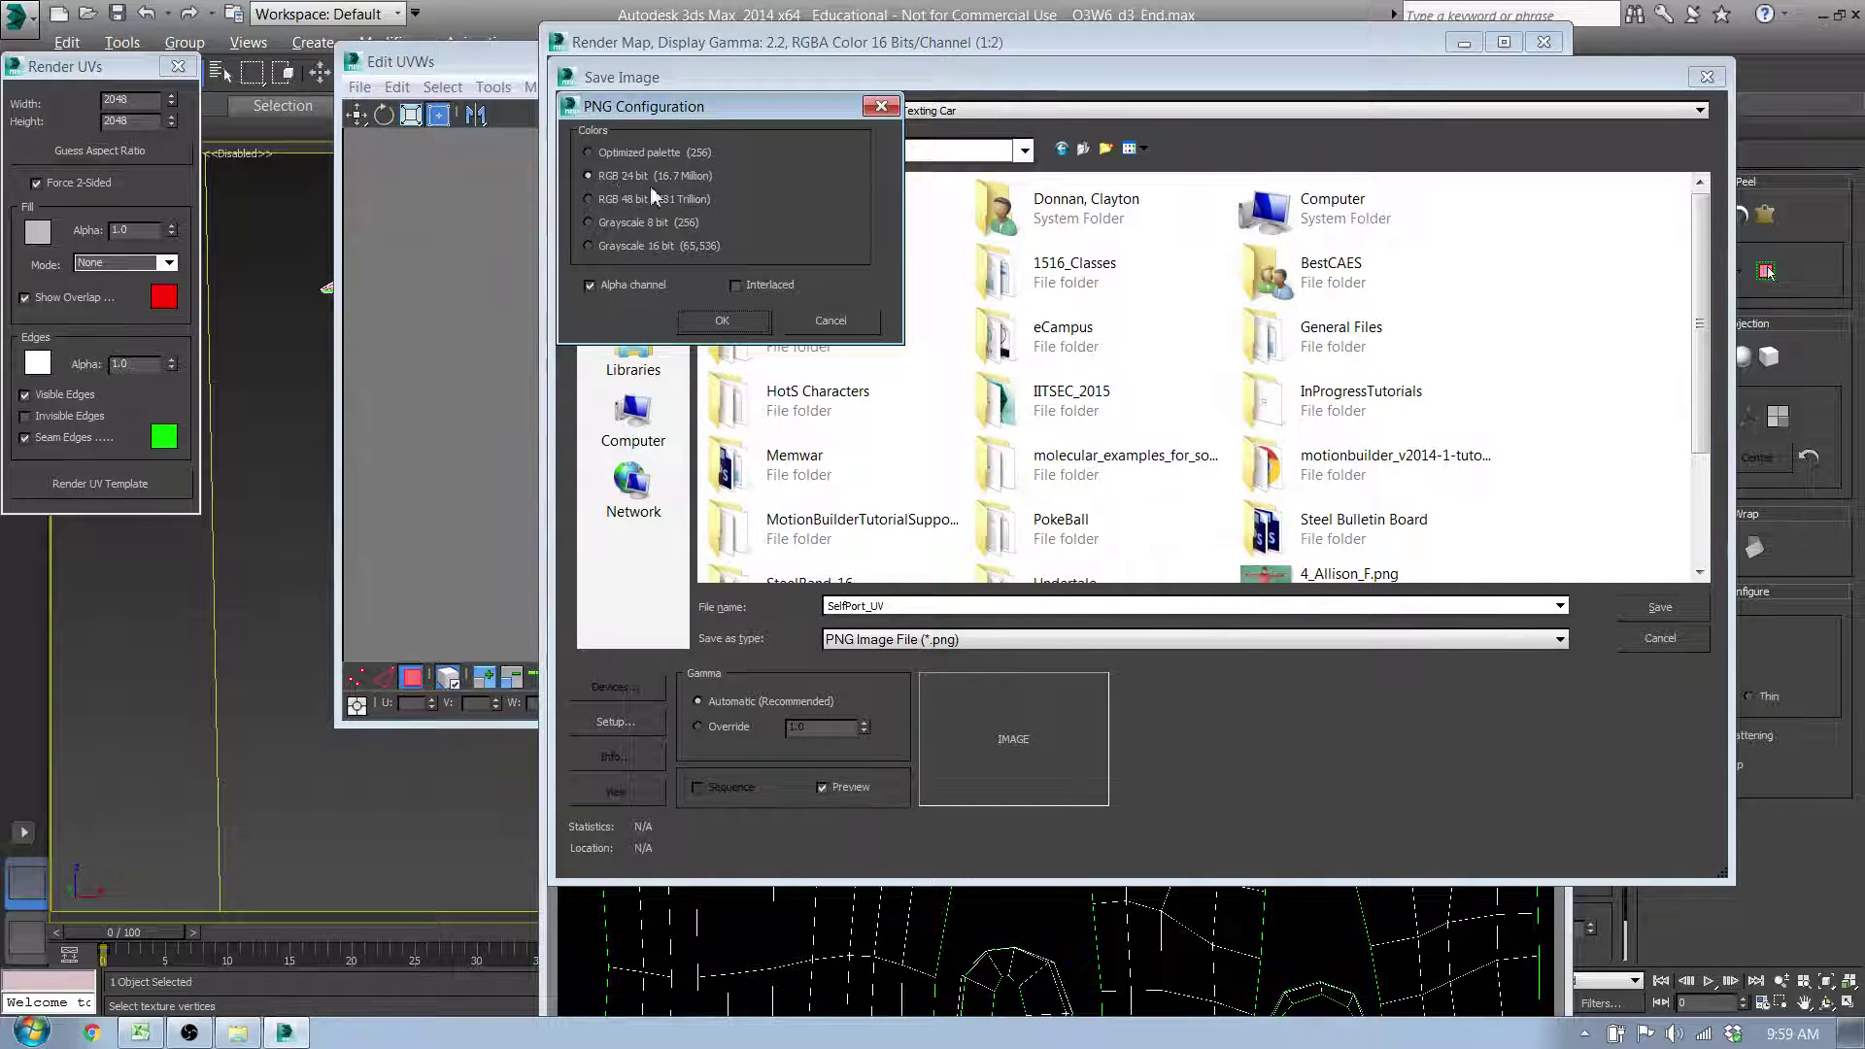
pyautogui.click(731, 319)
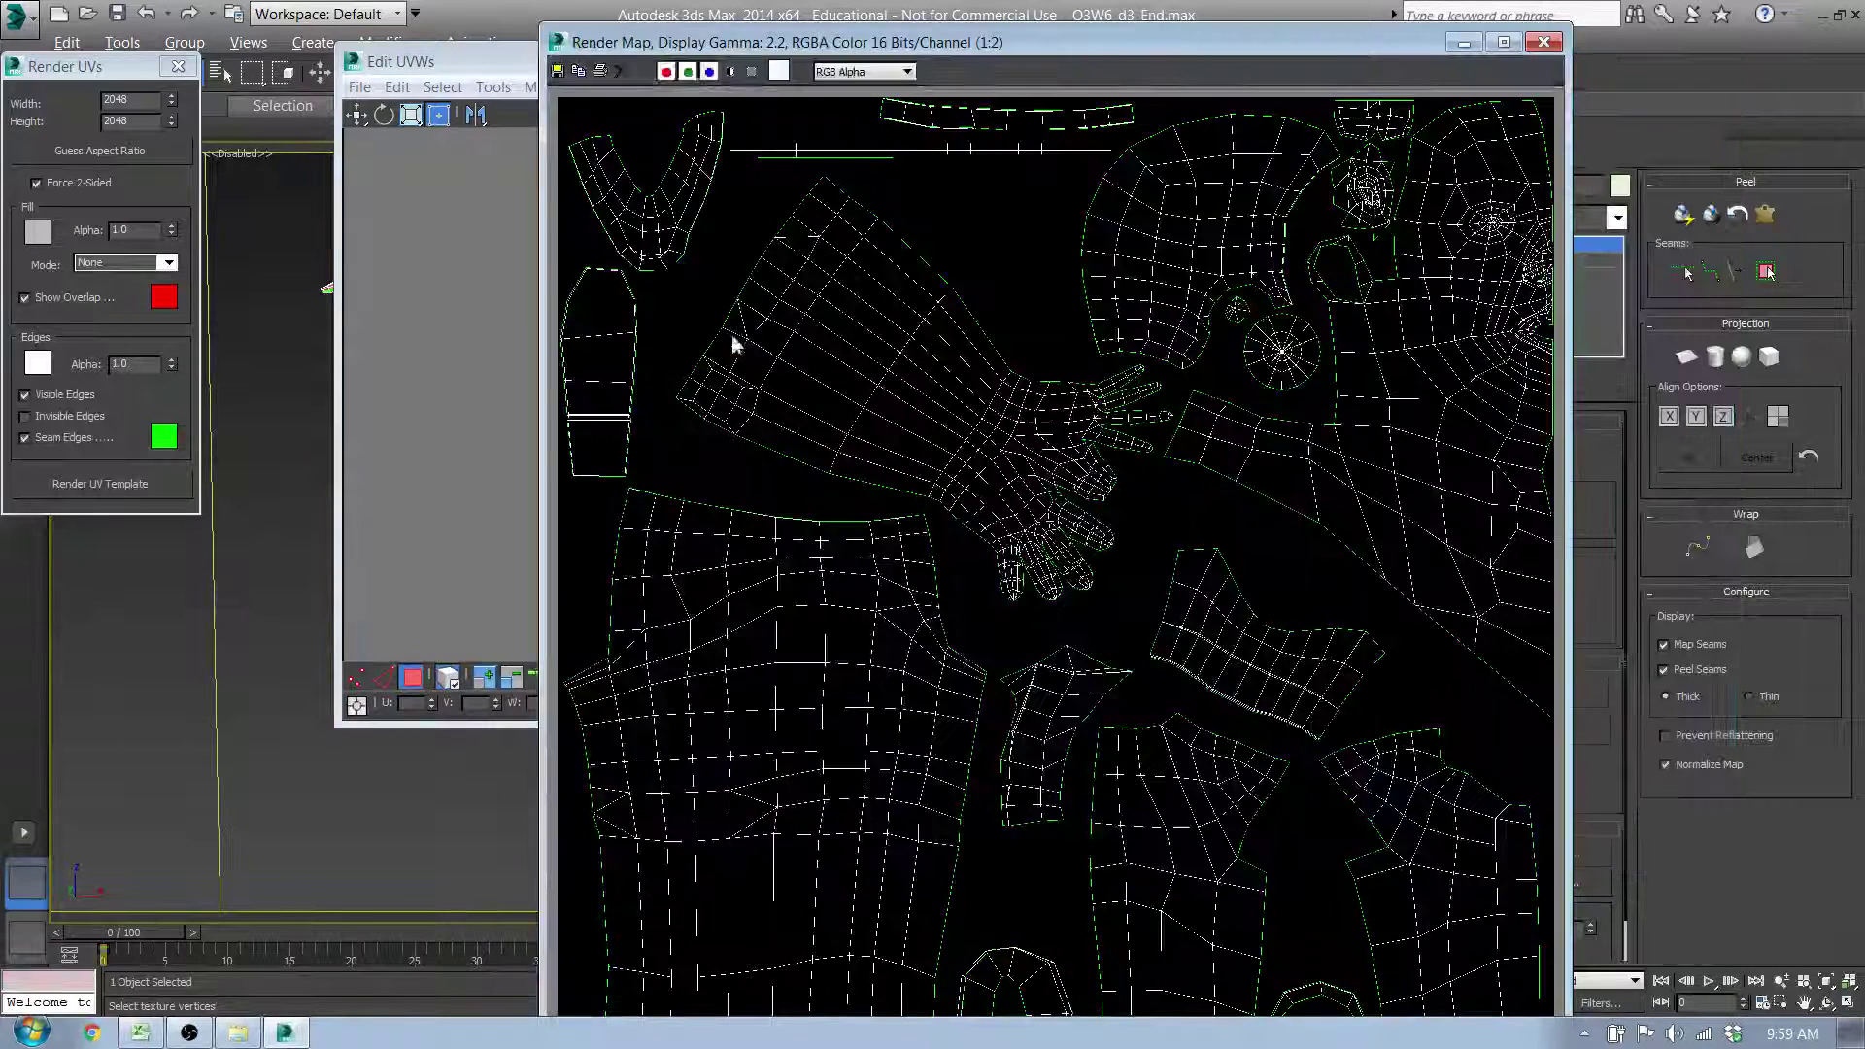
# Step: Minimize the rendered map and 3ds Max, and launch Adobe Photoshop CS6 (64 Bit)
pyautogui.click(1464, 42)
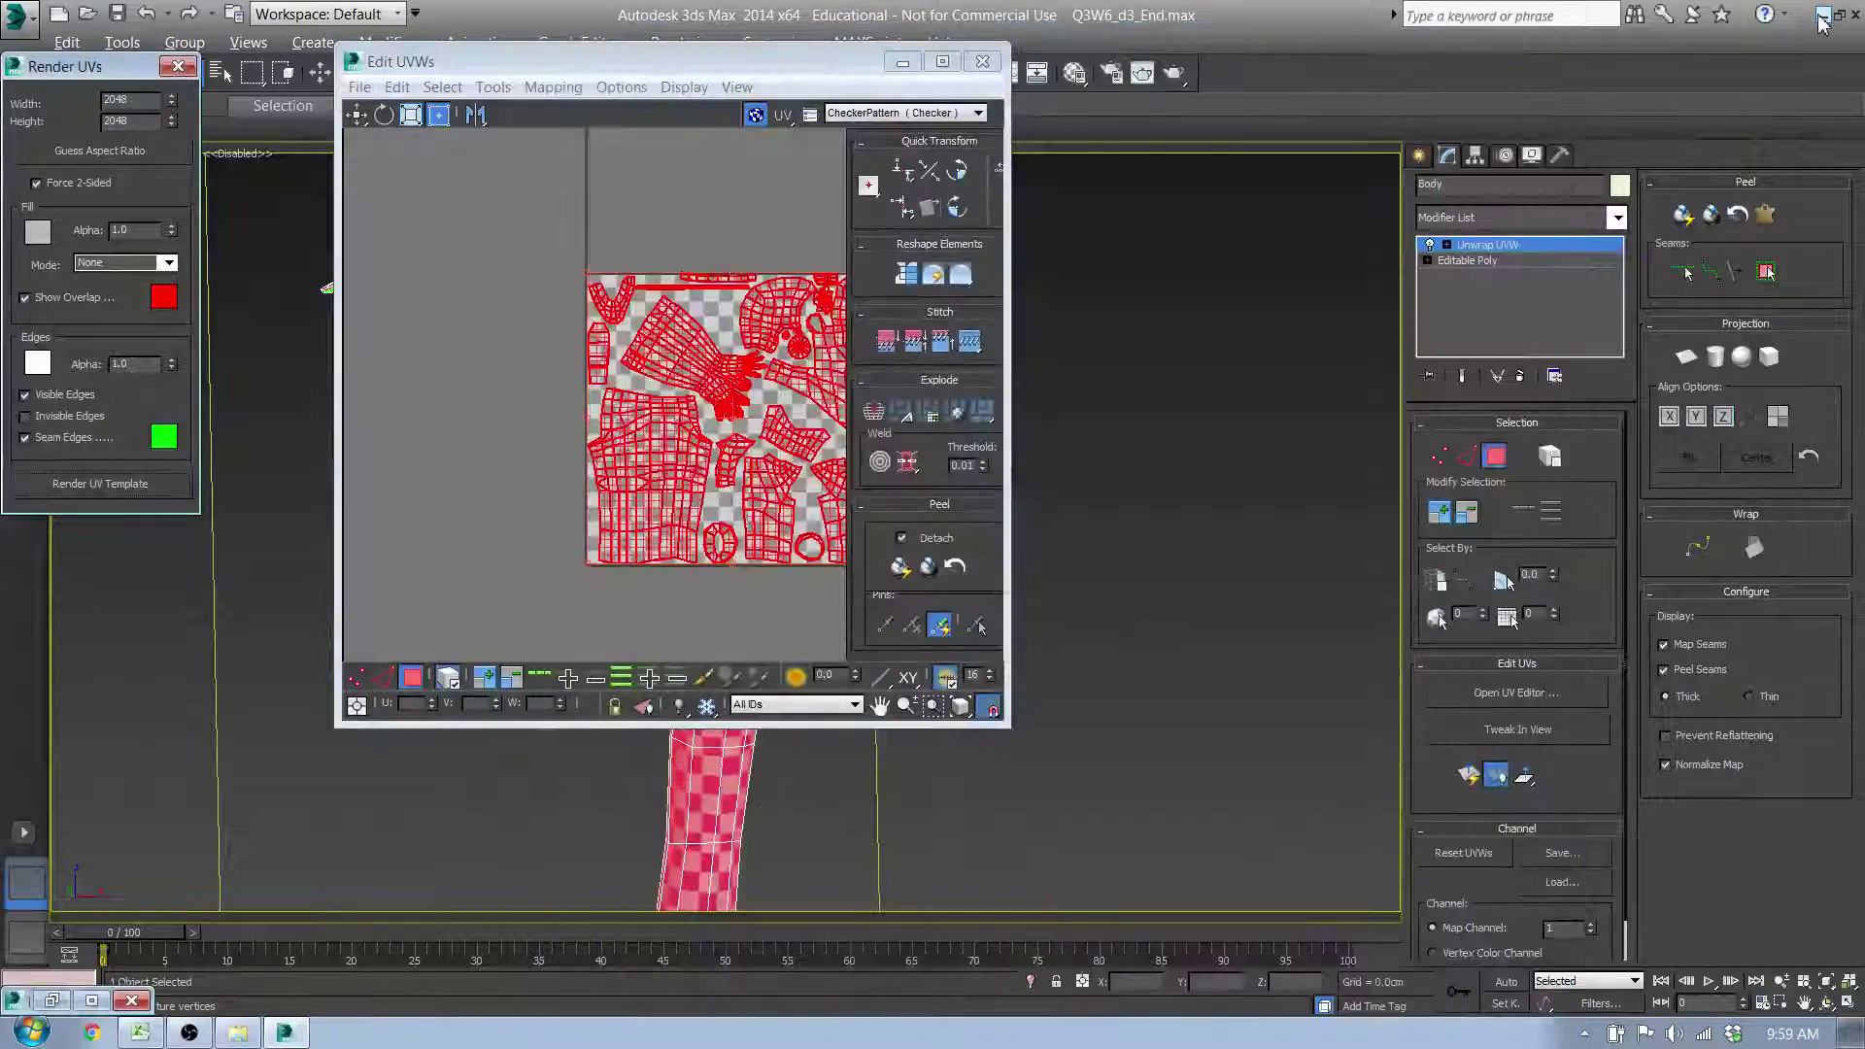
pyautogui.click(1822, 16)
pyautogui.click(10, 1039)
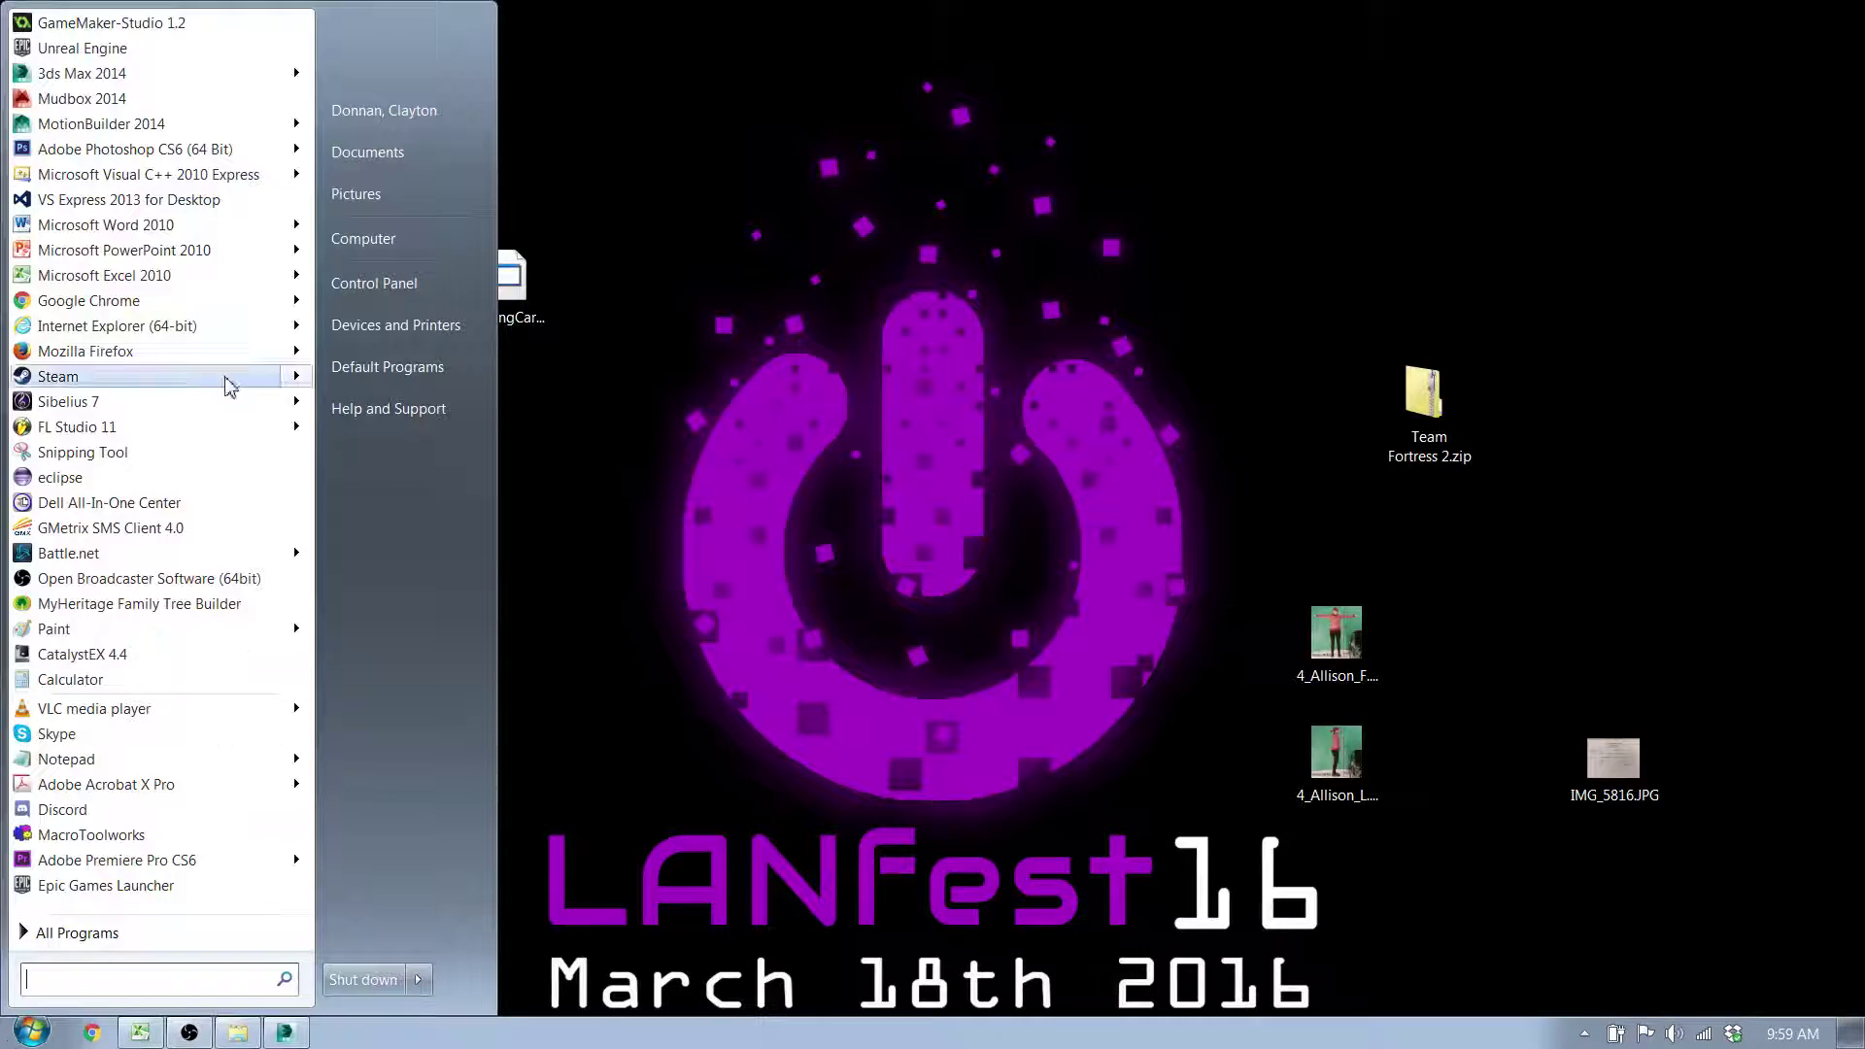
pyautogui.click(167, 157)
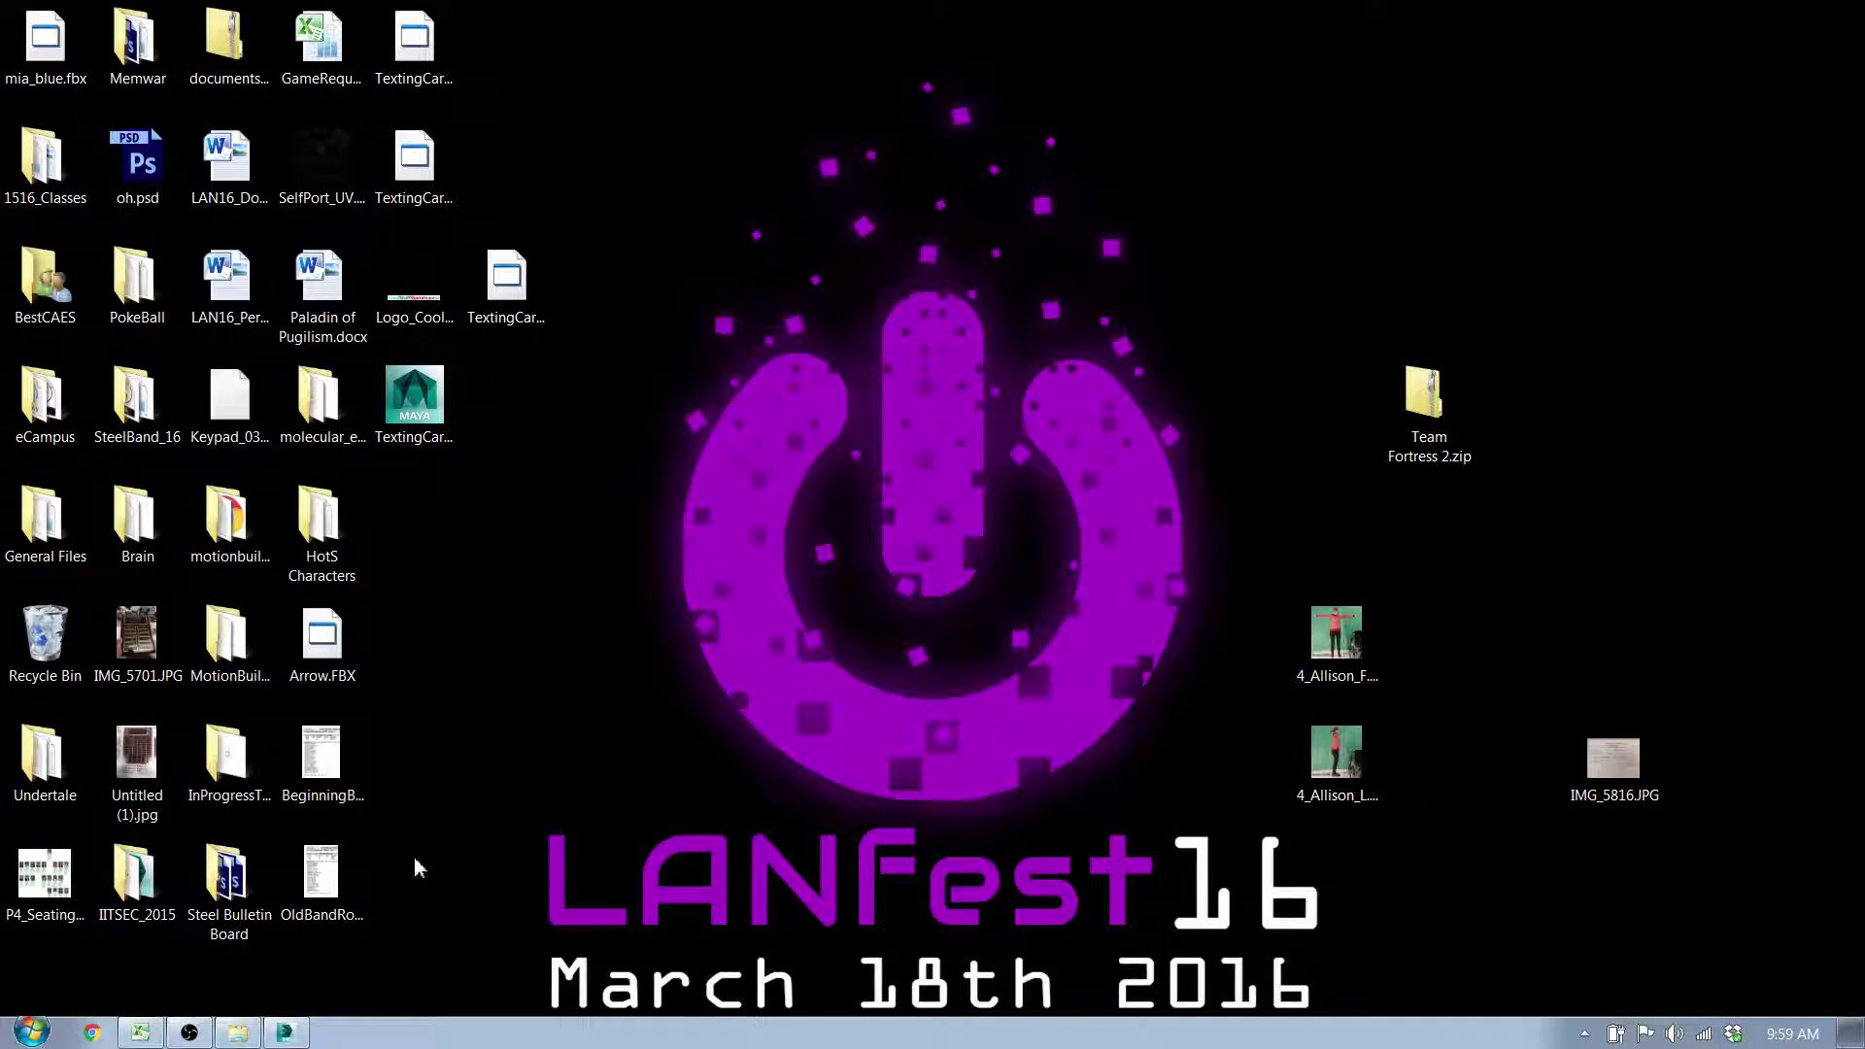
# Step: Switch back to 3ds Max and close the UV editor
pyautogui.click(285, 1031)
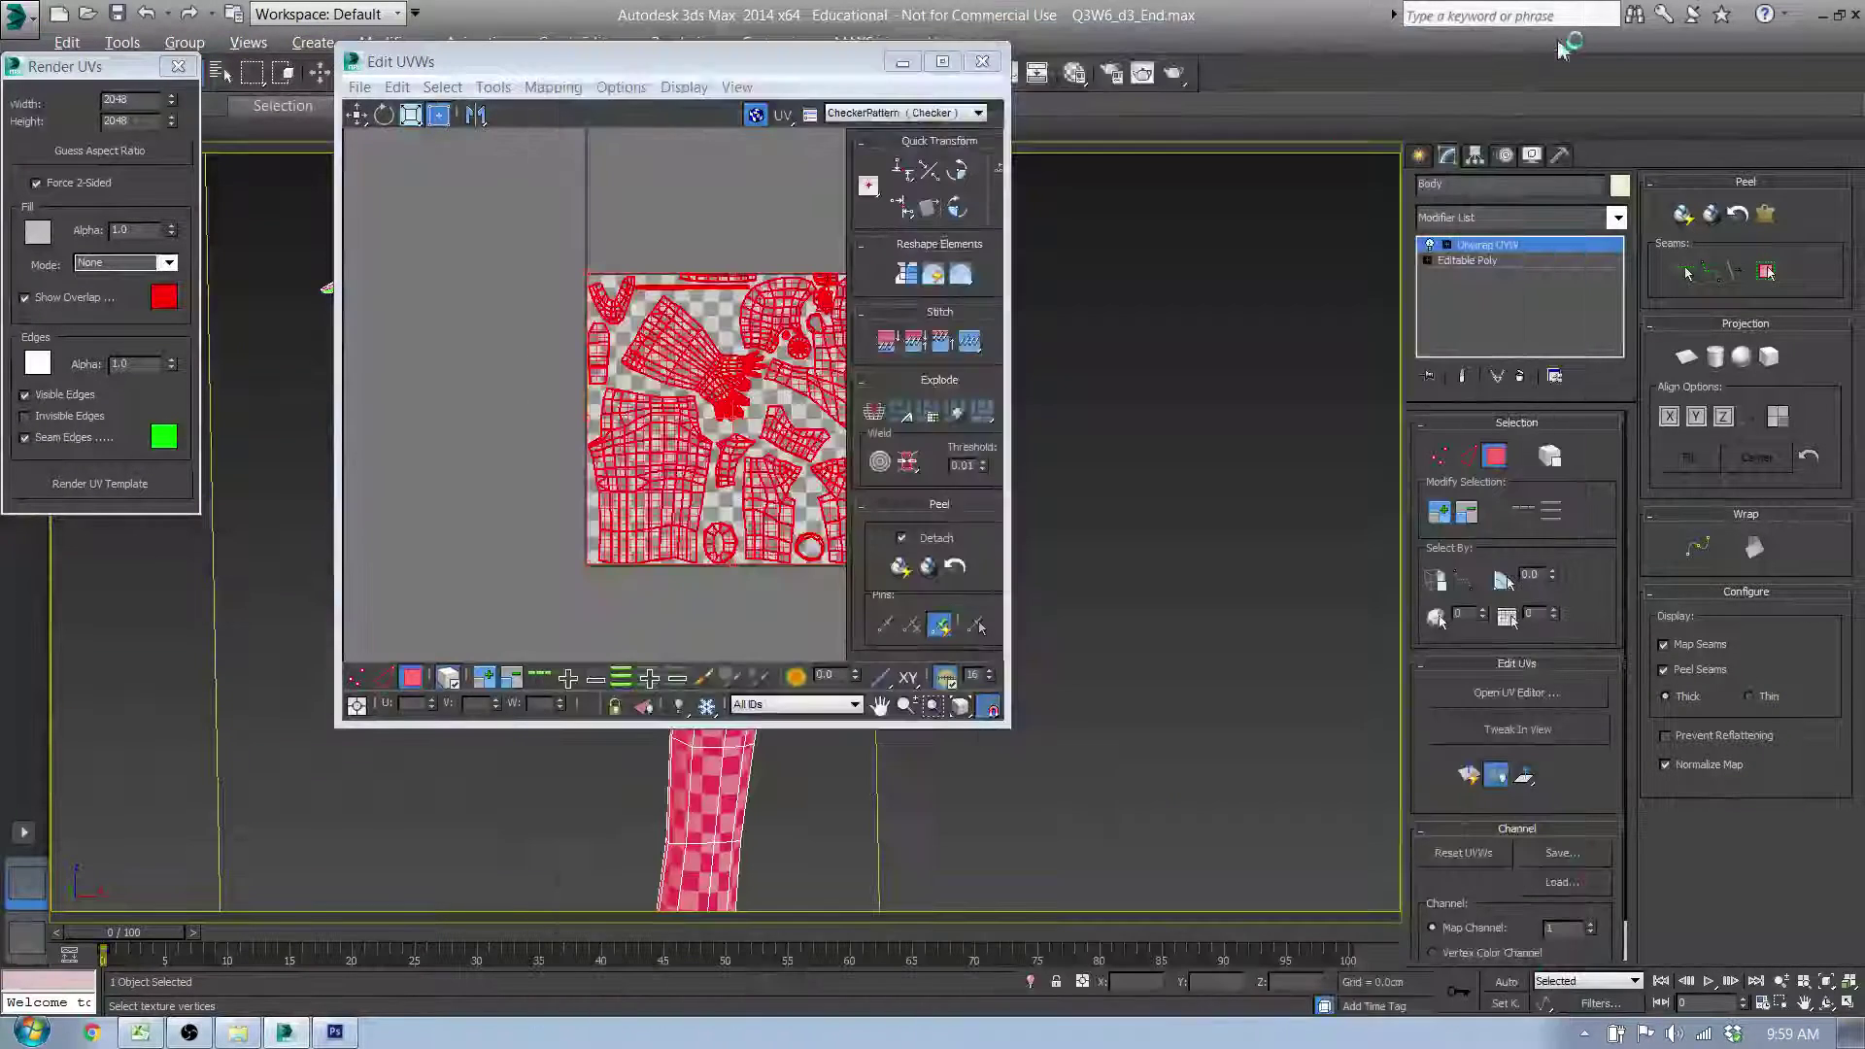
pyautogui.click(1544, 42)
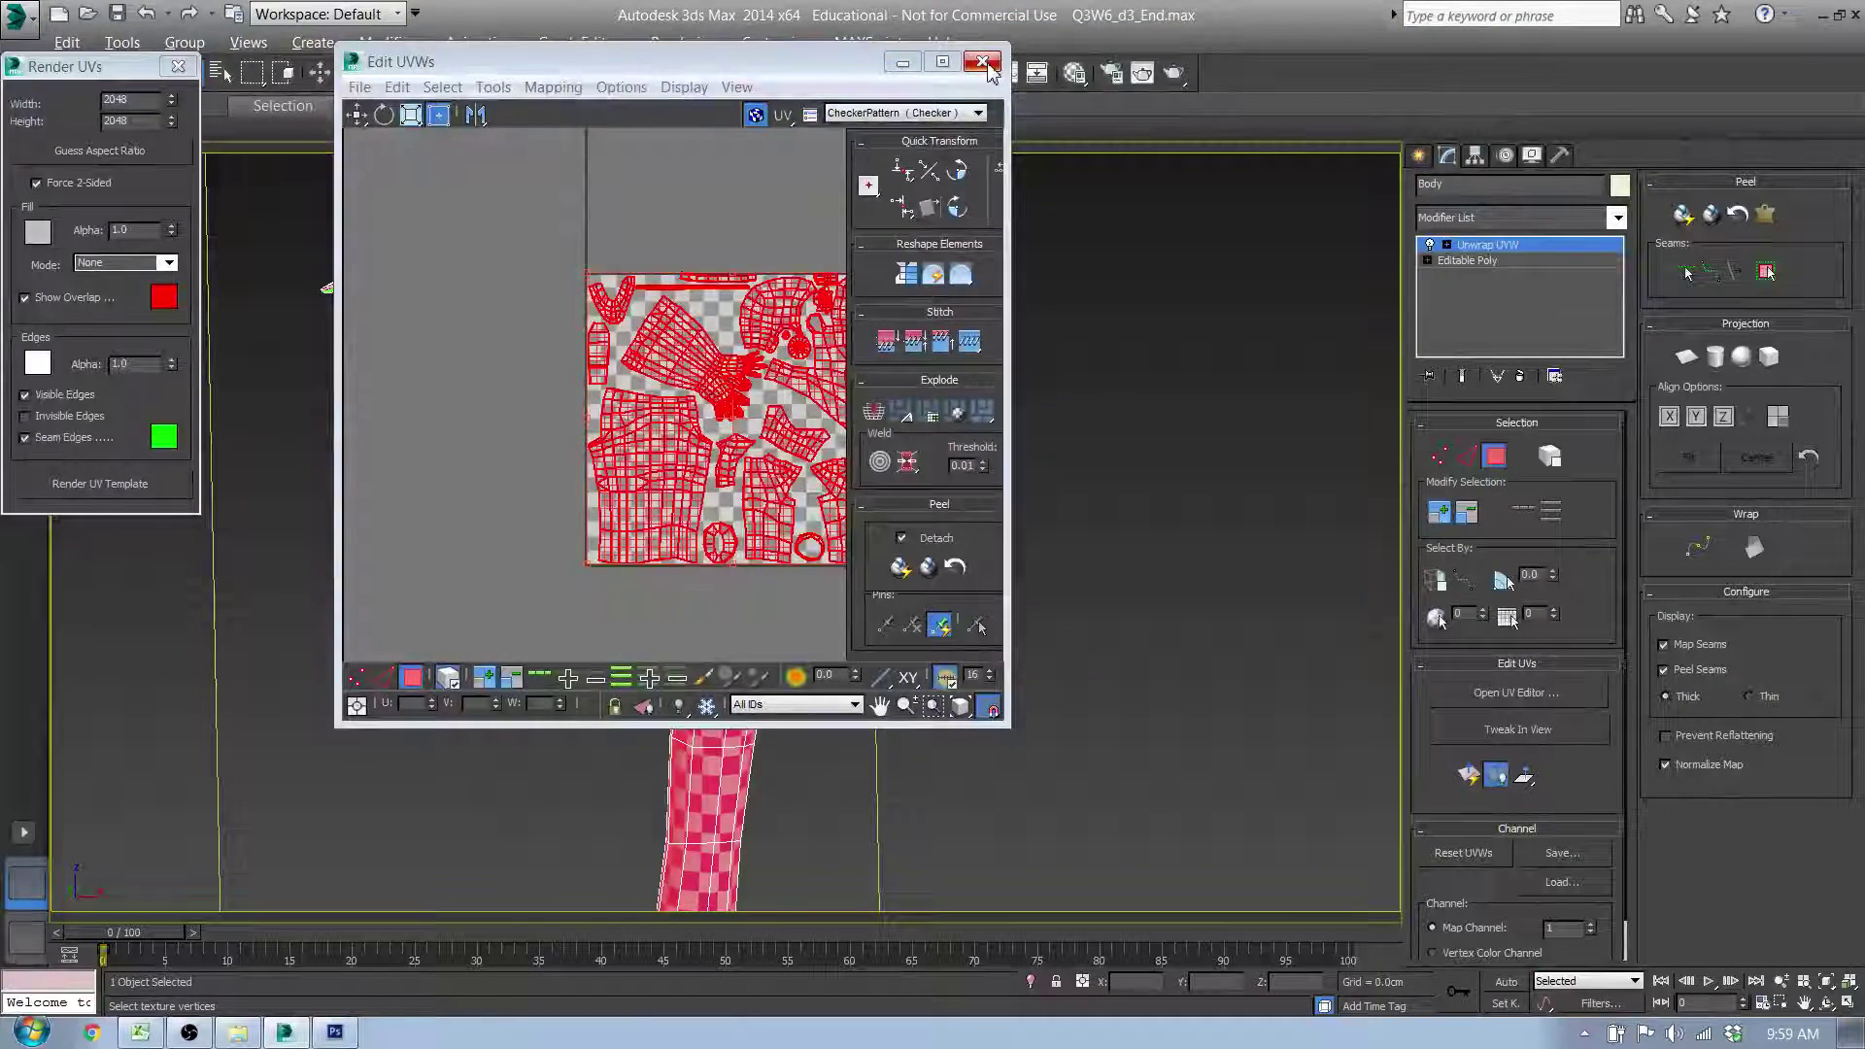
pyautogui.click(982, 62)
# Step: Render the Front view in 3ds Max with the body and the whole front reference image in frame
pyautogui.scroll(5, 820, 533)
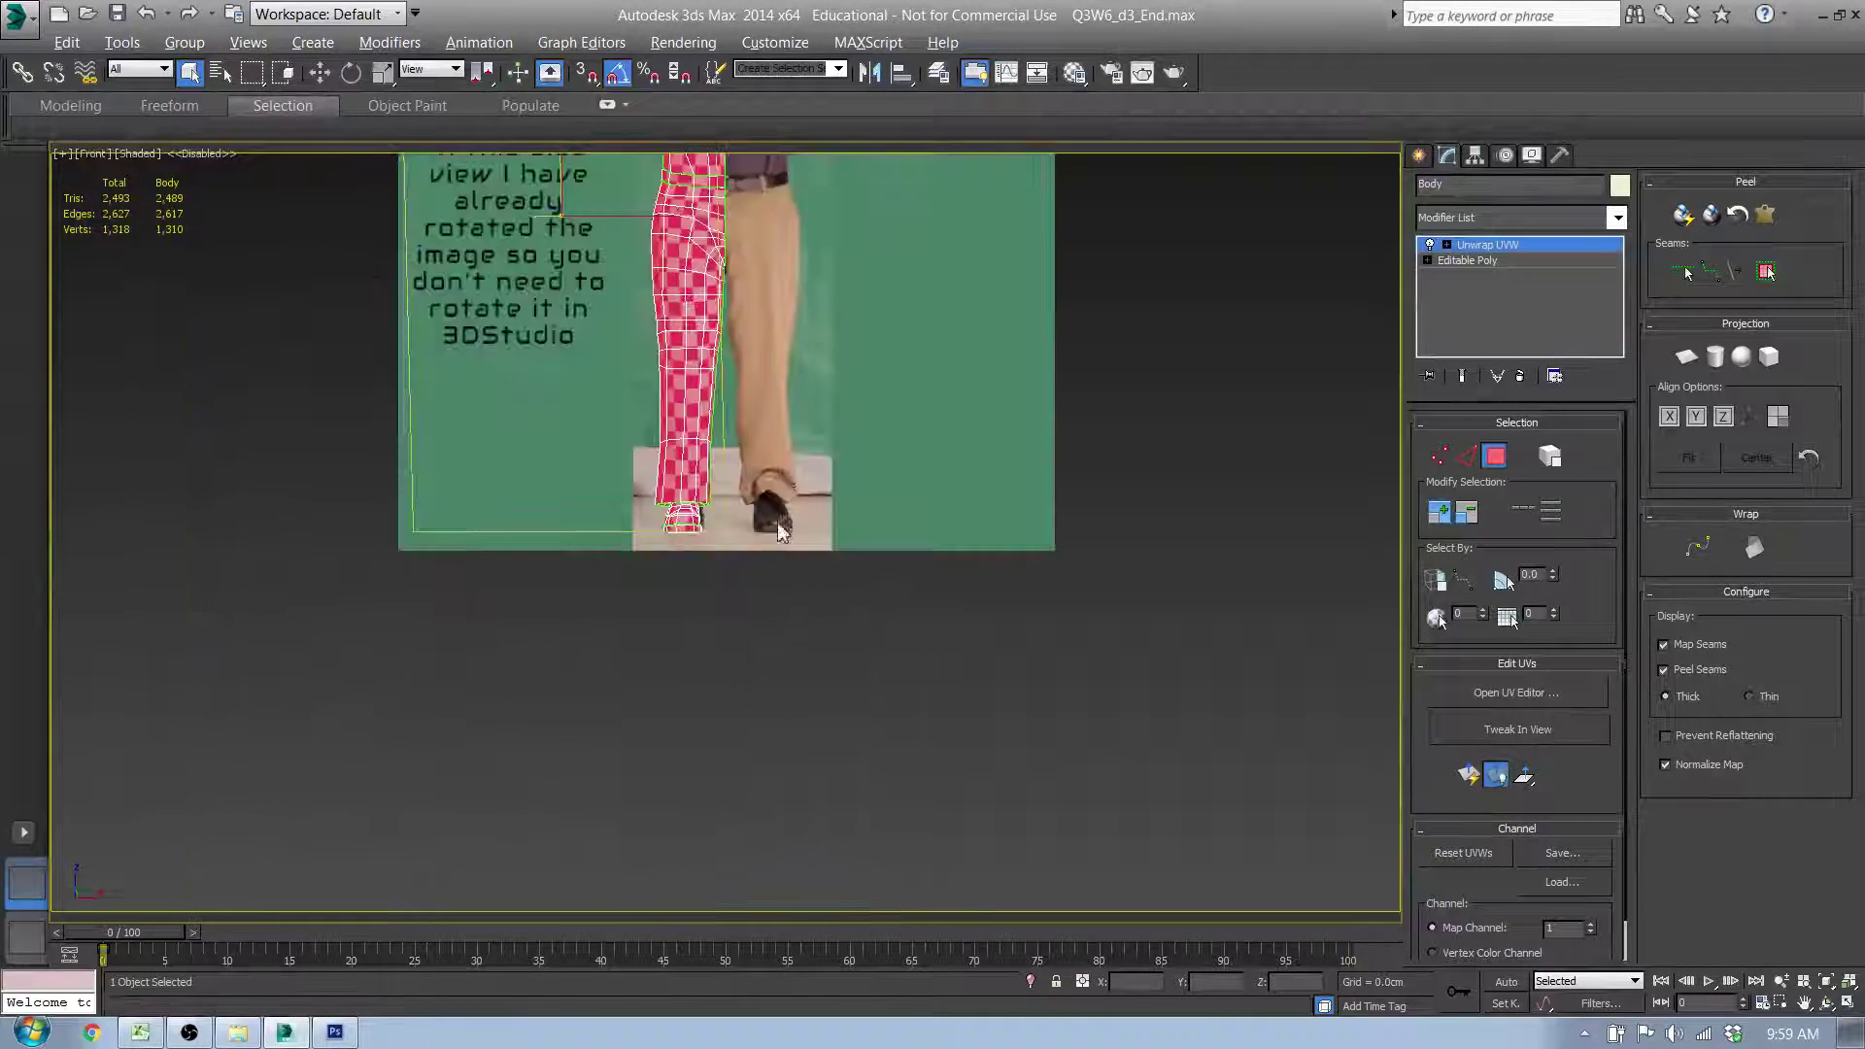
pyautogui.moveTo(778, 522); pyautogui.dragTo(779, 833)
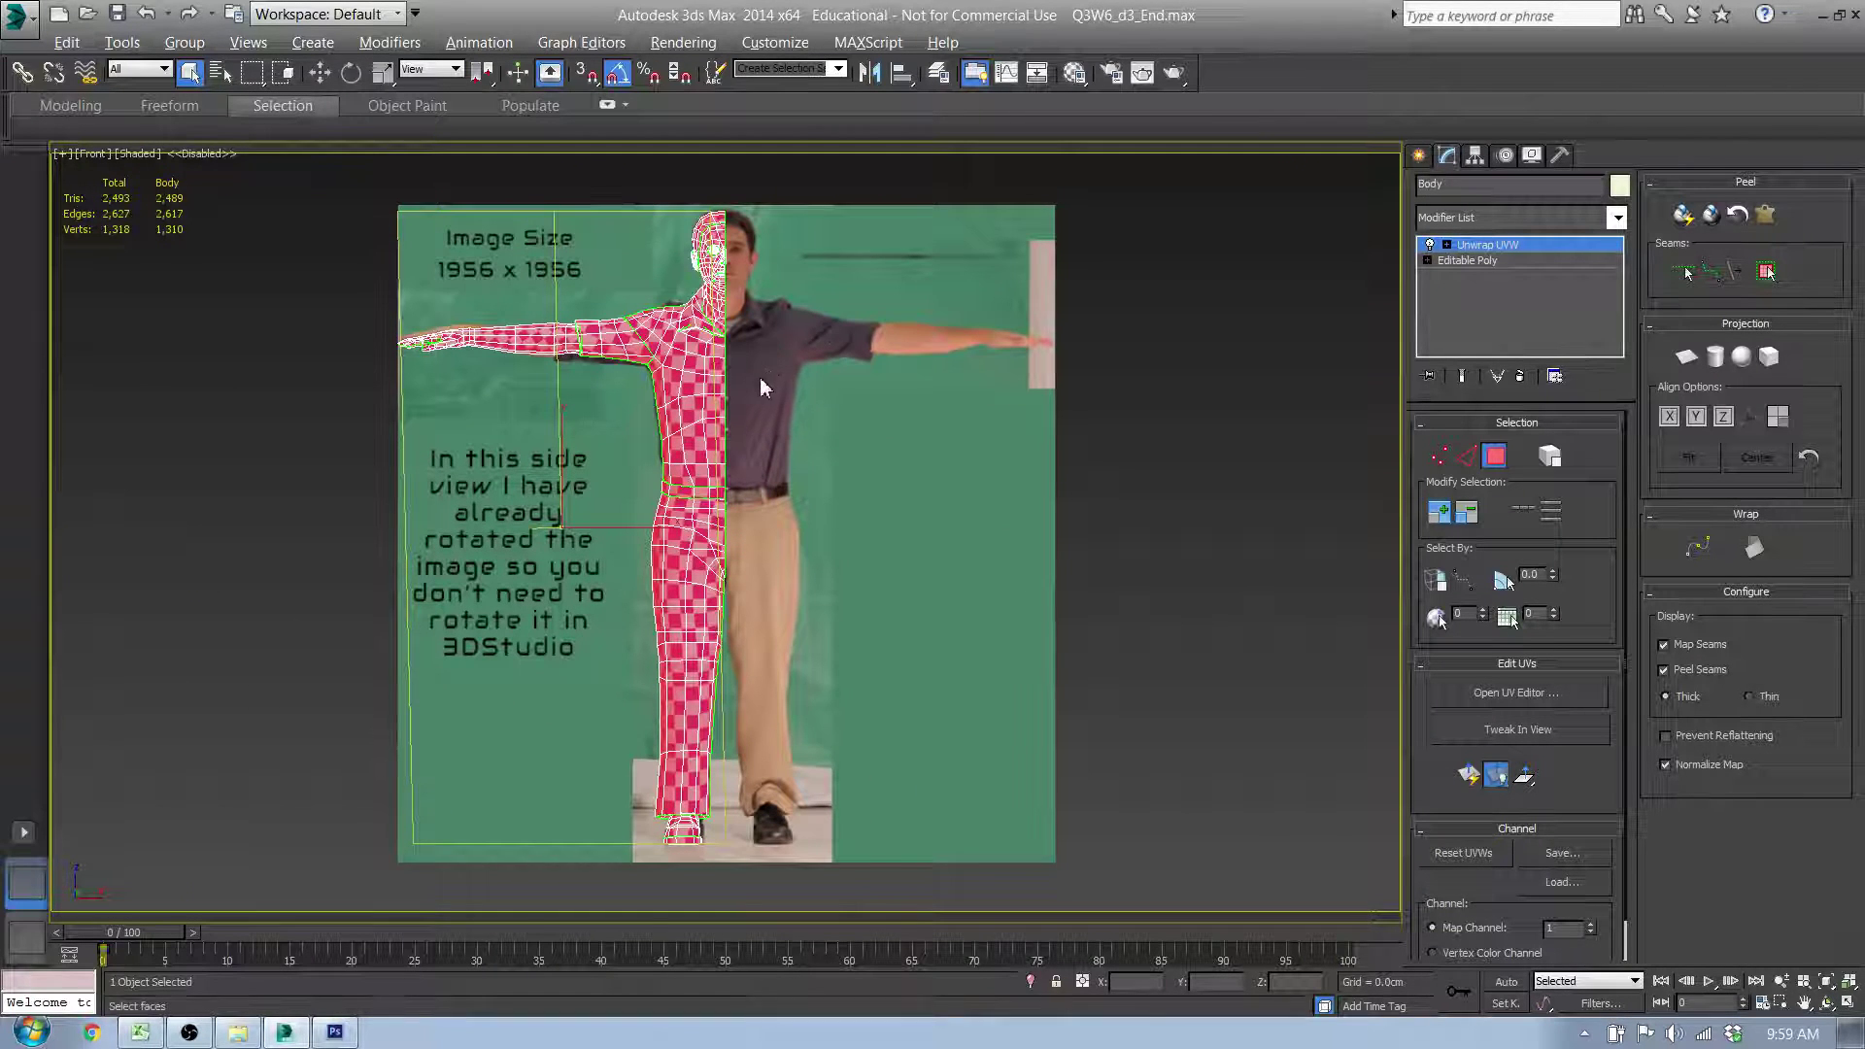
pyautogui.moveTo(760, 376)
pyautogui.mouseDown()
pyautogui.moveTo(777, 367)
pyautogui.moveTo(762, 352)
pyautogui.mouseUp()
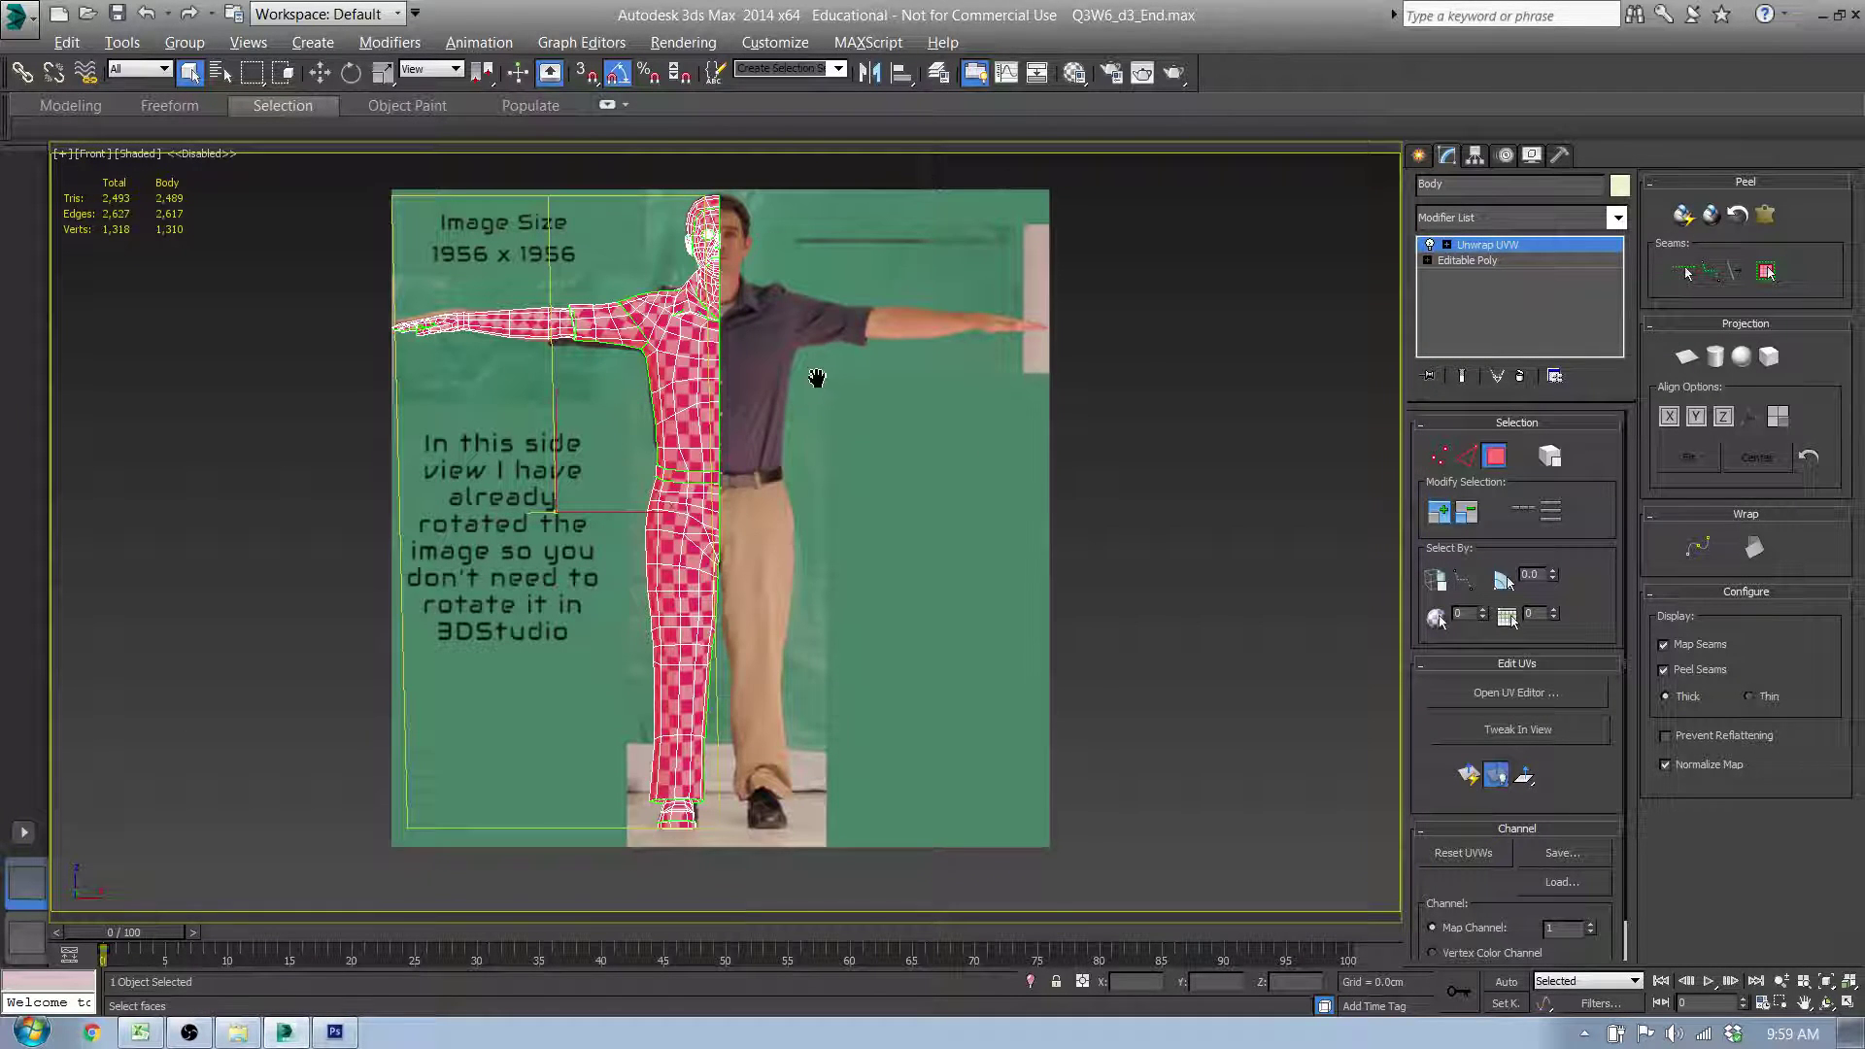
pyautogui.moveTo(816, 376); pyautogui.dragTo(804, 429)
pyautogui.moveTo(638, 422); pyautogui.dragTo(649, 403)
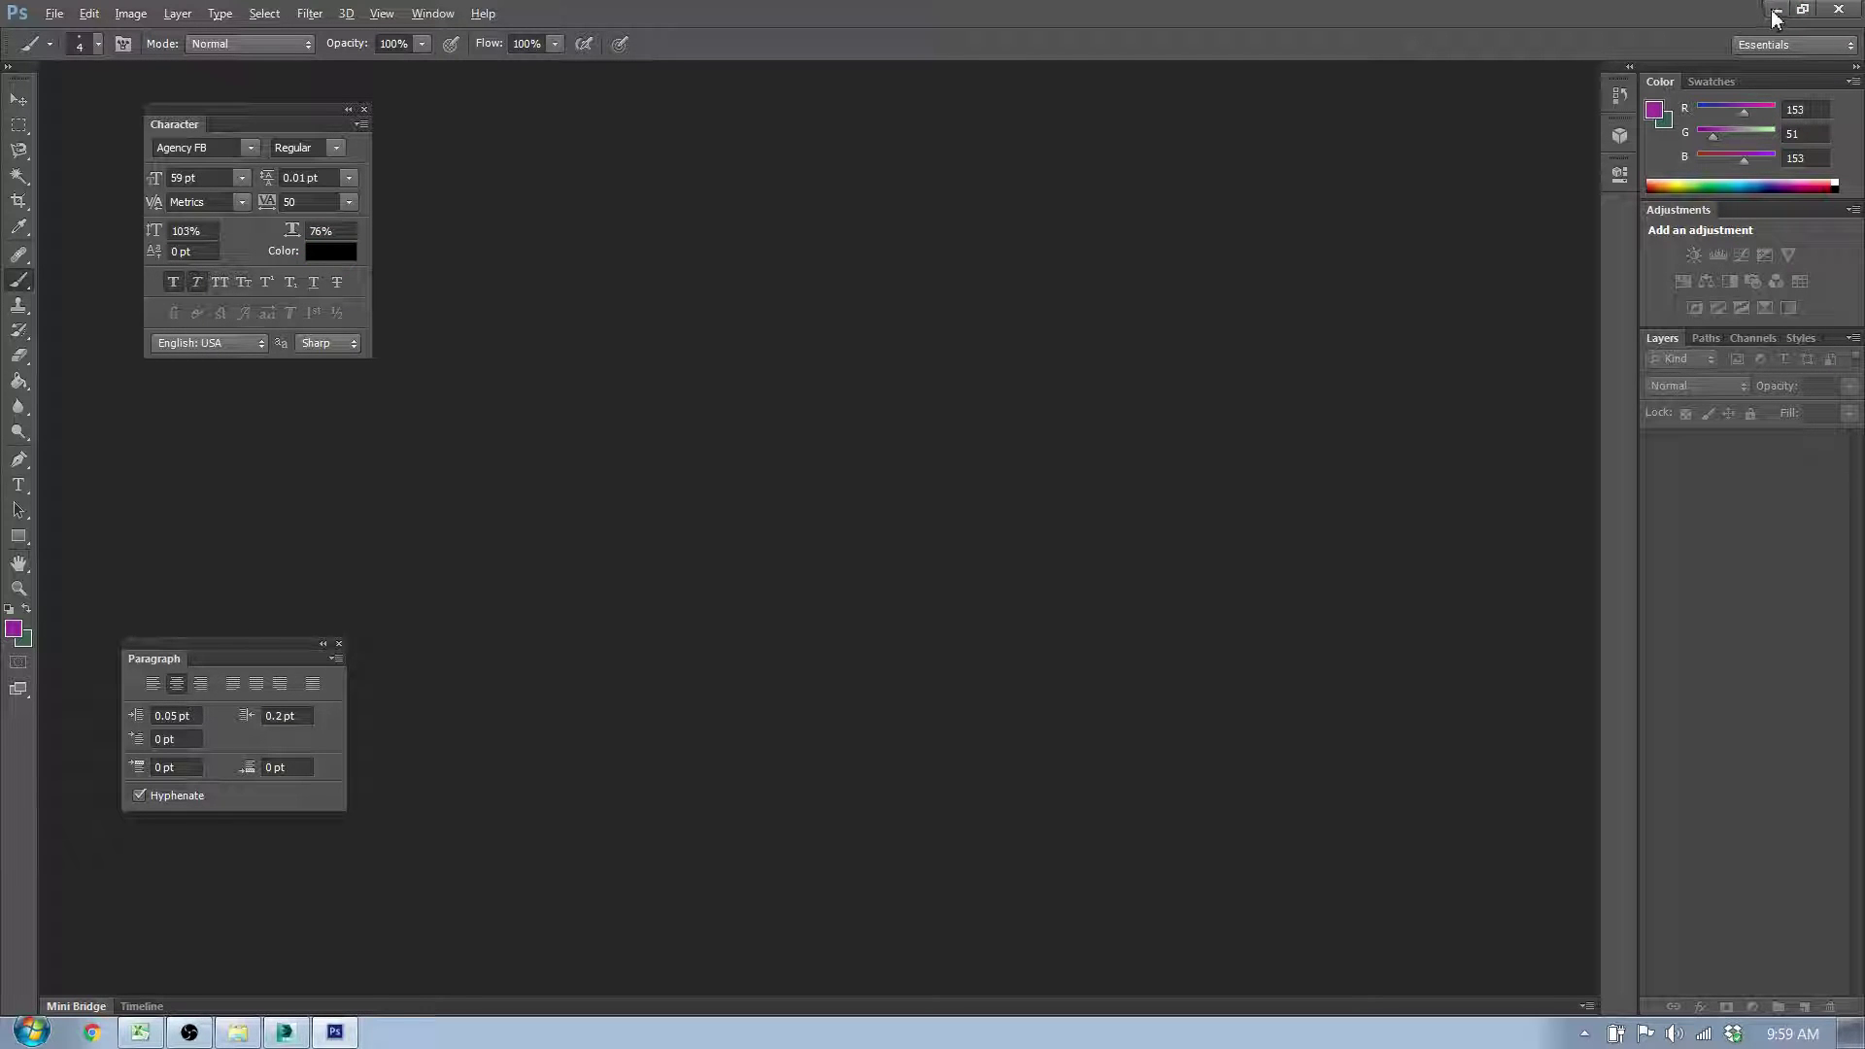
pyautogui.click(285, 1031)
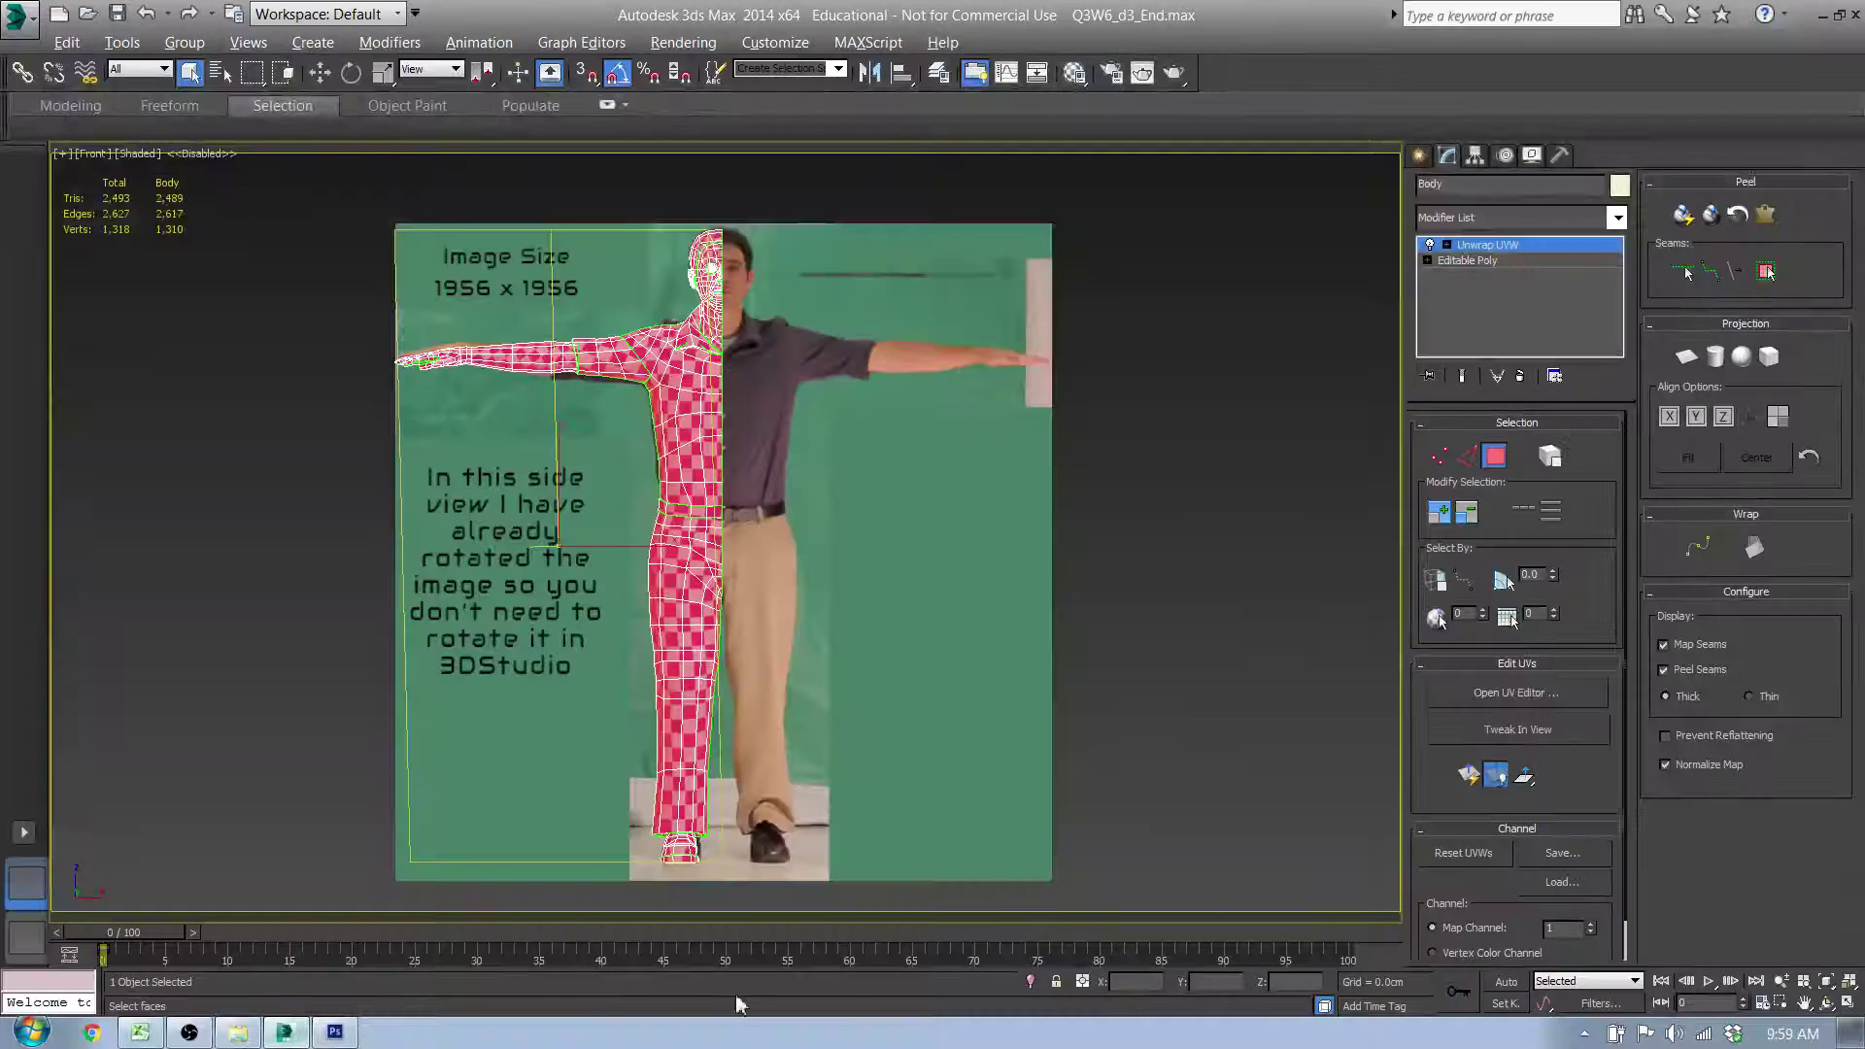
pyautogui.click(1781, 981)
pyautogui.moveTo(925, 536); pyautogui.dragTo(960, 507)
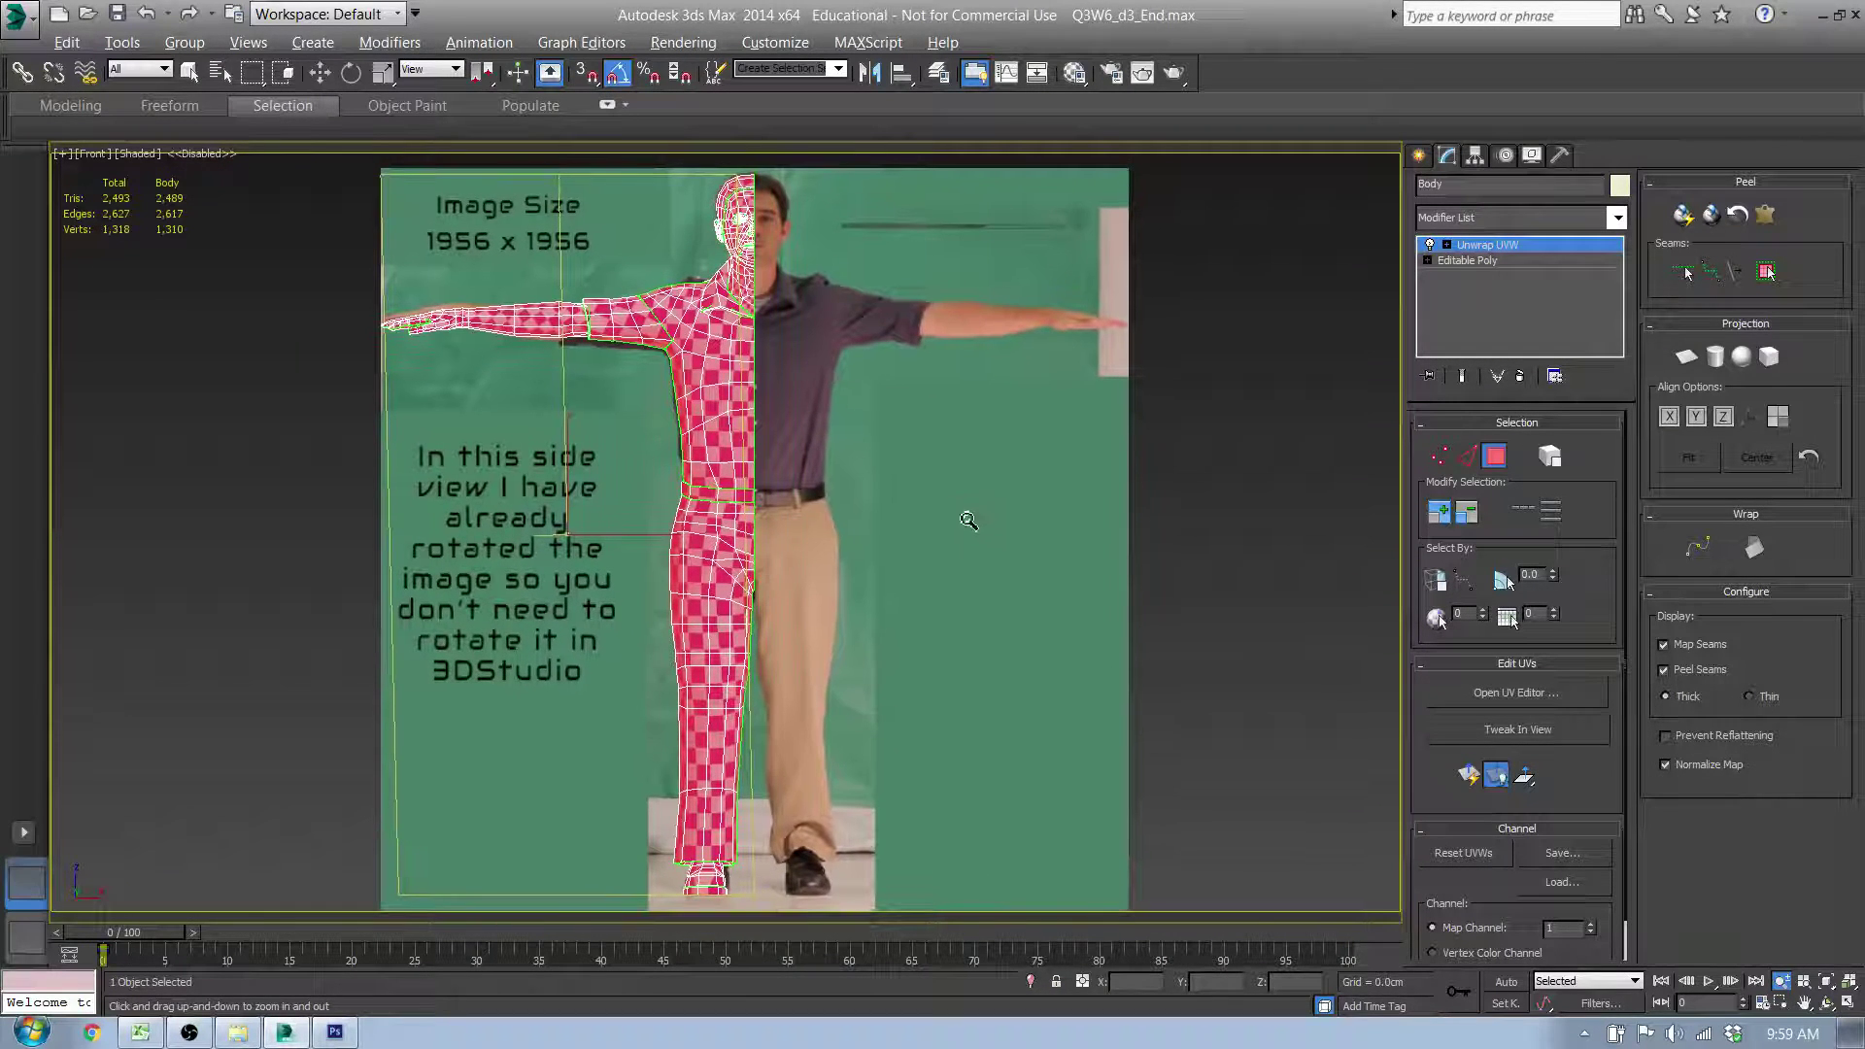
pyautogui.click(1174, 72)
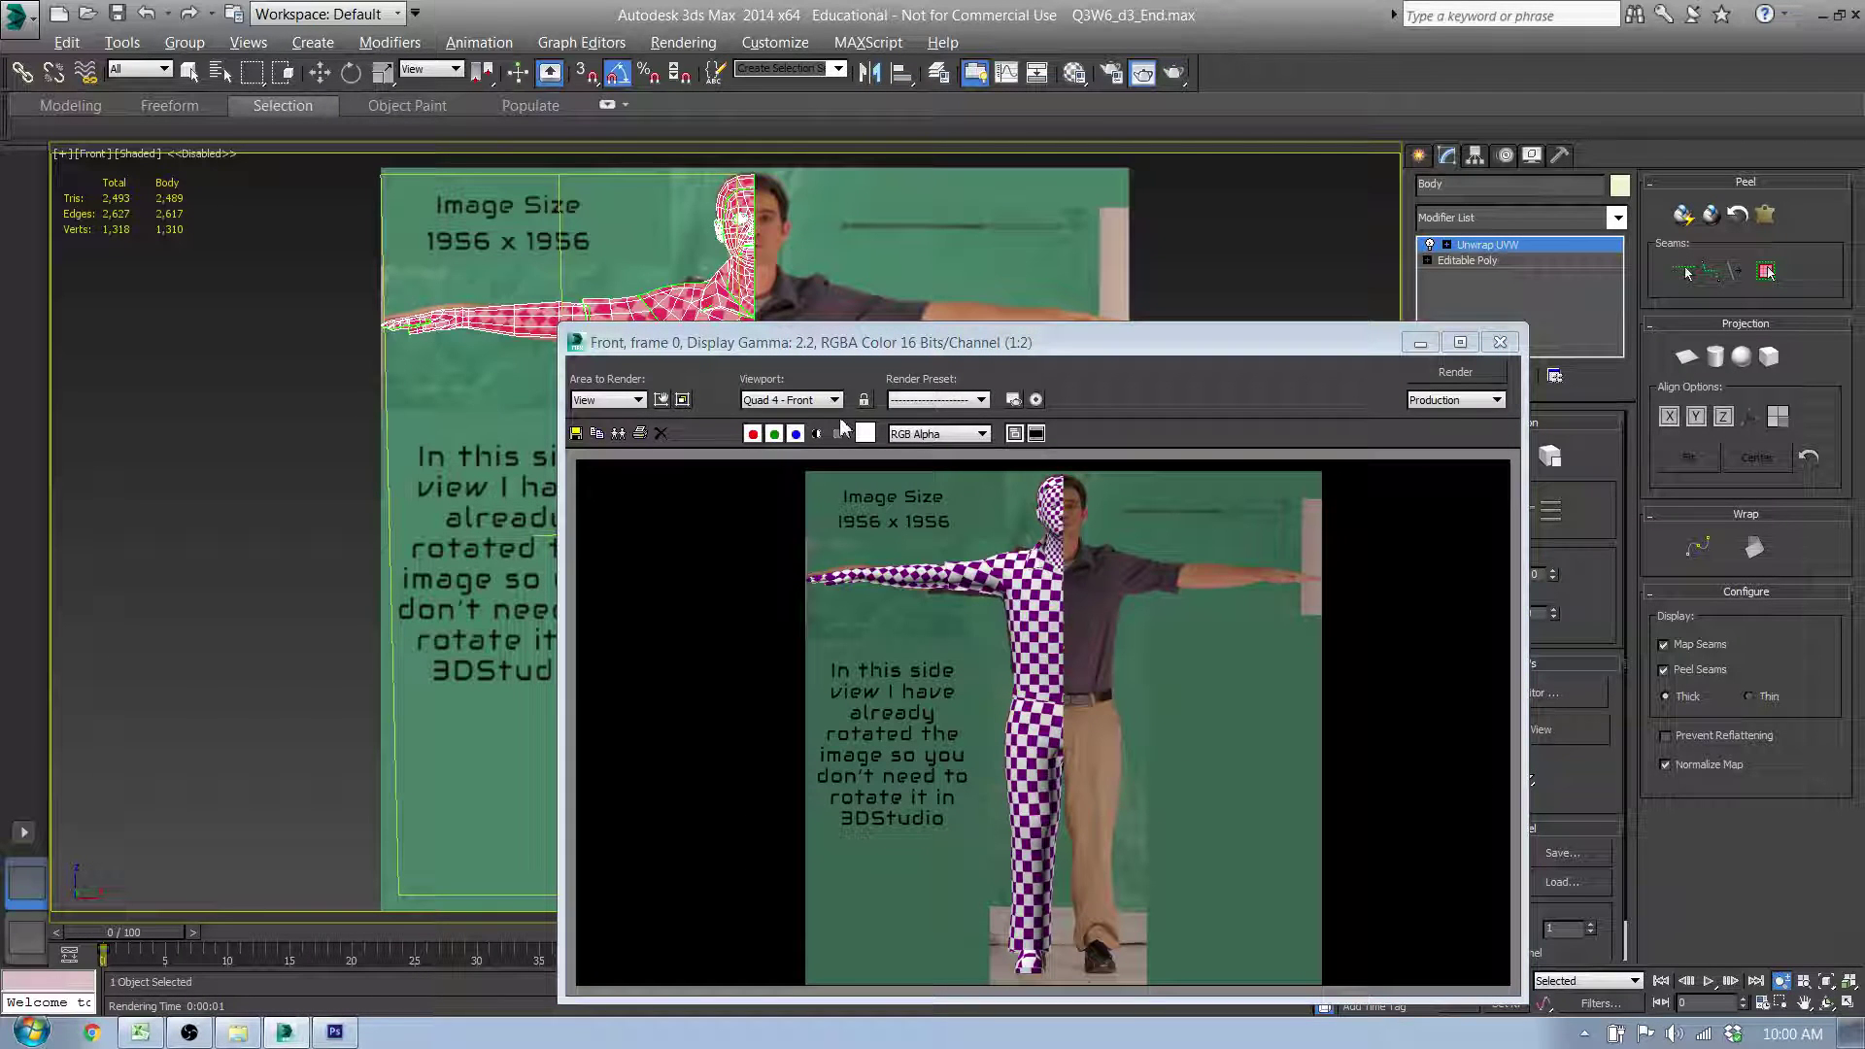
# Step: Save the rendered front view to the Desktop as SelfPort_Front.png, accept the PNG settings, and close the render window
pyautogui.click(576, 433)
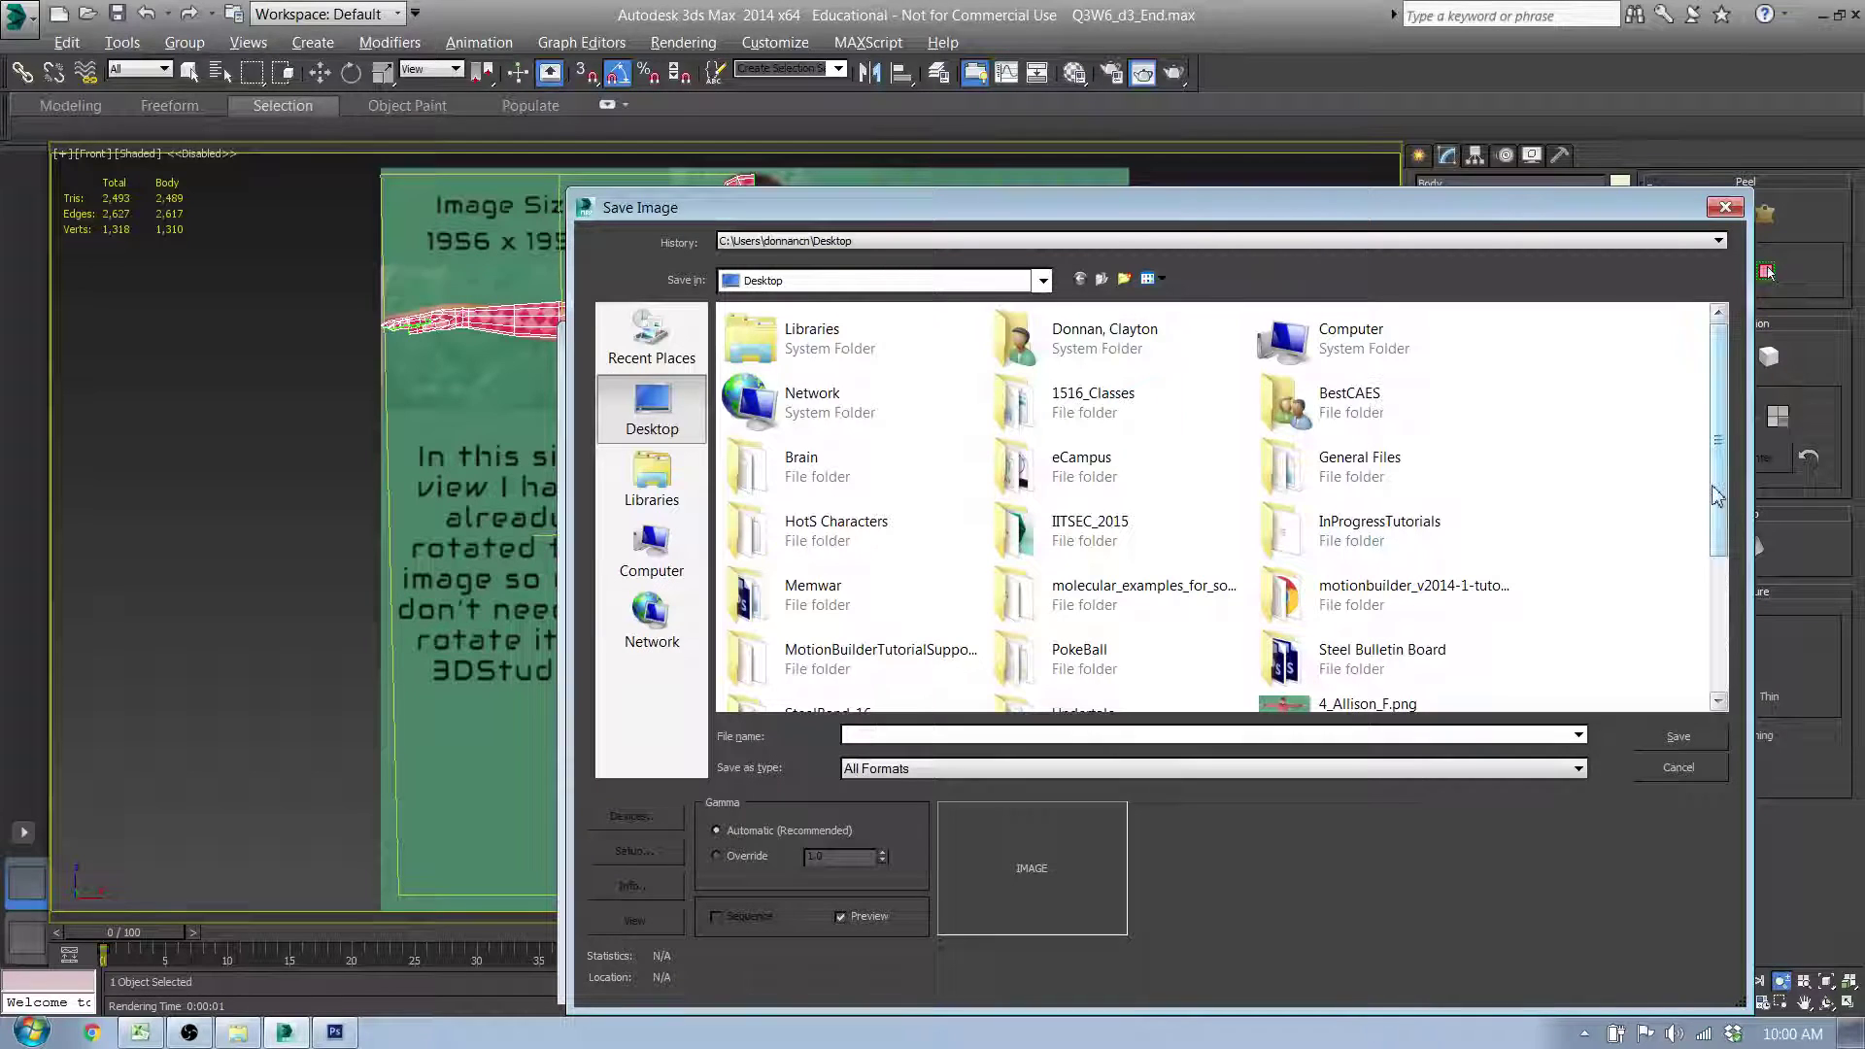
pyautogui.moveTo(1719, 499); pyautogui.dragTo(1717, 641)
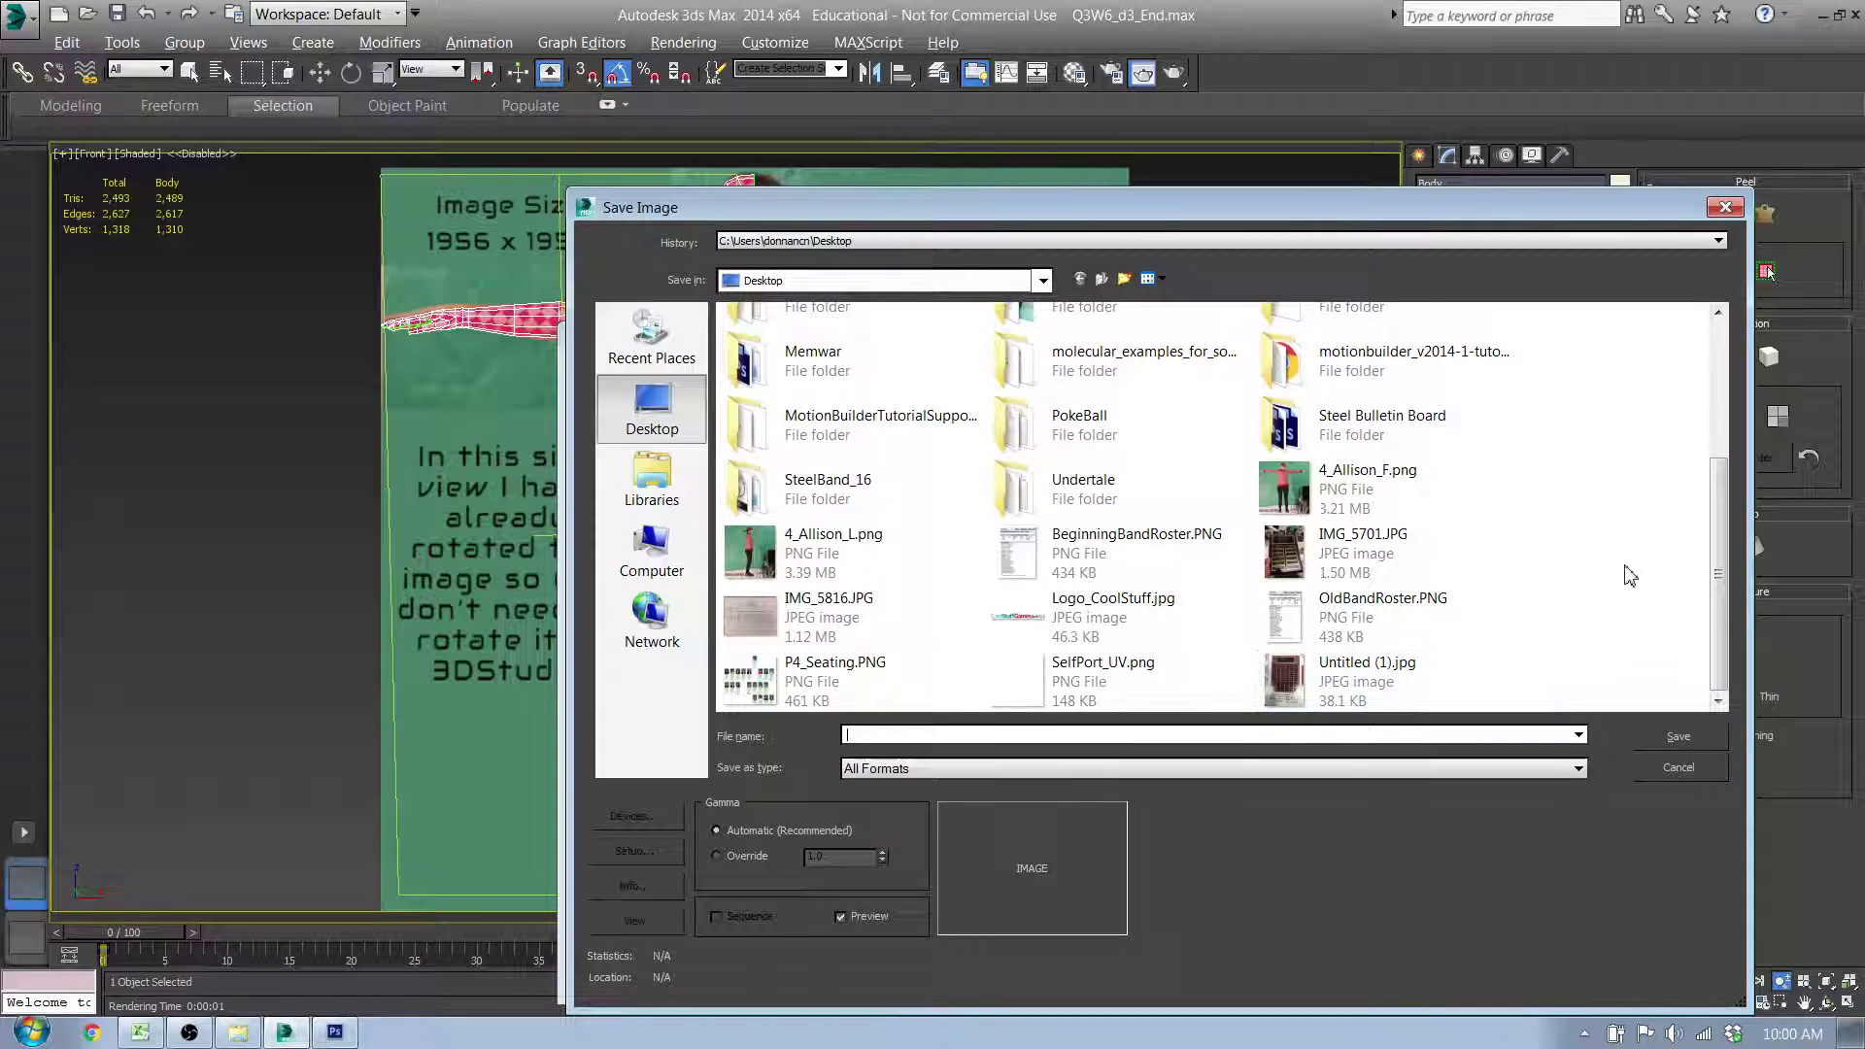
pyautogui.click(1037, 665)
pyautogui.click(905, 735)
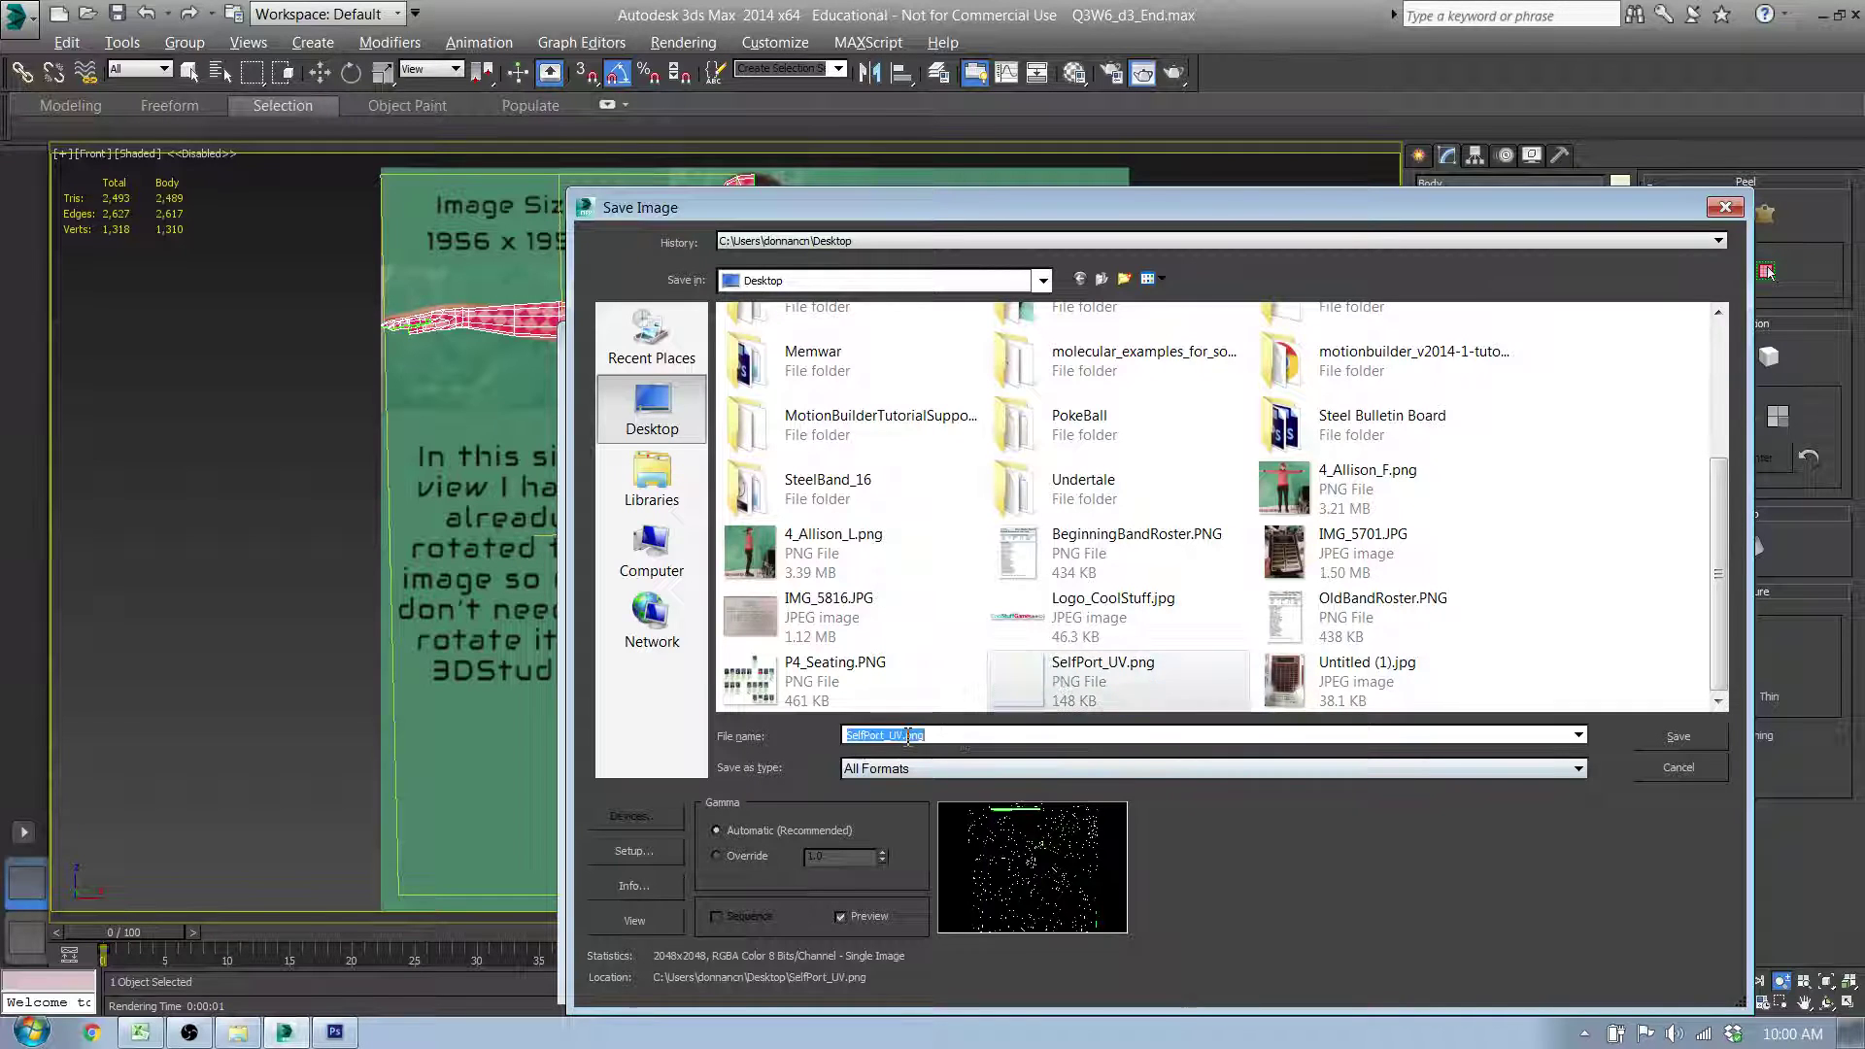
pyautogui.click(905, 735)
pyautogui.press('BackSpace')
pyautogui.press('BackSpace')
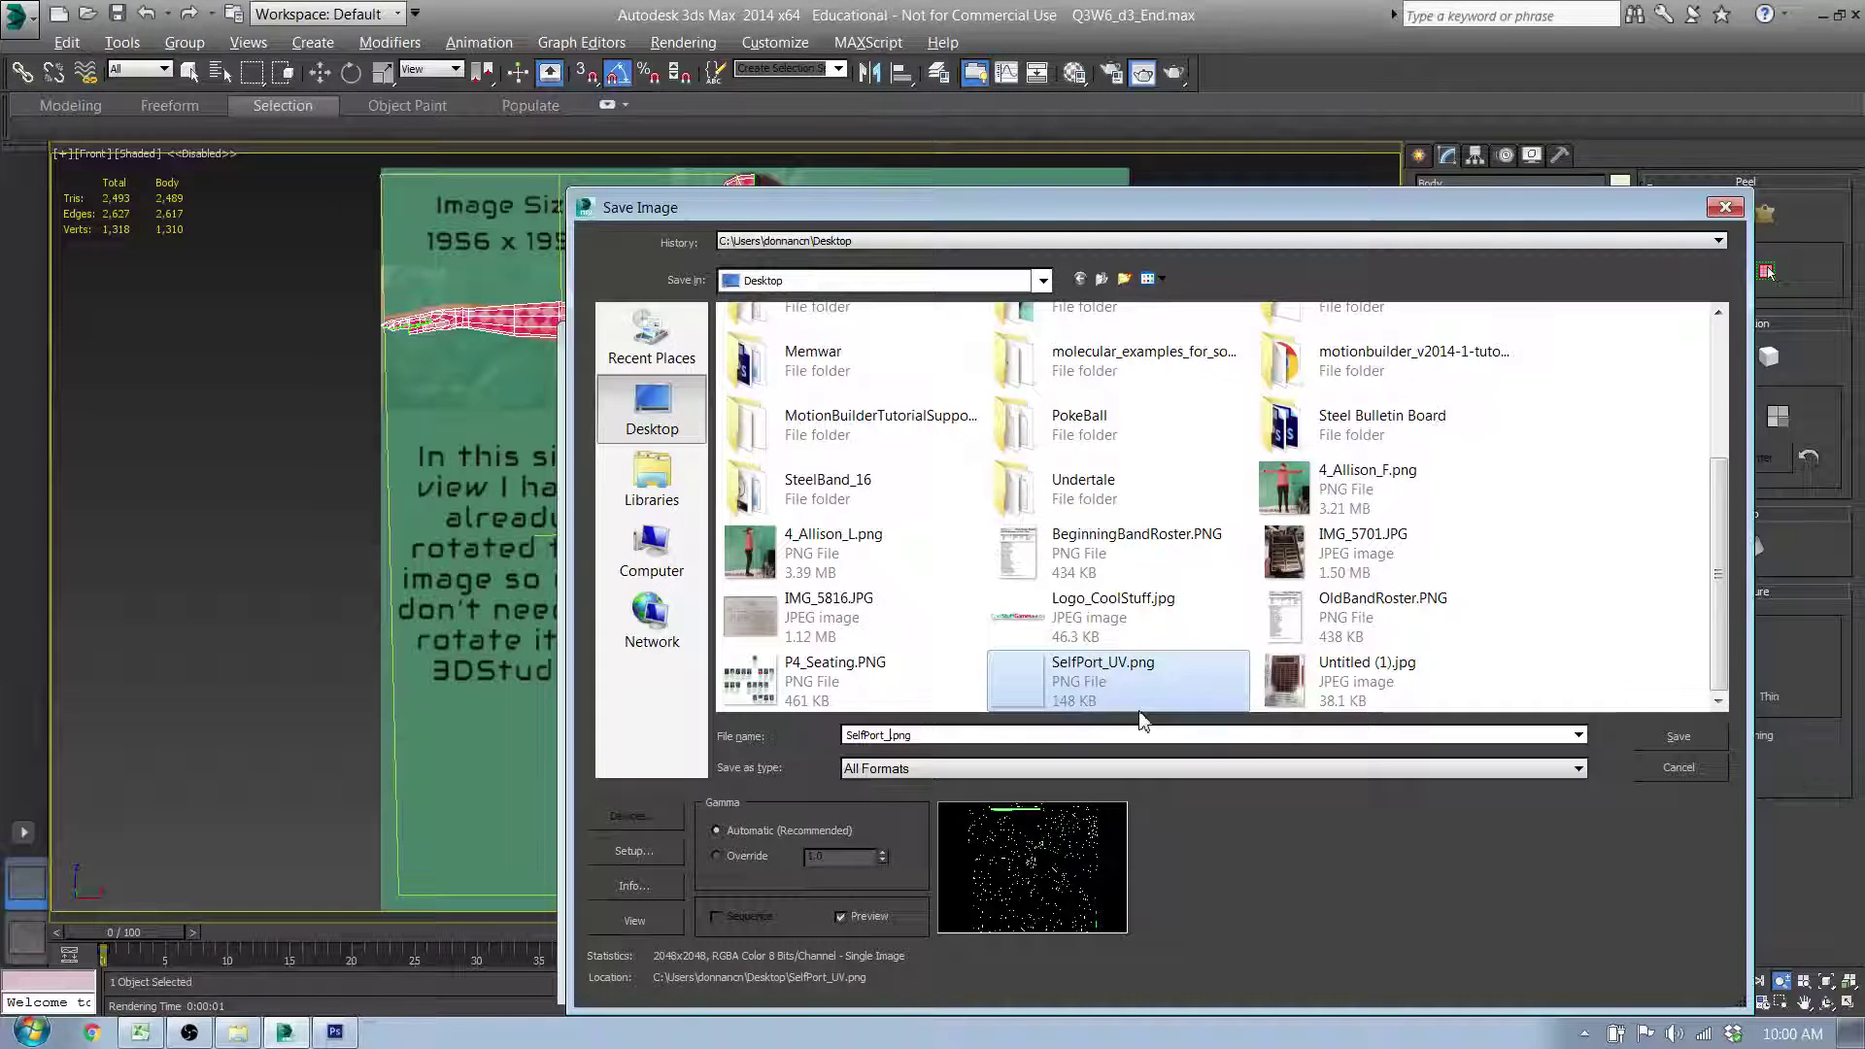
pyautogui.write('F')
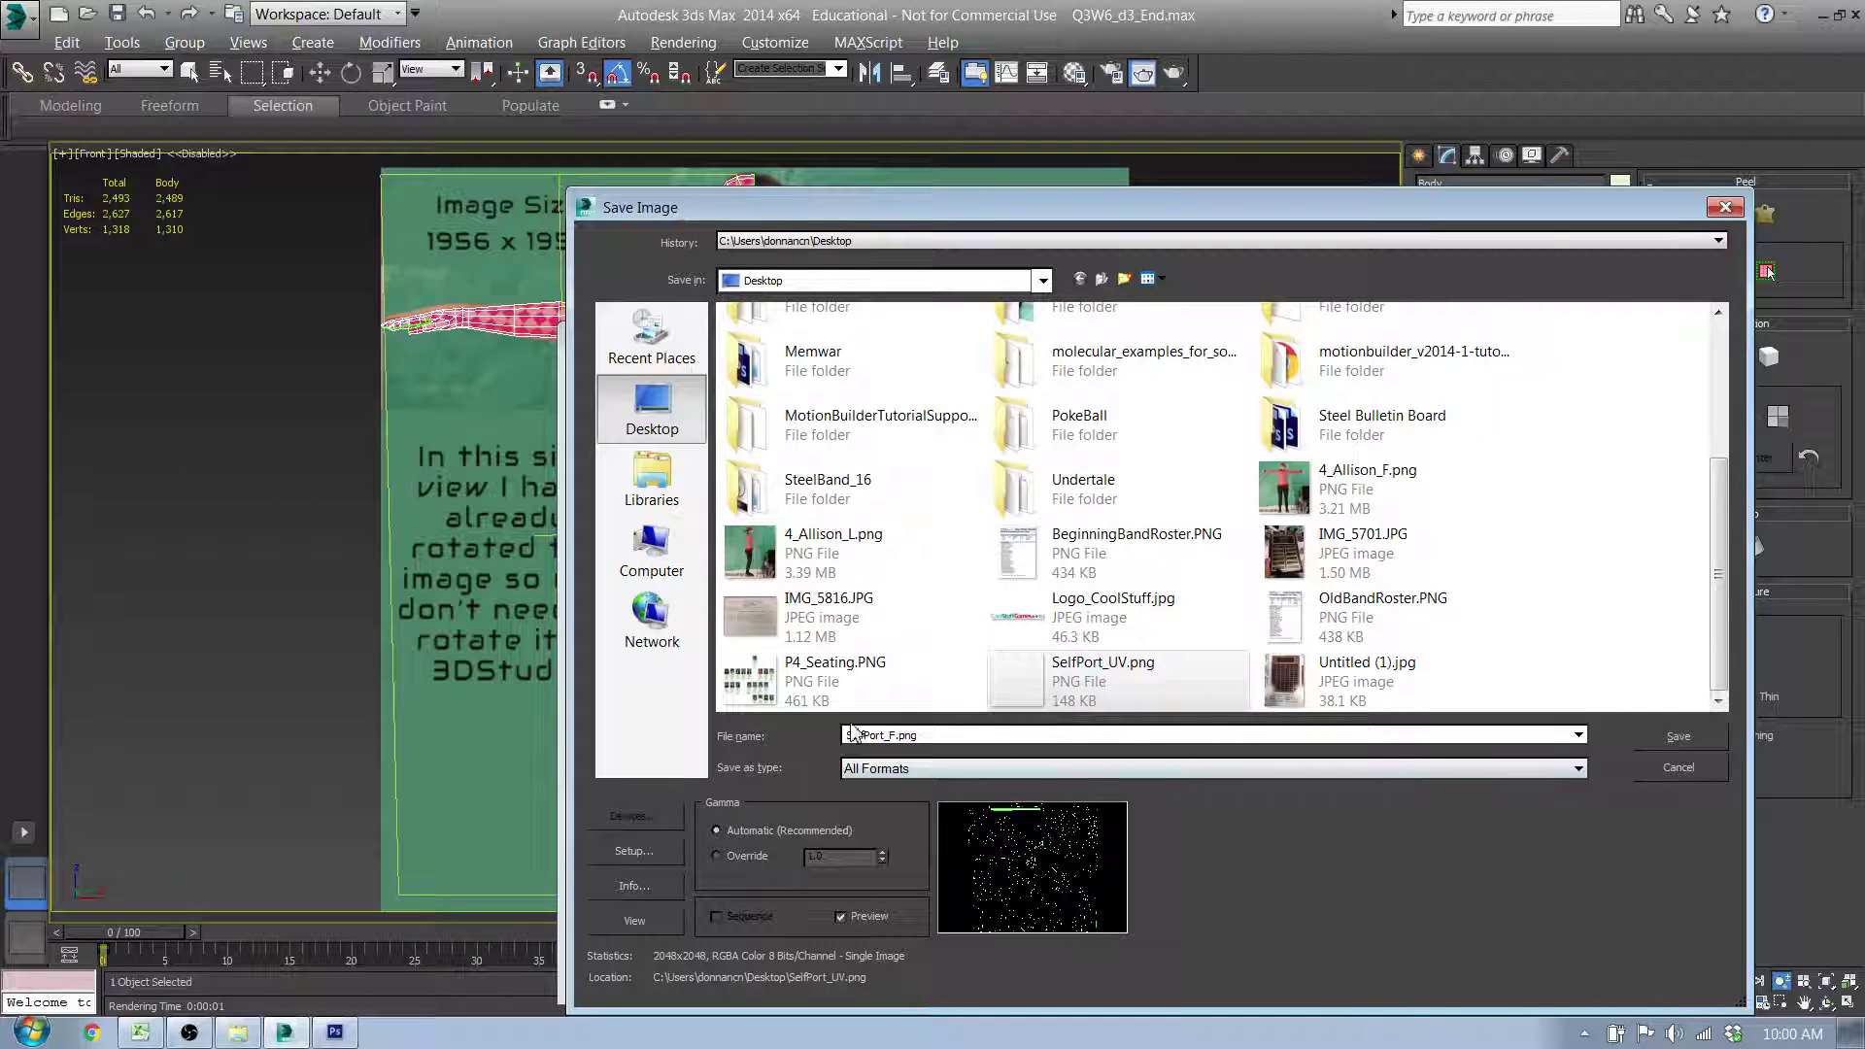
pyautogui.write('ront')
pyautogui.press('Return')
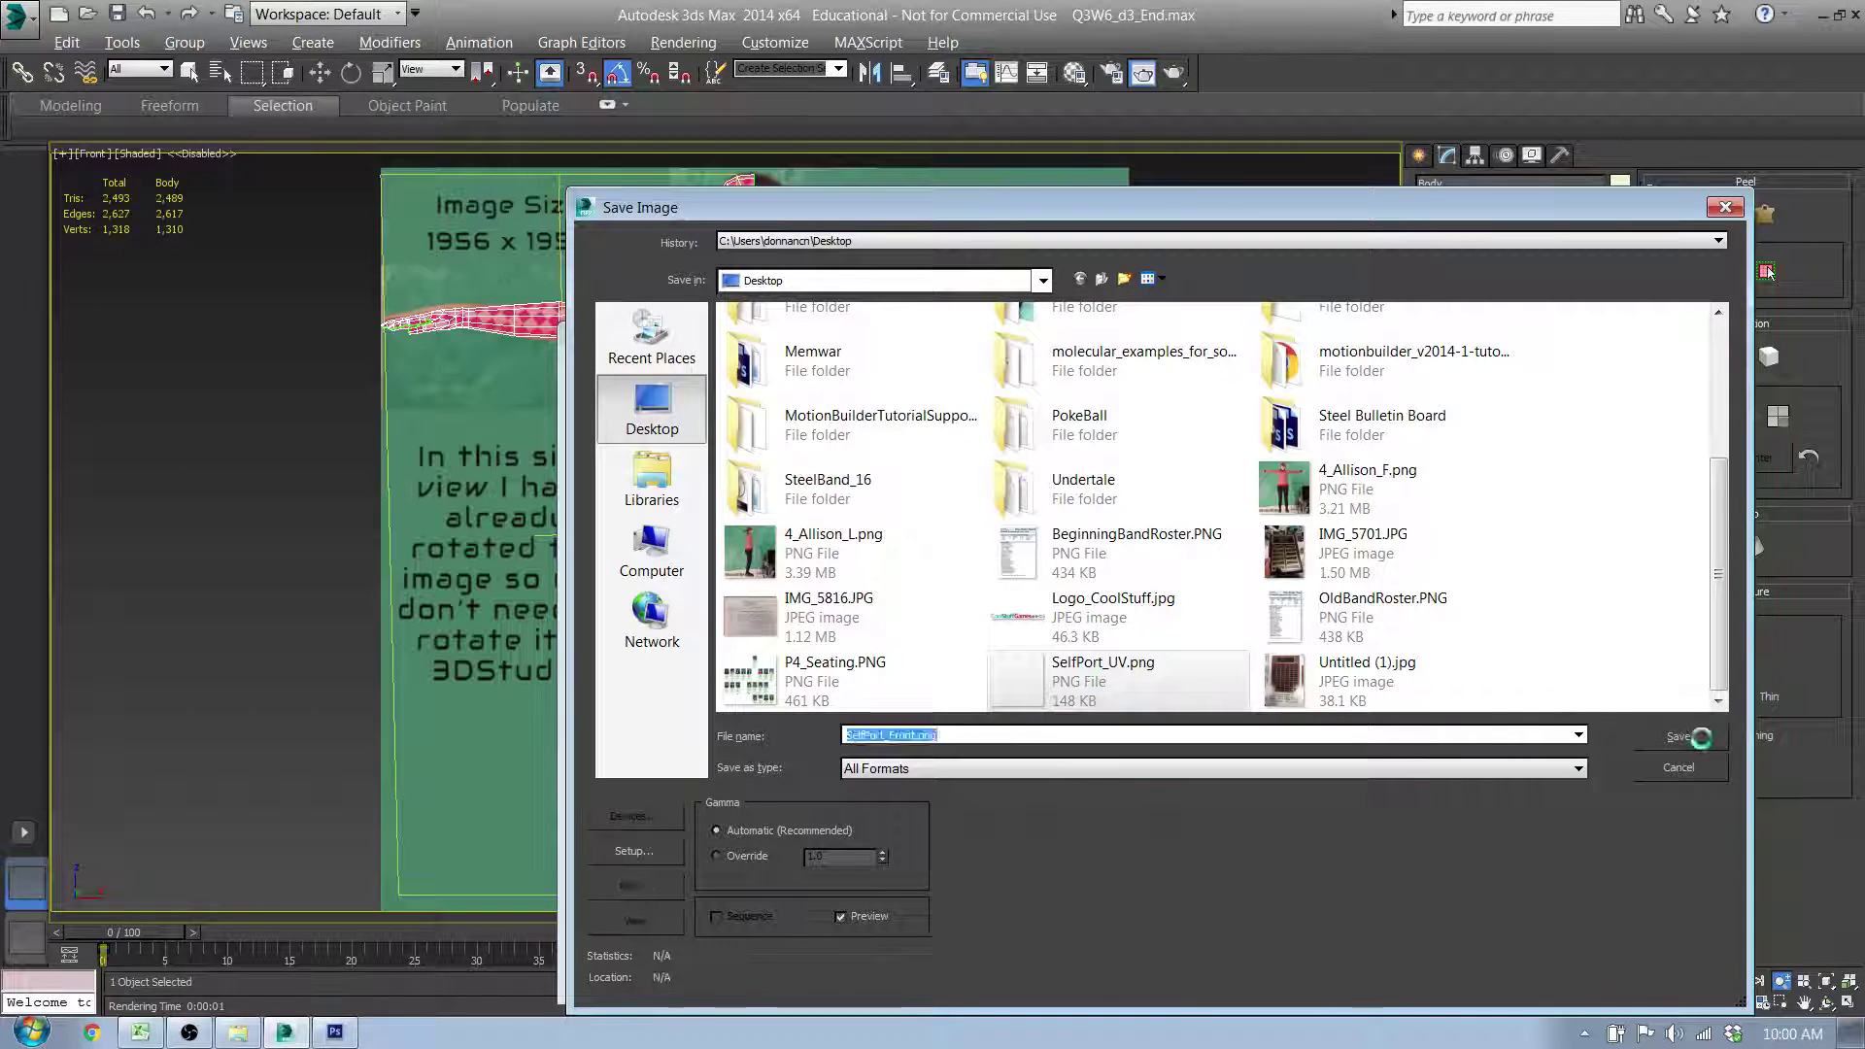
pyautogui.click(722, 453)
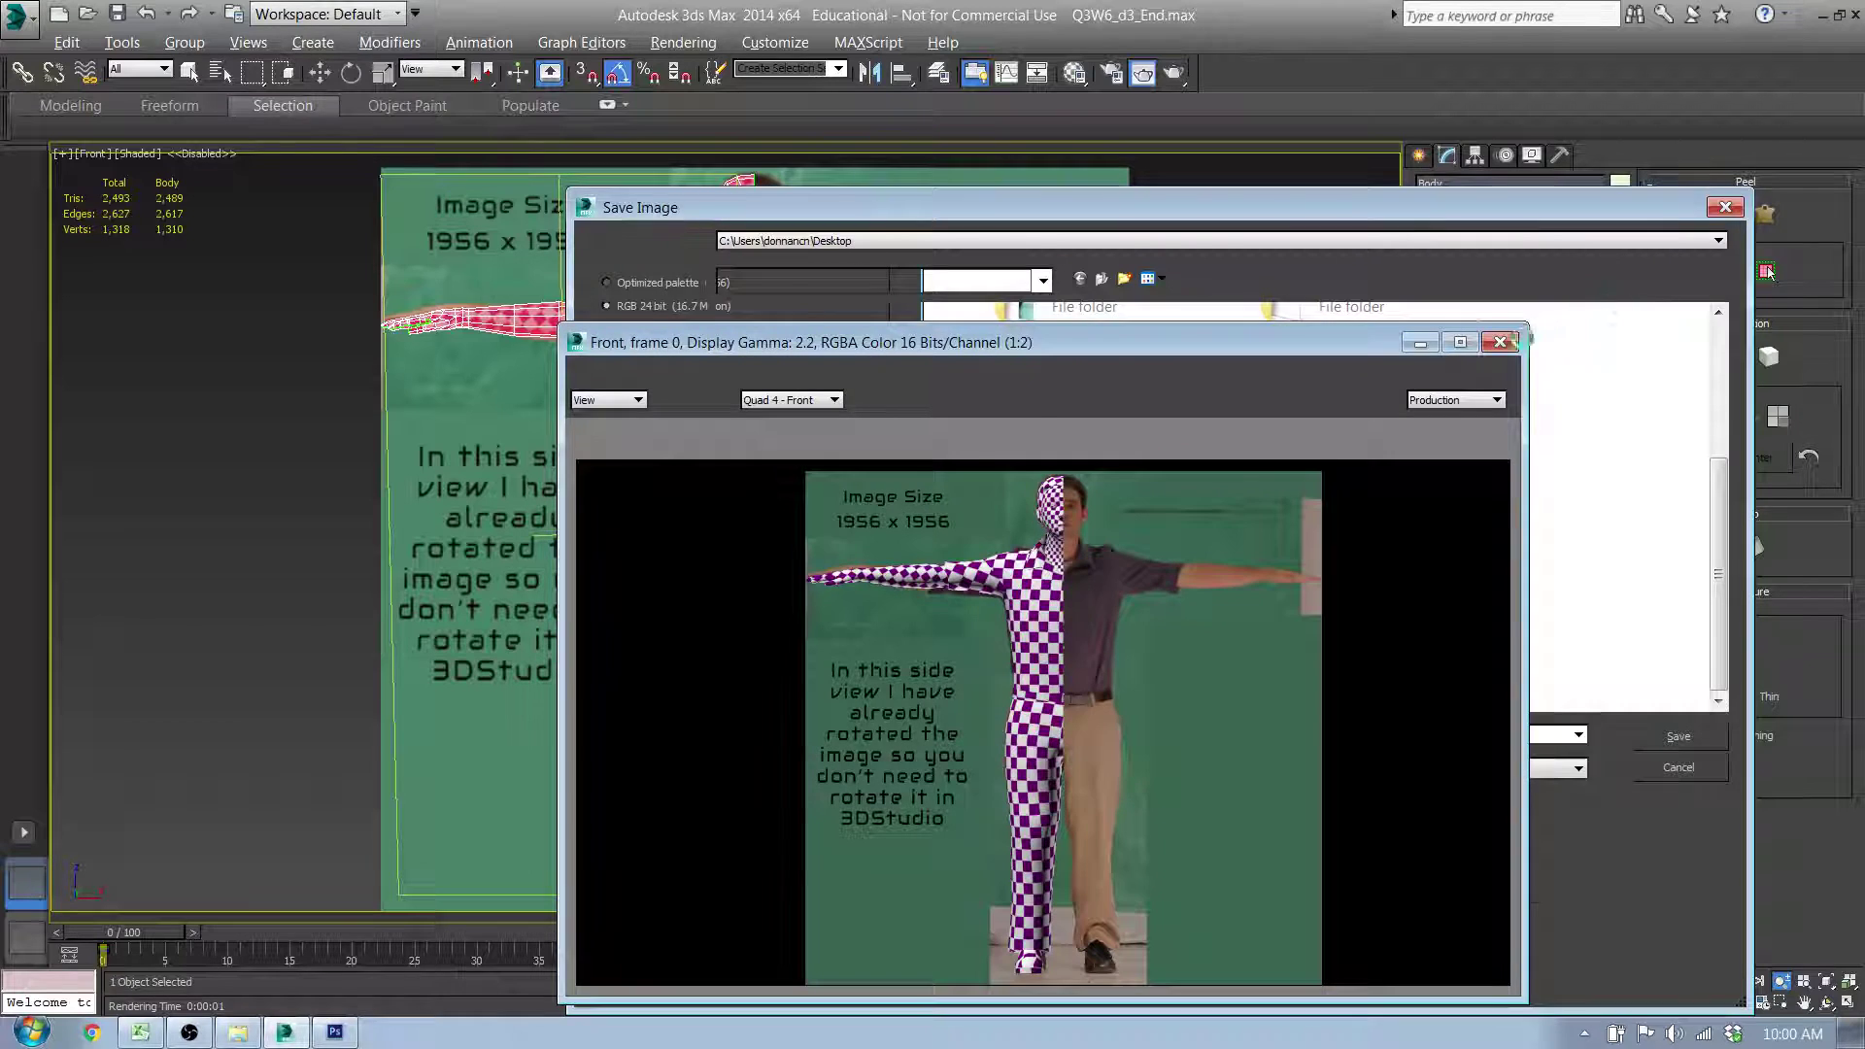
pyautogui.click(1501, 343)
# Step: Switch to Photoshop, float its window over the desktop with 3ds Max minimized, and close the Paragraph and Character panels
pyautogui.moveTo(843, 608); pyautogui.dragTo(898, 632)
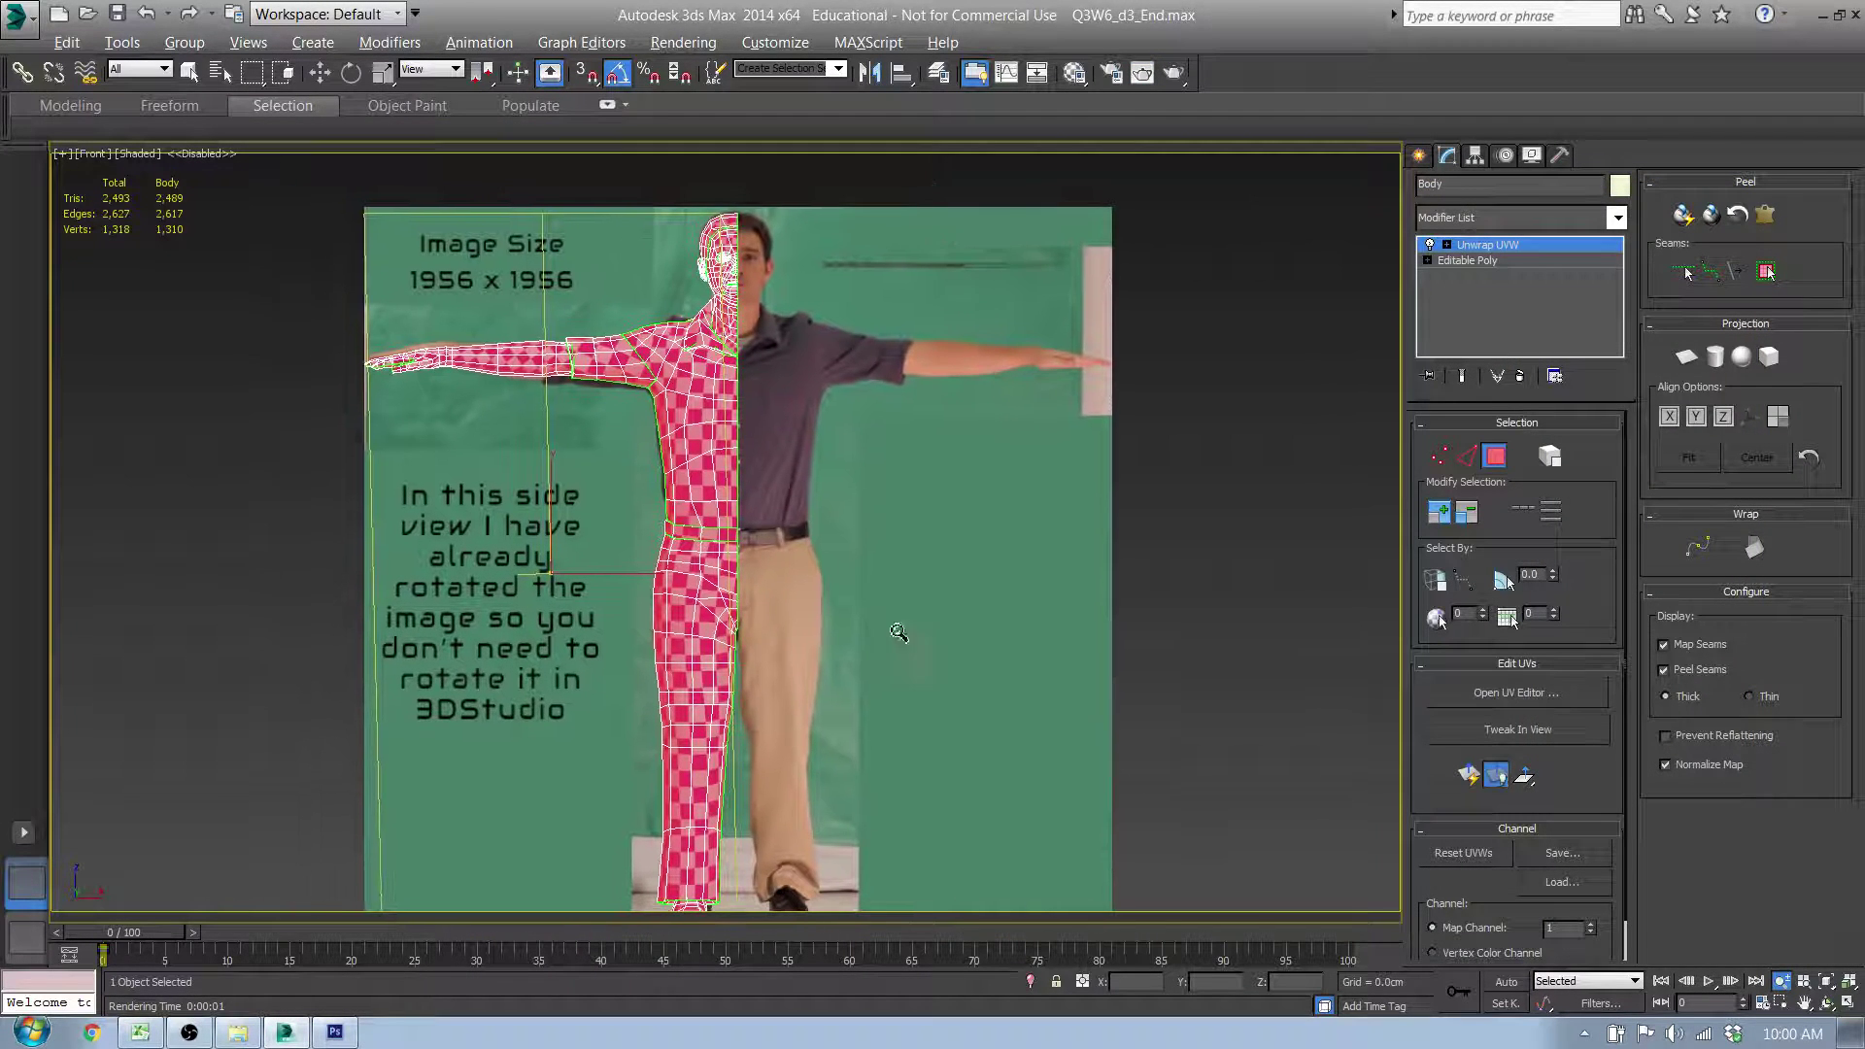
pyautogui.click(1491, 321)
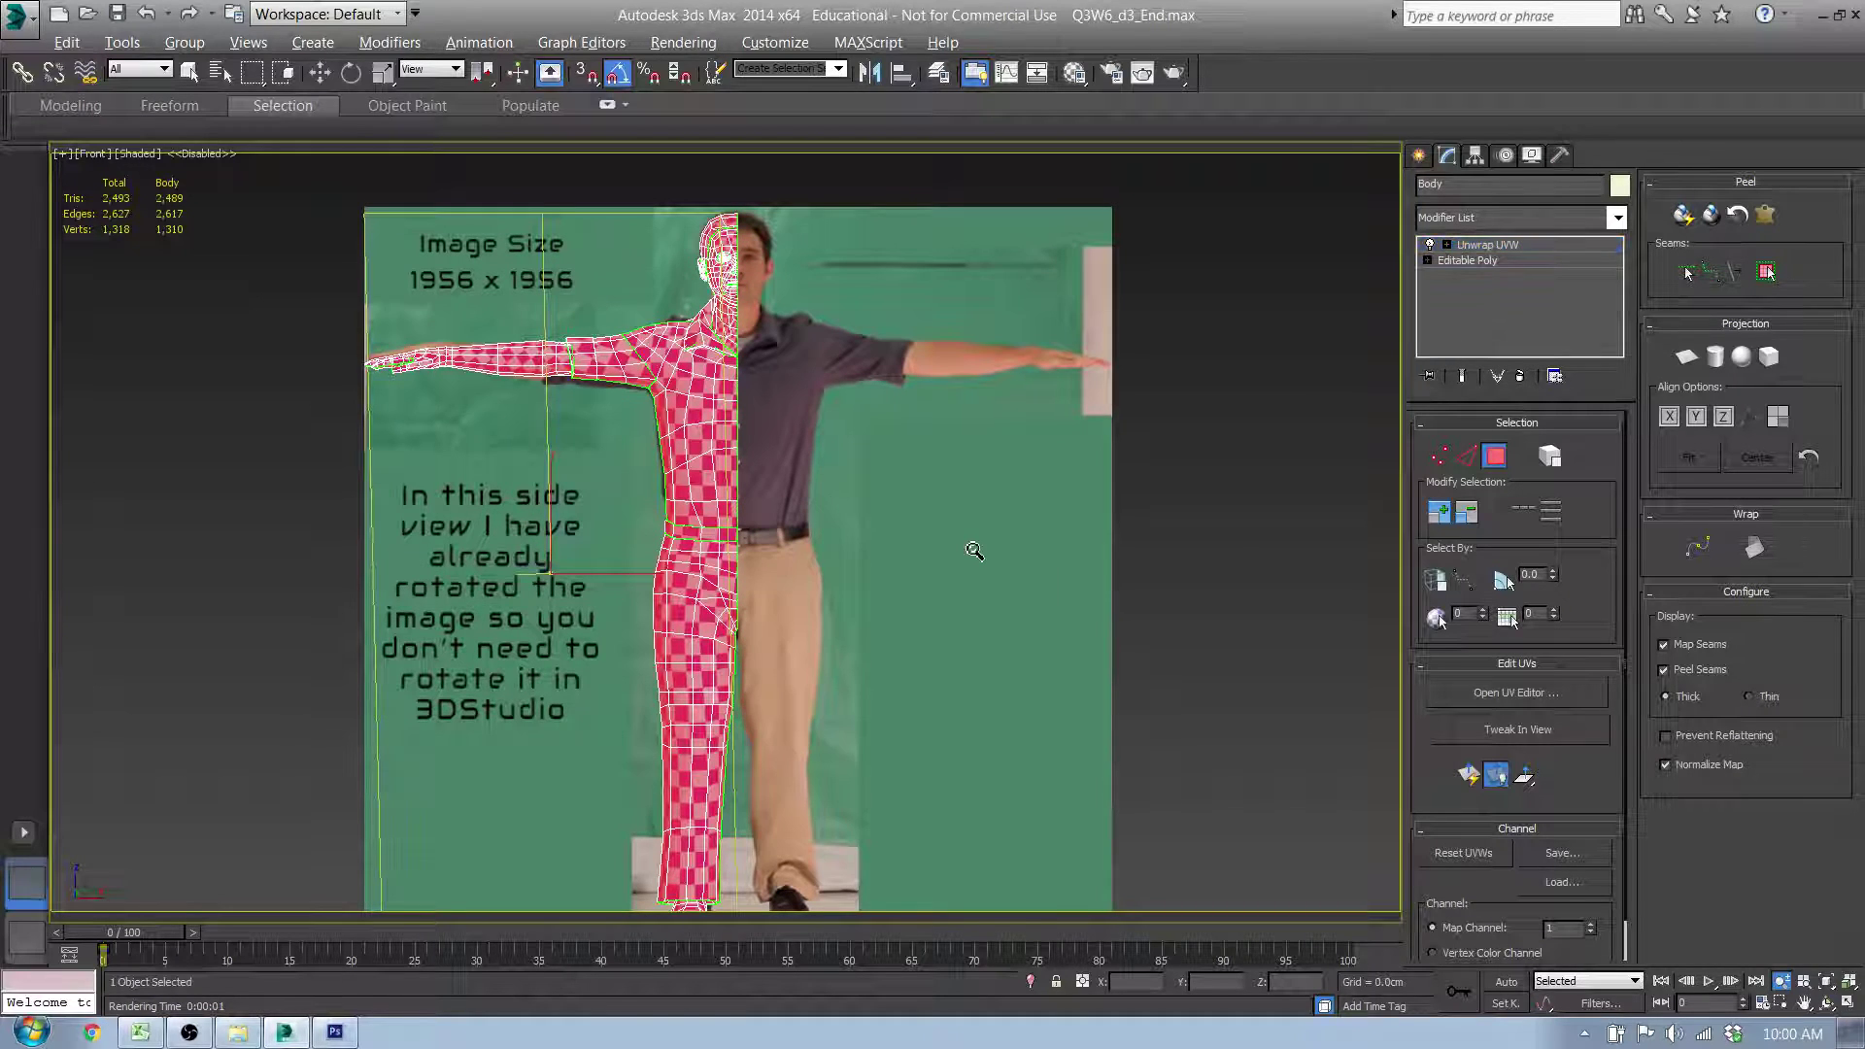
pyautogui.click(334, 1031)
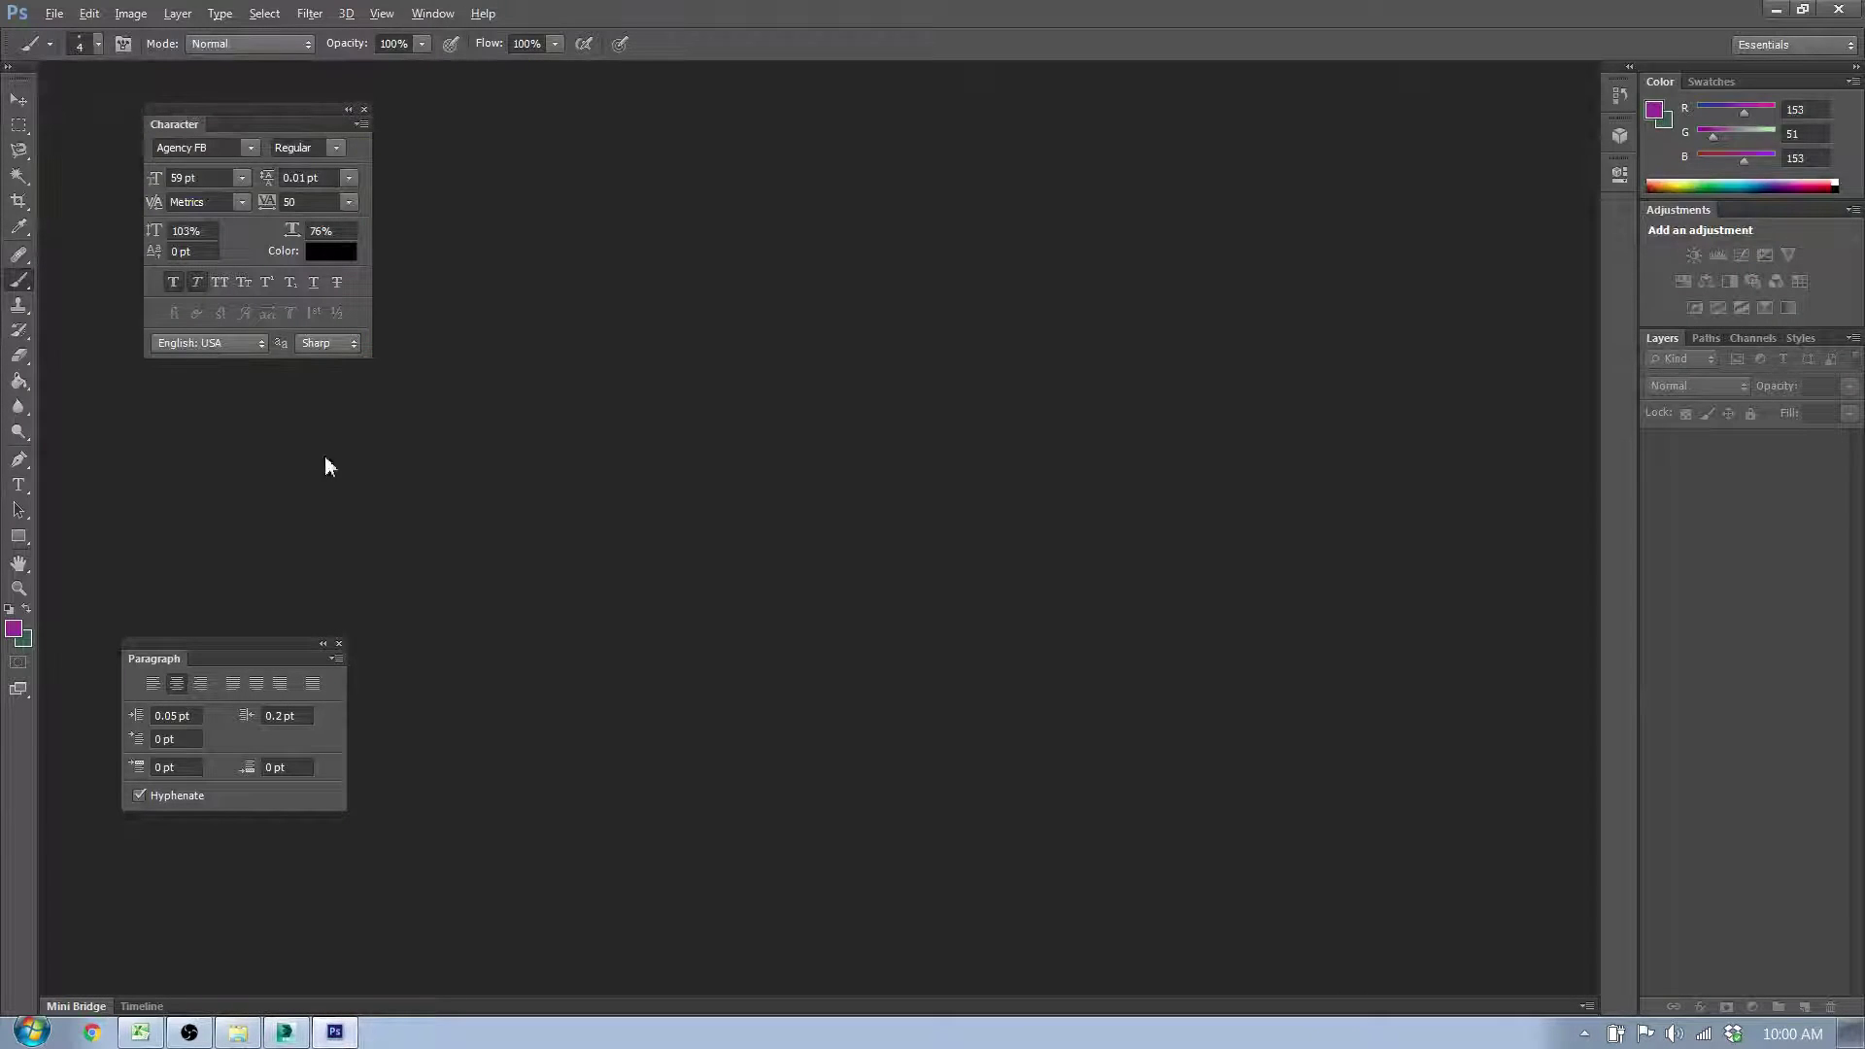
pyautogui.moveTo(1234, 16); pyautogui.dragTo(1549, 427)
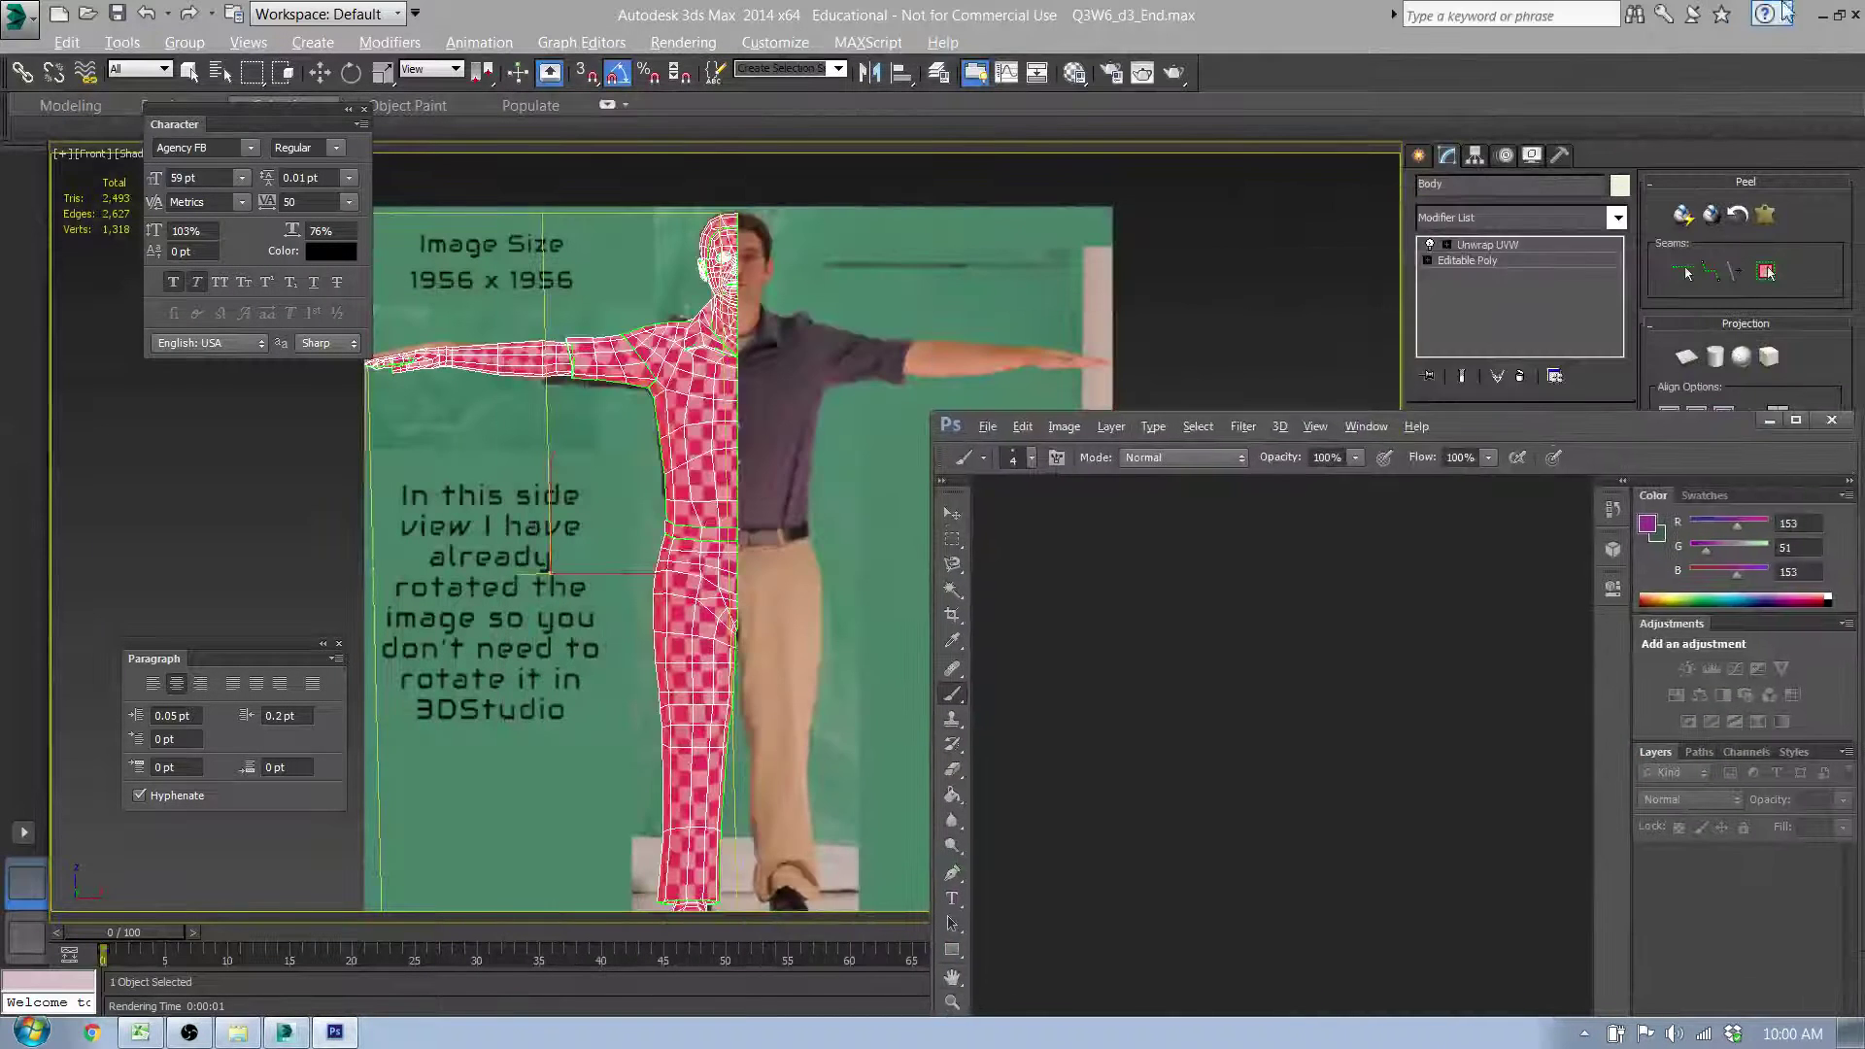
pyautogui.click(1823, 15)
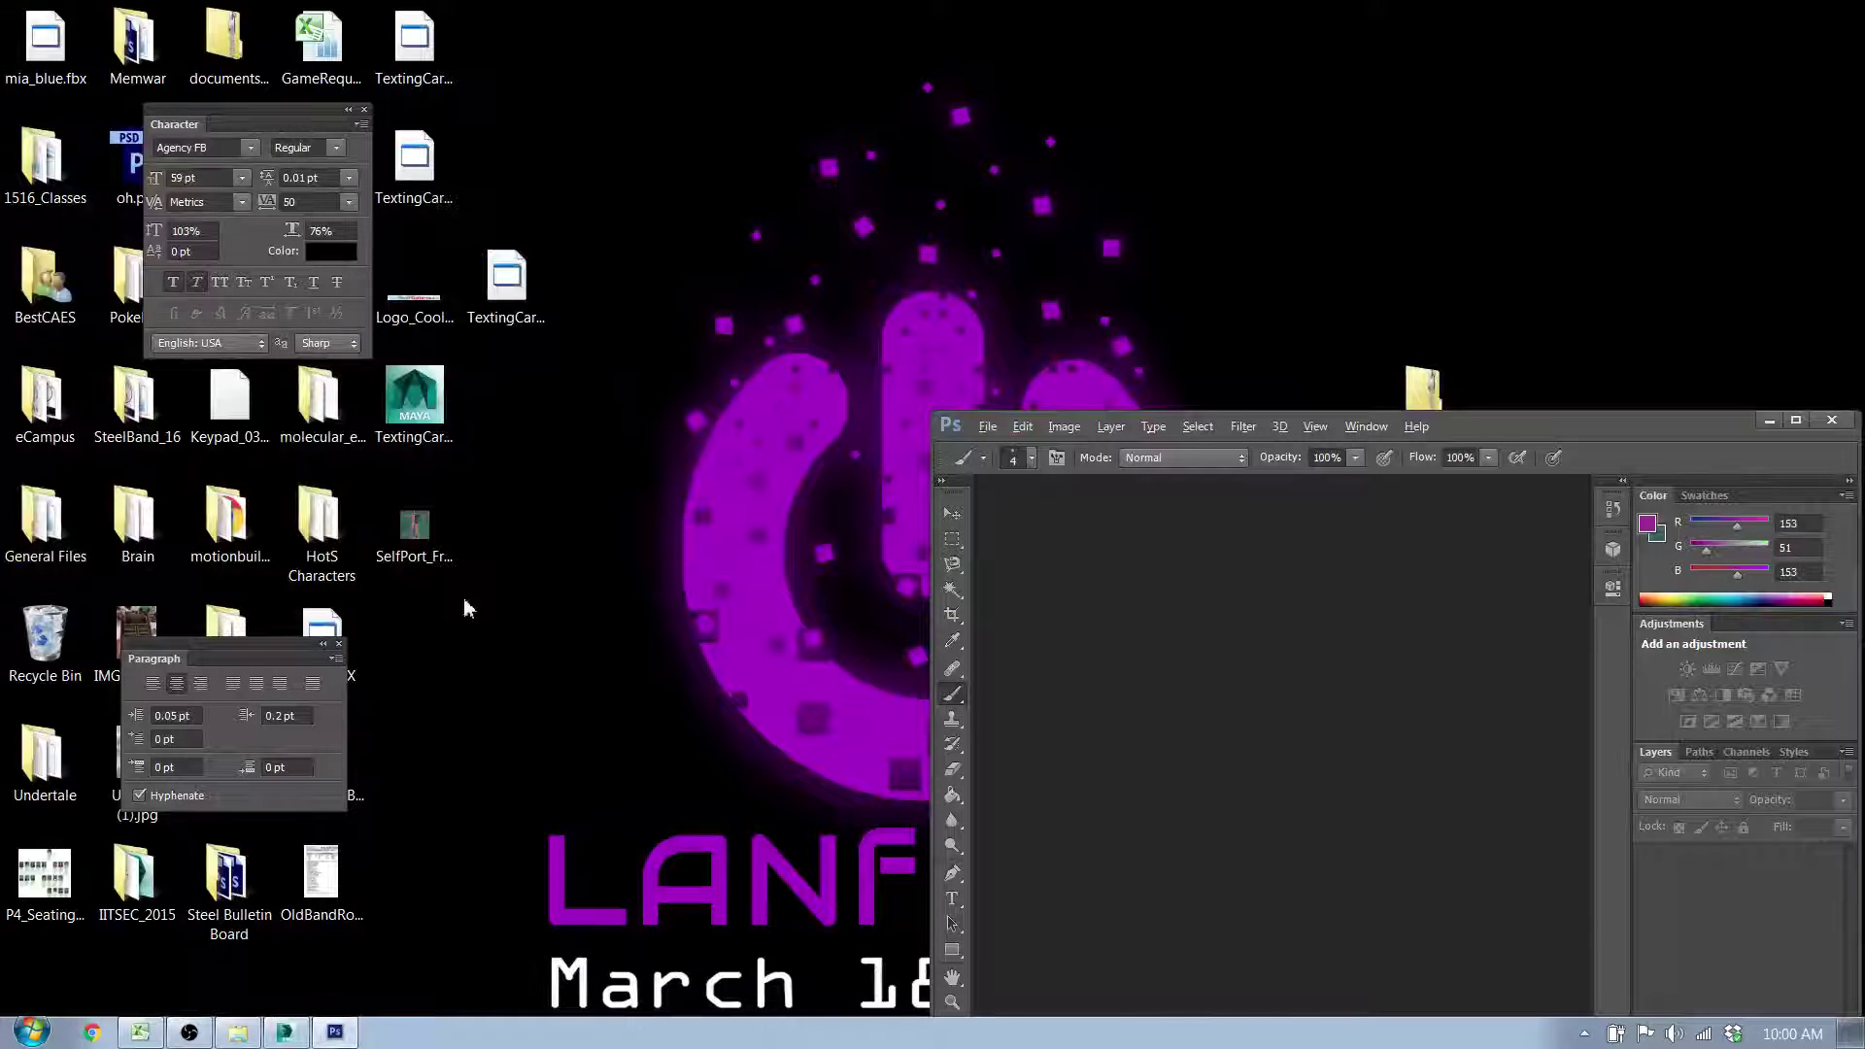
pyautogui.click(339, 644)
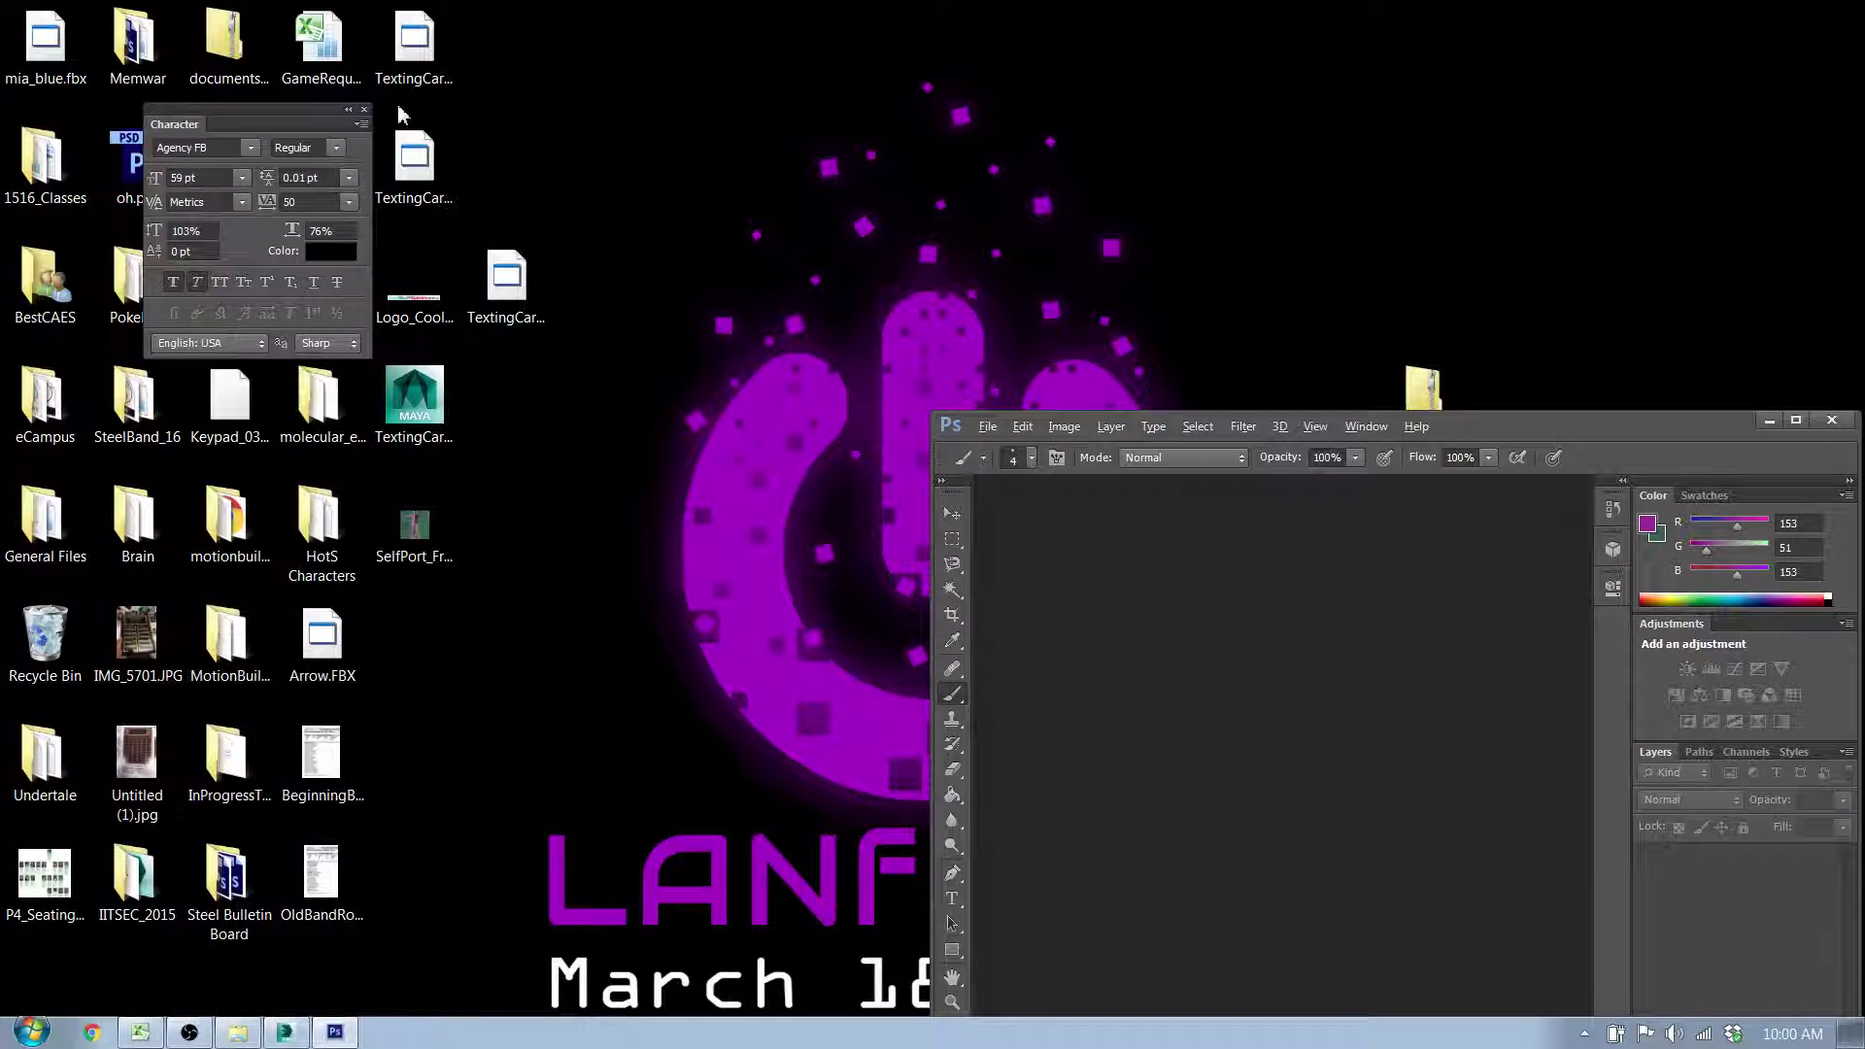
pyautogui.click(365, 109)
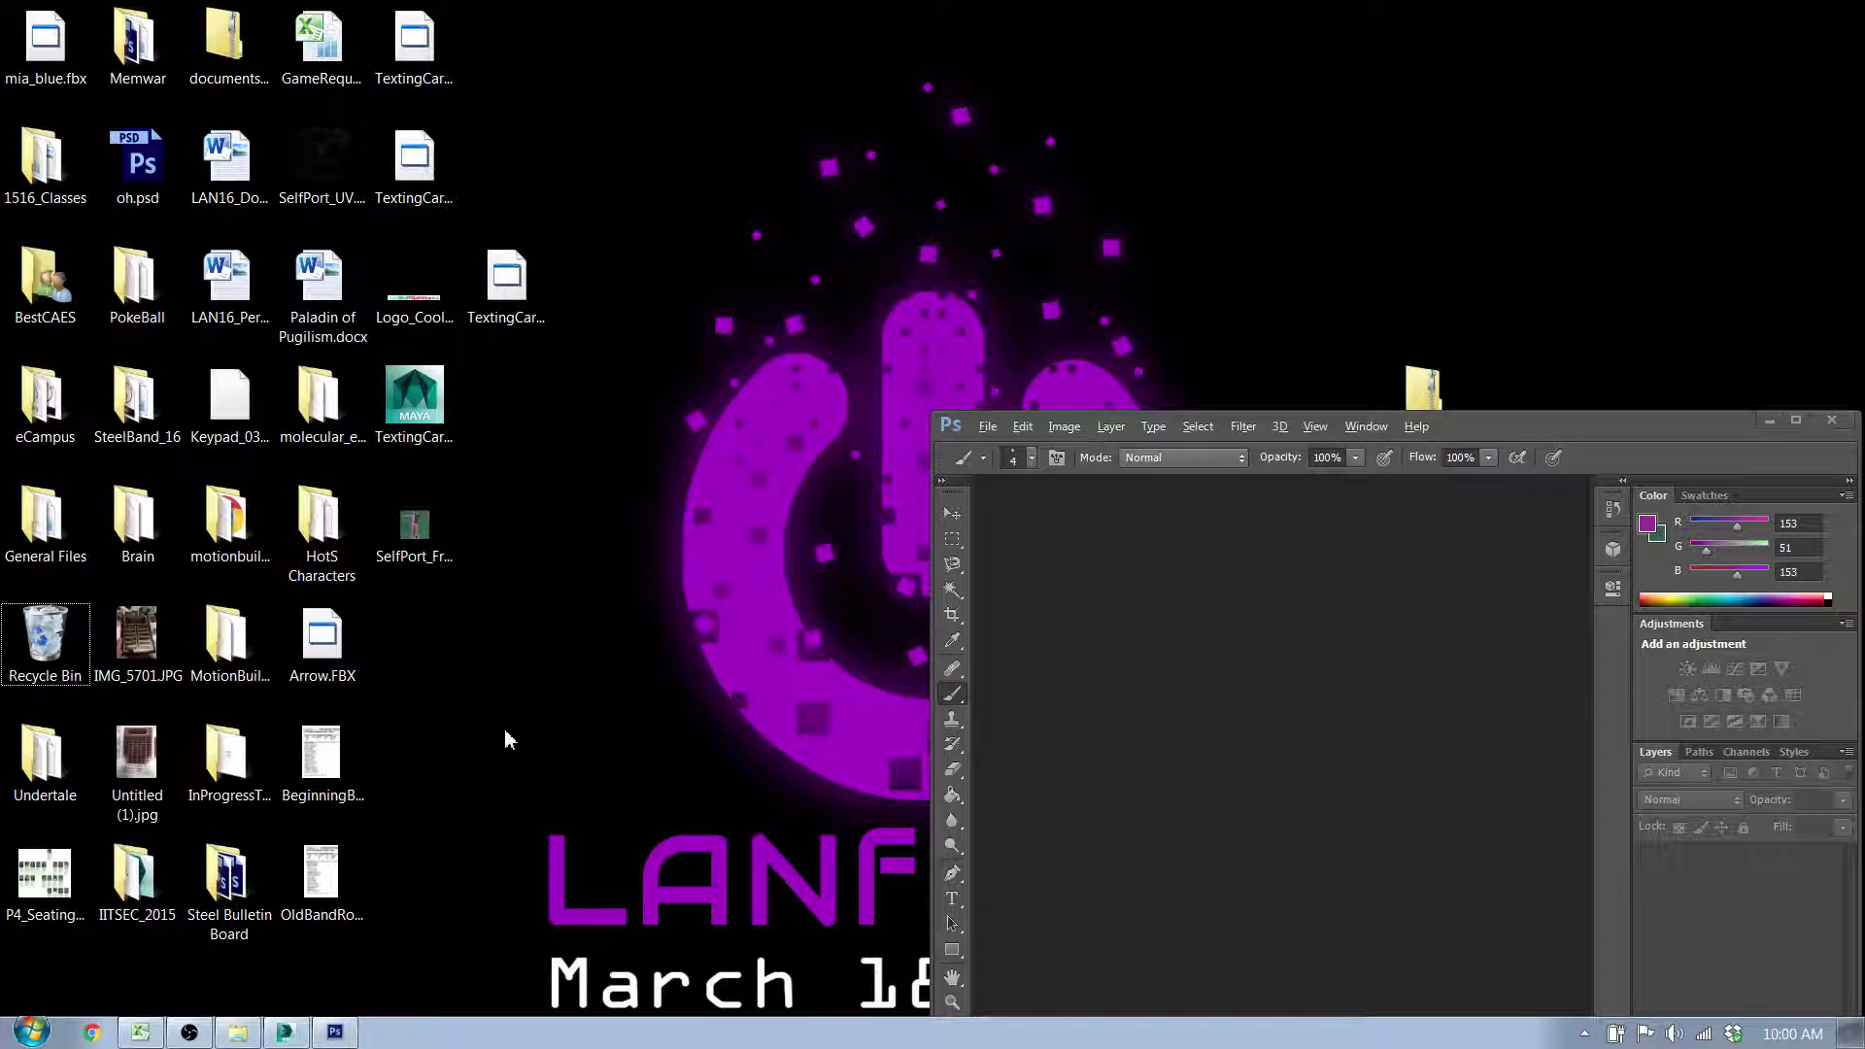
# Step: Open SelfPort_UV.png from the desktop in Photoshop and maximize the Photoshop window
pyautogui.click(414, 530)
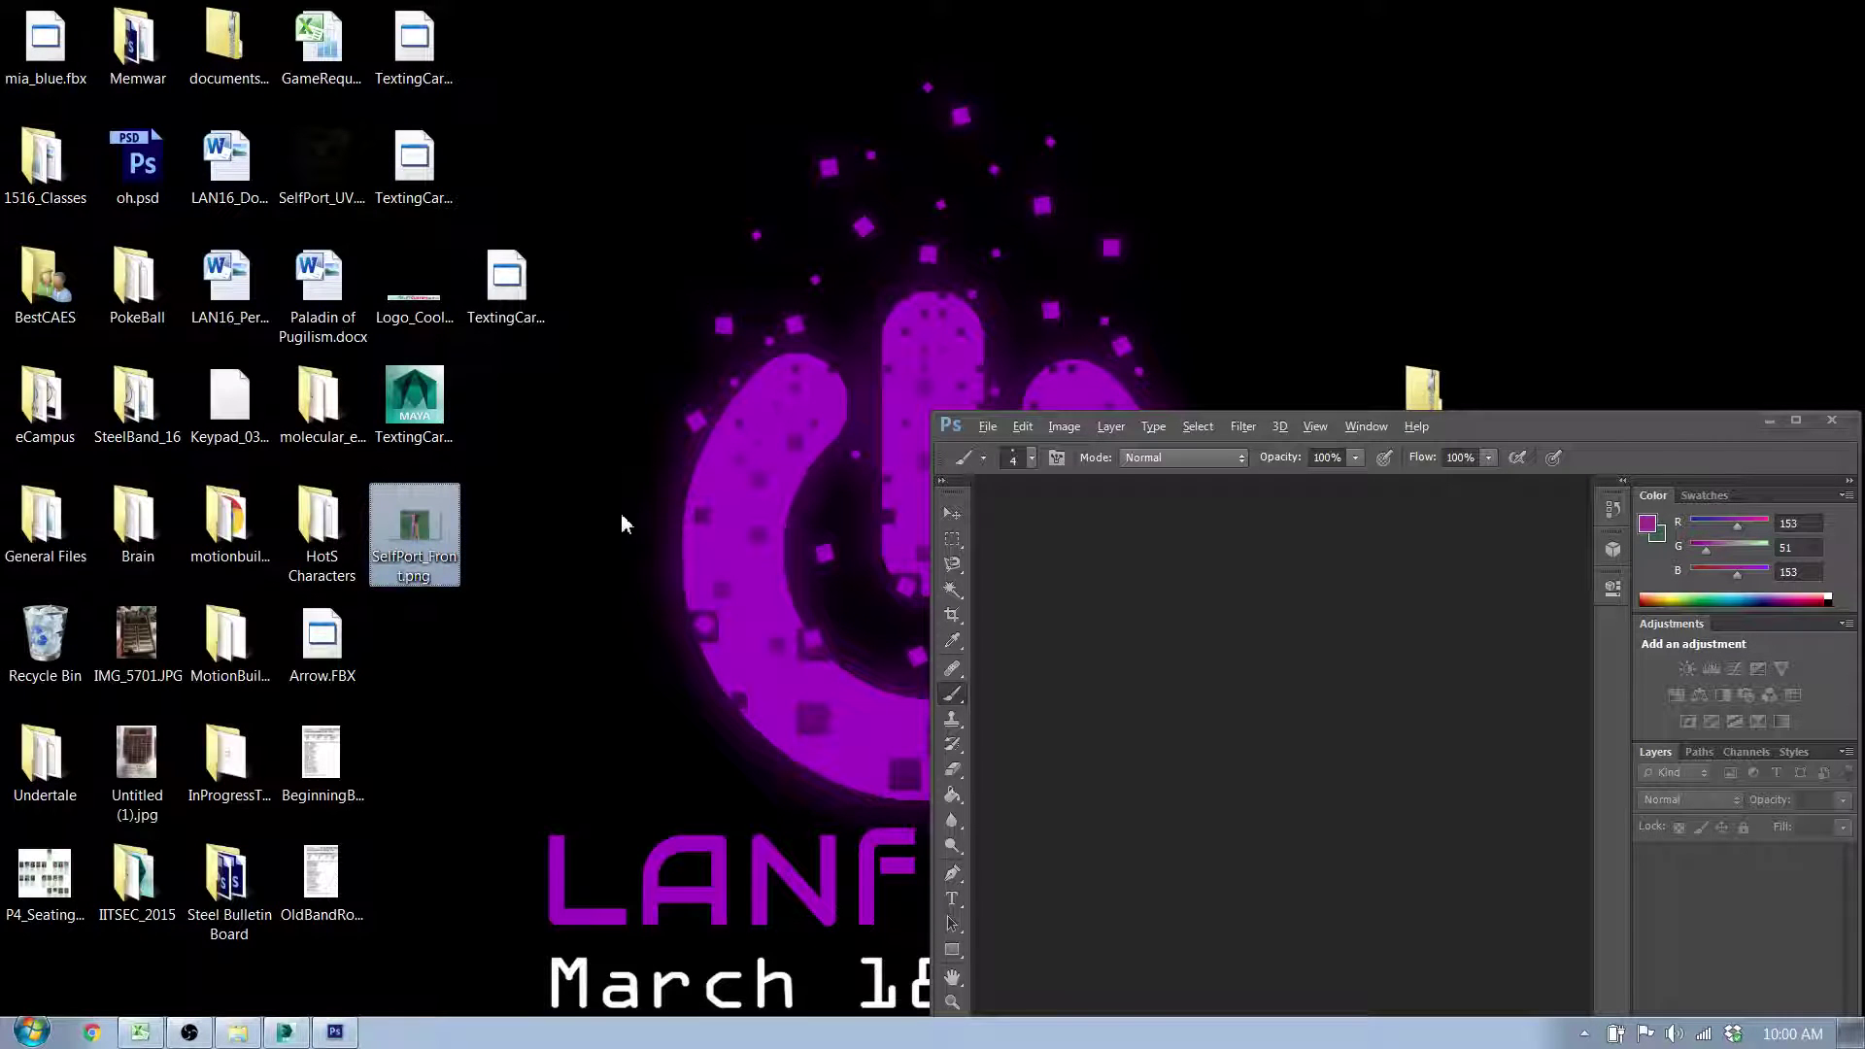
pyautogui.press('s')
pyautogui.moveTo(312, 167); pyautogui.dragTo(1394, 575)
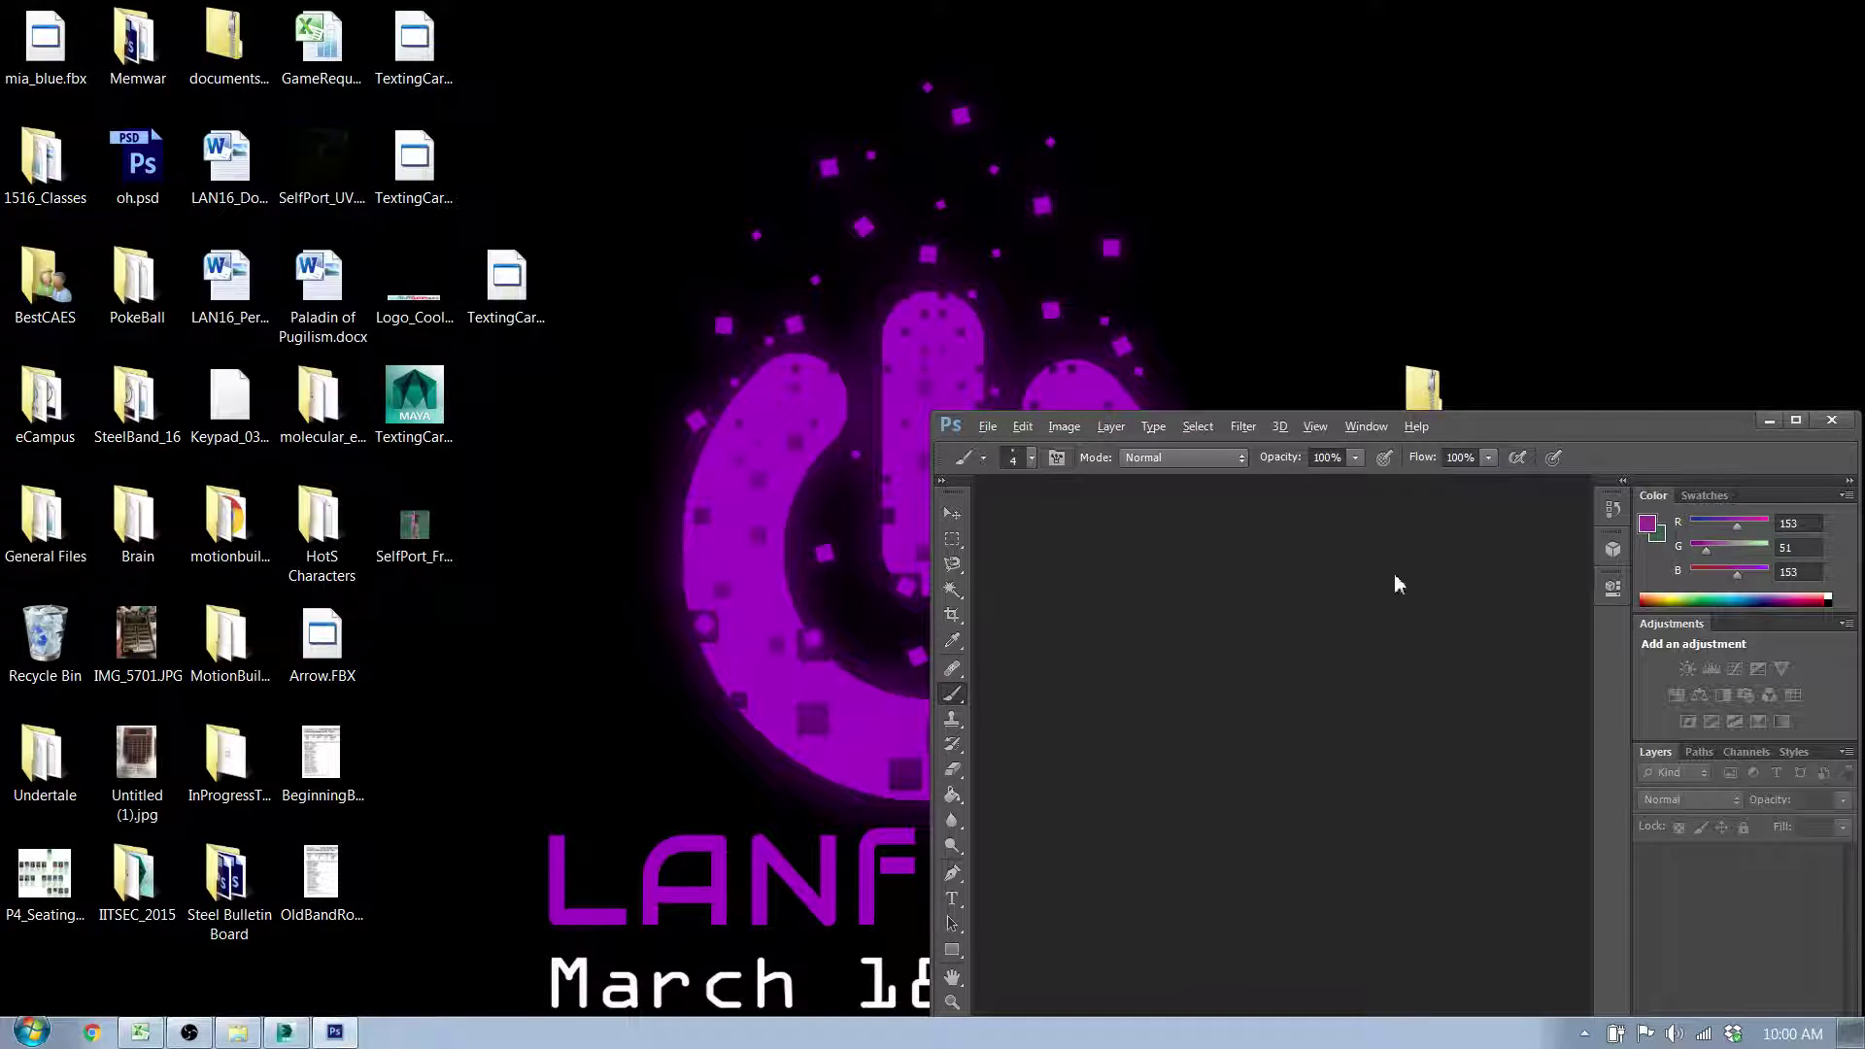
pyautogui.doubleClick(1693, 432)
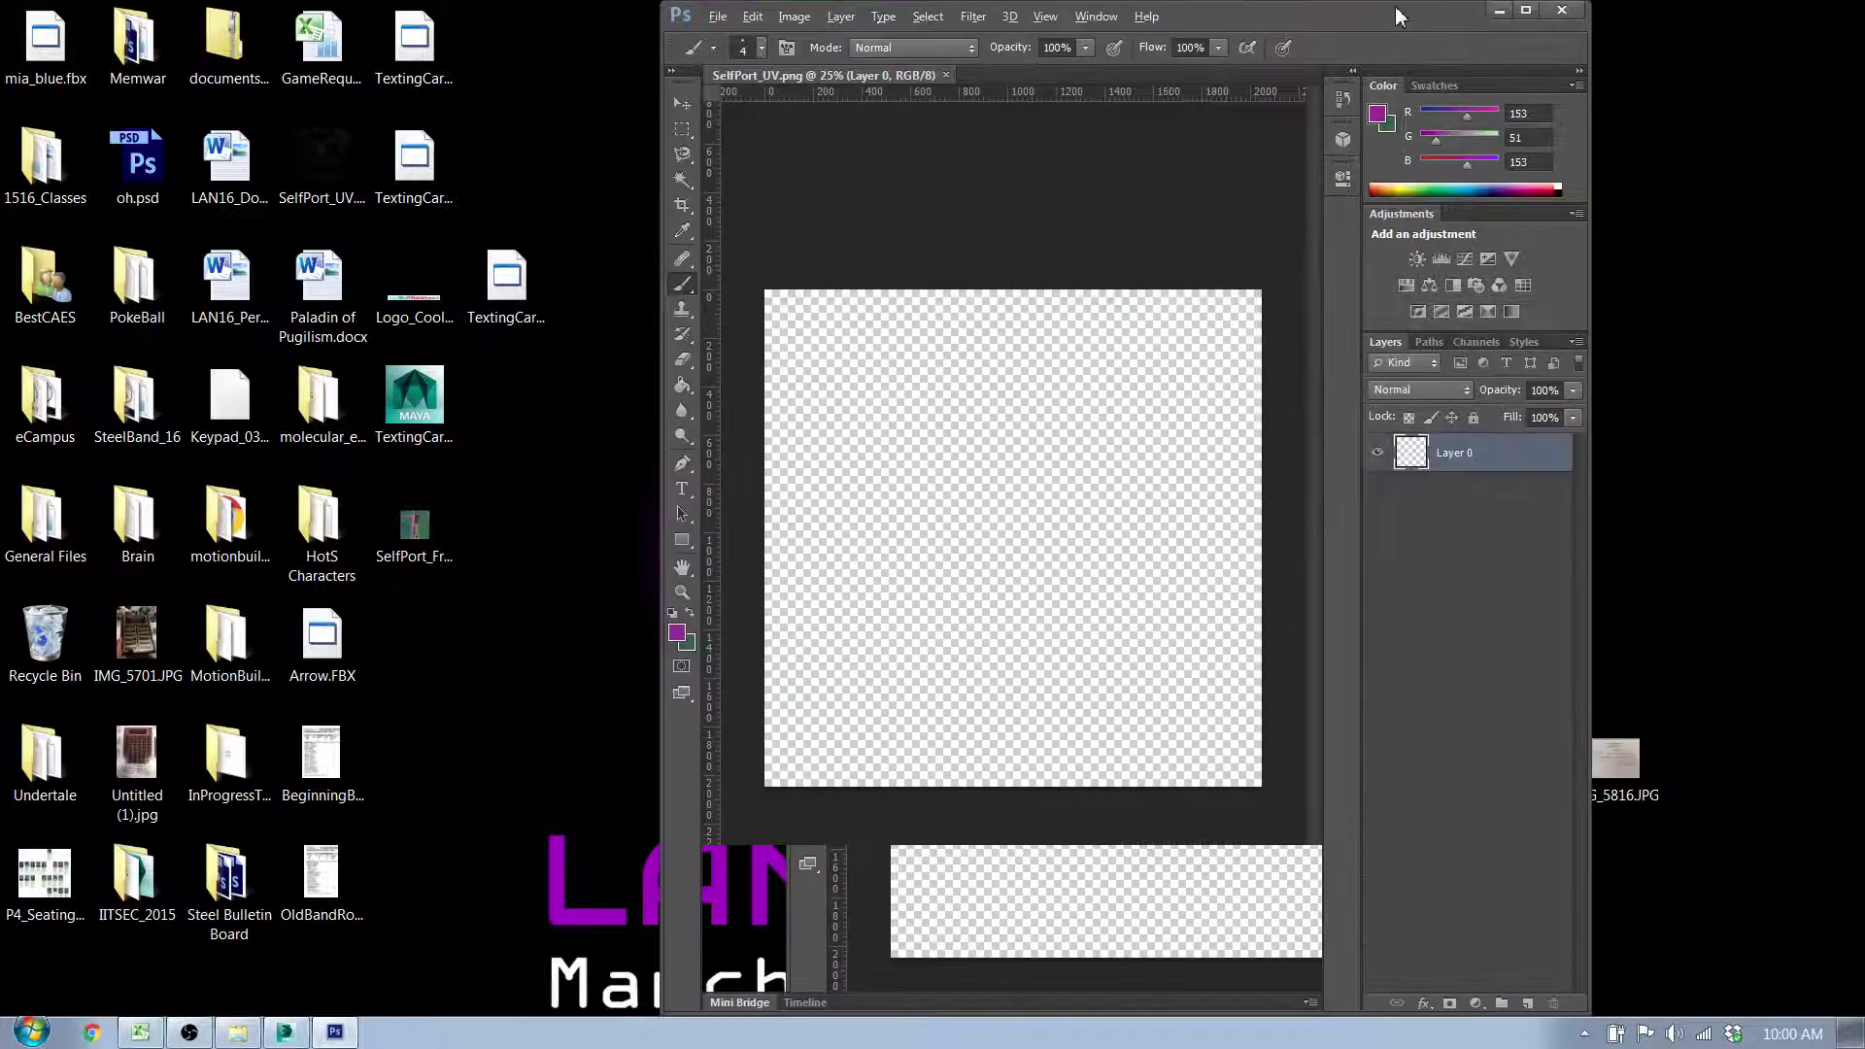
pyautogui.click(1734, 531)
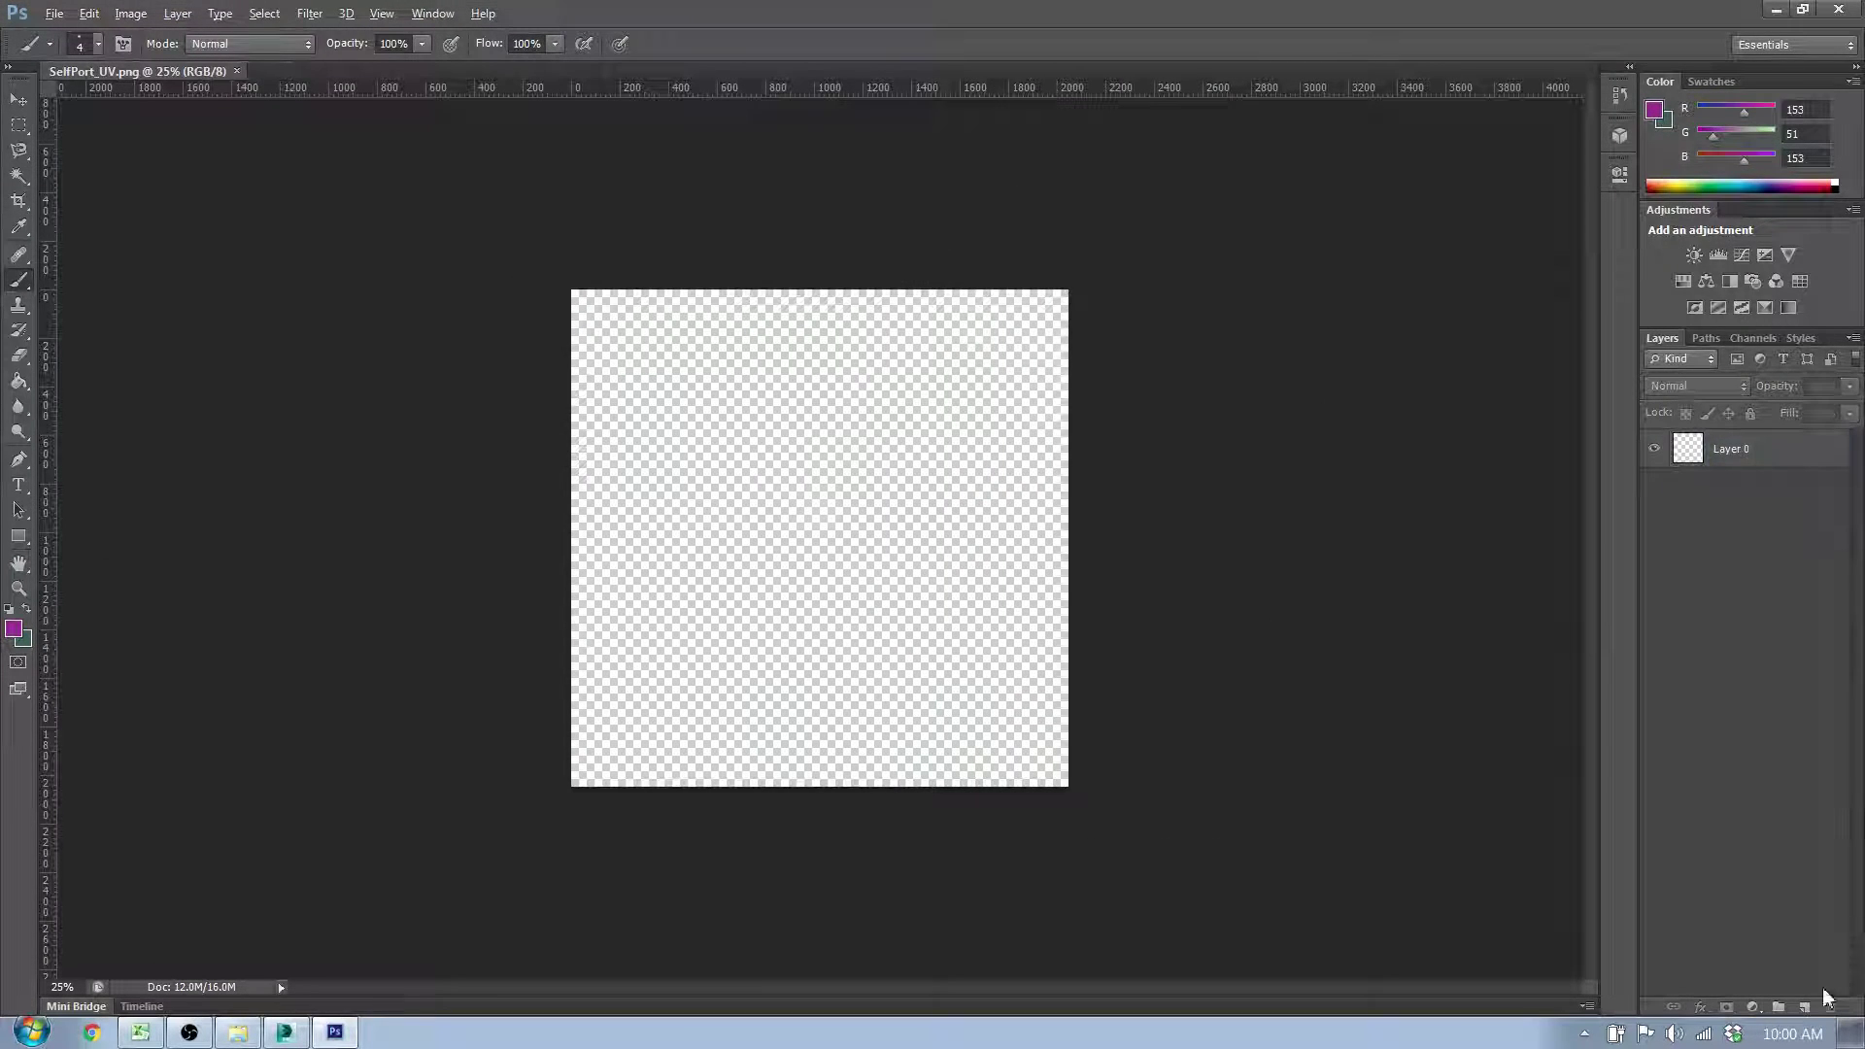
# Step: Add a new empty layer beneath Layer 0 and make it the active layer
pyautogui.click(1803, 1008)
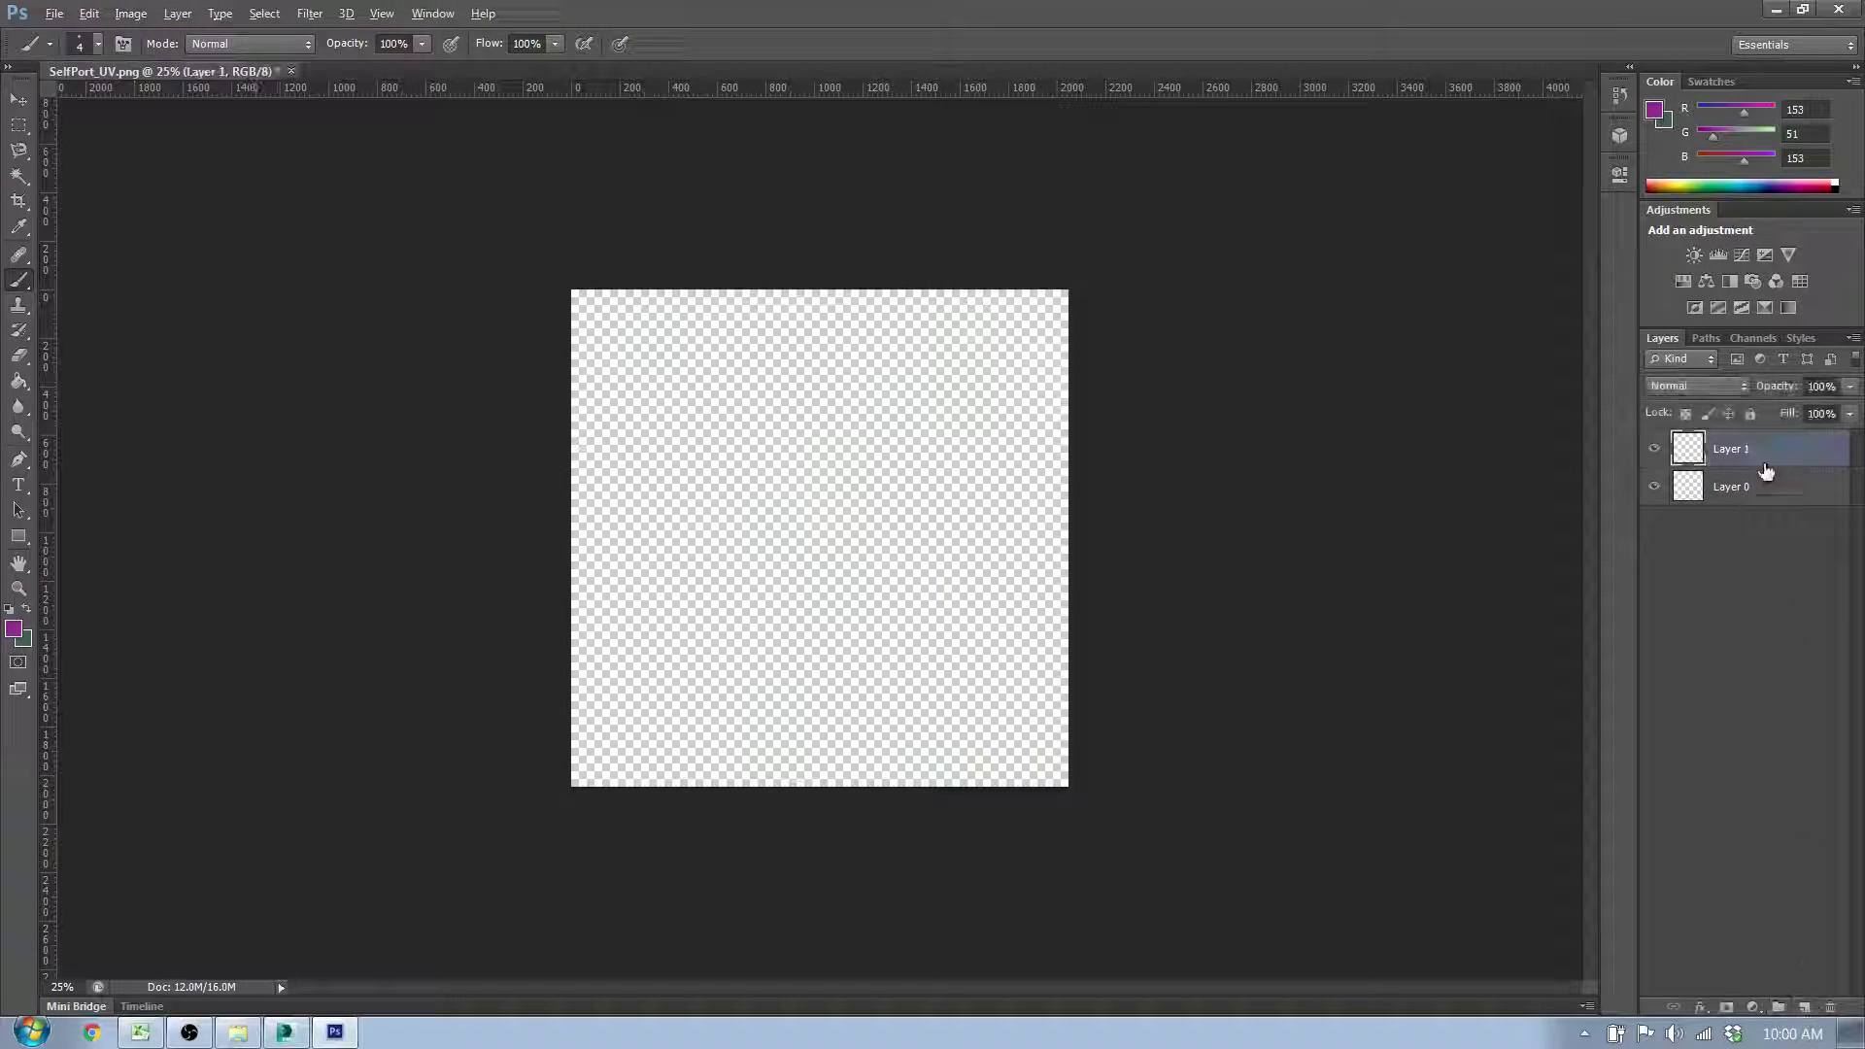
pyautogui.moveTo(1766, 469); pyautogui.dragTo(1765, 522)
pyautogui.click(1652, 612)
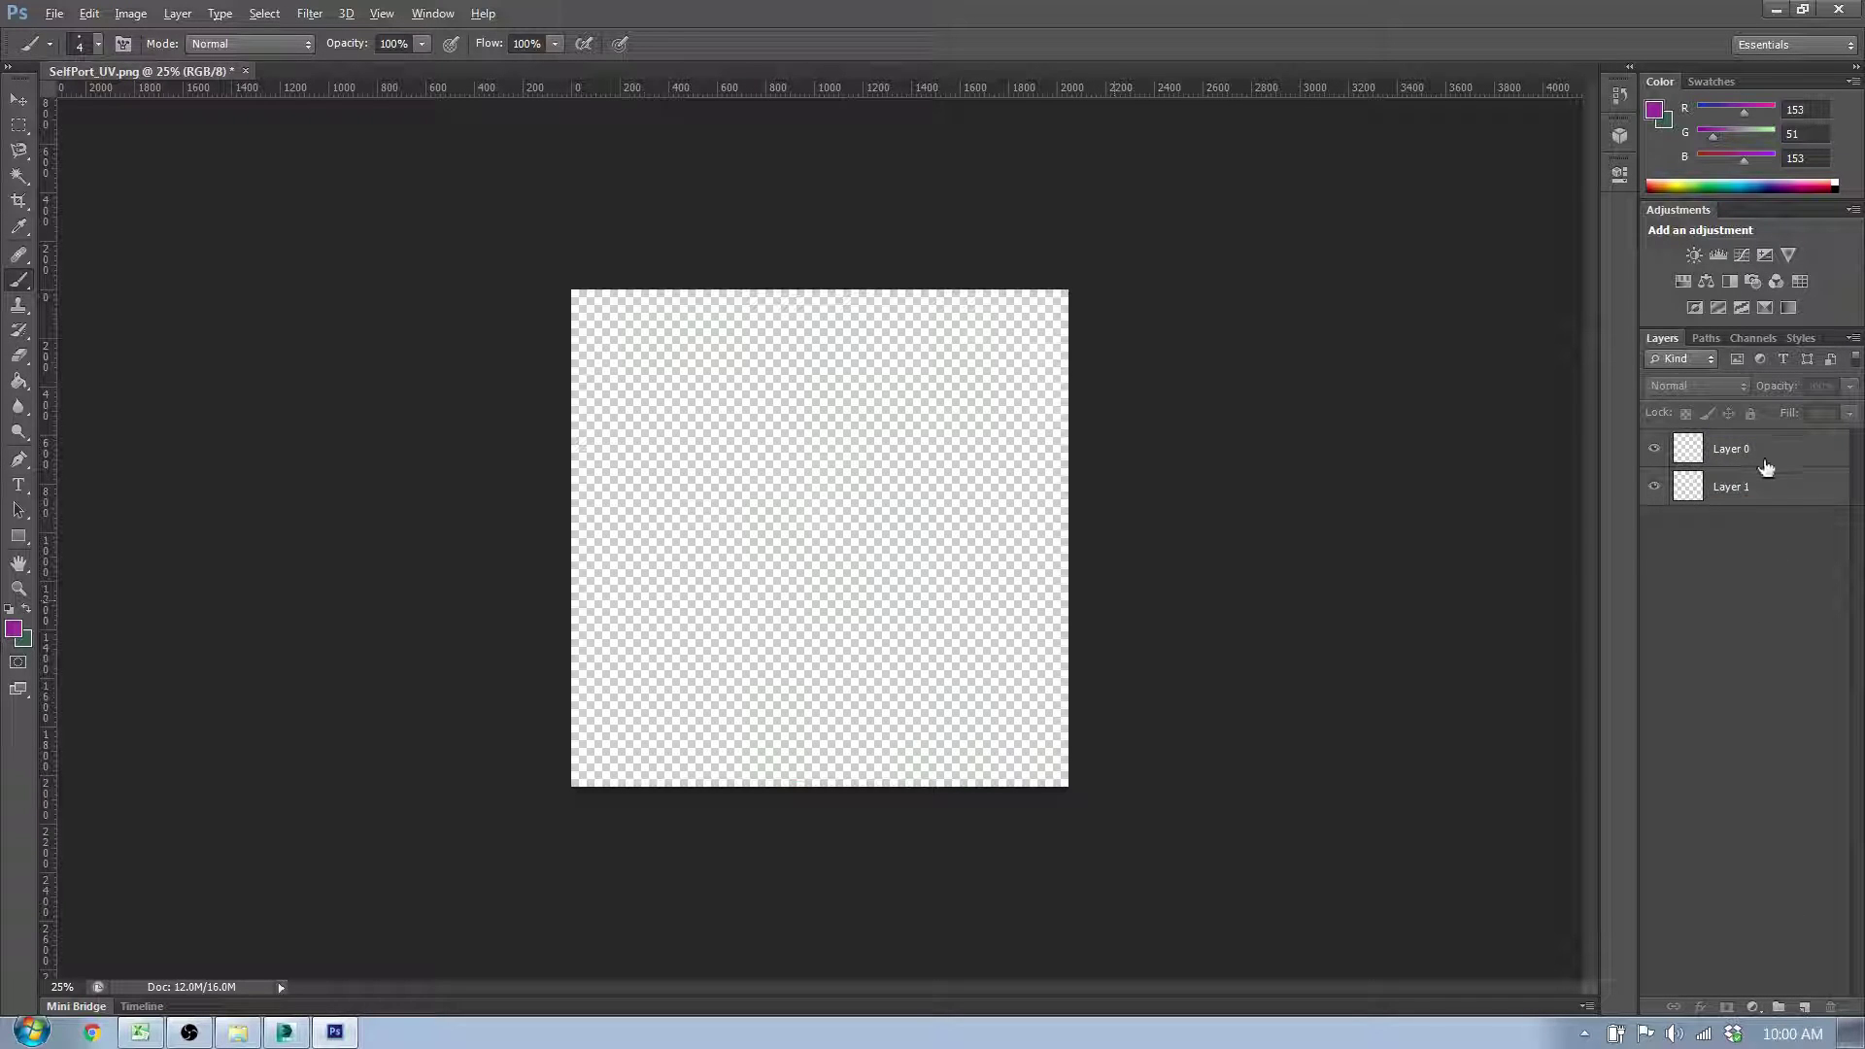
pyautogui.click(1764, 488)
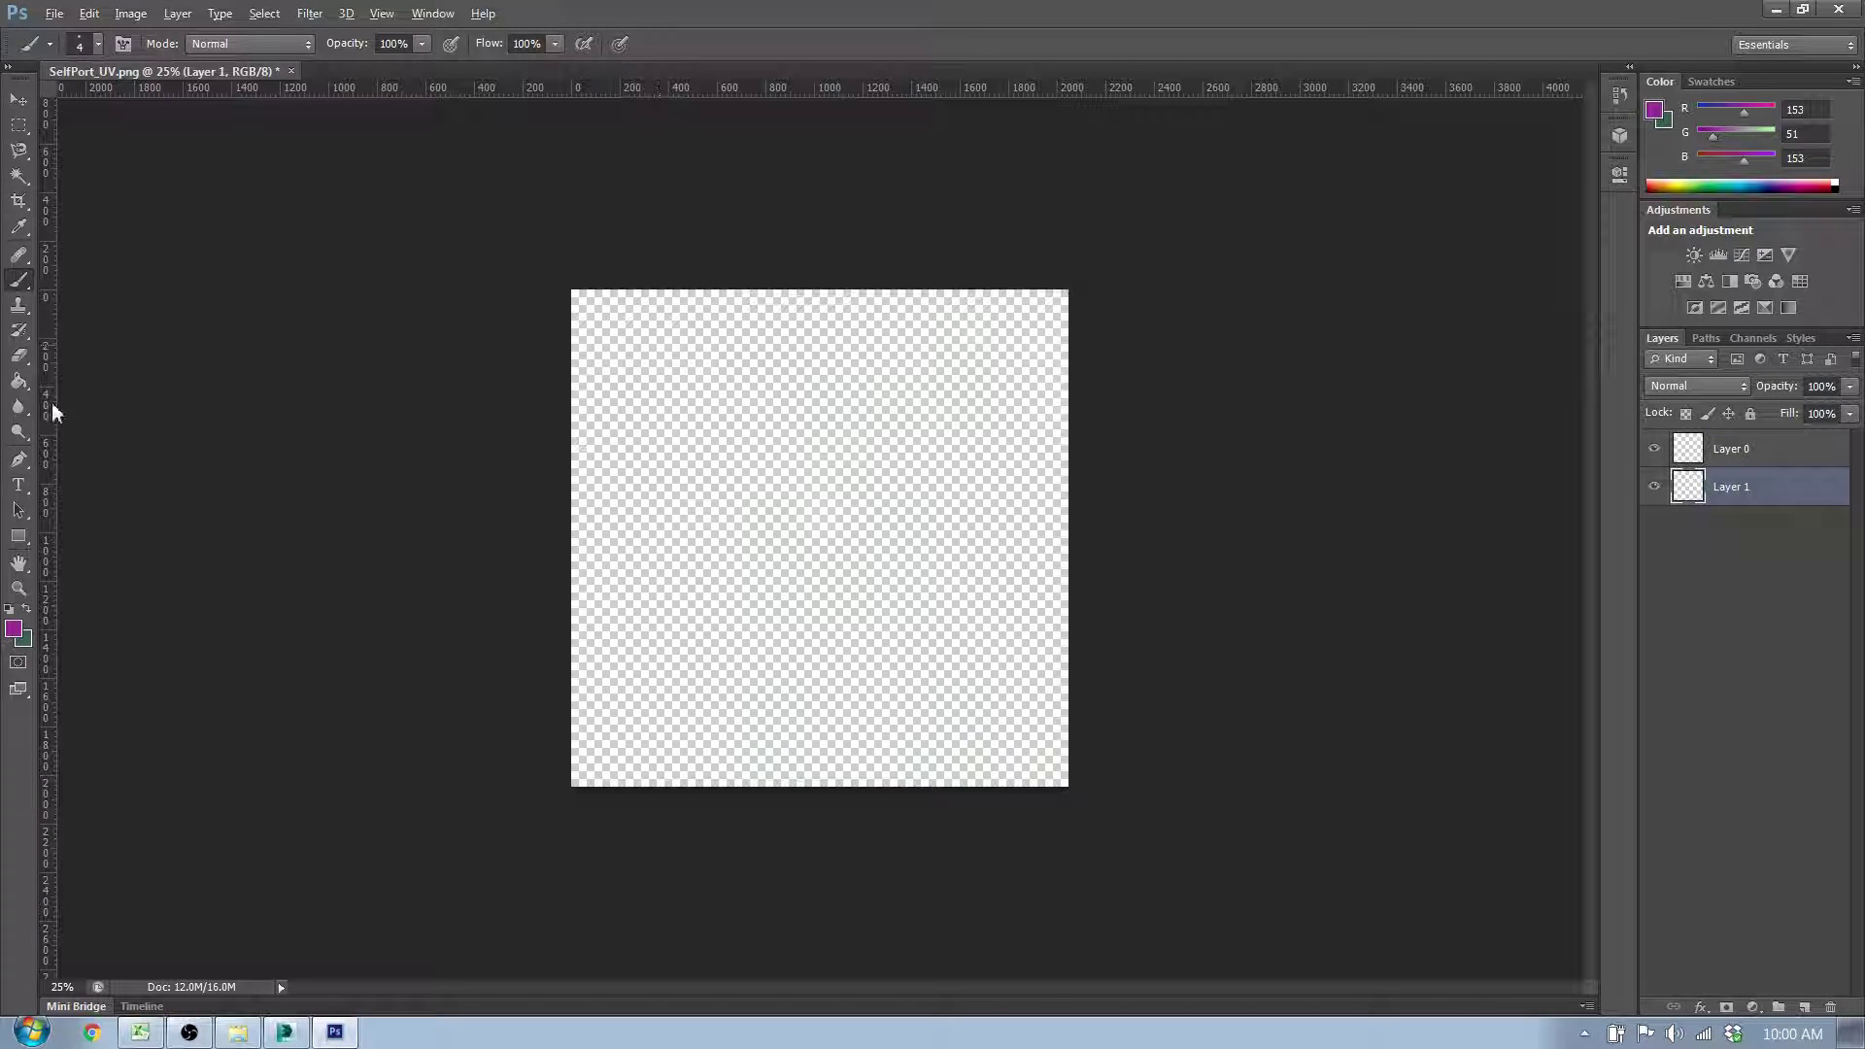
# Step: Set the foreground color to black (000000) and fill the new bottom layer with it using the Paint Bucket
pyautogui.click(13, 628)
pyautogui.click(153, 612)
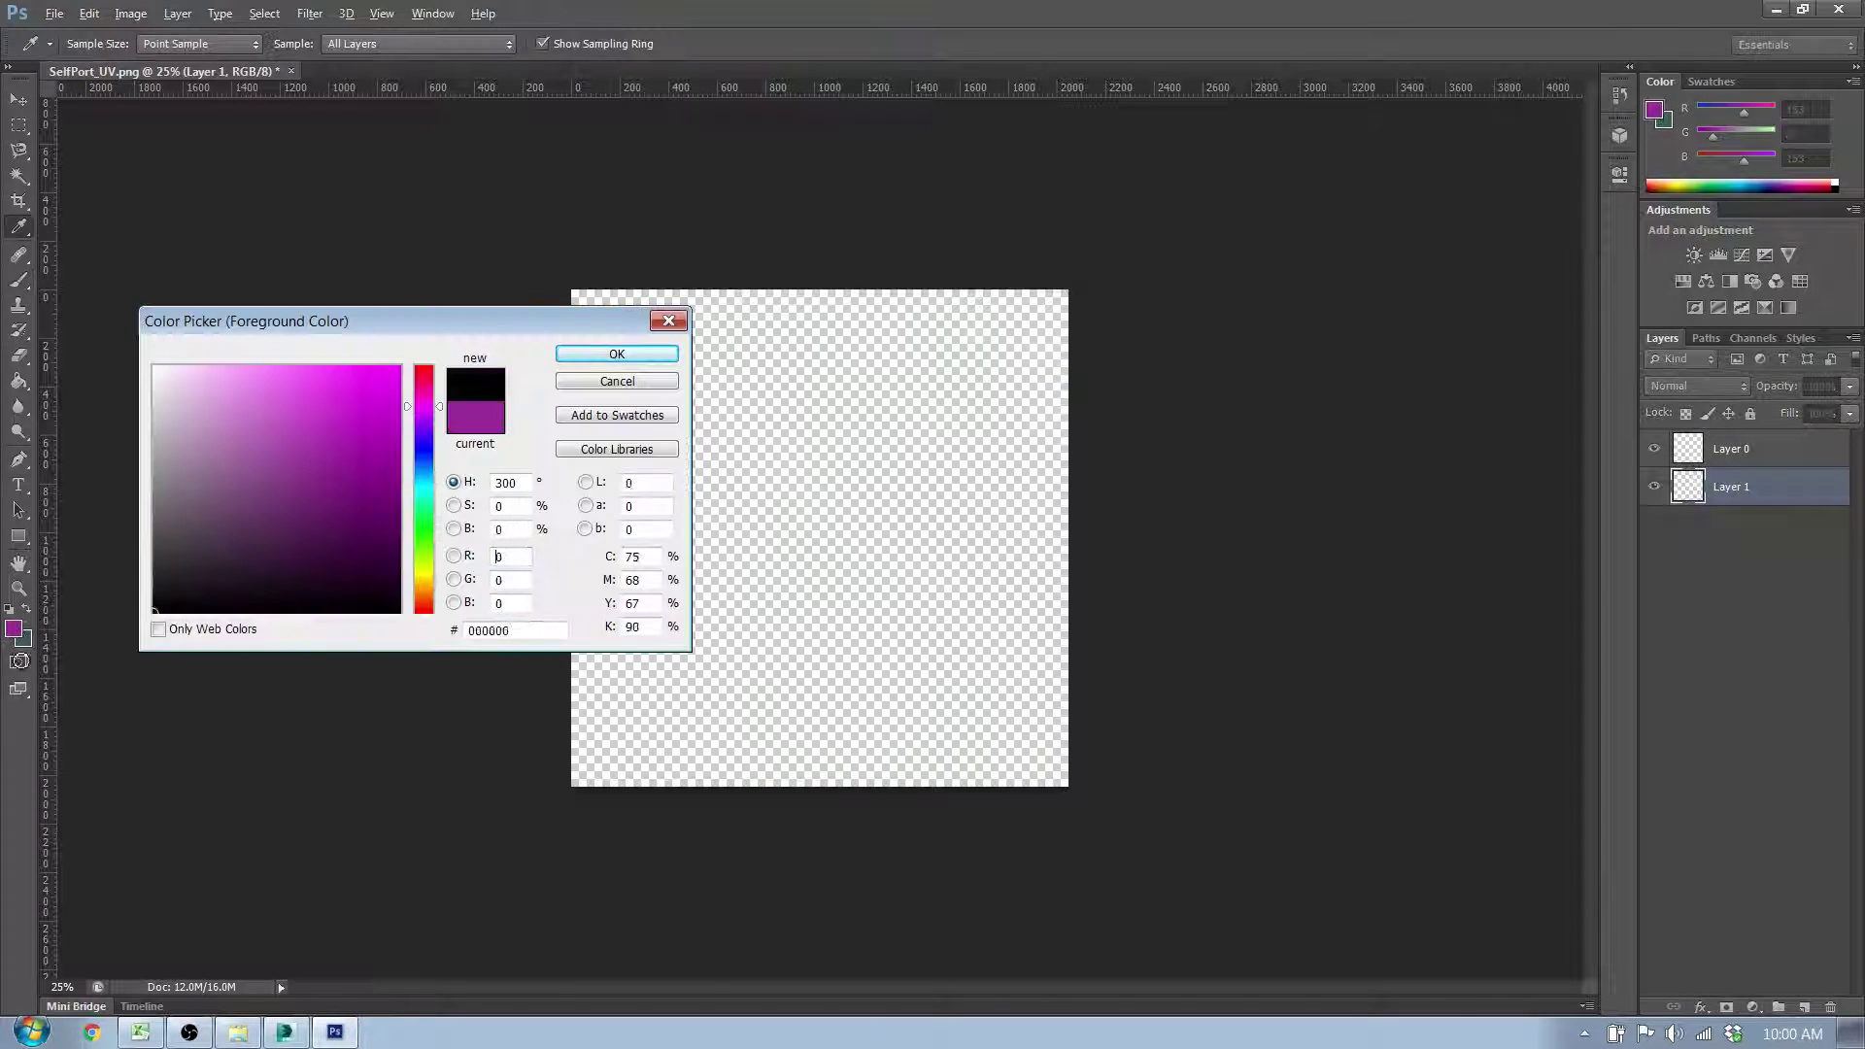
pyautogui.click(579, 356)
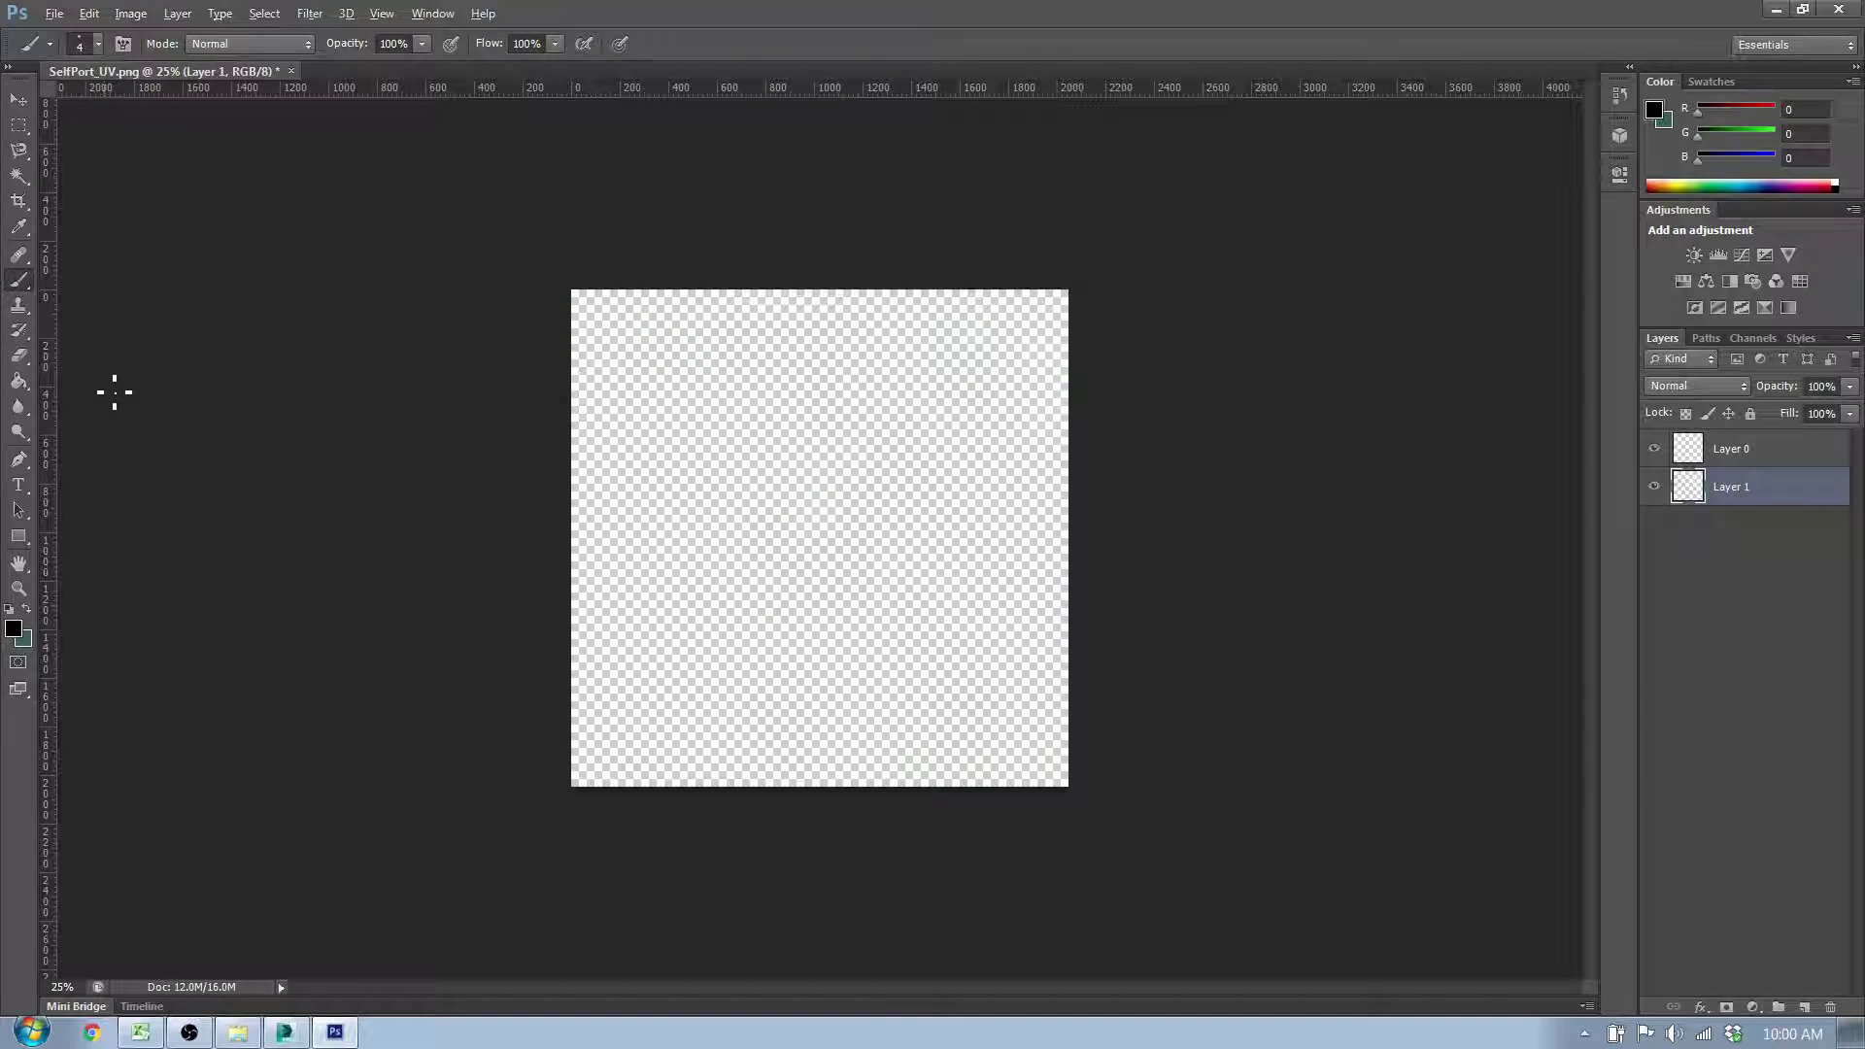
pyautogui.click(18, 380)
pyautogui.click(614, 452)
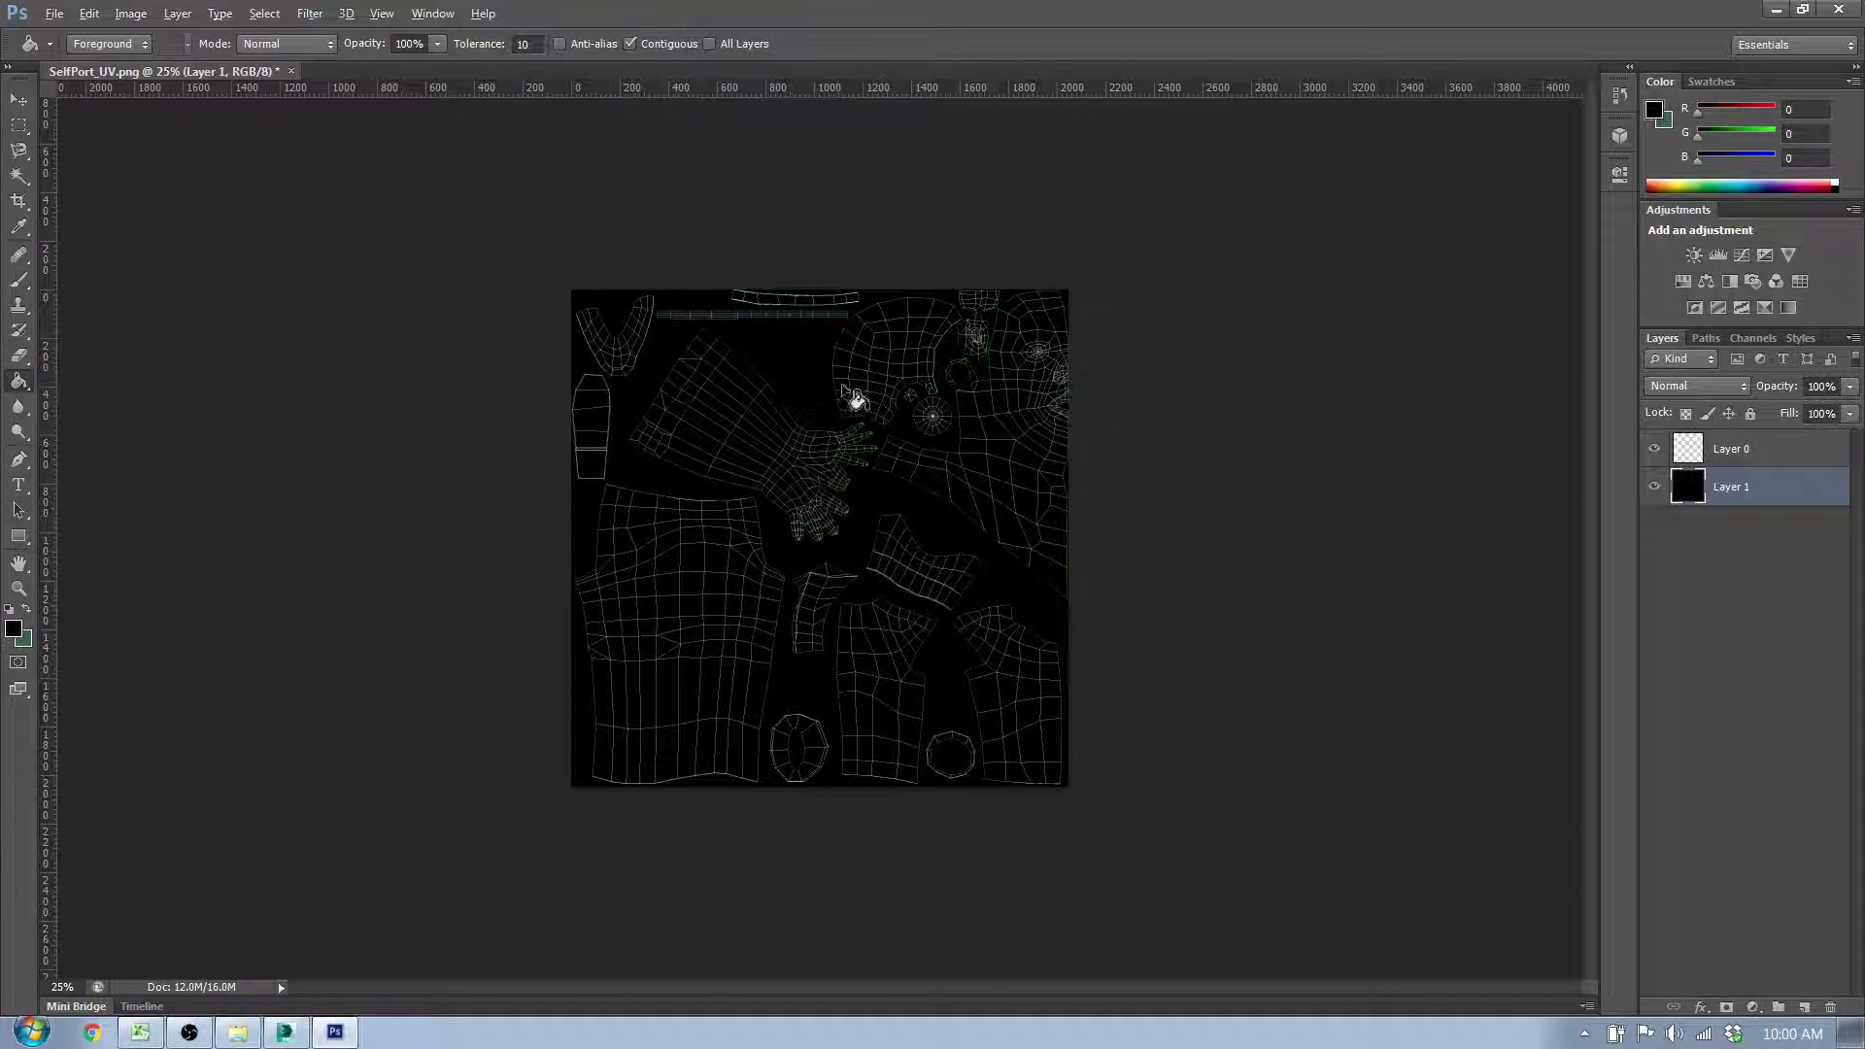
pyautogui.click(1700, 594)
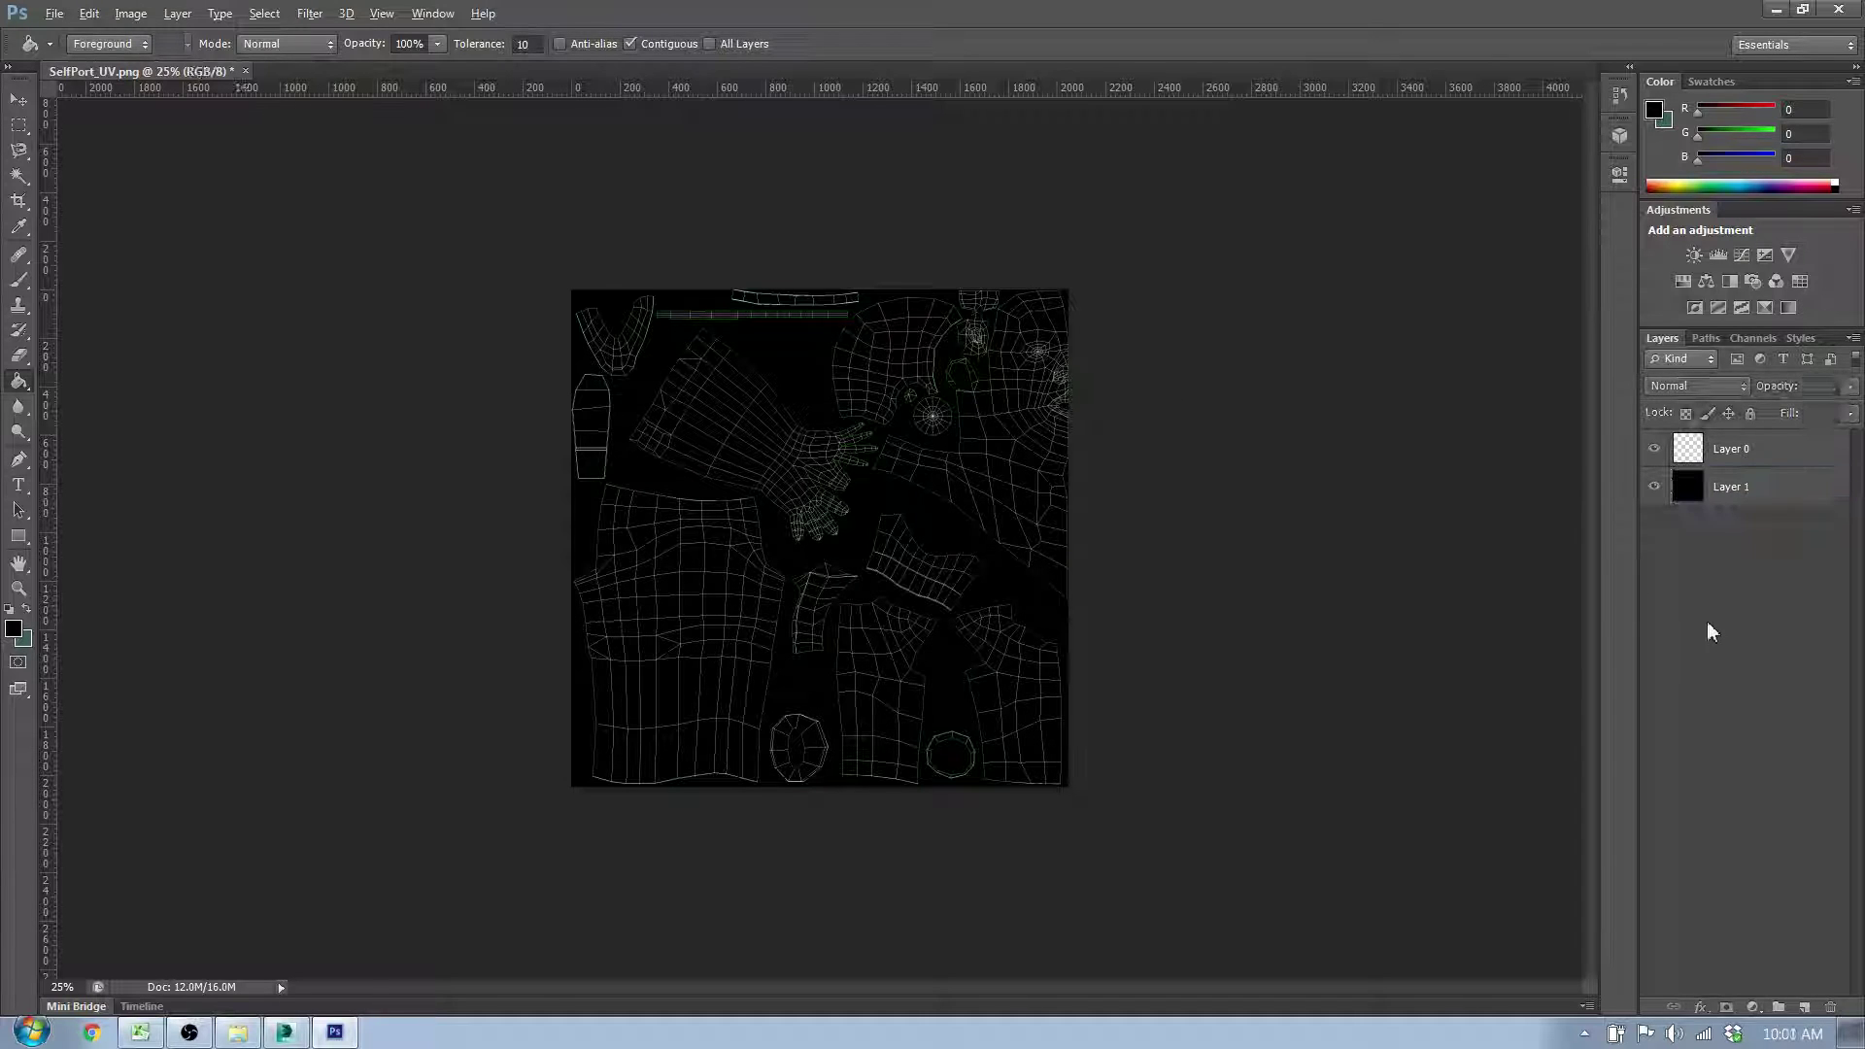
# Step: Set the foreground color to the tan bfa34e for the pants
pyautogui.scroll(1, 879, 455)
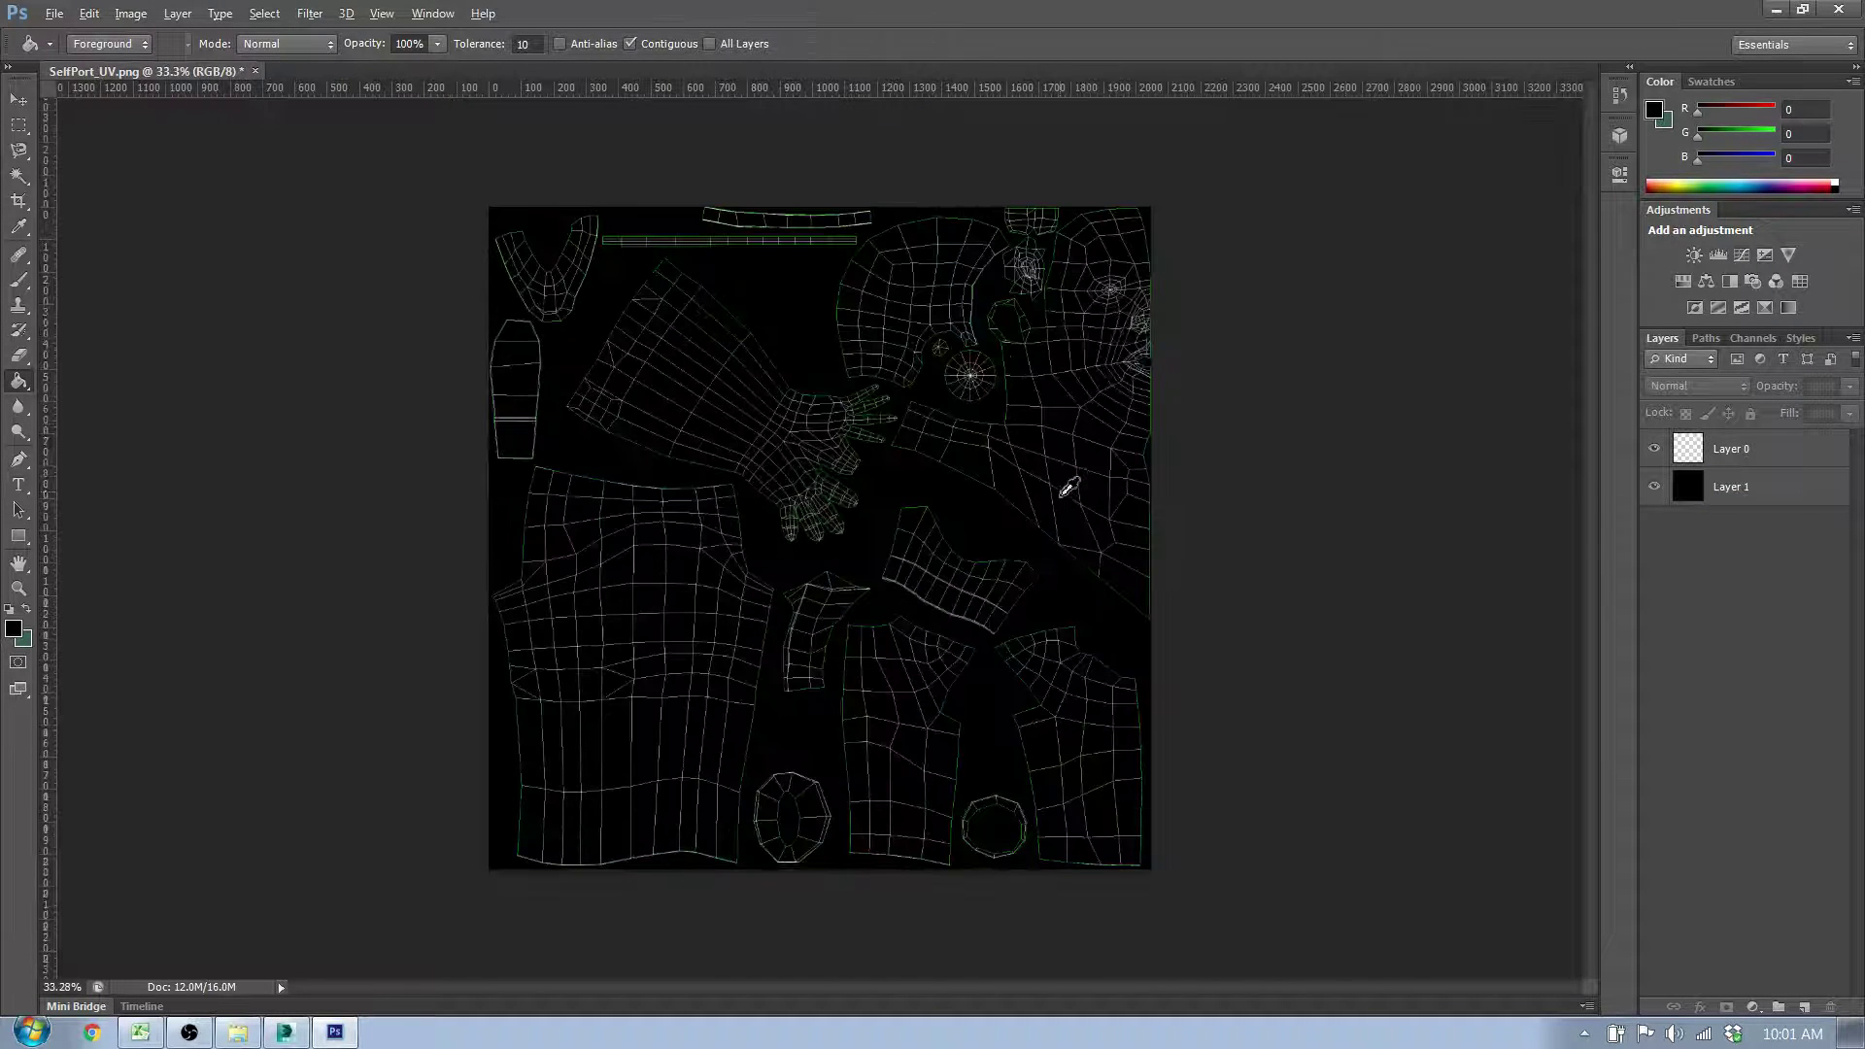
pyautogui.click(14, 631)
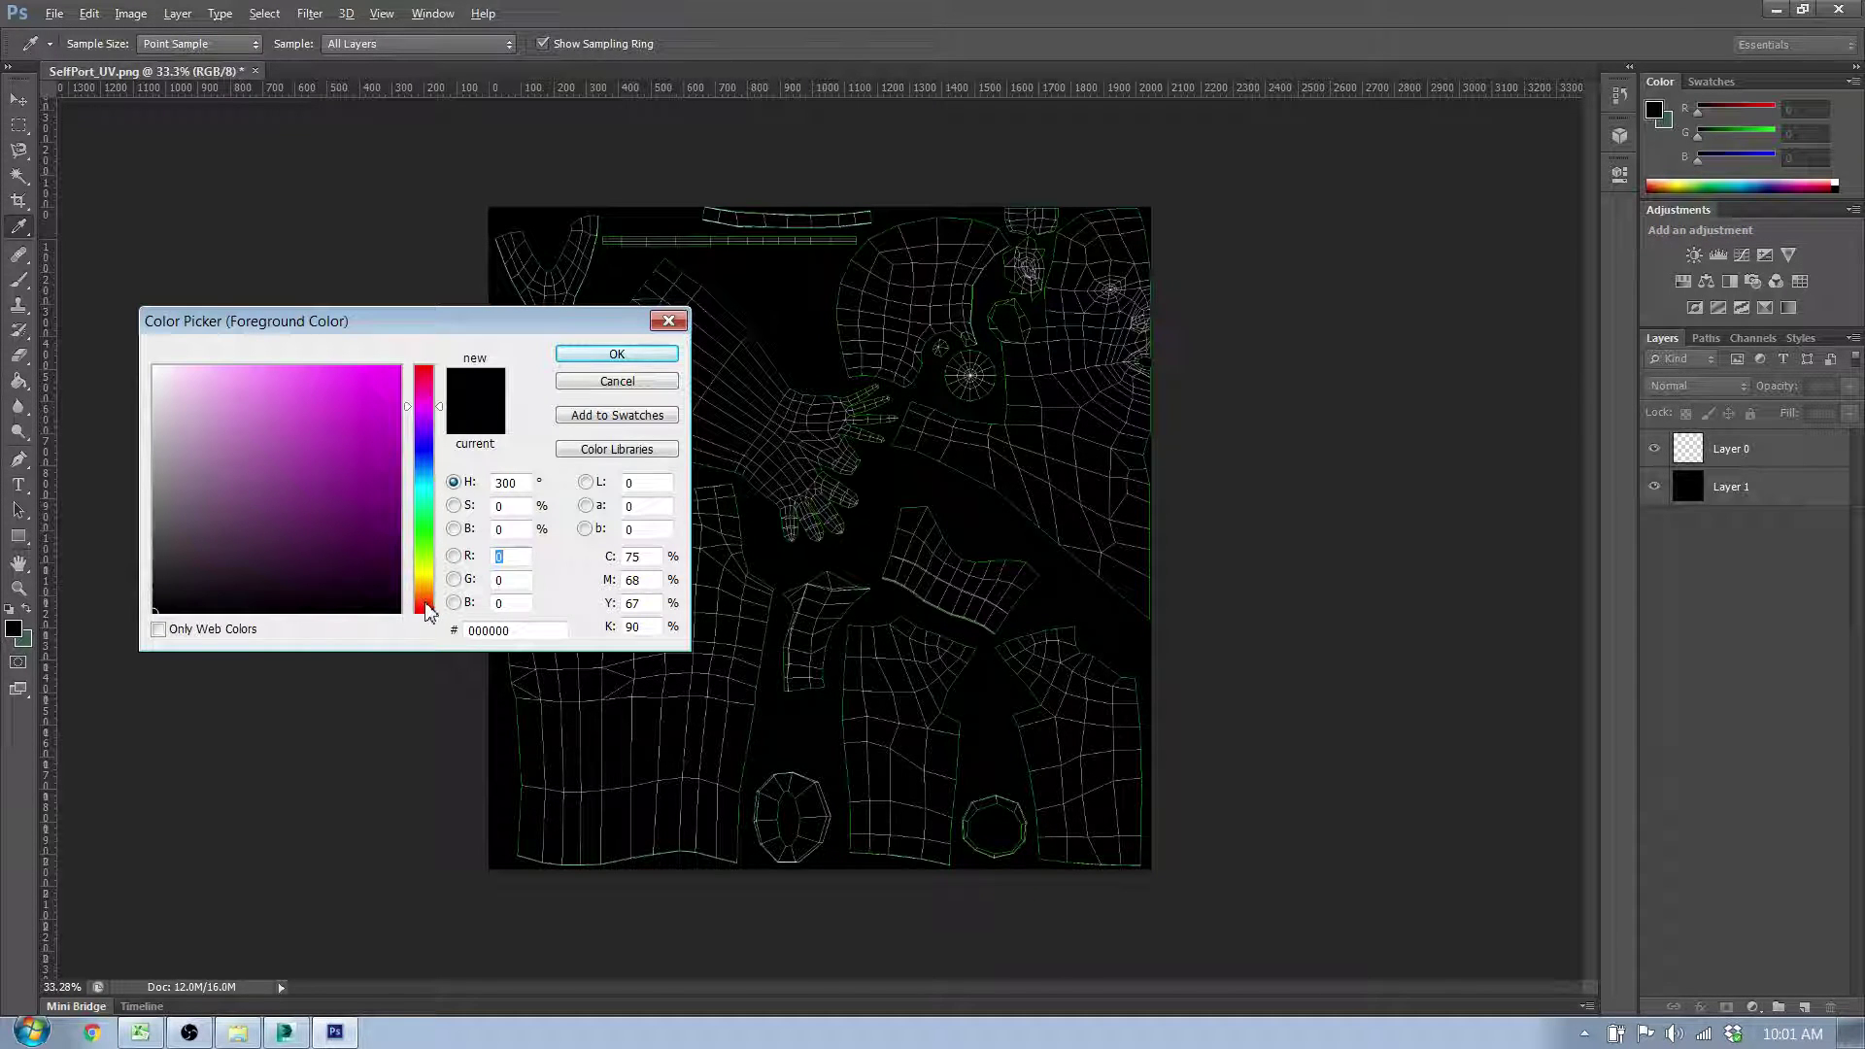
pyautogui.moveTo(369, 457)
pyautogui.mouseDown()
pyautogui.moveTo(371, 414)
pyautogui.moveTo(299, 427)
pyautogui.mouseUp()
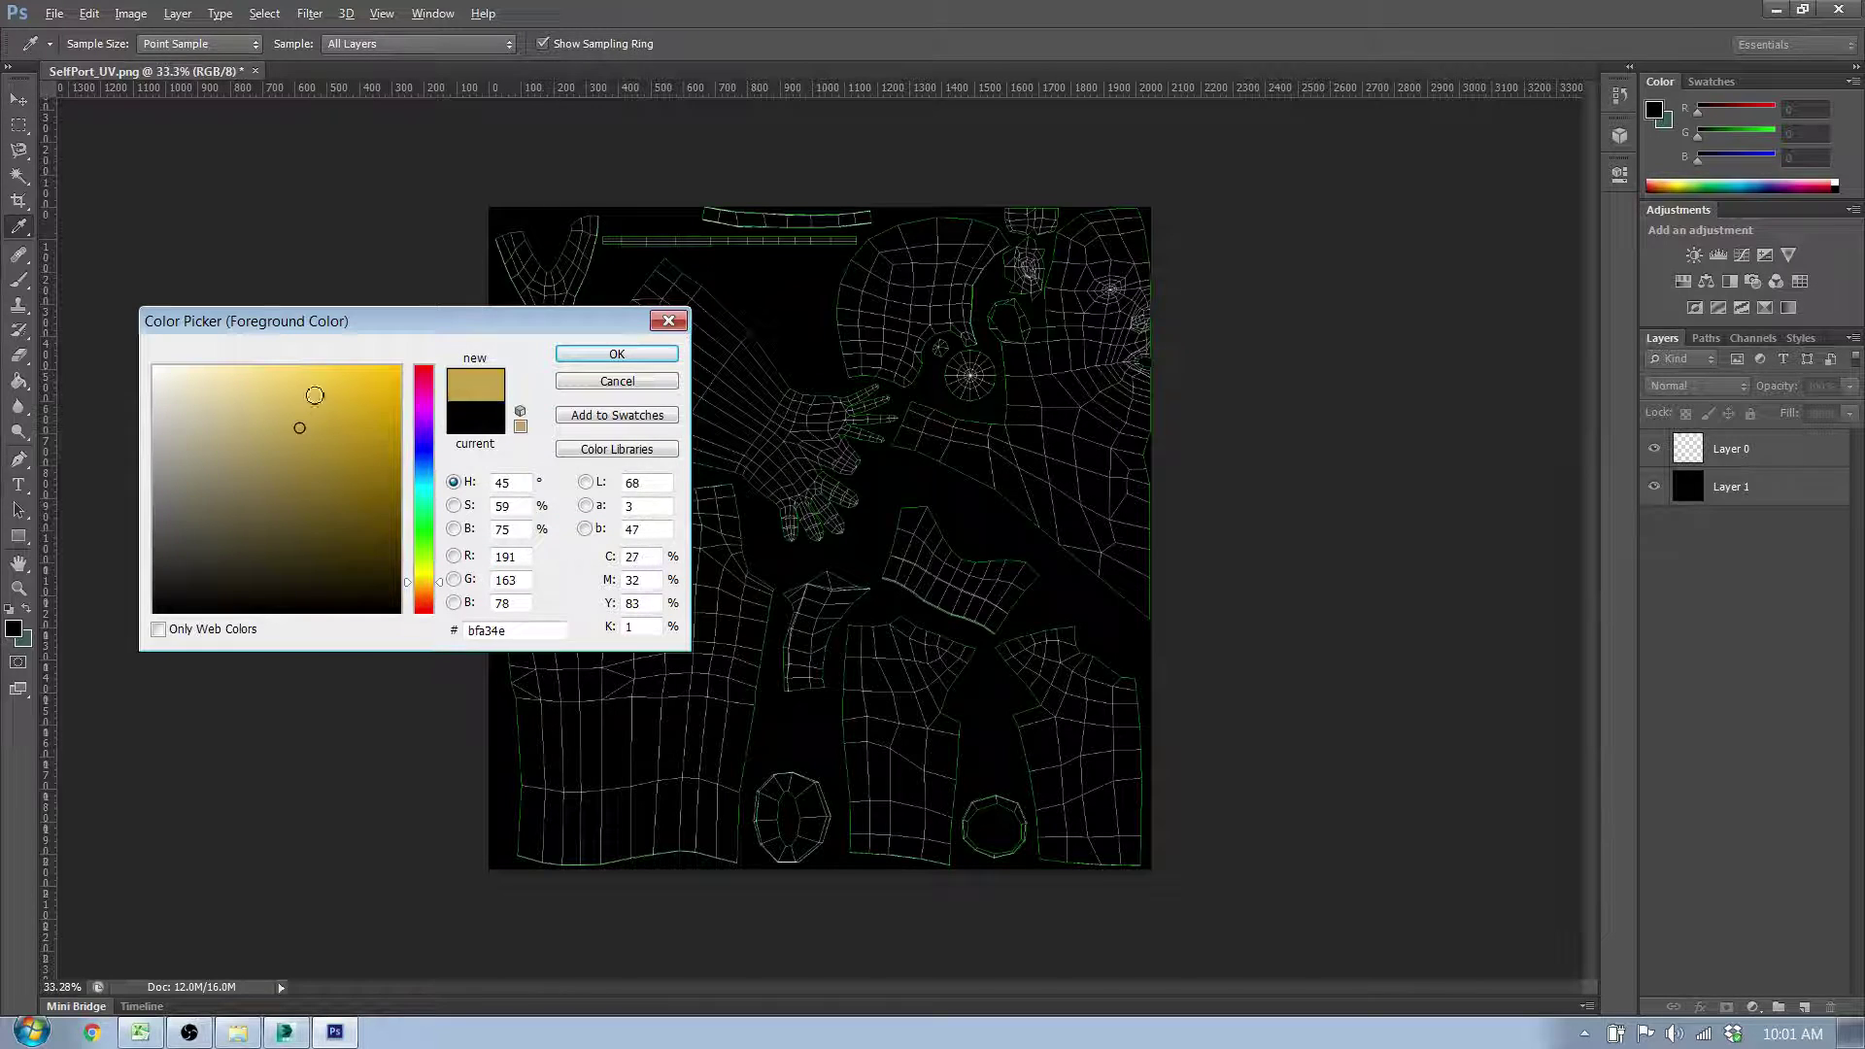
pyautogui.click(636, 353)
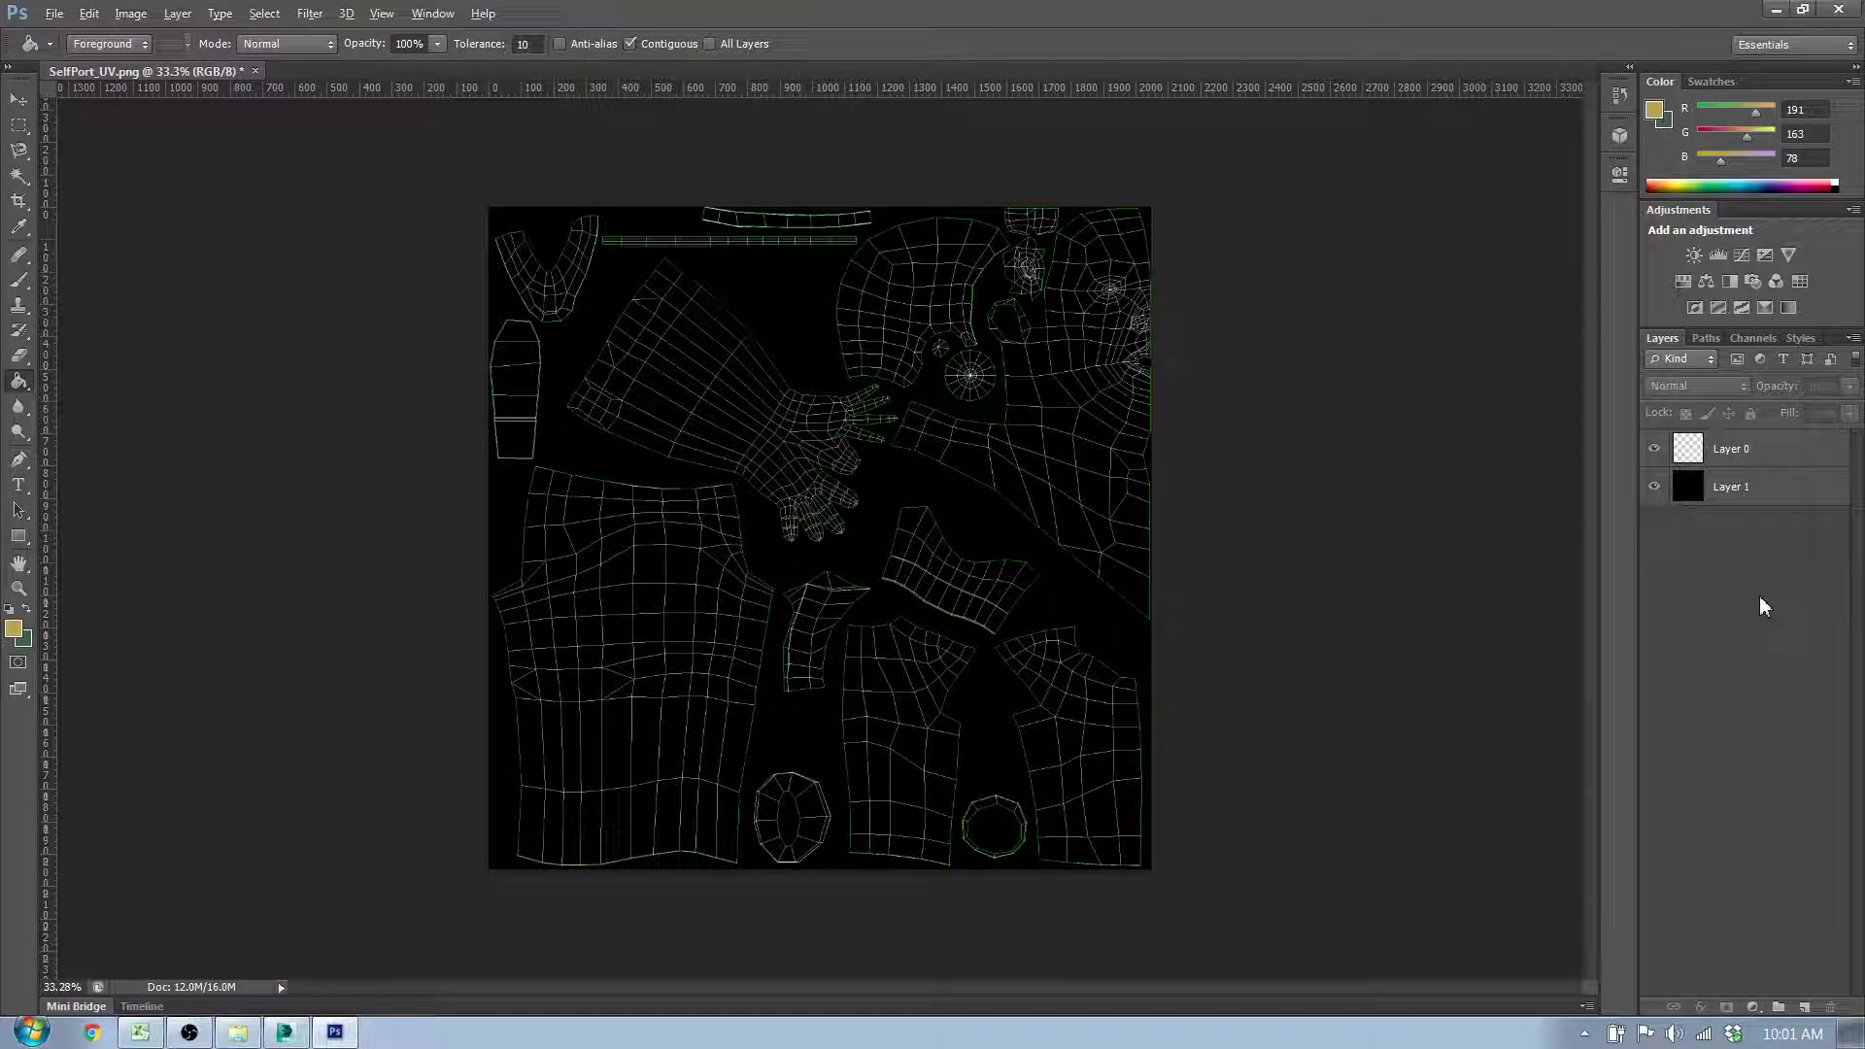
# Step: Add a new layer between Layer 0 and the black background layer and name it Pants
pyautogui.click(1808, 1010)
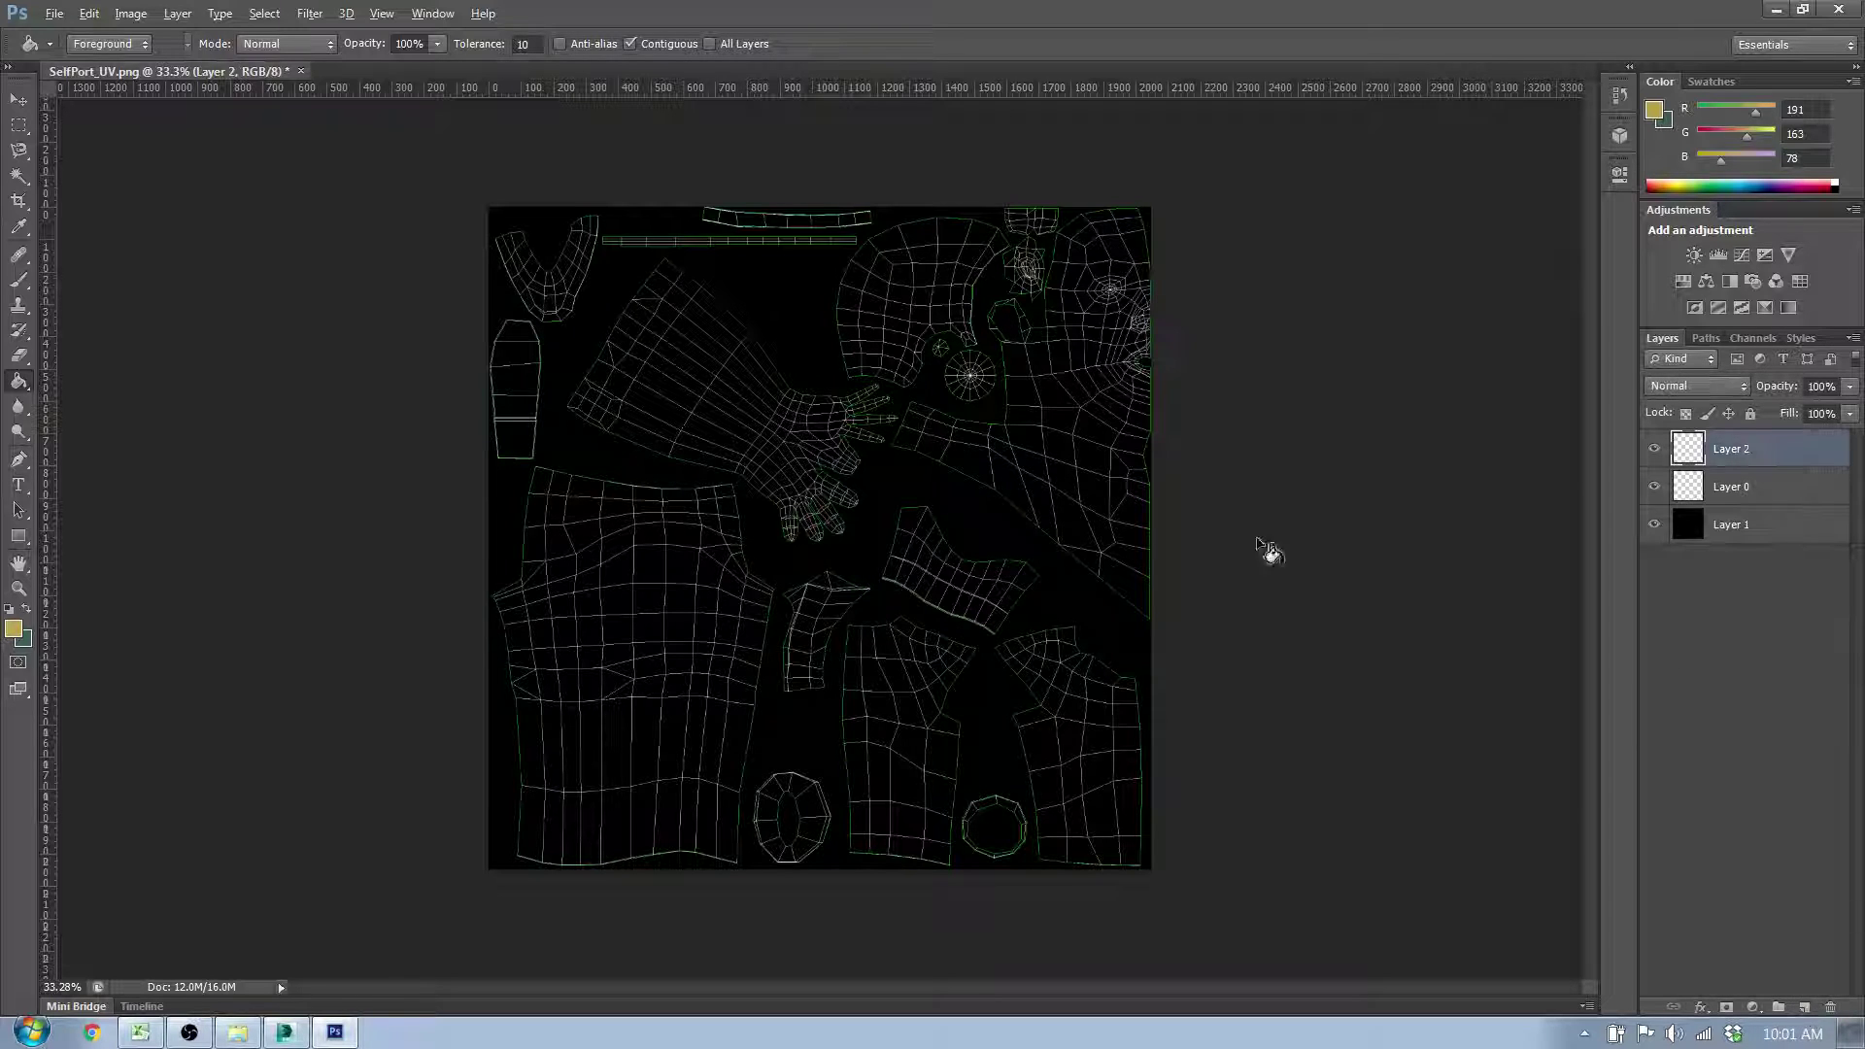
pyautogui.moveTo(1763, 497); pyautogui.dragTo(1738, 489)
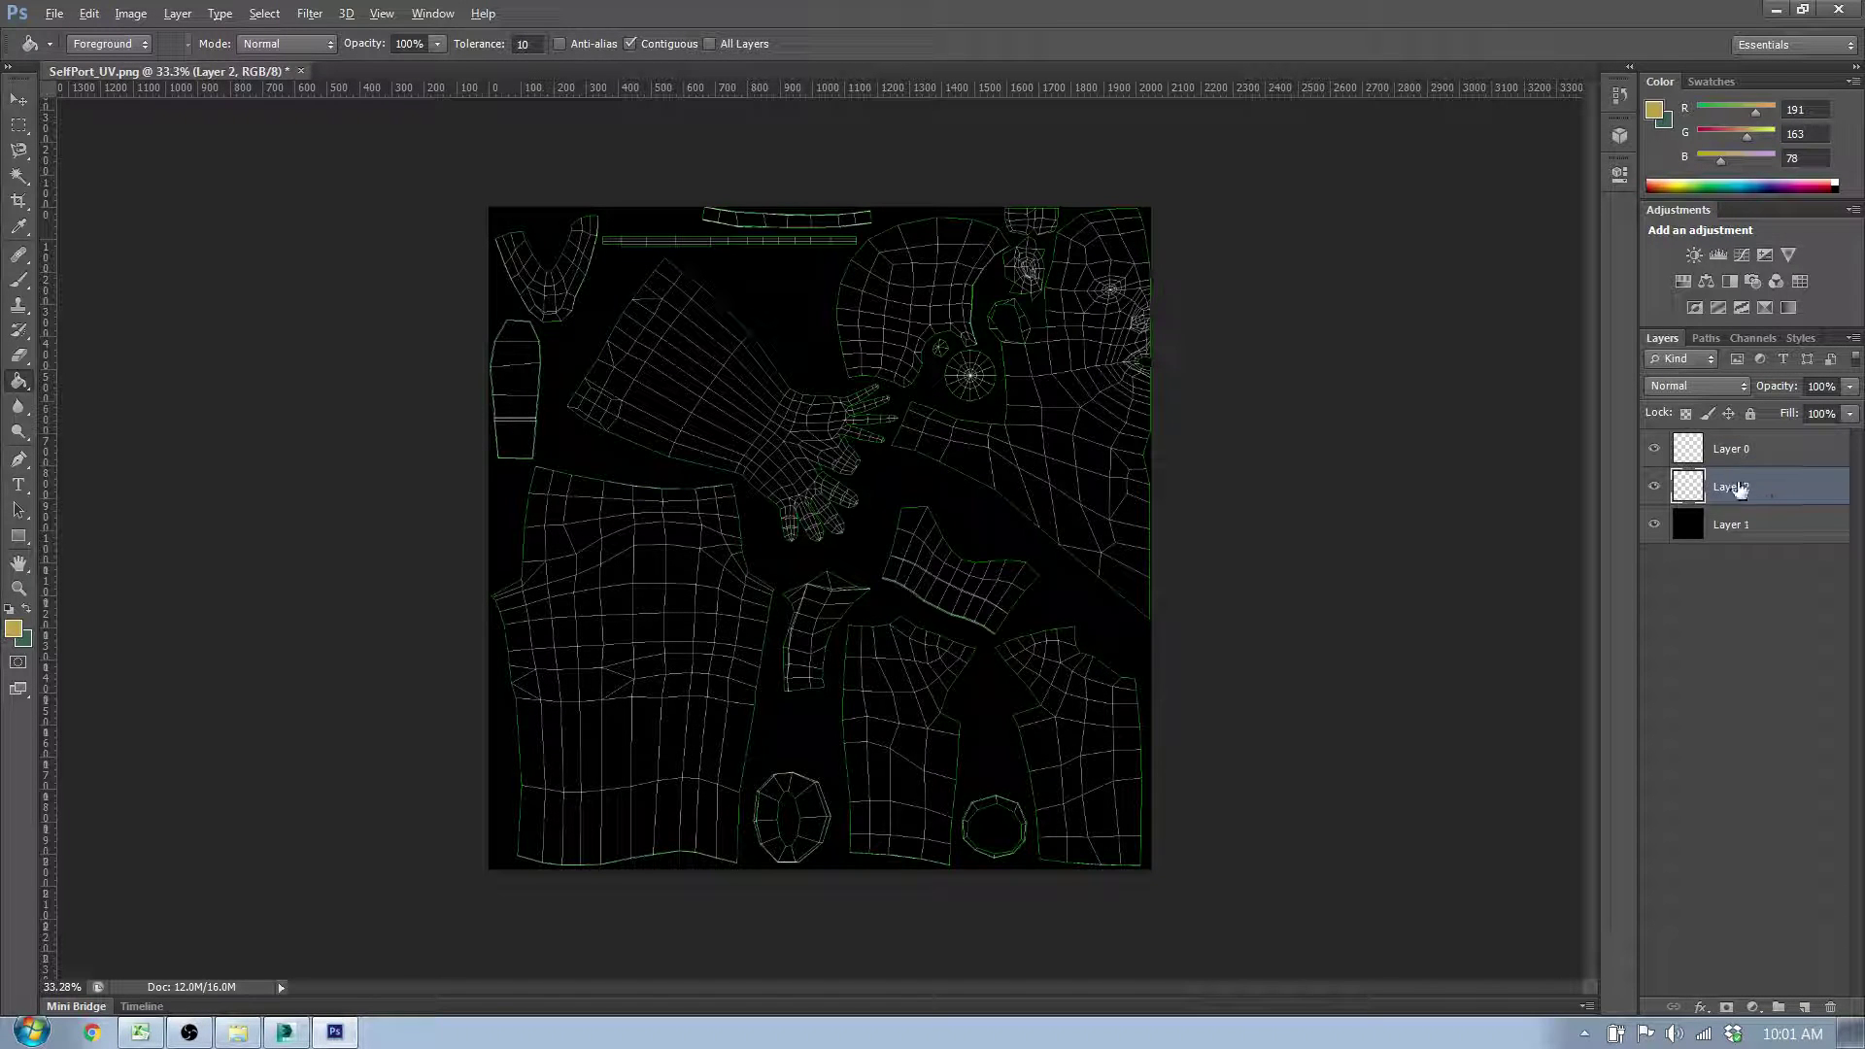
pyautogui.doubleClick(1721, 487)
pyautogui.write('Pants')
pyautogui.press('Return')
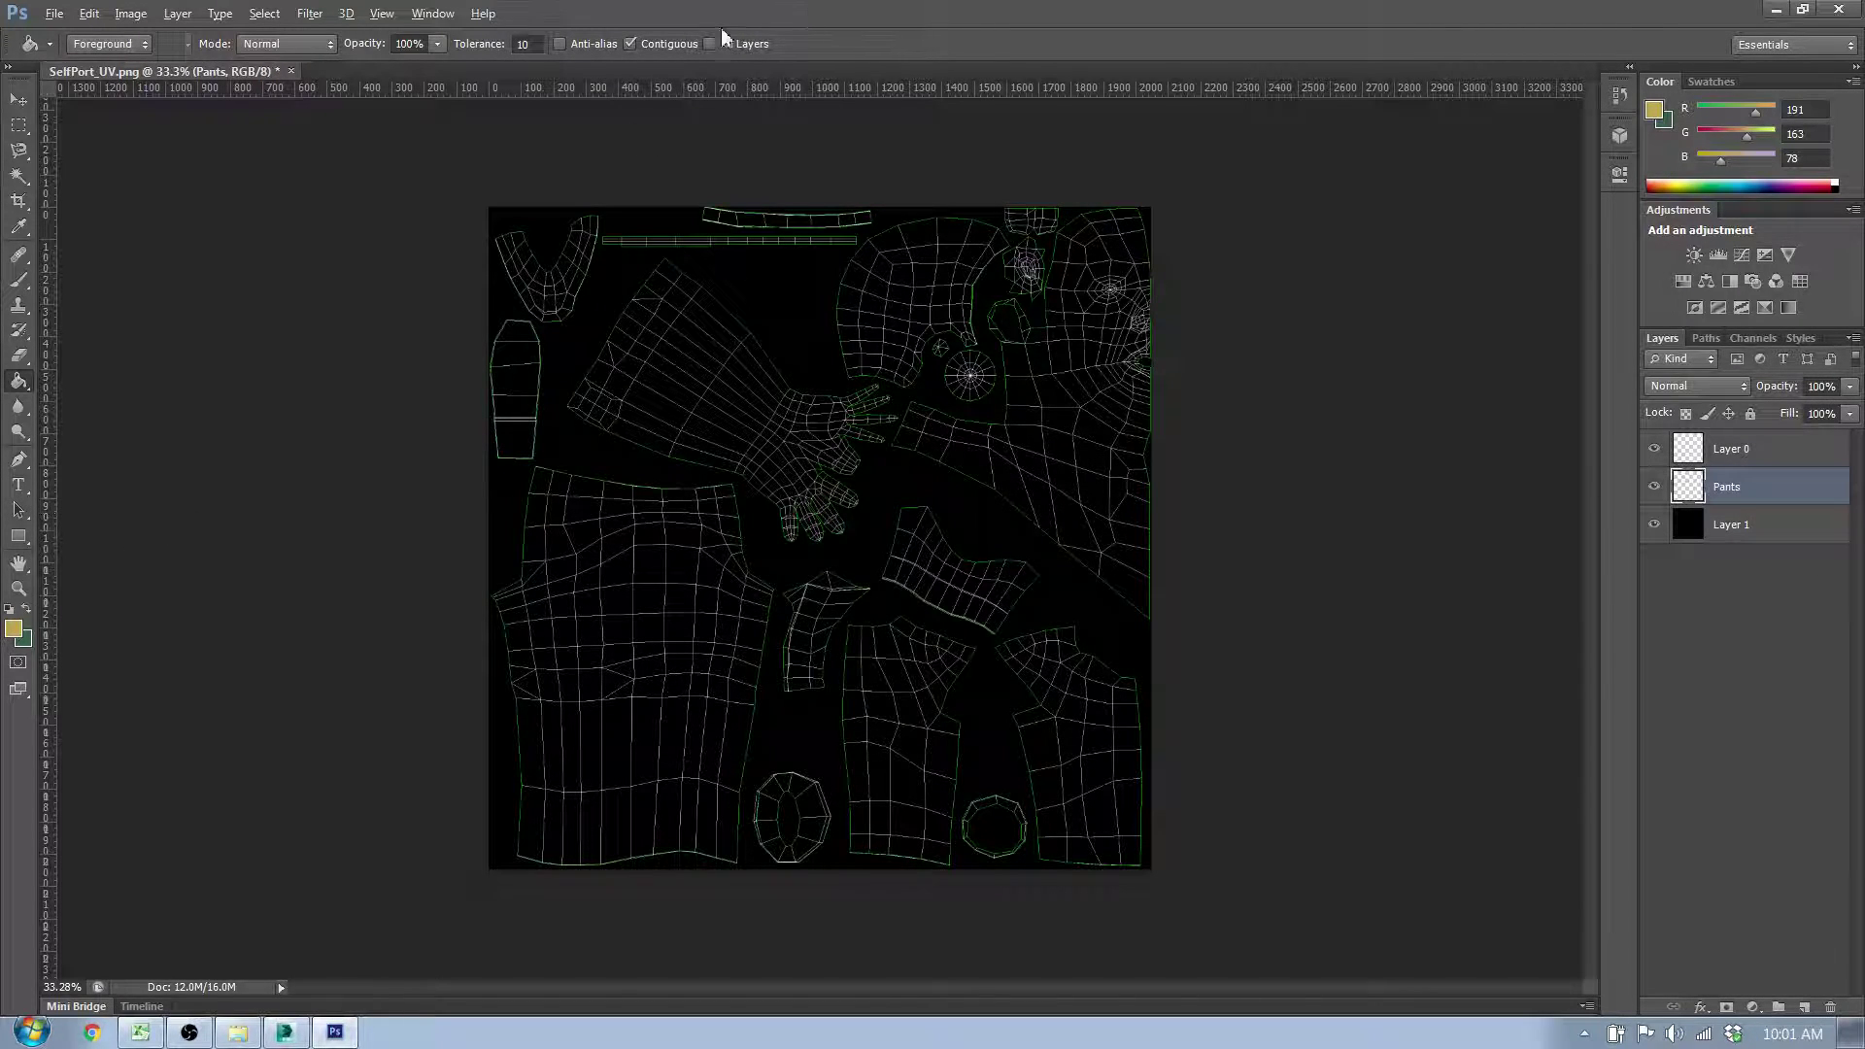
# Step: Shrink the Photoshop window to reveal the desktop and open SelfPort_Front.png in it as a second document
pyautogui.moveTo(721, 13); pyautogui.dragTo(1803, 199)
pyautogui.click(424, 550)
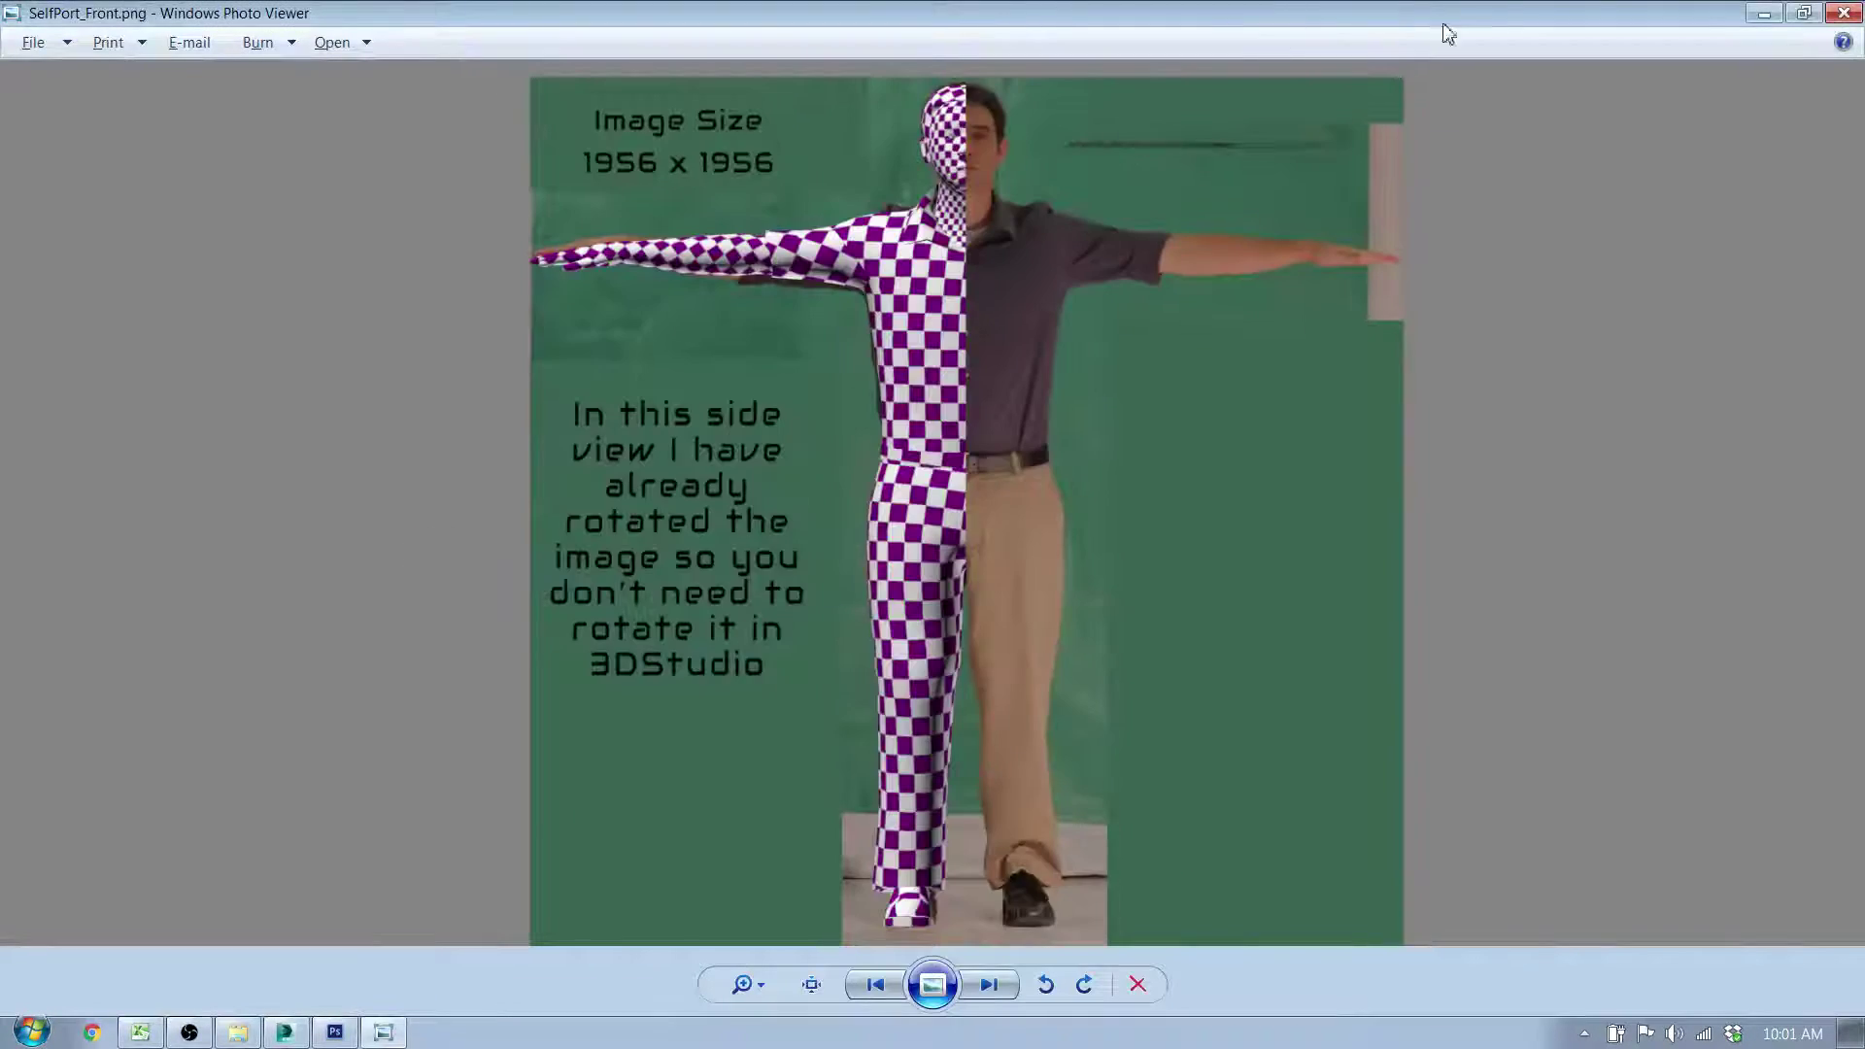
pyautogui.click(1842, 12)
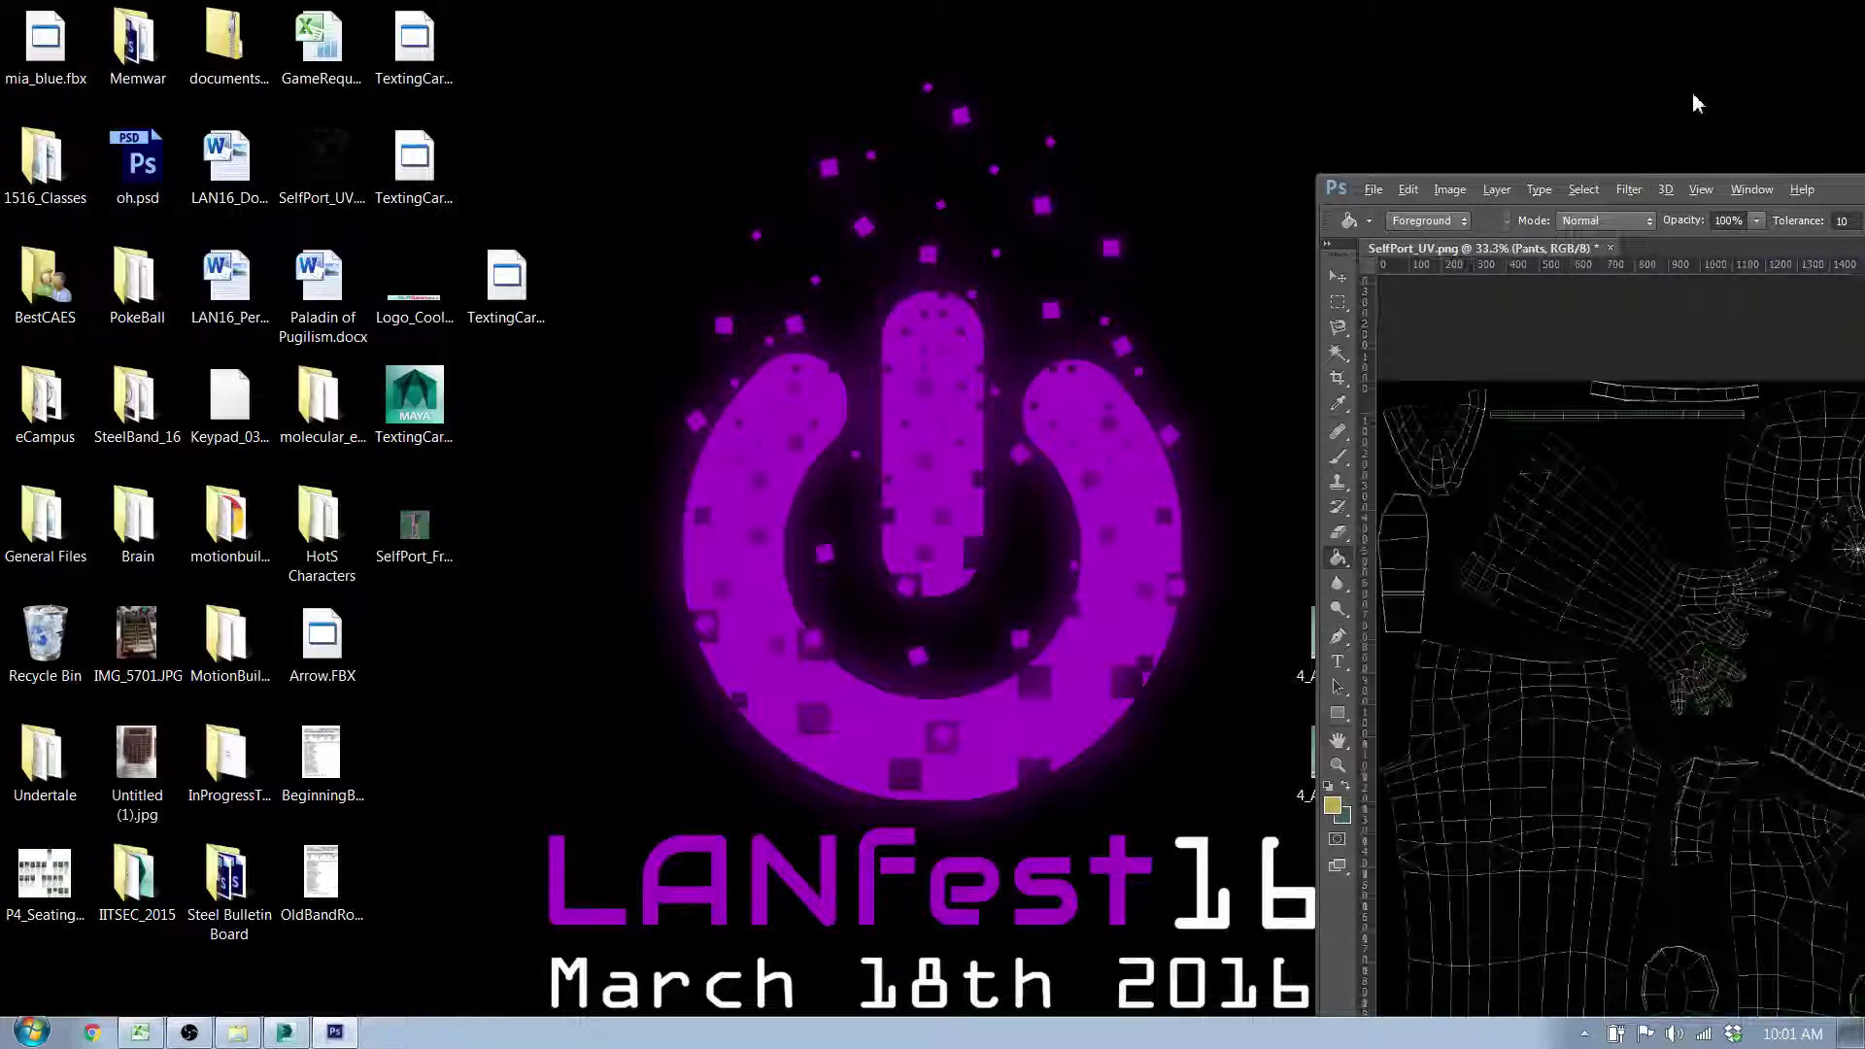
pyautogui.moveTo(1842, 192)
pyautogui.mouseDown()
pyautogui.moveTo(1860, 154)
pyautogui.moveTo(1859, 170)
pyautogui.mouseUp()
pyautogui.moveTo(434, 547); pyautogui.dragTo(1786, 581)
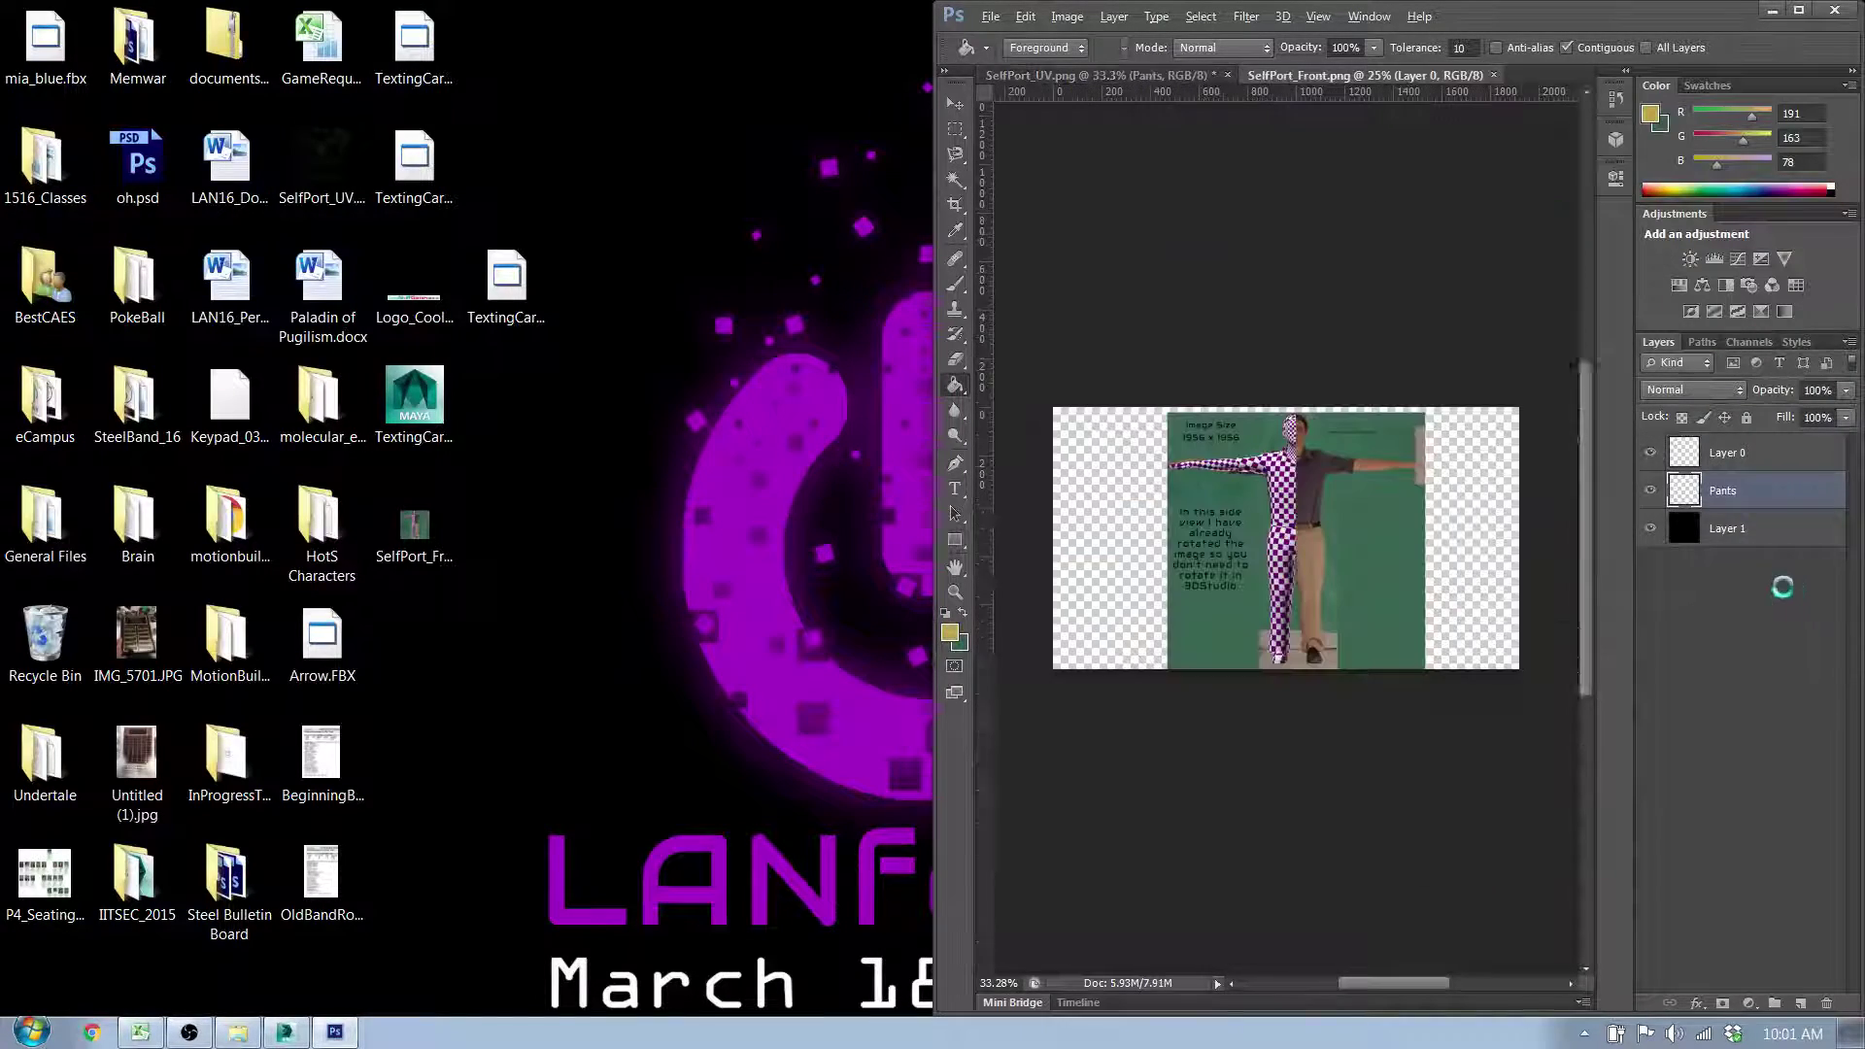
# Step: Close the separately opened SelfPort_Front.png document
pyautogui.click(1799, 12)
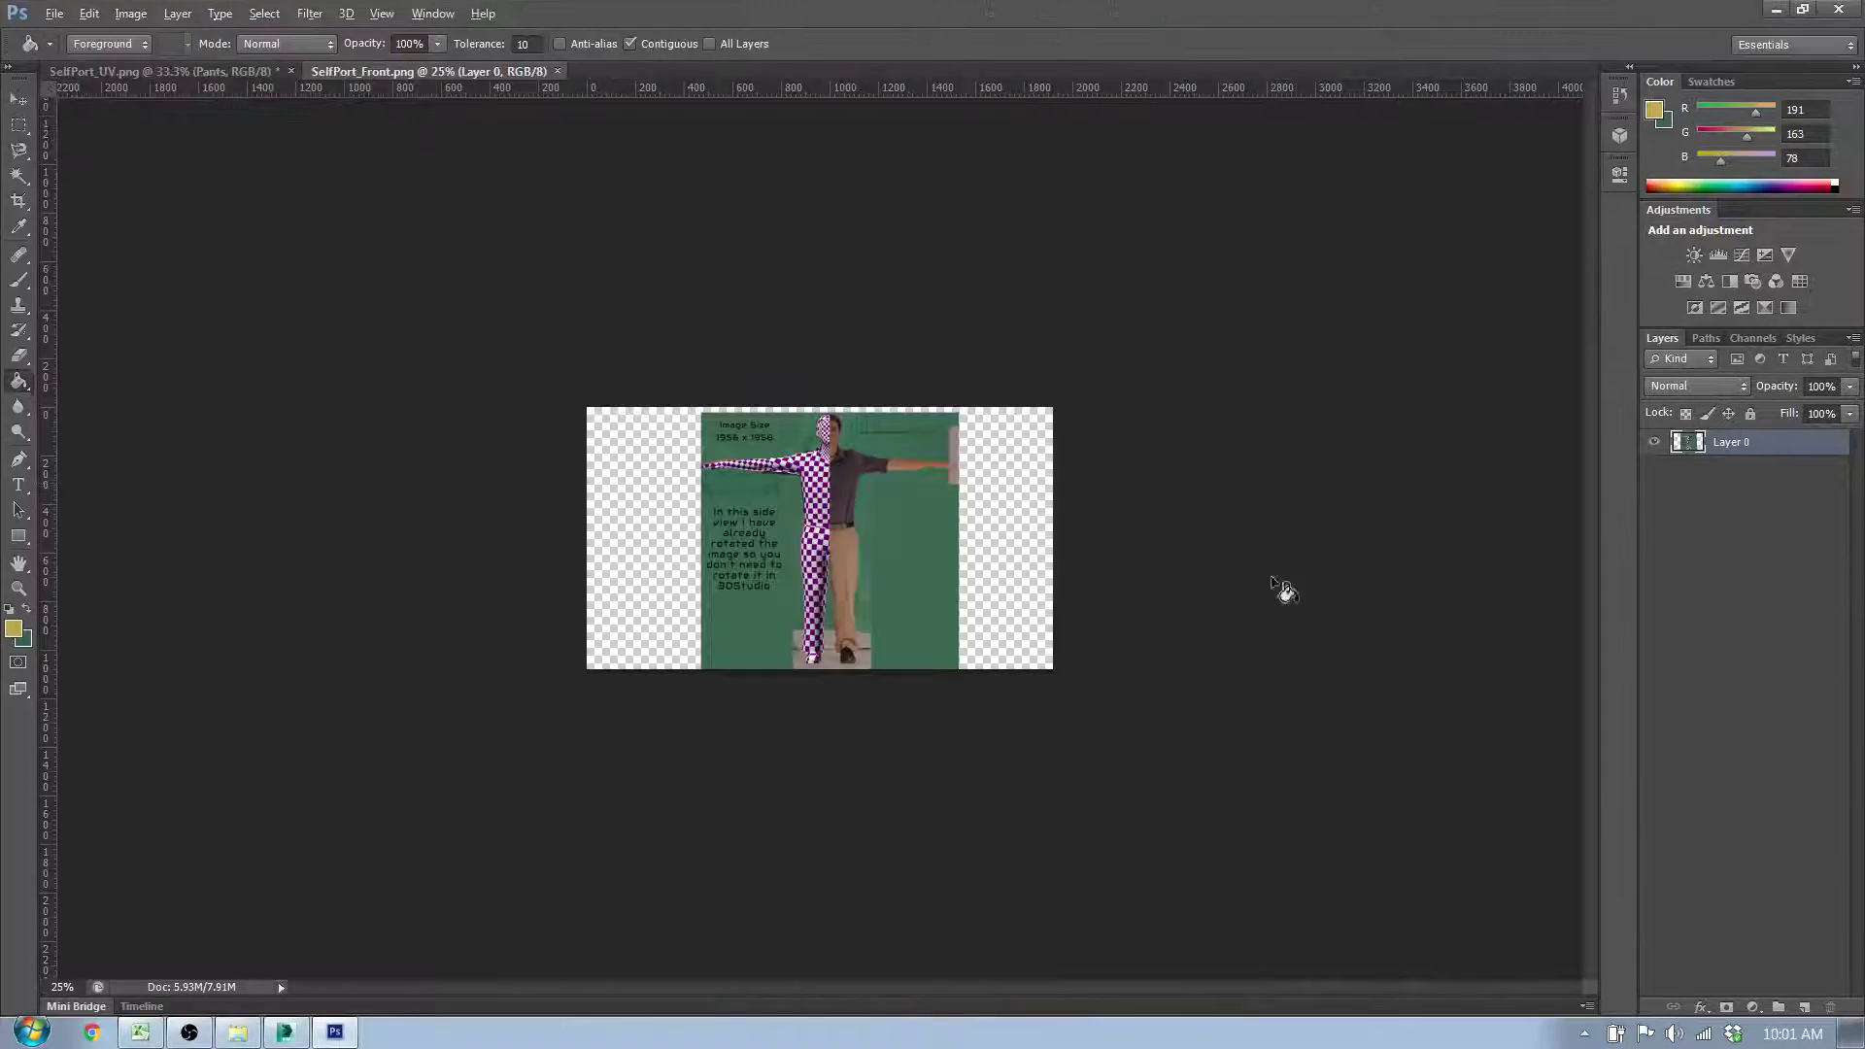
pyautogui.scroll(5, 1030, 583)
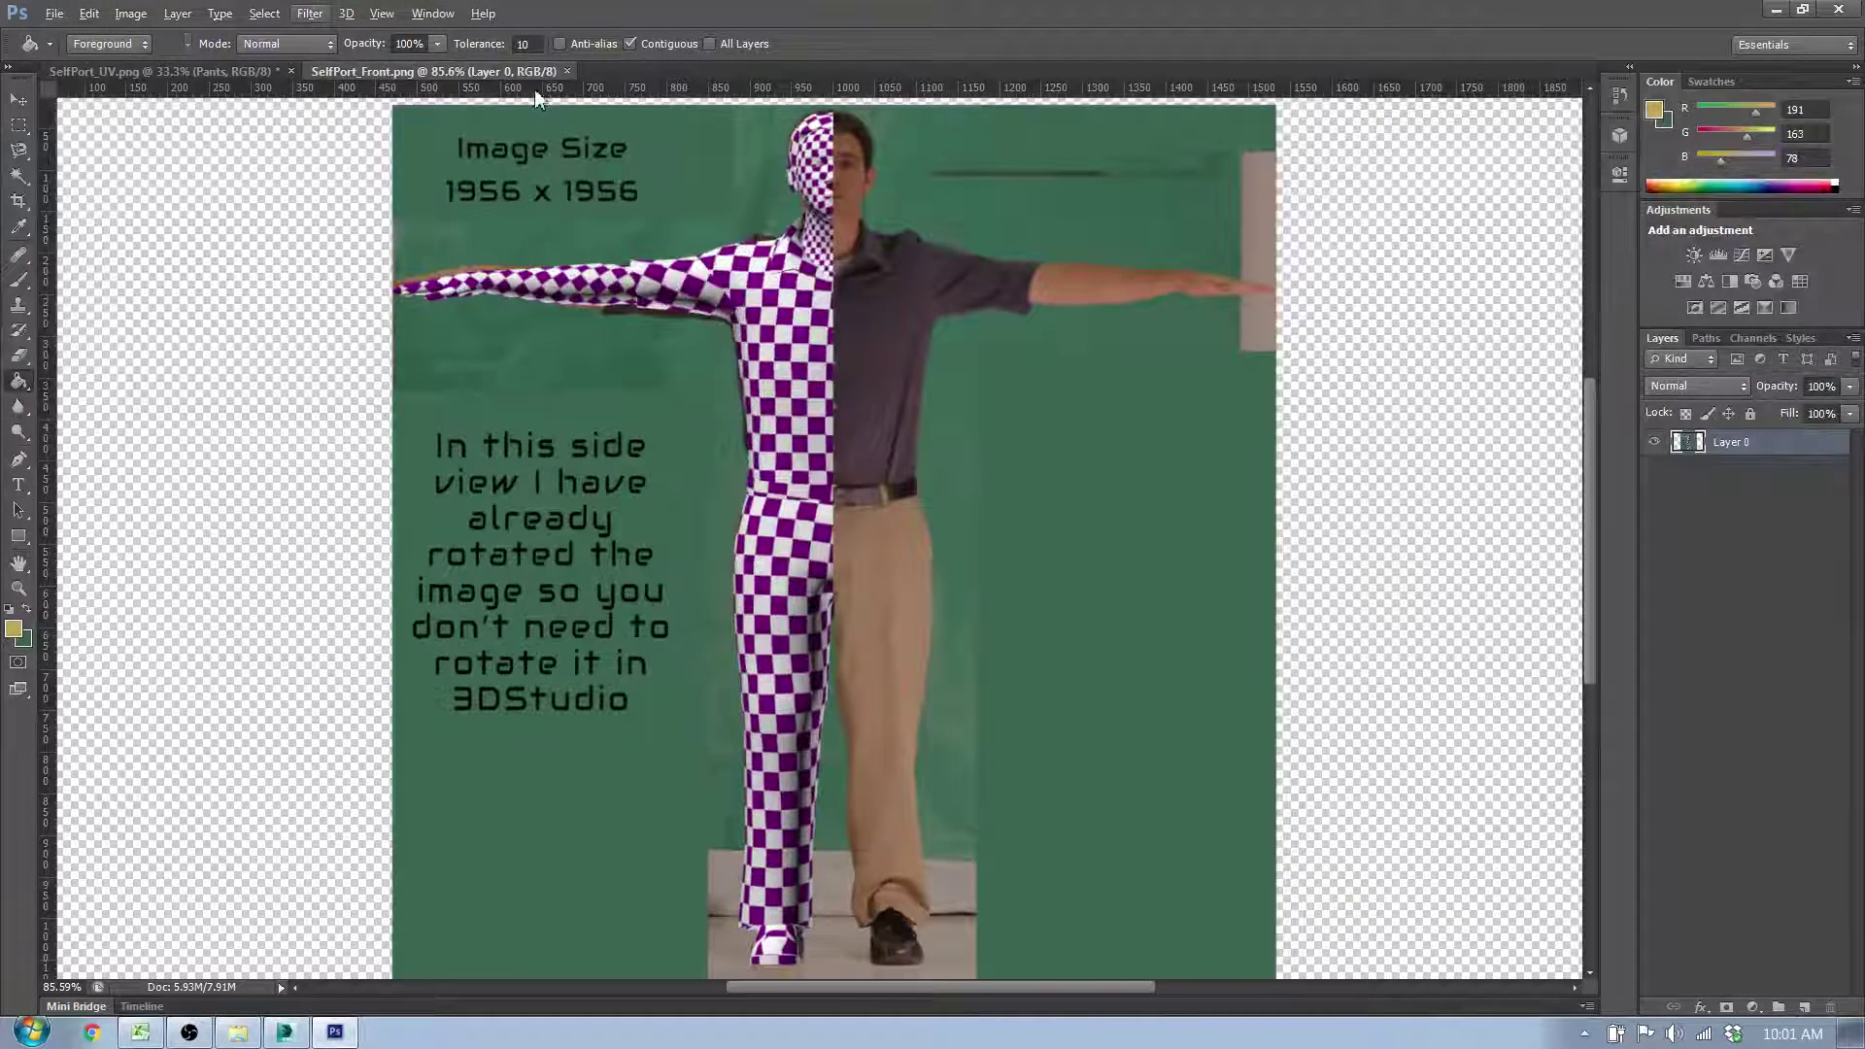
pyautogui.click(567, 72)
# Step: Place SelfPort_Front.png from the desktop into the UV document as a layer, moved to about X 1275, Y 1073 px
pyautogui.moveTo(958, 17); pyautogui.dragTo(1168, 56)
pyautogui.moveTo(1120, 604); pyautogui.dragTo(1120, 604)
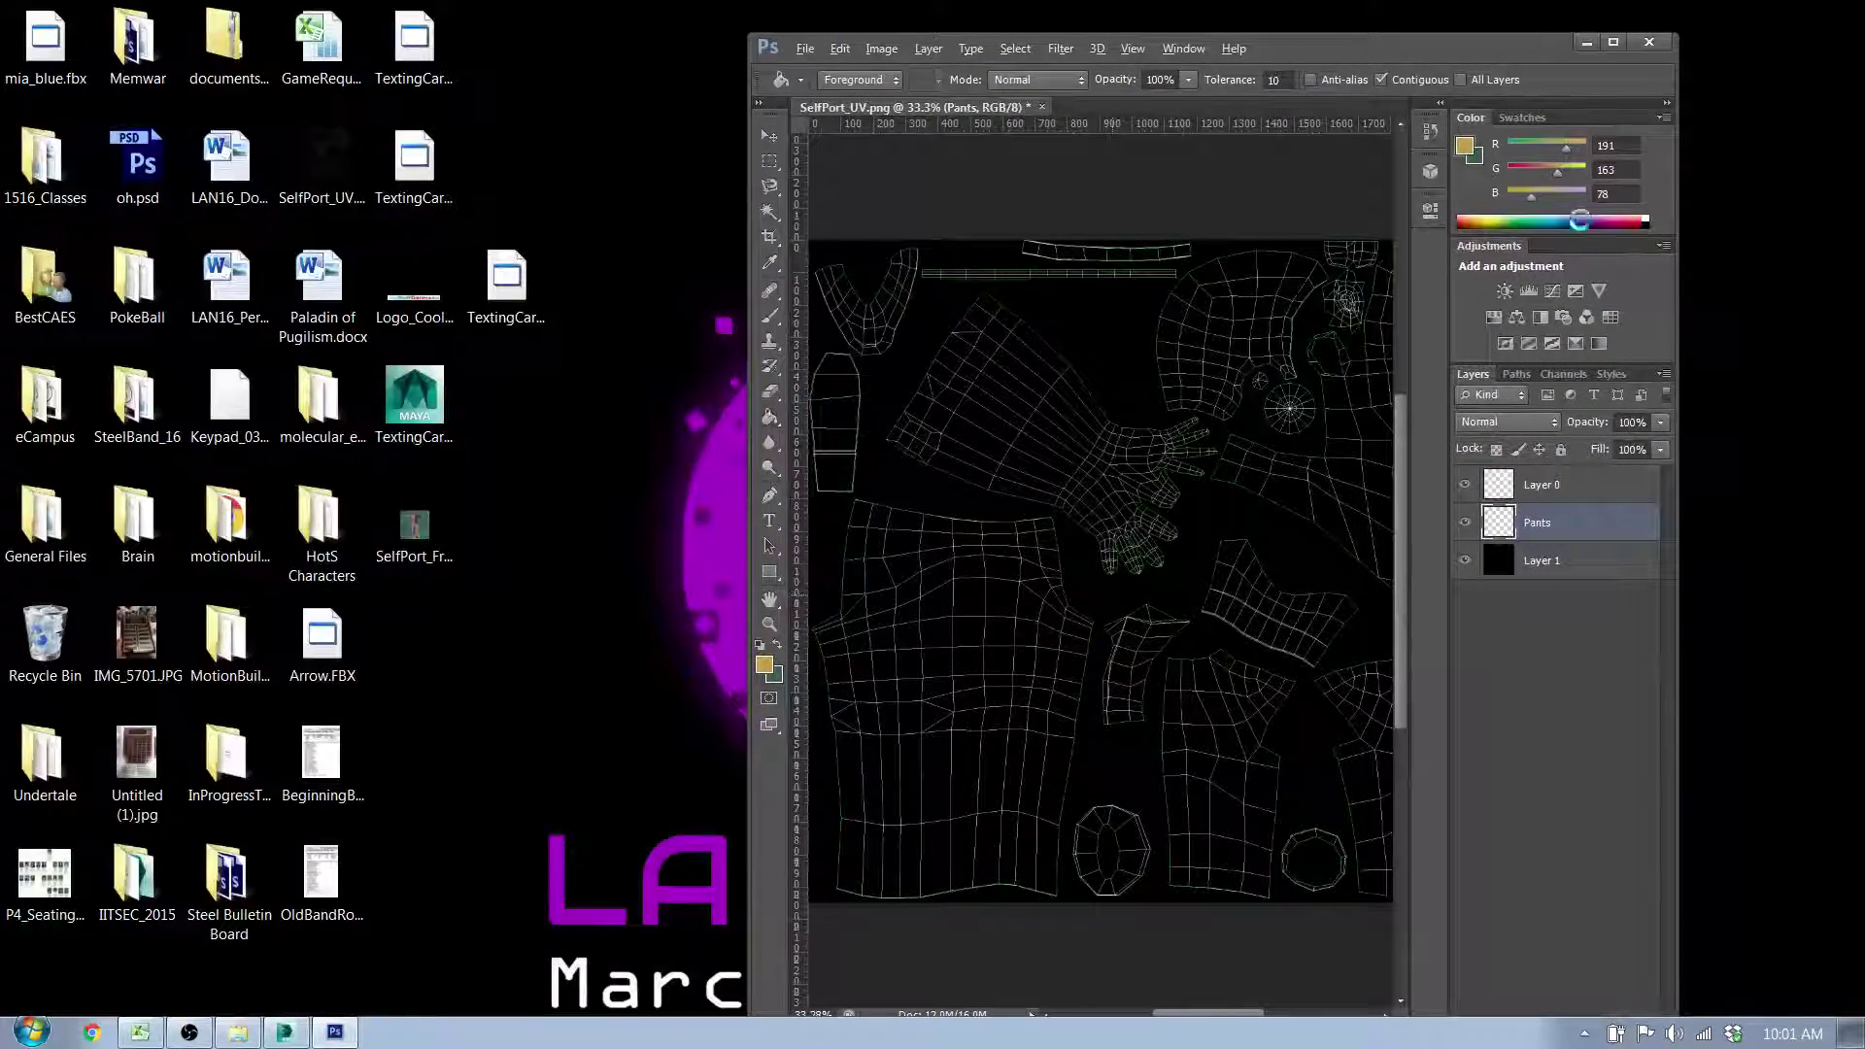
pyautogui.click(1613, 42)
pyautogui.scroll(3, 913, 475)
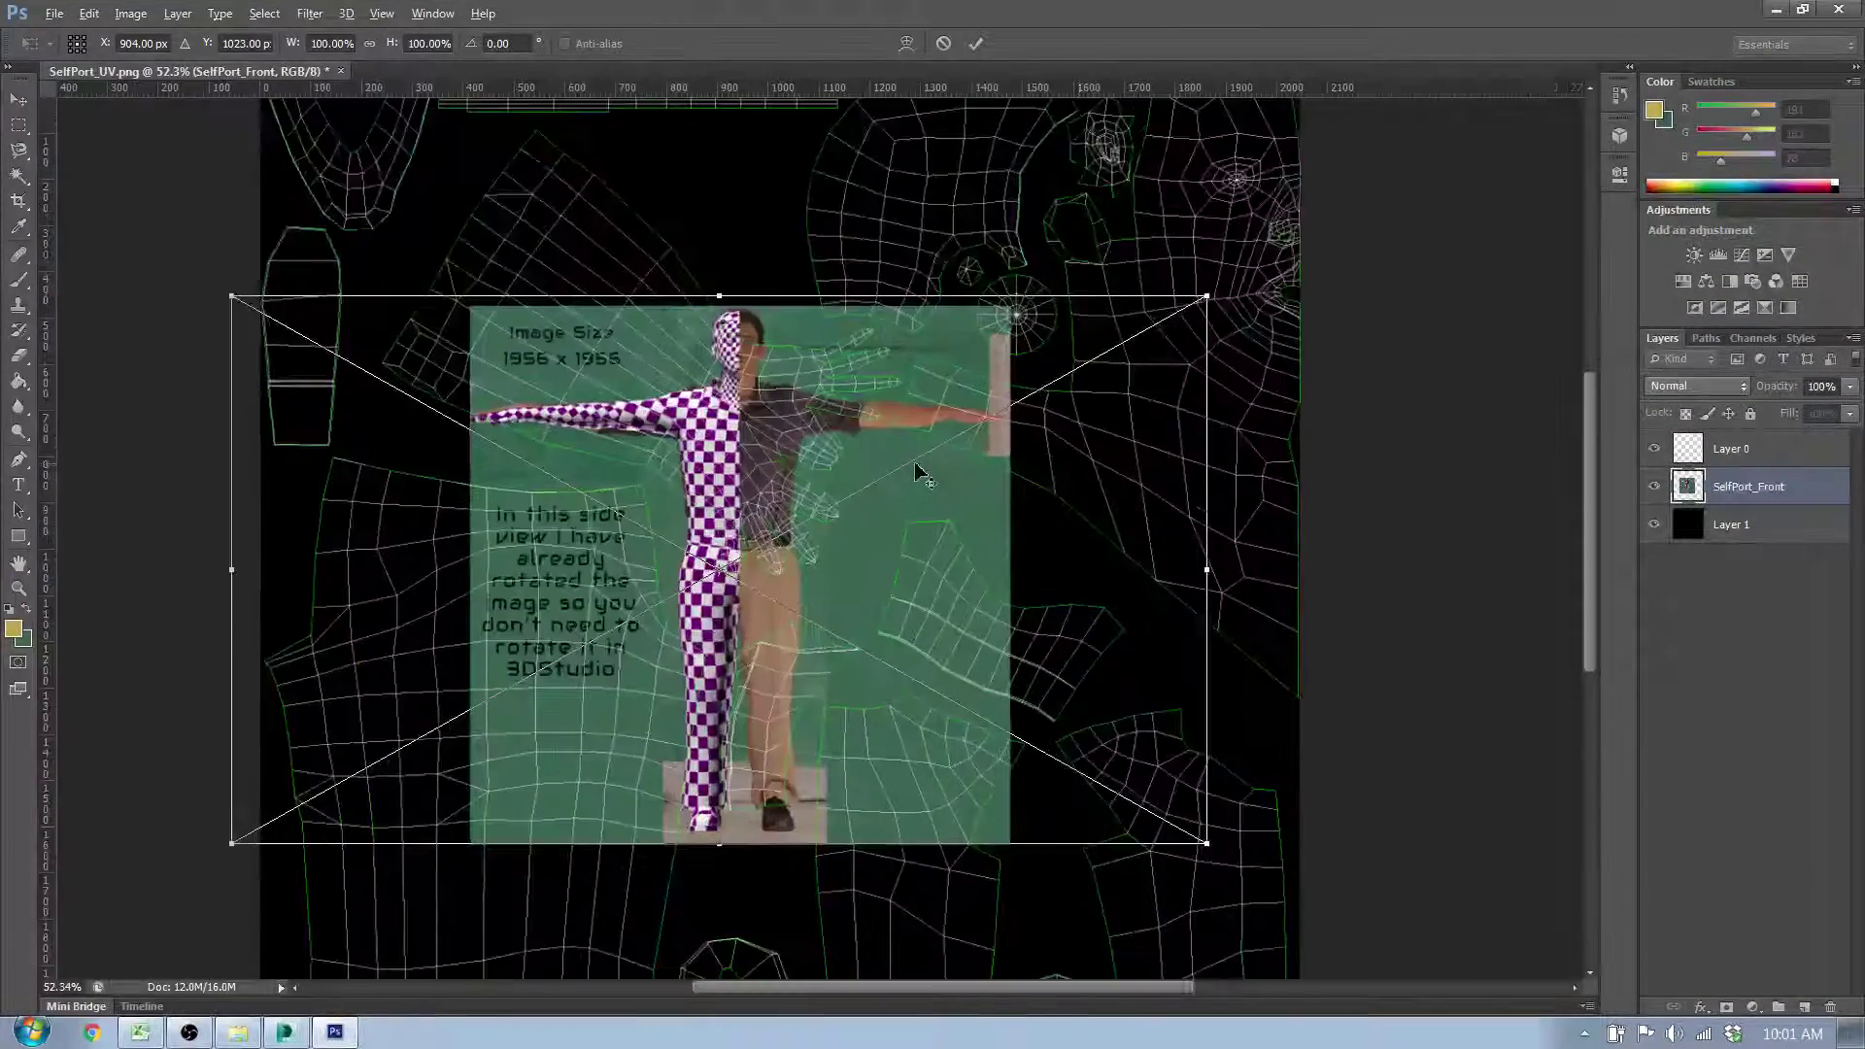
pyautogui.moveTo(913, 471); pyautogui.dragTo(826, 464)
pyautogui.moveTo(618, 477); pyautogui.dragTo(895, 486)
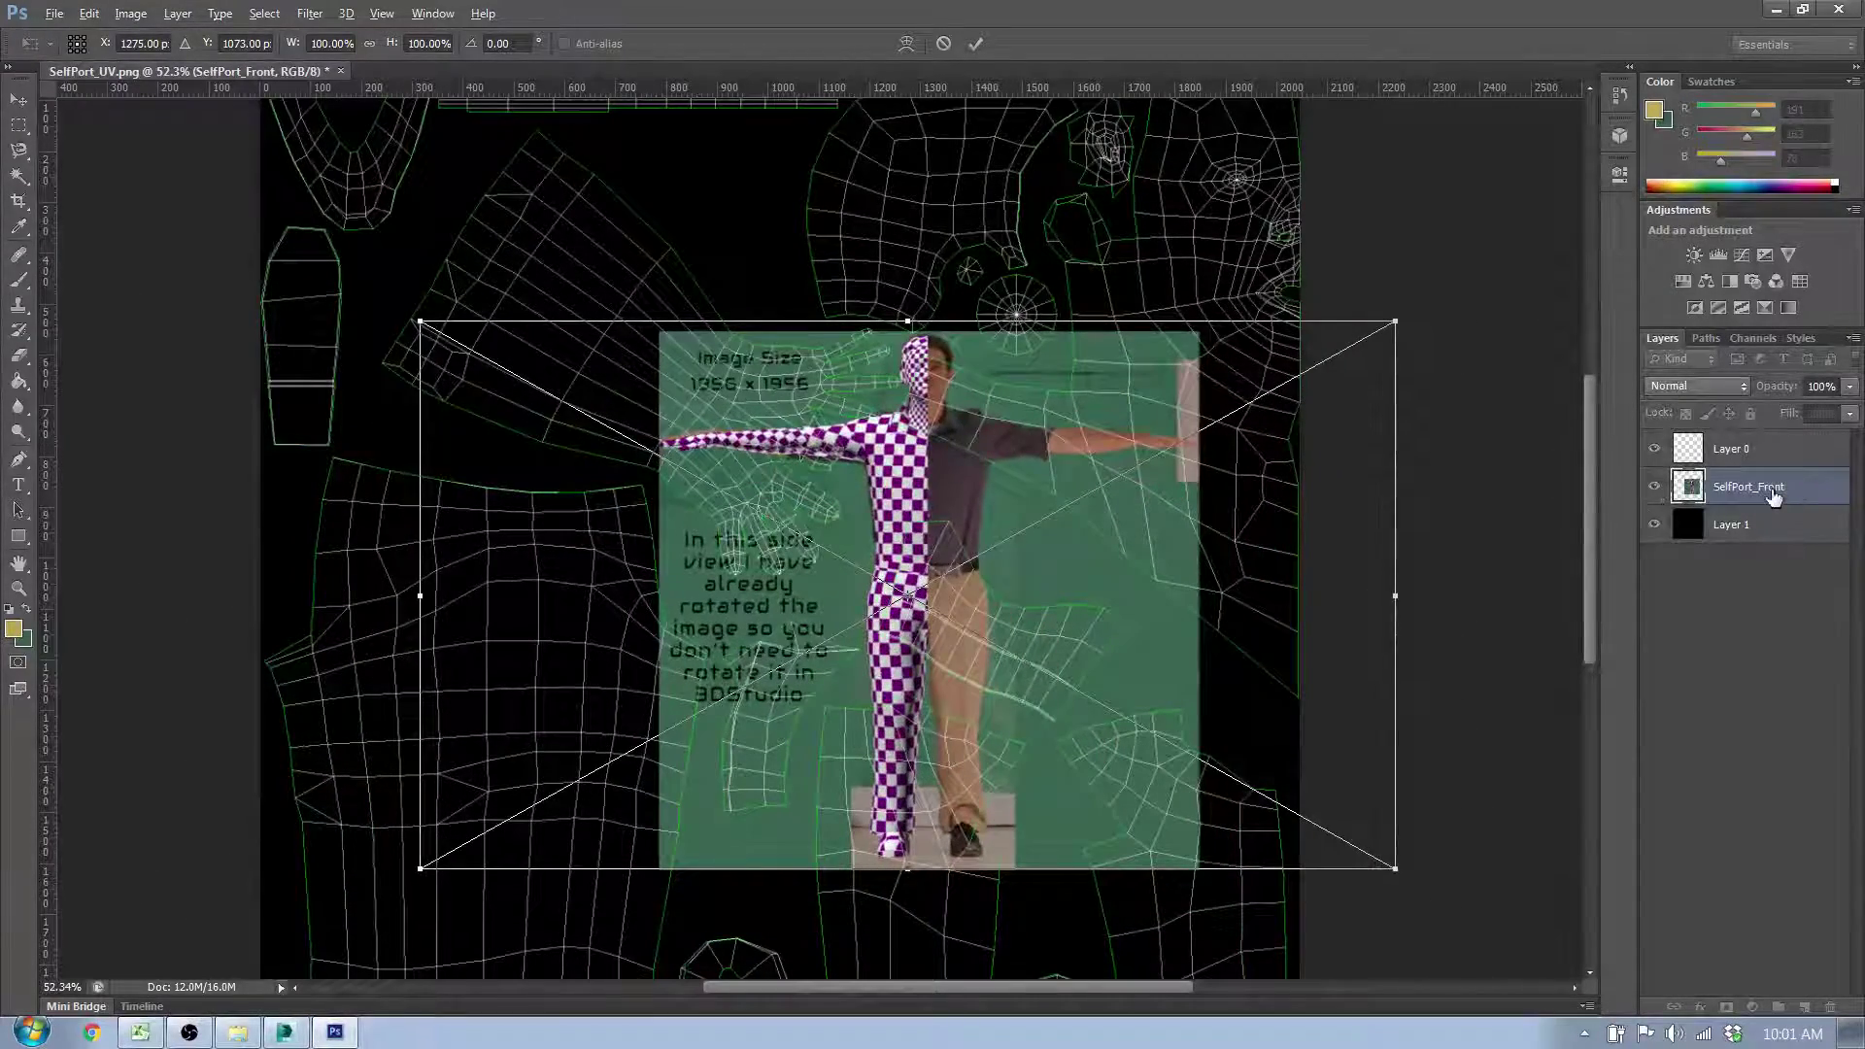
pyautogui.press('Return')
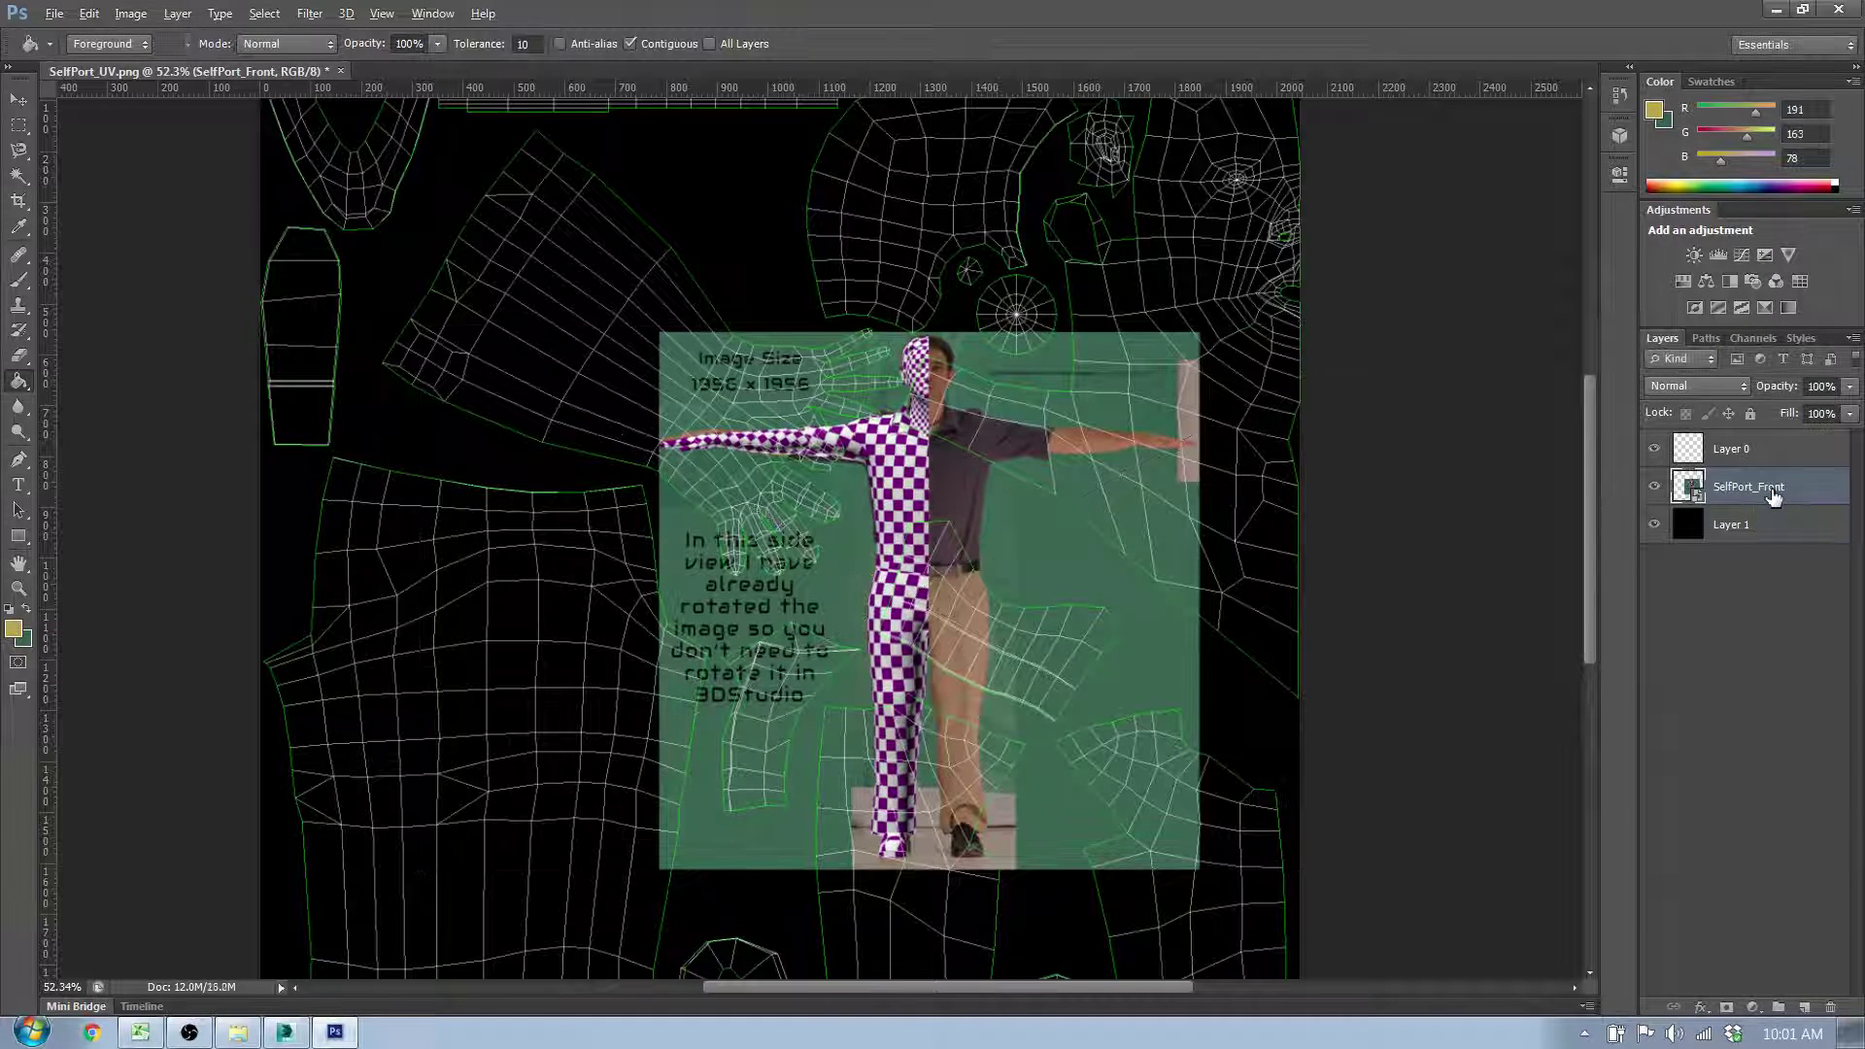
# Step: Add a new layer directly above the SelfPort_Front layer and name it Pants
pyautogui.click(1805, 1007)
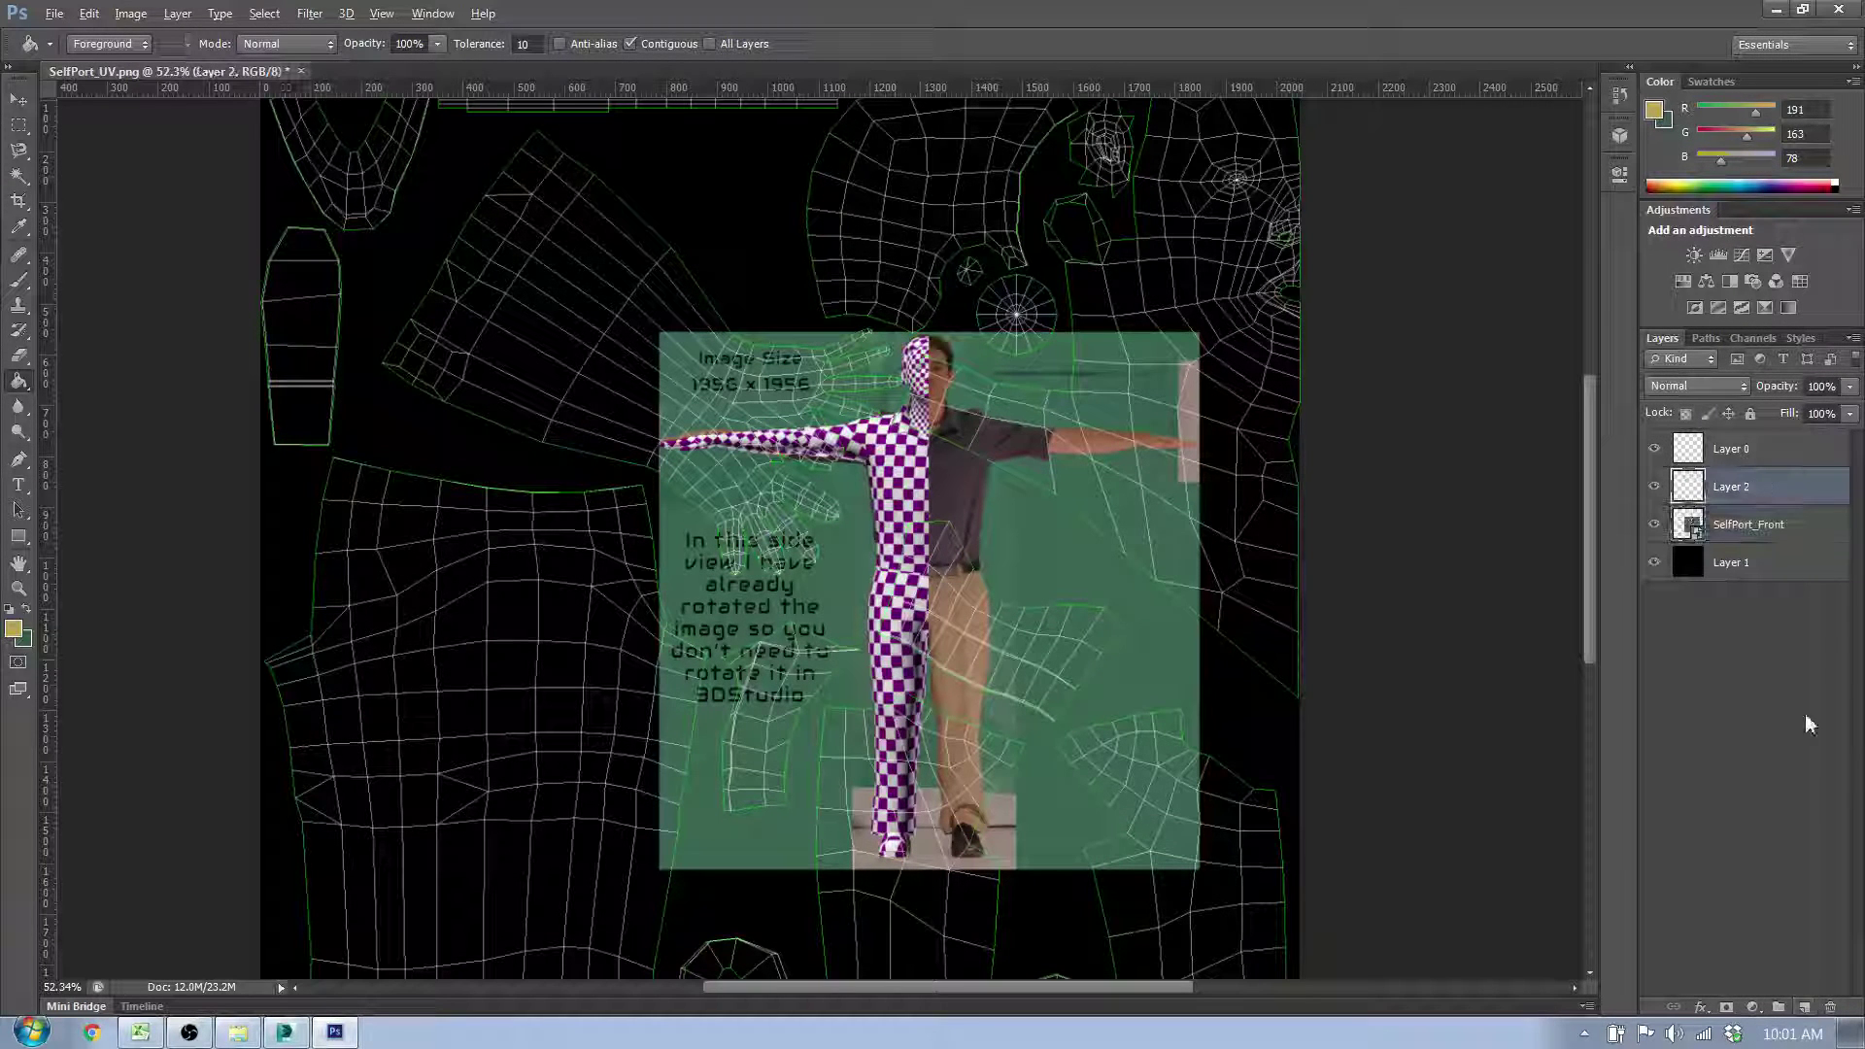
pyautogui.doubleClick(1729, 486)
pyautogui.write('Pants')
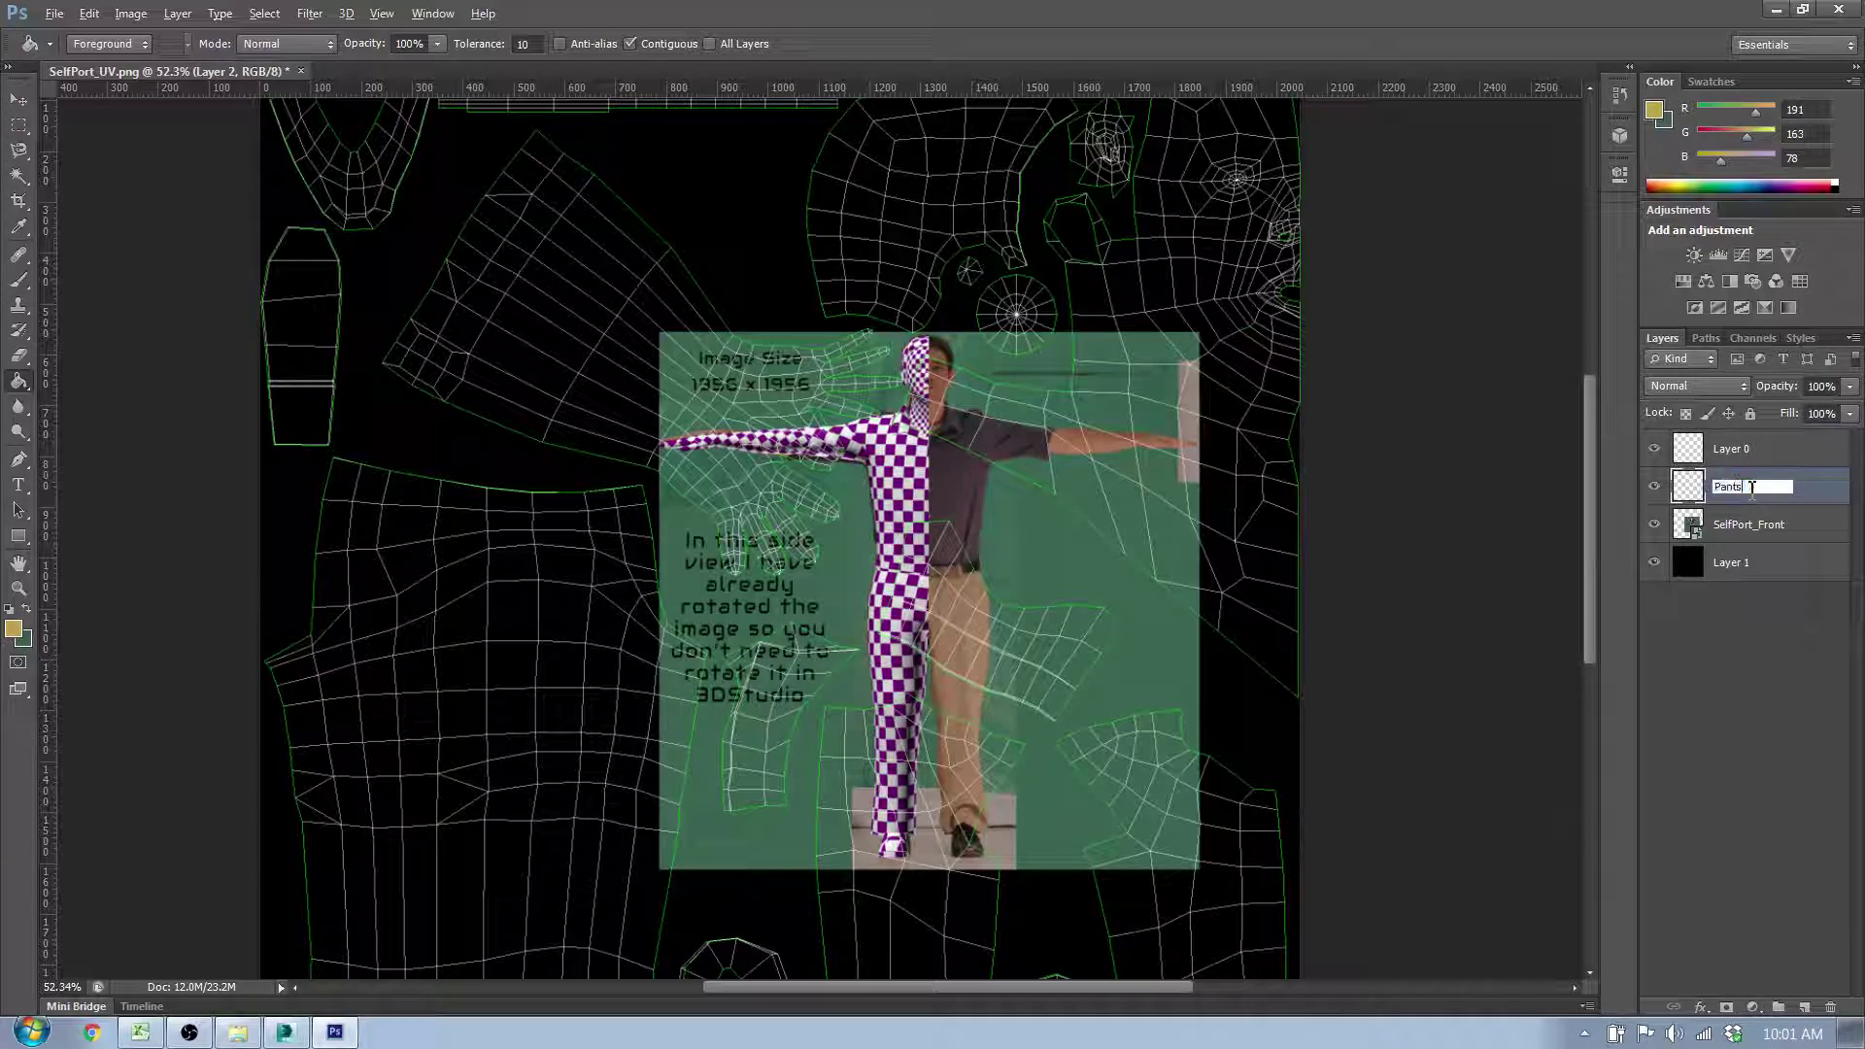
pyautogui.press('Return')
# Step: Sample the tan of the trousers in the SelfPort_Front reference photo as the foreground color (152, 118, 90)
pyautogui.click(1748, 524)
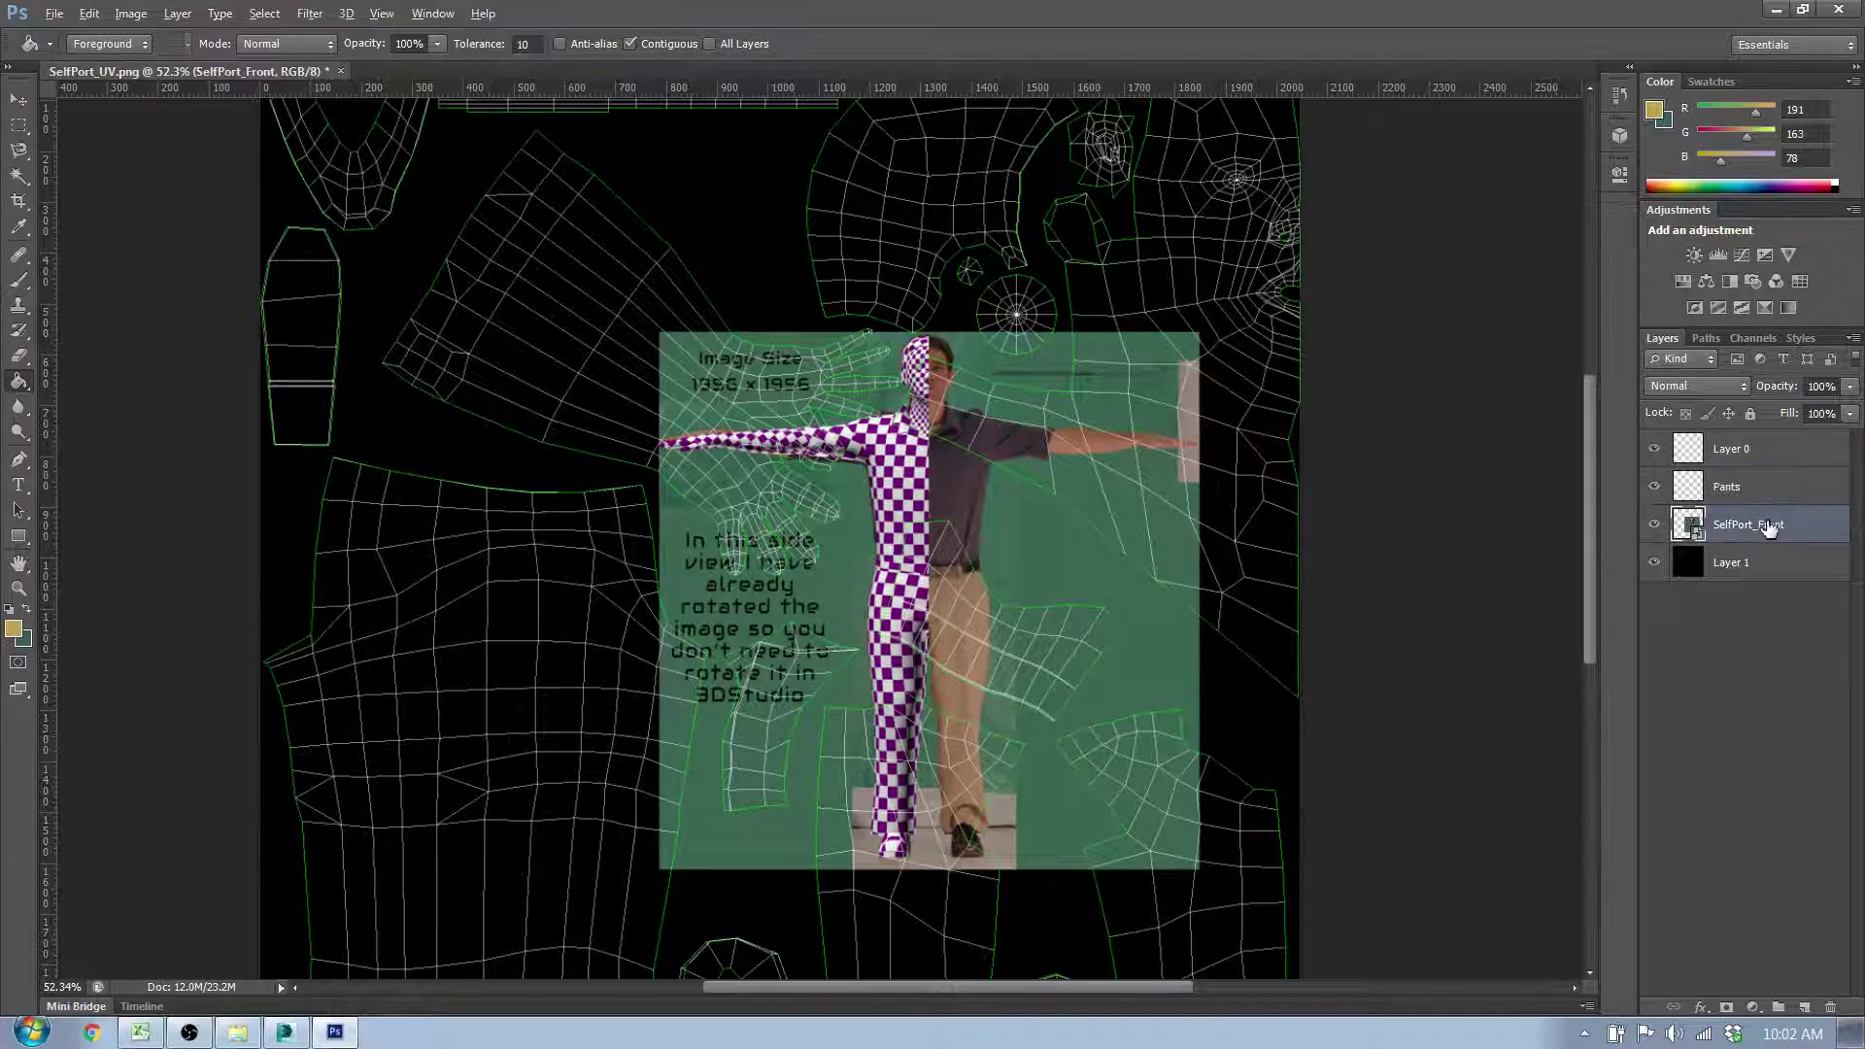
pyautogui.scroll(4, 1000, 622)
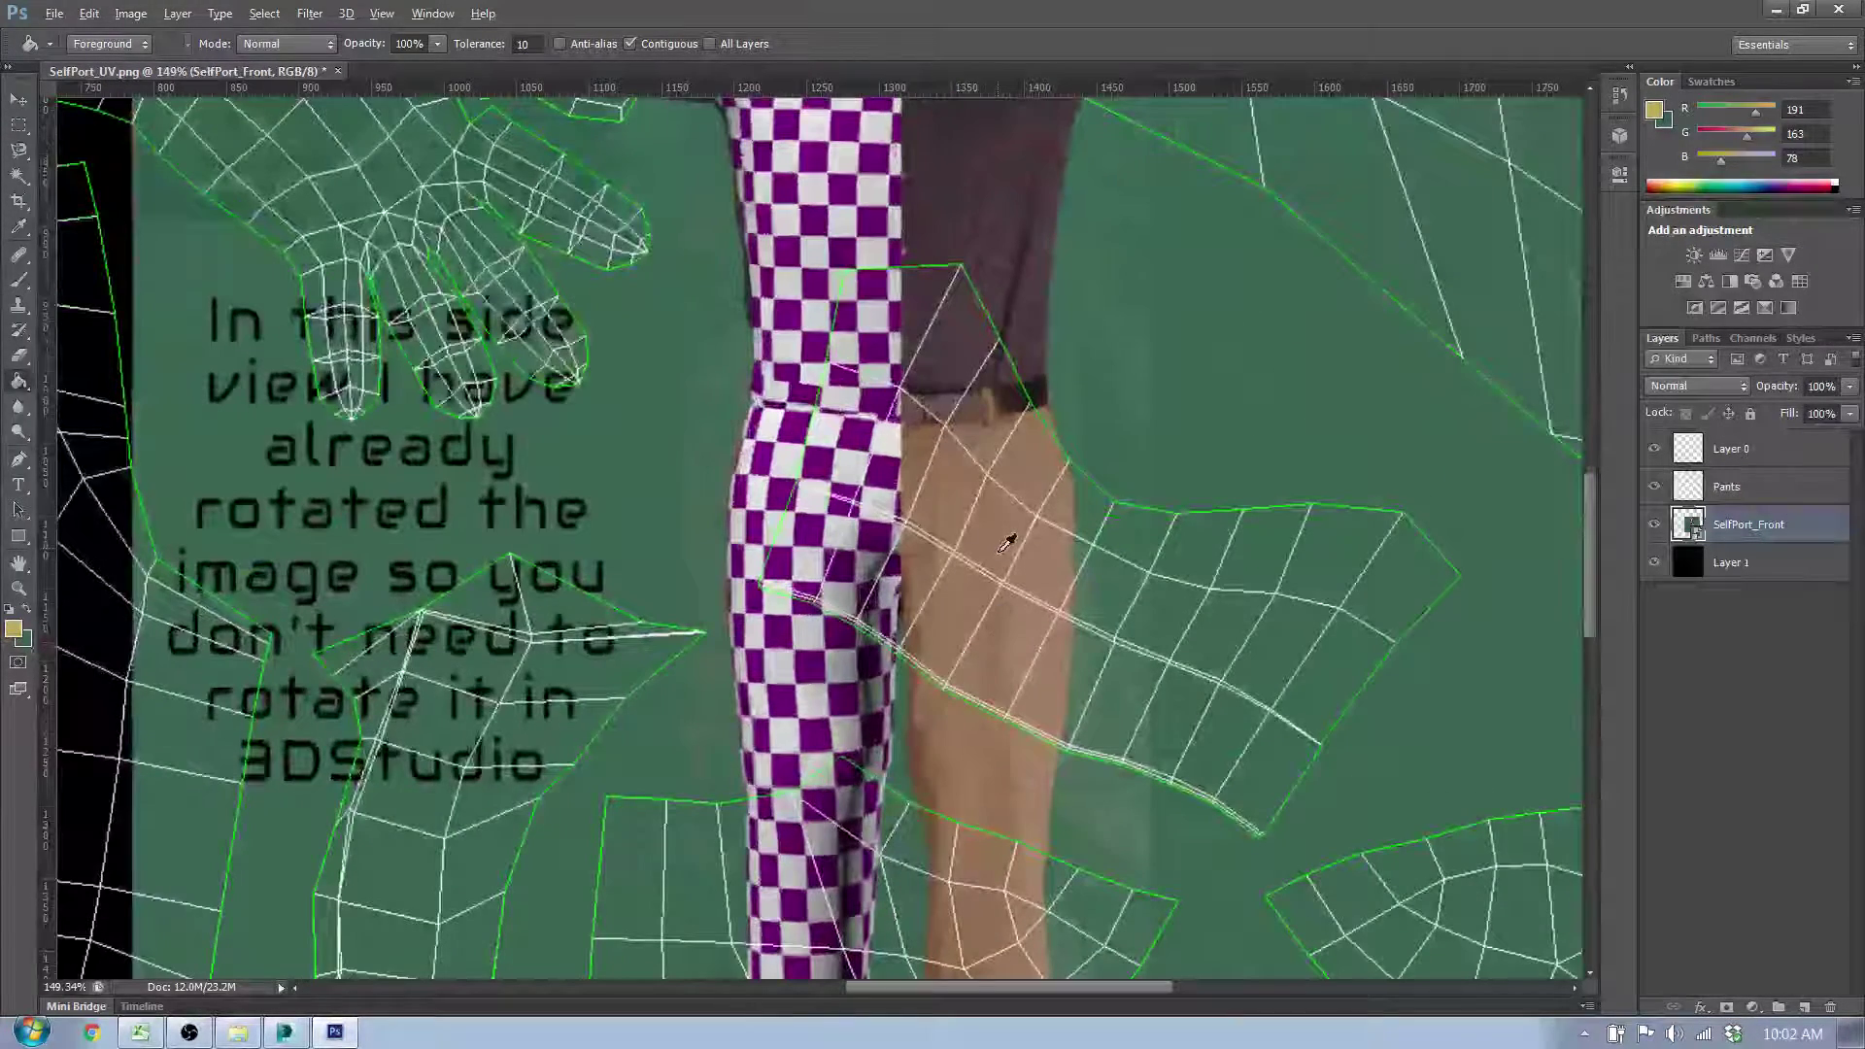
pyautogui.keyDown('alt'); pyautogui.click(1007, 533); pyautogui.keyUp('alt')
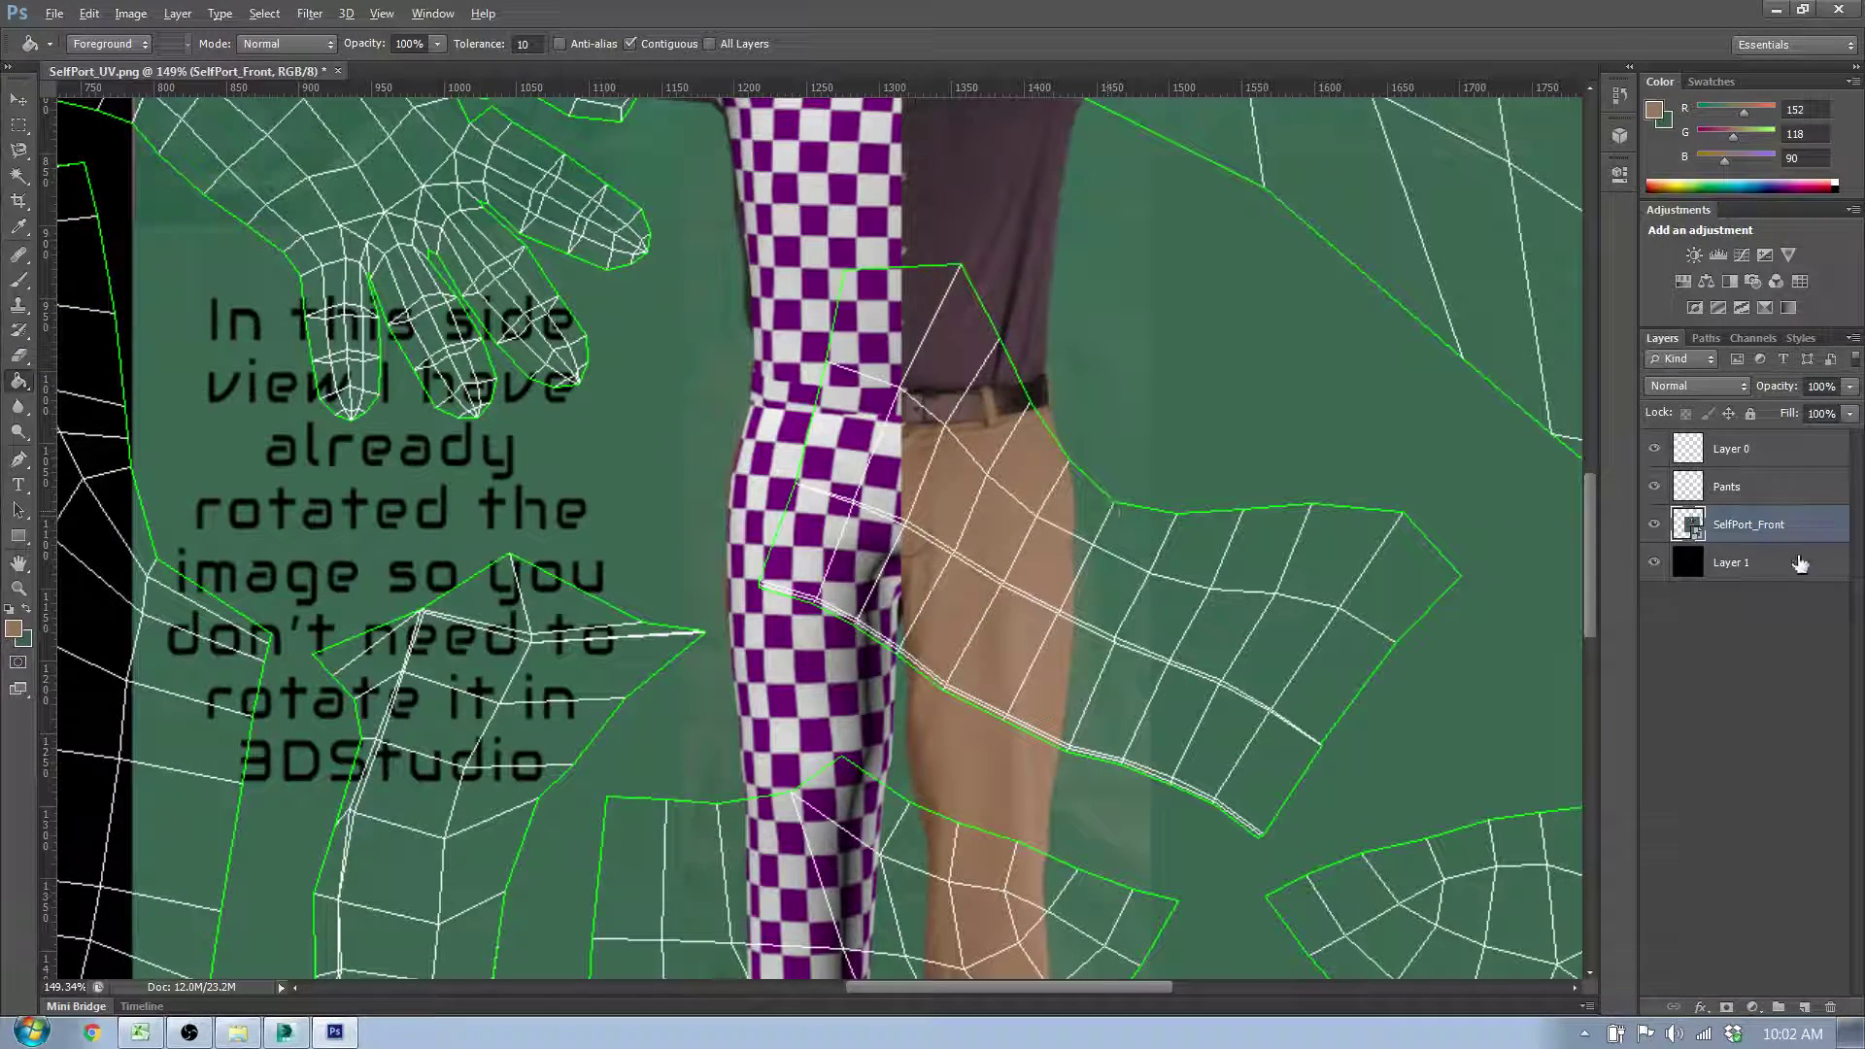
# Step: Make the Pants layer active and set up a hard round Brush enlarged to 300 px
pyautogui.click(1764, 486)
pyautogui.scroll(-5, 658, 541)
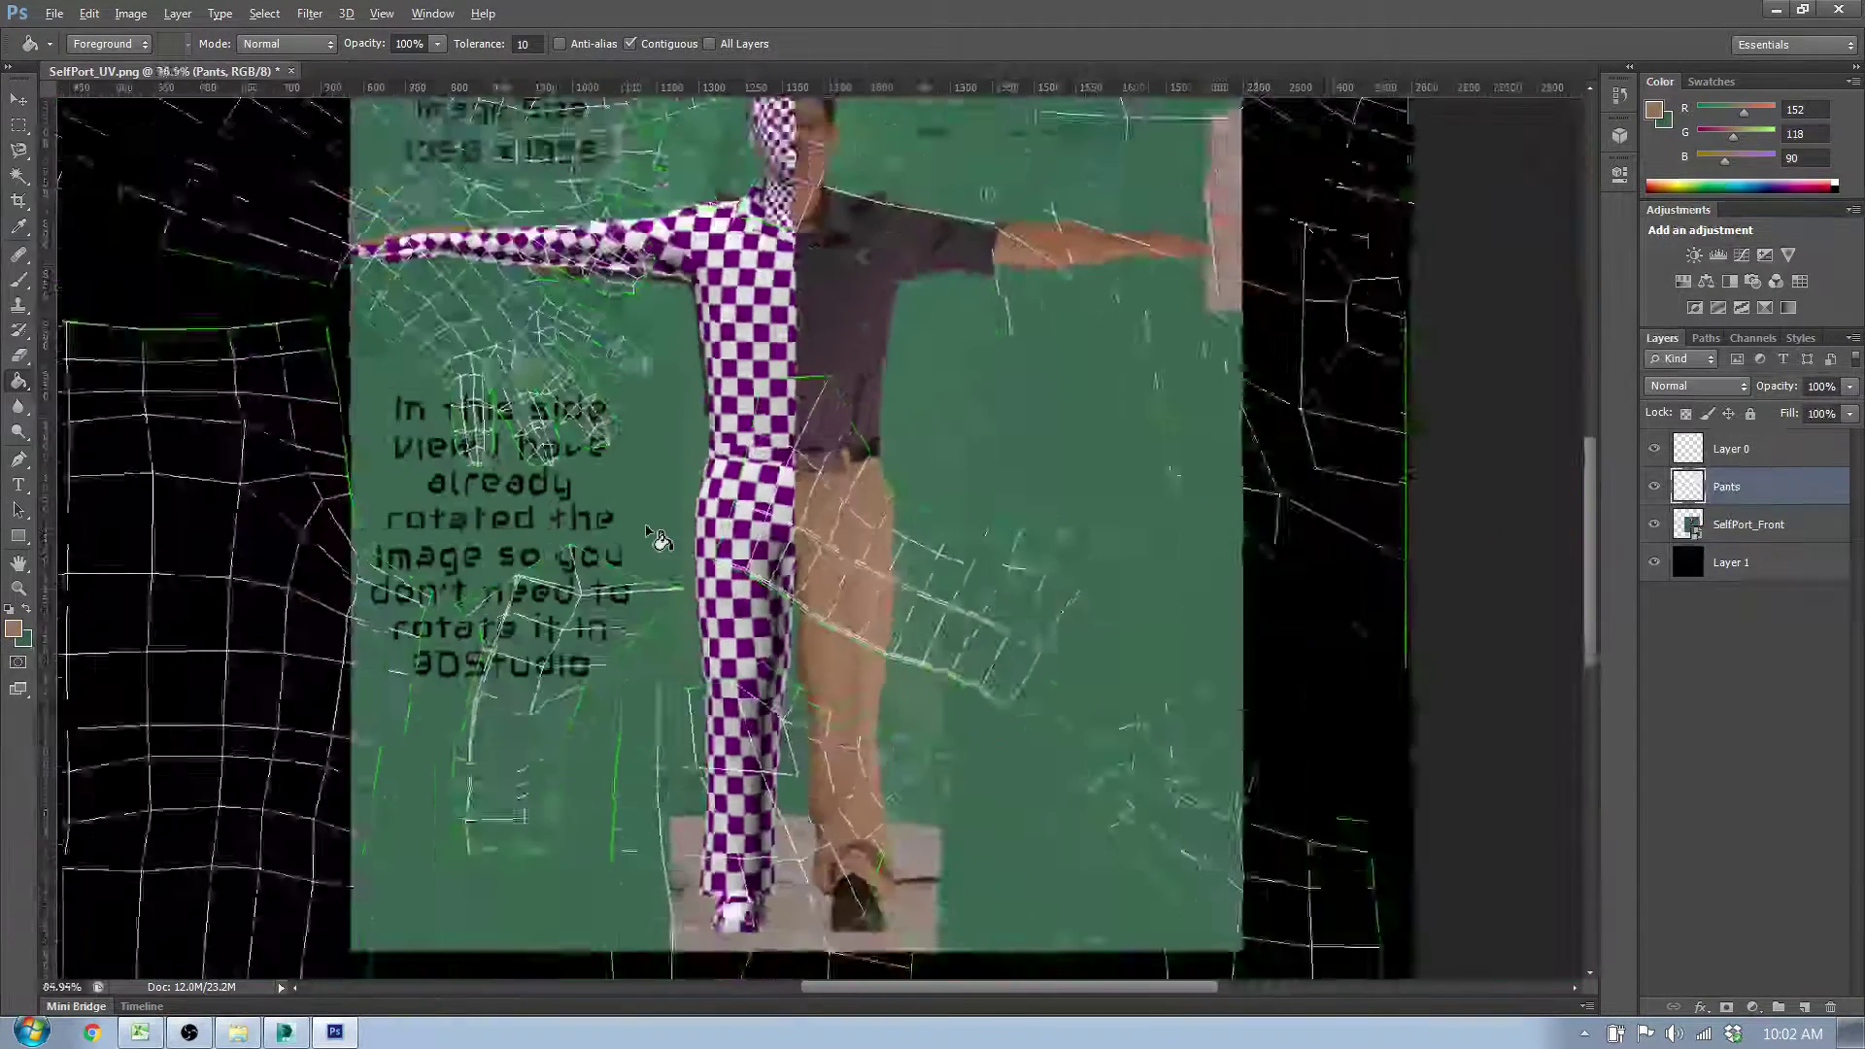
pyautogui.click(24, 284)
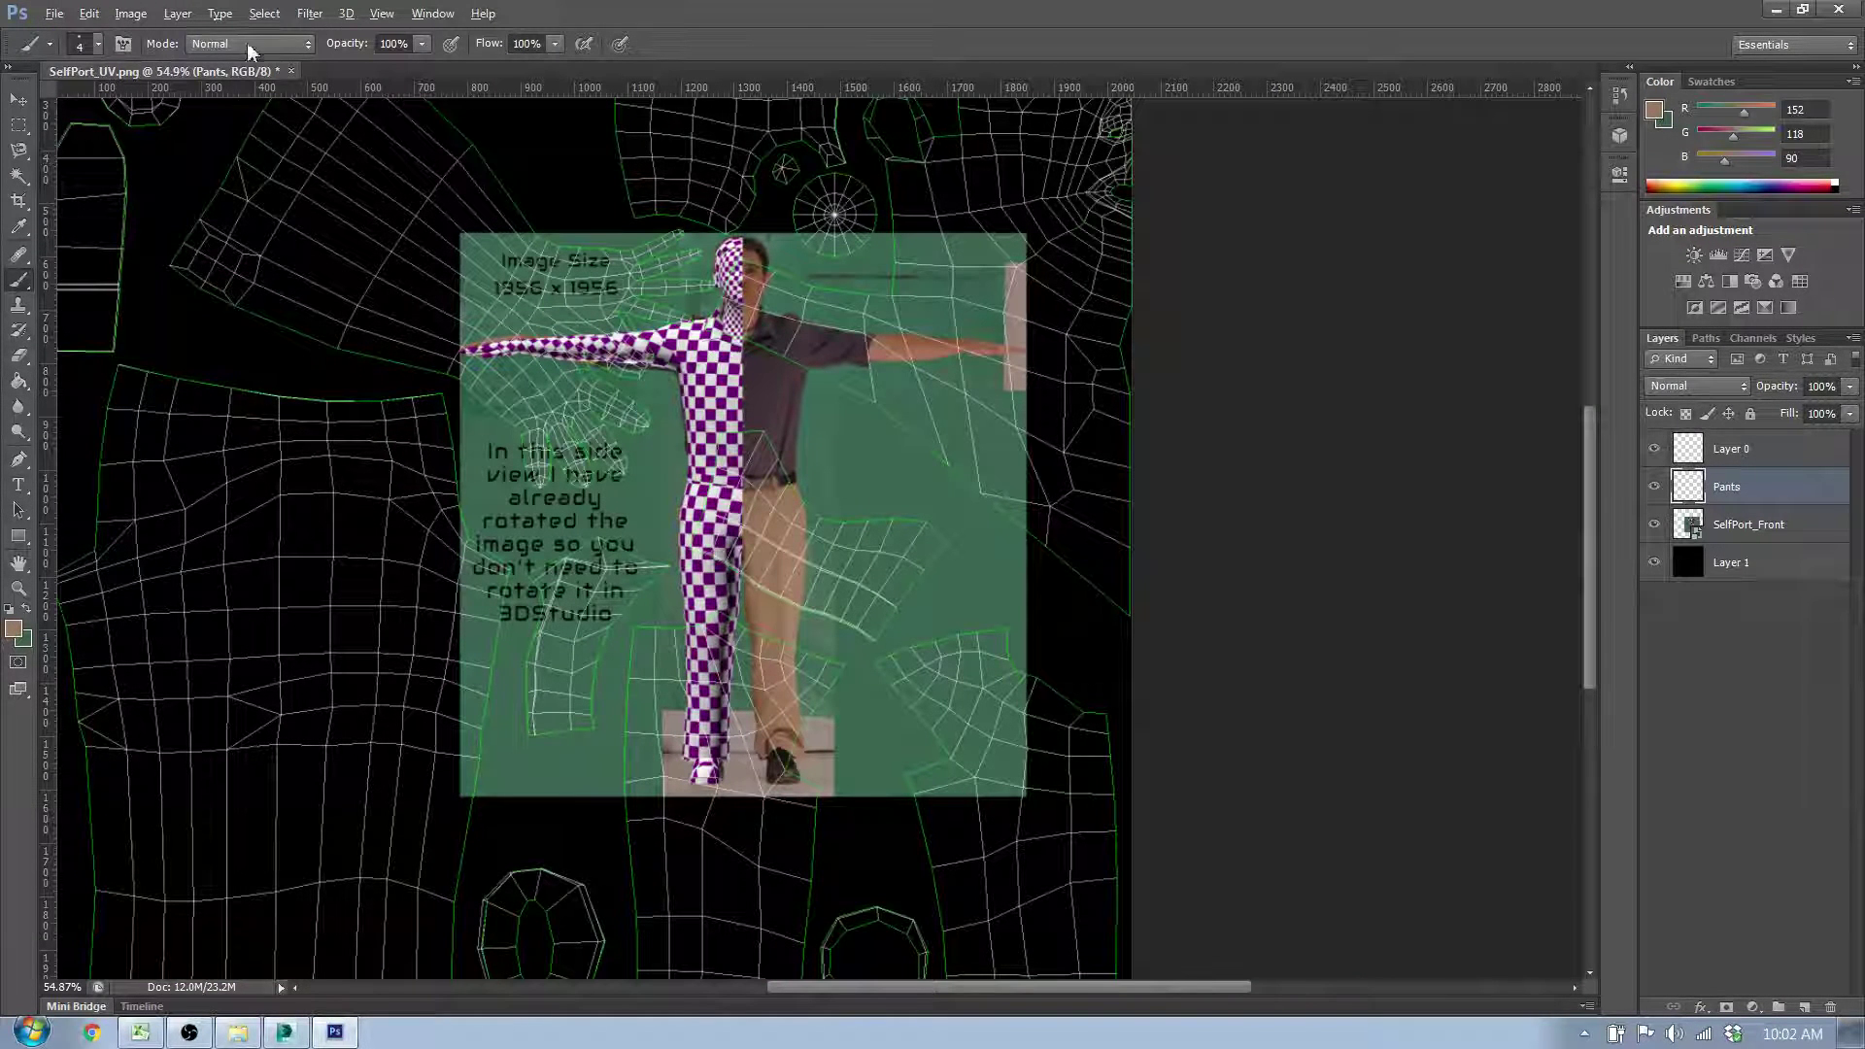
pyautogui.press('F5')
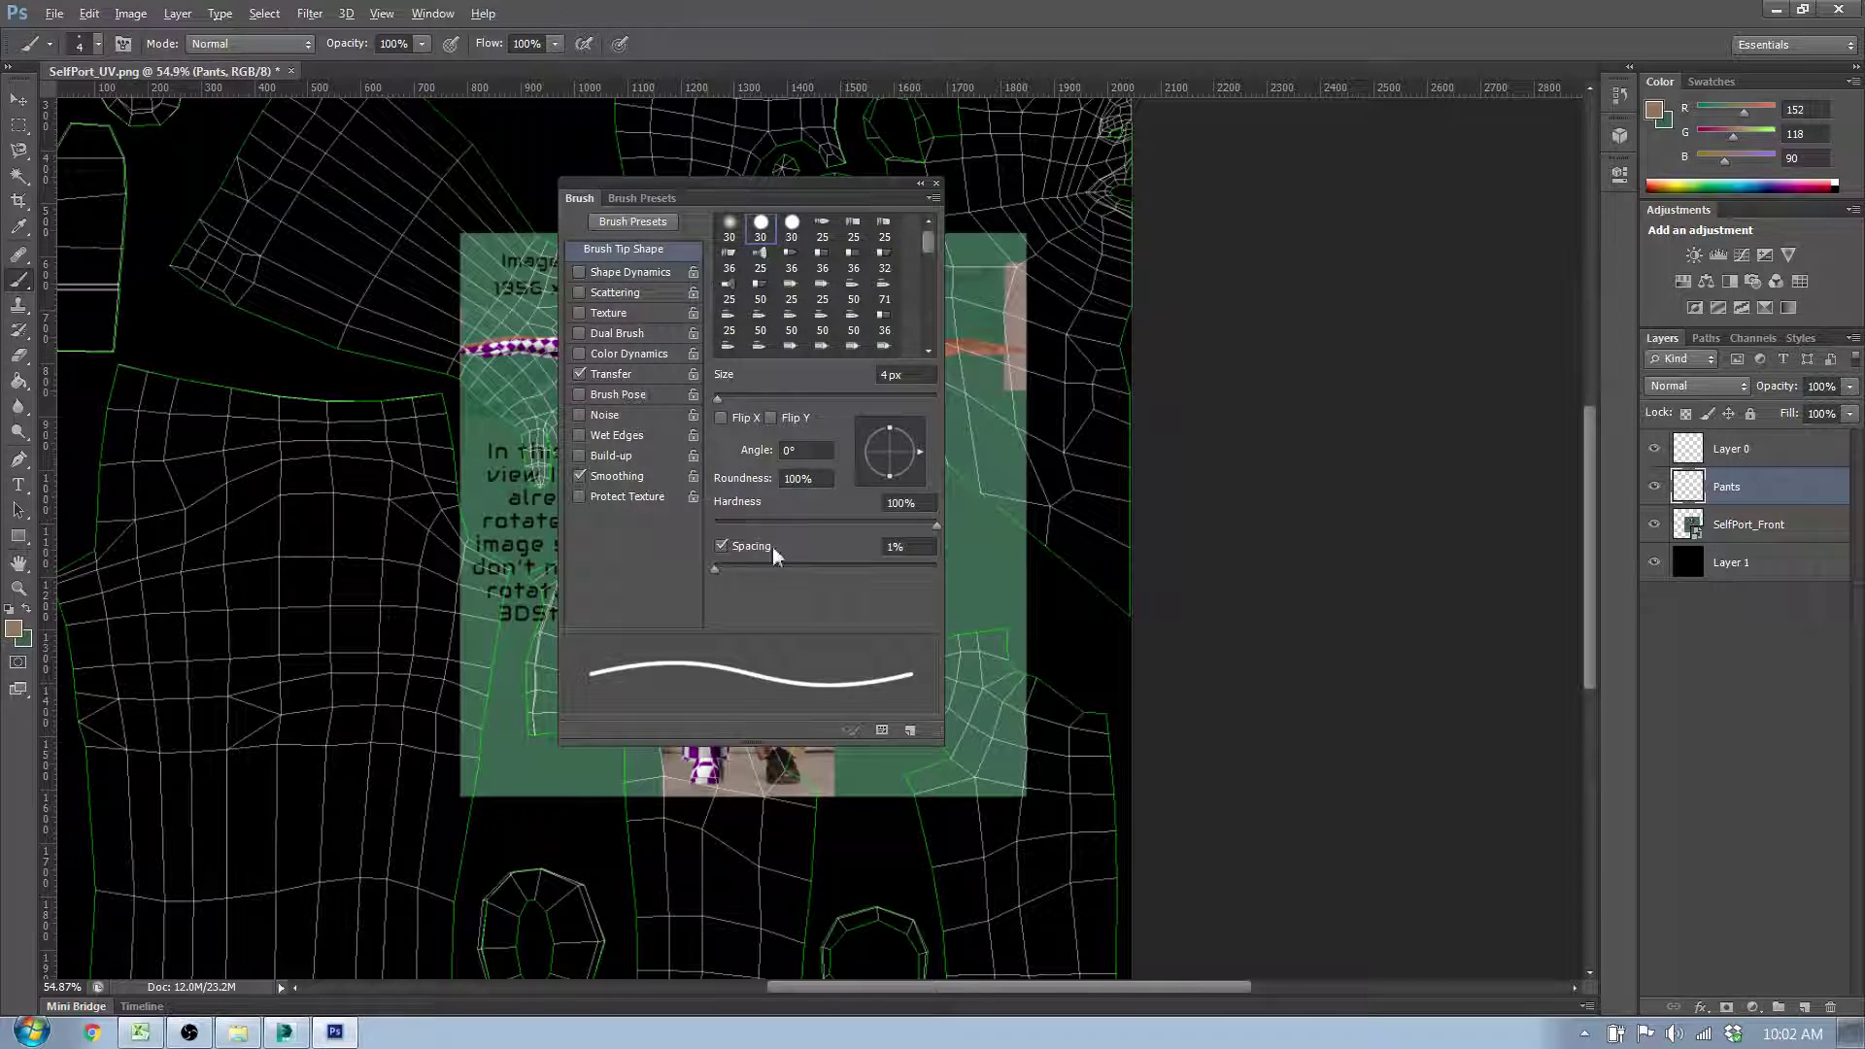
pyautogui.click(937, 182)
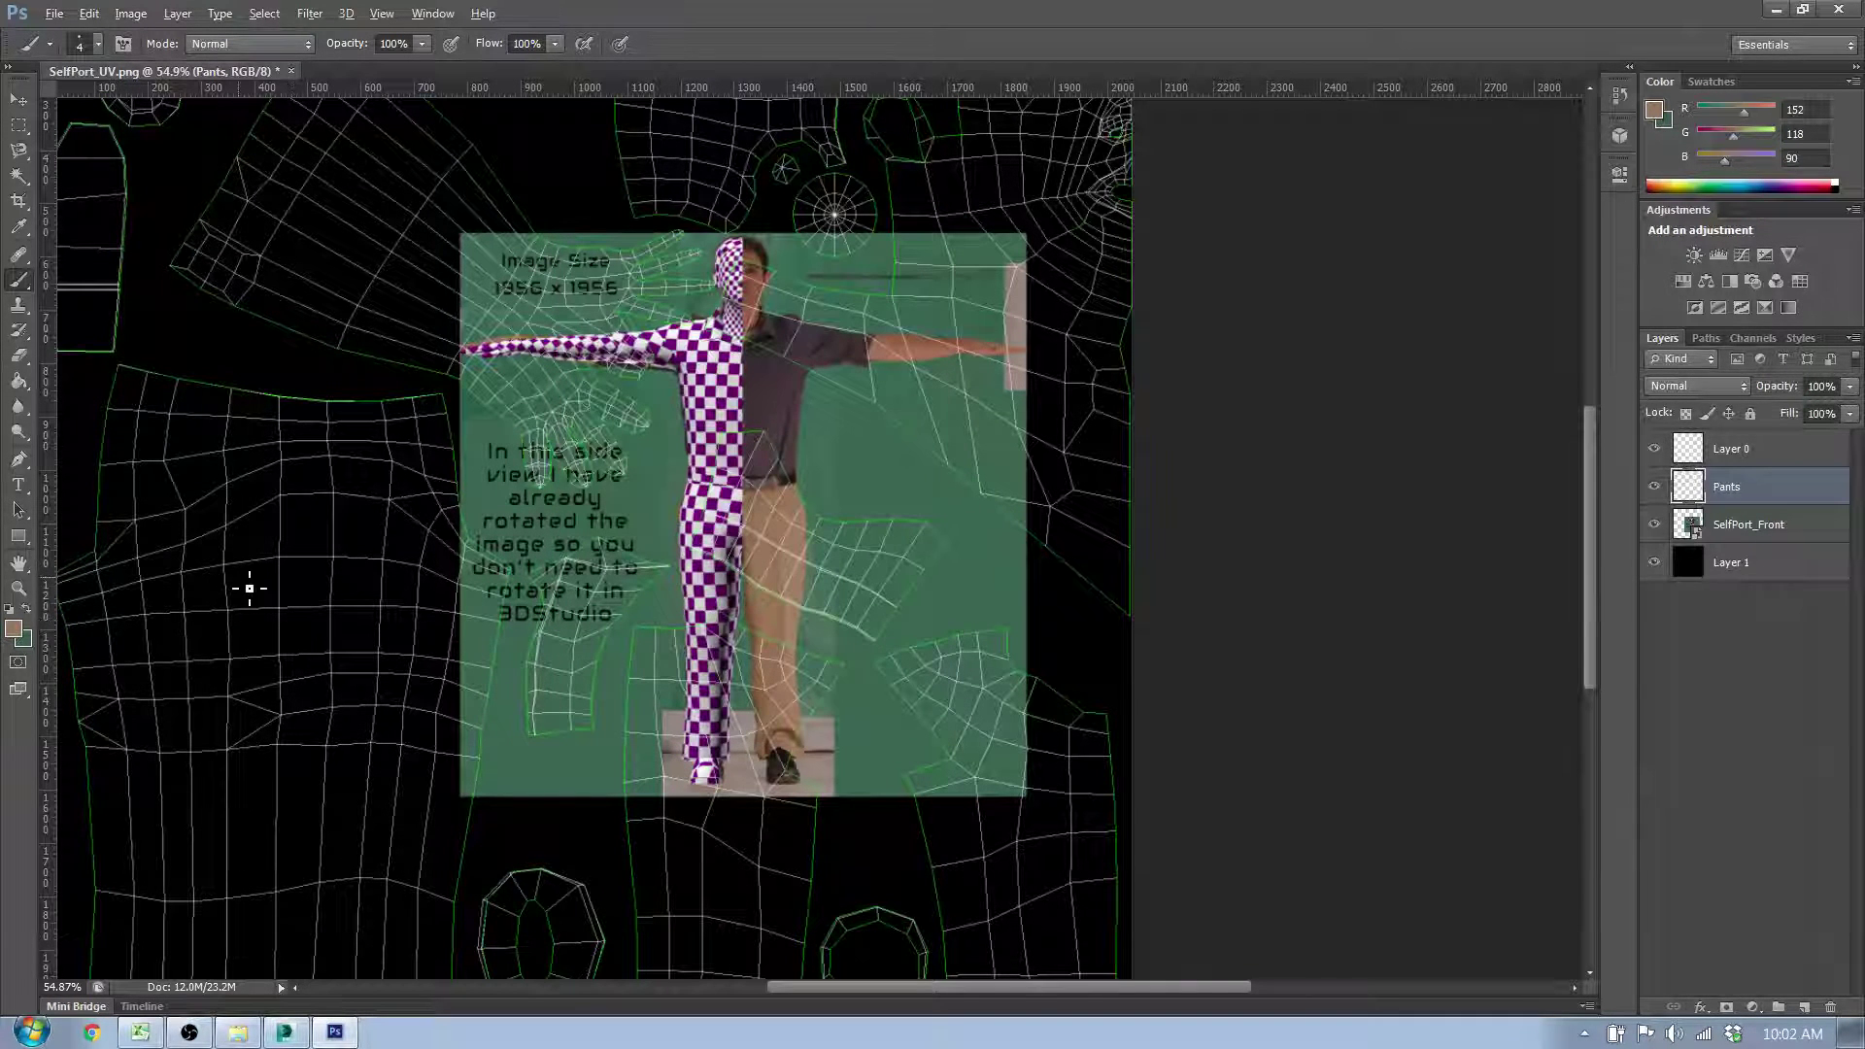
pyautogui.press(']')
pyautogui.press(']')
pyautogui.press(']')
pyautogui.press(']')
pyautogui.press(']')
pyautogui.press(']')
pyautogui.press(']')
pyautogui.press(']')
pyautogui.press(']')
pyautogui.press(']')
pyautogui.press(']')
pyautogui.press(']')
pyautogui.press(']')
pyautogui.press(']')
pyautogui.press(']')
pyautogui.press(']')
pyautogui.press(']')
pyautogui.press(']')
pyautogui.press(']')
pyautogui.press(']')
# Step: Paint tan over the large trouser UV piece and the small oval piece beside its lower end
pyautogui.moveTo(269, 614); pyautogui.dragTo(197, 548)
pyautogui.moveTo(136, 489)
pyautogui.mouseDown()
pyautogui.moveTo(116, 457)
pyautogui.moveTo(208, 374)
pyautogui.moveTo(360, 442)
pyautogui.moveTo(452, 666)
pyautogui.moveTo(364, 938)
pyautogui.mouseUp()
pyautogui.scroll(-5, 349, 777)
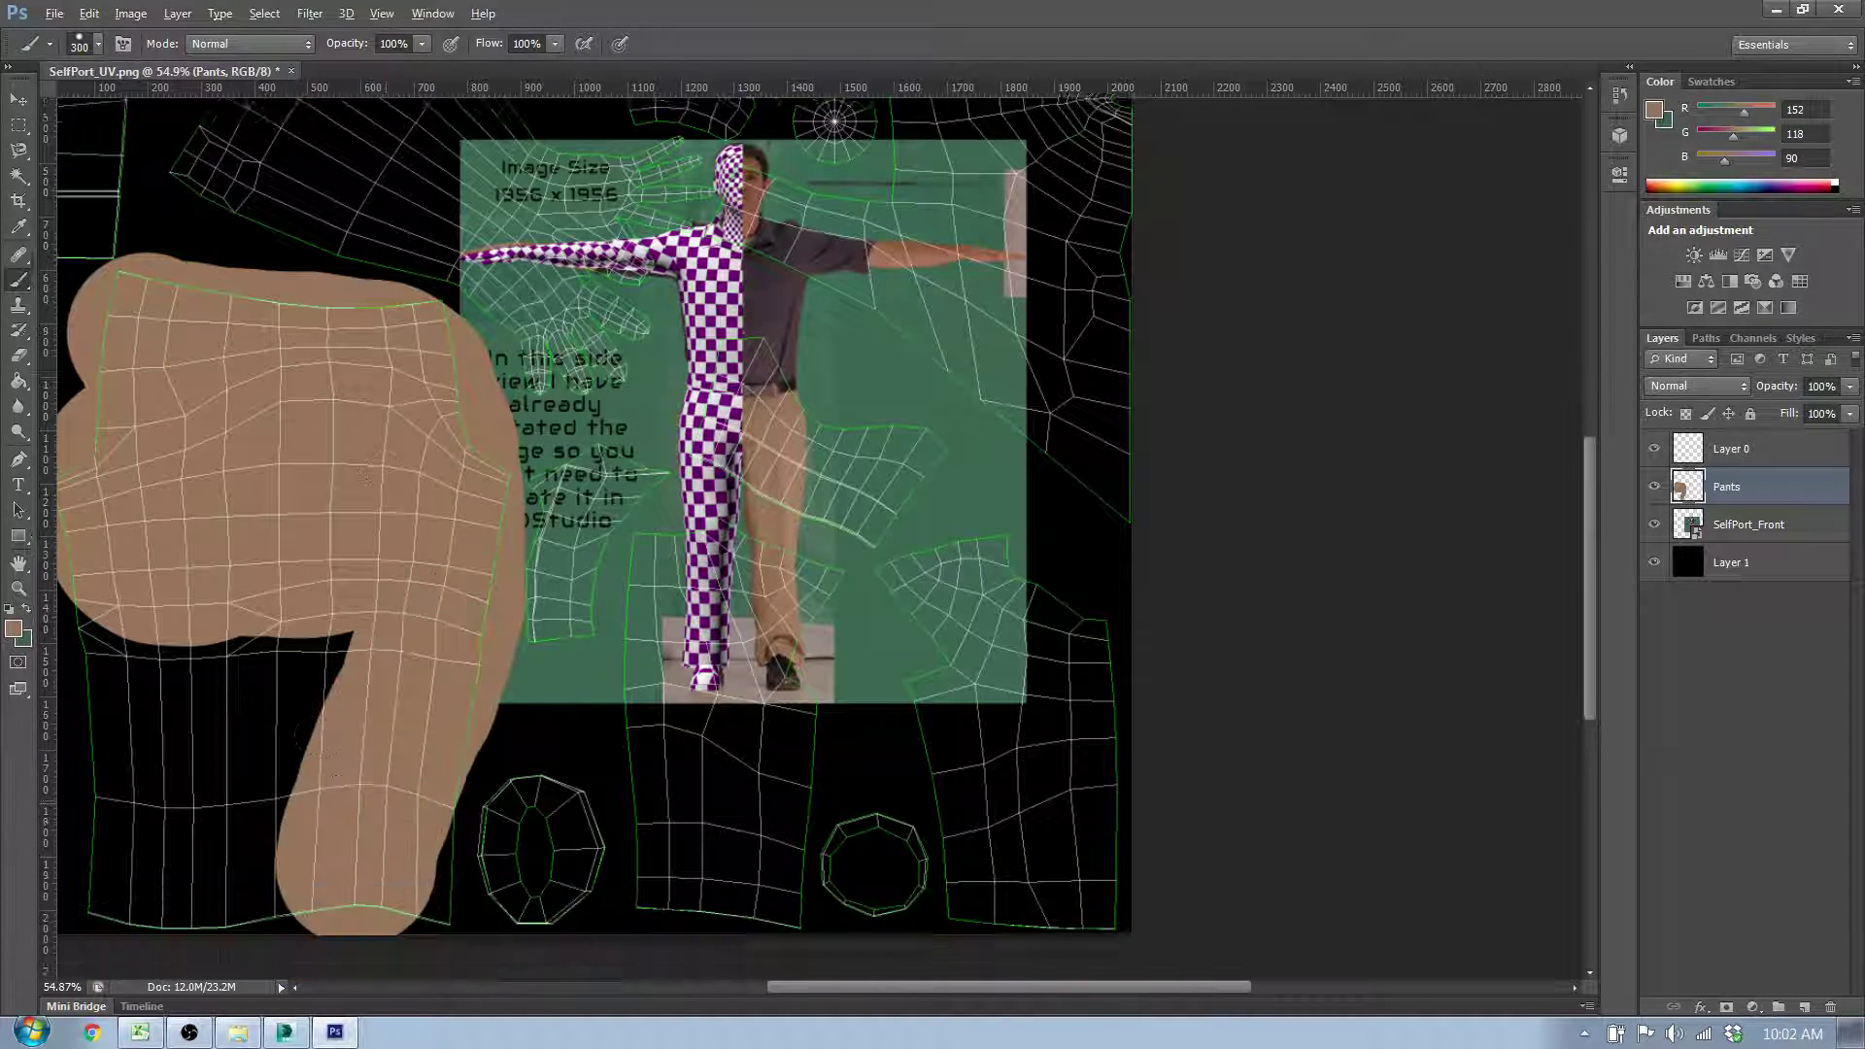
pyautogui.moveTo(335, 610)
pyautogui.mouseDown()
pyautogui.moveTo(447, 670)
pyautogui.moveTo(214, 660)
pyautogui.moveTo(126, 486)
pyautogui.mouseUp()
pyautogui.moveTo(476, 646); pyautogui.dragTo(484, 648)
pyautogui.scroll(3, 500, 556)
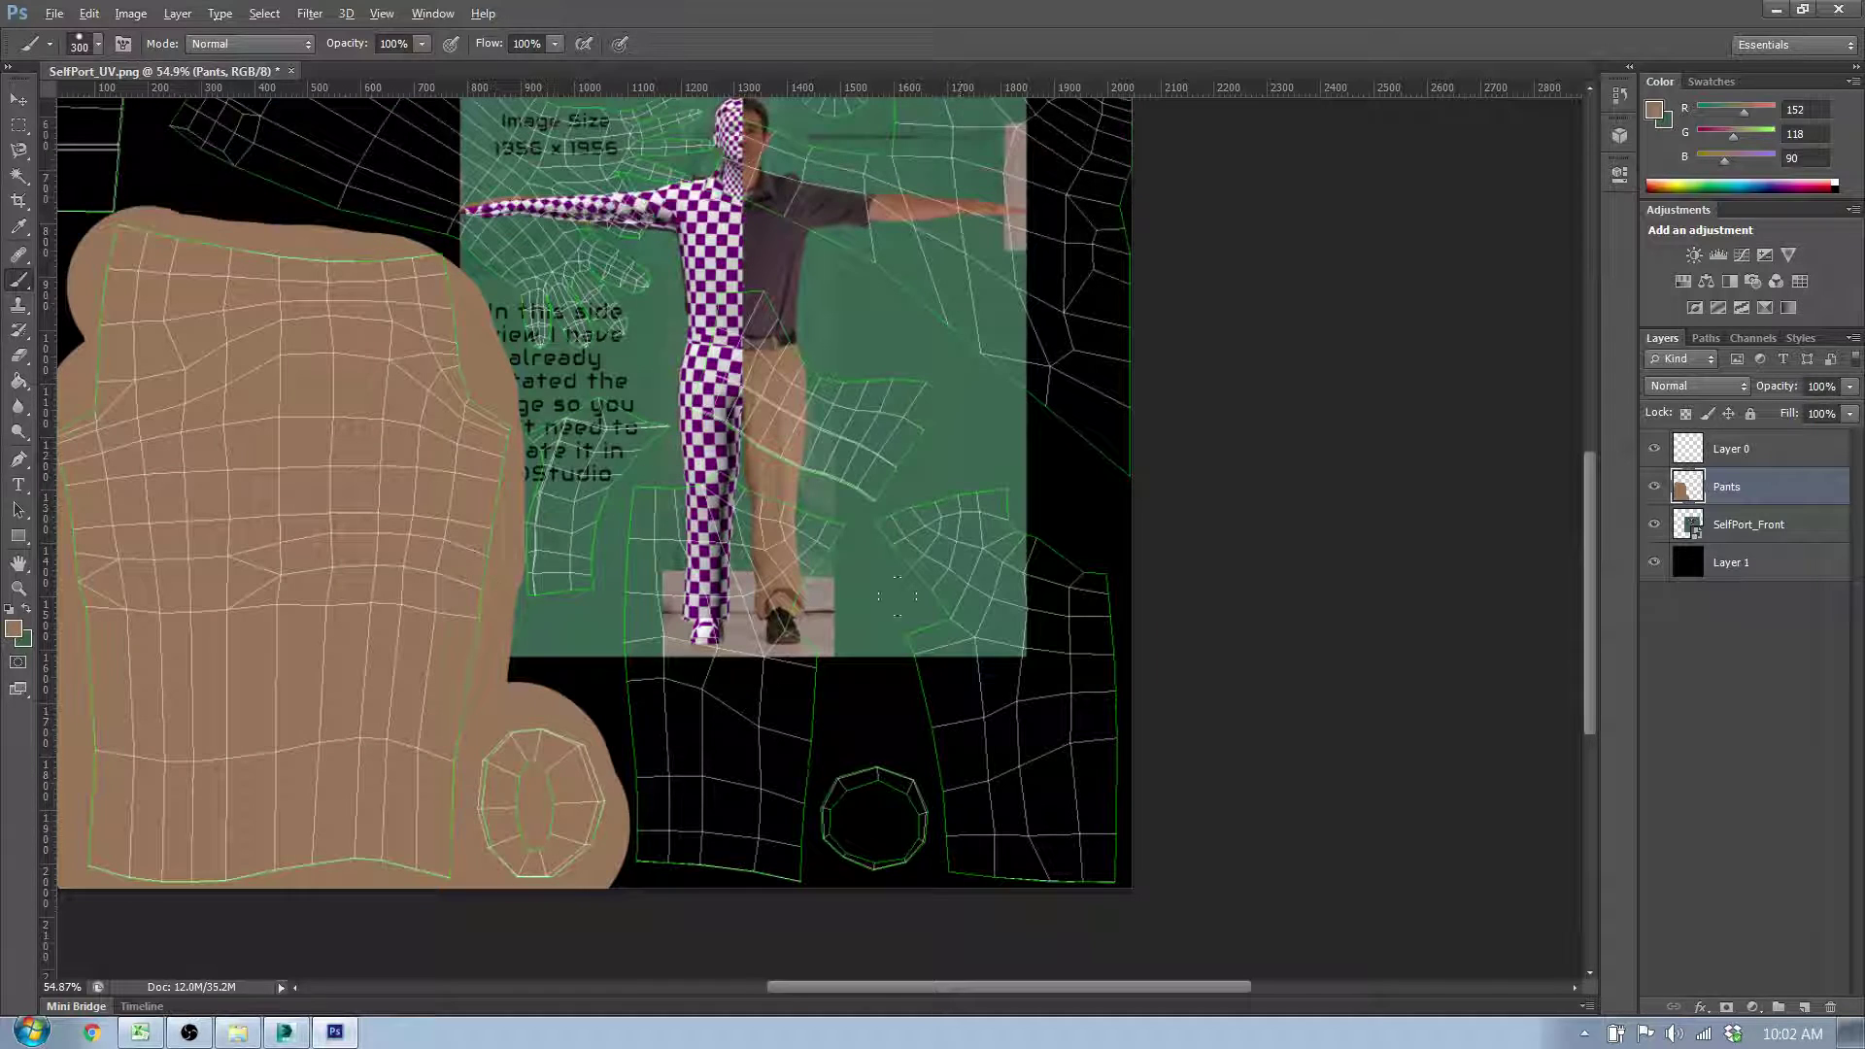
# Step: Sample the photo's dark shirt color (56, 45, 51) and add a layer named Shirt between Layer 0 and Pants
pyautogui.click(1753, 526)
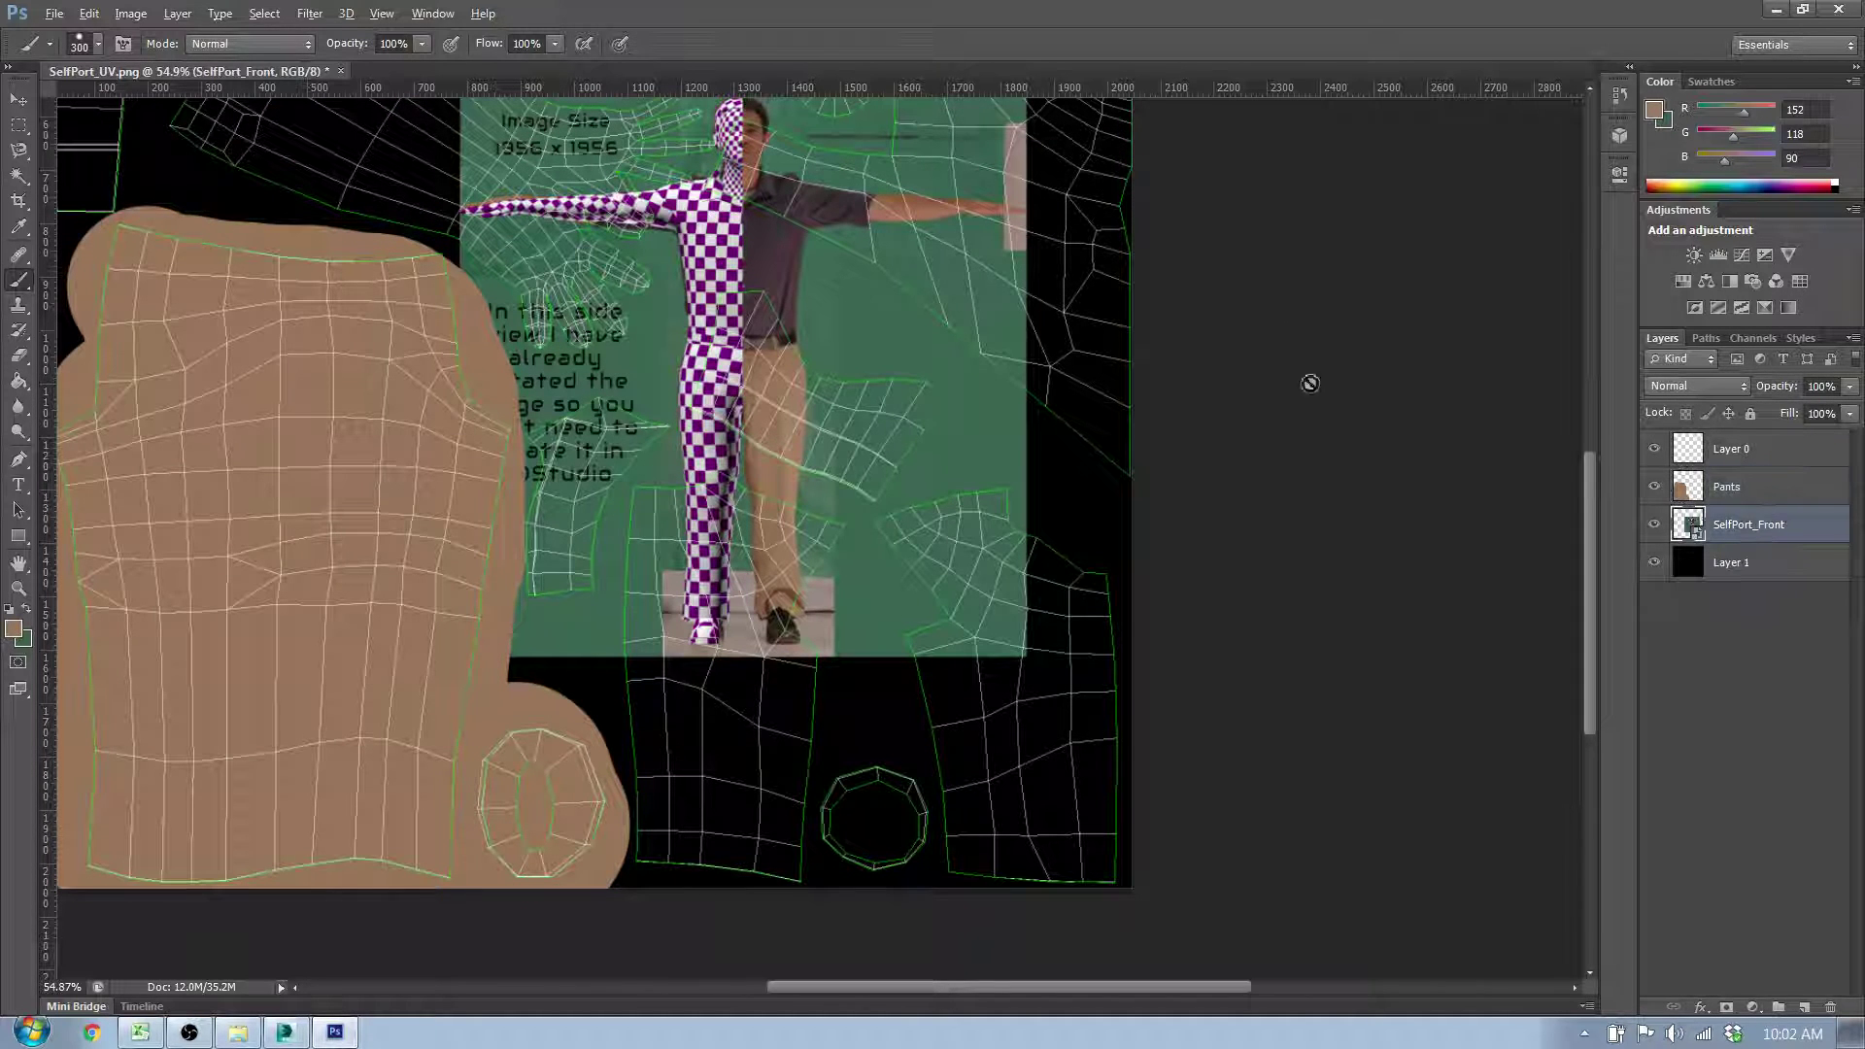
pyautogui.keyDown('alt'); pyautogui.click(765, 242); pyautogui.keyUp('alt')
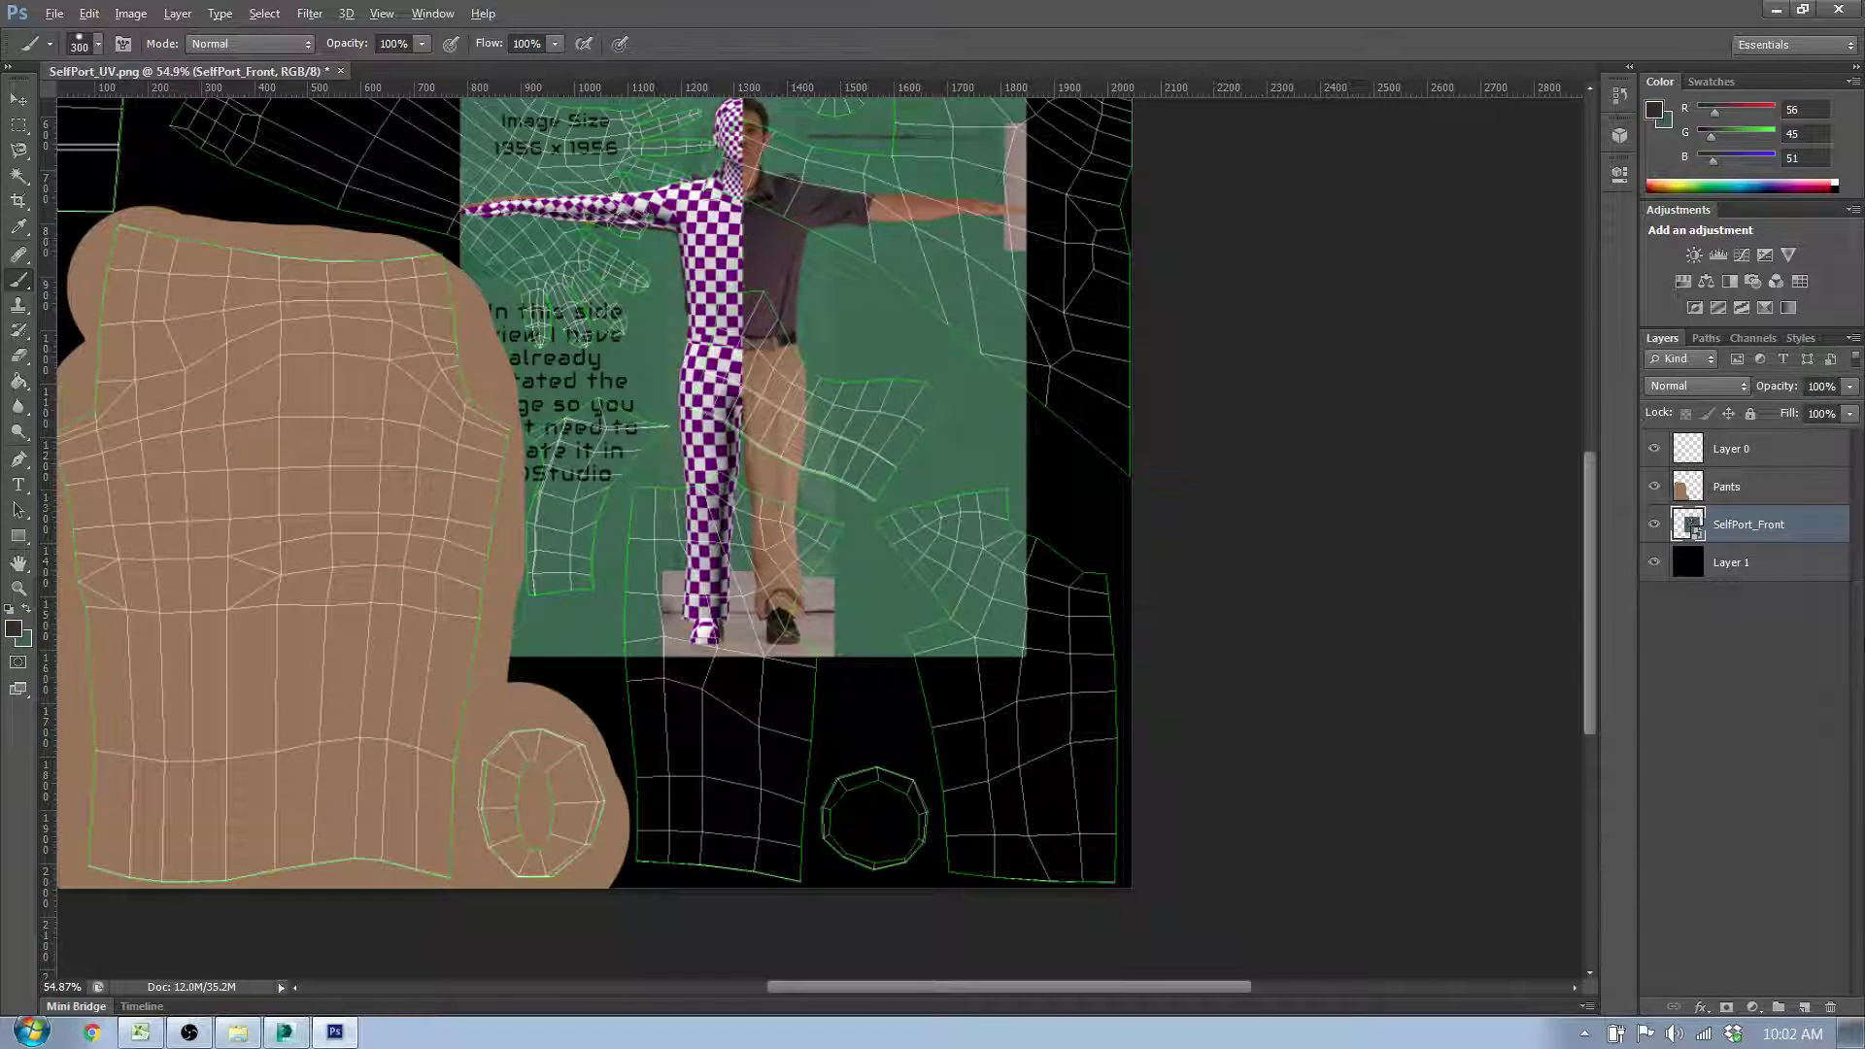
pyautogui.hotkey('ctrl', 'shift', 'alt', 'n')
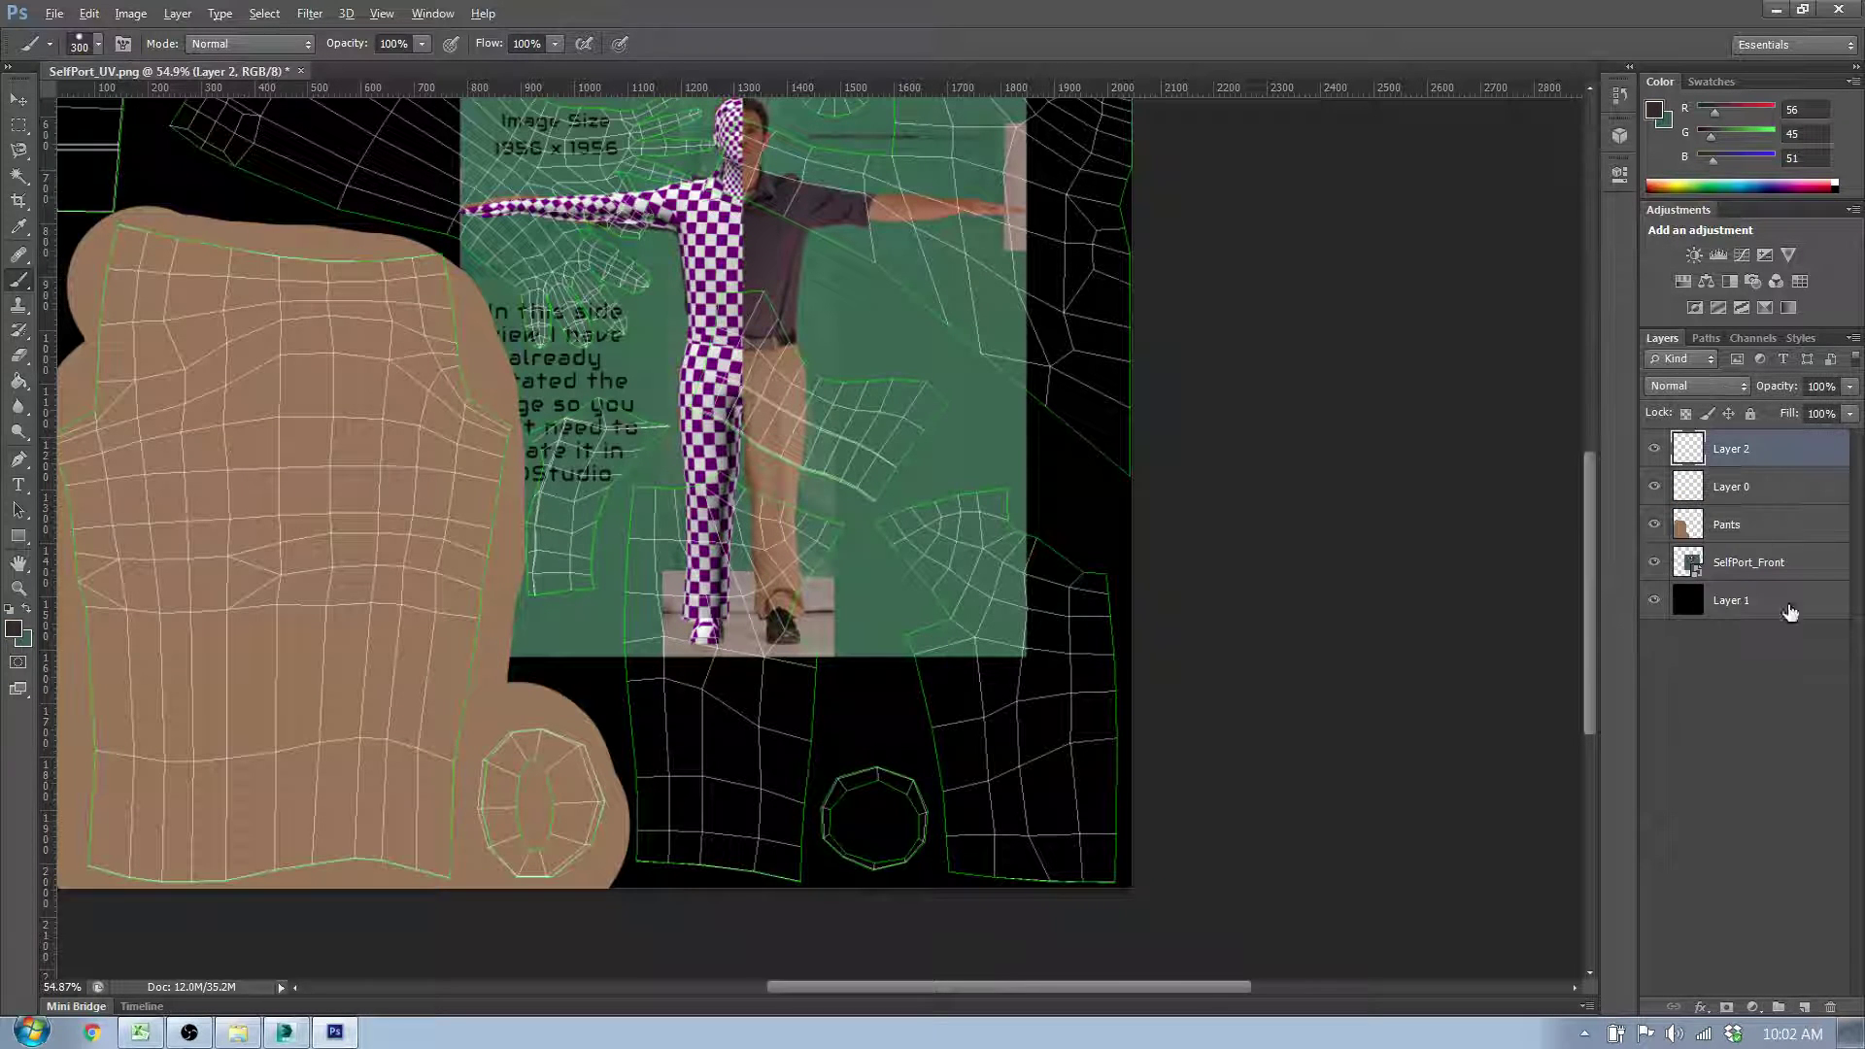
pyautogui.moveTo(1737, 458); pyautogui.dragTo(1741, 494)
pyautogui.doubleClick(1731, 486)
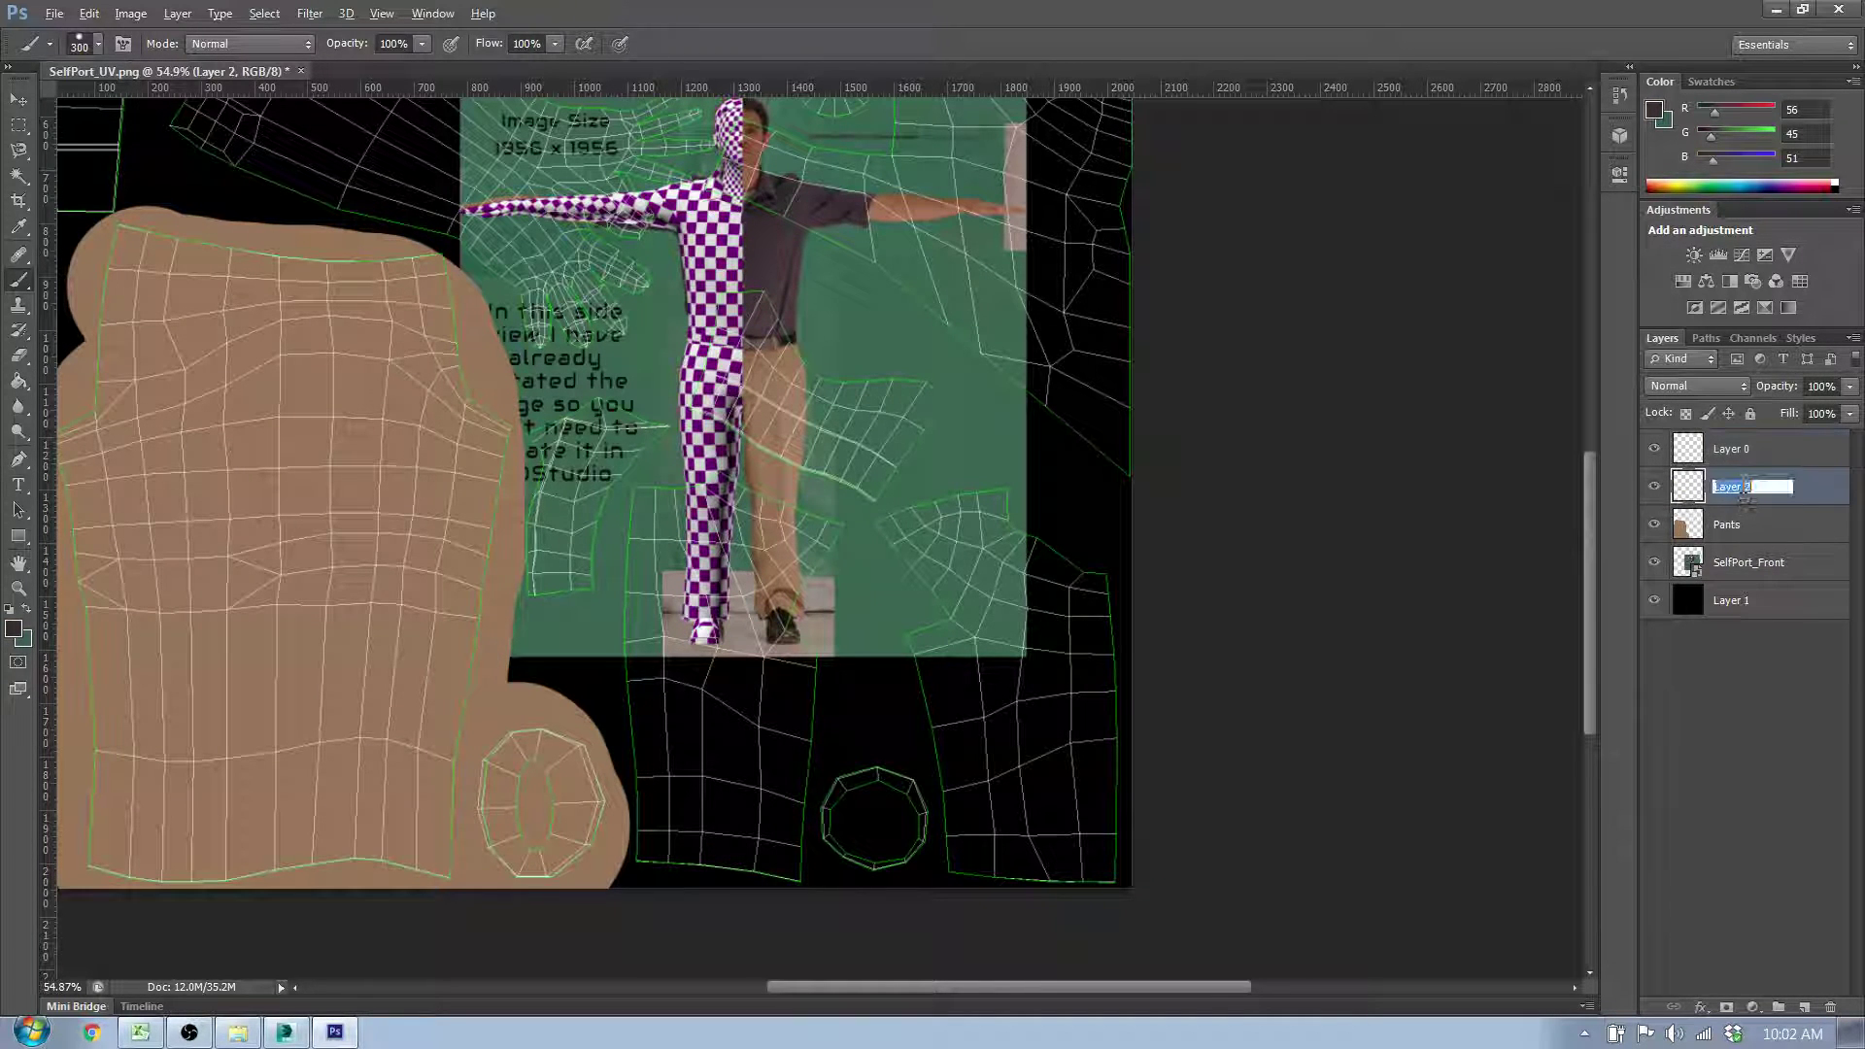
pyautogui.write('Shirt')
pyautogui.press('Return')
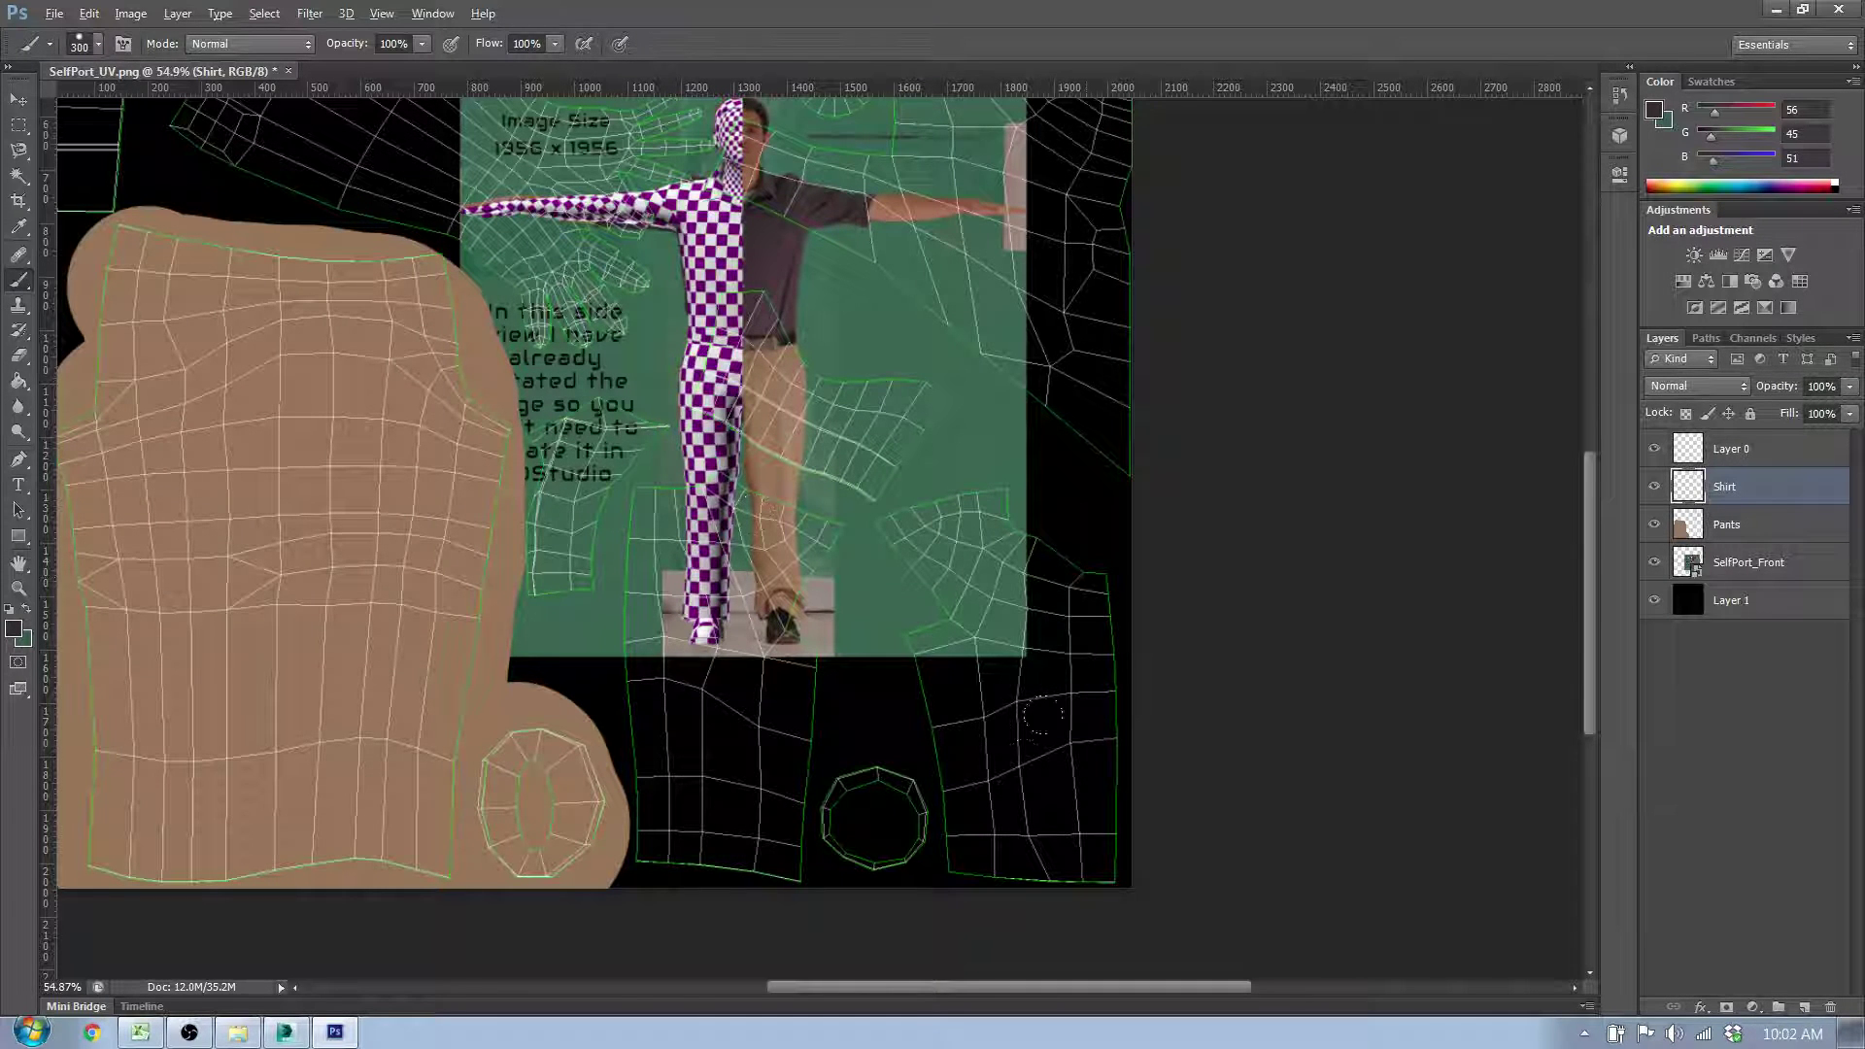
# Step: Paint the dark shirt color over the torso and sleeve UV pieces and the ring between them on the Shirt layer
pyautogui.moveTo(1041, 716)
pyautogui.mouseDown()
pyautogui.moveTo(1020, 758)
pyautogui.moveTo(952, 583)
pyautogui.moveTo(777, 660)
pyautogui.moveTo(670, 593)
pyautogui.mouseUp()
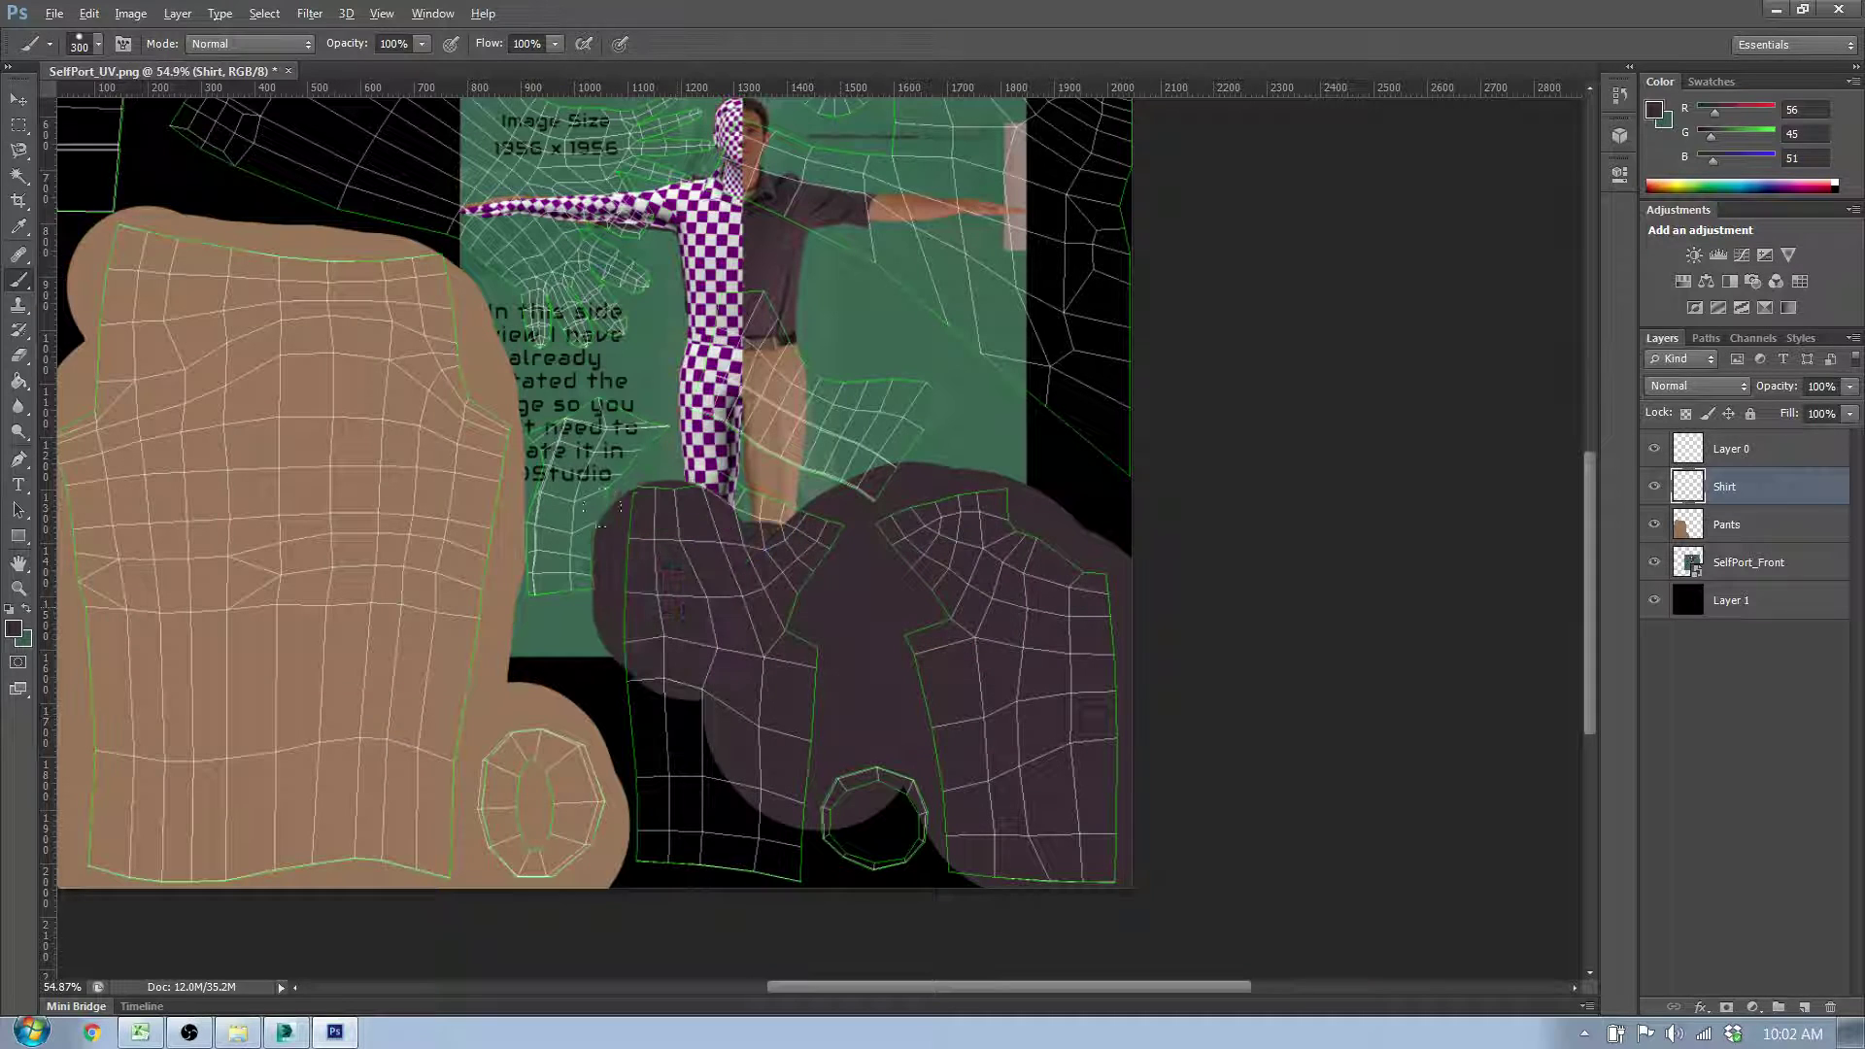
pyautogui.moveTo(602, 510)
pyautogui.mouseDown()
pyautogui.moveTo(631, 791)
pyautogui.moveTo(777, 809)
pyautogui.mouseUp()
pyautogui.moveTo(901, 689)
pyautogui.mouseDown()
pyautogui.moveTo(898, 481)
pyautogui.moveTo(850, 374)
pyautogui.moveTo(797, 383)
pyautogui.moveTo(675, 282)
pyautogui.moveTo(699, 330)
pyautogui.moveTo(820, 408)
pyautogui.moveTo(733, 452)
pyautogui.moveTo(792, 452)
pyautogui.moveTo(670, 384)
pyautogui.moveTo(583, 422)
pyautogui.moveTo(516, 393)
pyautogui.moveTo(525, 500)
pyautogui.mouseUp()
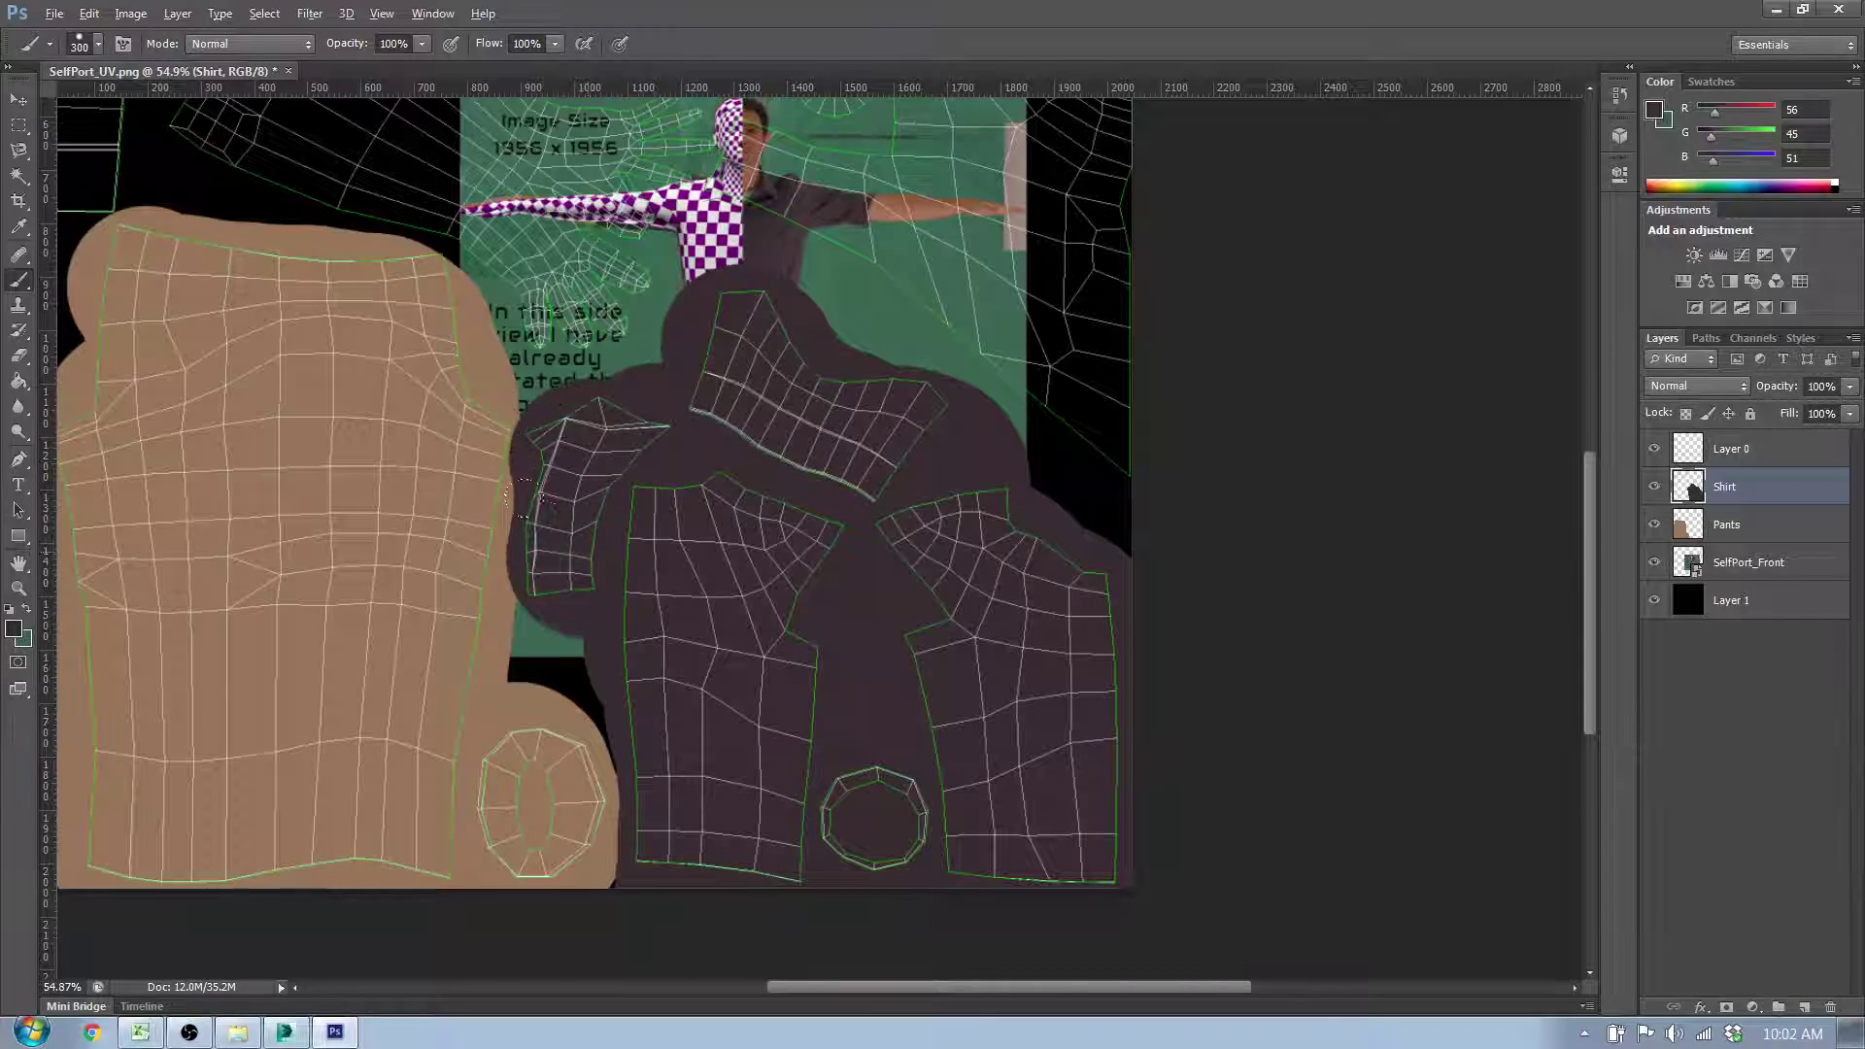
# Step: Sample the skin color from the photo's forearm (150, 100, 70) and add a layer named Skin above Shirt
pyautogui.scroll(2, 1064, 361)
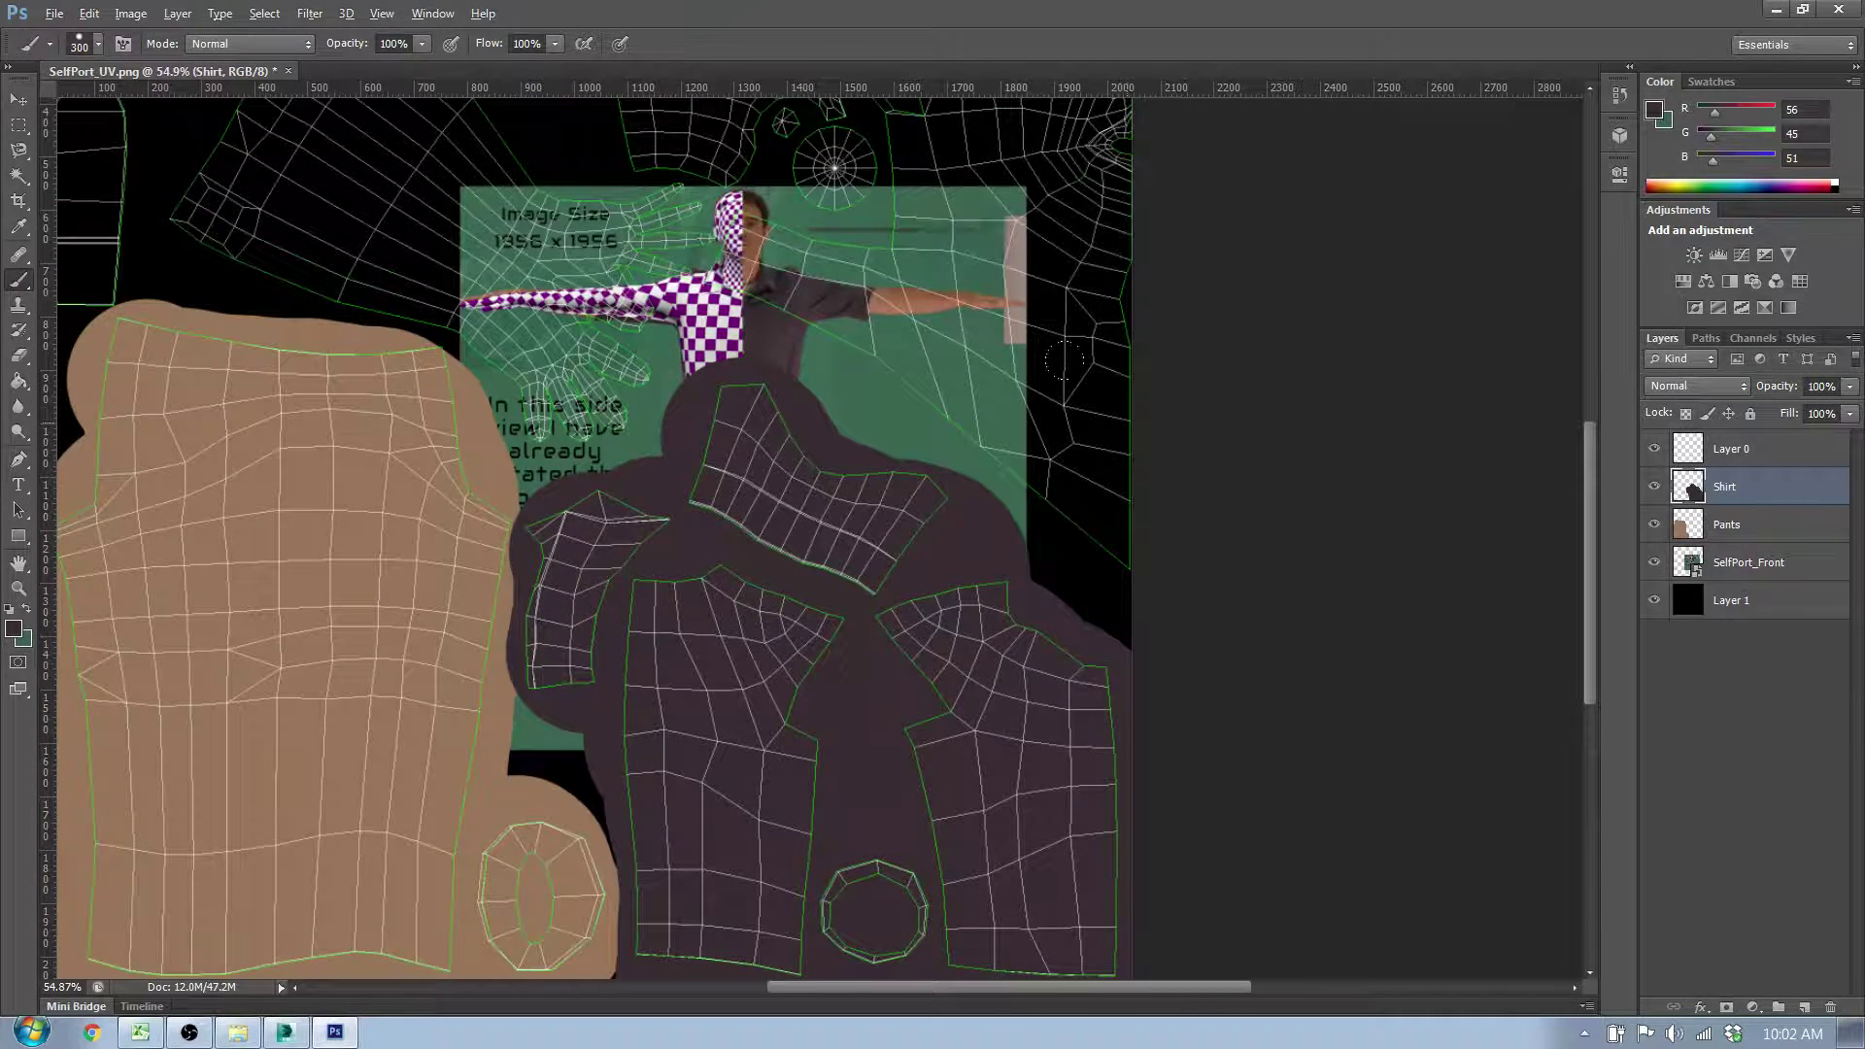
pyautogui.scroll(5, 895, 376)
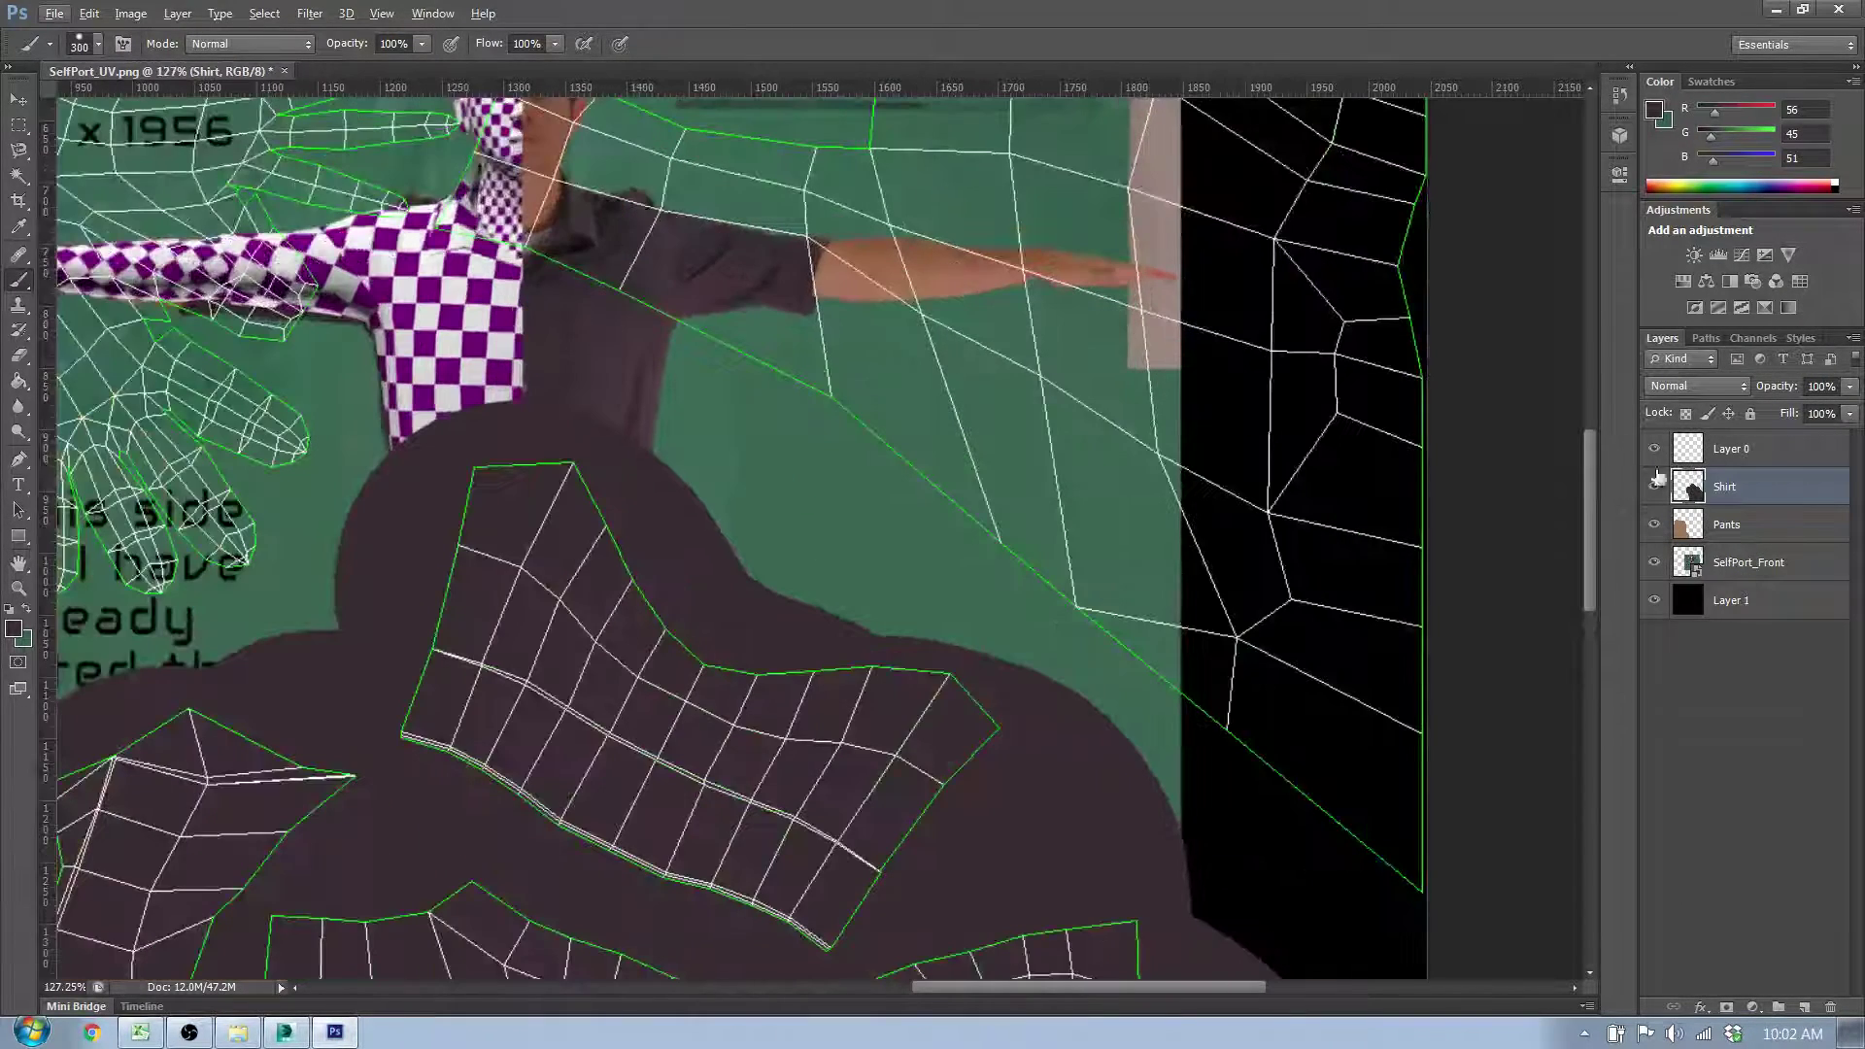
pyautogui.keyDown('alt'); pyautogui.click(942, 262); pyautogui.keyUp('alt')
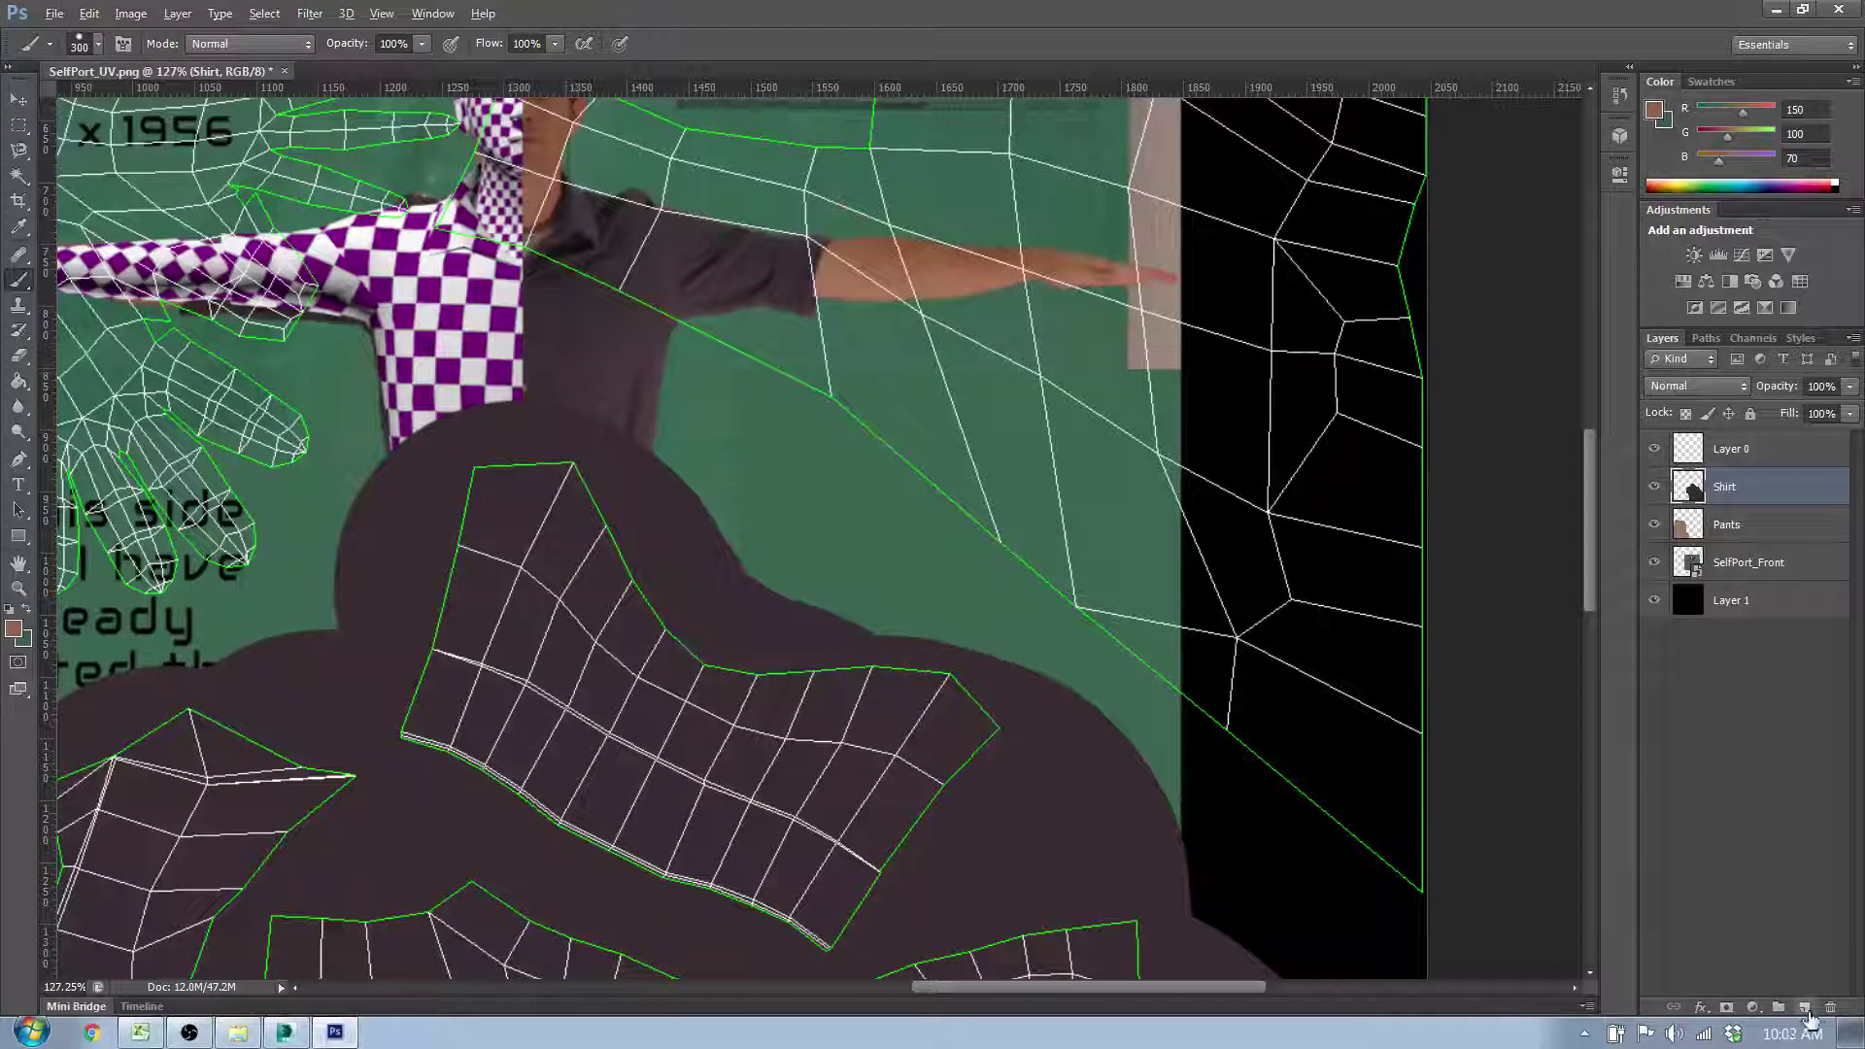
pyautogui.click(1804, 1009)
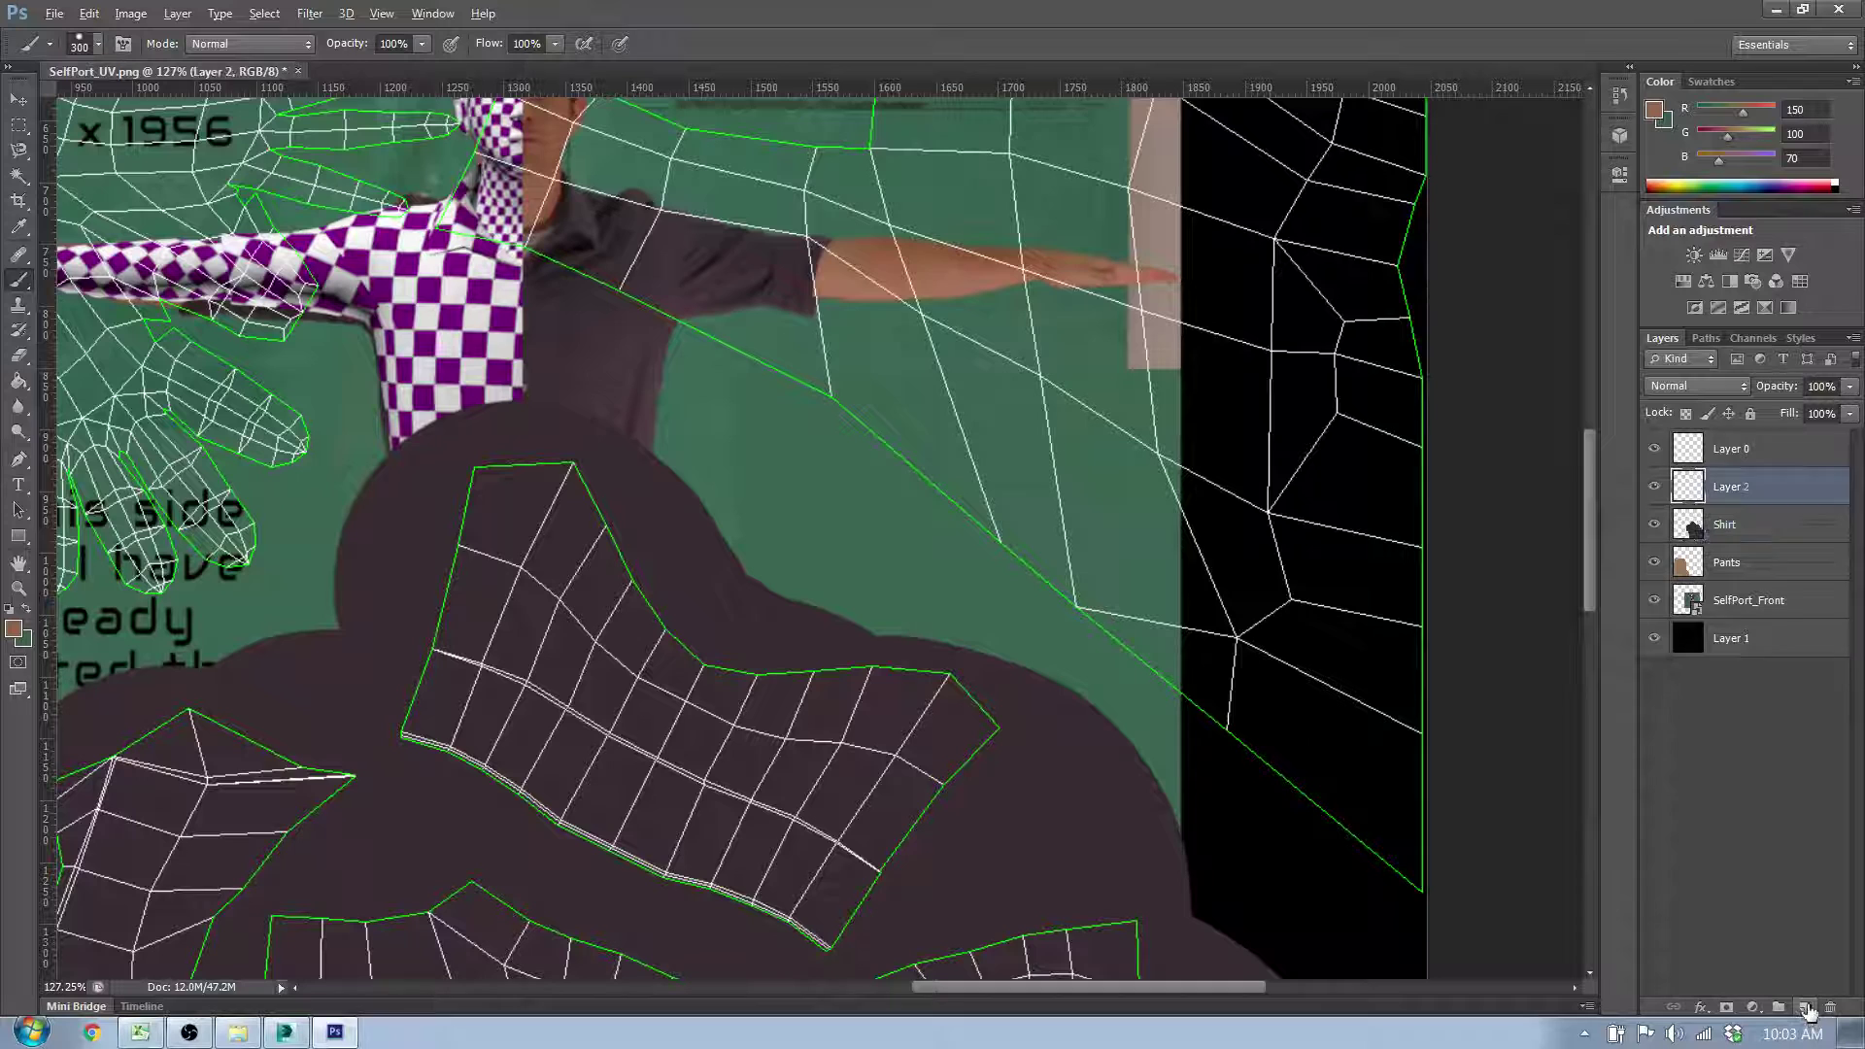
pyautogui.doubleClick(1764, 498)
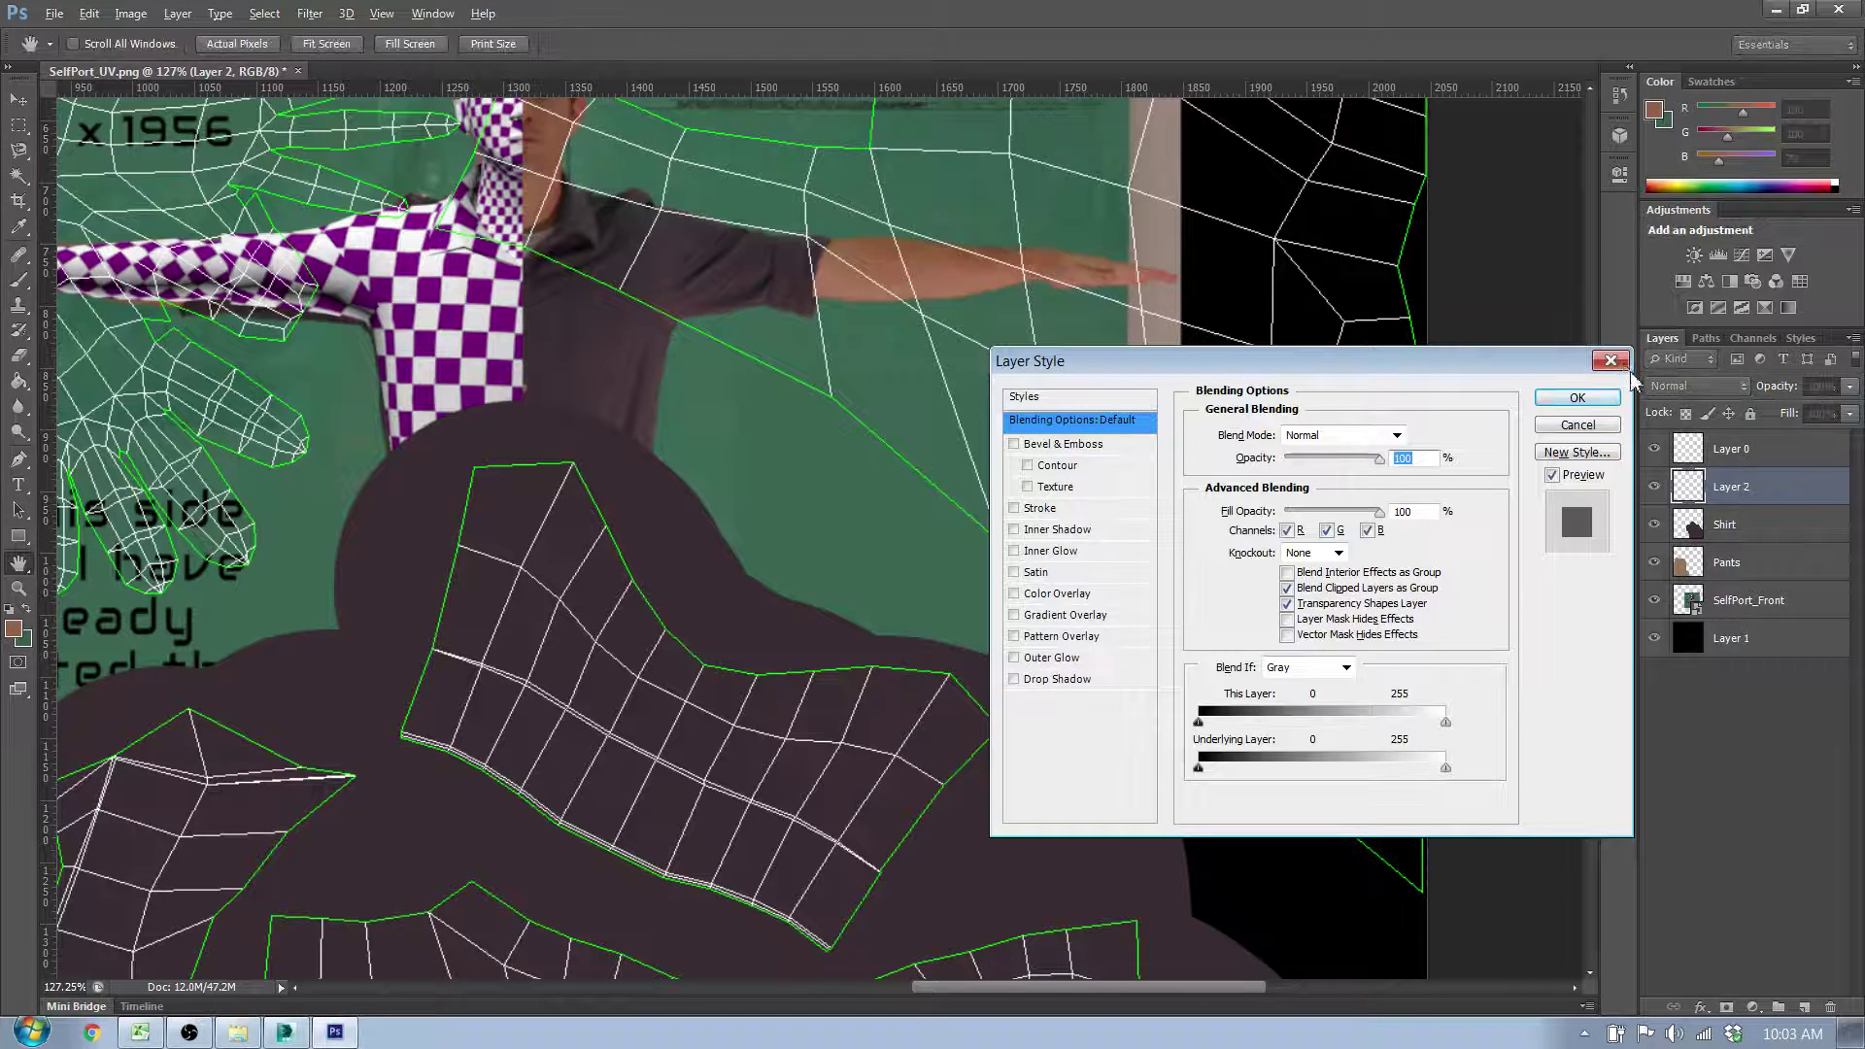
pyautogui.press('Escape')
pyautogui.doubleClick(1731, 486)
pyautogui.write('Skin')
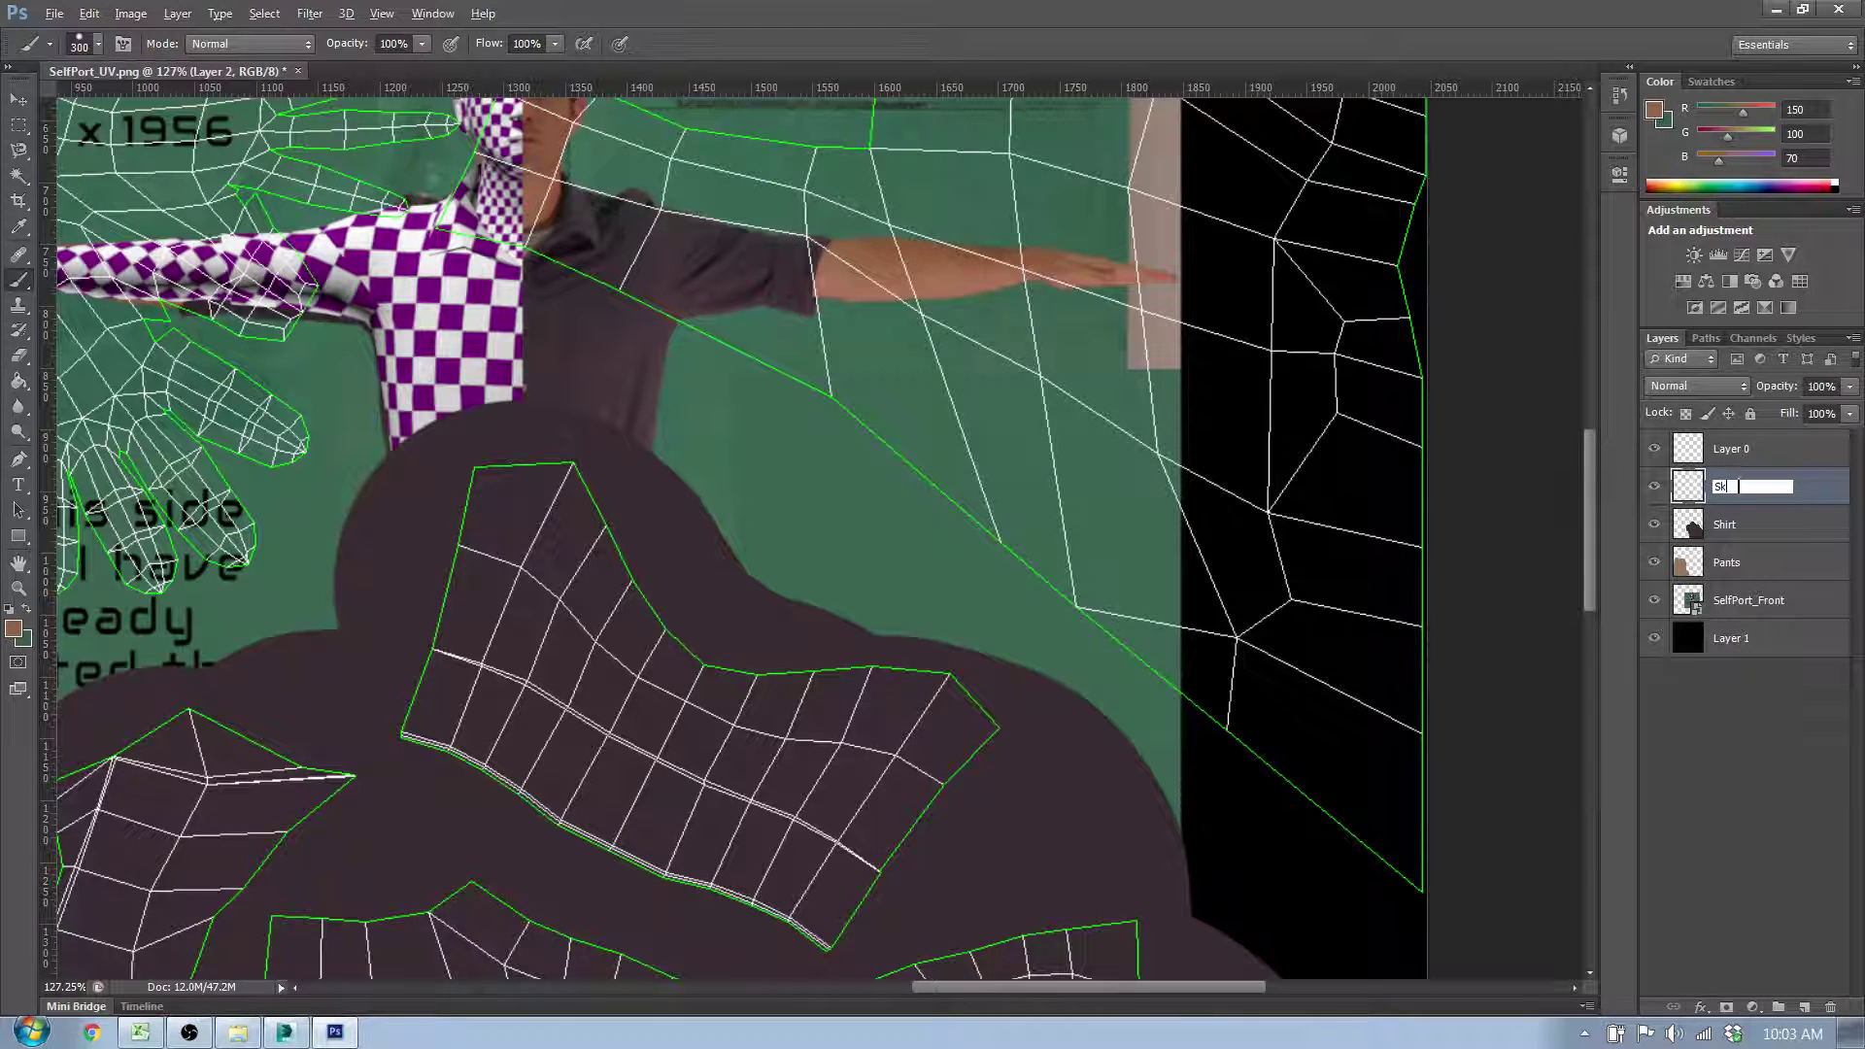
pyautogui.press('Return')
# Step: Paint the skin color over the arm-and-hand and face UV pieces on the Skin layer, and deselect all layers
pyautogui.scroll(2, 816, 539)
pyautogui.scroll(1, 1082, 437)
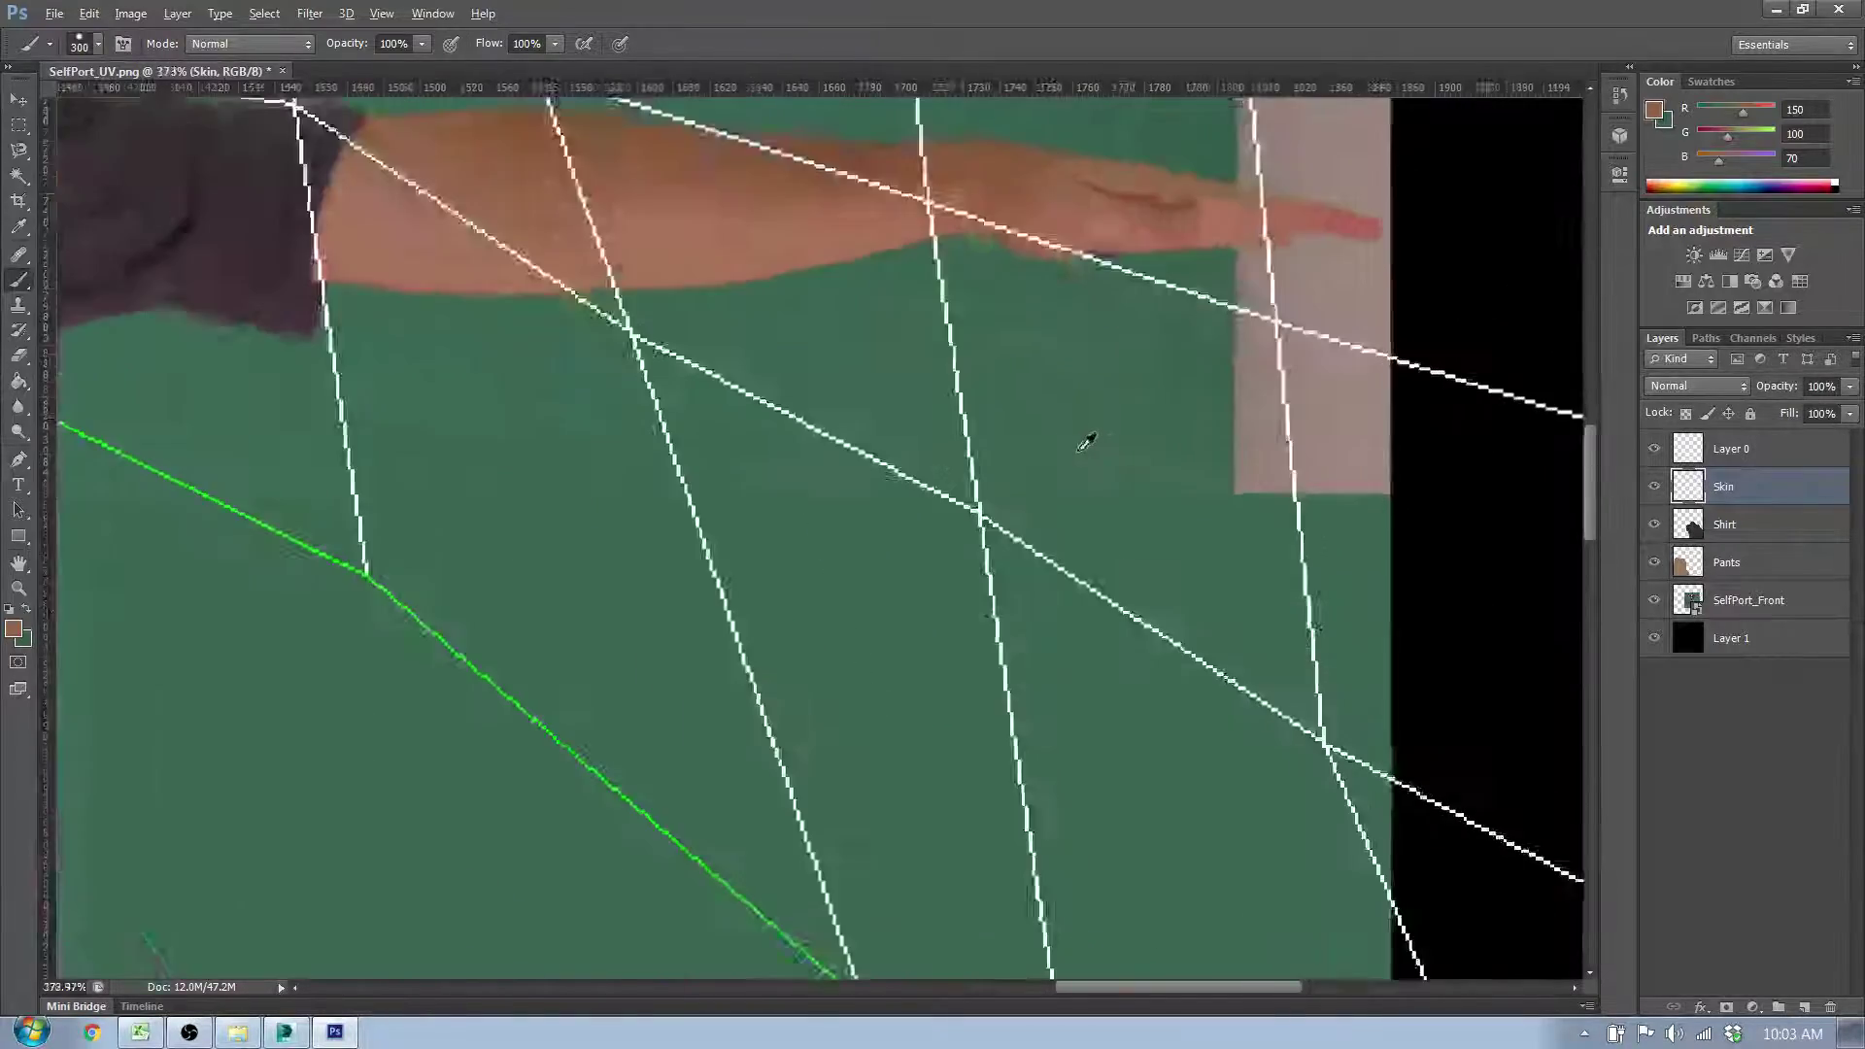
pyautogui.scroll(-6, 1087, 408)
pyautogui.scroll(1, 634, 346)
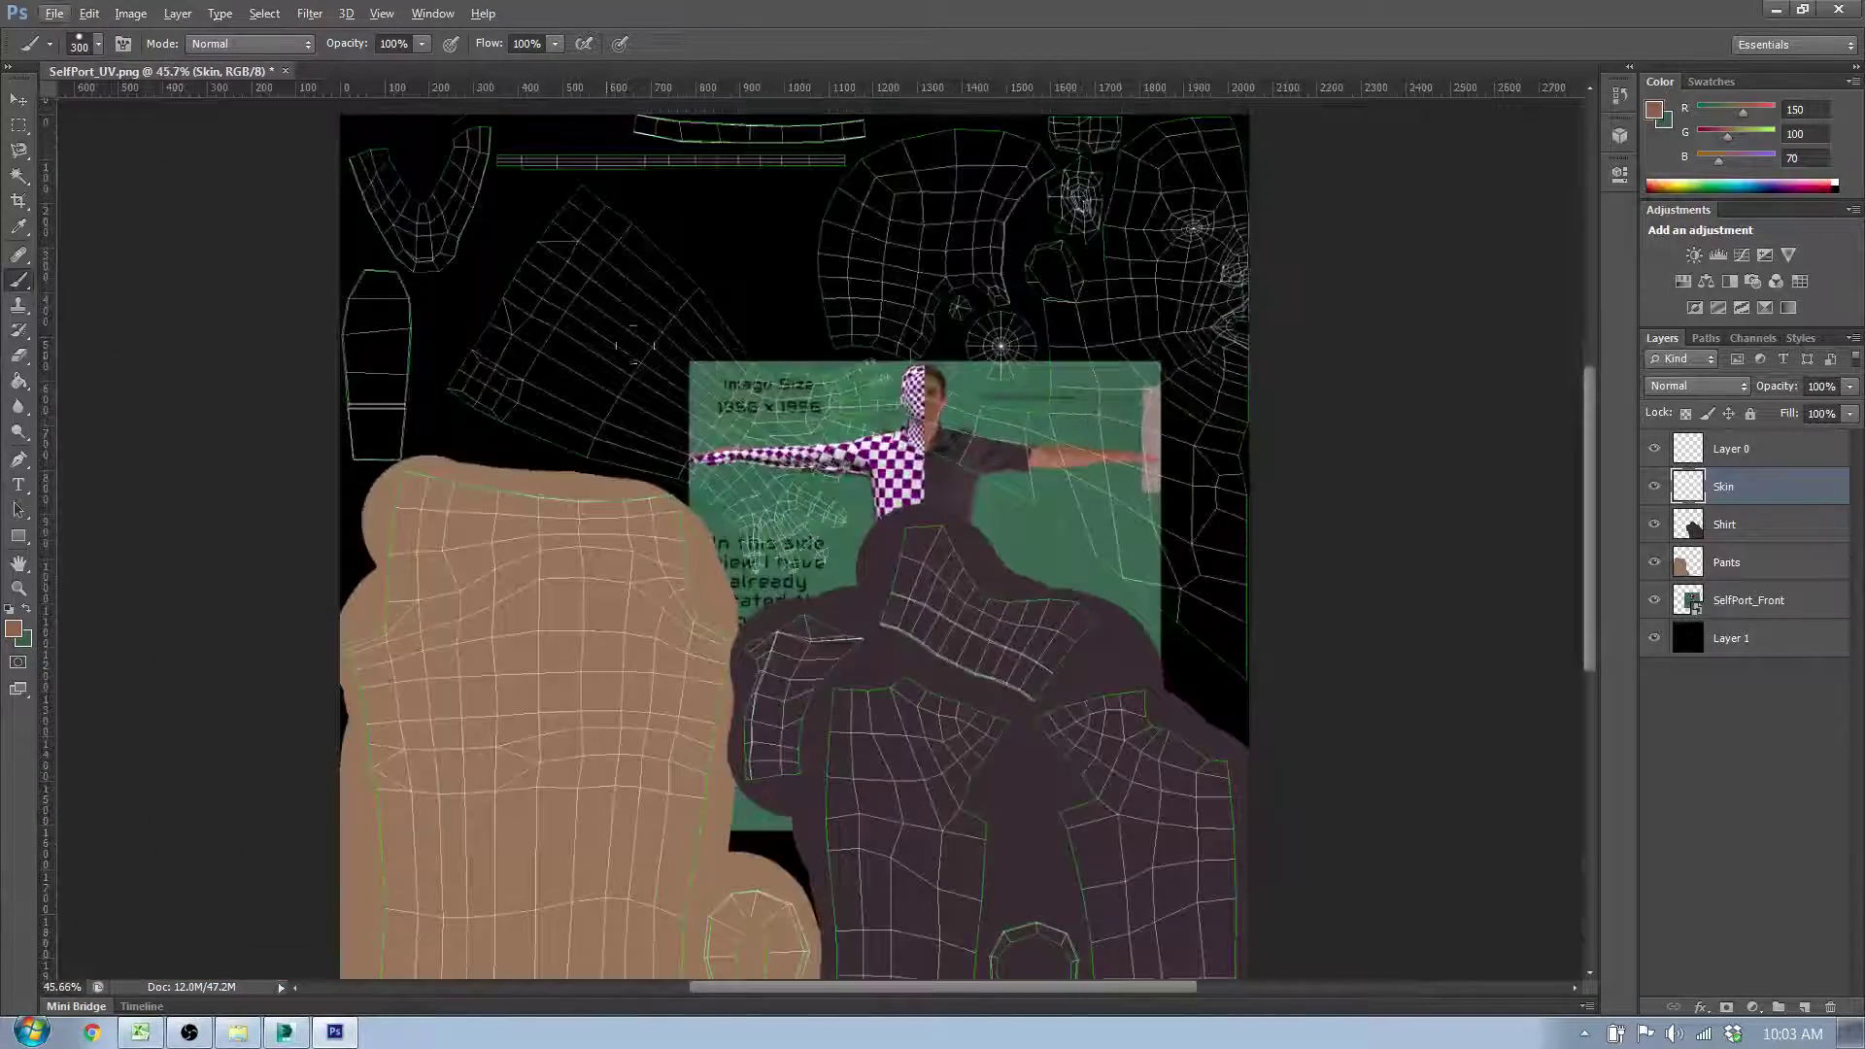
pyautogui.moveTo(548, 193)
pyautogui.mouseDown()
pyautogui.moveTo(444, 345)
pyautogui.moveTo(604, 364)
pyautogui.moveTo(709, 425)
pyautogui.moveTo(787, 520)
pyautogui.moveTo(830, 413)
pyautogui.mouseUp()
pyautogui.moveTo(762, 357)
pyautogui.mouseDown()
pyautogui.moveTo(672, 335)
pyautogui.moveTo(633, 255)
pyautogui.moveTo(575, 216)
pyautogui.mouseUp()
pyautogui.moveTo(1181, 362)
pyautogui.mouseDown()
pyautogui.moveTo(1209, 646)
pyautogui.moveTo(1205, 247)
pyautogui.moveTo(1170, 145)
pyautogui.moveTo(1144, 132)
pyautogui.moveTo(1146, 194)
pyautogui.moveTo(1107, 233)
pyautogui.moveTo(1078, 184)
pyautogui.moveTo(1040, 170)
pyautogui.moveTo(1084, 253)
pyautogui.moveTo(1102, 389)
pyautogui.moveTo(991, 437)
pyautogui.mouseUp()
pyautogui.moveTo(929, 383)
pyautogui.mouseDown()
pyautogui.moveTo(1022, 399)
pyautogui.moveTo(1172, 548)
pyautogui.moveTo(1222, 501)
pyautogui.mouseUp()
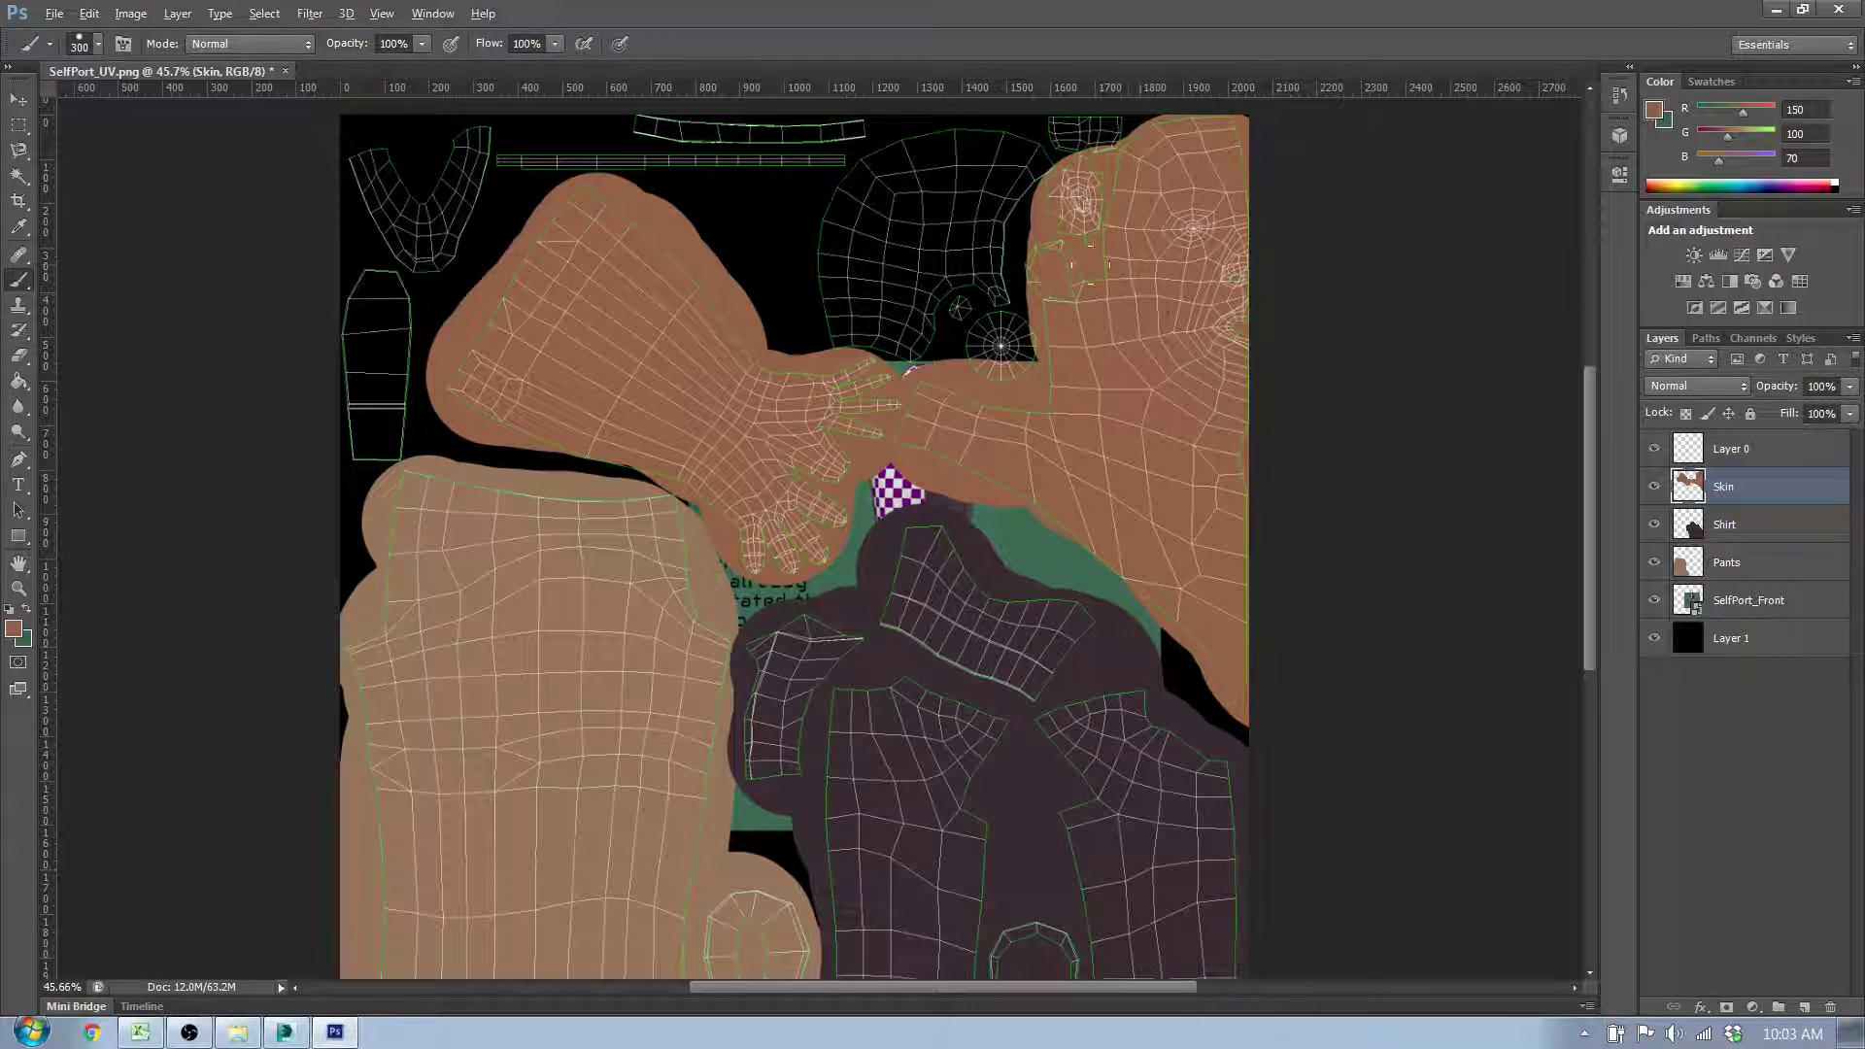
pyautogui.click(1756, 743)
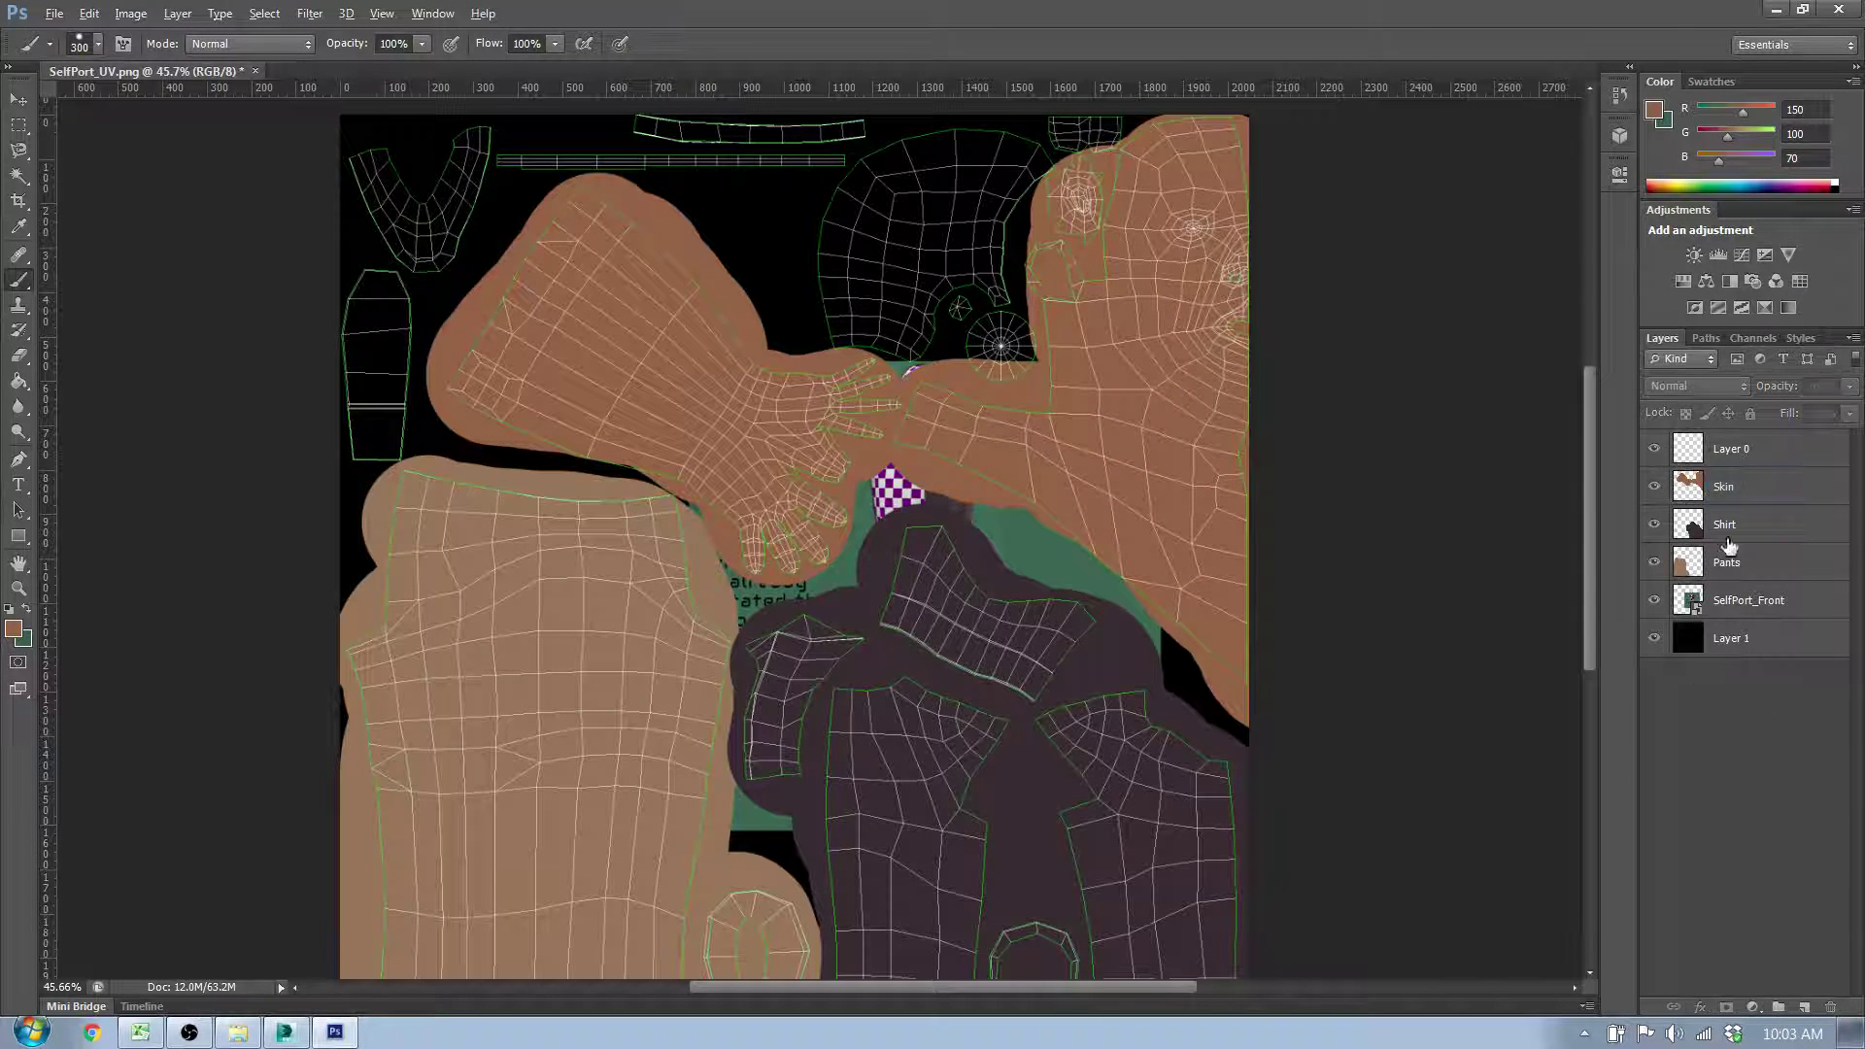
pyautogui.scroll(5, 1116, 490)
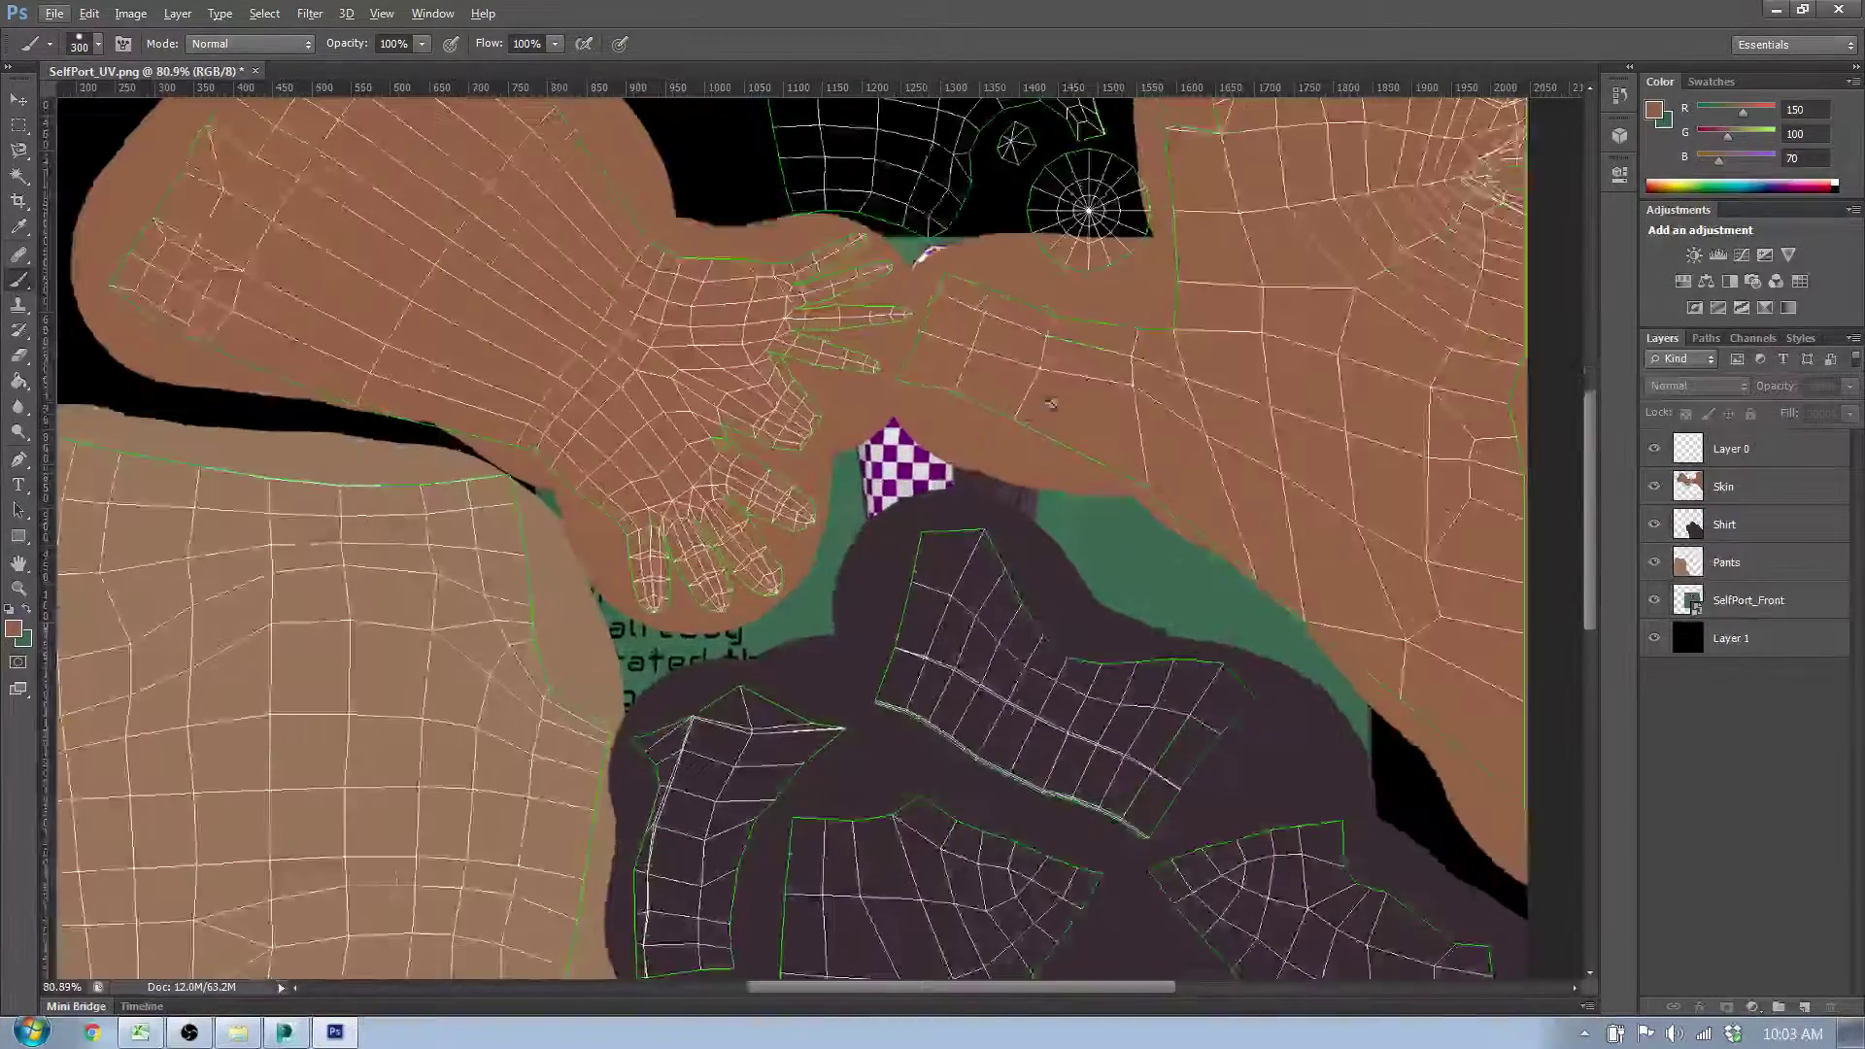
# Step: Move the SelfPort_Front layer to the top of the stack and sample the dark hair color (42, 32, 26) from the photo
pyautogui.scroll(3, 1013, 247)
pyautogui.scroll(-2, 1004, 389)
pyautogui.scroll(7, 931, 469)
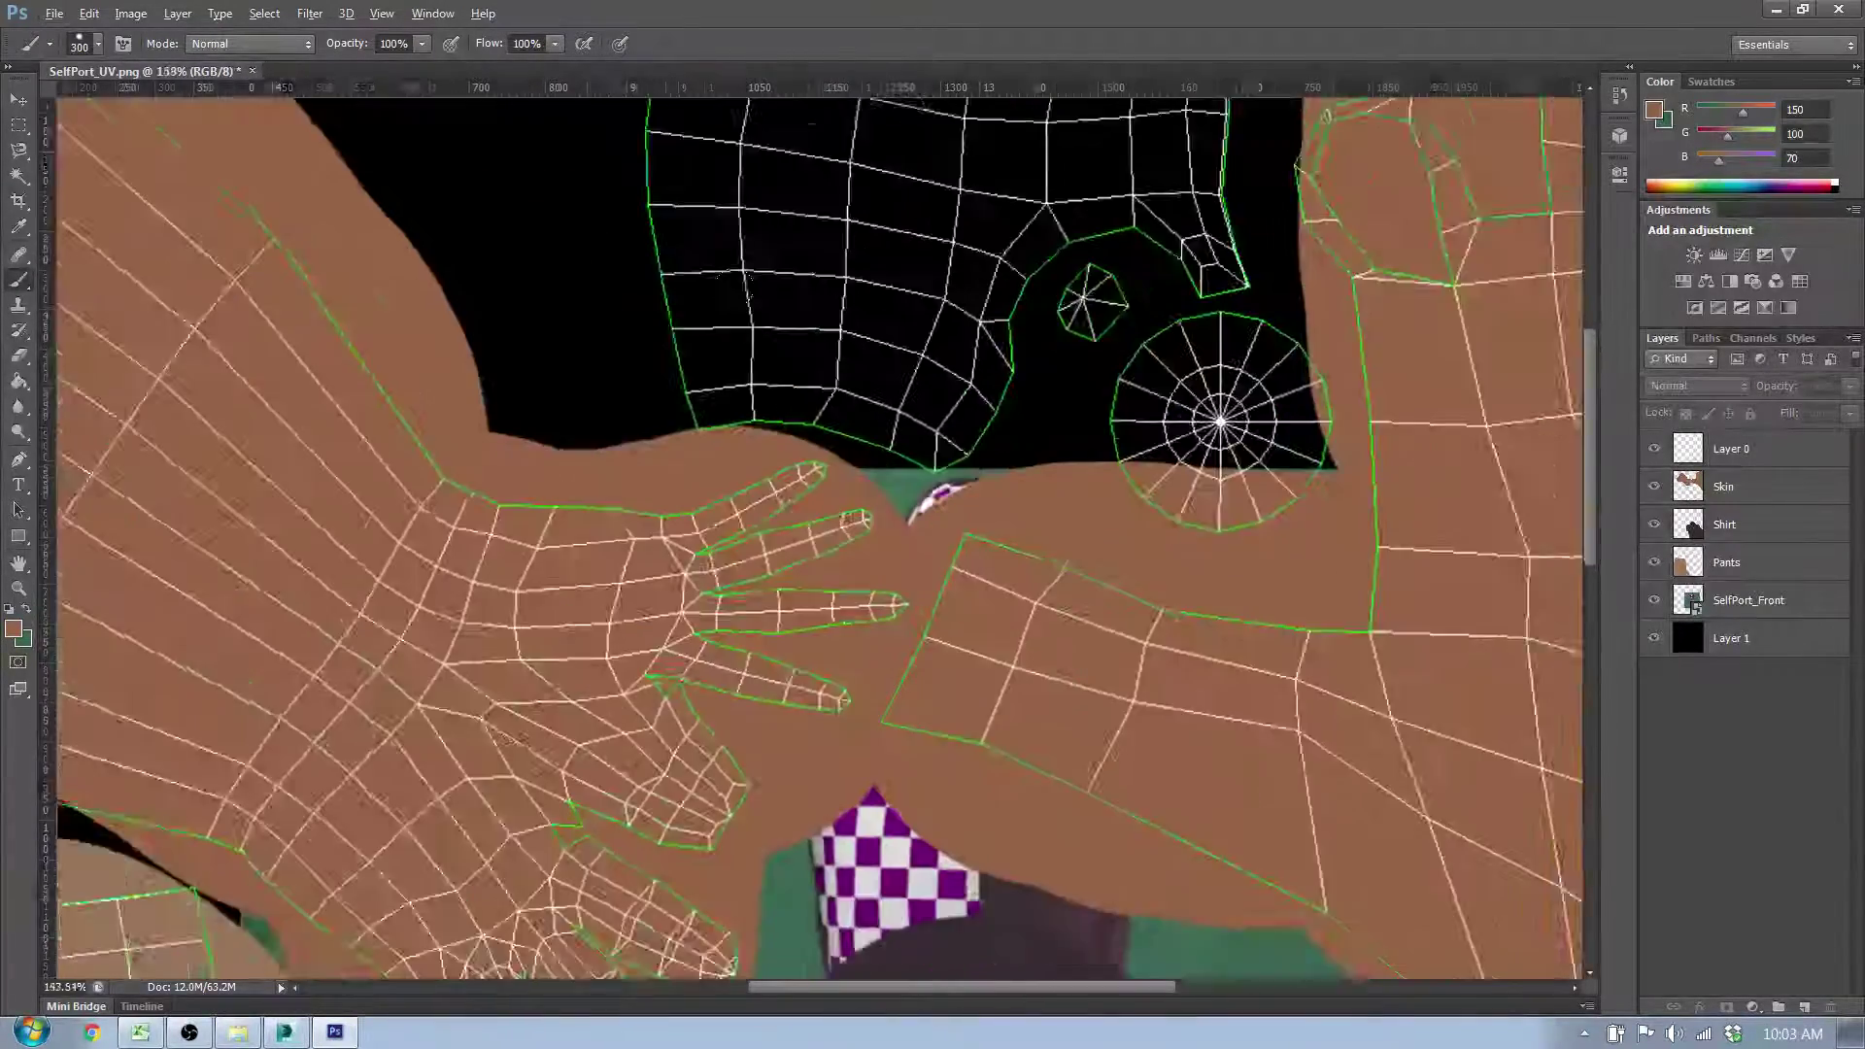
pyautogui.scroll(-10, 1041, 609)
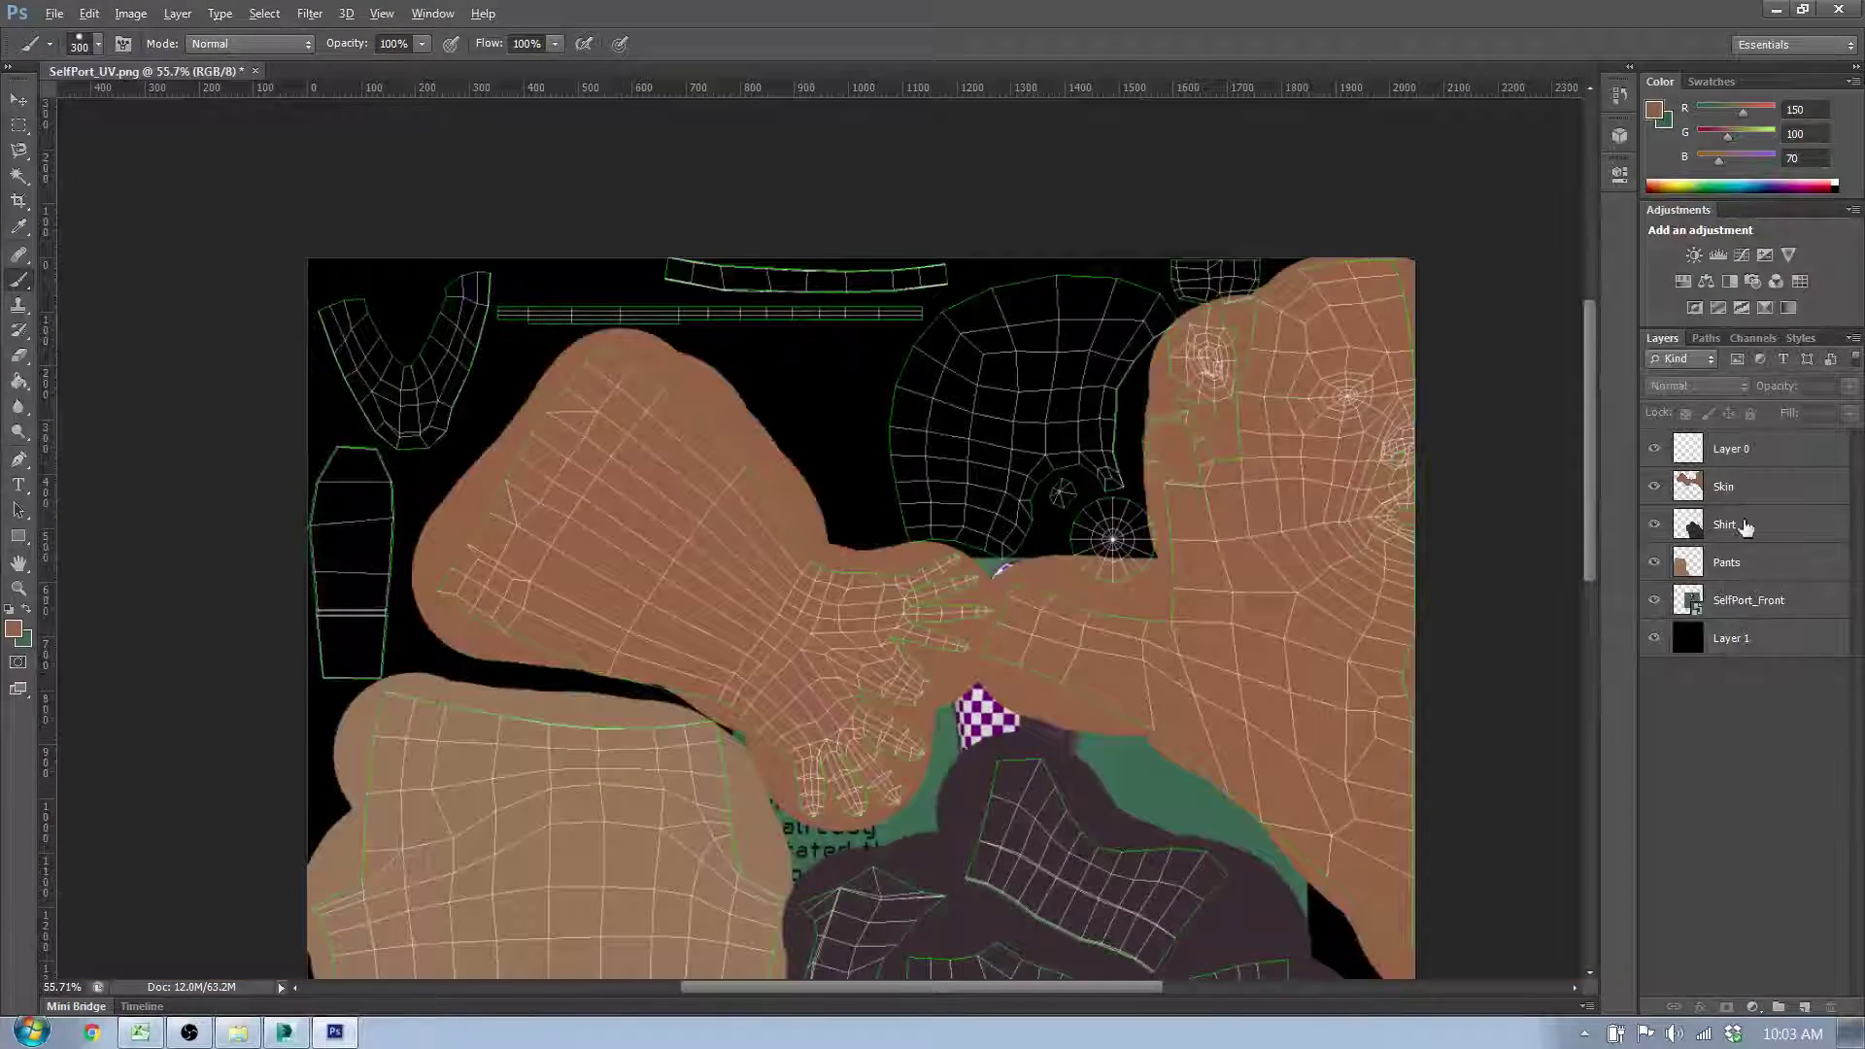
pyautogui.moveTo(1778, 581); pyautogui.dragTo(1785, 442)
pyautogui.scroll(3, 1138, 682)
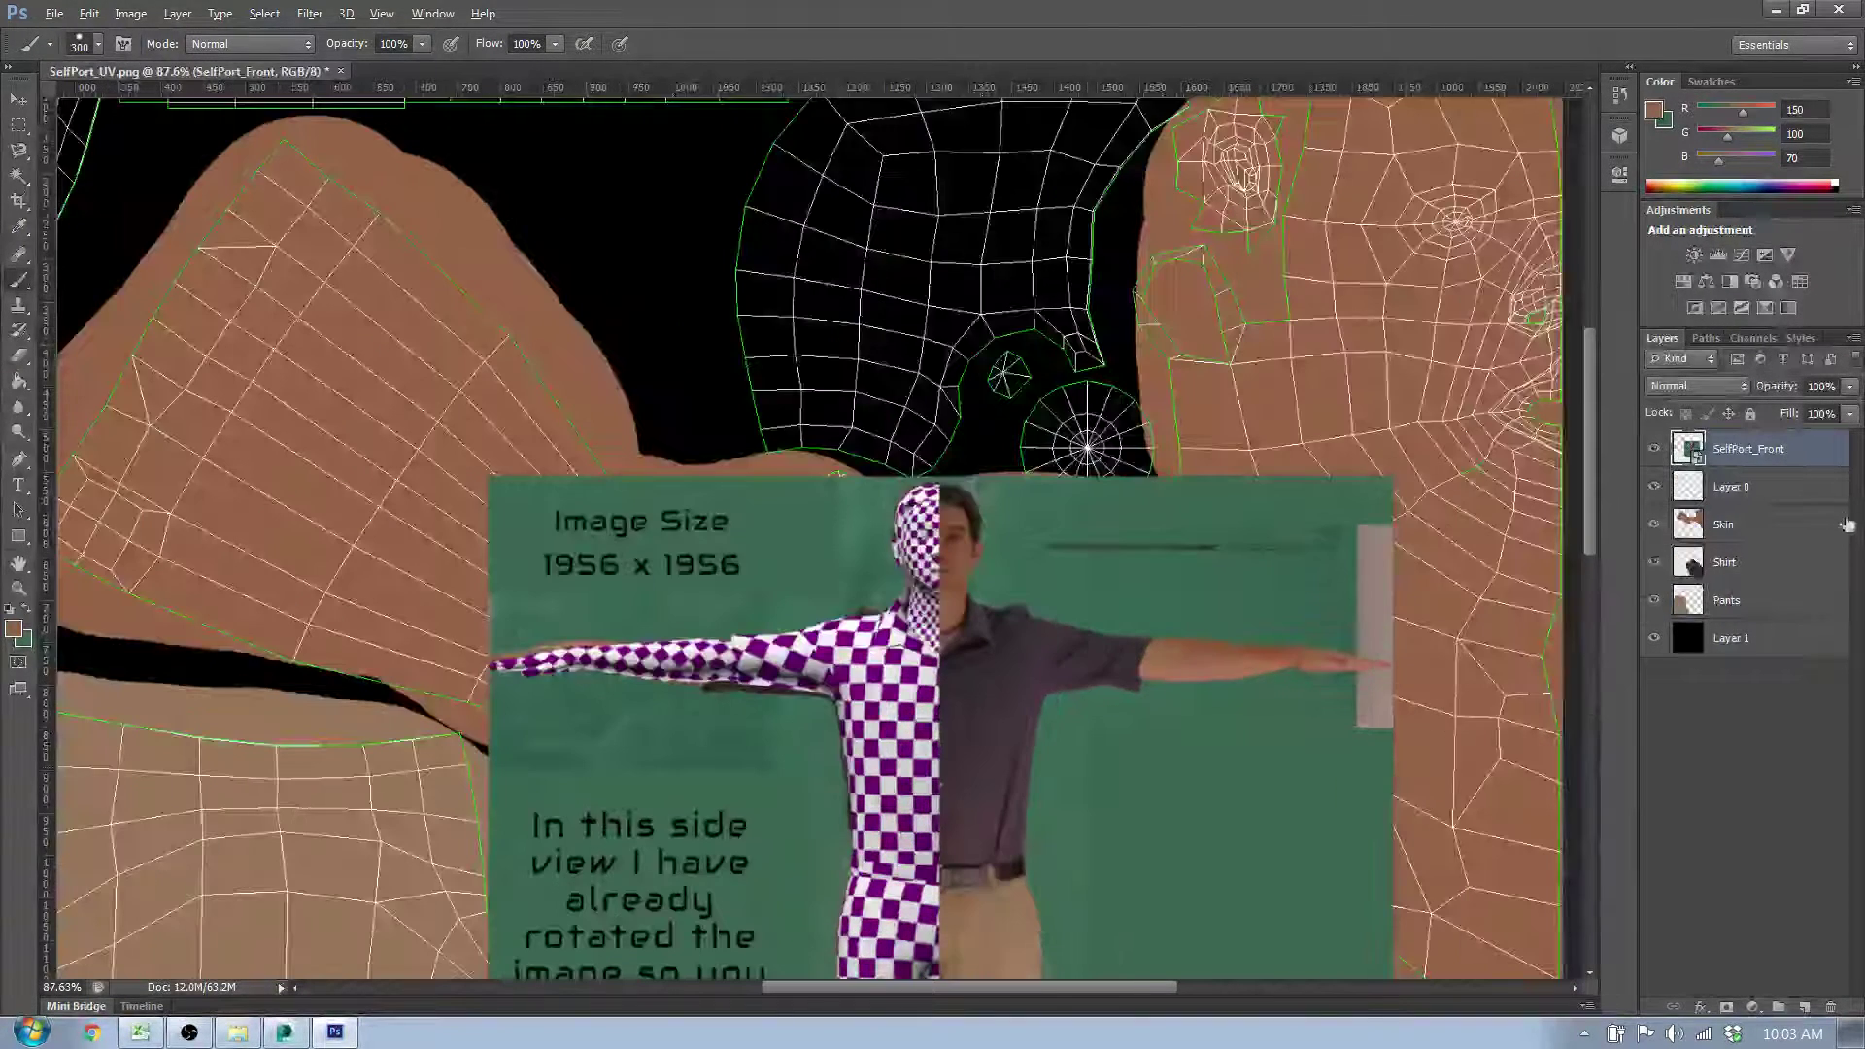
pyautogui.scroll(5, 1005, 510)
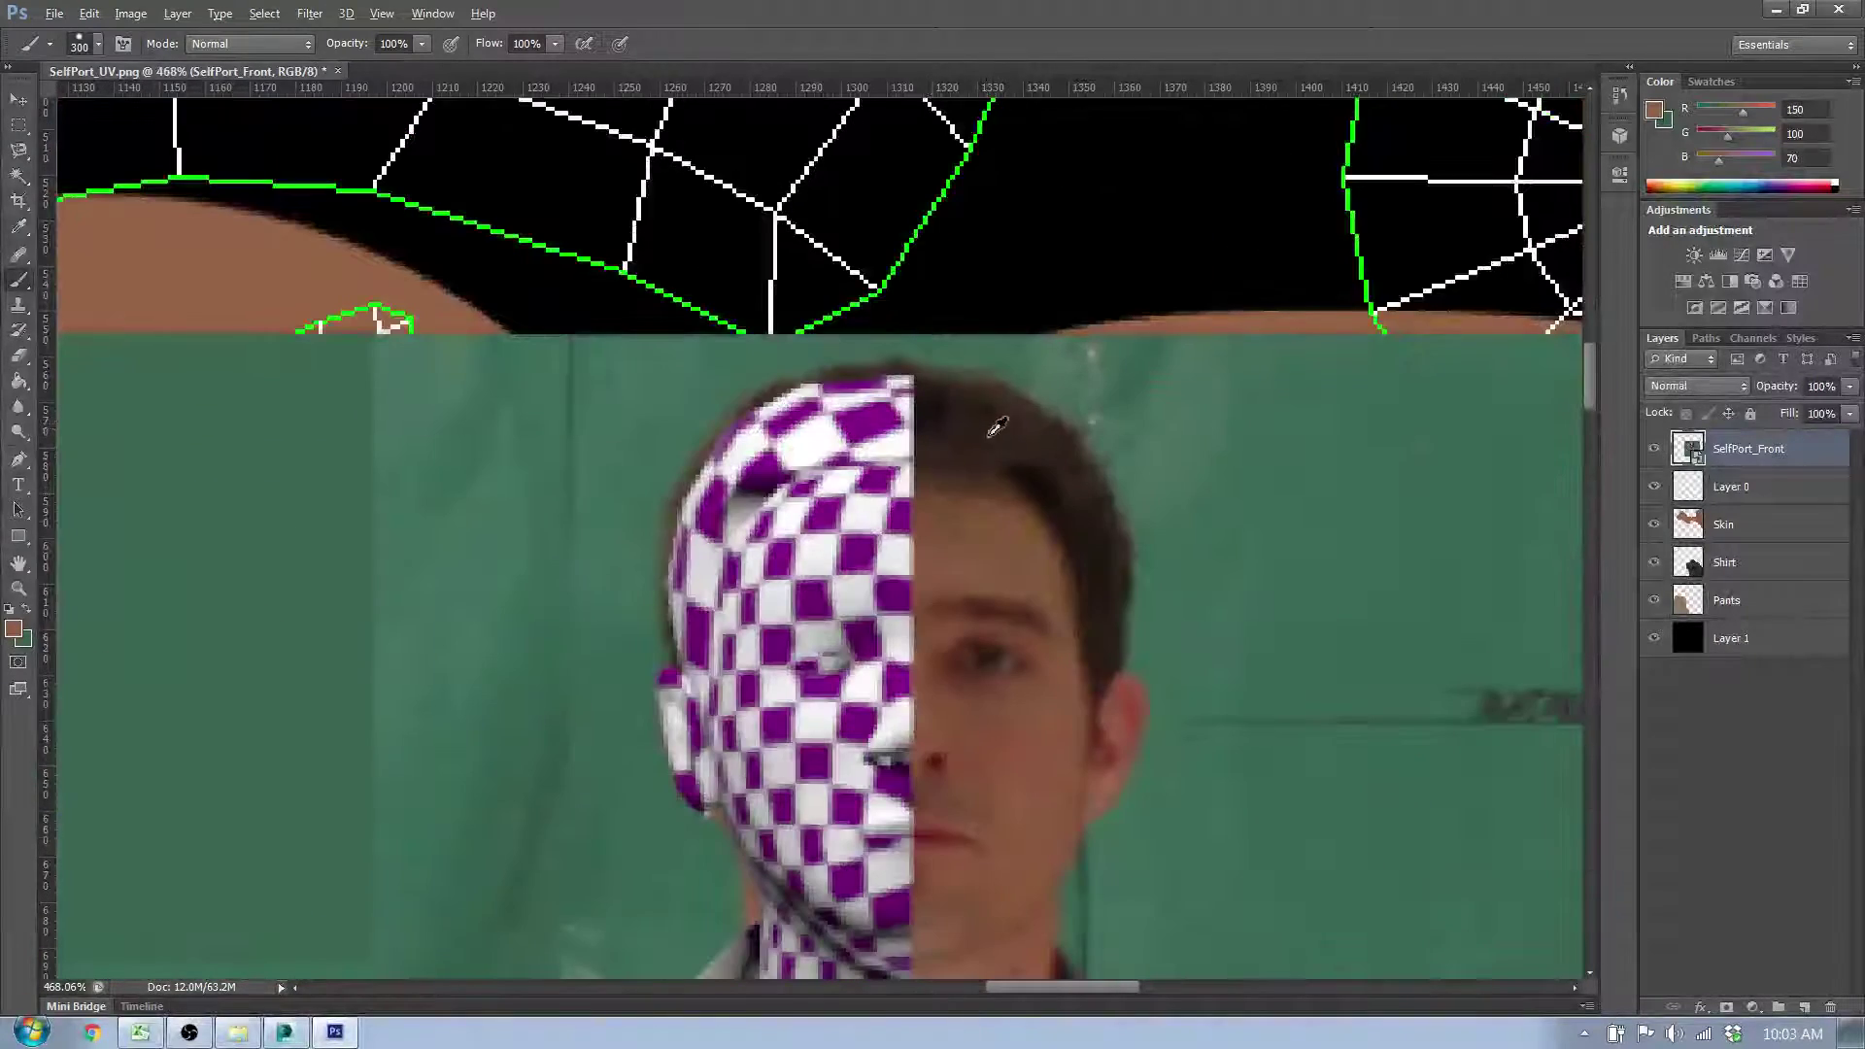
pyautogui.keyDown('alt'); pyautogui.click(985, 415); pyautogui.keyUp('alt')
pyautogui.scroll(-3, 1020, 437)
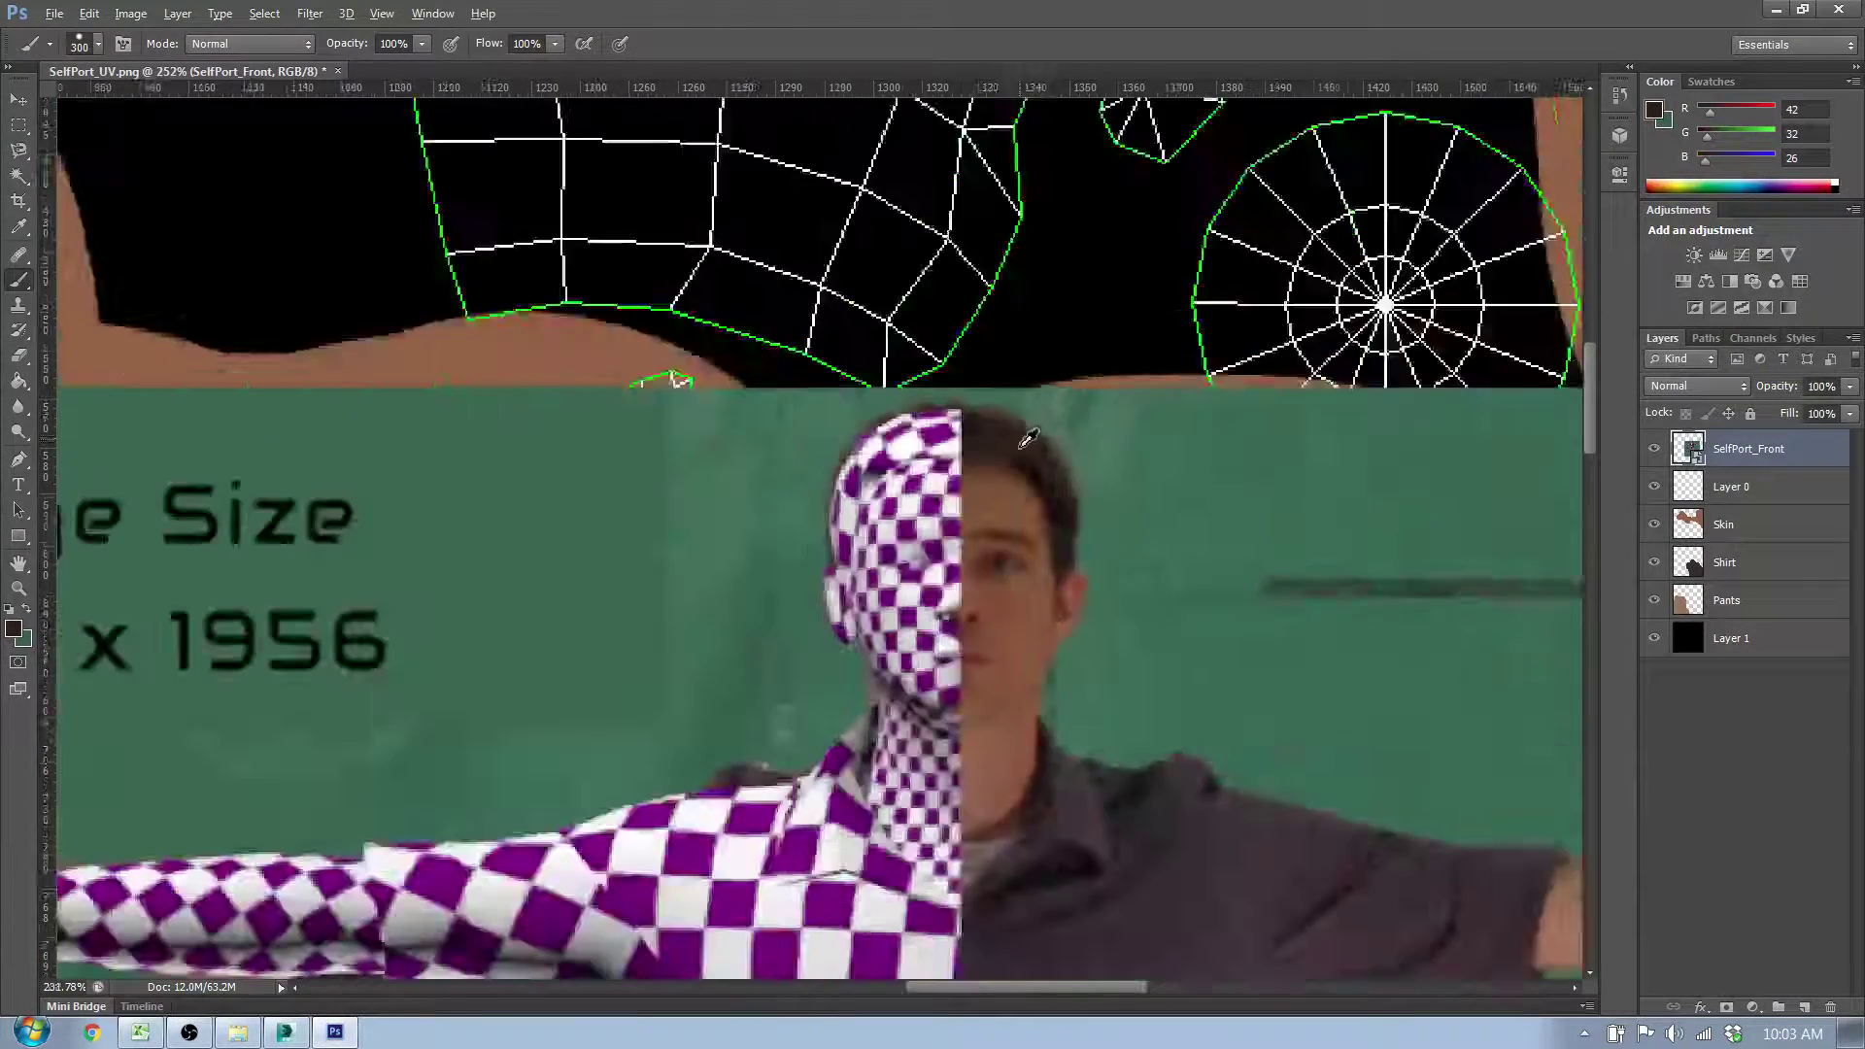
pyautogui.scroll(-5, 1028, 438)
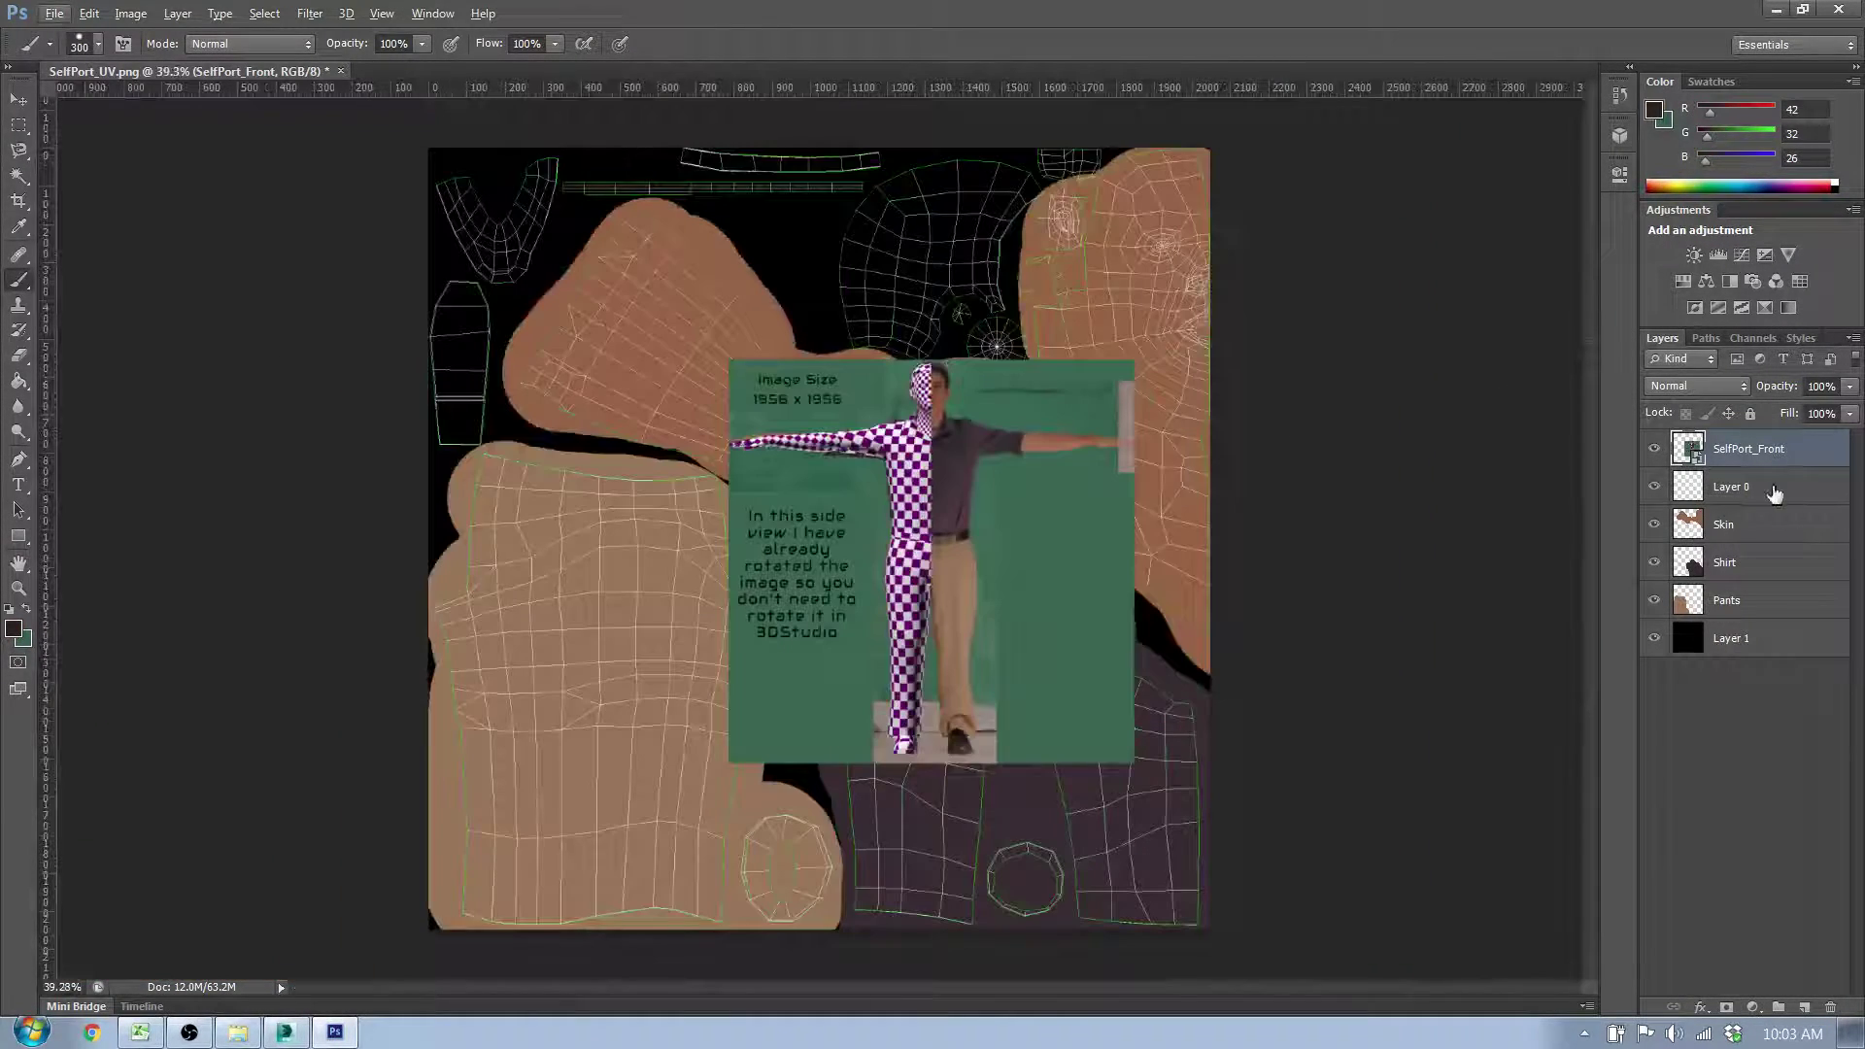
# Step: Rename Layer 0 as UV, move it above SelfPort_Front, and deselect all layers
pyautogui.click(1774, 488)
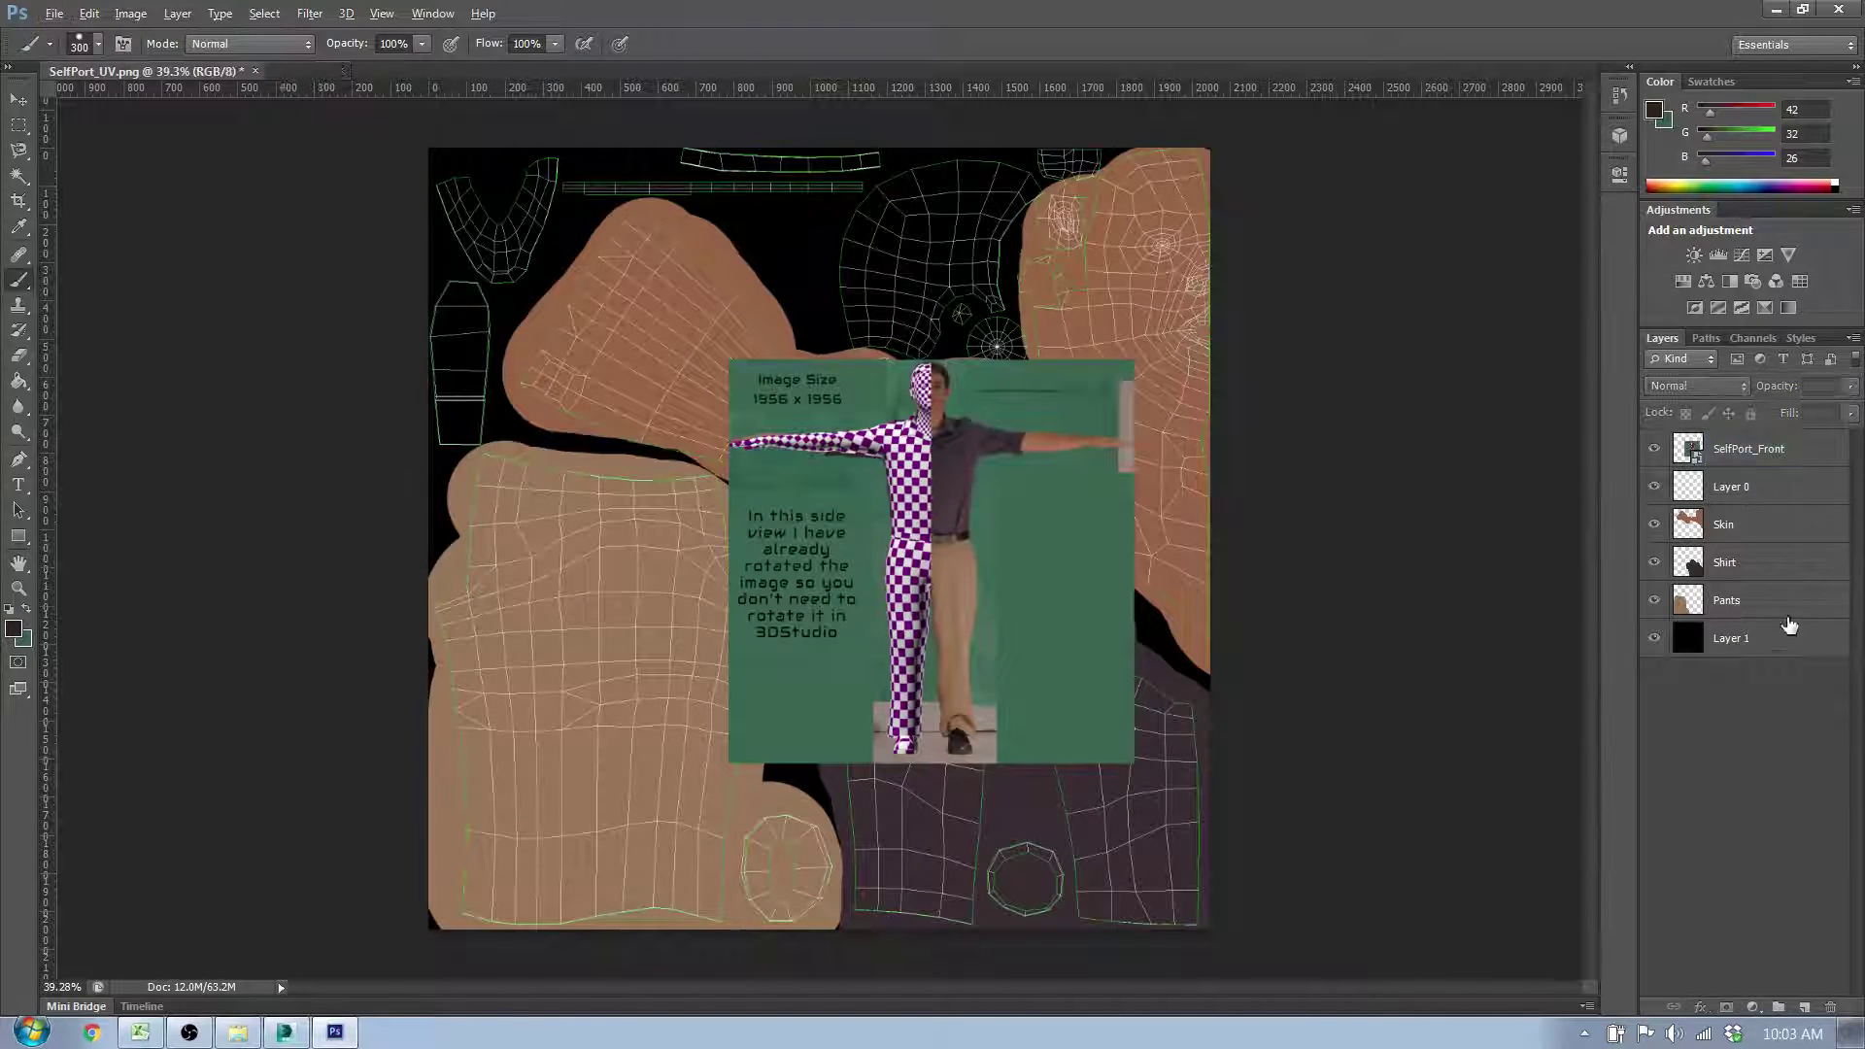
pyautogui.doubleClick(1752, 492)
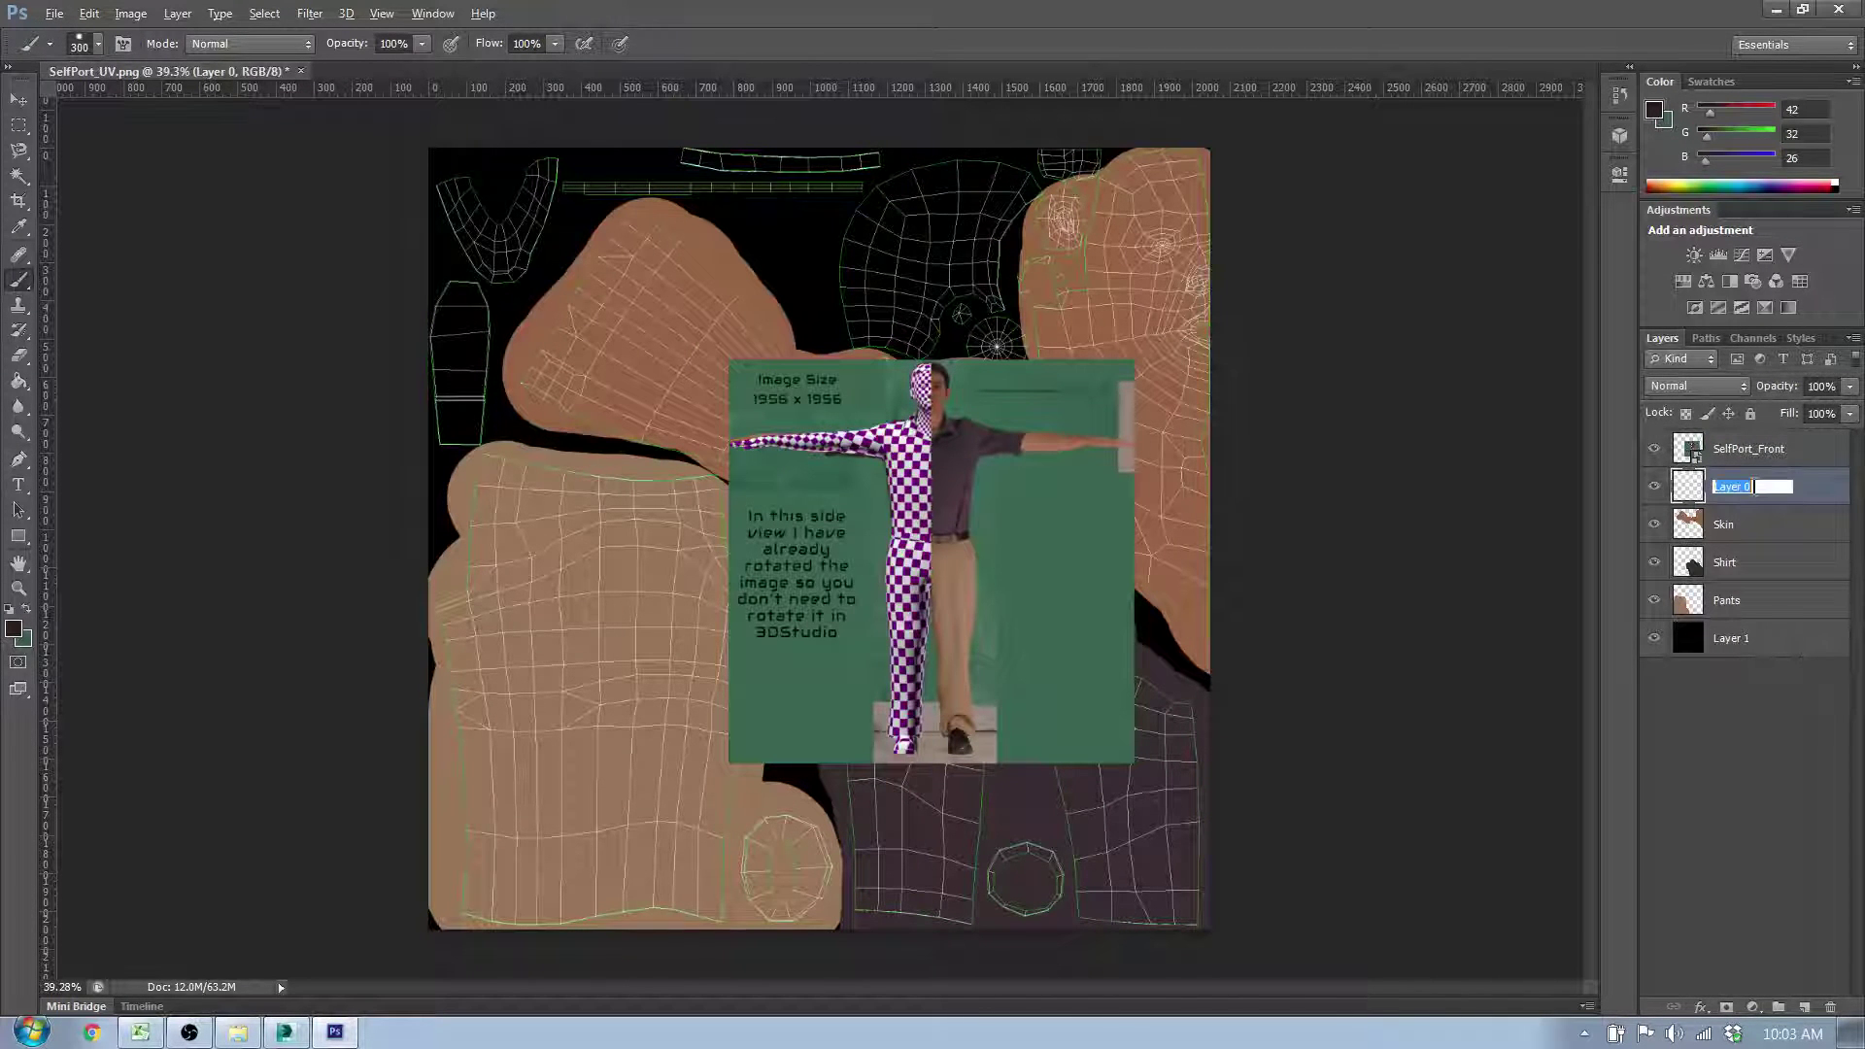
pyautogui.press('Return')
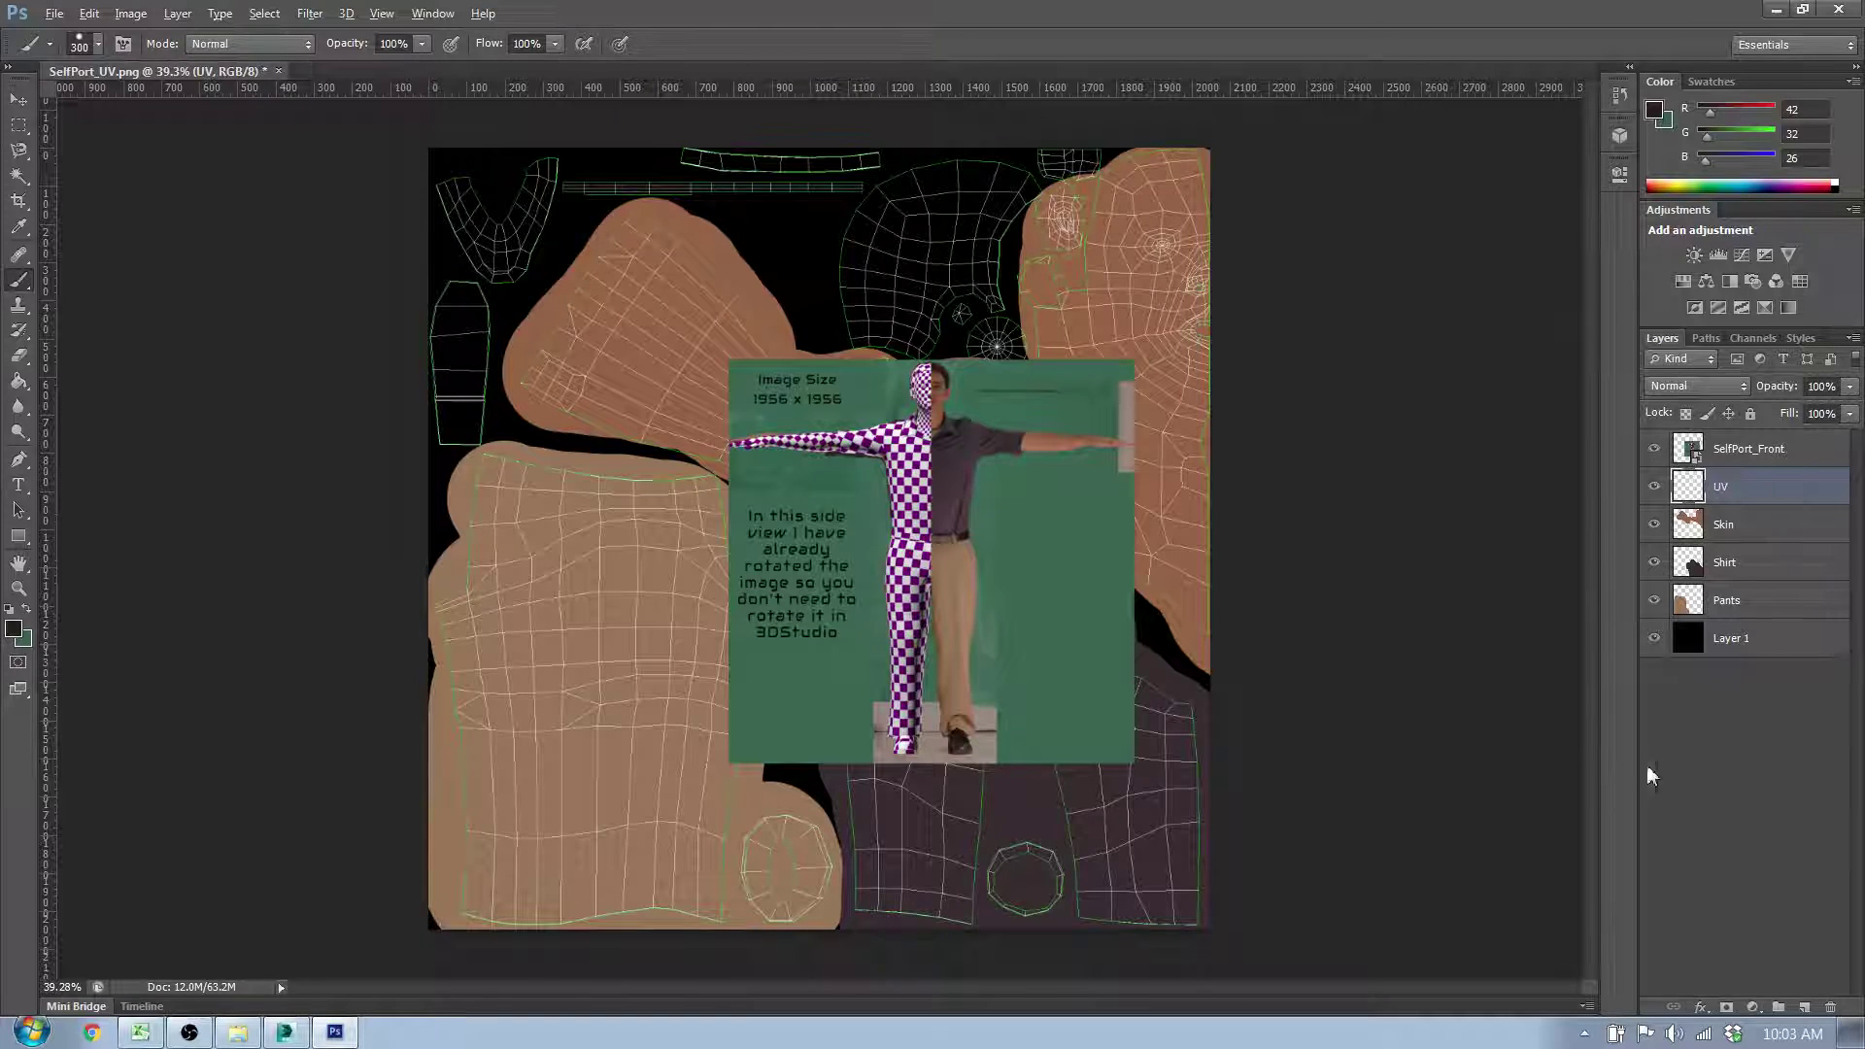
pyautogui.moveTo(1719, 501); pyautogui.dragTo(1727, 439)
pyautogui.click(1702, 720)
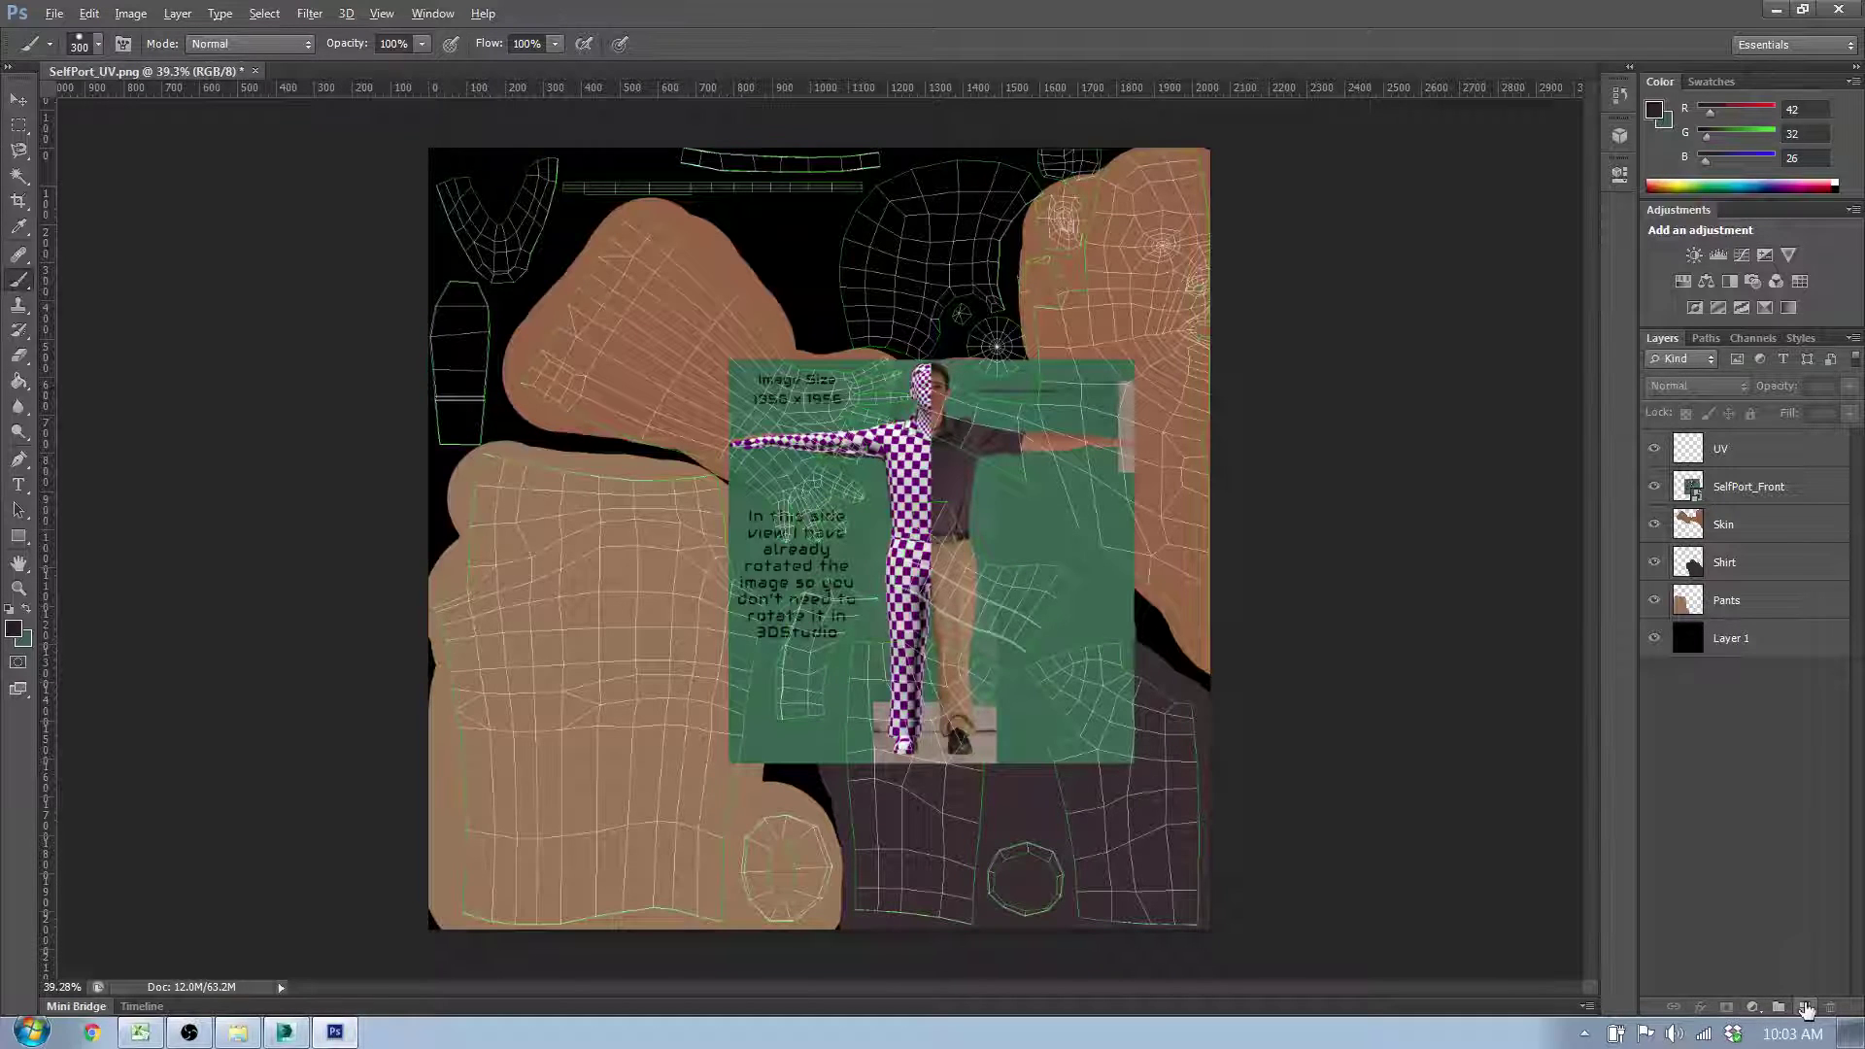
# Step: Add a layer named HAir between UV and SelfPort_Front
pyautogui.click(1803, 1007)
pyautogui.moveTo(1765, 457); pyautogui.dragTo(1759, 500)
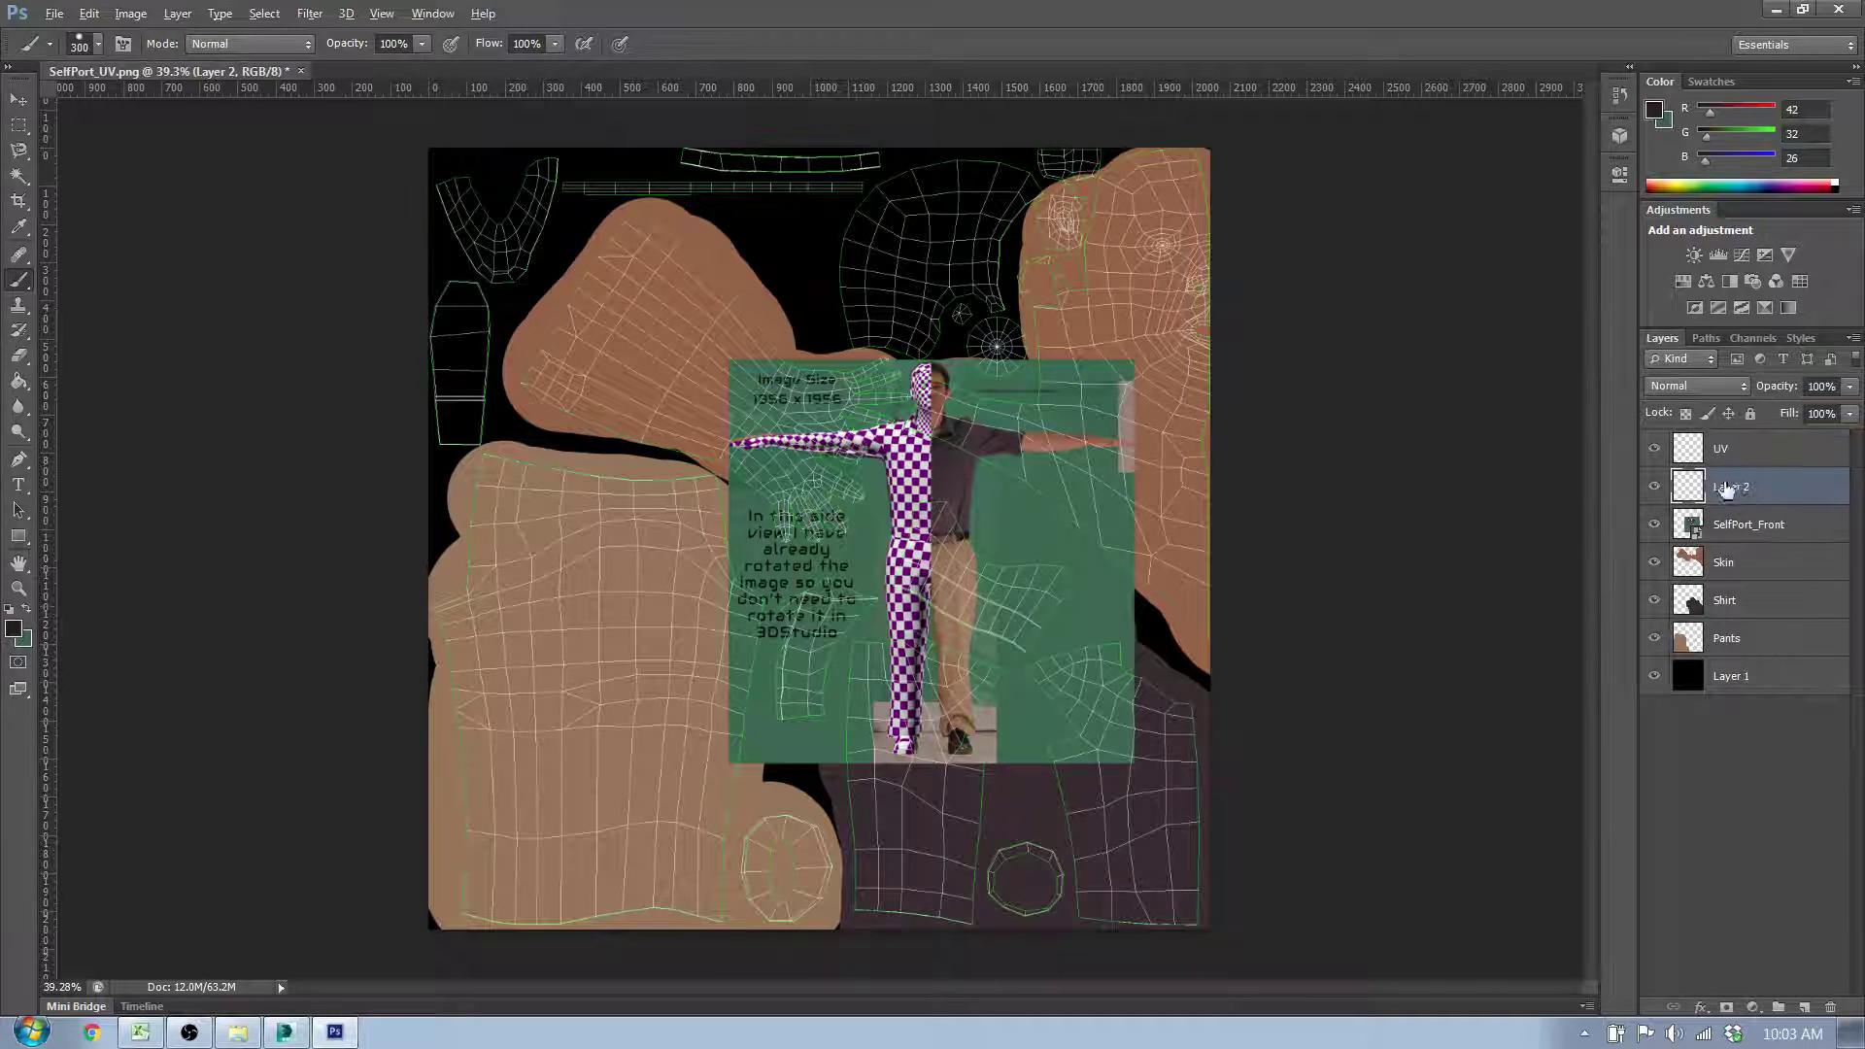
pyautogui.doubleClick(1728, 486)
pyautogui.press('Return')
# Step: Paint the dark hair color over the scalp UV piece on the HAir layer
pyautogui.scroll(4, 898, 306)
pyautogui.moveTo(933, 463); pyautogui.dragTo(933, 632)
pyautogui.moveTo(986, 291)
pyautogui.mouseDown()
pyautogui.moveTo(947, 304)
pyautogui.moveTo(868, 435)
pyautogui.moveTo(913, 449)
pyautogui.mouseUp()
pyautogui.moveTo(847, 383)
pyautogui.mouseDown()
pyautogui.moveTo(900, 320)
pyautogui.moveTo(929, 335)
pyautogui.moveTo(982, 214)
pyautogui.mouseUp()
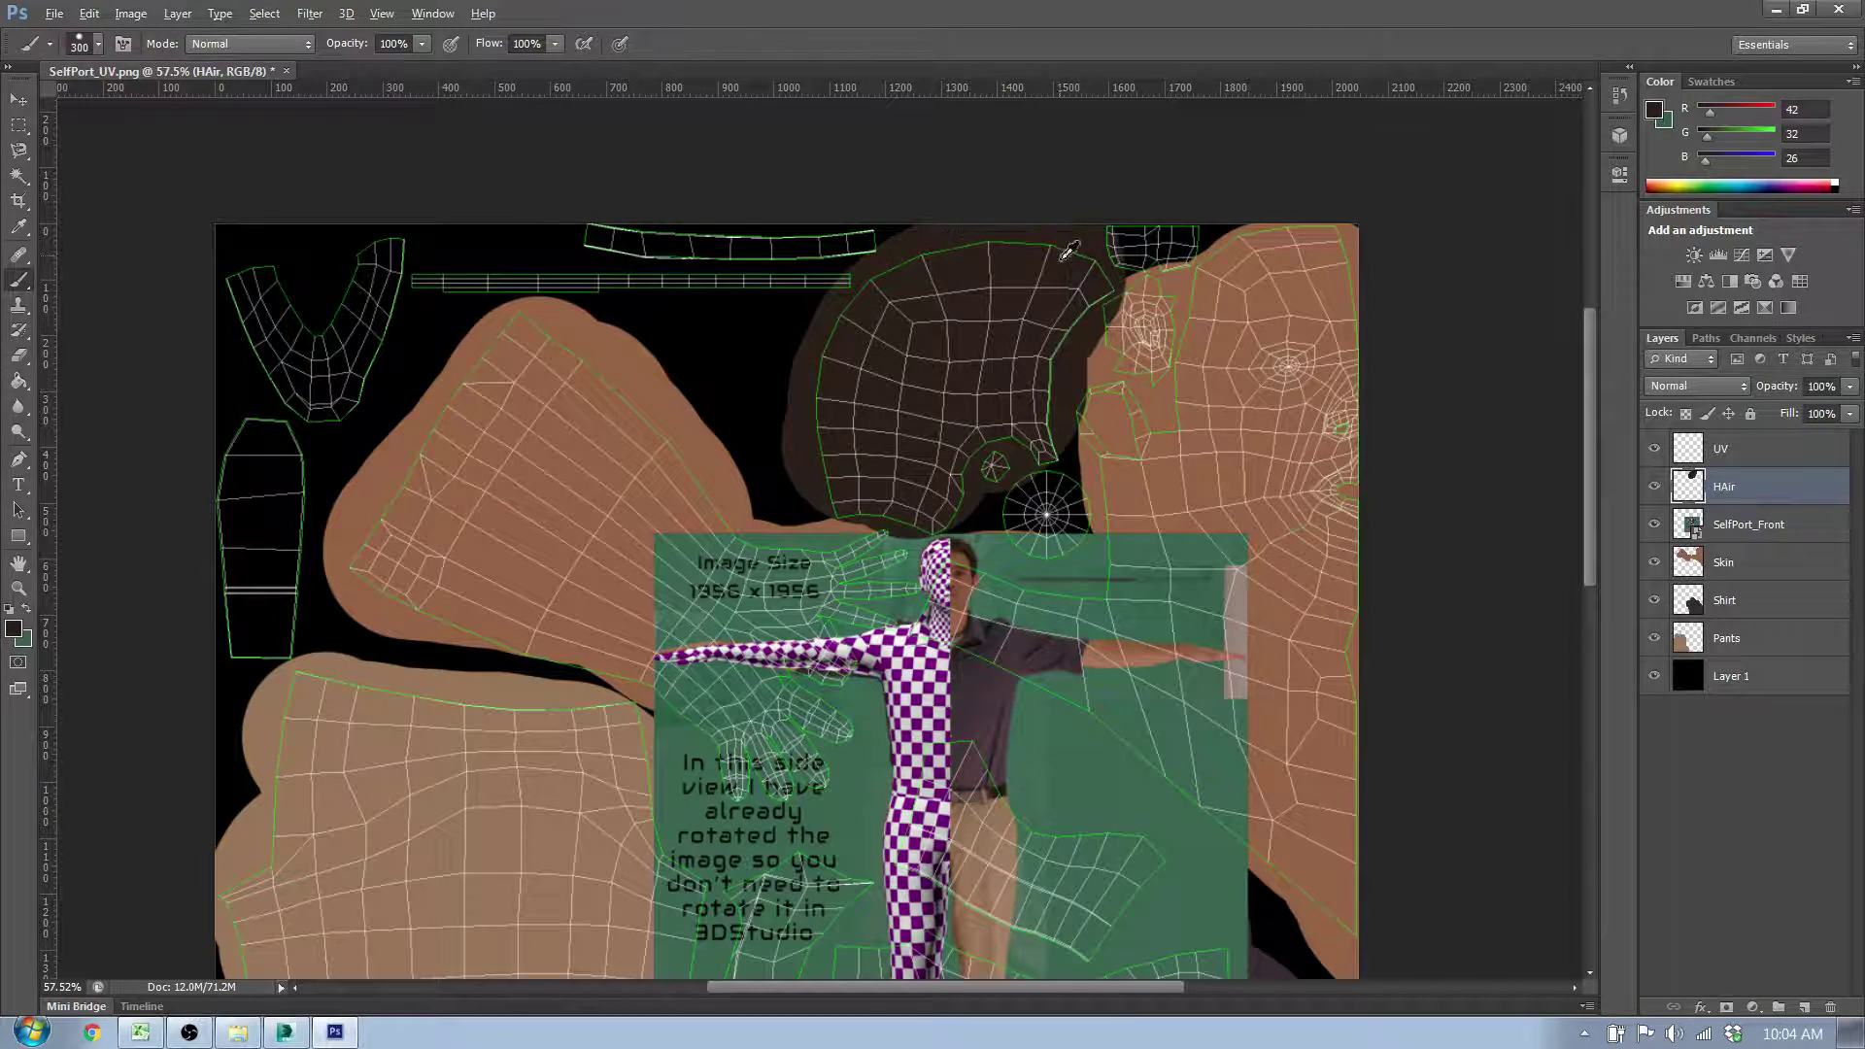
# Step: Sample the skin color (150, 100, 70) on the Skin layer with an 80 px brush and move the HAir layer below Skin
pyautogui.scroll(5, 1067, 251)
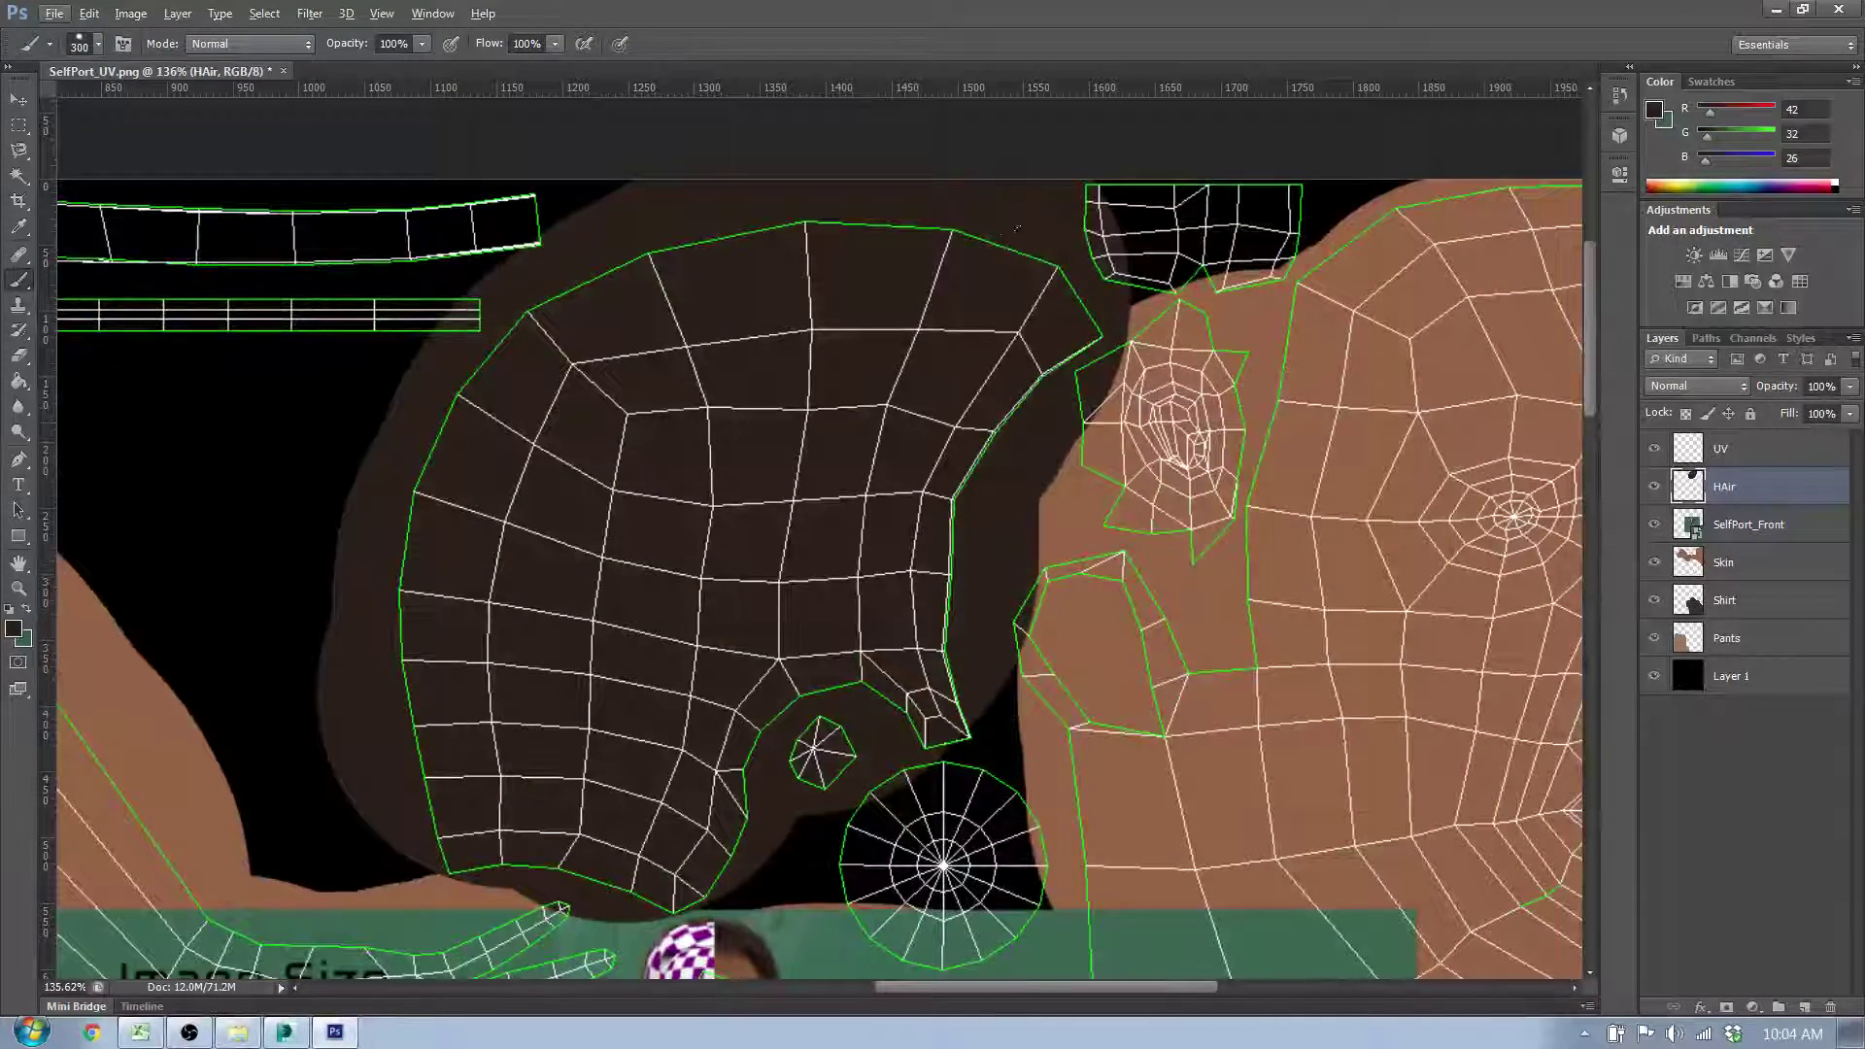
pyautogui.click(1724, 562)
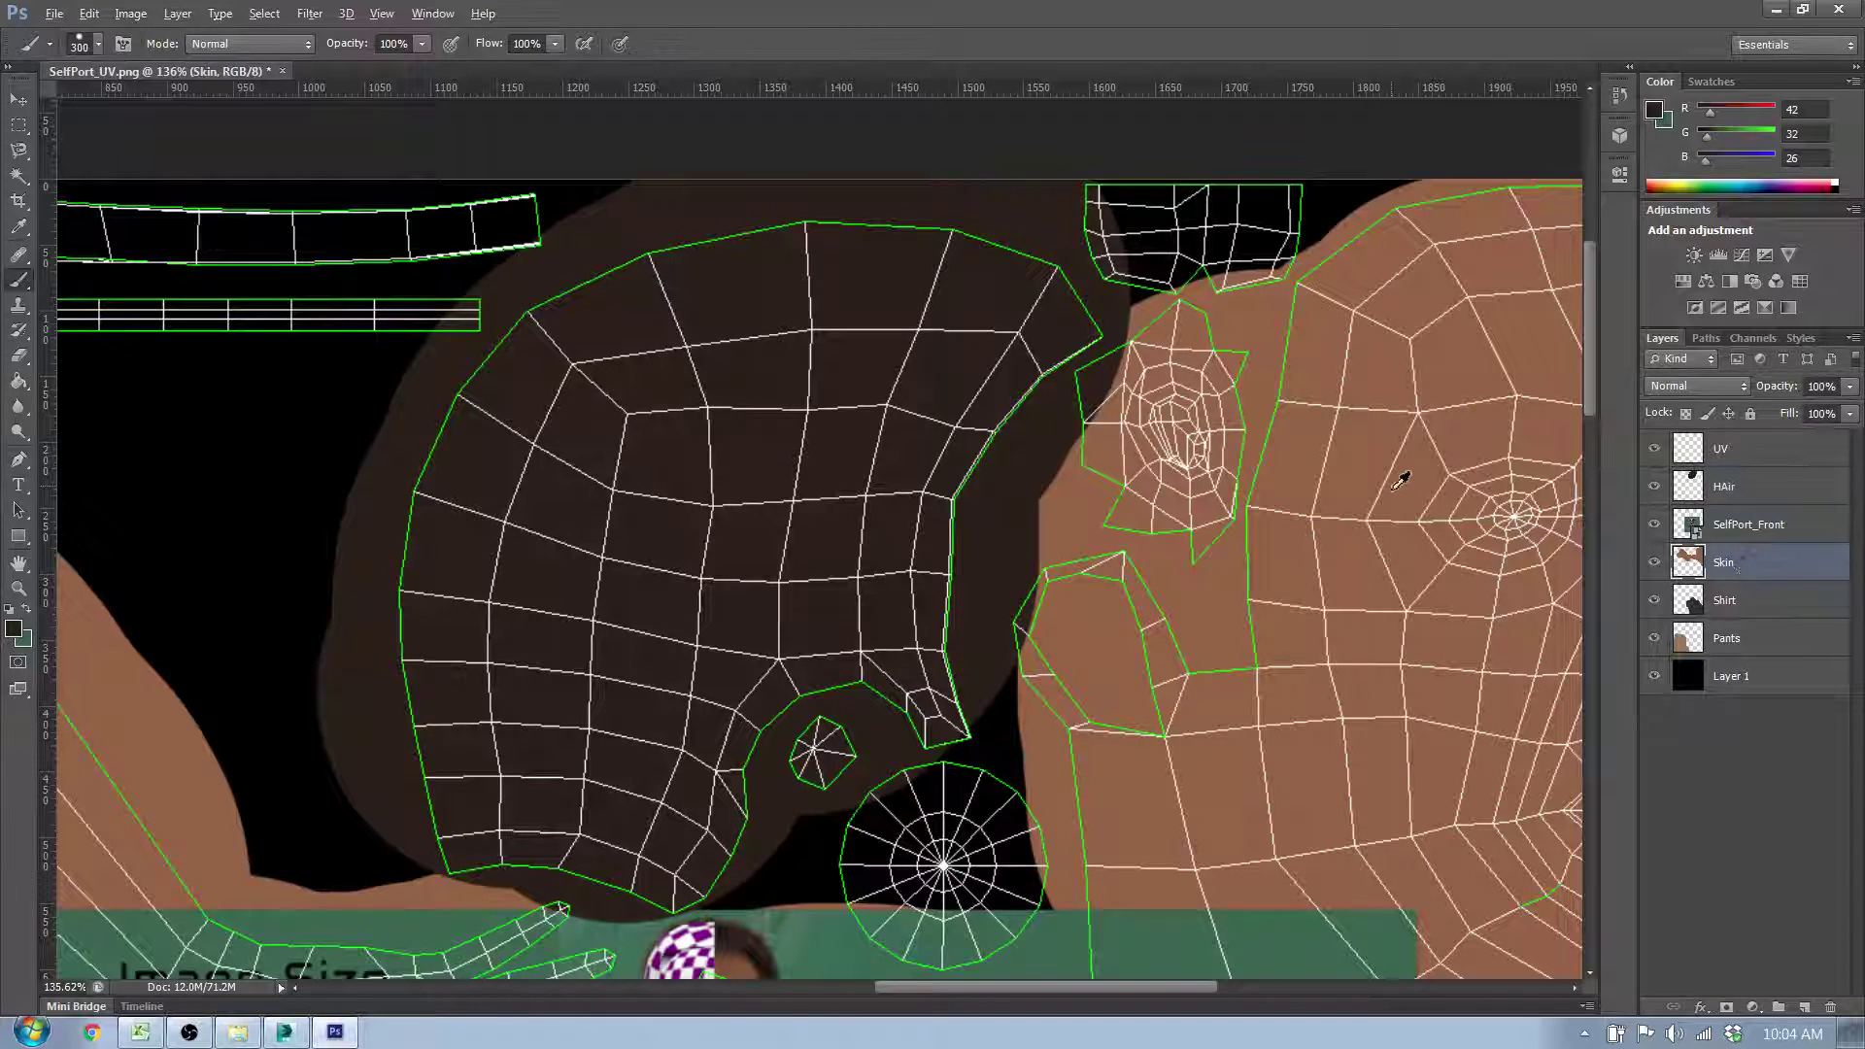
pyautogui.keyDown('alt'); pyautogui.click(1394, 482); pyautogui.keyUp('alt')
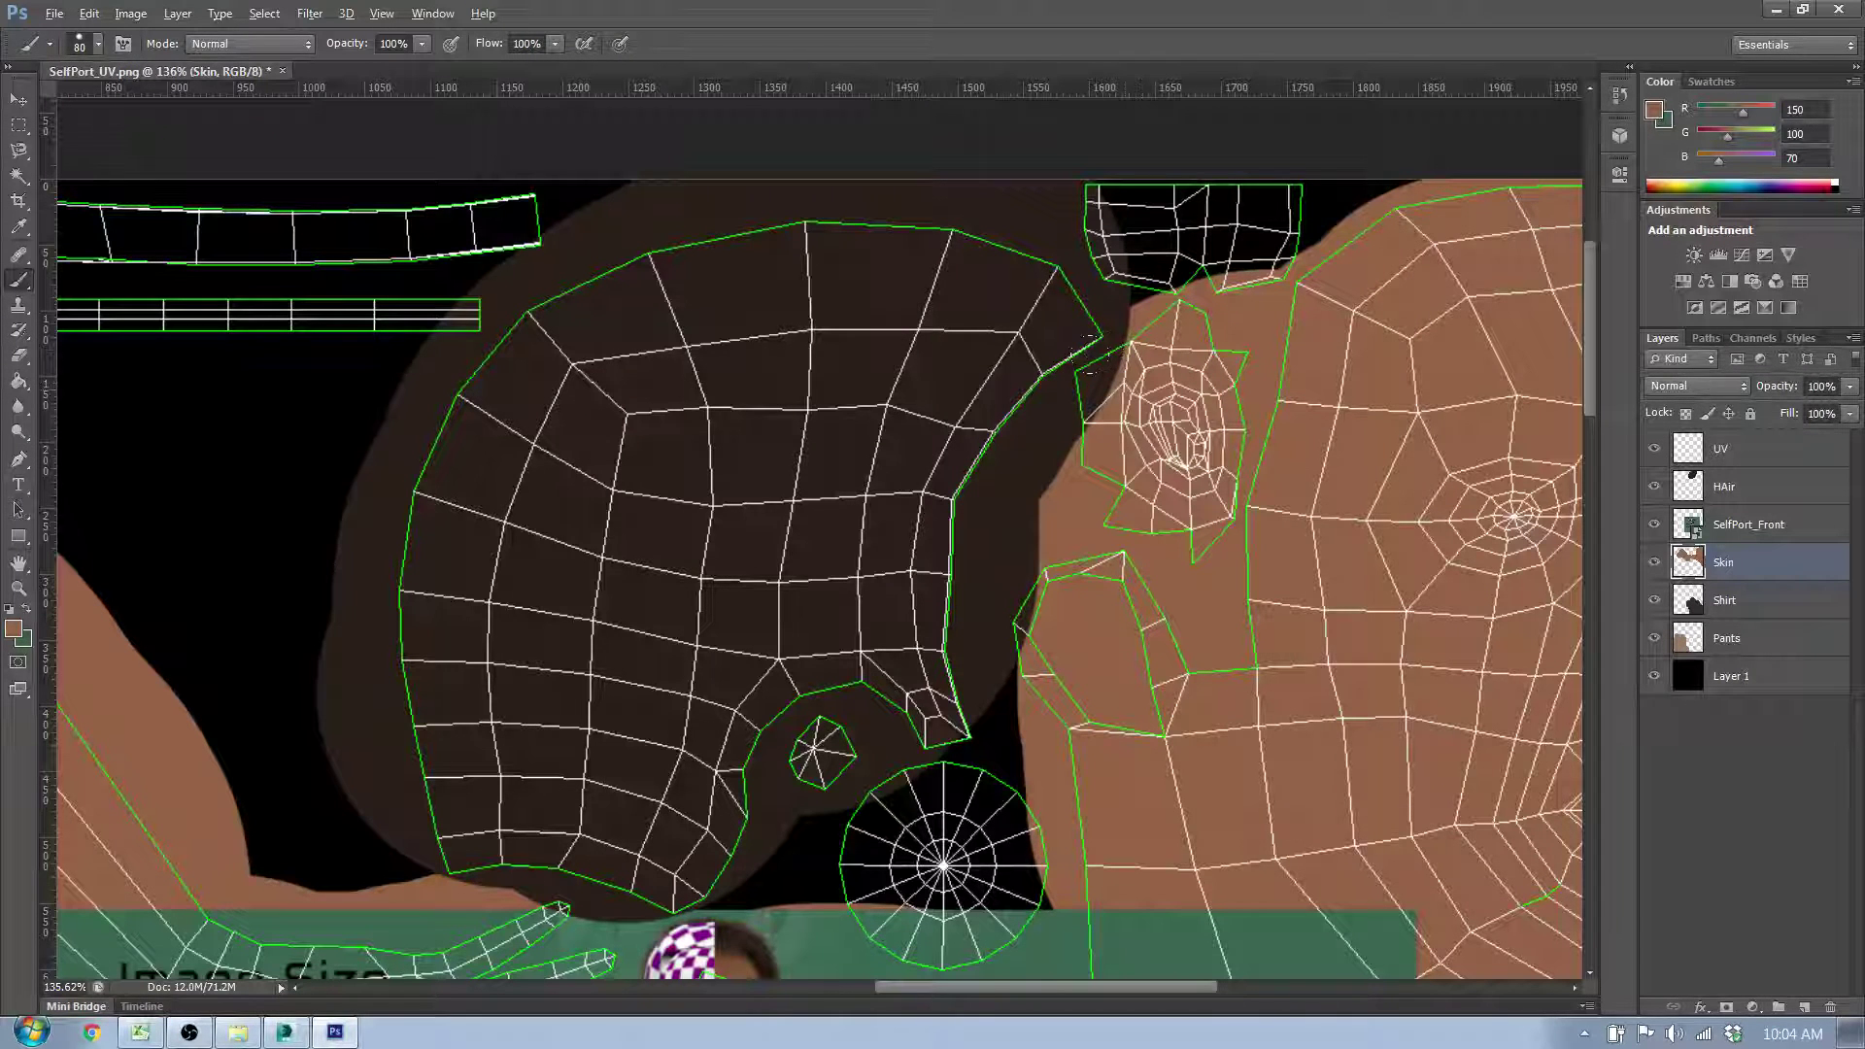
pyautogui.moveTo(1759, 488); pyautogui.dragTo(1769, 566)
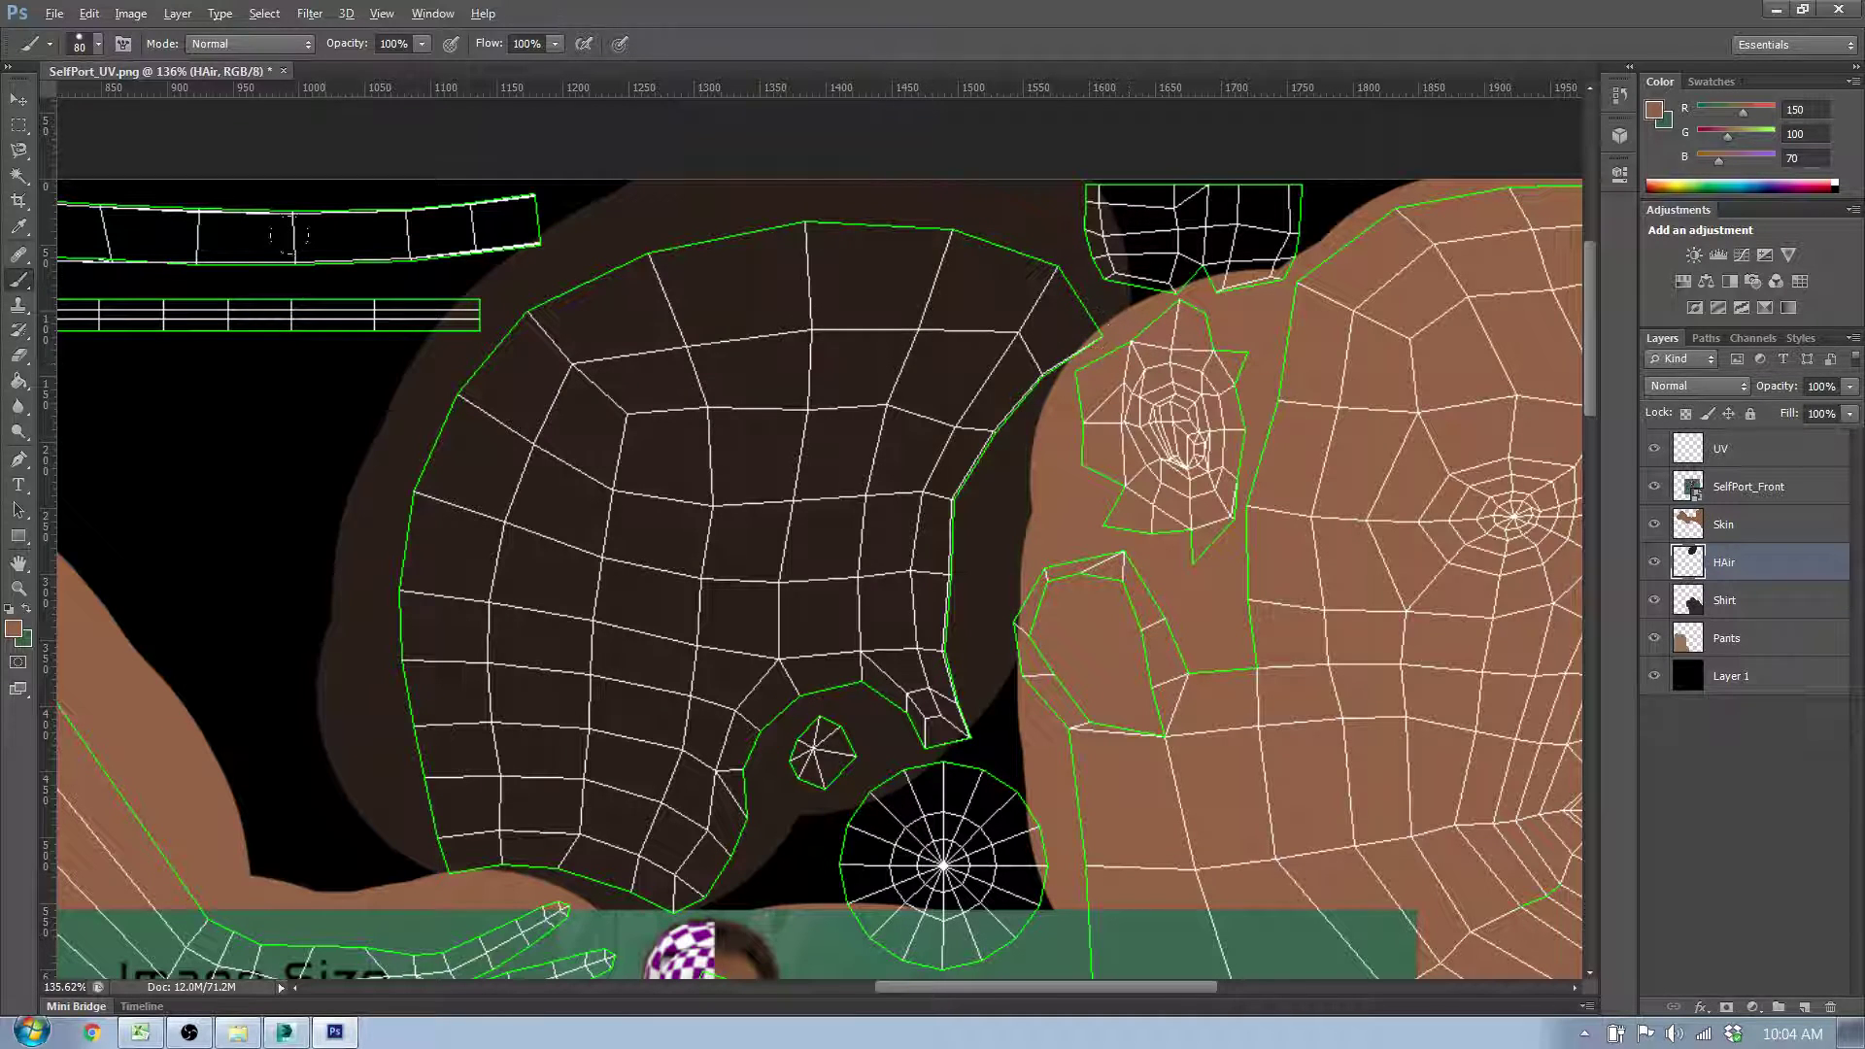
# Step: Examine the painted base colors and the remaining unpainted pieces across the UV template
pyautogui.scroll(-5, 860, 418)
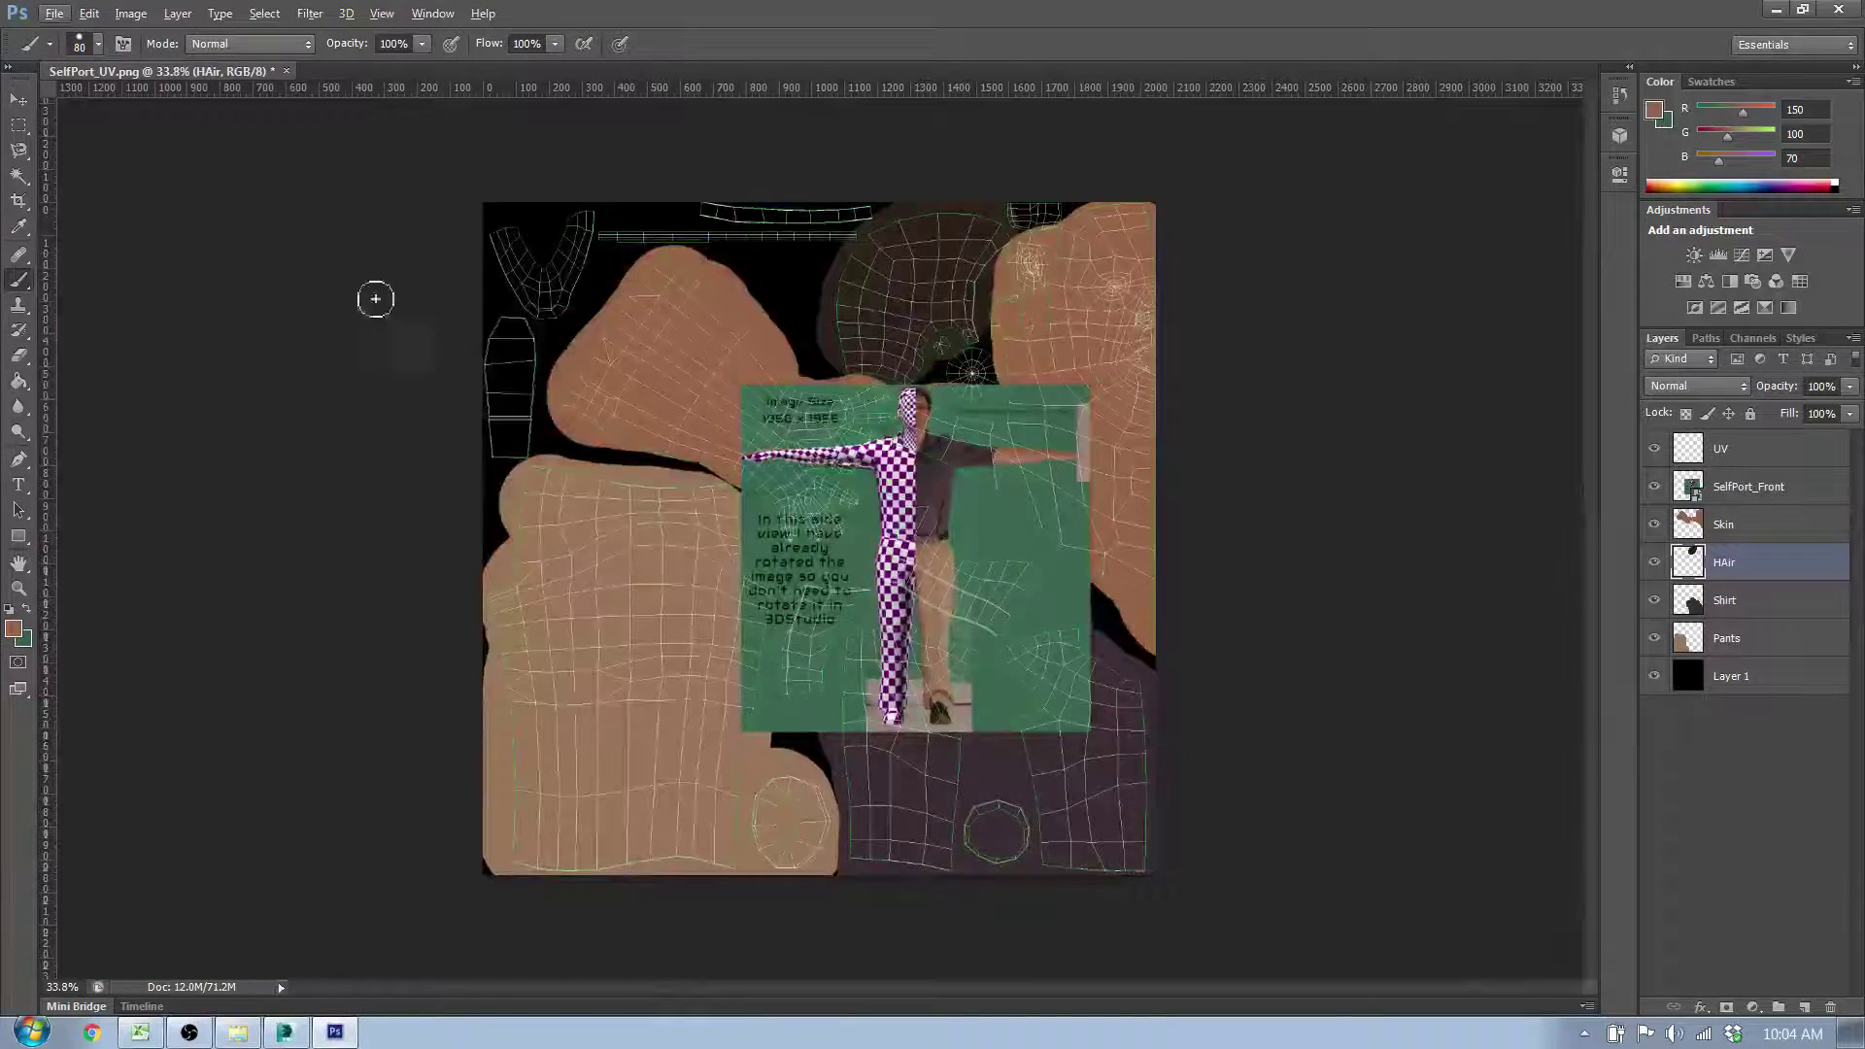
pyautogui.scroll(2, 503, 431)
pyautogui.scroll(2, 500, 432)
pyautogui.scroll(-2, 549, 335)
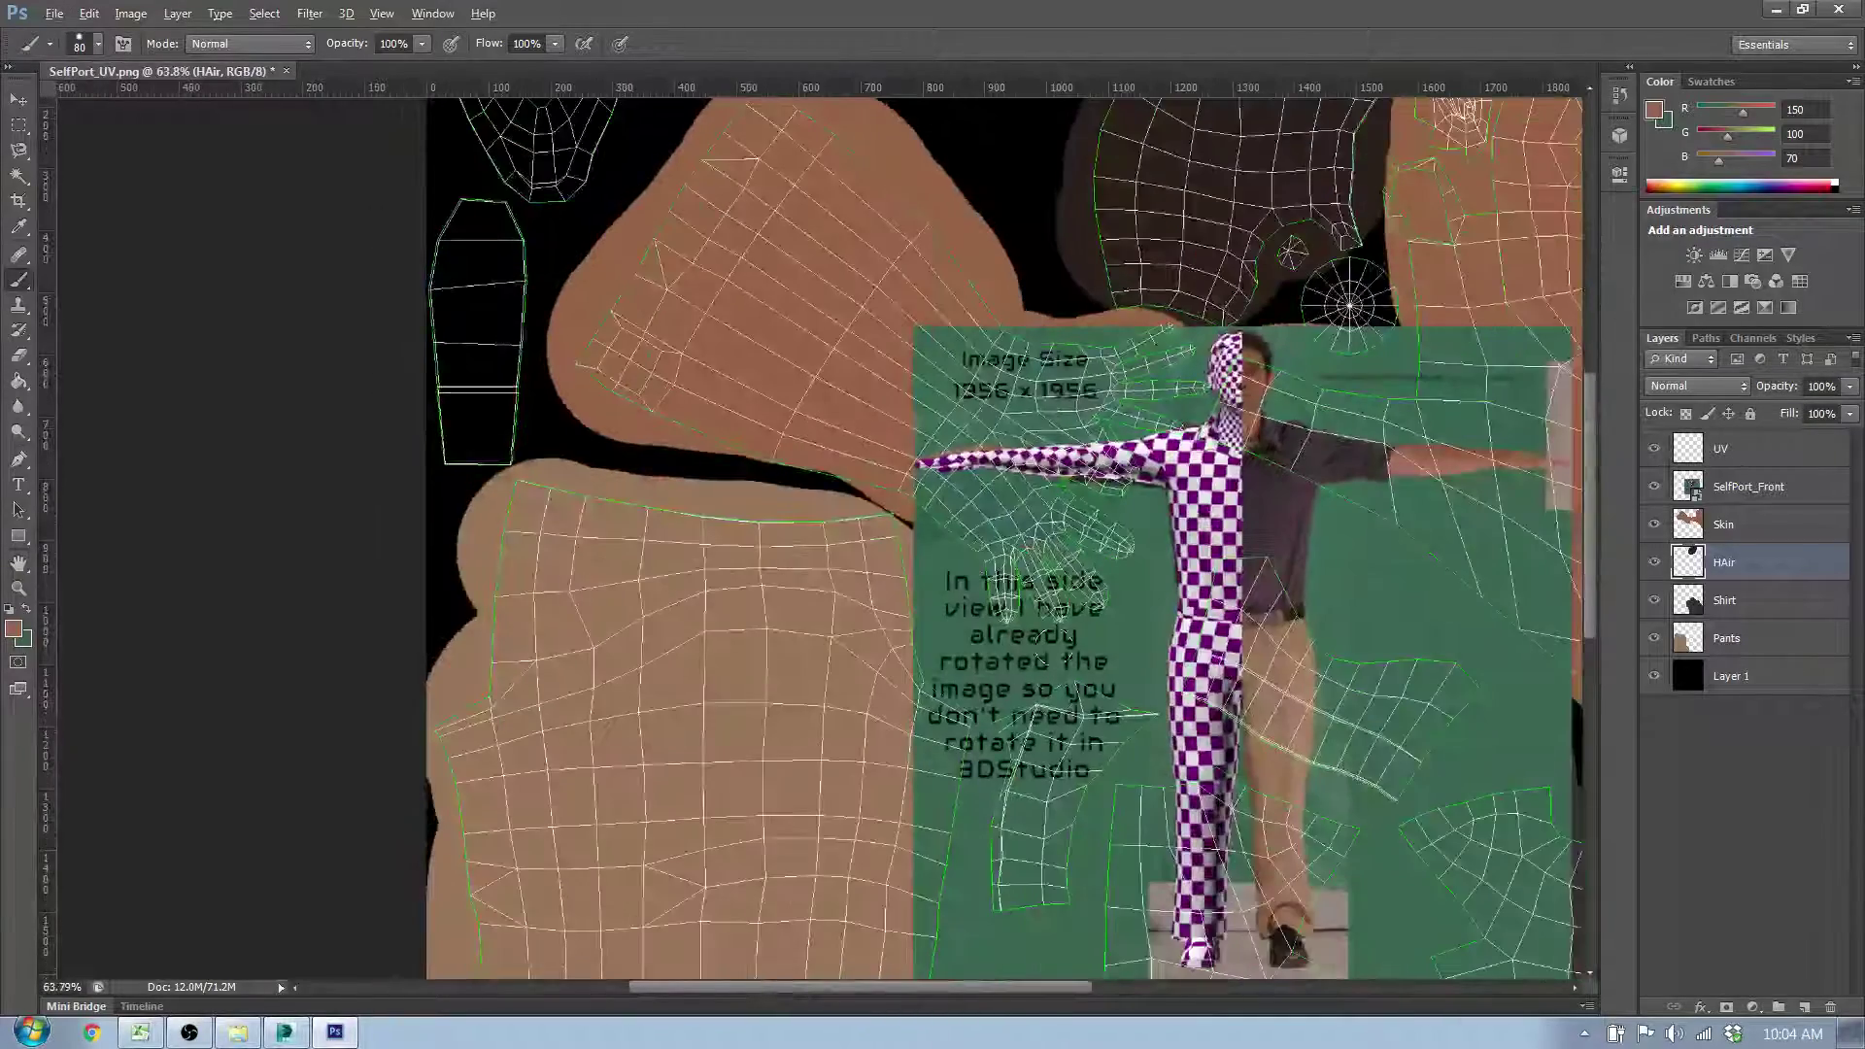
pyautogui.scroll(1, 1097, 670)
pyautogui.scroll(-3, 1097, 670)
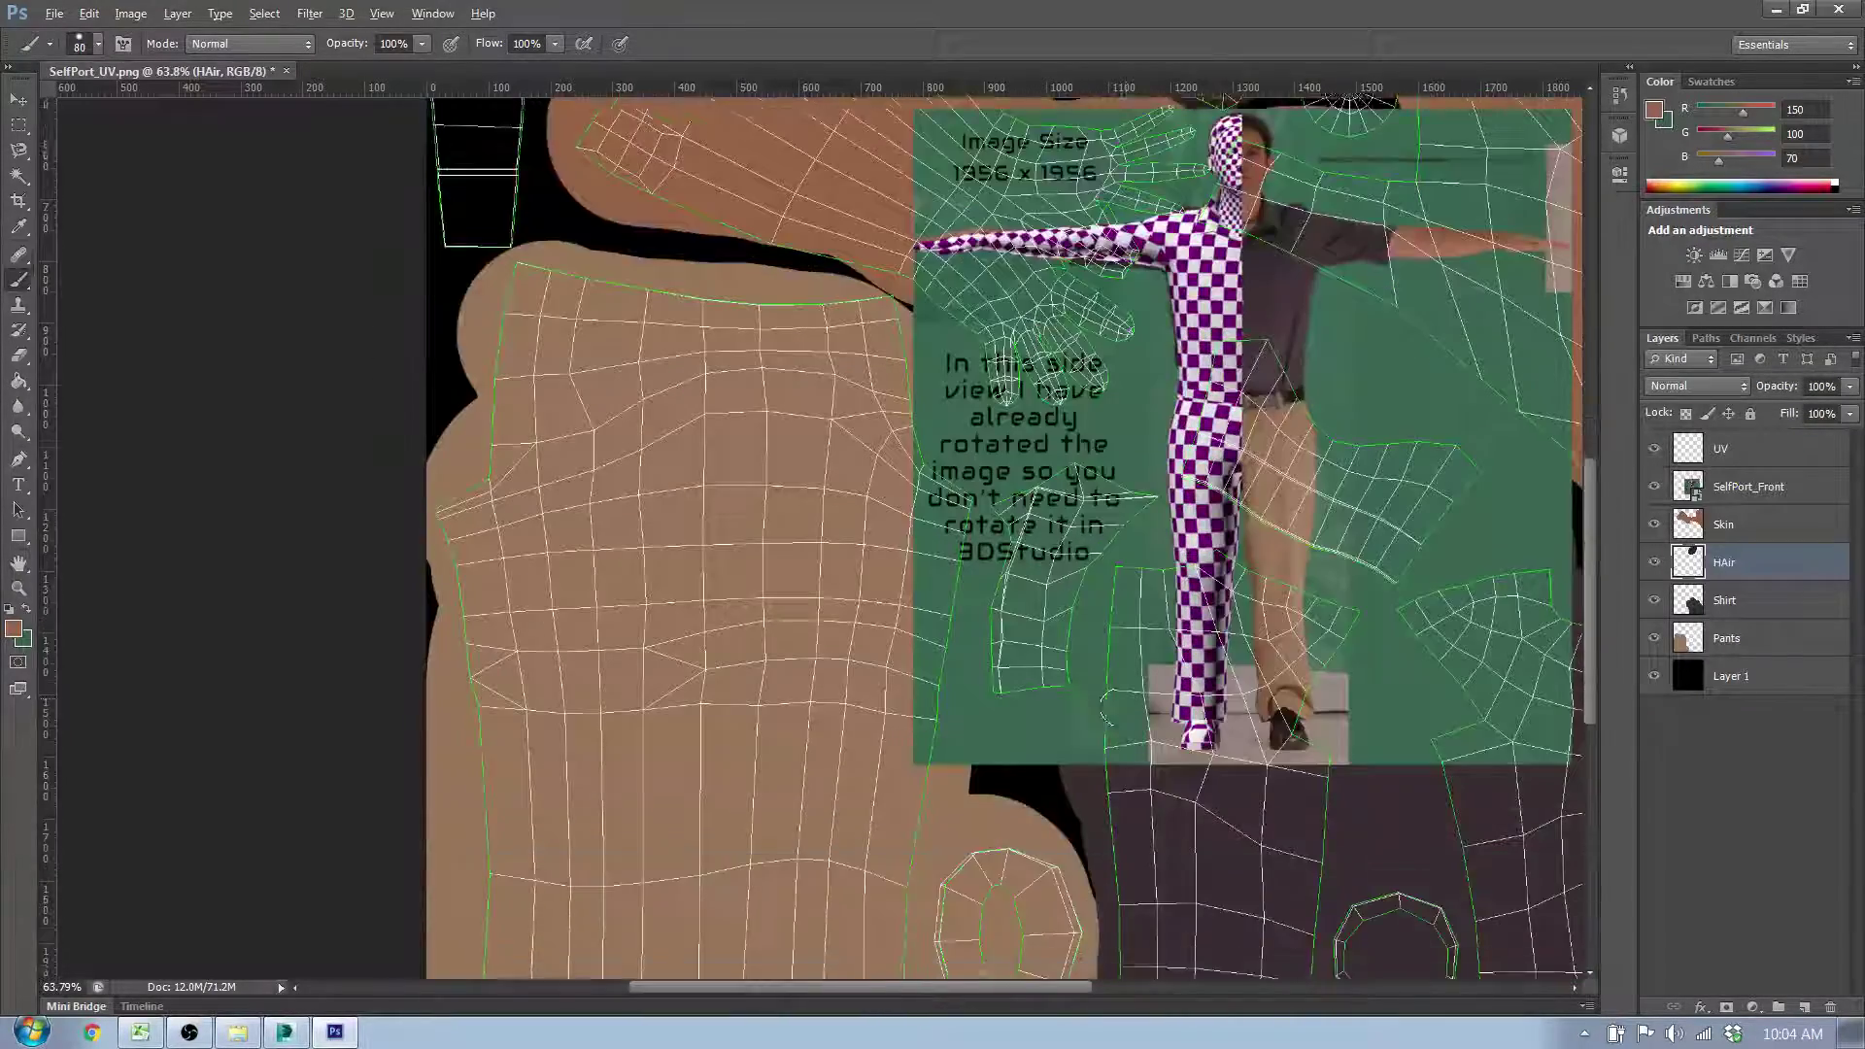
pyautogui.scroll(-2, 1107, 709)
pyautogui.scroll(6, 1107, 709)
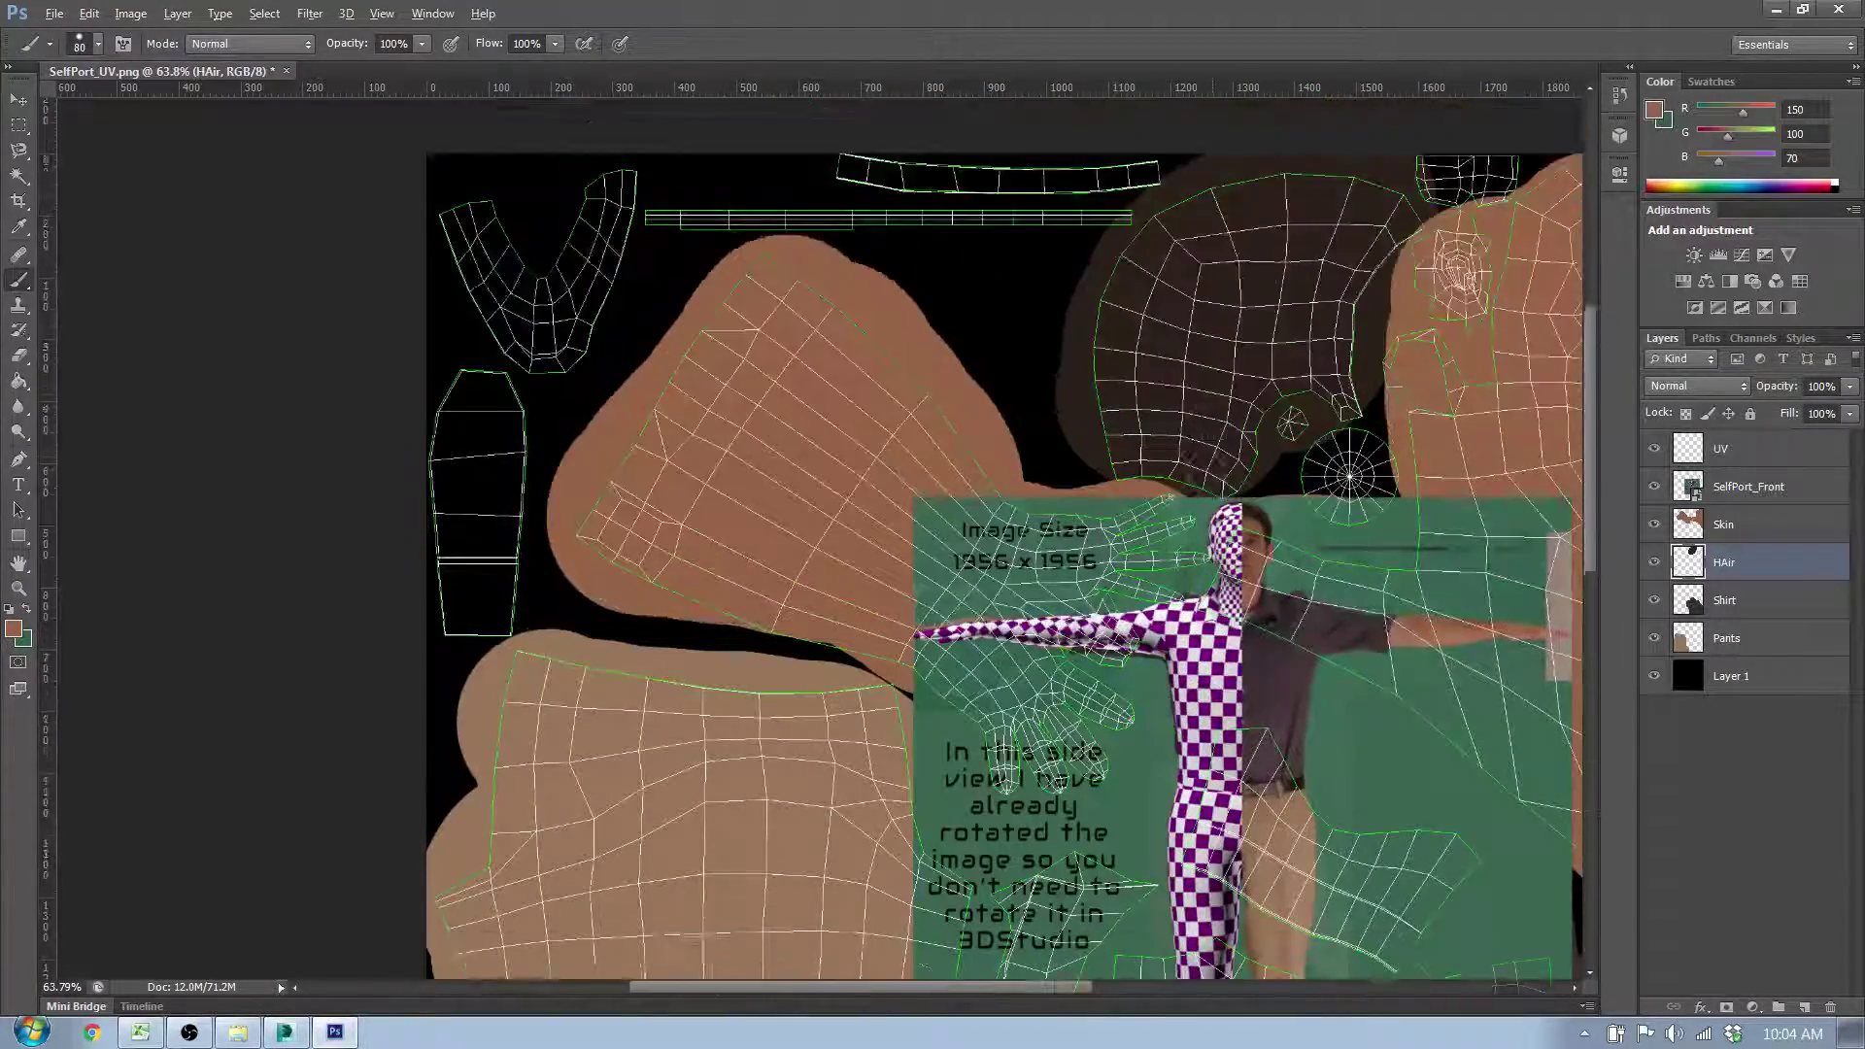
pyautogui.scroll(2, 1198, 377)
pyautogui.scroll(1, 1112, 355)
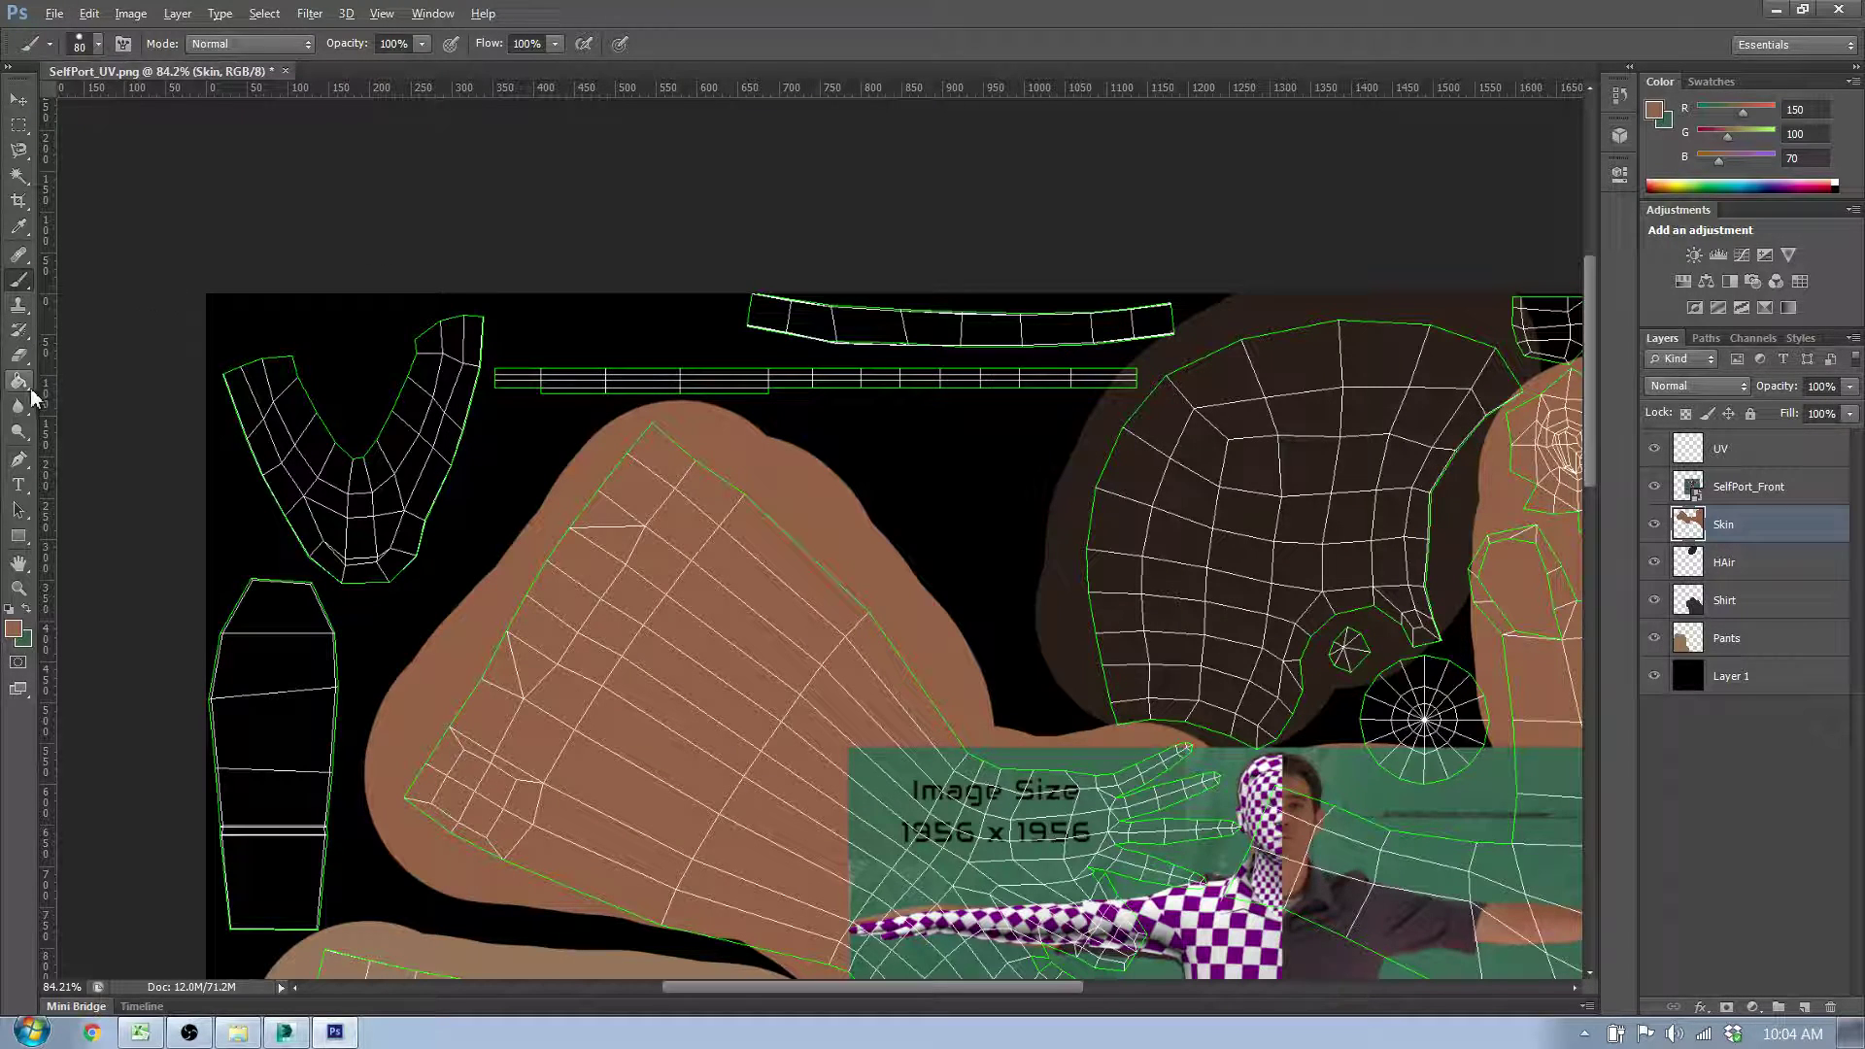
# Step: Hide the SelfPort_Front reference and erase the skin color overlapping the scalp piece's lower corner on the Skin layer
pyautogui.click(18, 355)
pyautogui.scroll(2, 836, 492)
pyautogui.scroll(-3, 983, 804)
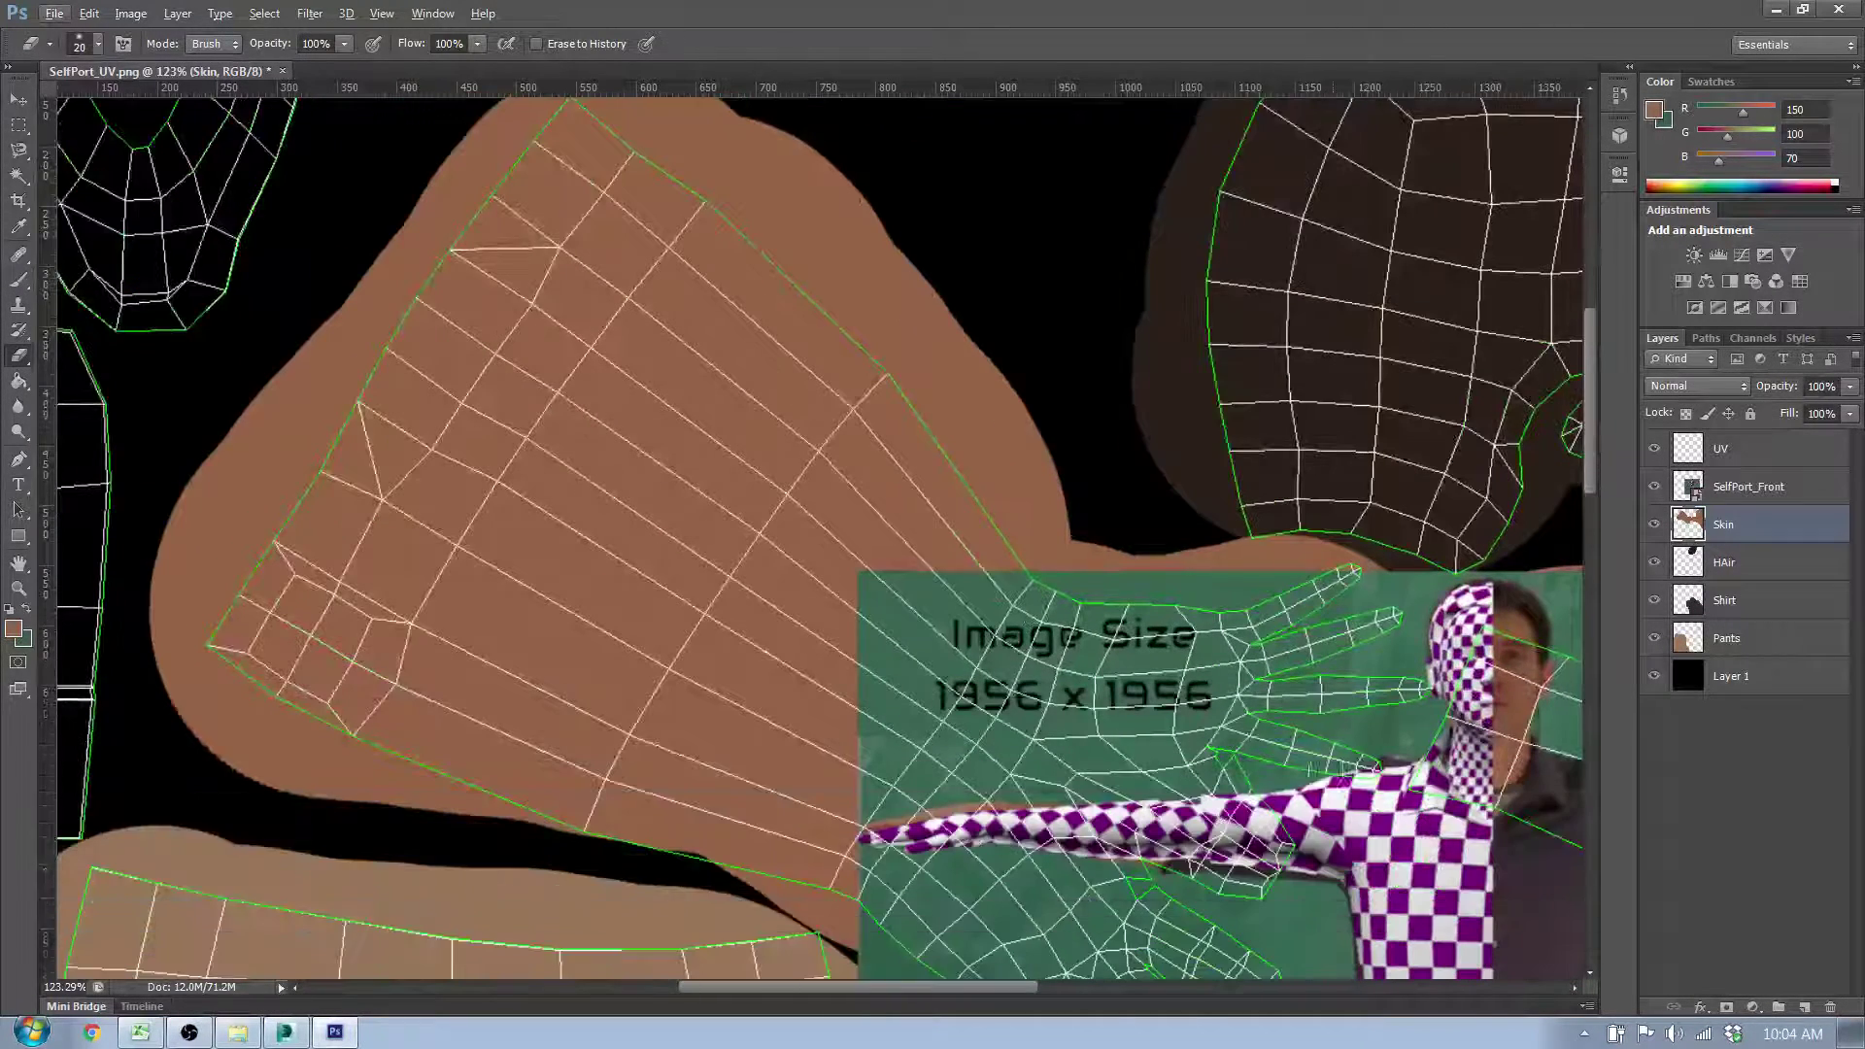
pyautogui.click(1654, 487)
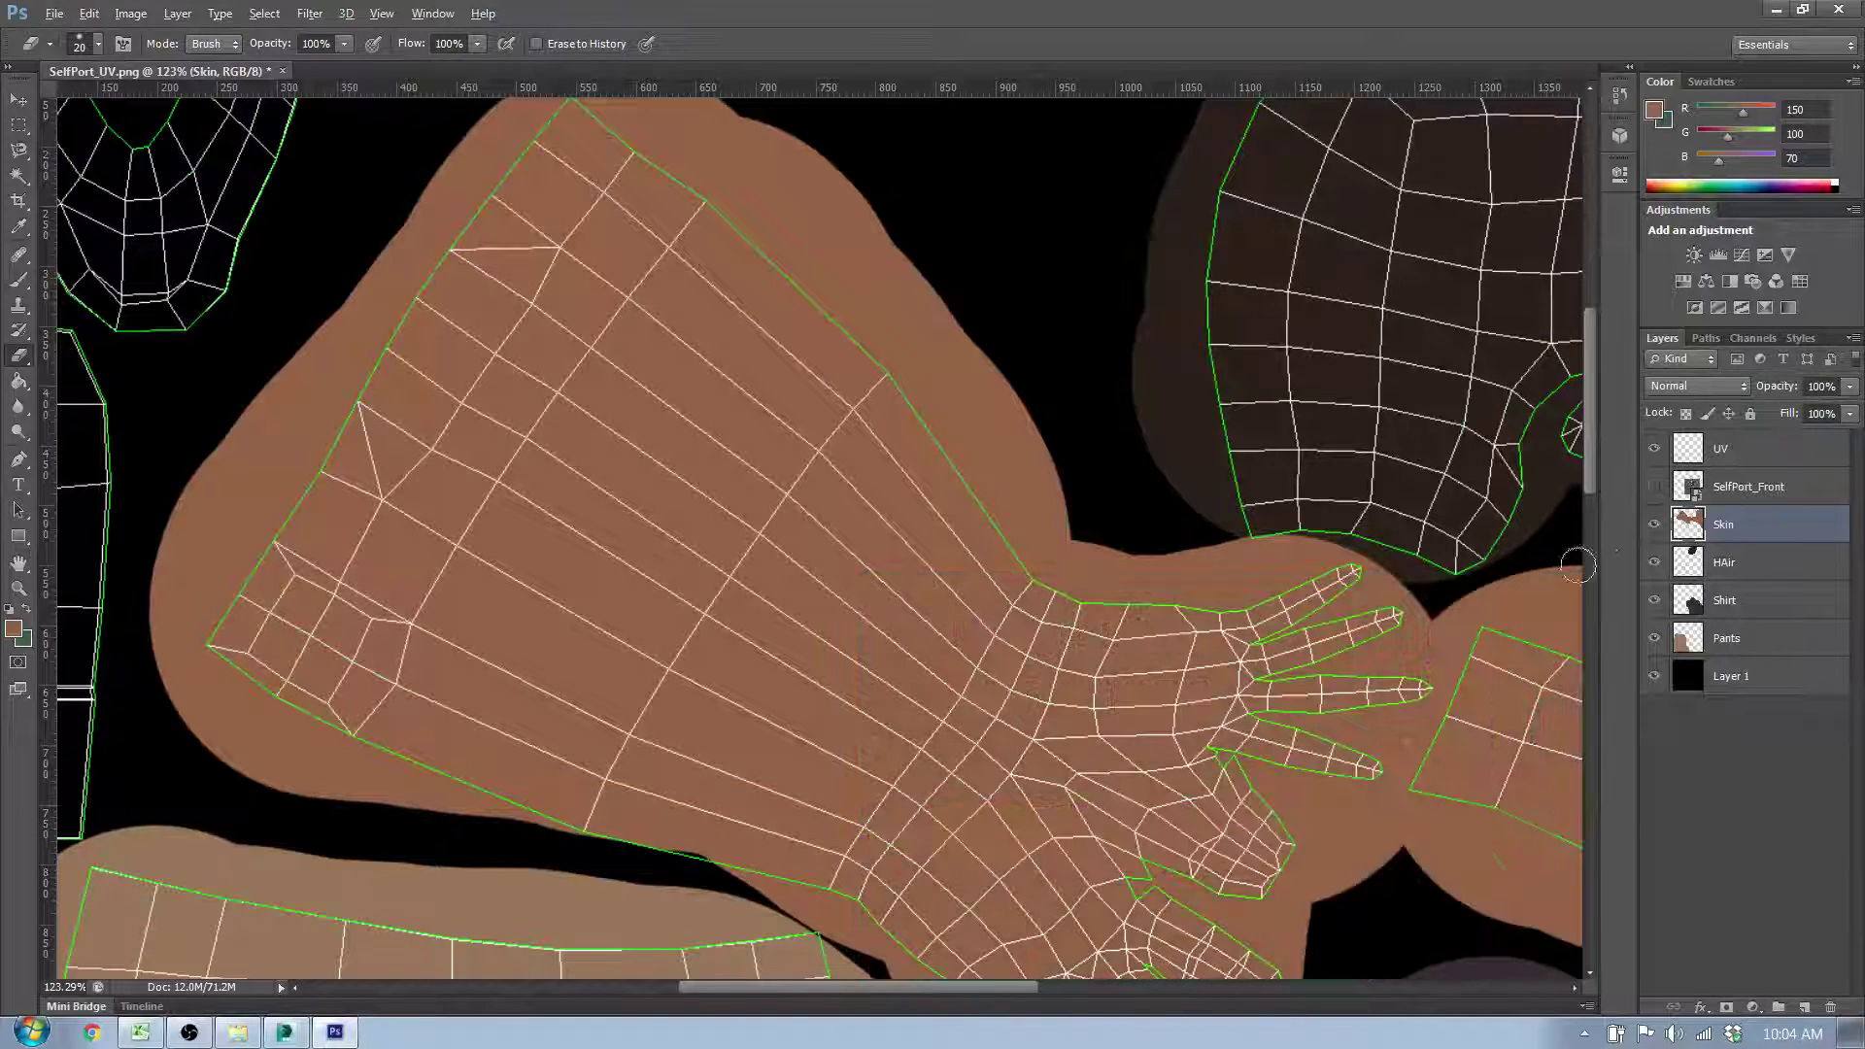
pyautogui.scroll(1, 1452, 671)
pyautogui.scroll(-2, 1413, 748)
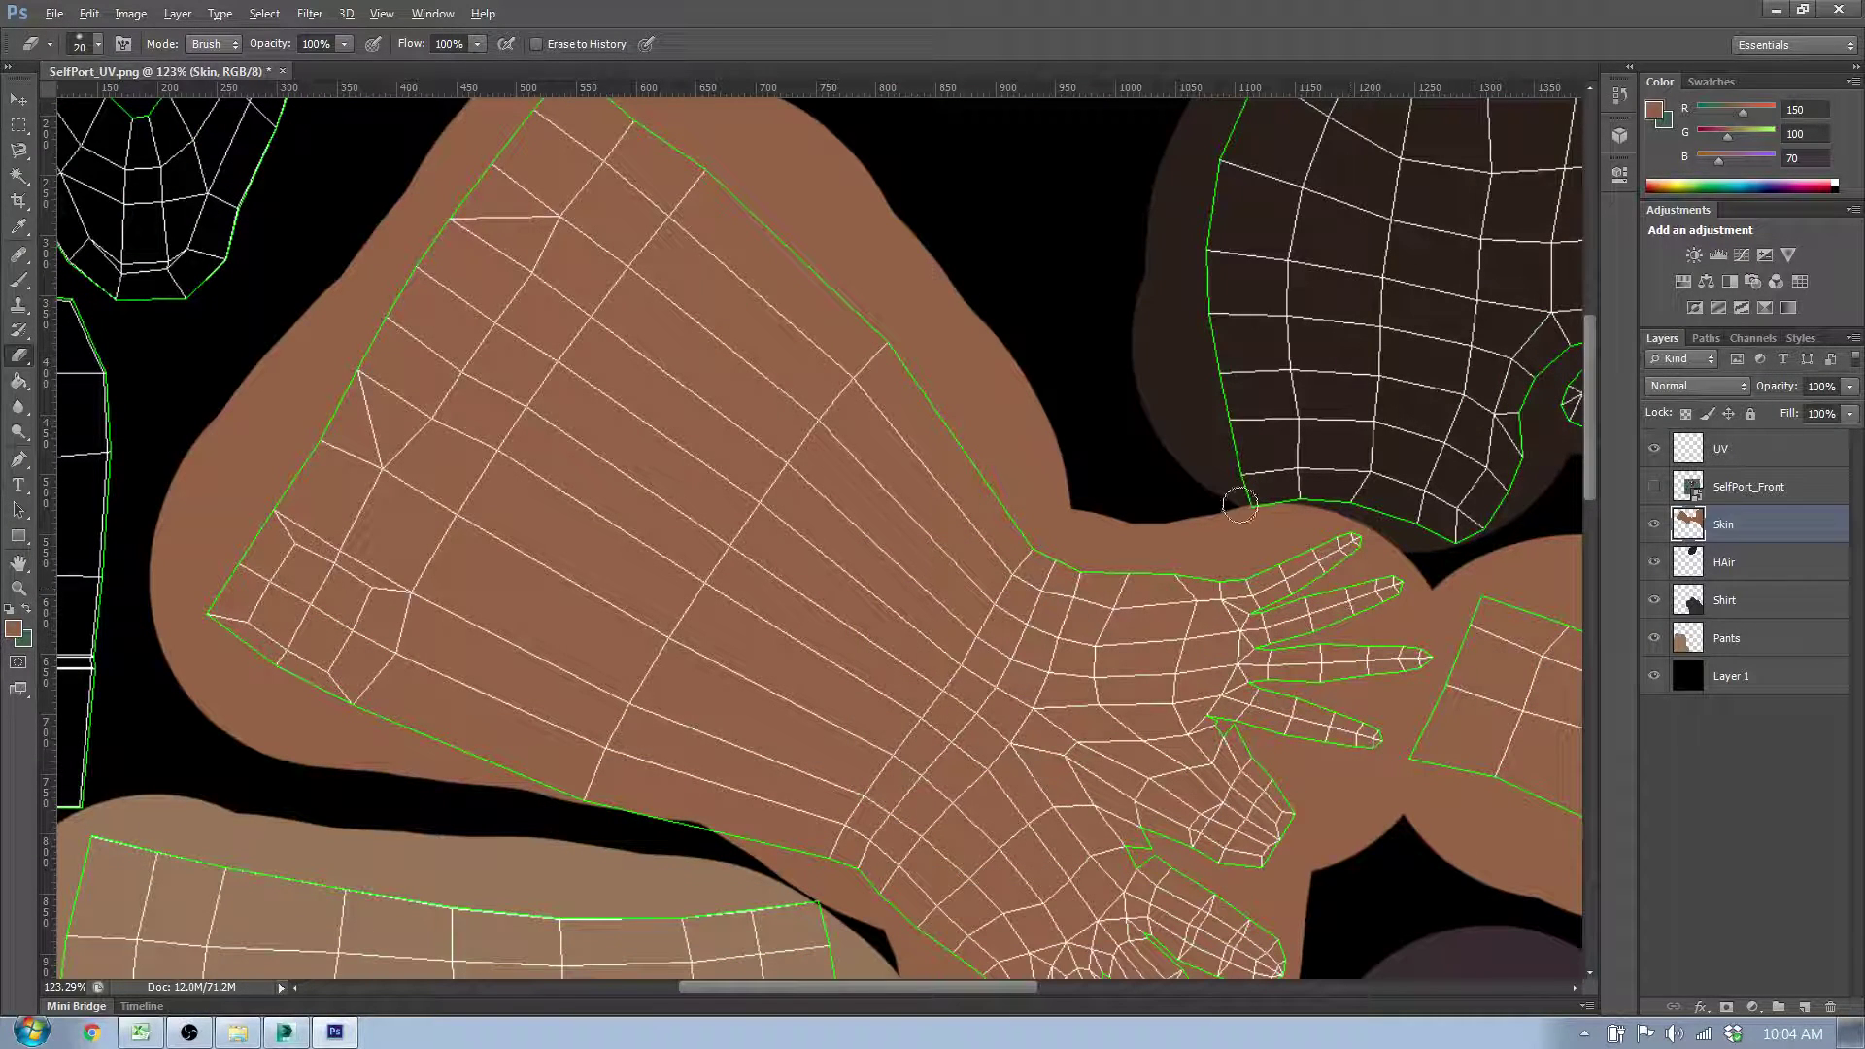
pyautogui.moveTo(1235, 507)
pyautogui.mouseDown()
pyautogui.moveTo(1312, 509)
pyautogui.moveTo(1244, 503)
pyautogui.mouseUp()
# Step: Erase the skin color spilling over the pants piece's upper corner beside the hand on the Skin layer
pyautogui.scroll(-4, 1452, 680)
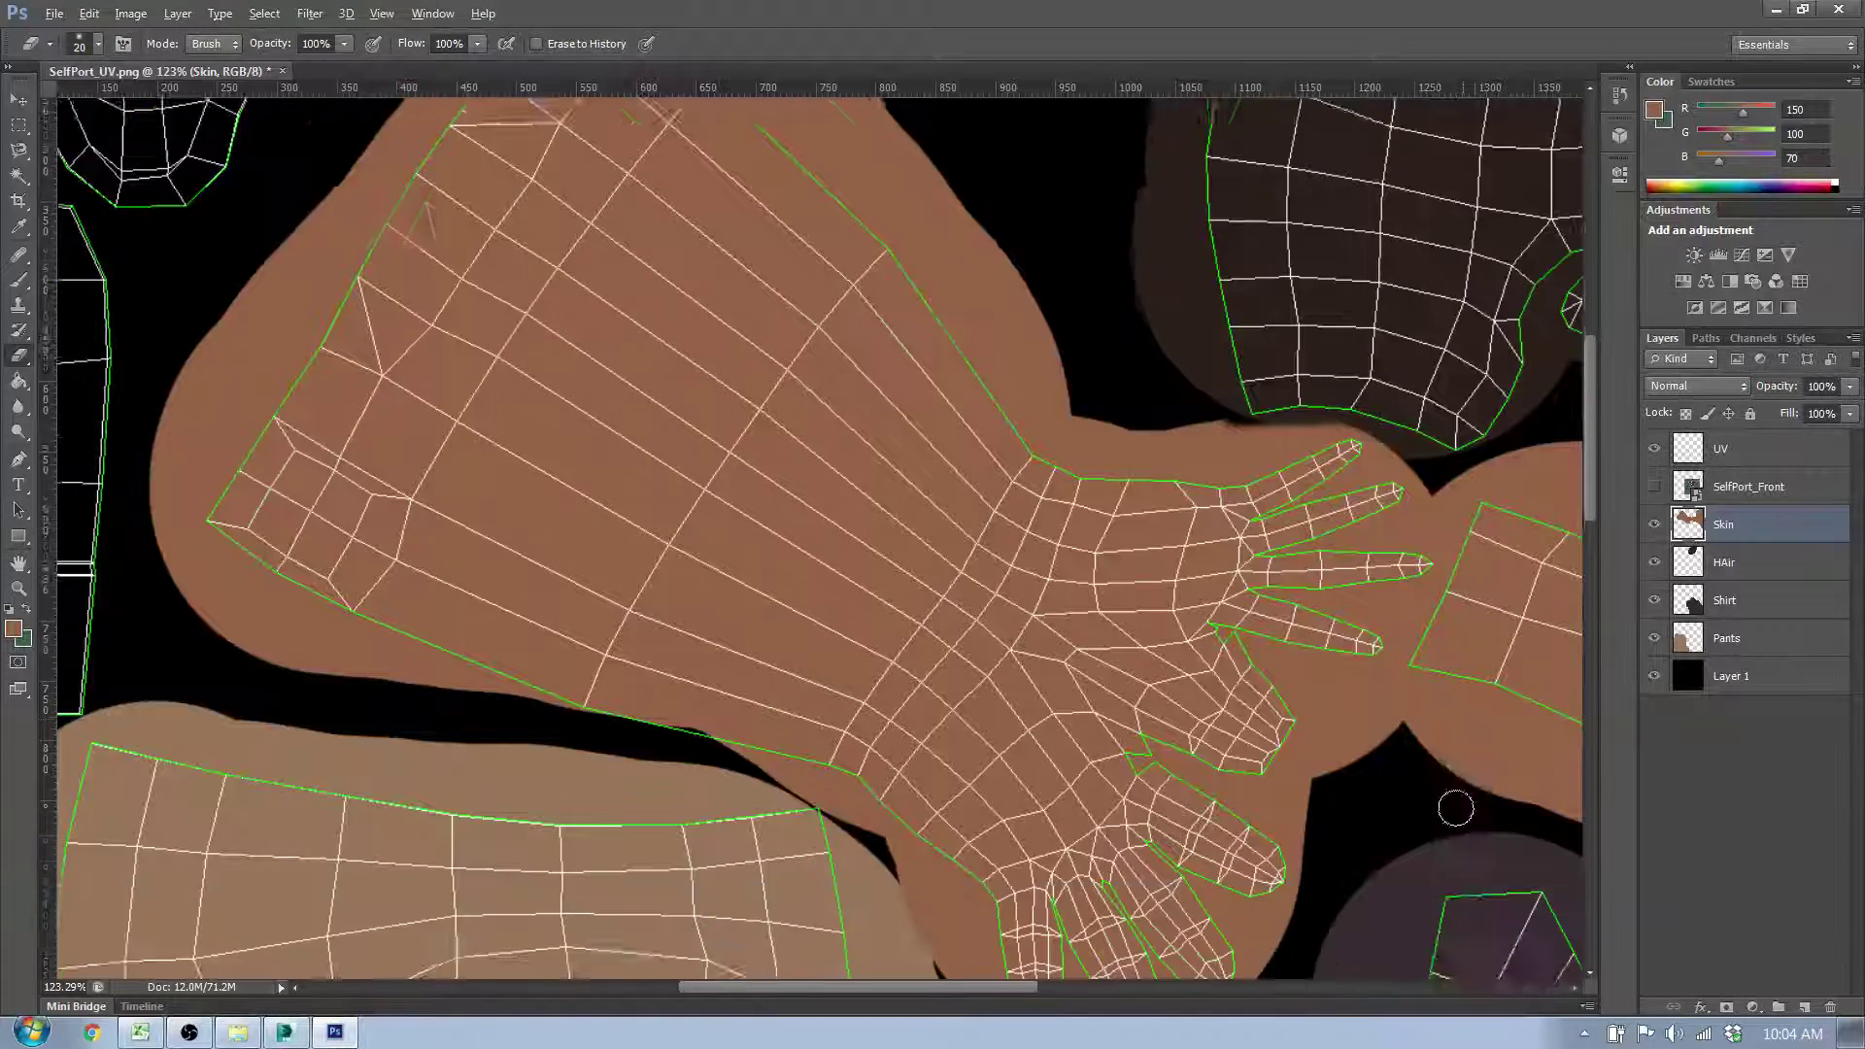
pyautogui.scroll(-1, 1452, 804)
pyautogui.moveTo(792, 488); pyautogui.dragTo(813, 515)
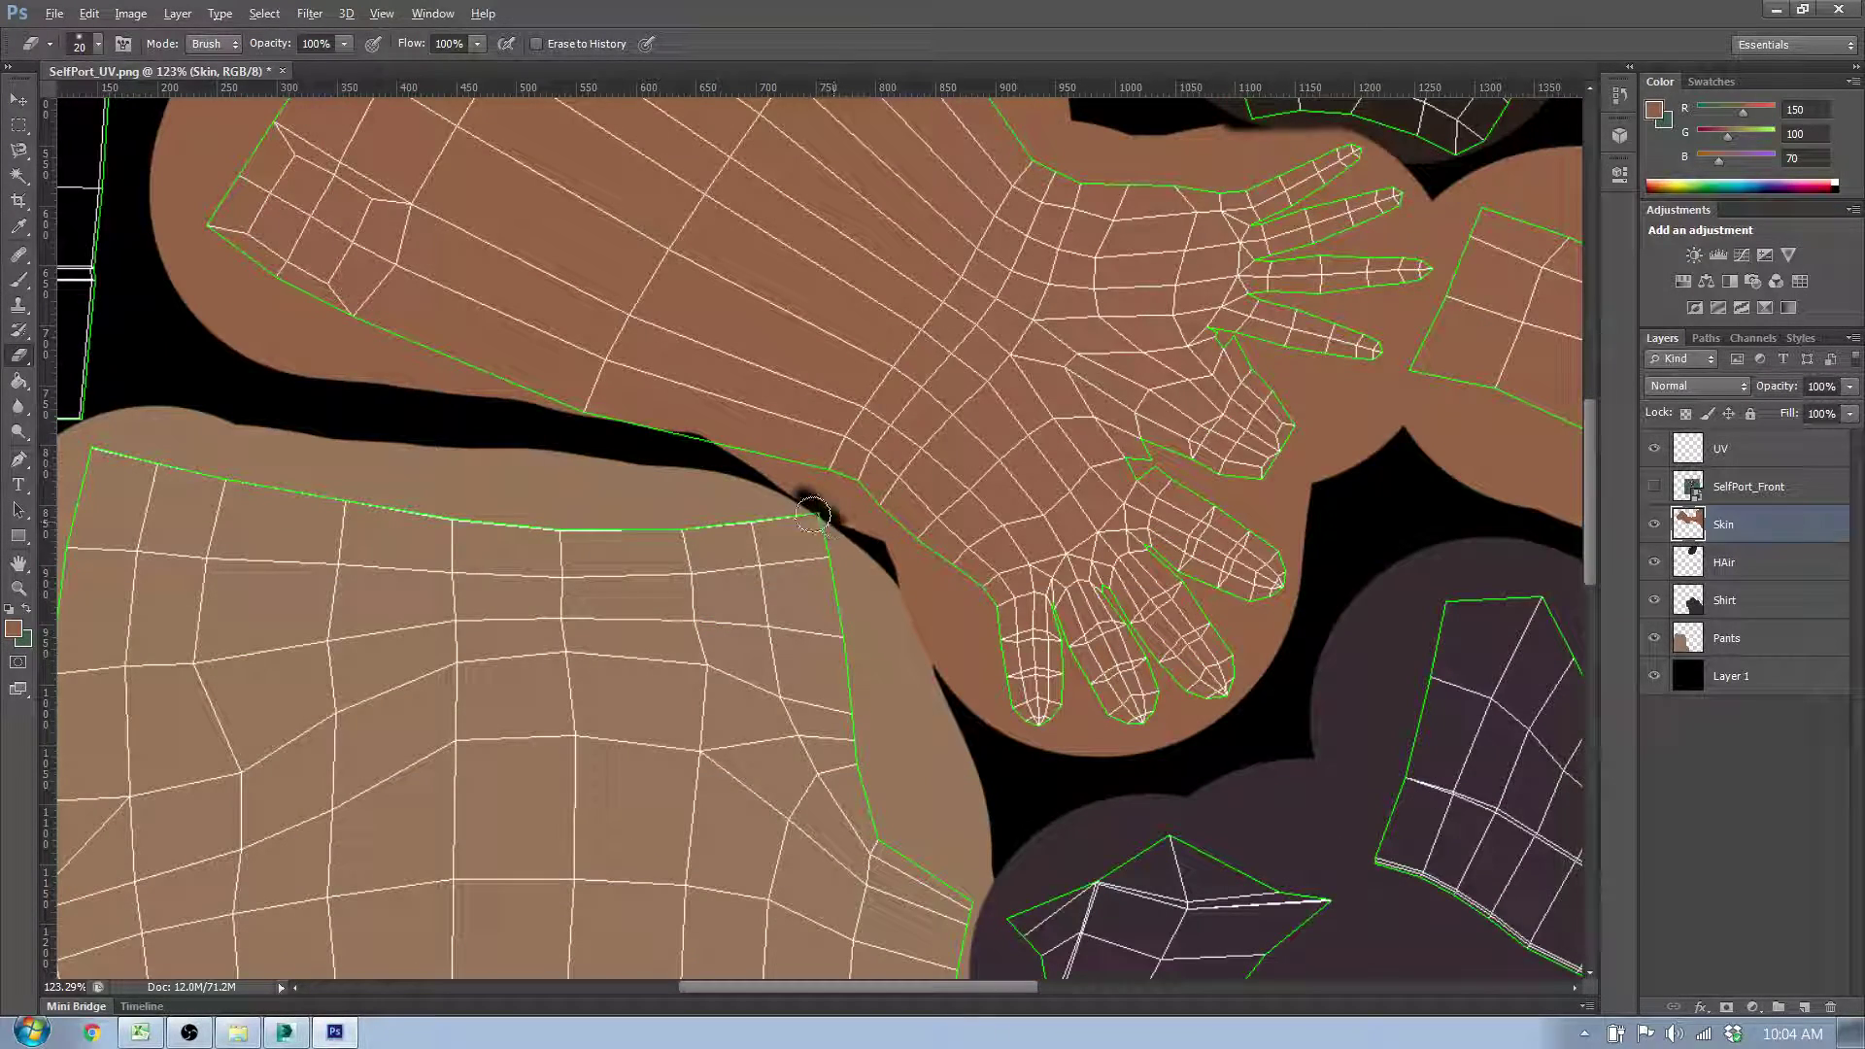
# Step: Sample the pants color (152, 118, 90) and paint over the gap at the pants piece's upper corner on the Pants layer
pyautogui.click(1739, 638)
pyautogui.click(881, 707)
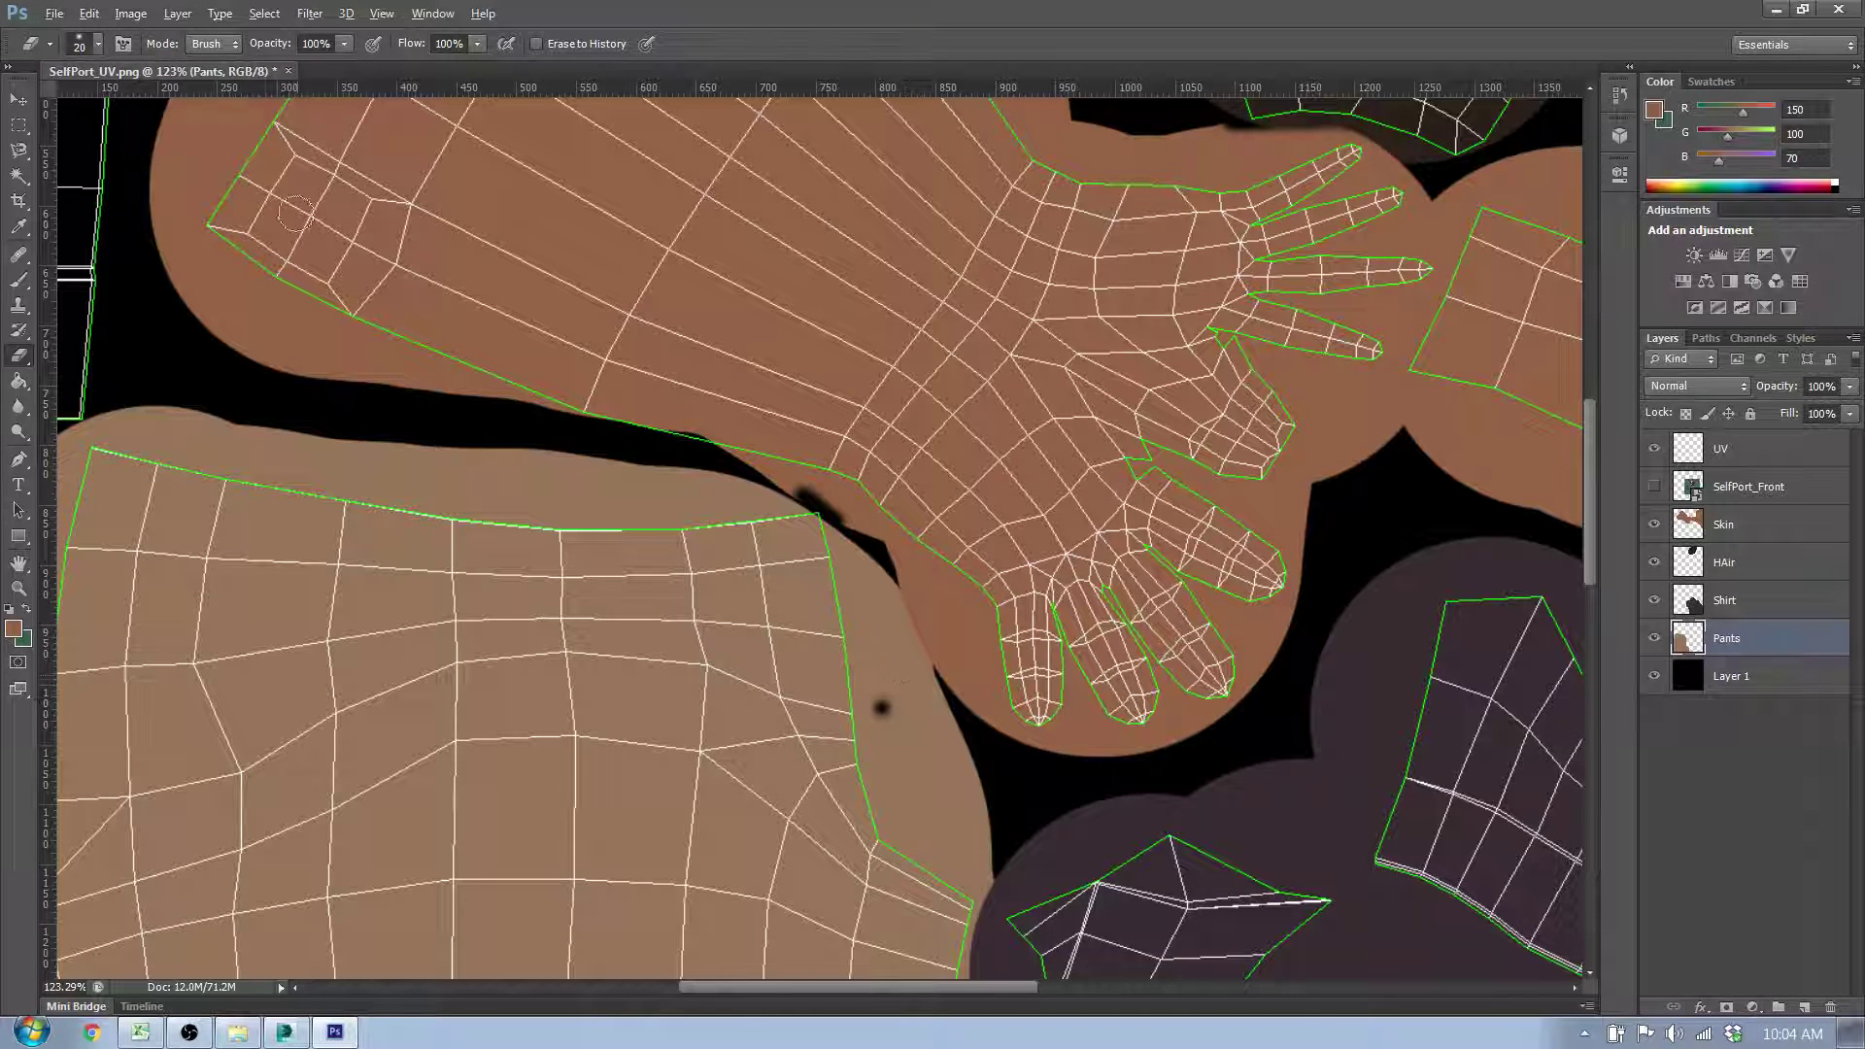
pyautogui.click(18, 280)
pyautogui.keyDown('alt'); pyautogui.click(714, 699); pyautogui.keyUp('alt')
pyautogui.moveTo(754, 506); pyautogui.dragTo(774, 507)
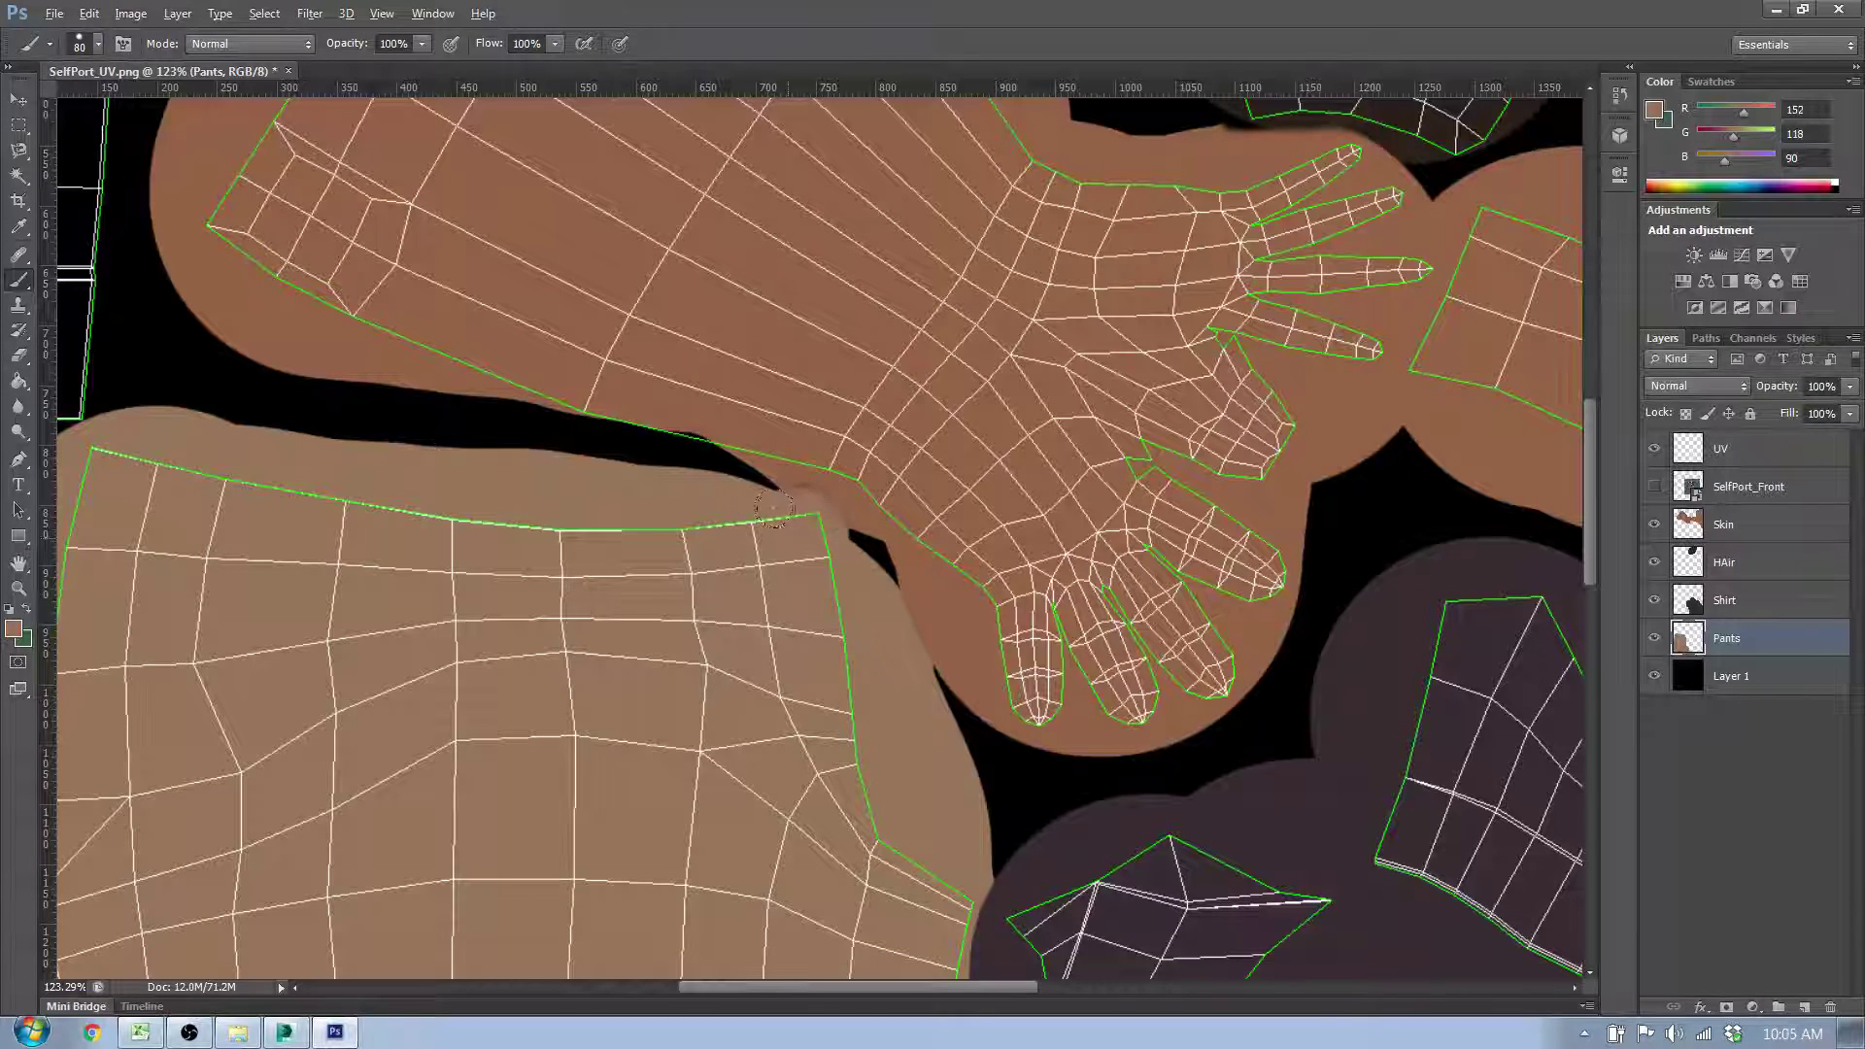
# Step: Move the Shirt layer below Pants in the layer stack
pyautogui.scroll(-5, 770, 700)
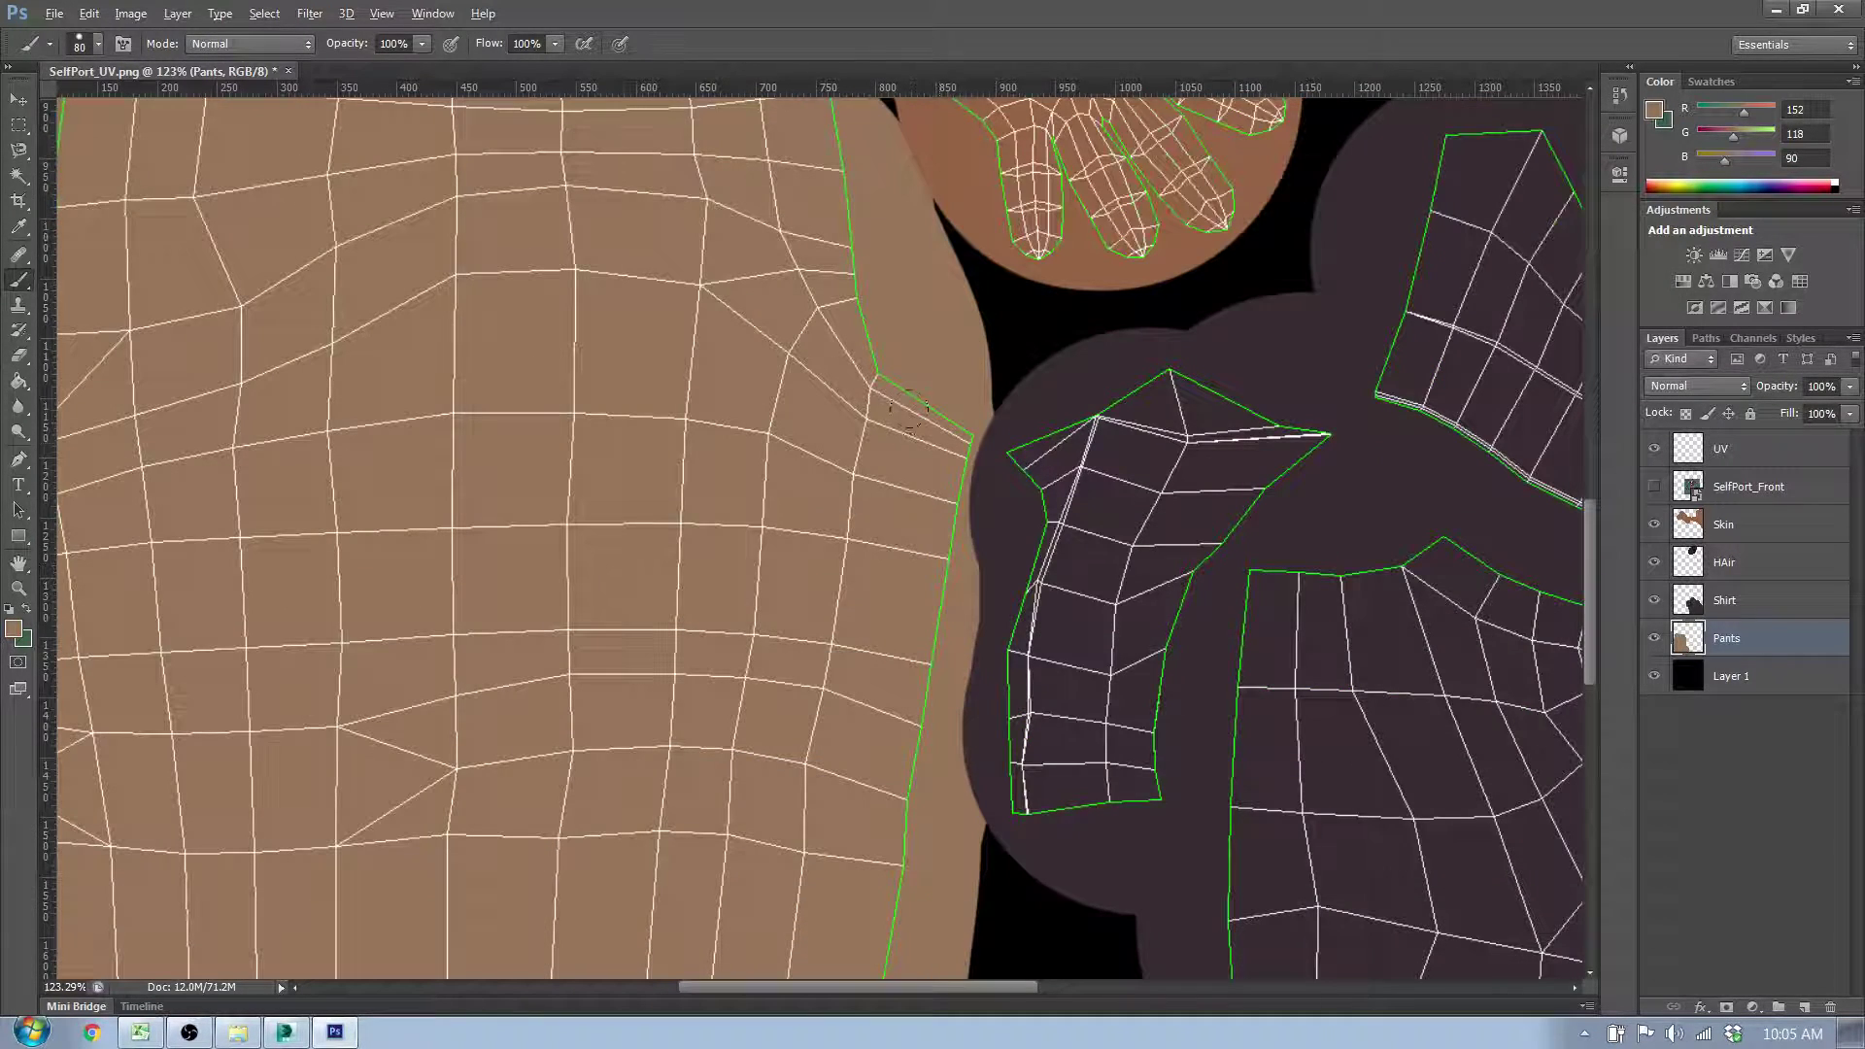
pyautogui.click(1746, 600)
pyautogui.moveTo(1746, 600); pyautogui.dragTo(1748, 662)
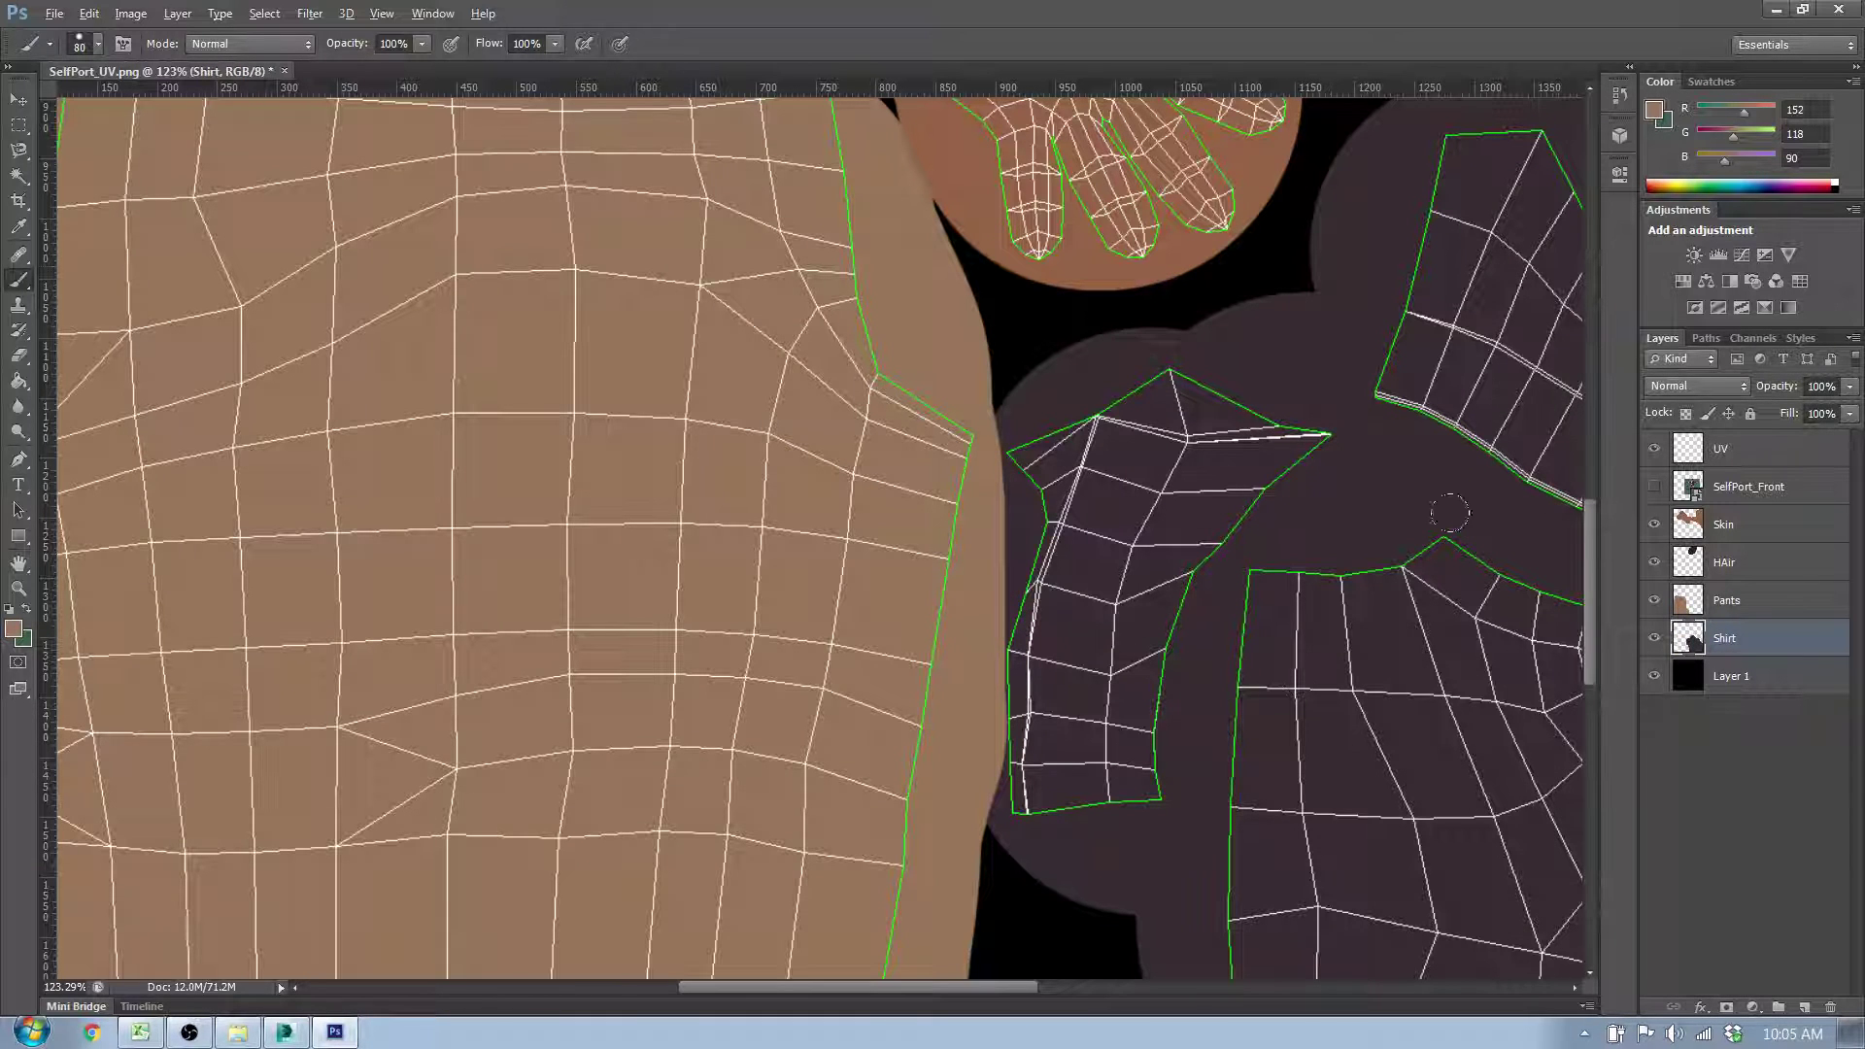
# Step: Erase along the border between the pants piece and the neighboring shirt piece on the Shirt and Pants layers
pyautogui.click(18, 354)
pyautogui.moveTo(1038, 589)
pyautogui.mouseDown()
pyautogui.moveTo(1011, 616)
pyautogui.moveTo(1002, 763)
pyautogui.moveTo(999, 631)
pyautogui.moveTo(996, 791)
pyautogui.moveTo(979, 499)
pyautogui.moveTo(1001, 485)
pyautogui.moveTo(993, 563)
pyautogui.moveTo(998, 413)
pyautogui.mouseUp()
pyautogui.click(1762, 604)
pyautogui.moveTo(989, 629)
pyautogui.mouseDown()
pyautogui.moveTo(1002, 895)
pyautogui.moveTo(965, 836)
pyautogui.moveTo(987, 732)
pyautogui.mouseUp()
# Step: Add a layer named Eye at the top of the layer stack
pyautogui.scroll(-3, 987, 732)
pyautogui.scroll(-10, 1078, 701)
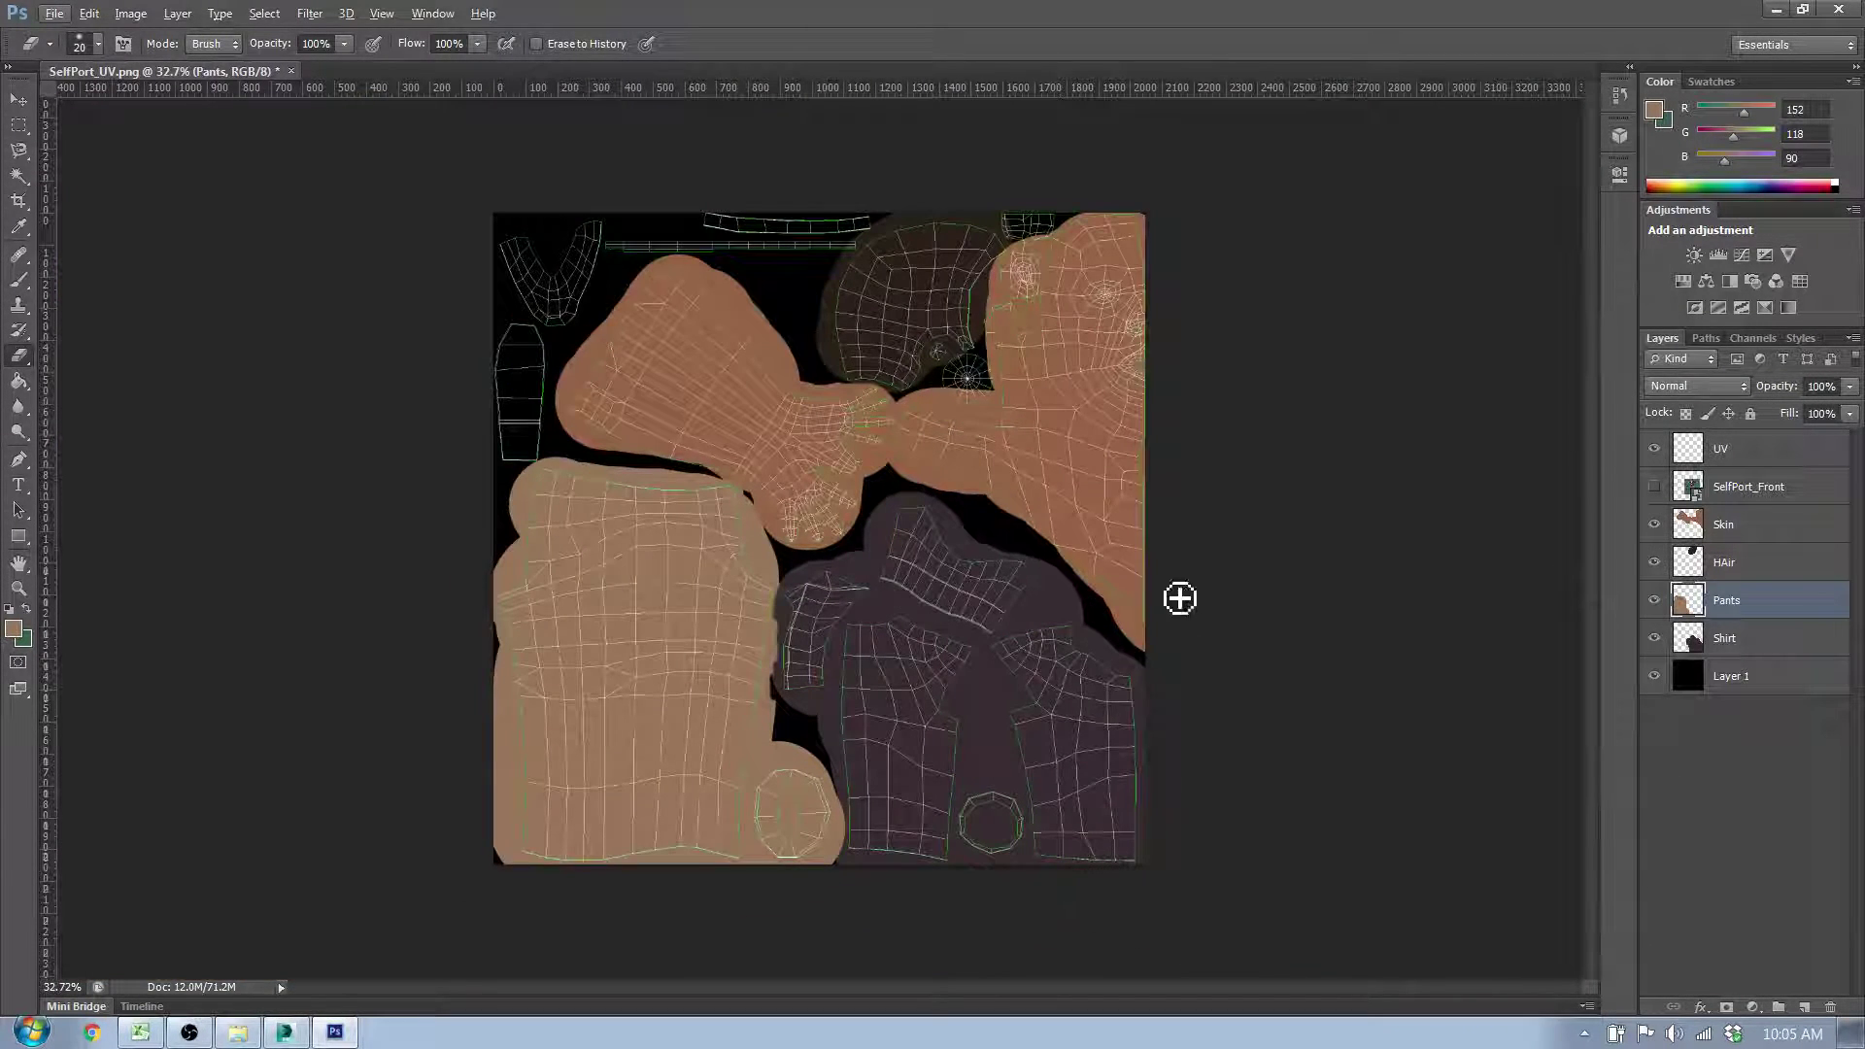
pyautogui.scroll(1, 993, 401)
pyautogui.scroll(10, 993, 401)
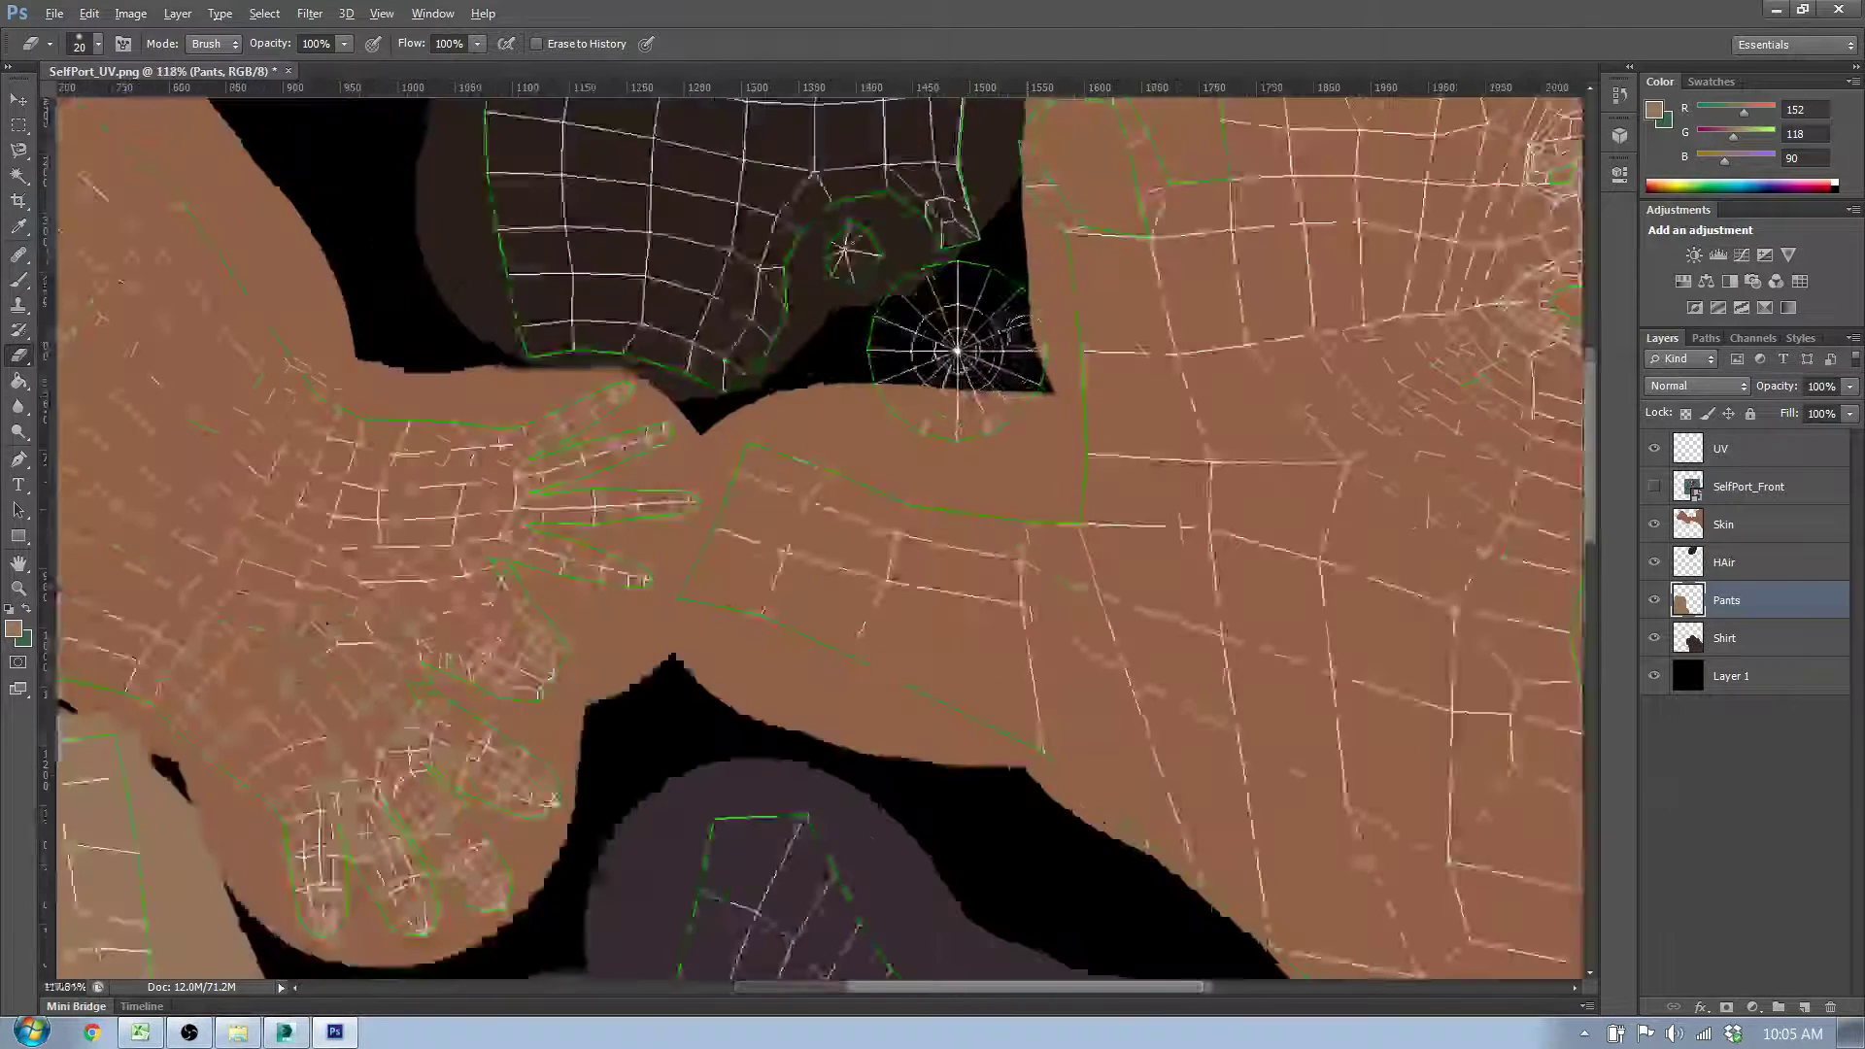
pyautogui.click(1765, 777)
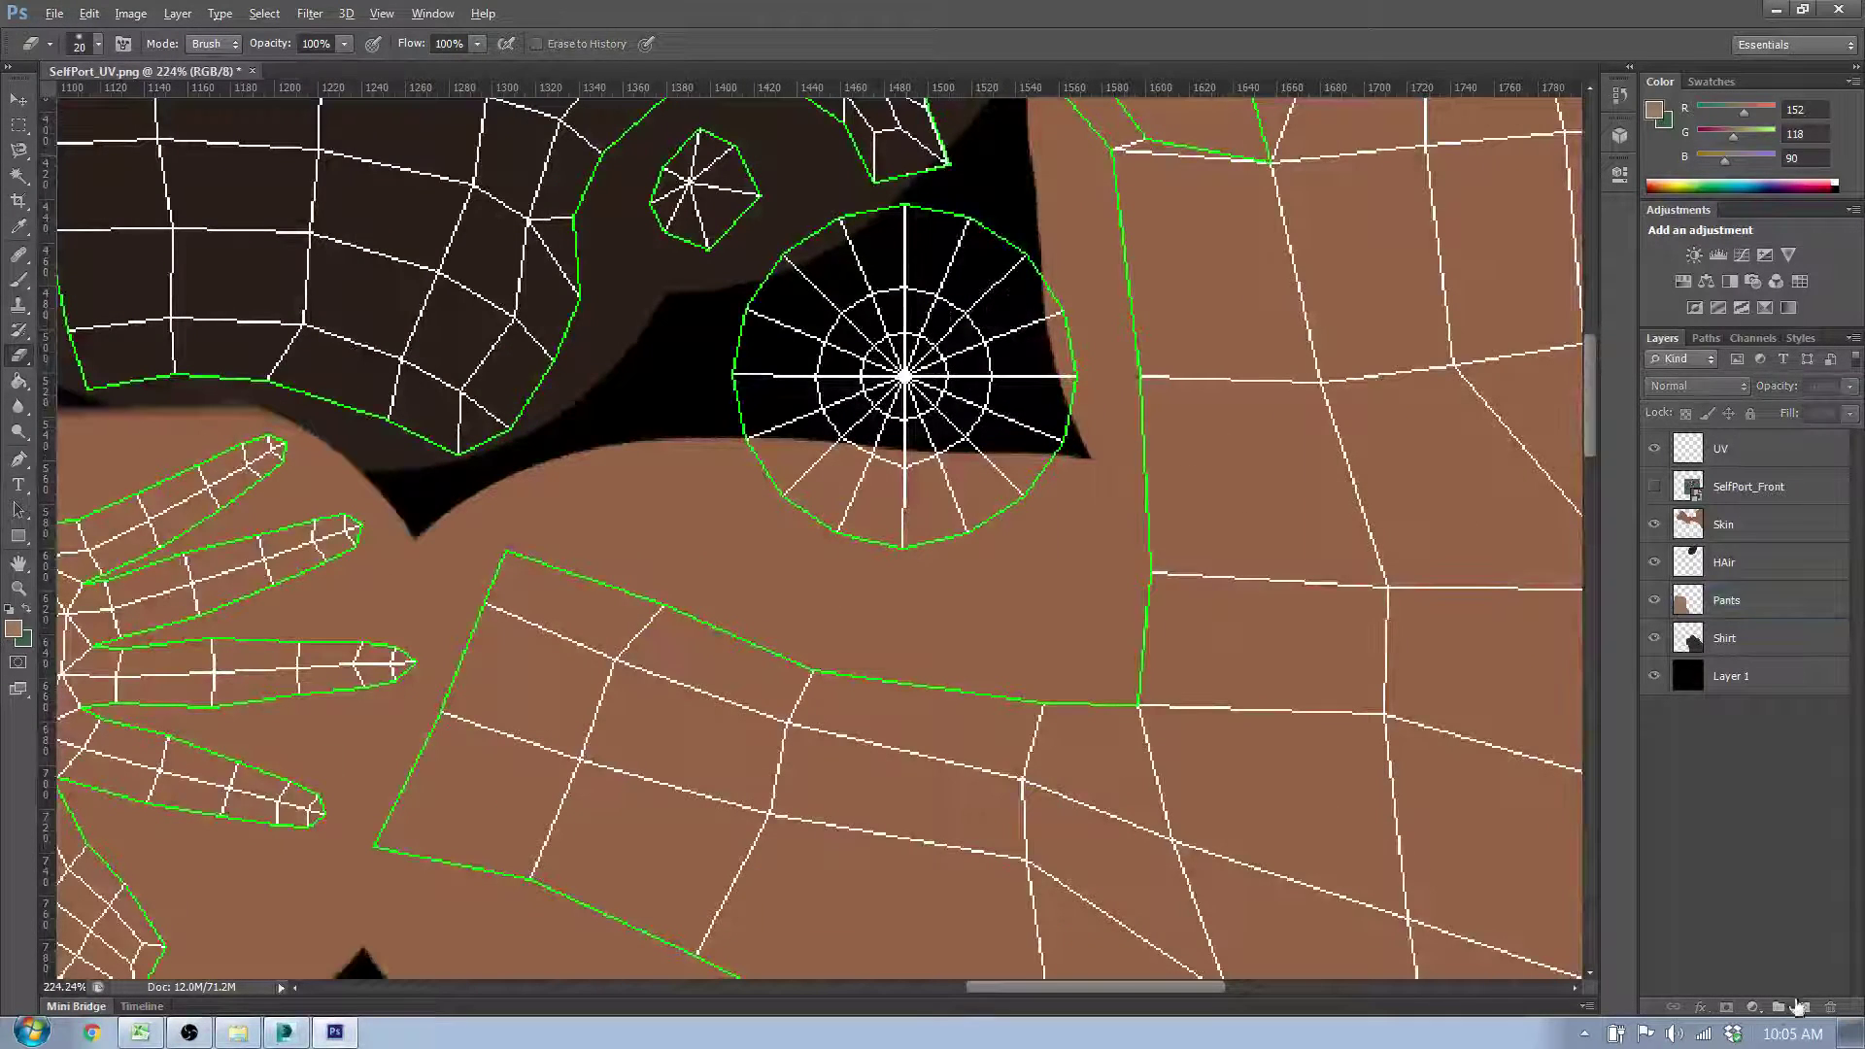
pyautogui.click(1803, 1006)
pyautogui.doubleClick(1746, 449)
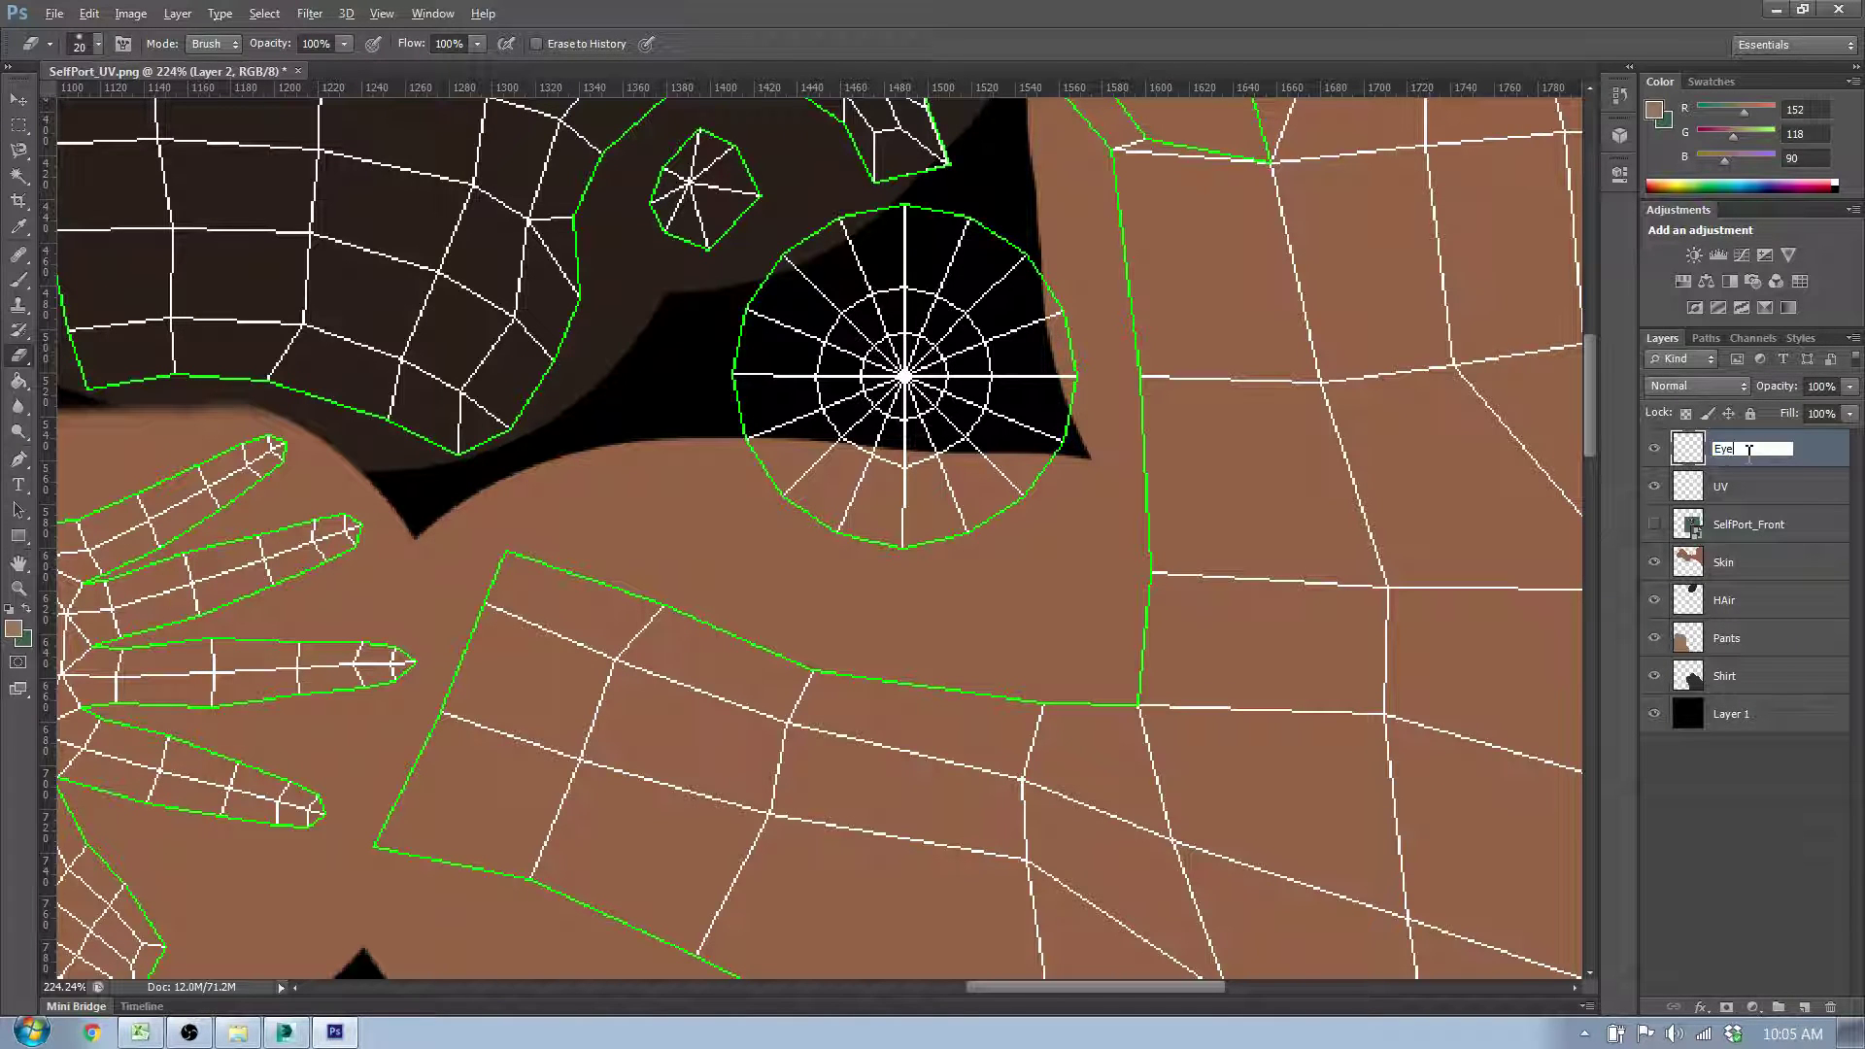
pyautogui.press('Return')
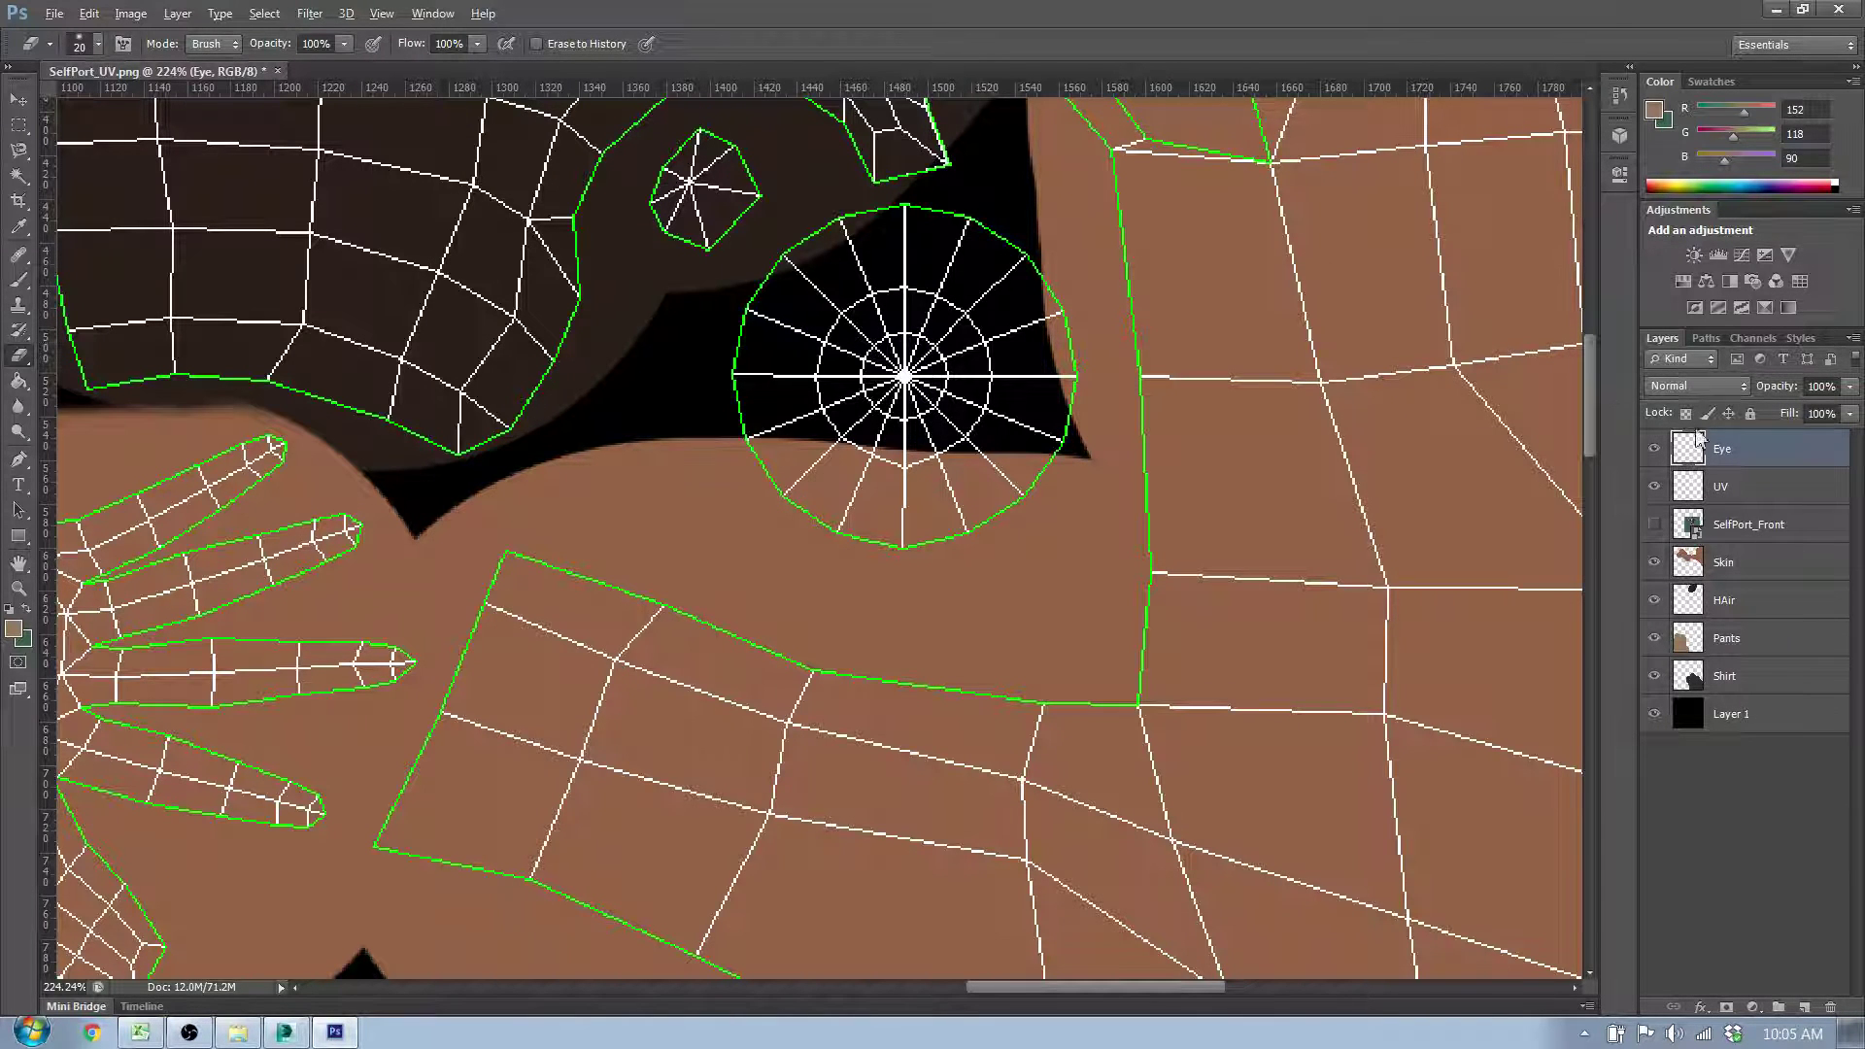
# Step: Set the foreground color to off-white (234, 234, 234) and paint over the round eye piece on the Eye layer
pyautogui.click(14, 629)
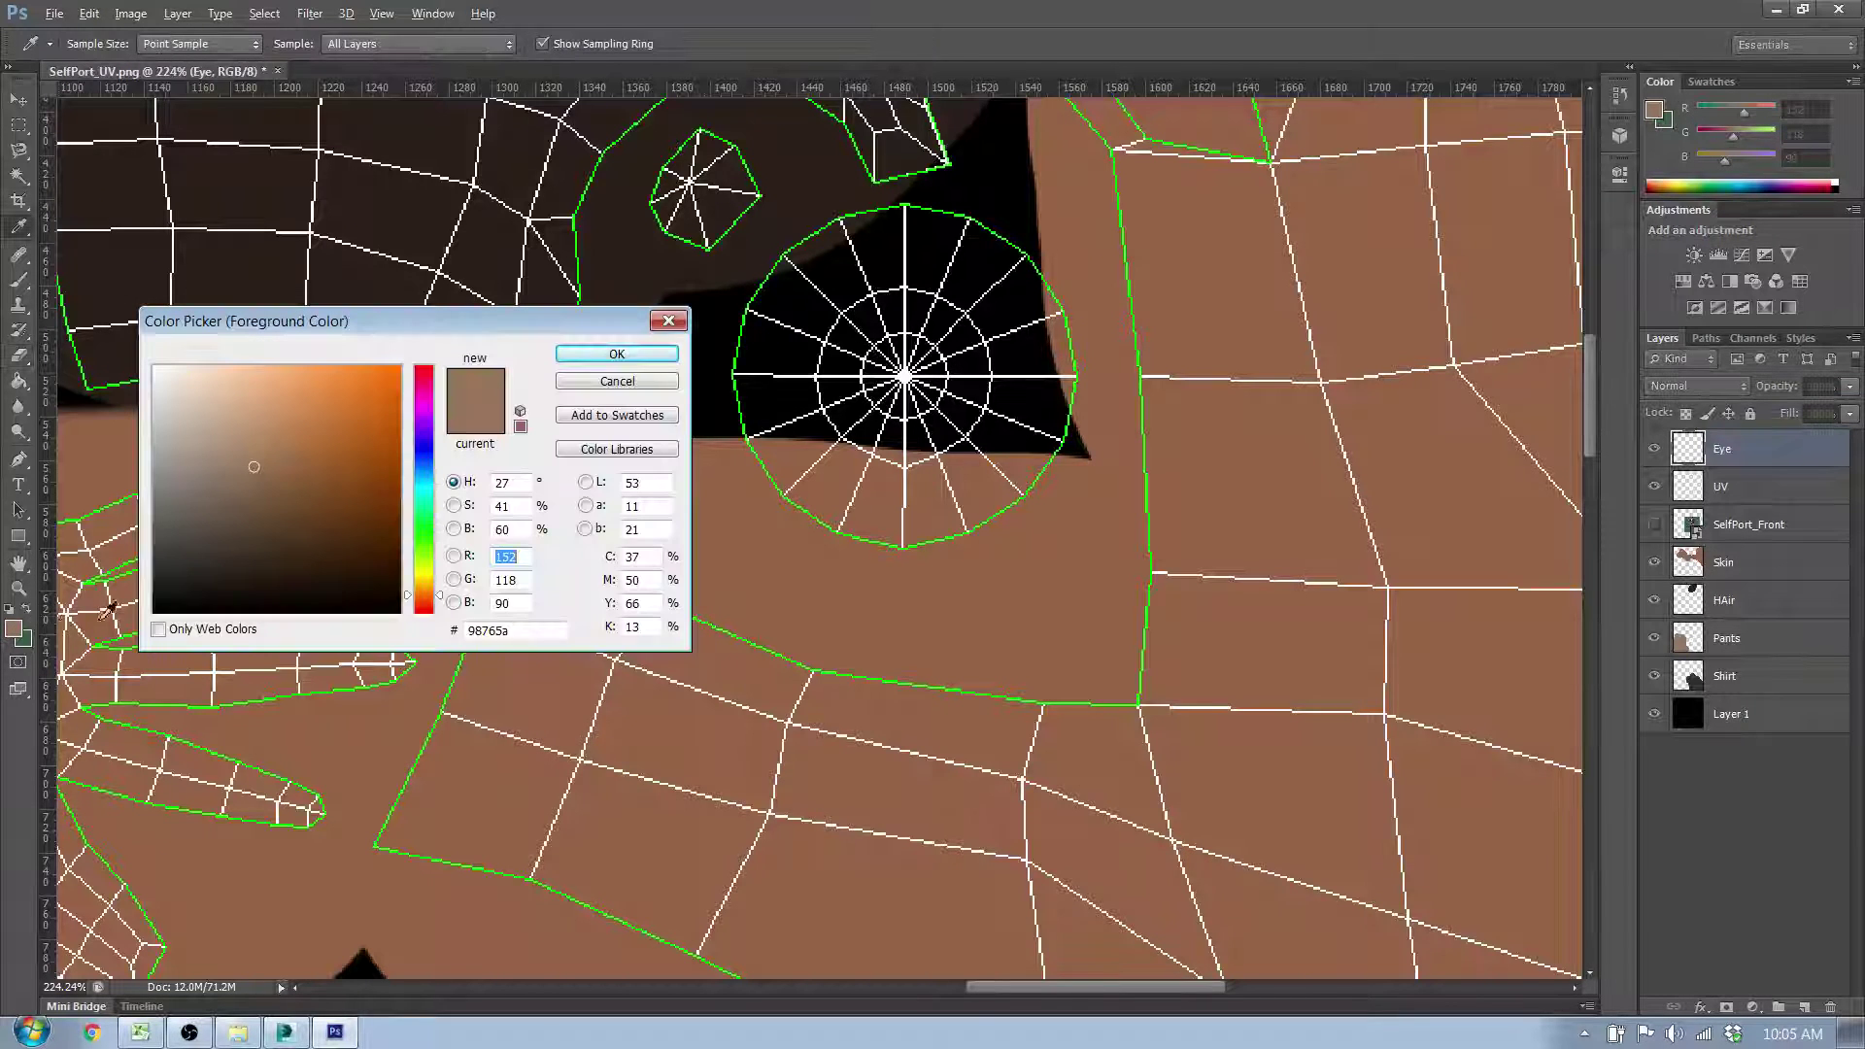
pyautogui.click(174, 392)
pyautogui.moveTo(174, 393)
pyautogui.mouseDown()
pyautogui.moveTo(116, 418)
pyautogui.moveTo(128, 385)
pyautogui.mouseUp()
pyautogui.click(644, 359)
pyautogui.press('e')
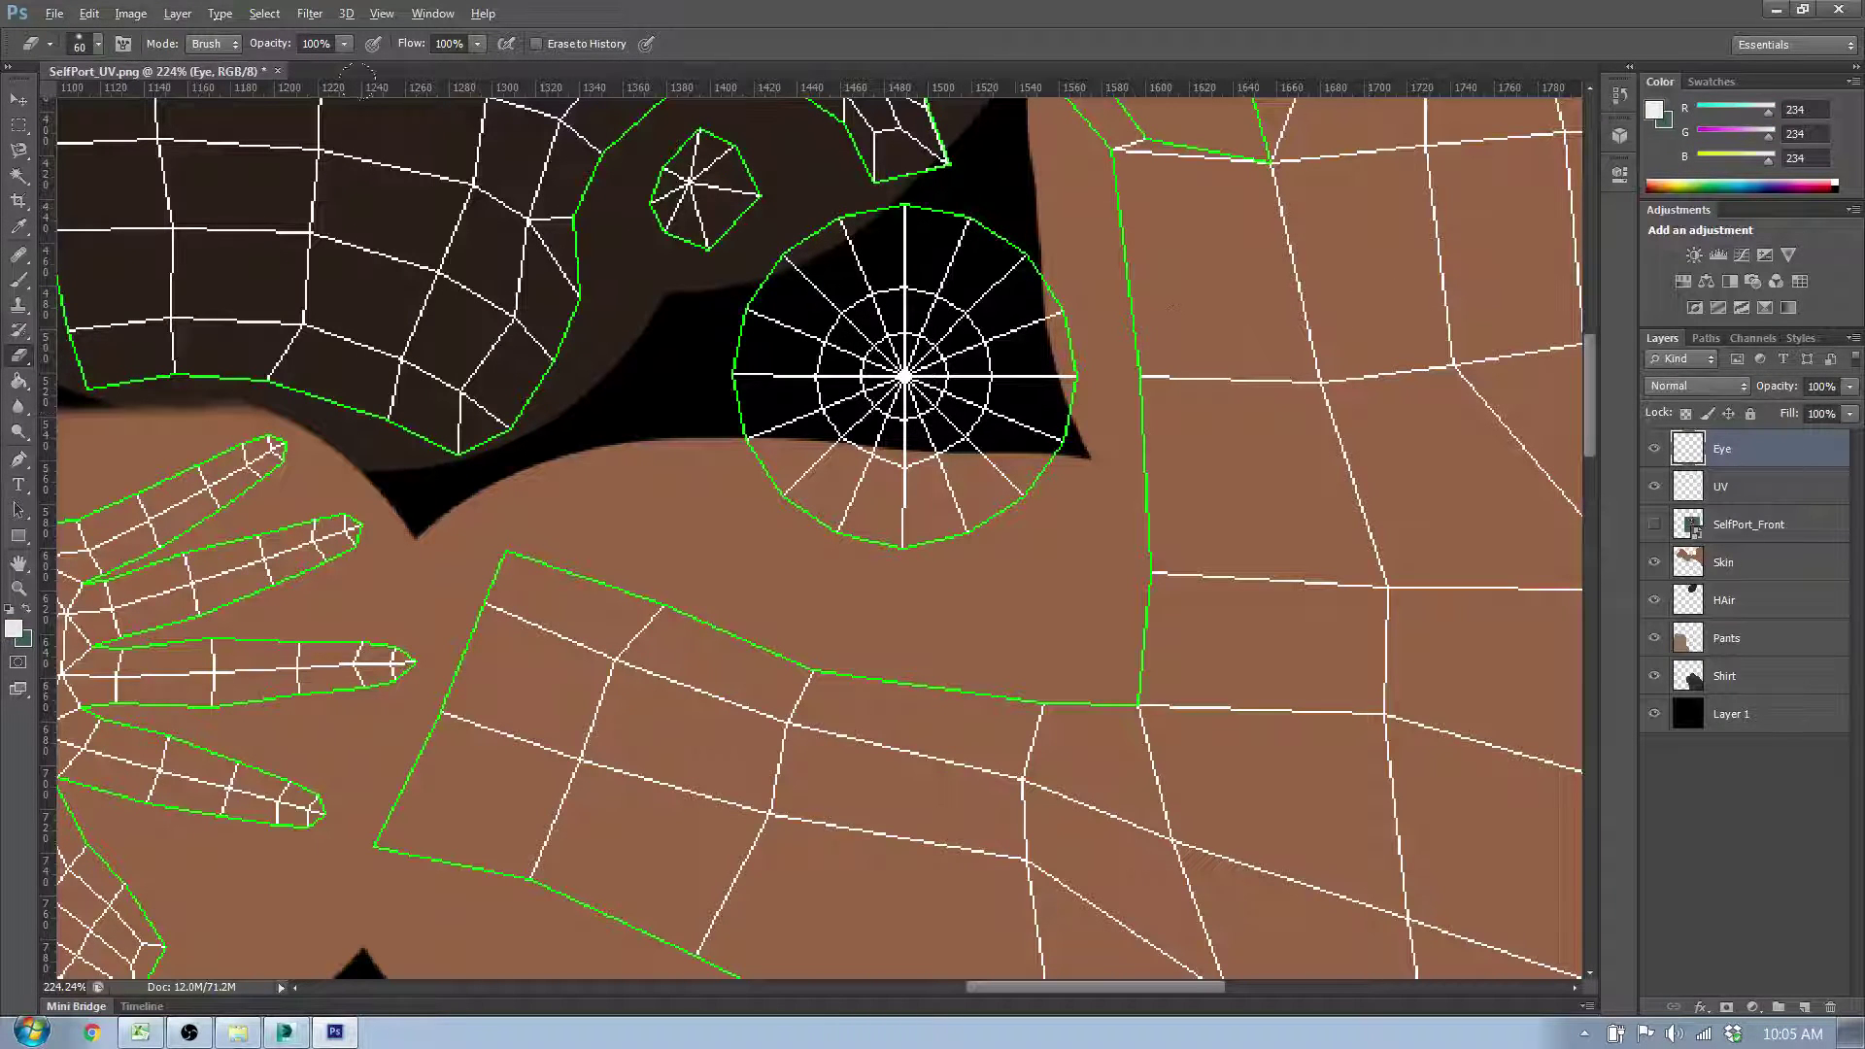
pyautogui.click(19, 280)
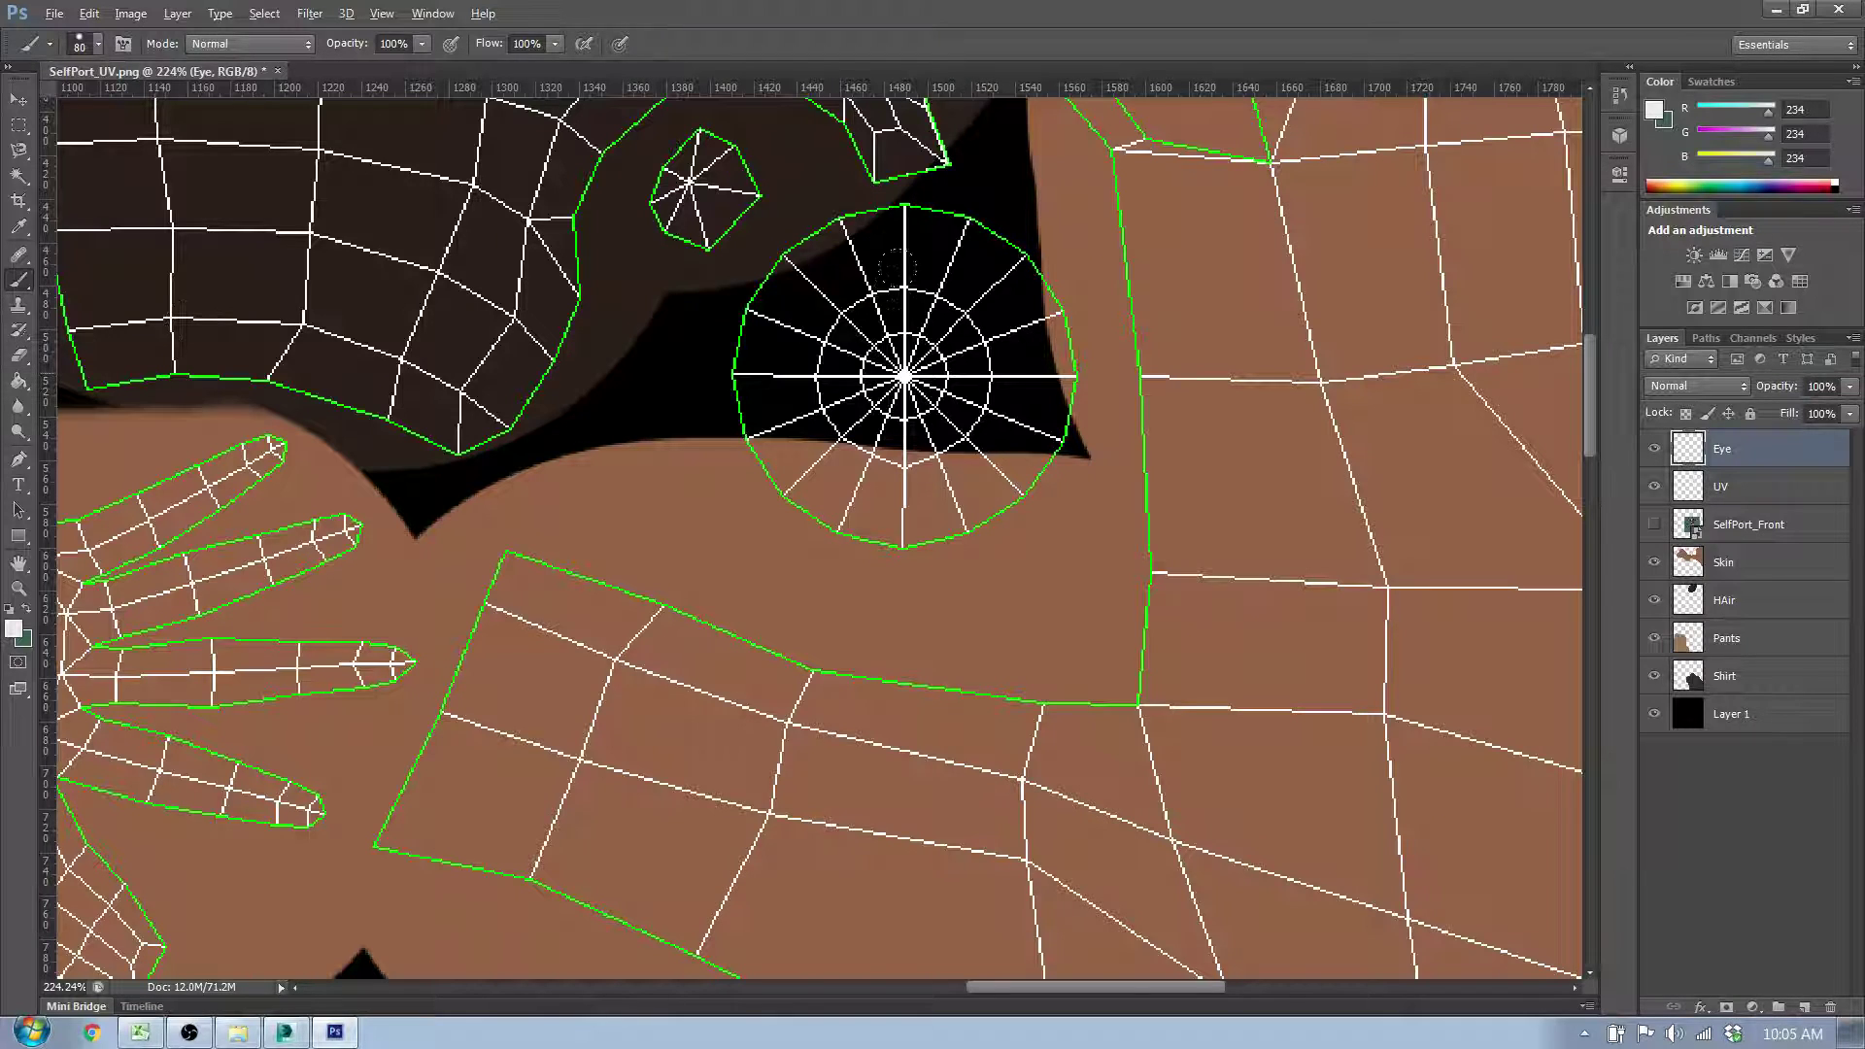
pyautogui.moveTo(897, 268)
pyautogui.mouseDown()
pyautogui.moveTo(830, 215)
pyautogui.moveTo(775, 251)
pyautogui.moveTo(752, 373)
pyautogui.moveTo(825, 401)
pyautogui.moveTo(896, 399)
pyautogui.moveTo(938, 351)
pyautogui.moveTo(941, 287)
pyautogui.moveTo(910, 238)
pyautogui.mouseUp()
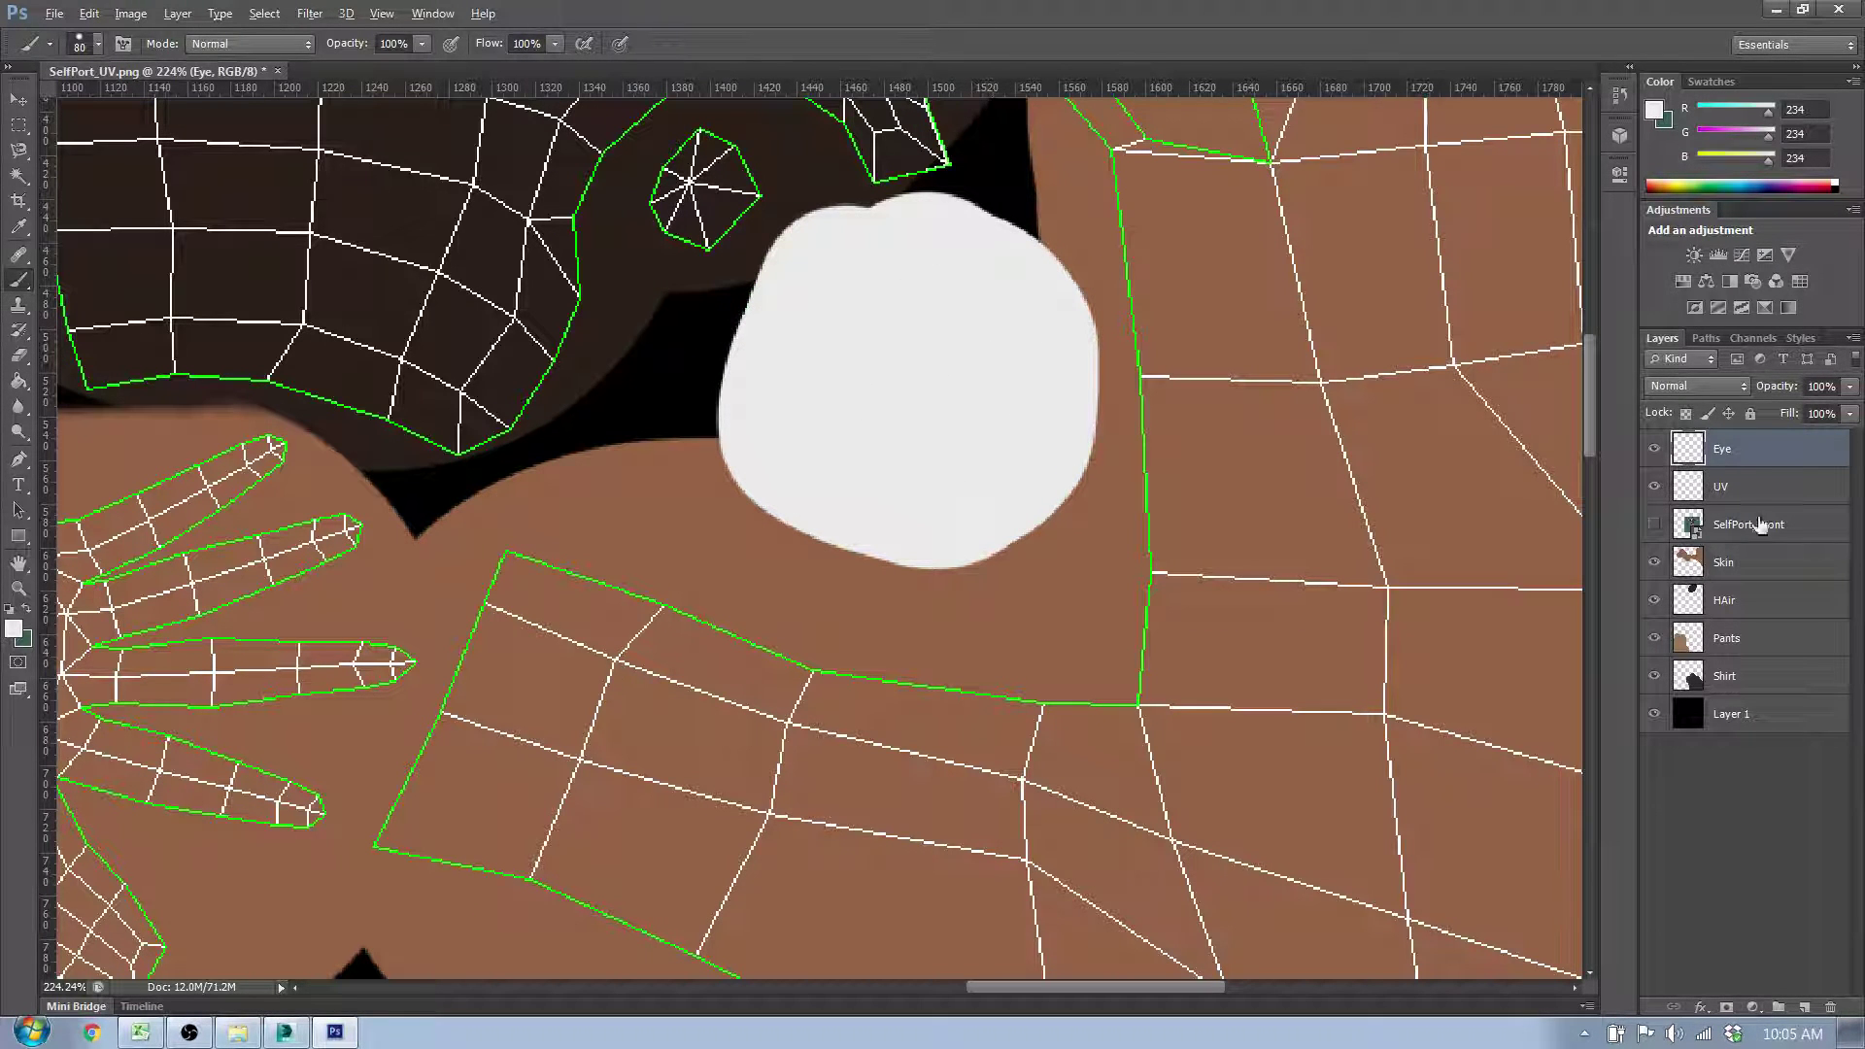
# Step: Sample the skin color (150, 100, 70) and paint over the small round piece beside the hair piece on the Skin layer
pyautogui.click(1789, 565)
pyautogui.keyDown('alt'); pyautogui.click(1162, 558); pyautogui.keyUp('alt')
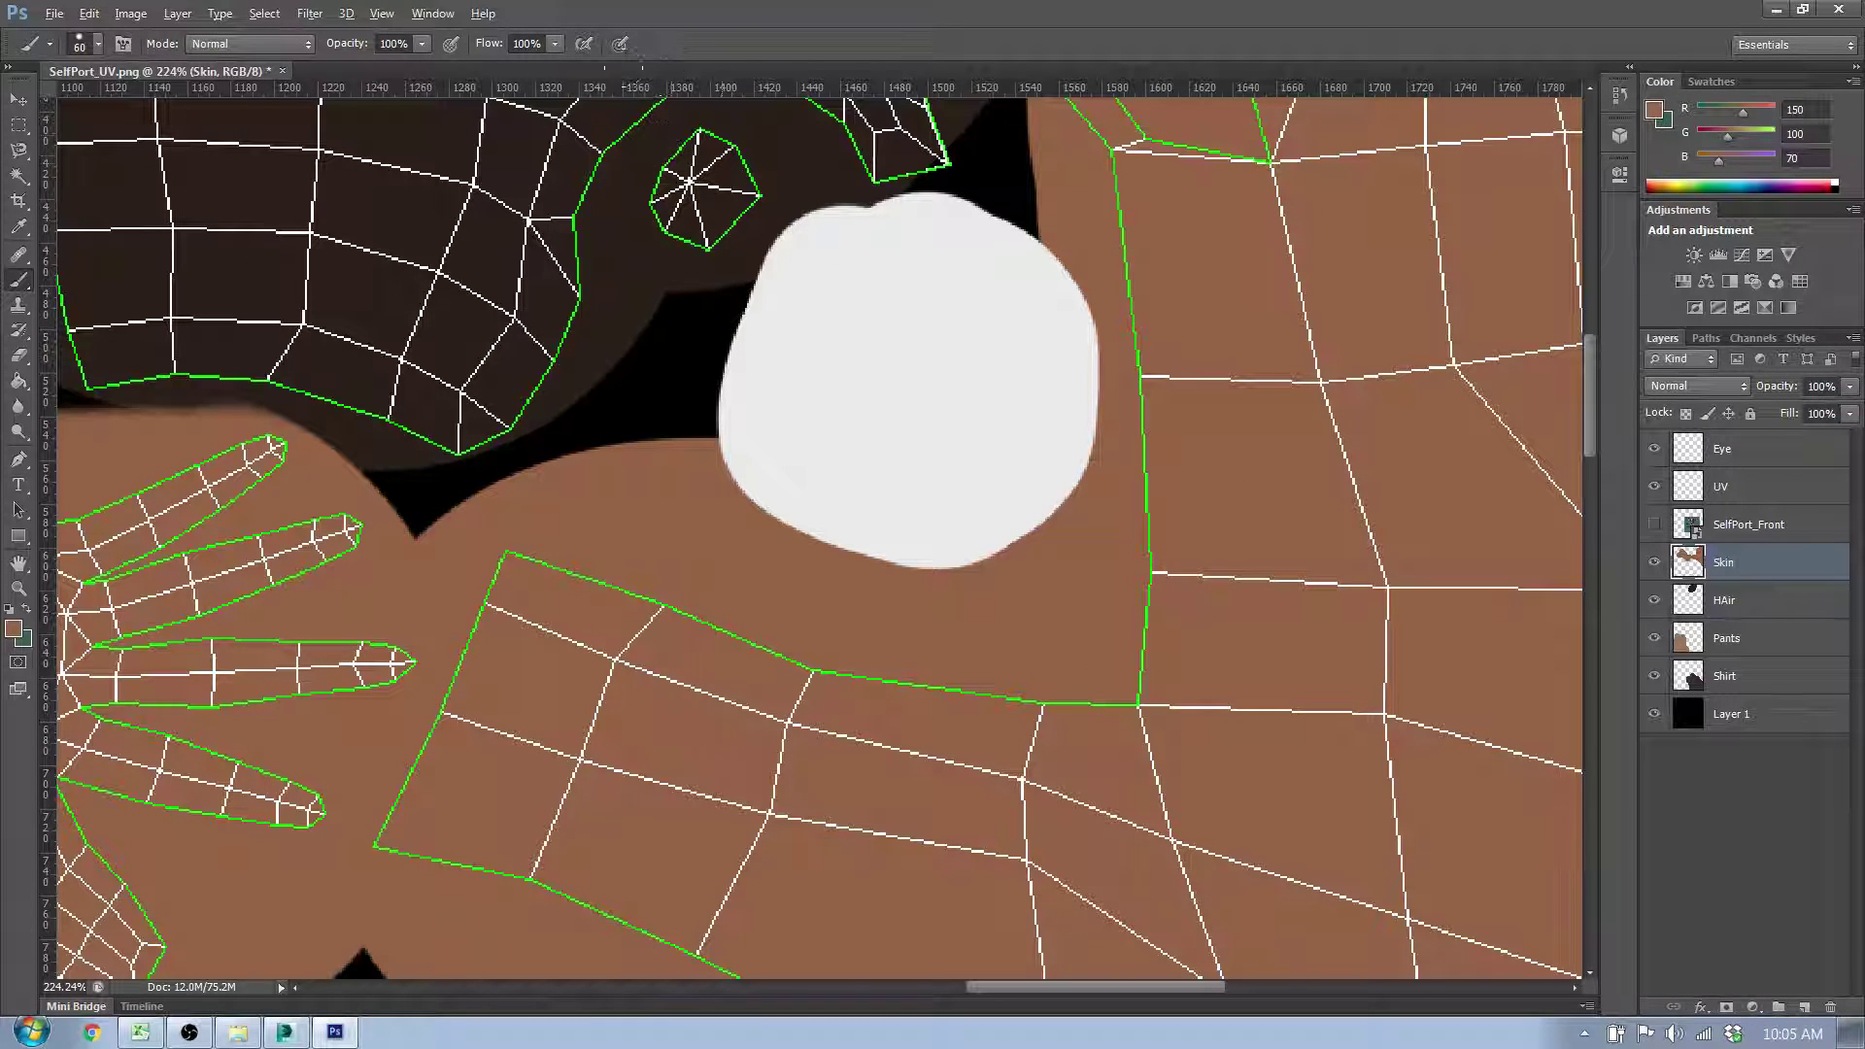
pyautogui.click(703, 161)
pyautogui.hotkey('ctrl', 'z')
pyautogui.click(701, 192)
pyautogui.click(709, 157)
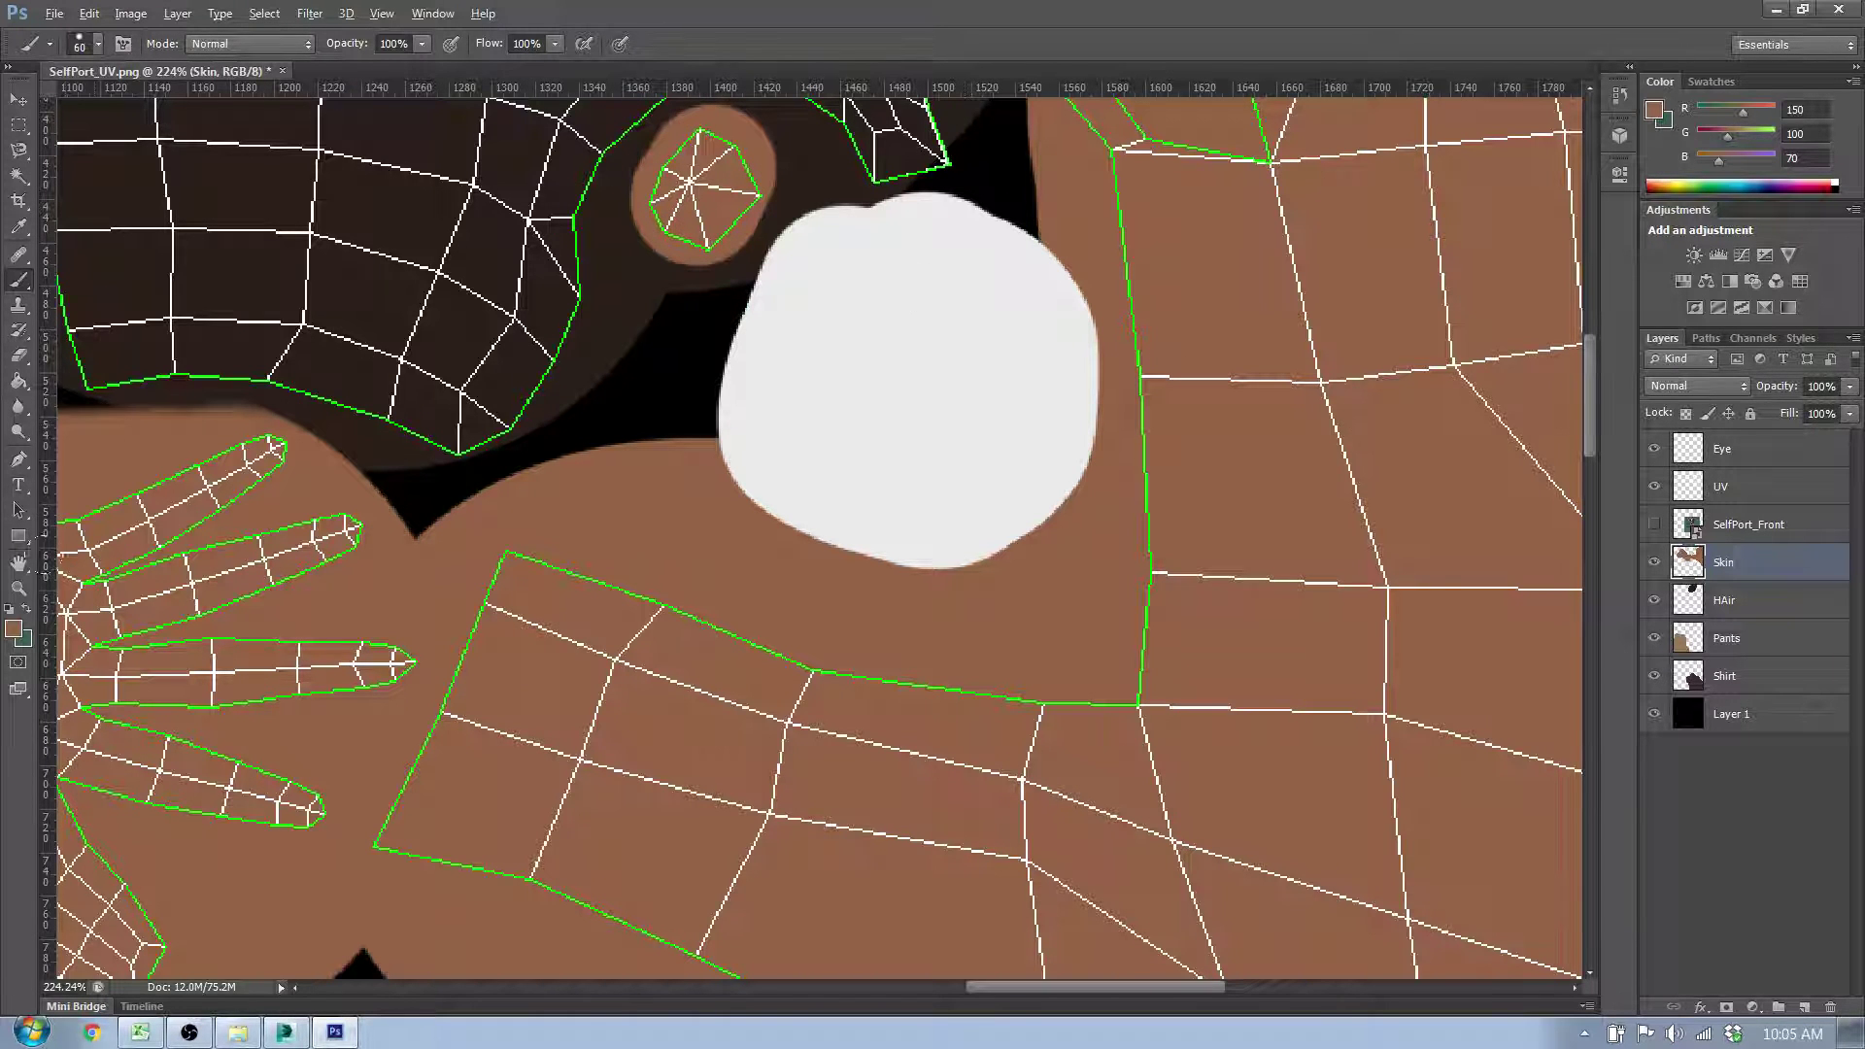
pyautogui.scroll(-5, 663, 412)
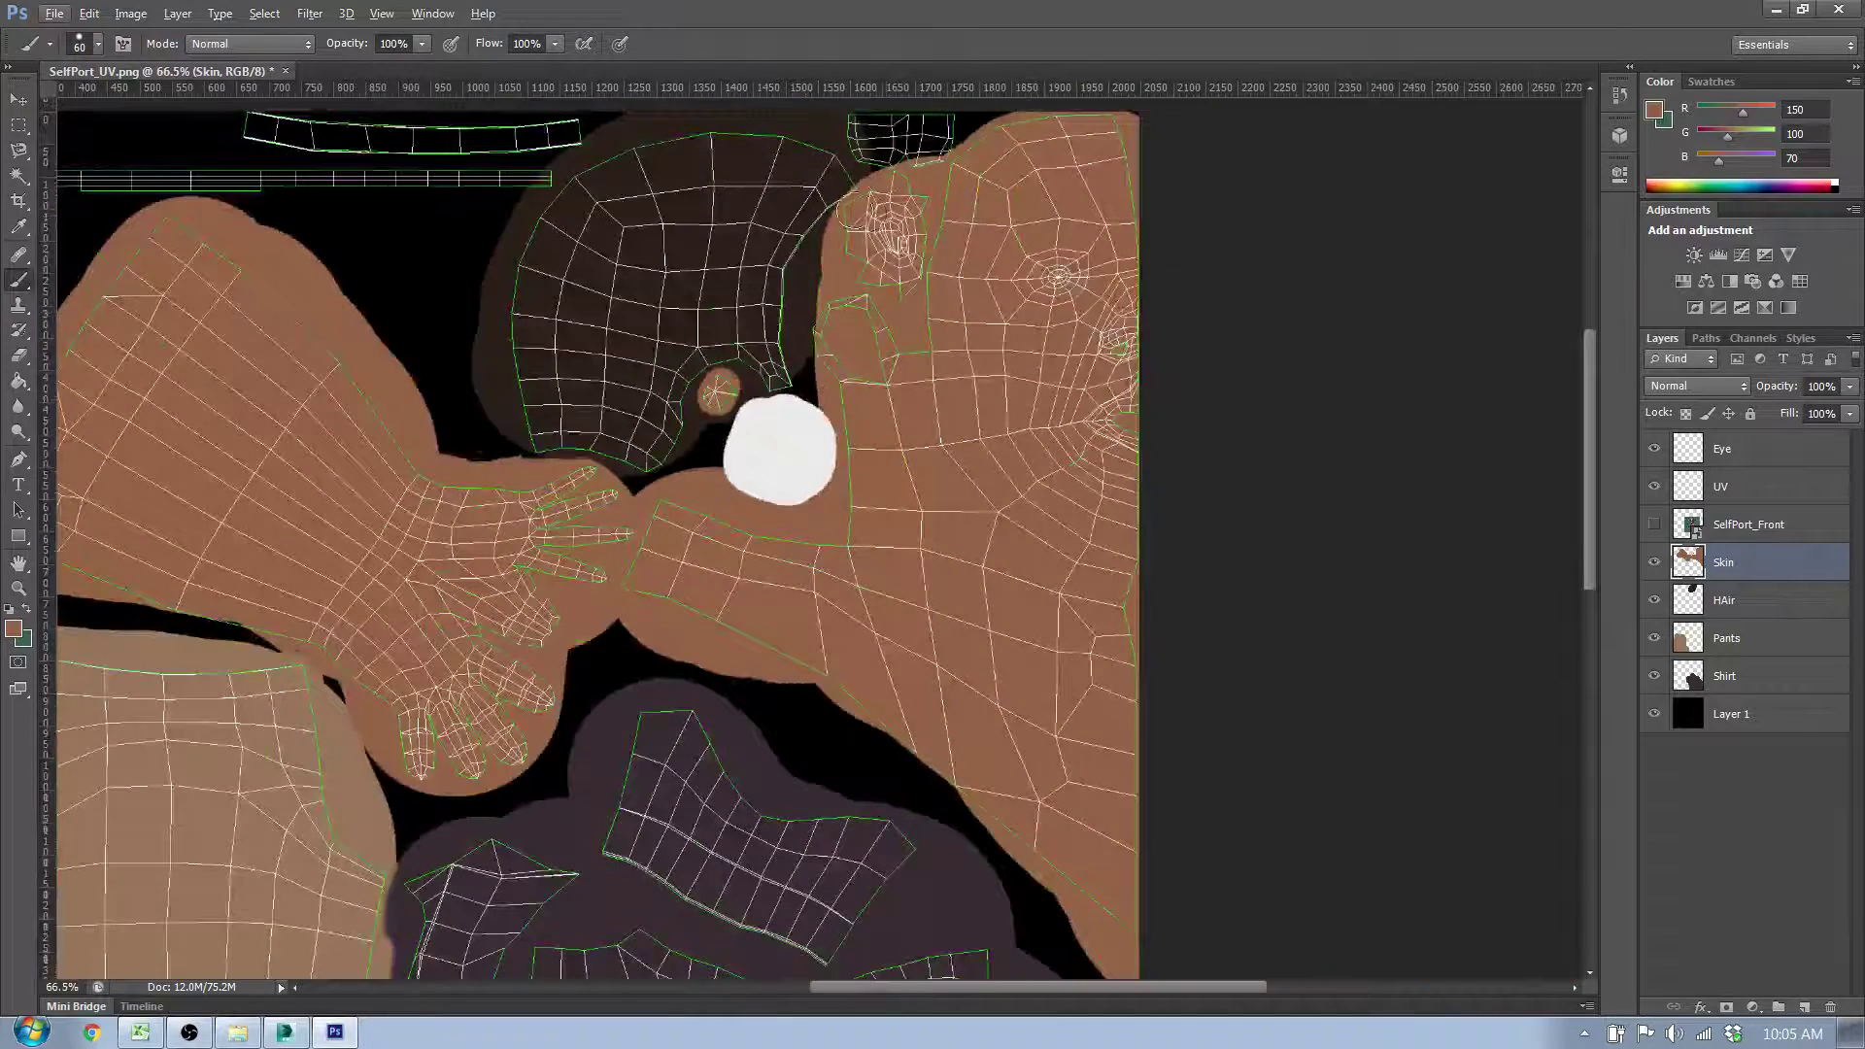
# Step: Set the foreground color to a reddish mouth tone (150, 78, 70) by shifting the skin color's hue to 6°
pyautogui.scroll(3, 889, 389)
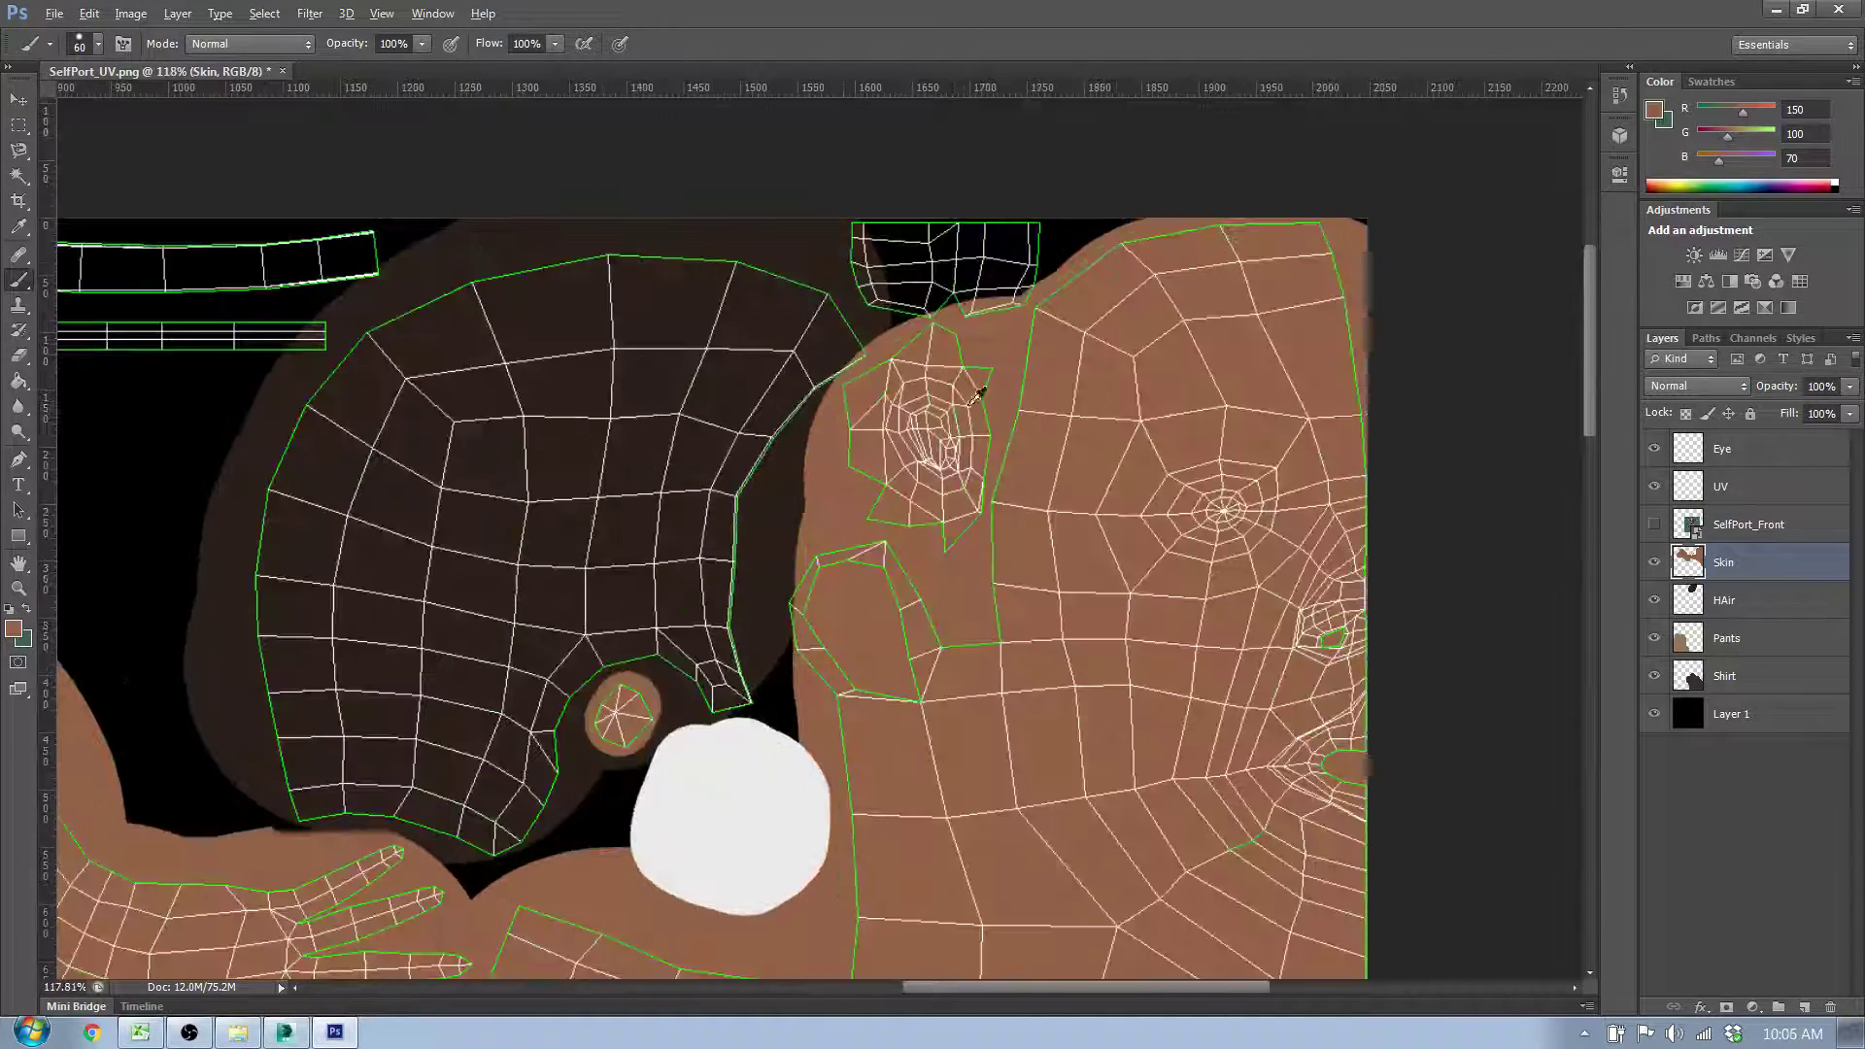
pyautogui.click(16, 631)
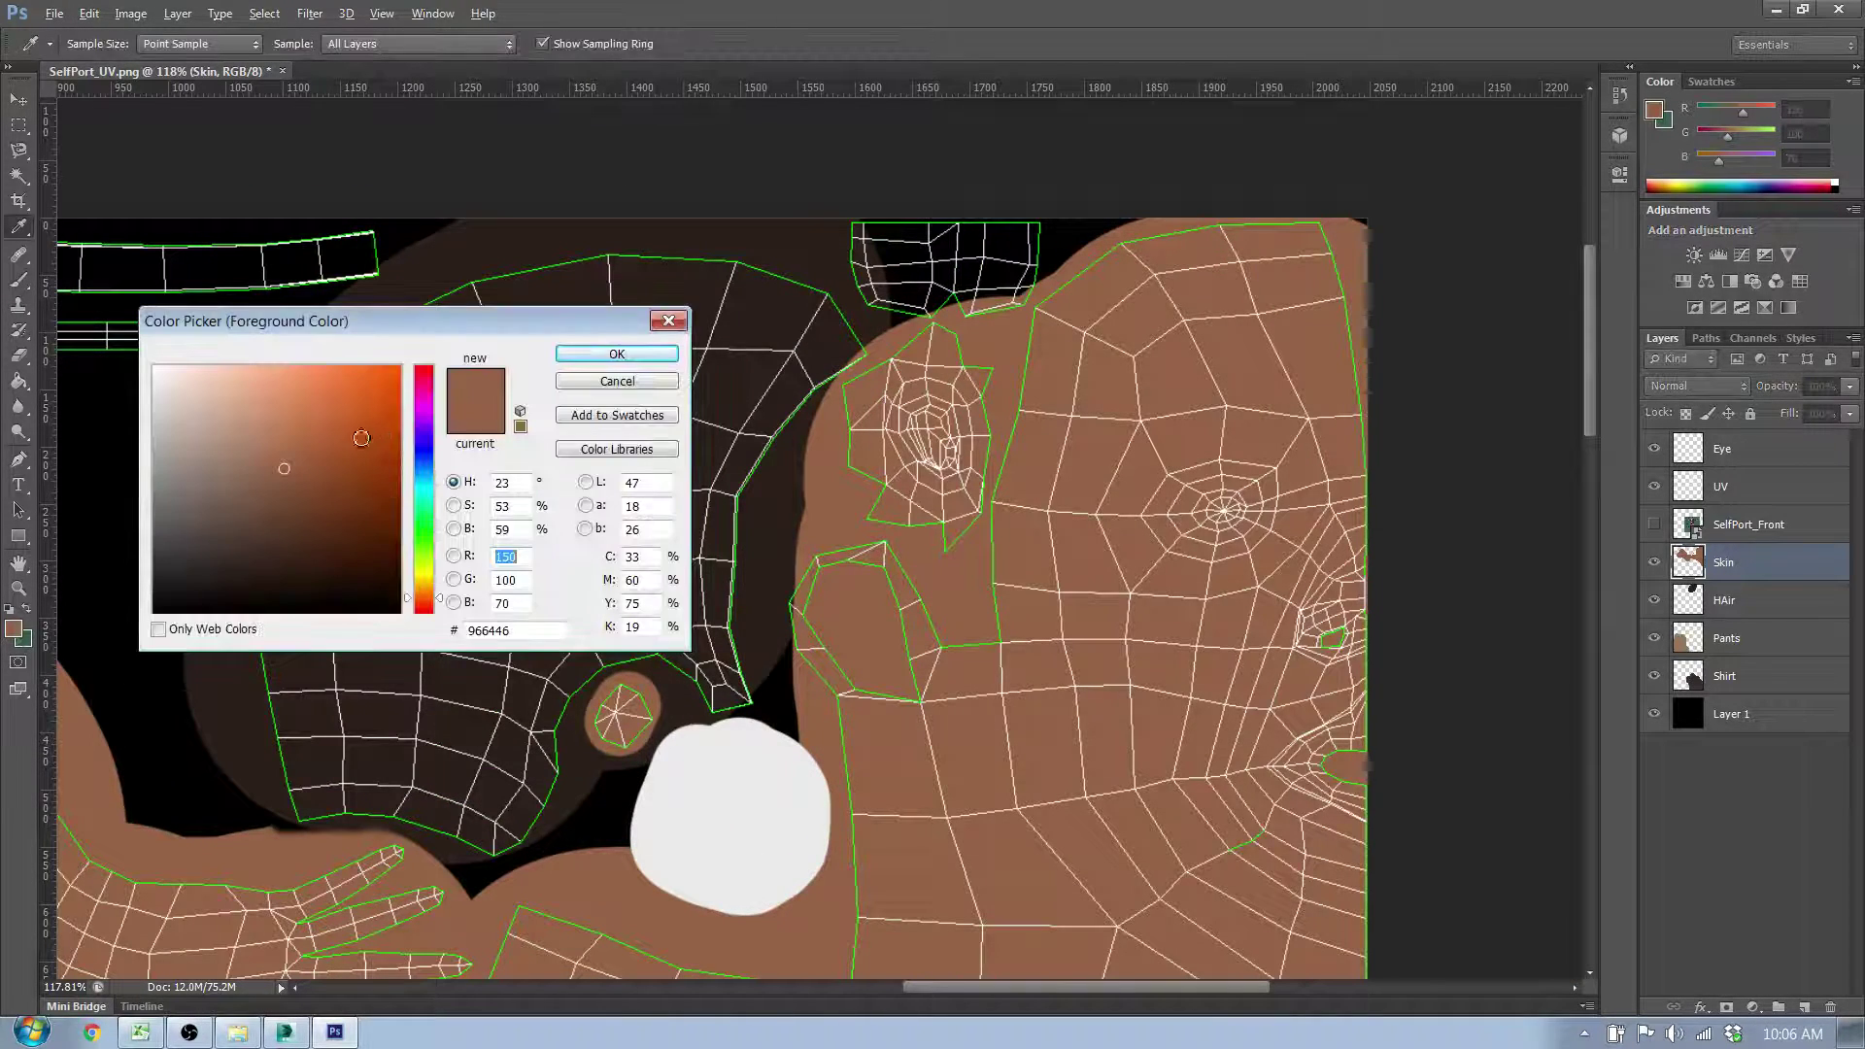
pyautogui.click(437, 608)
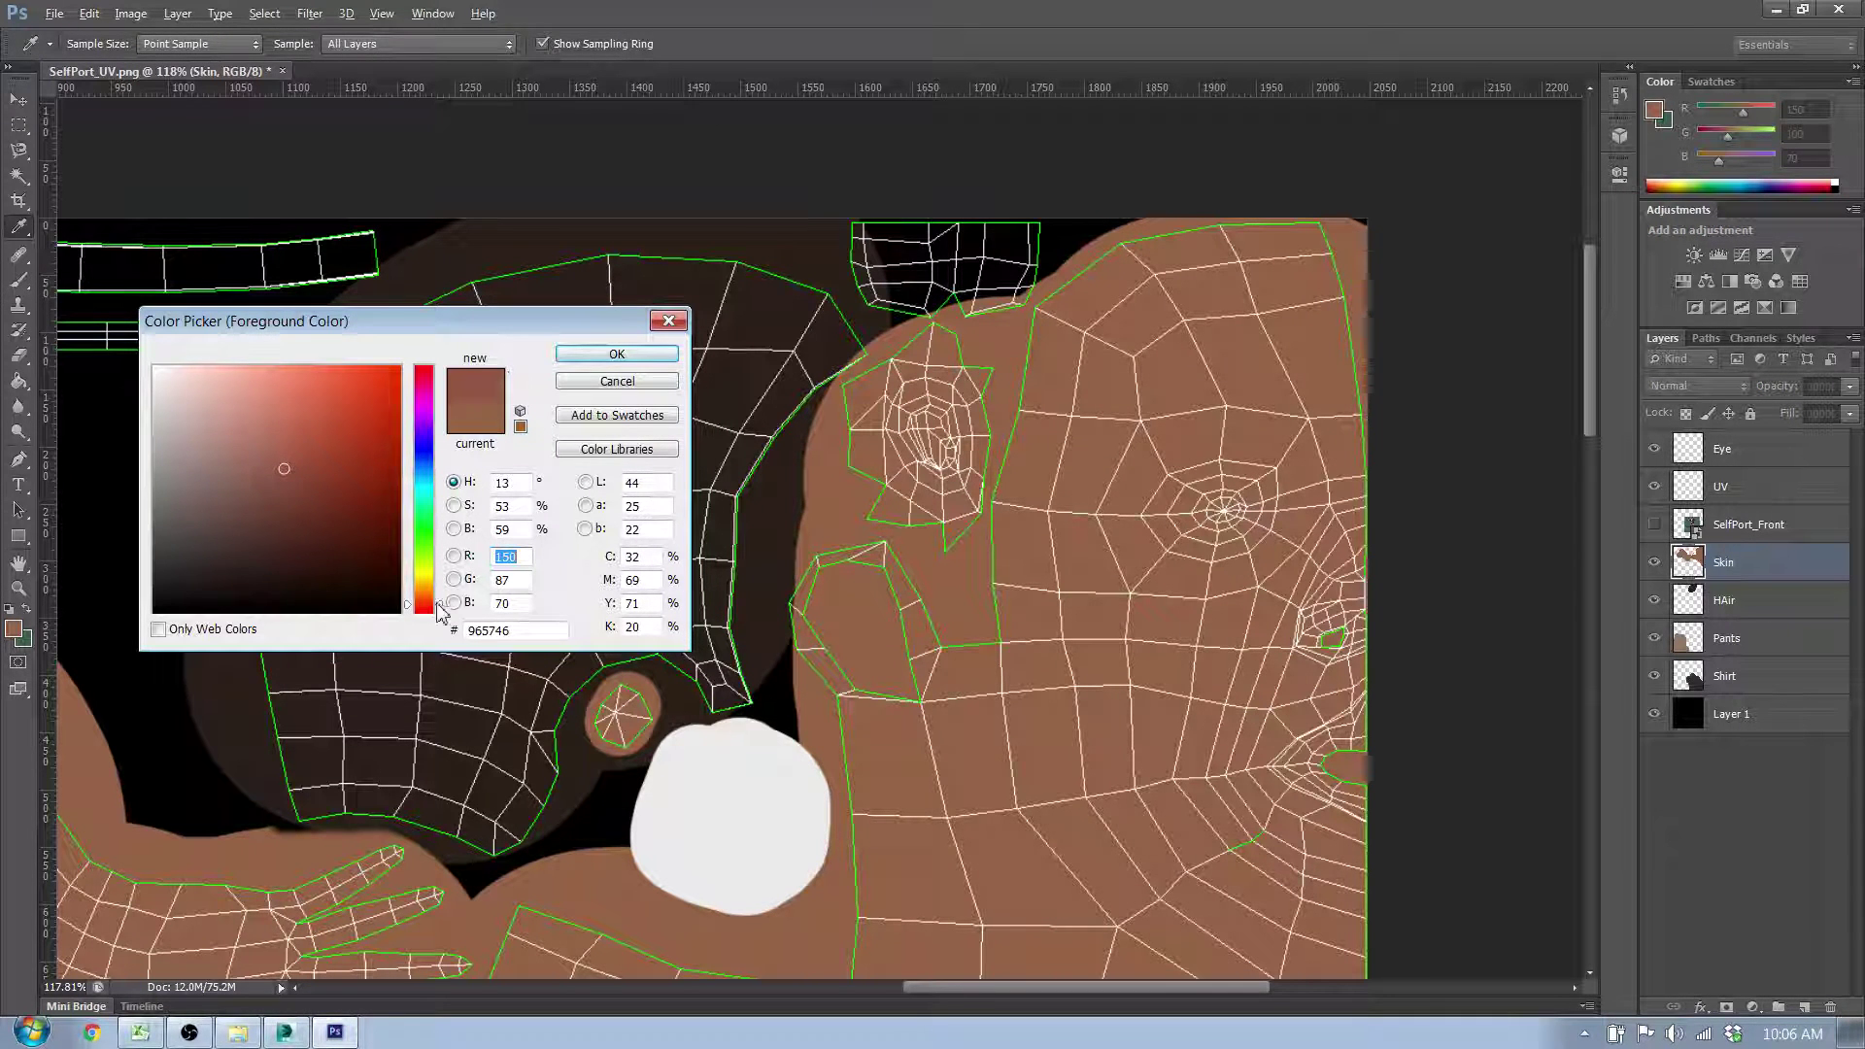
pyautogui.click(442, 608)
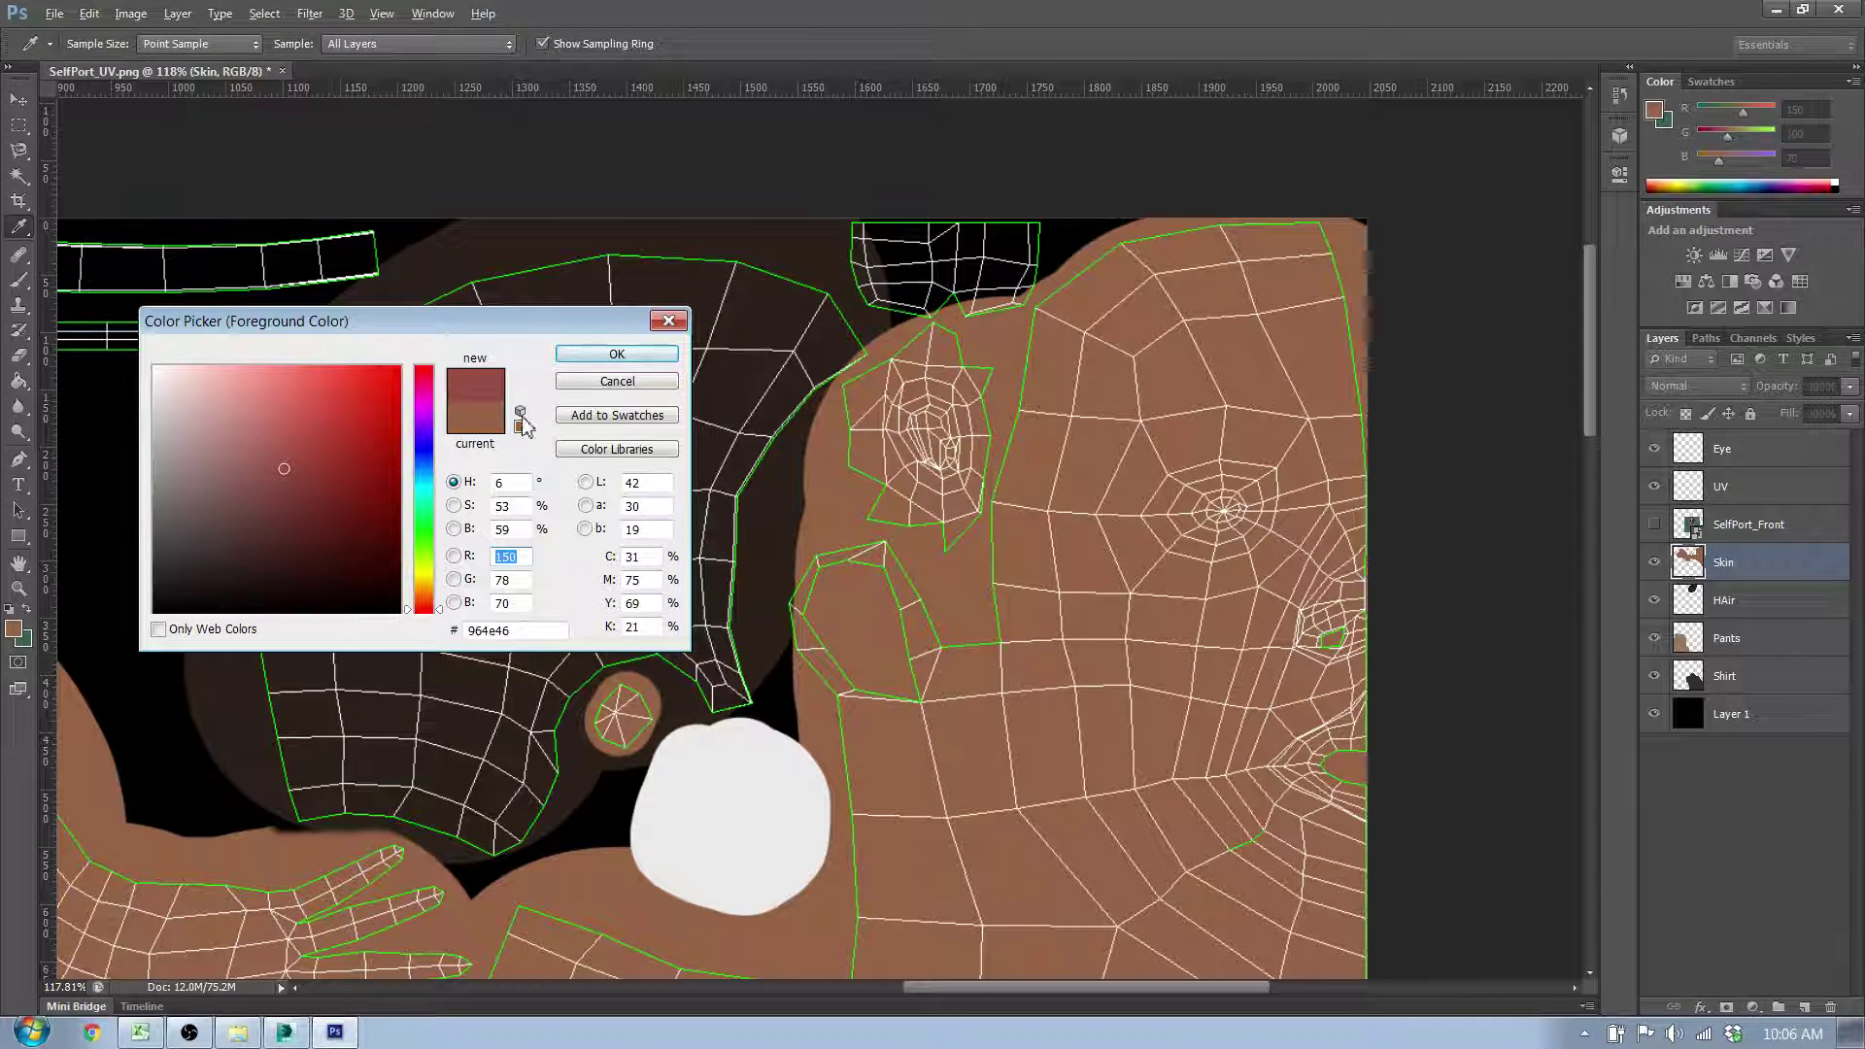
pyautogui.click(595, 355)
pyautogui.press('b')
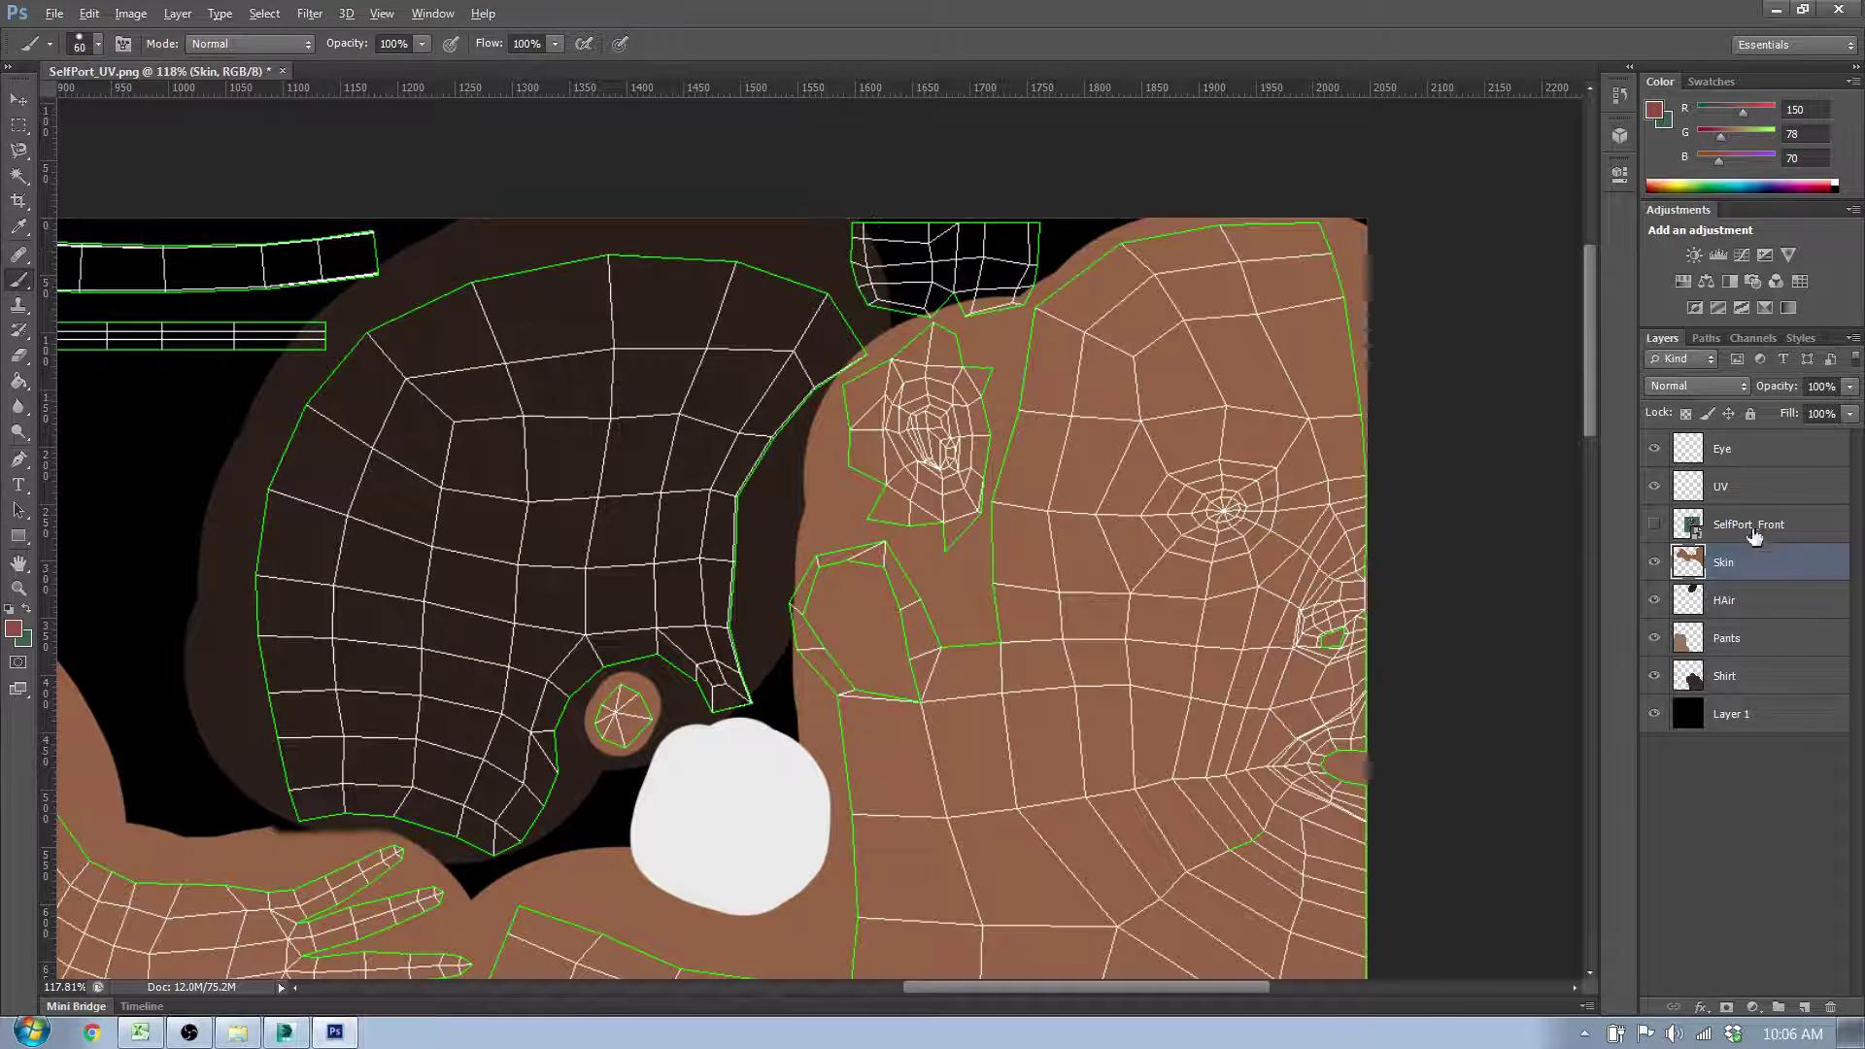
# Step: Rename the Eye layer as Eye & Mouth
pyautogui.click(1724, 448)
pyautogui.doubleClick(1743, 454)
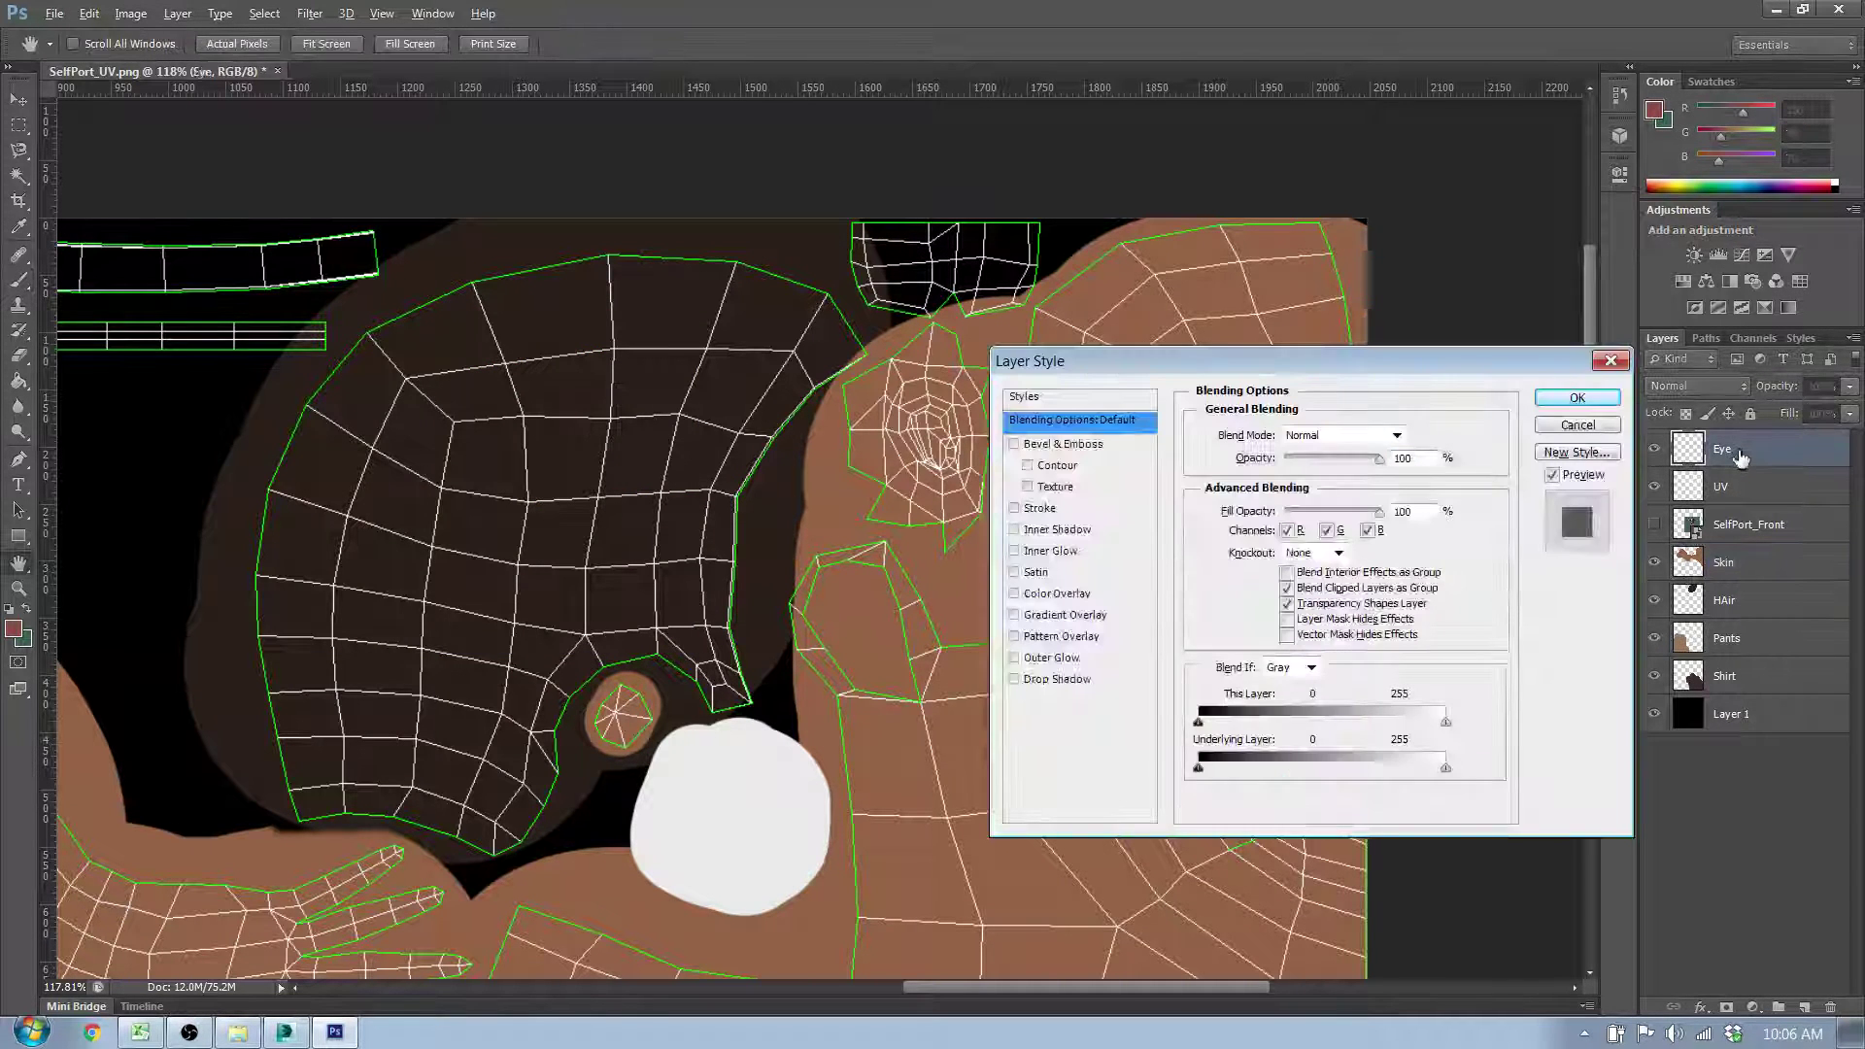
pyautogui.click(1609, 360)
pyautogui.doubleClick(1746, 450)
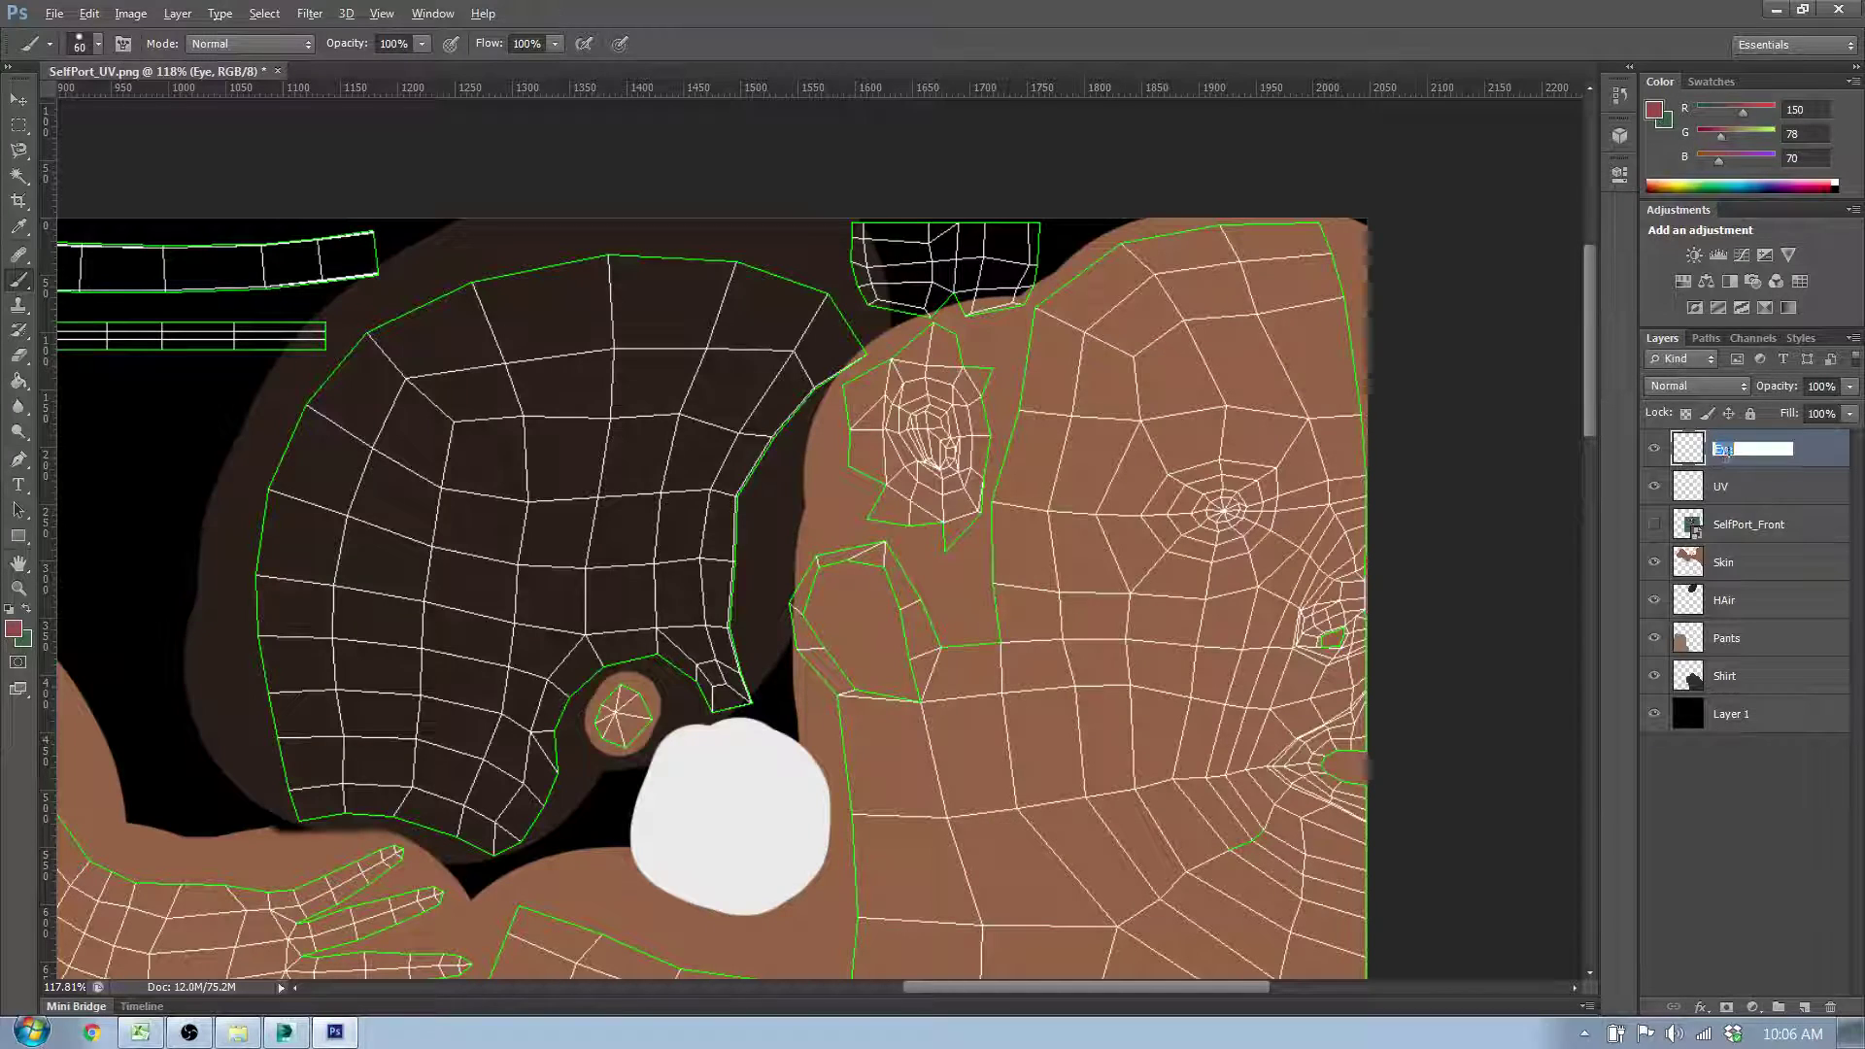
pyautogui.write('& Mouth')
pyautogui.press('Return')
# Step: Paint the mouth piece at the template's upper edge with the reddish color on the Eye & Mouth layer
pyautogui.scroll(5, 957, 247)
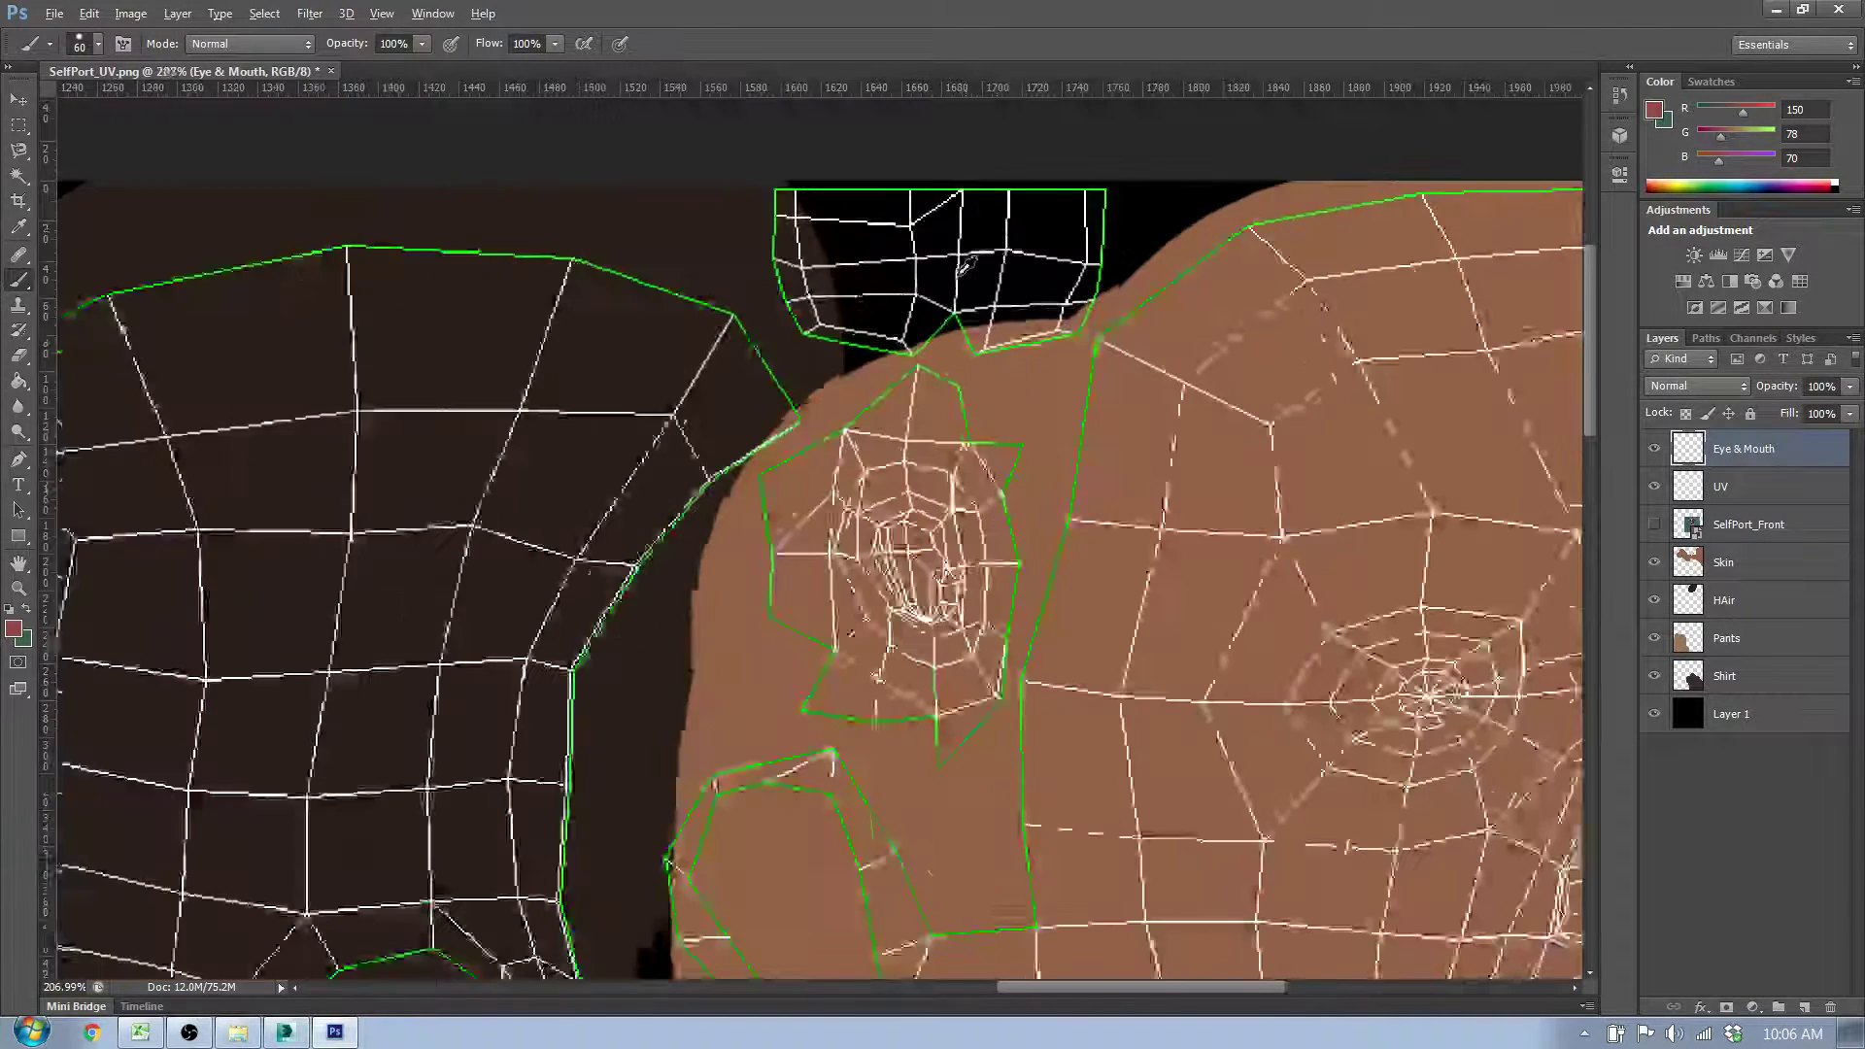
pyautogui.moveTo(696, 217); pyautogui.dragTo(825, 247)
pyautogui.moveTo(905, 176)
pyautogui.mouseDown()
pyautogui.moveTo(1131, 208)
pyautogui.moveTo(1126, 257)
pyautogui.moveTo(1078, 297)
pyautogui.mouseUp()
pyautogui.moveTo(1003, 214)
pyautogui.mouseDown()
pyautogui.moveTo(731, 258)
pyautogui.moveTo(660, 349)
pyautogui.moveTo(587, 213)
pyautogui.moveTo(582, 160)
pyautogui.mouseUp()
pyautogui.scroll(-5, 878, 295)
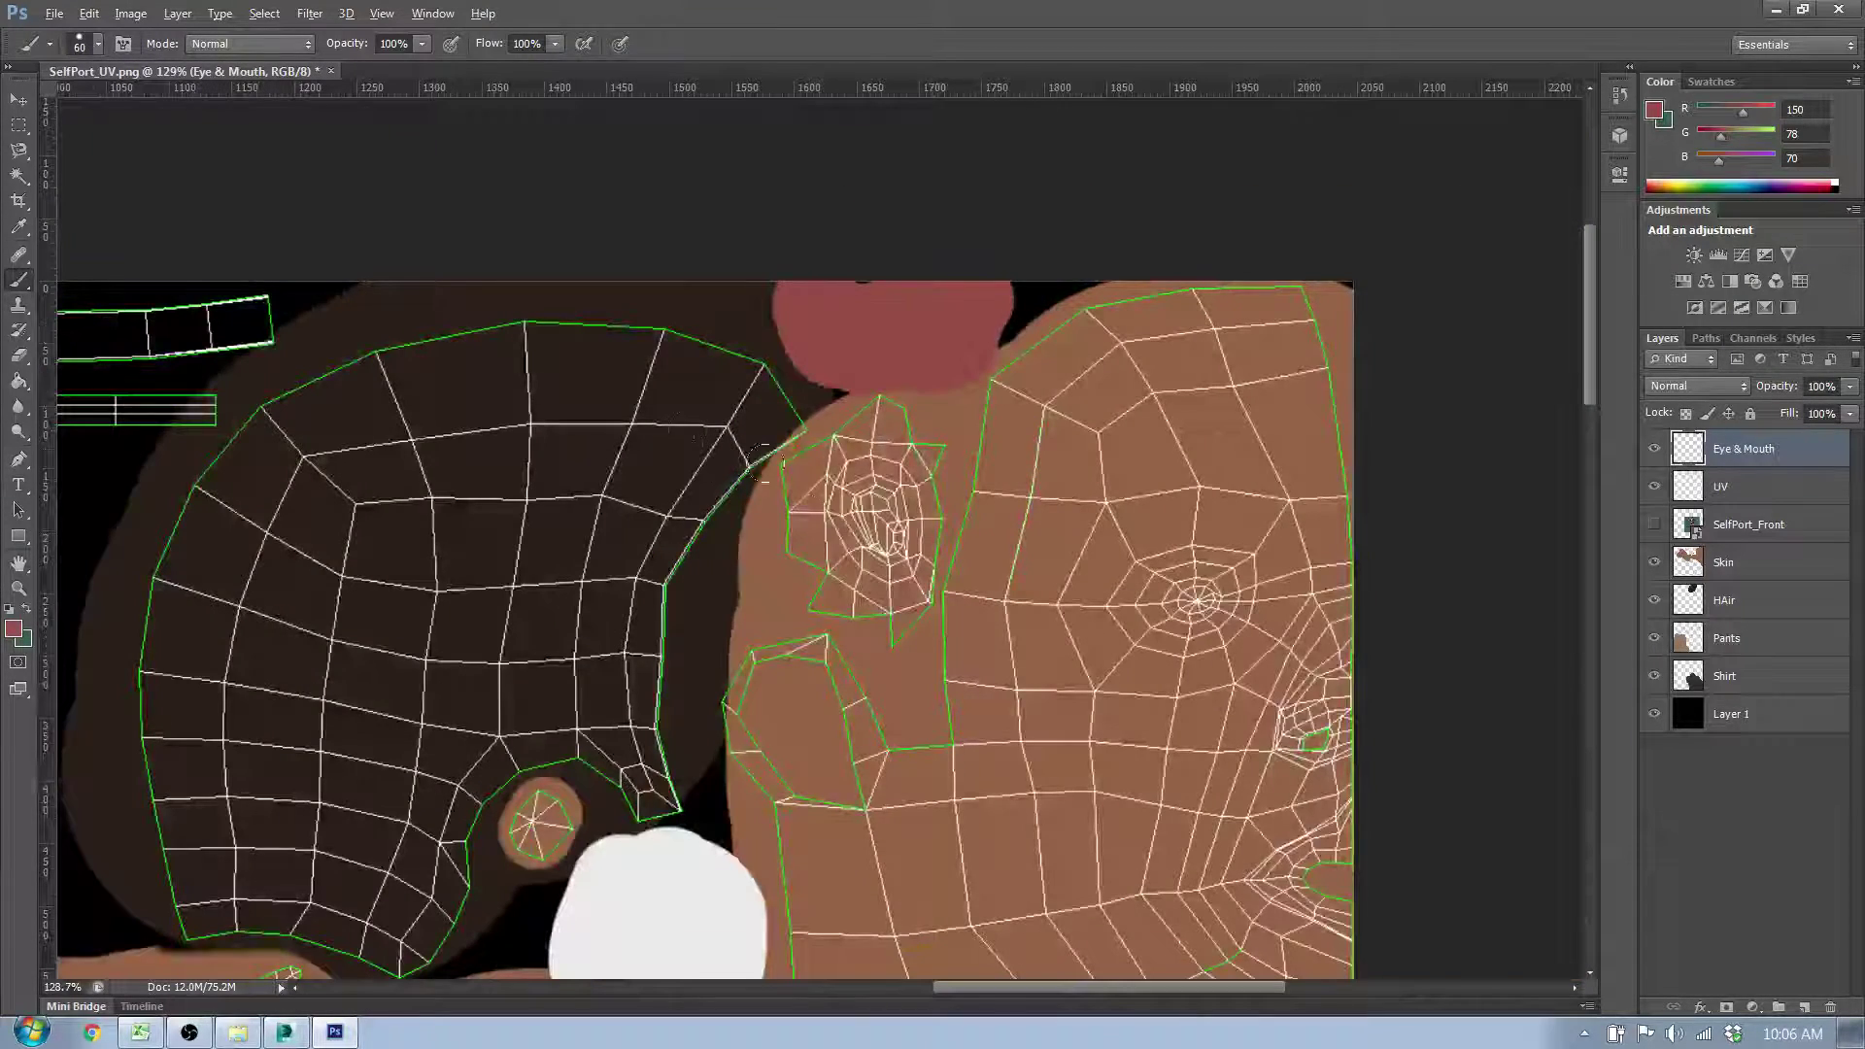
# Step: Erase the skin color overlapping the hair piece's corner next to the ear piece on the Skin layer
pyautogui.scroll(3, 737, 490)
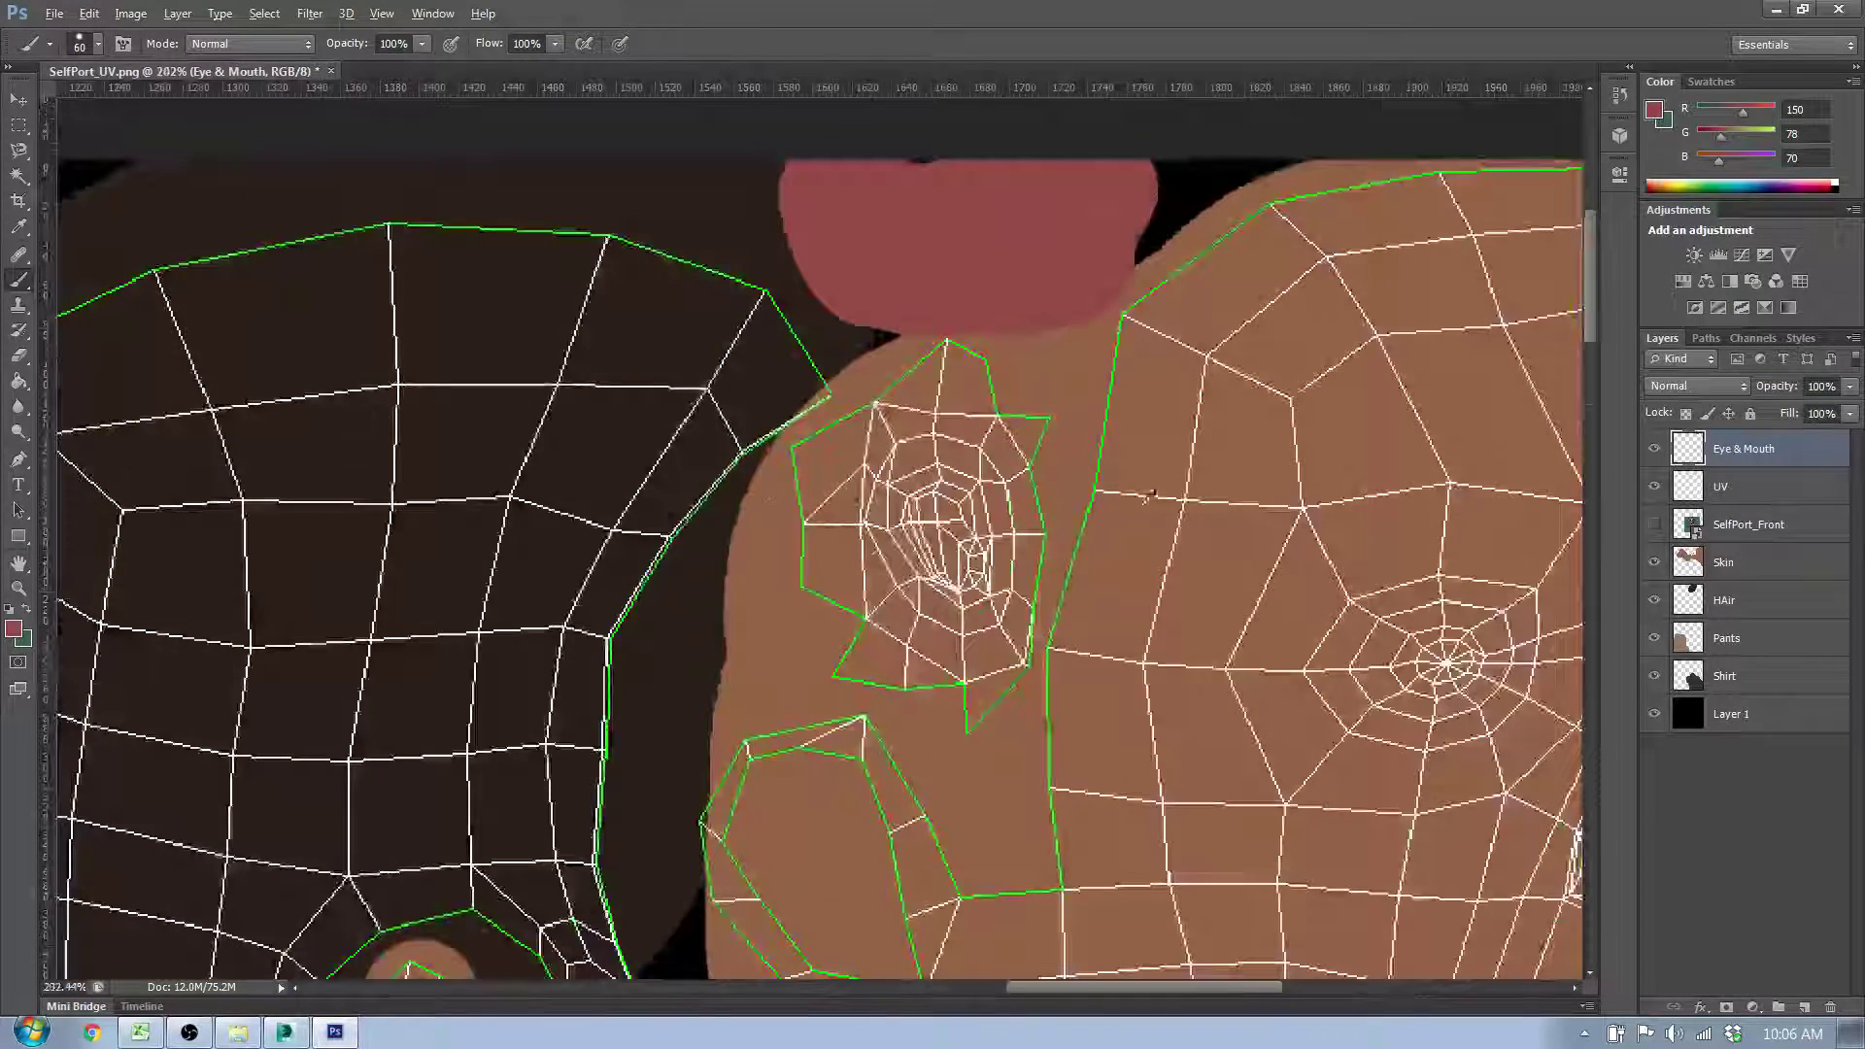
pyautogui.click(1744, 610)
pyautogui.keyDown('alt'); pyautogui.click(464, 341); pyautogui.keyUp('alt')
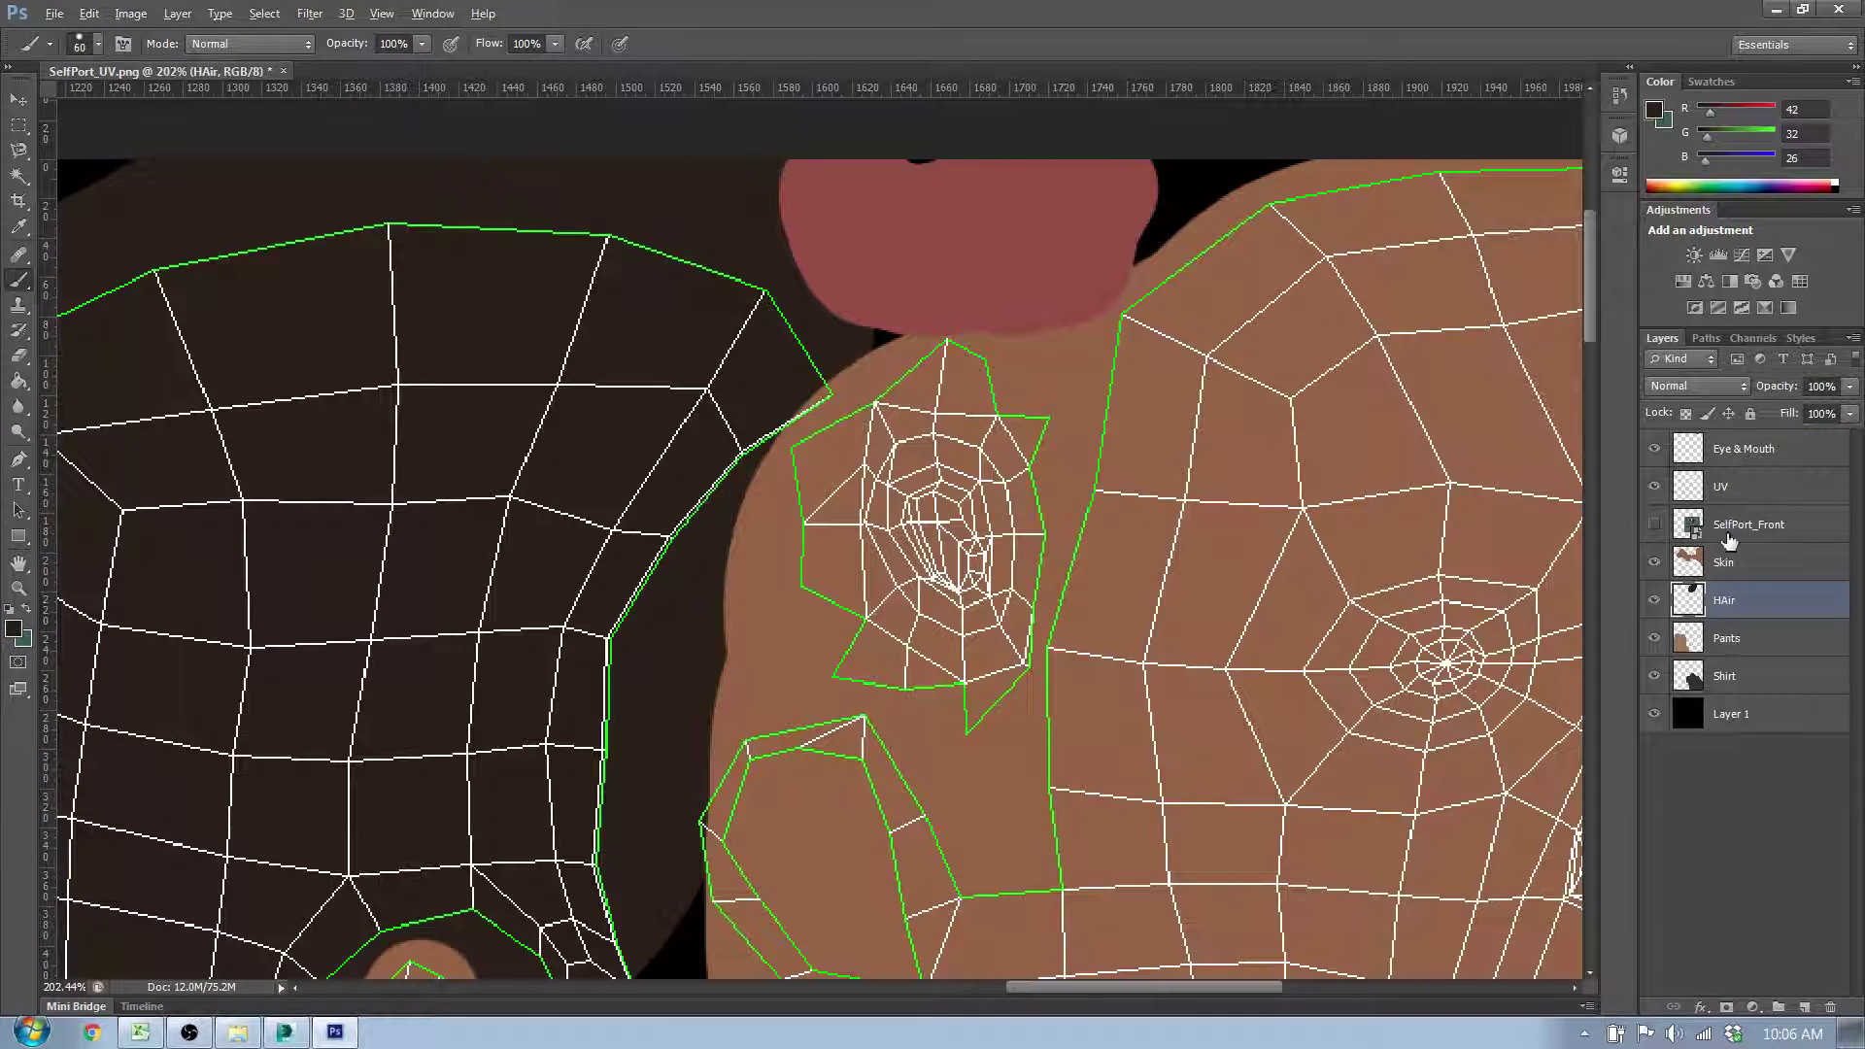
pyautogui.click(1767, 573)
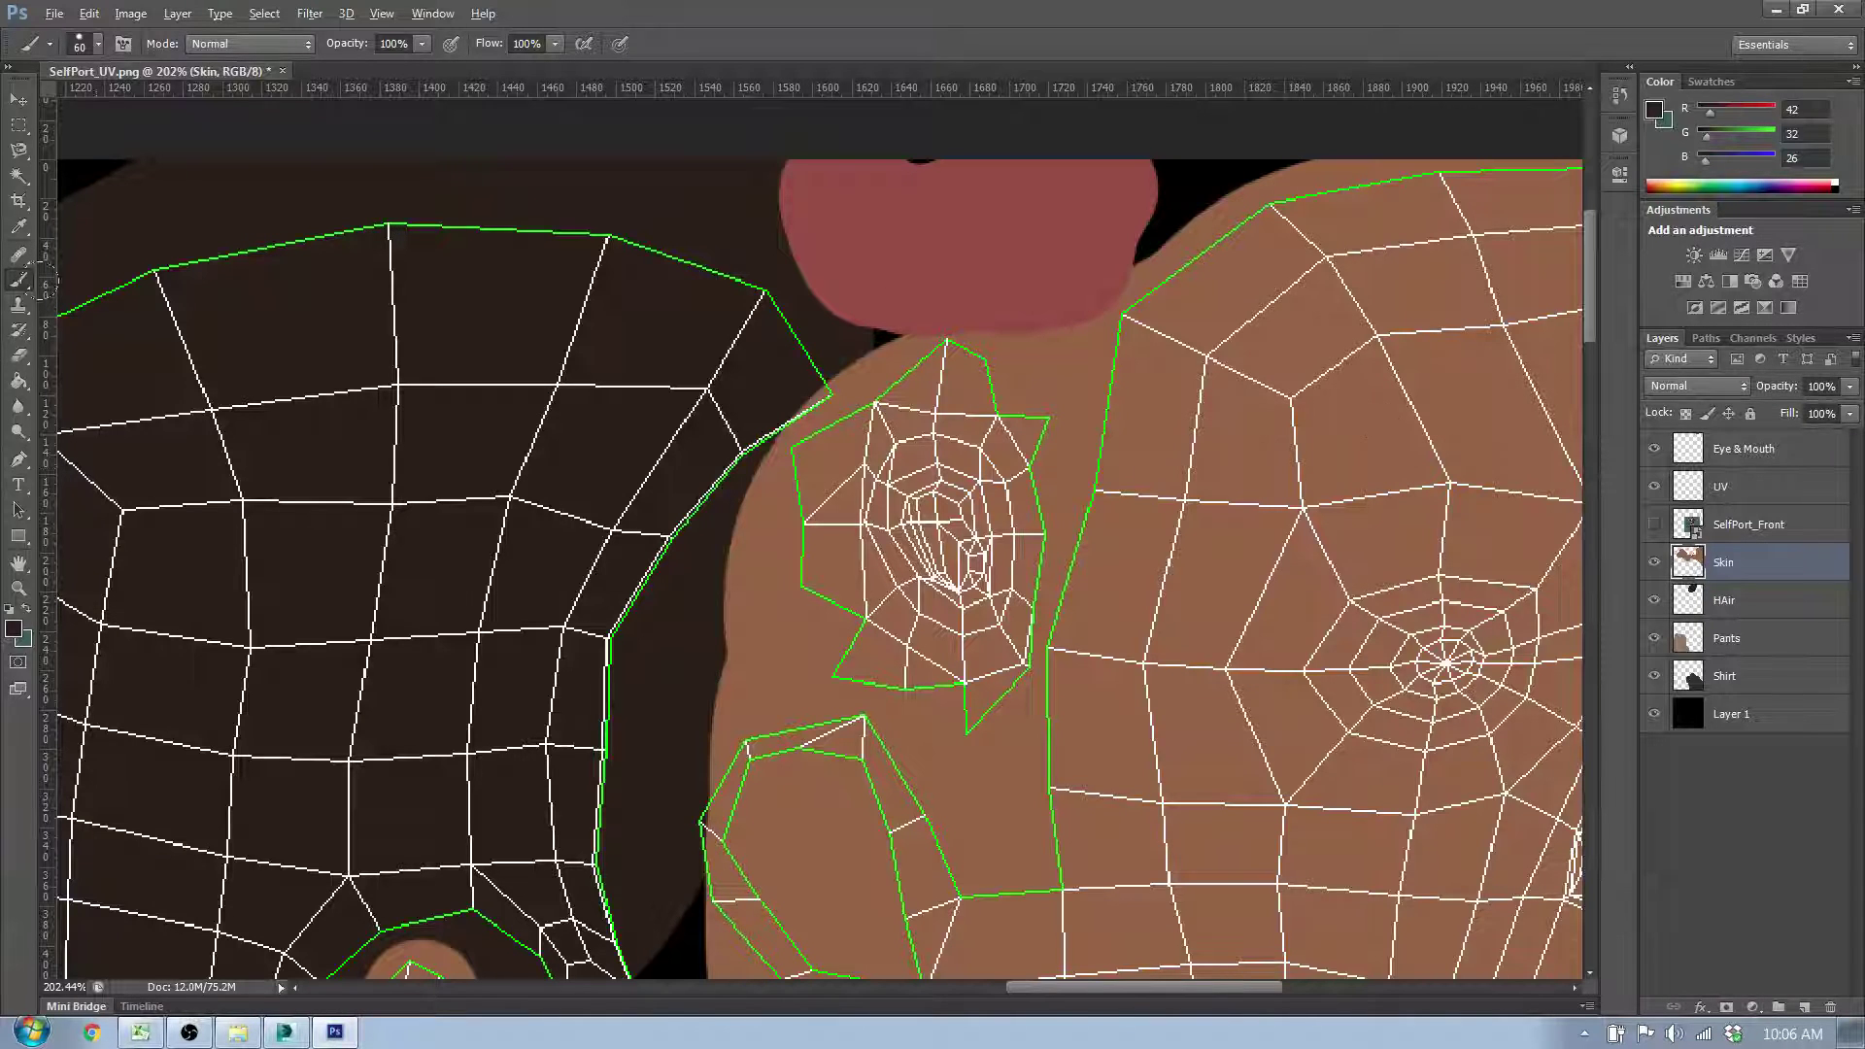
pyautogui.click(18, 356)
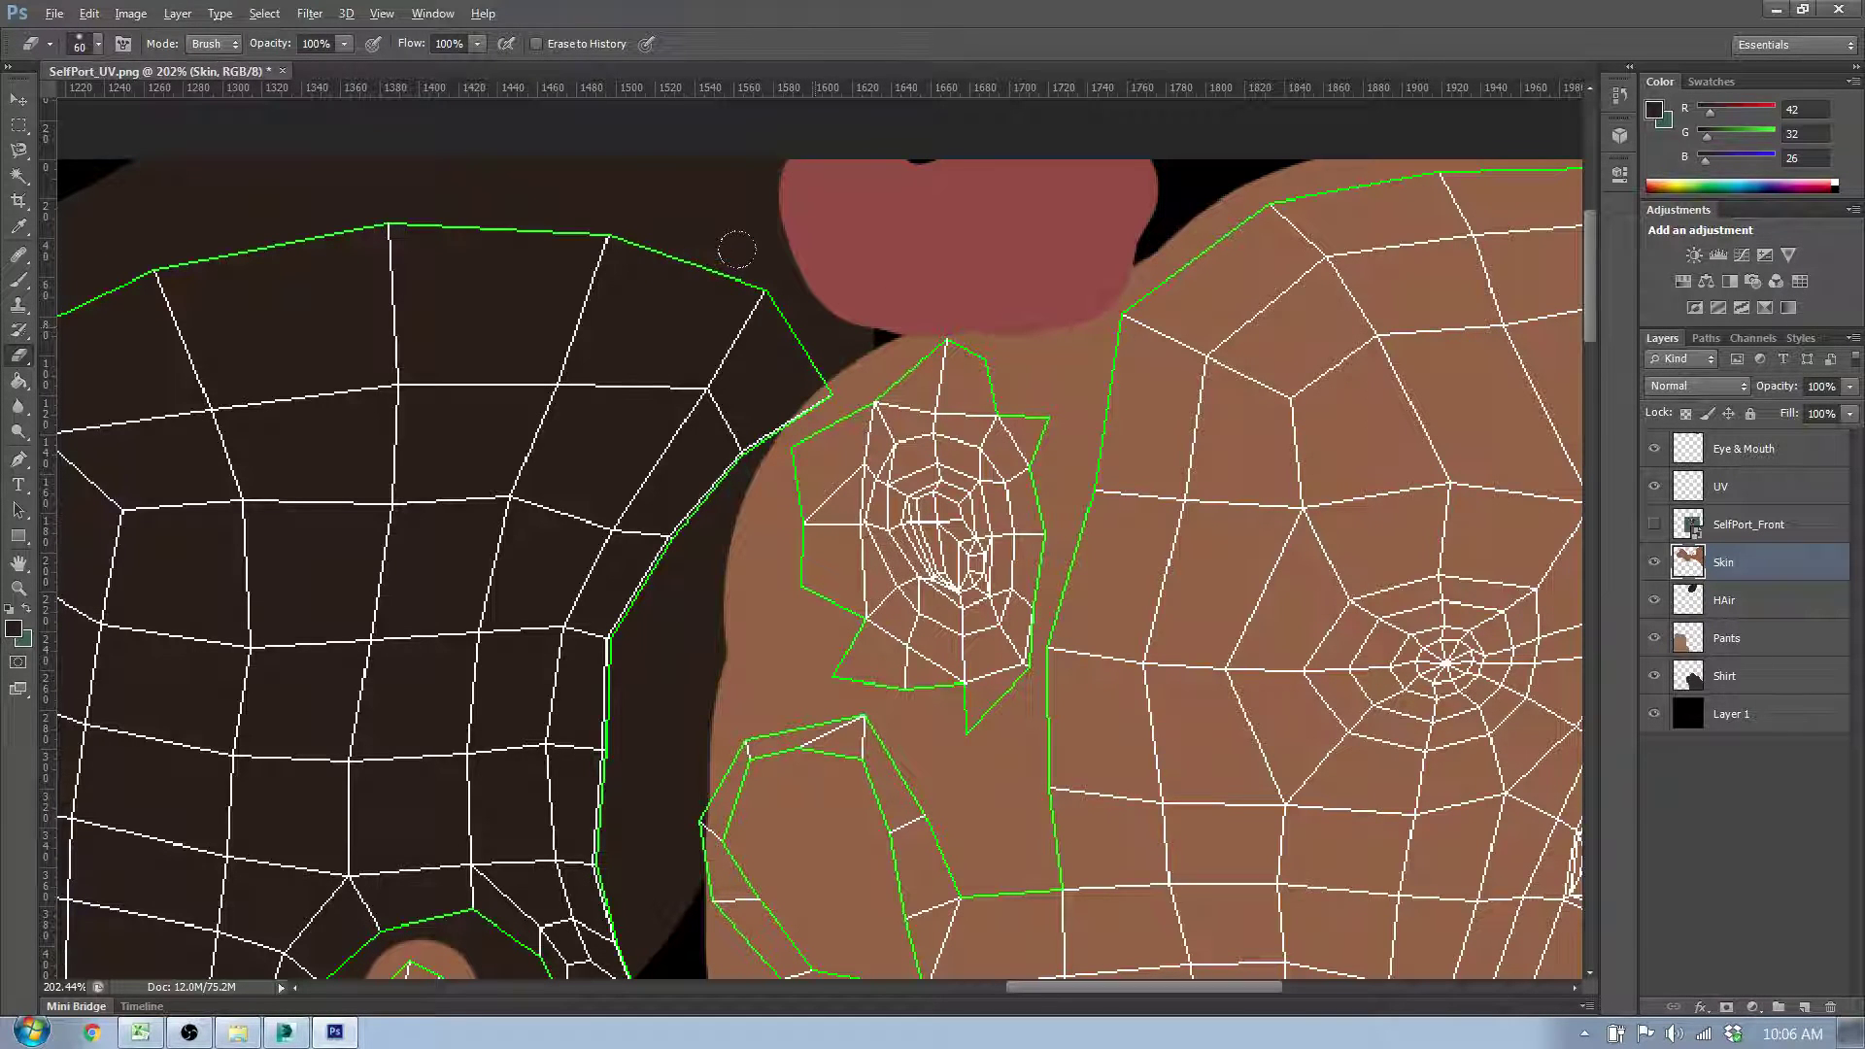
pyautogui.scroll(-3, 778, 342)
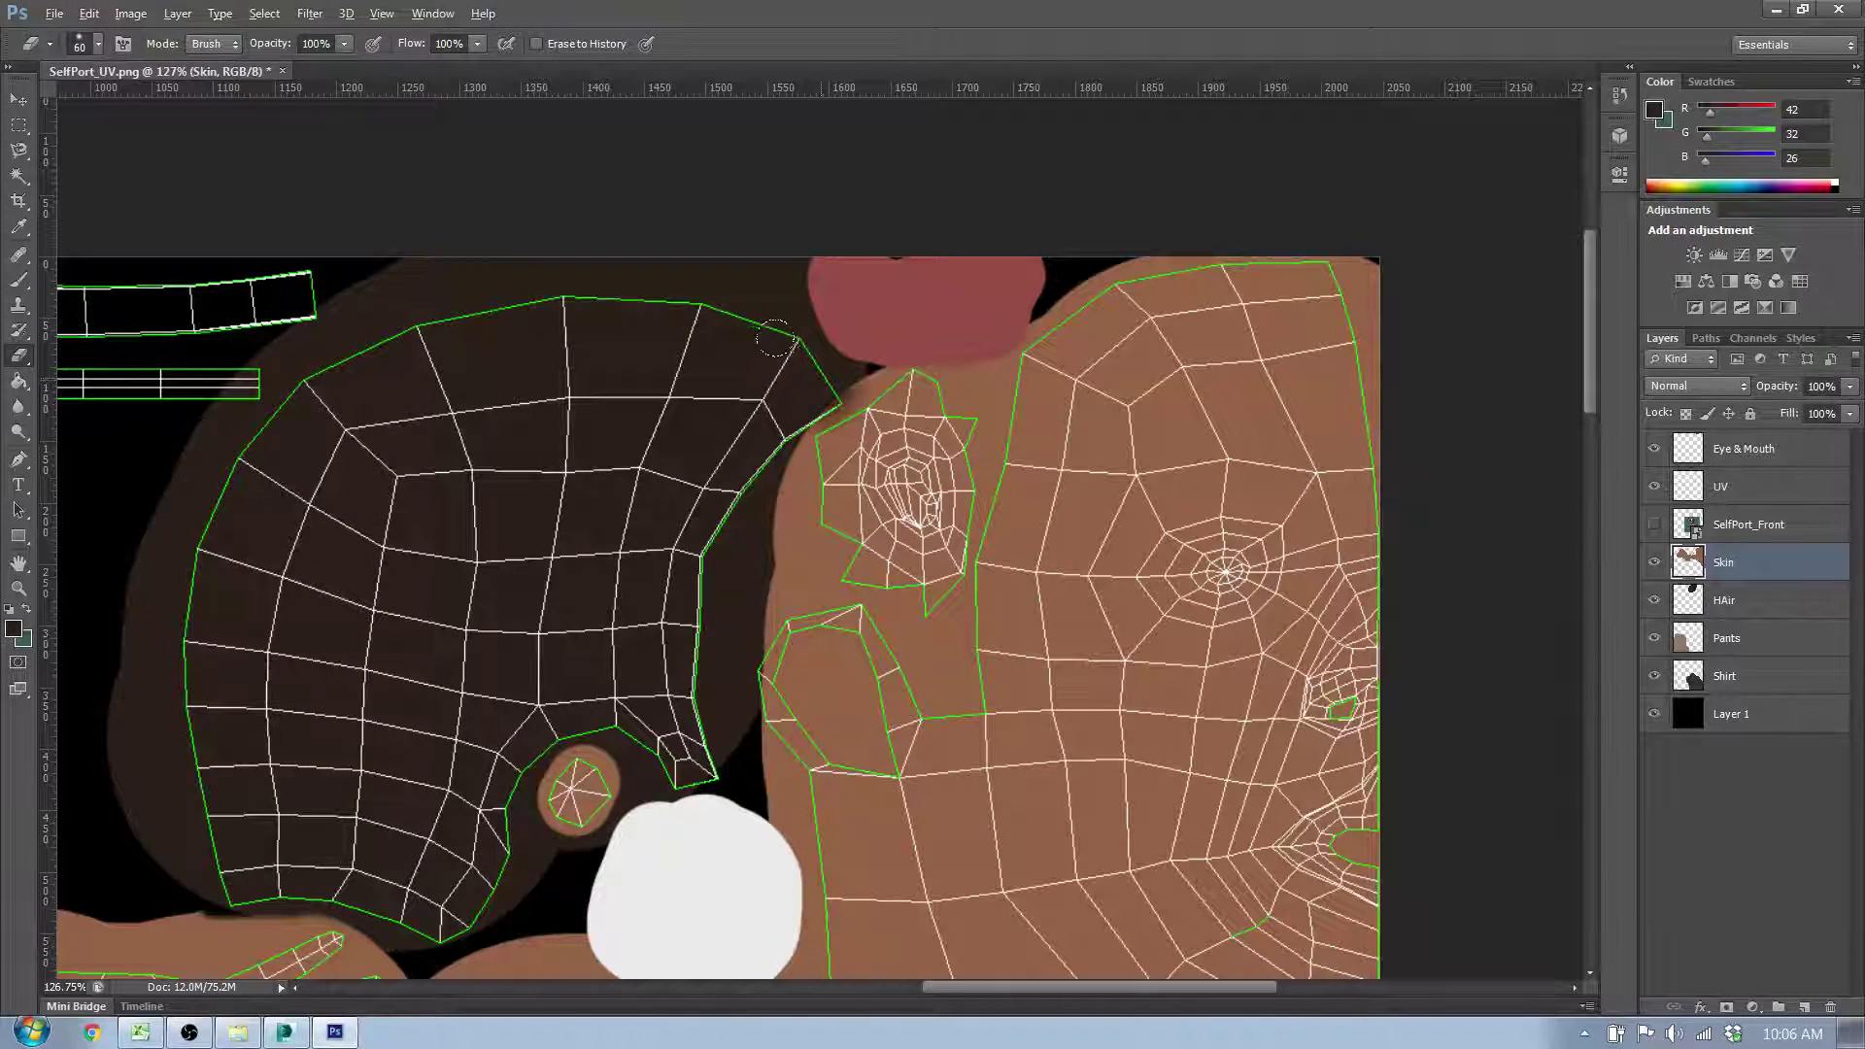
pyautogui.scroll(4, 811, 379)
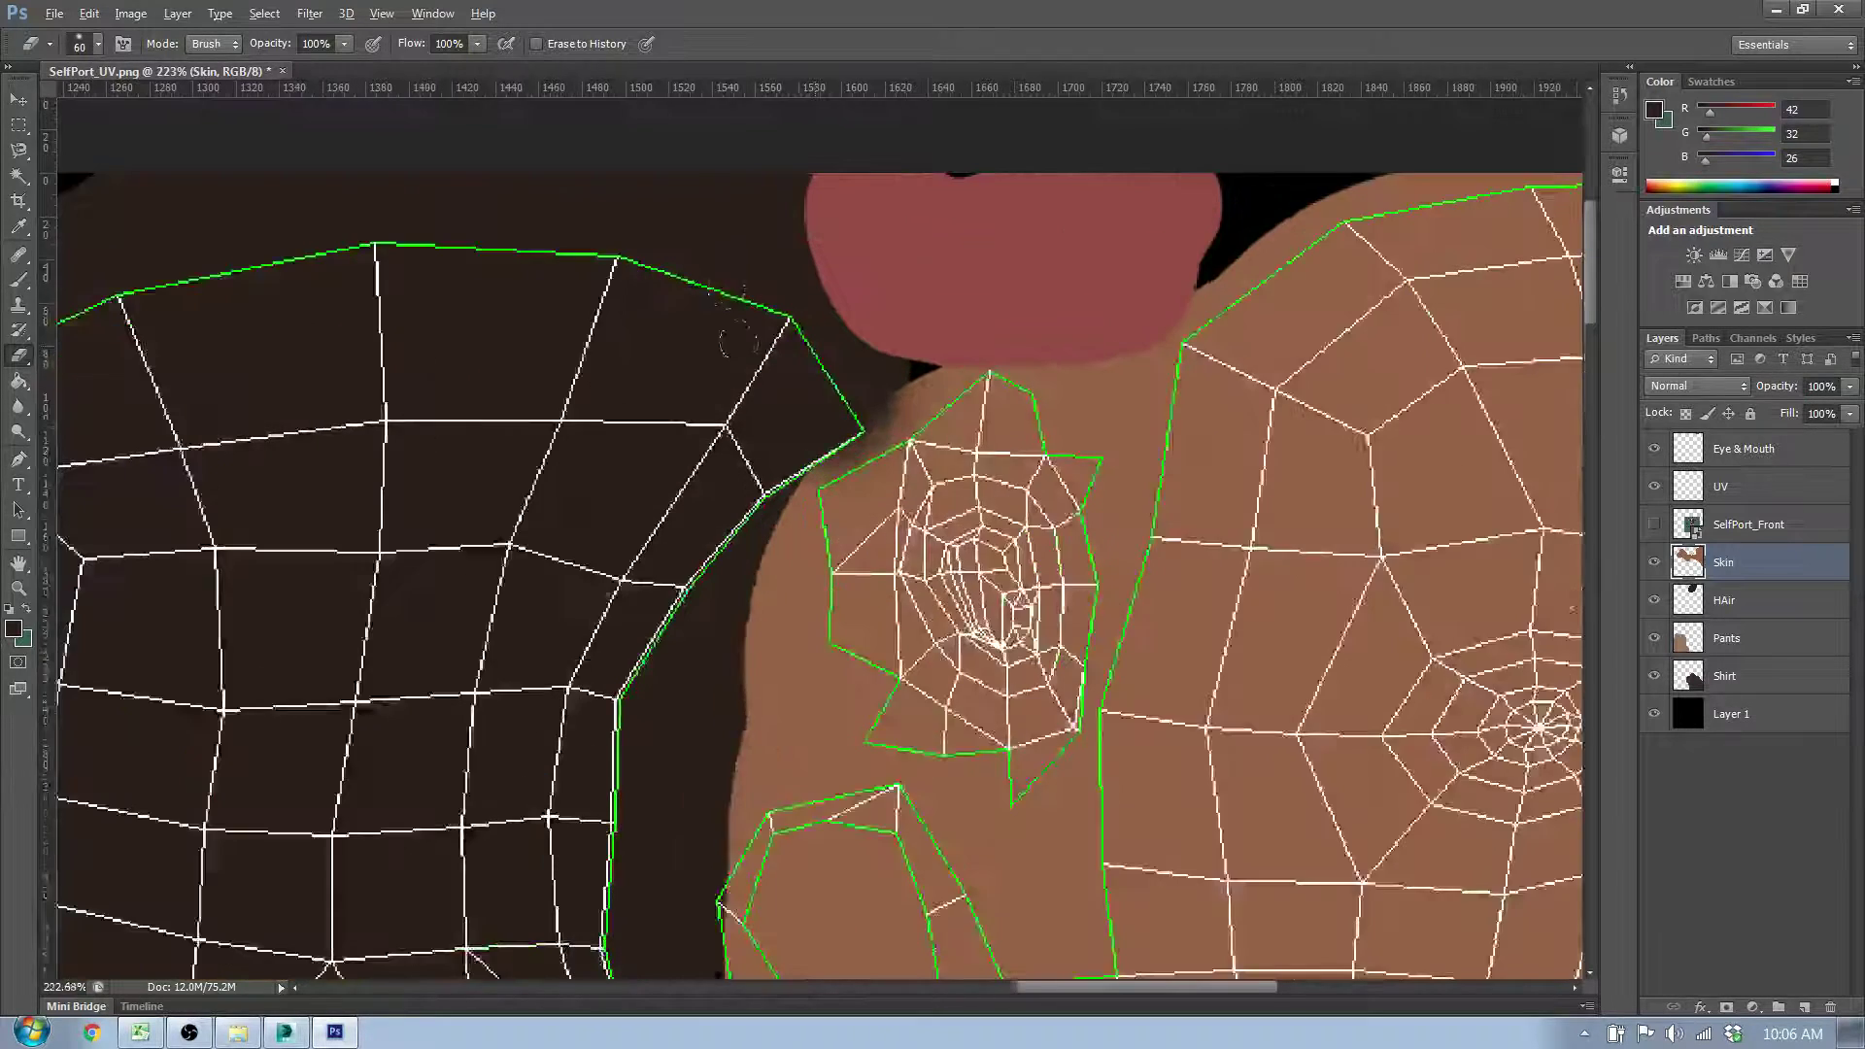
# Step: Set the eraser to 59 px with a harder edge and clean up the skin border at the hair piece's corner
pyautogui.click(90, 45)
pyautogui.click(83, 105)
pyautogui.click(142, 155)
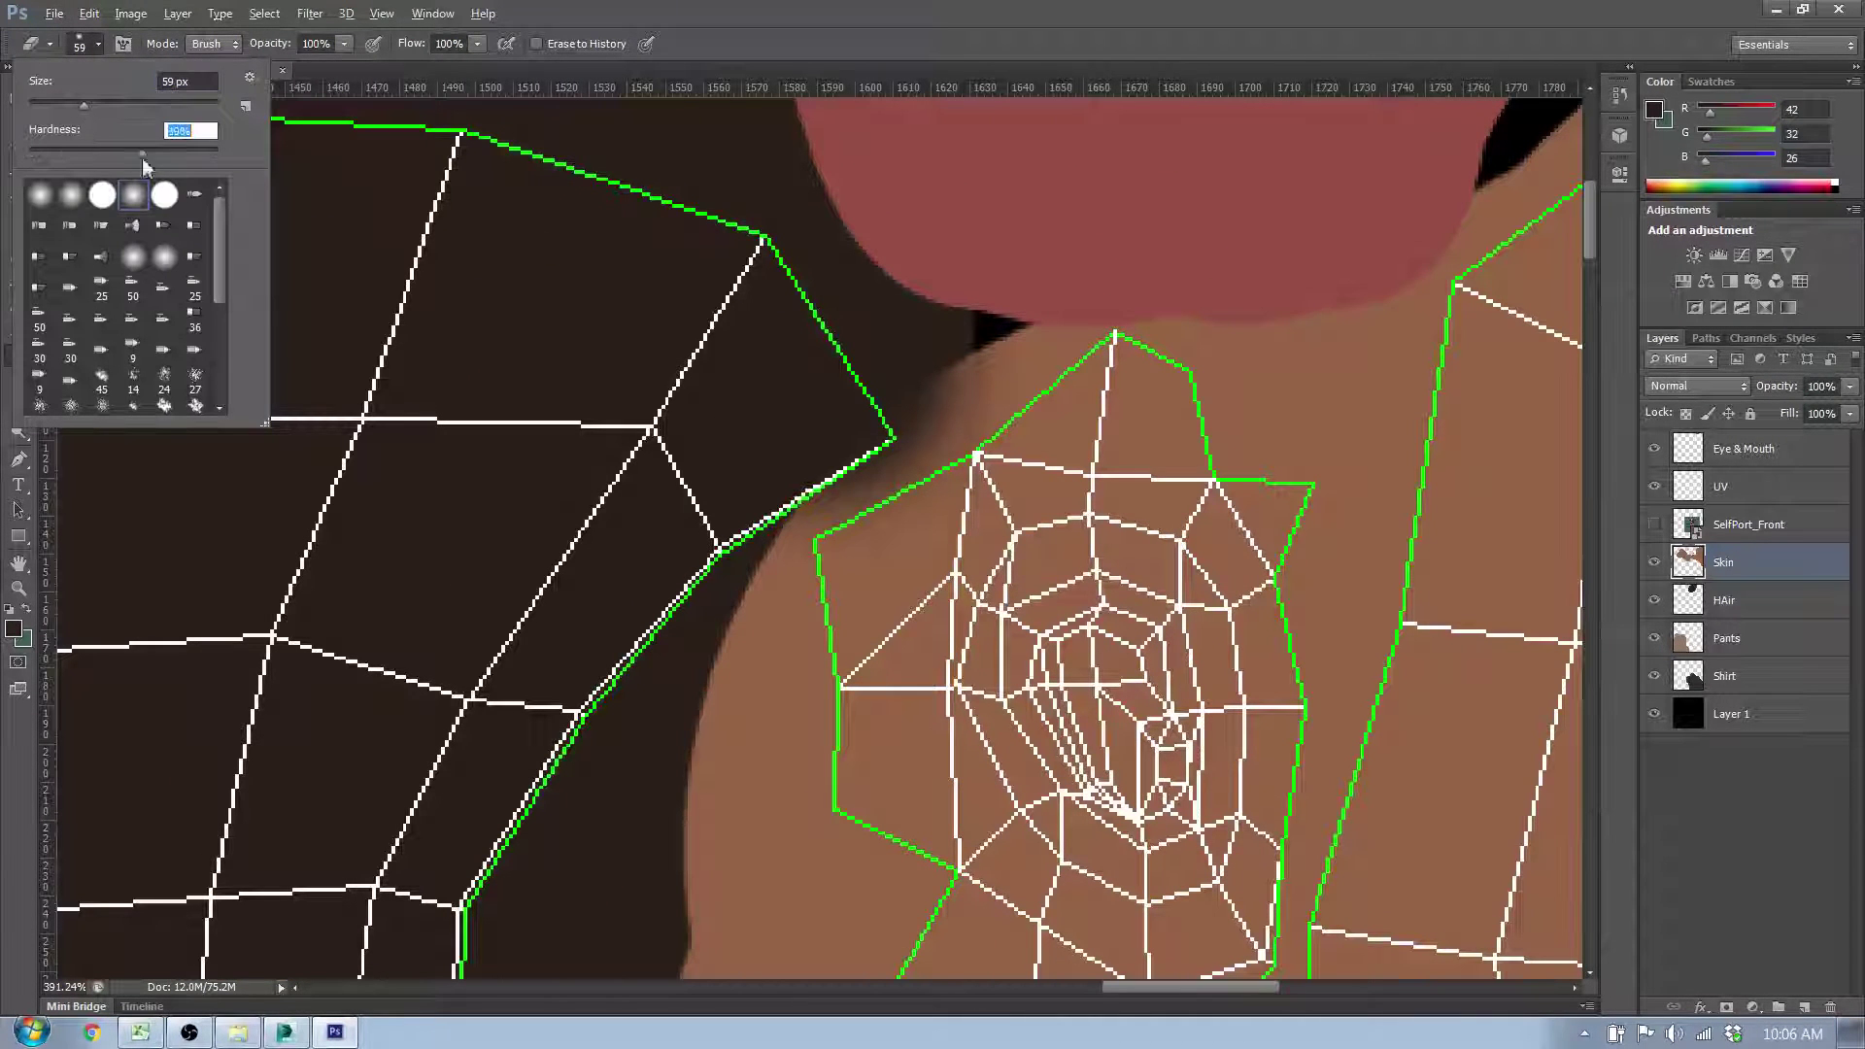
pyautogui.press('Return')
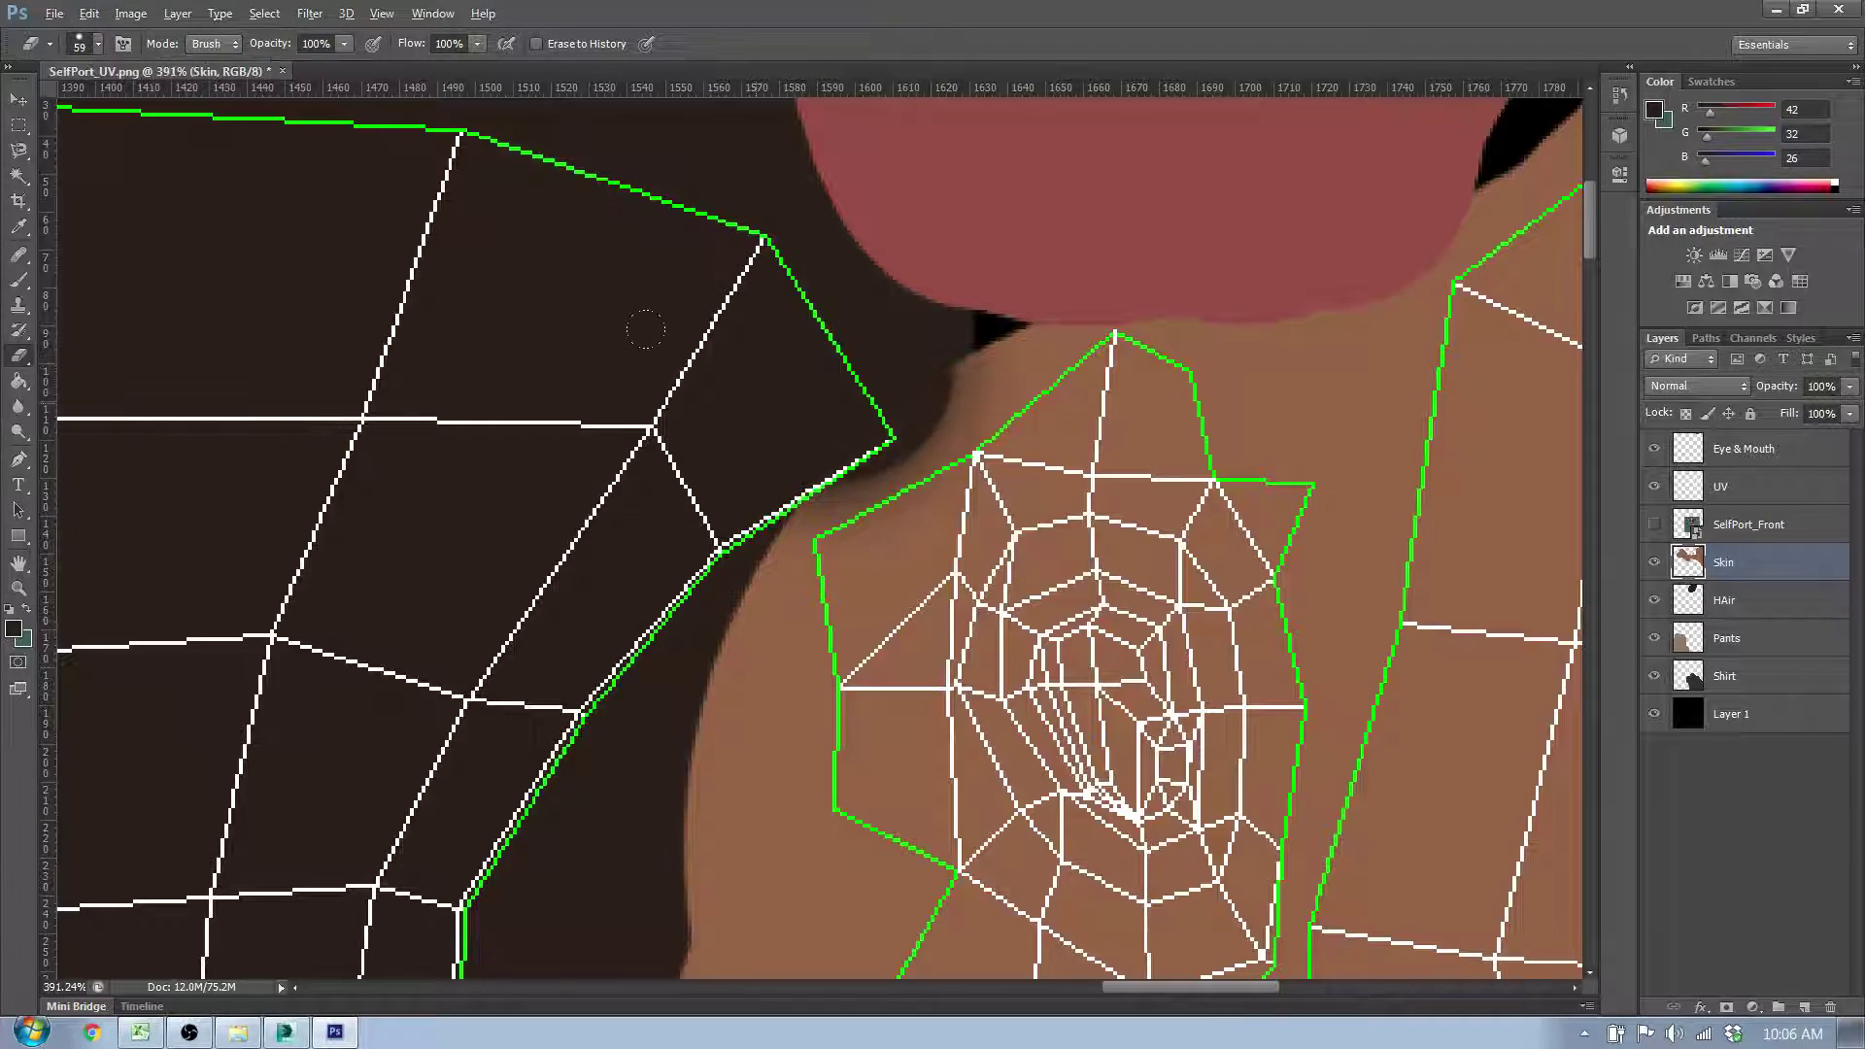
pyautogui.moveTo(645, 329)
pyautogui.mouseDown()
pyautogui.moveTo(674, 309)
pyautogui.moveTo(655, 340)
pyautogui.mouseUp()
pyautogui.scroll(-14, 525, 486)
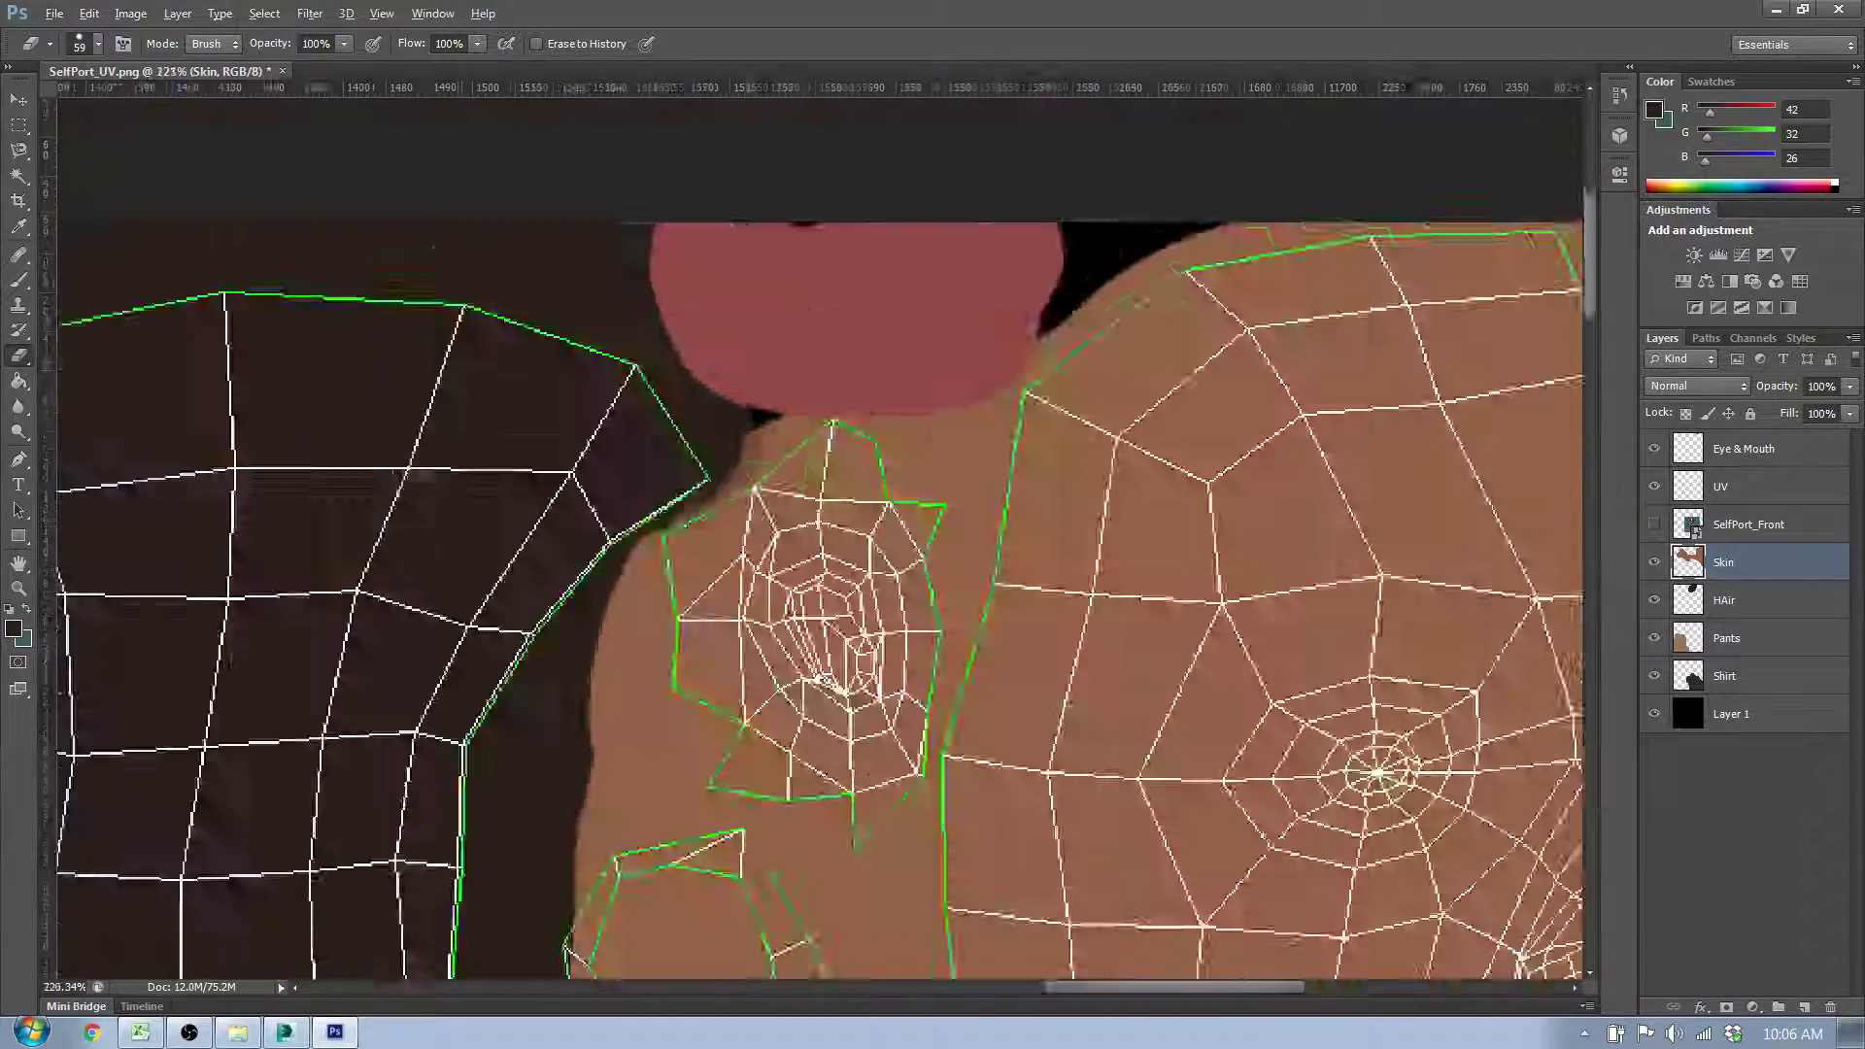
# Step: Erase the hair color spilling over the ends of the two narrow strip pieces on the HAir layer
pyautogui.scroll(4, 376, 360)
pyautogui.scroll(7, 932, 345)
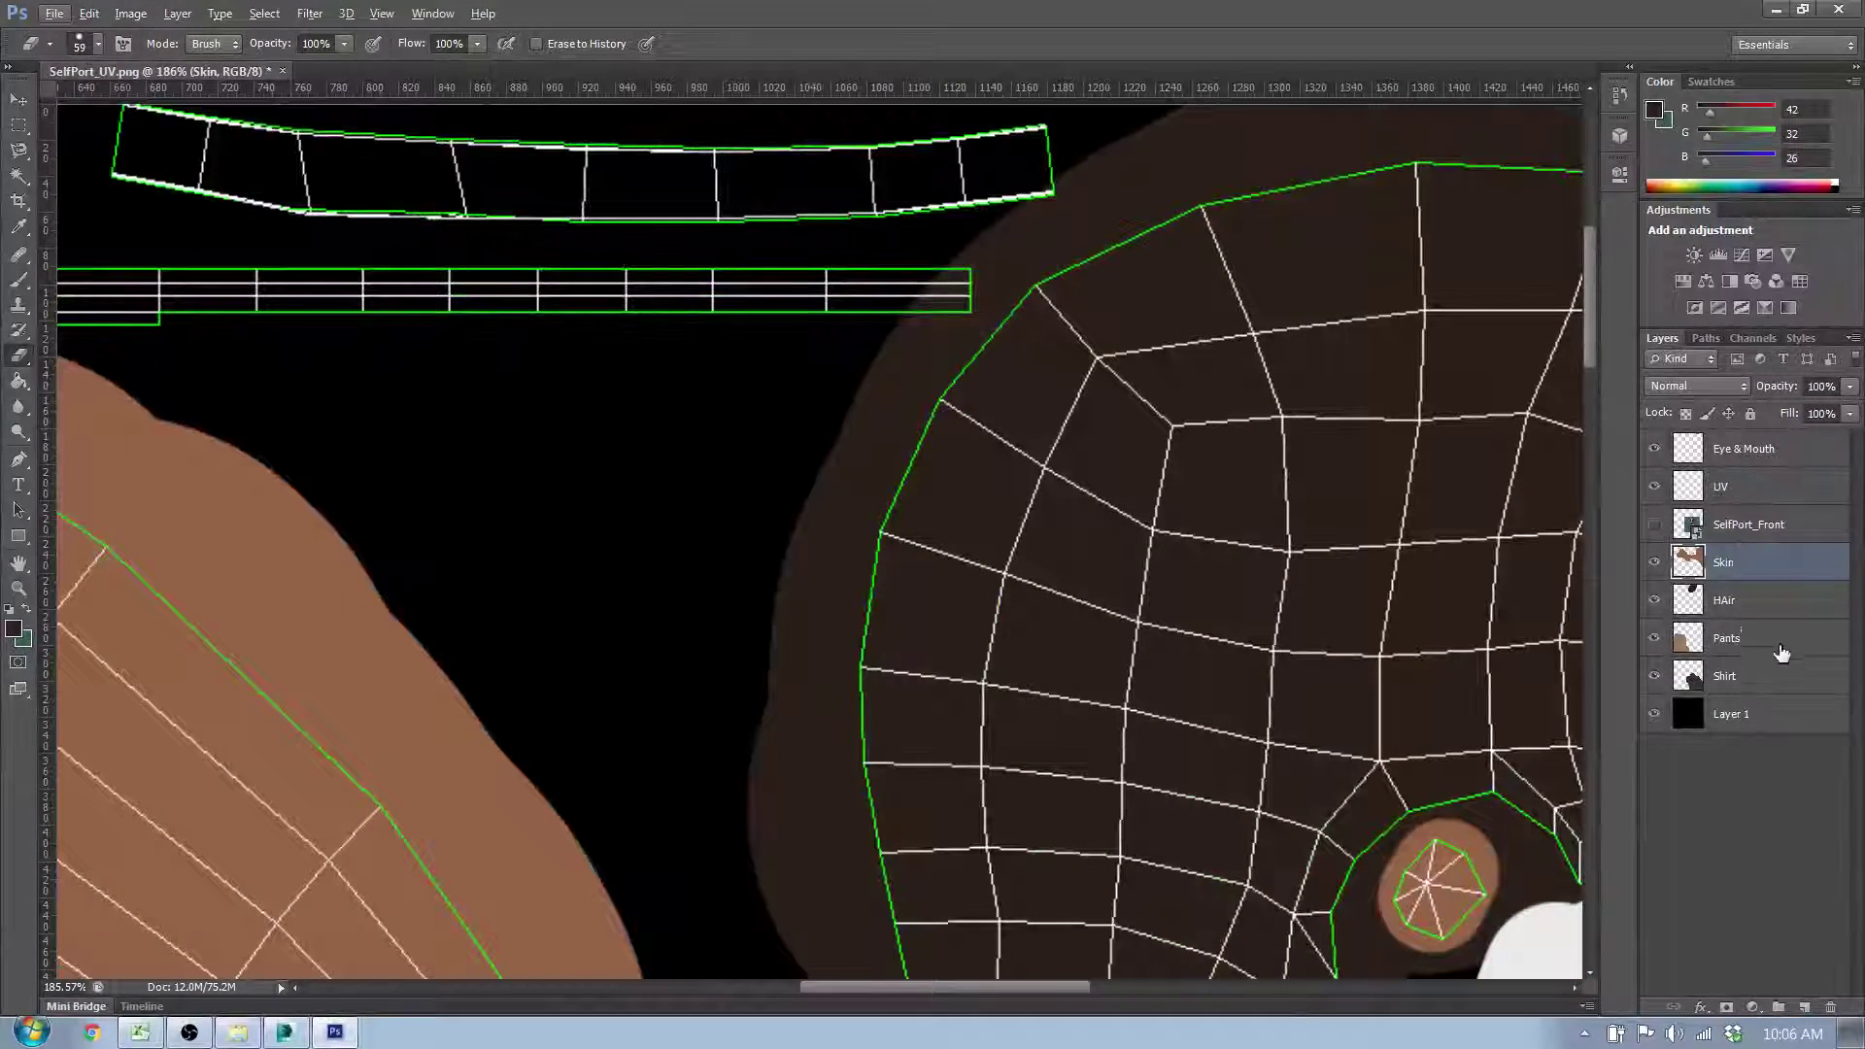
pyautogui.click(1739, 600)
pyautogui.moveTo(1083, 167)
pyautogui.mouseDown()
pyautogui.moveTo(1039, 199)
pyautogui.moveTo(923, 169)
pyautogui.moveTo(898, 350)
pyautogui.mouseUp()
pyautogui.scroll(-8, 311, 540)
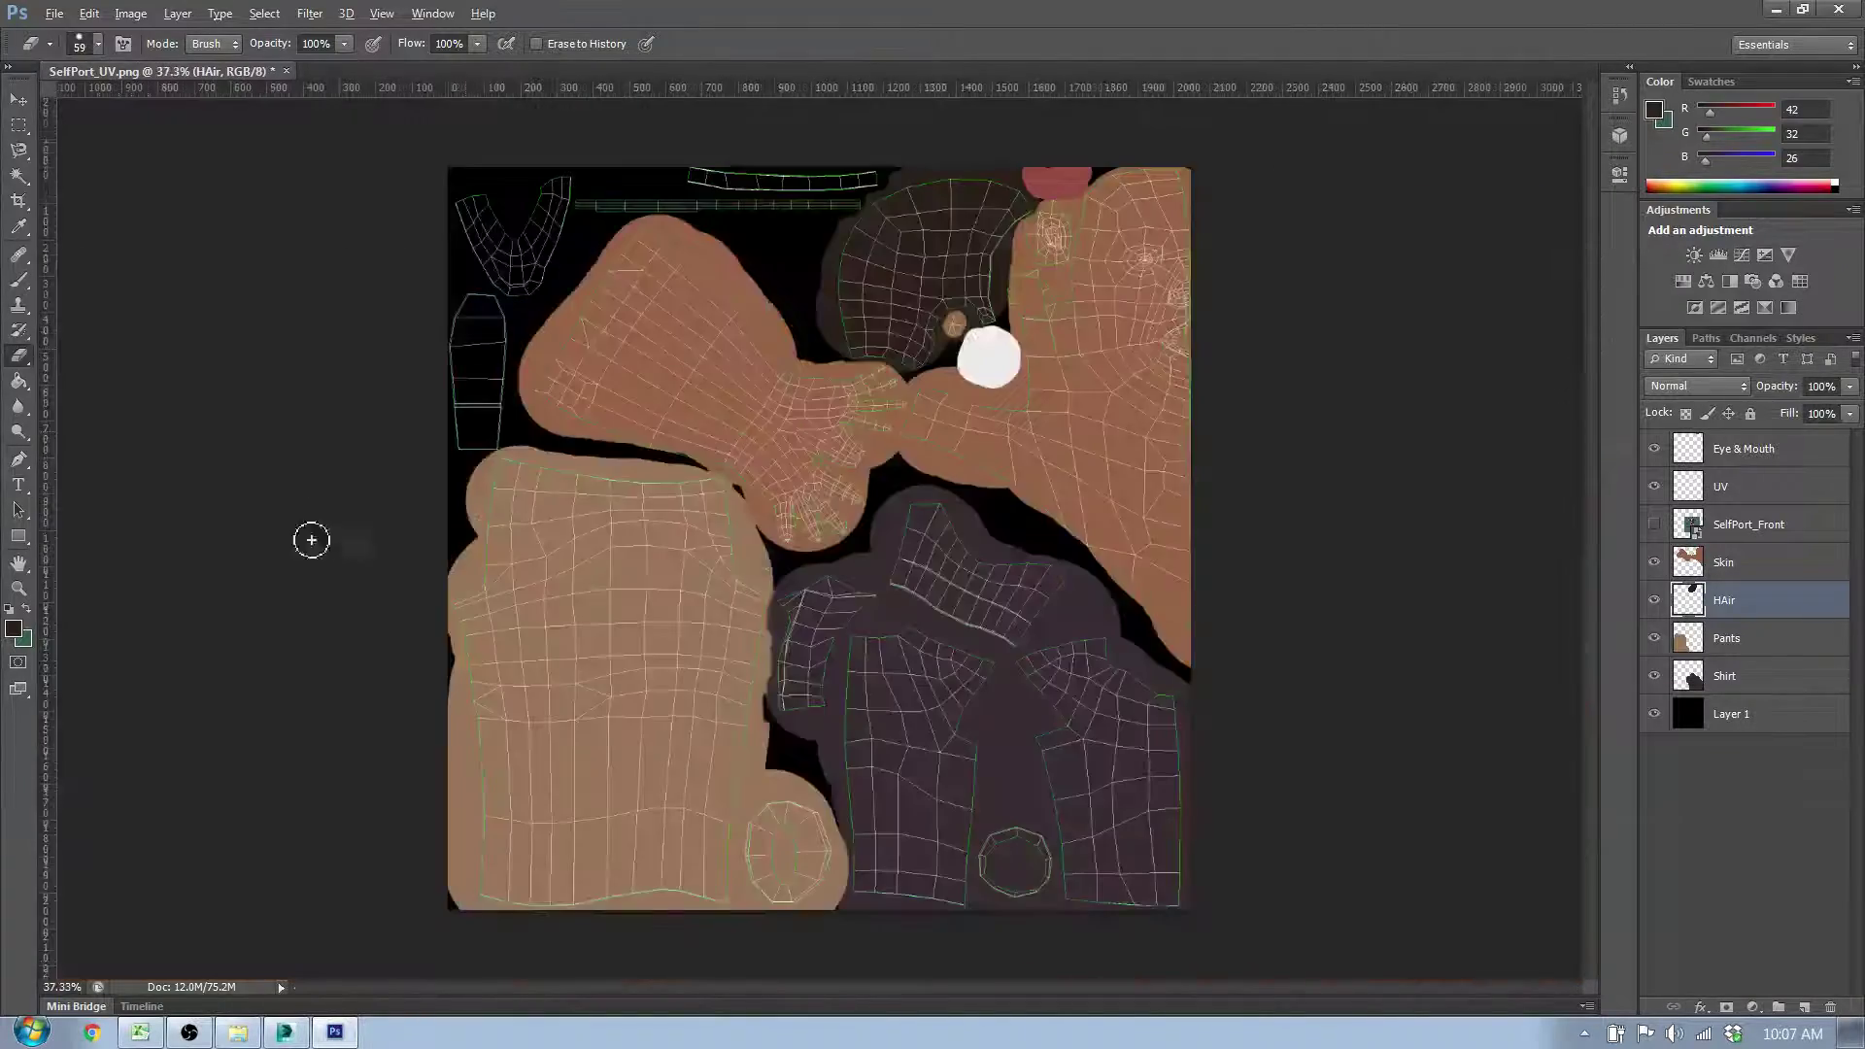
# Step: Examine the unpainted pieces near the template's upper-left corner and deselect the current layer
pyautogui.scroll(4, 437, 200)
pyautogui.moveTo(437, 200); pyautogui.dragTo(471, 391)
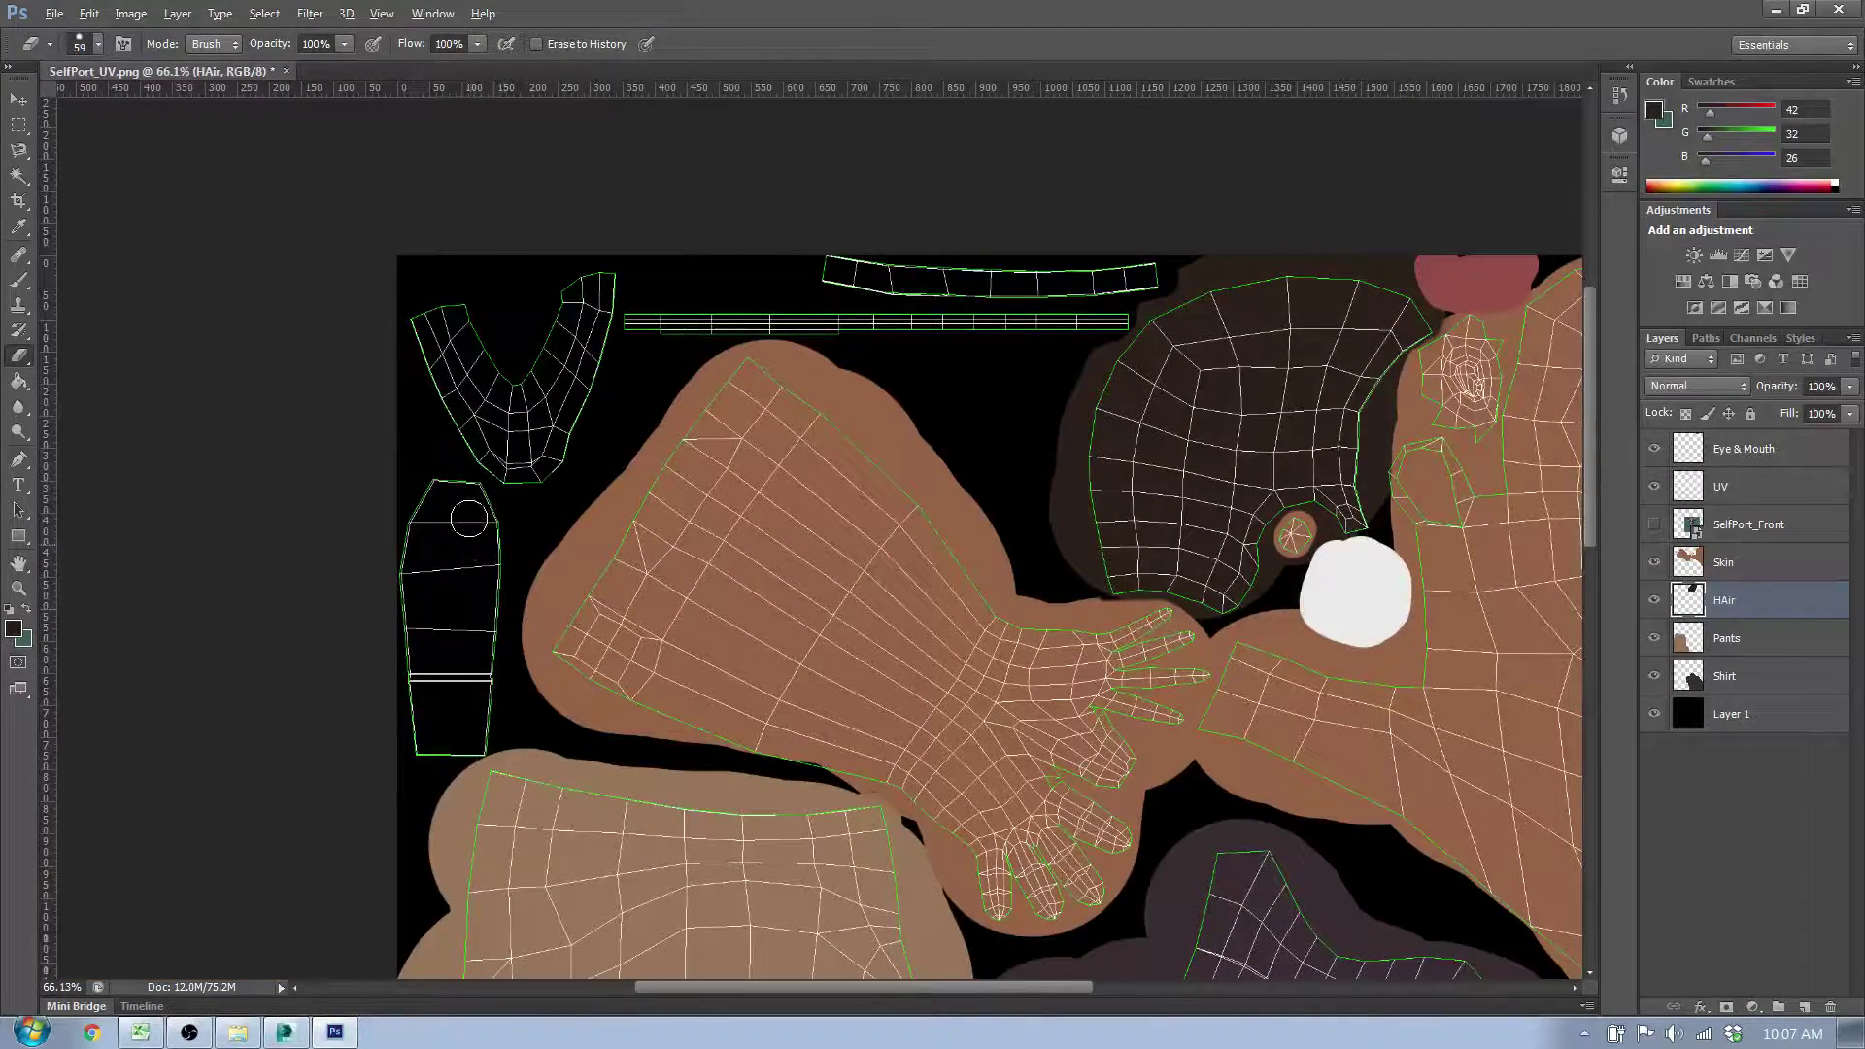
pyautogui.scroll(-1, 456, 563)
pyautogui.scroll(4, 418, 597)
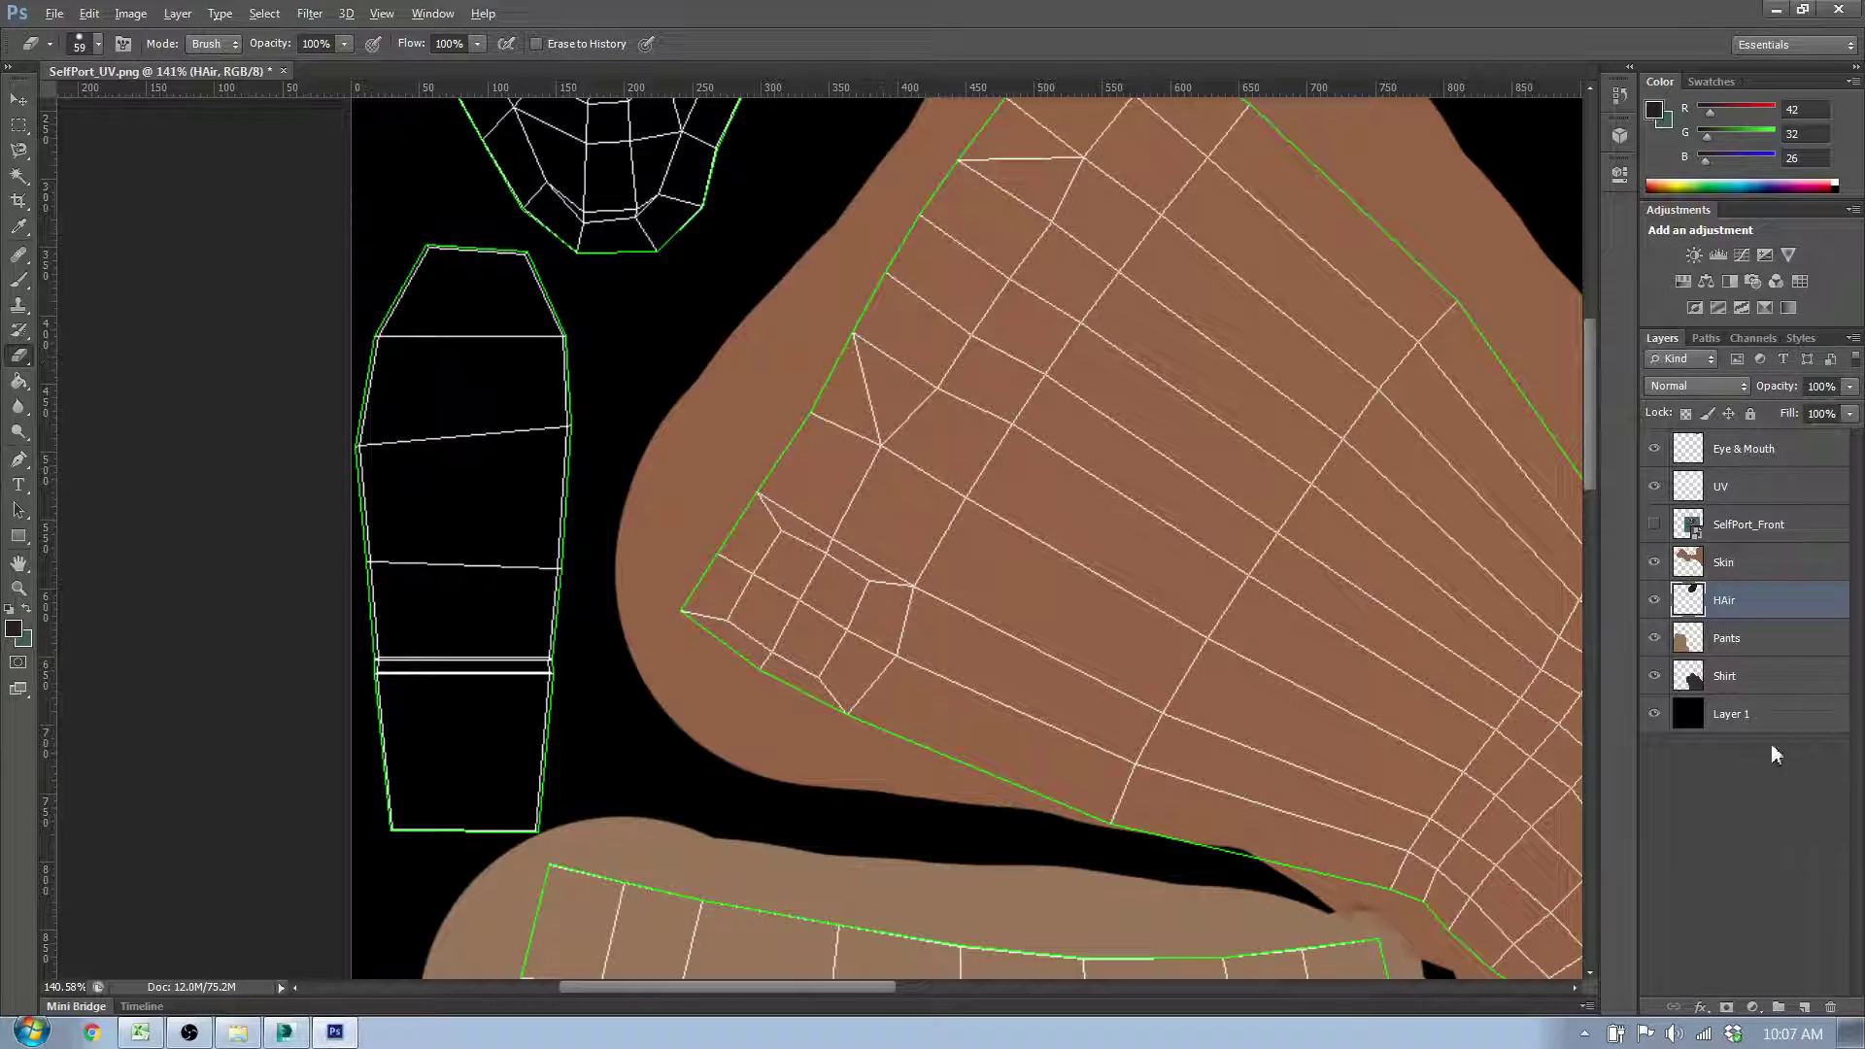
pyautogui.click(1791, 856)
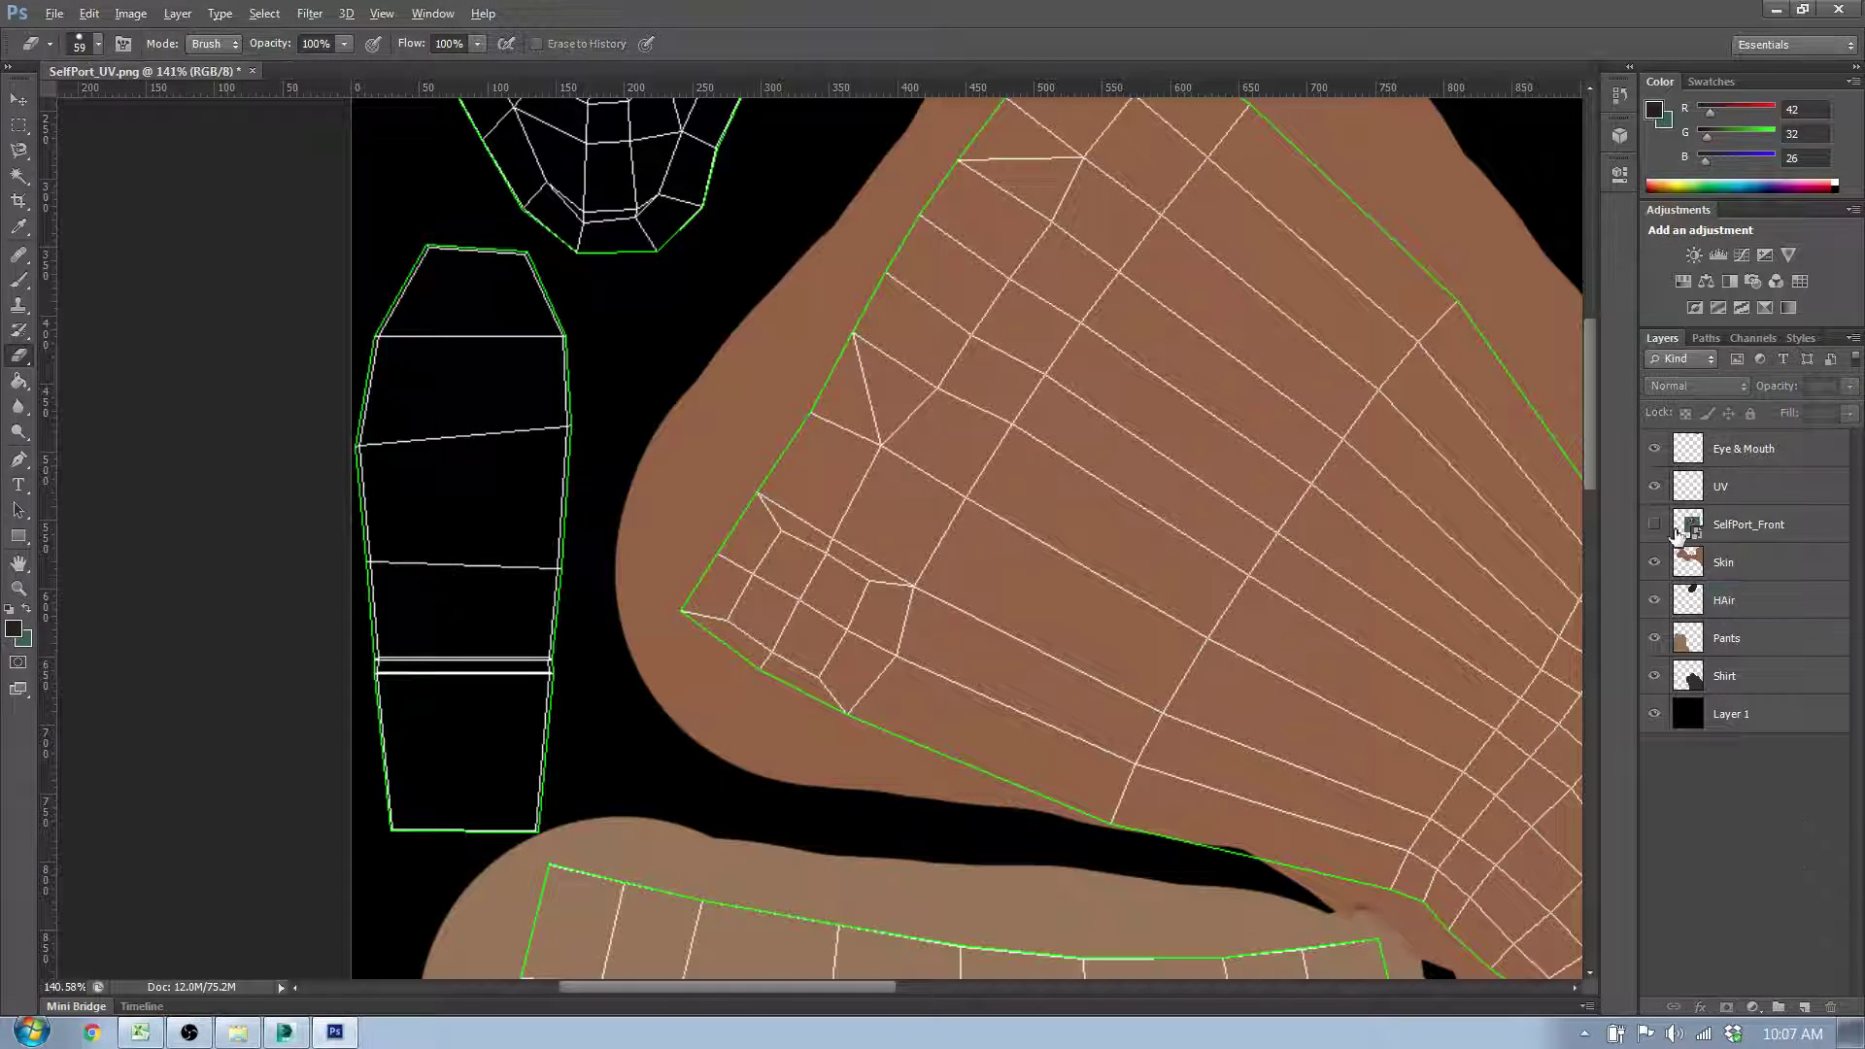
# Step: Sample the skin color (150, 100, 70) and extend it past the arm piece's lower edge on the Skin layer
pyautogui.scroll(-3, 999, 341)
pyautogui.scroll(4, 770, 583)
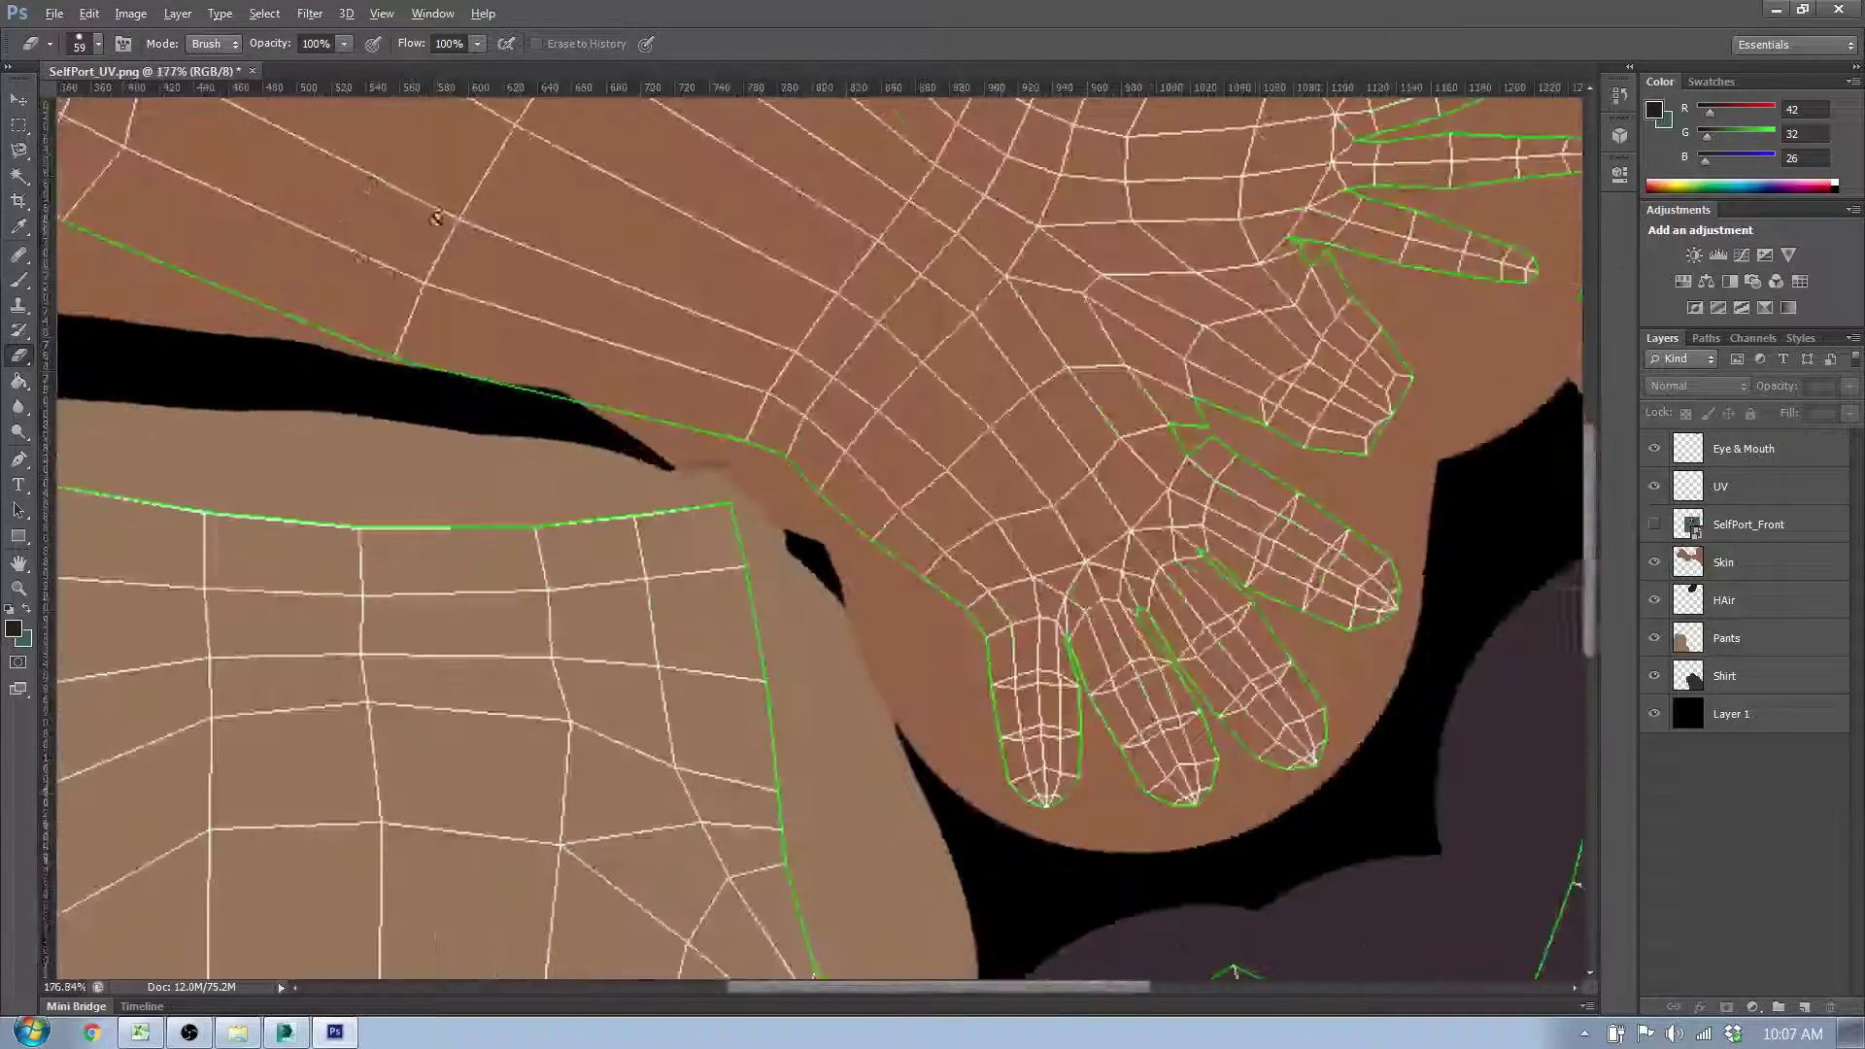
pyautogui.scroll(2, 436, 218)
pyautogui.click(1738, 563)
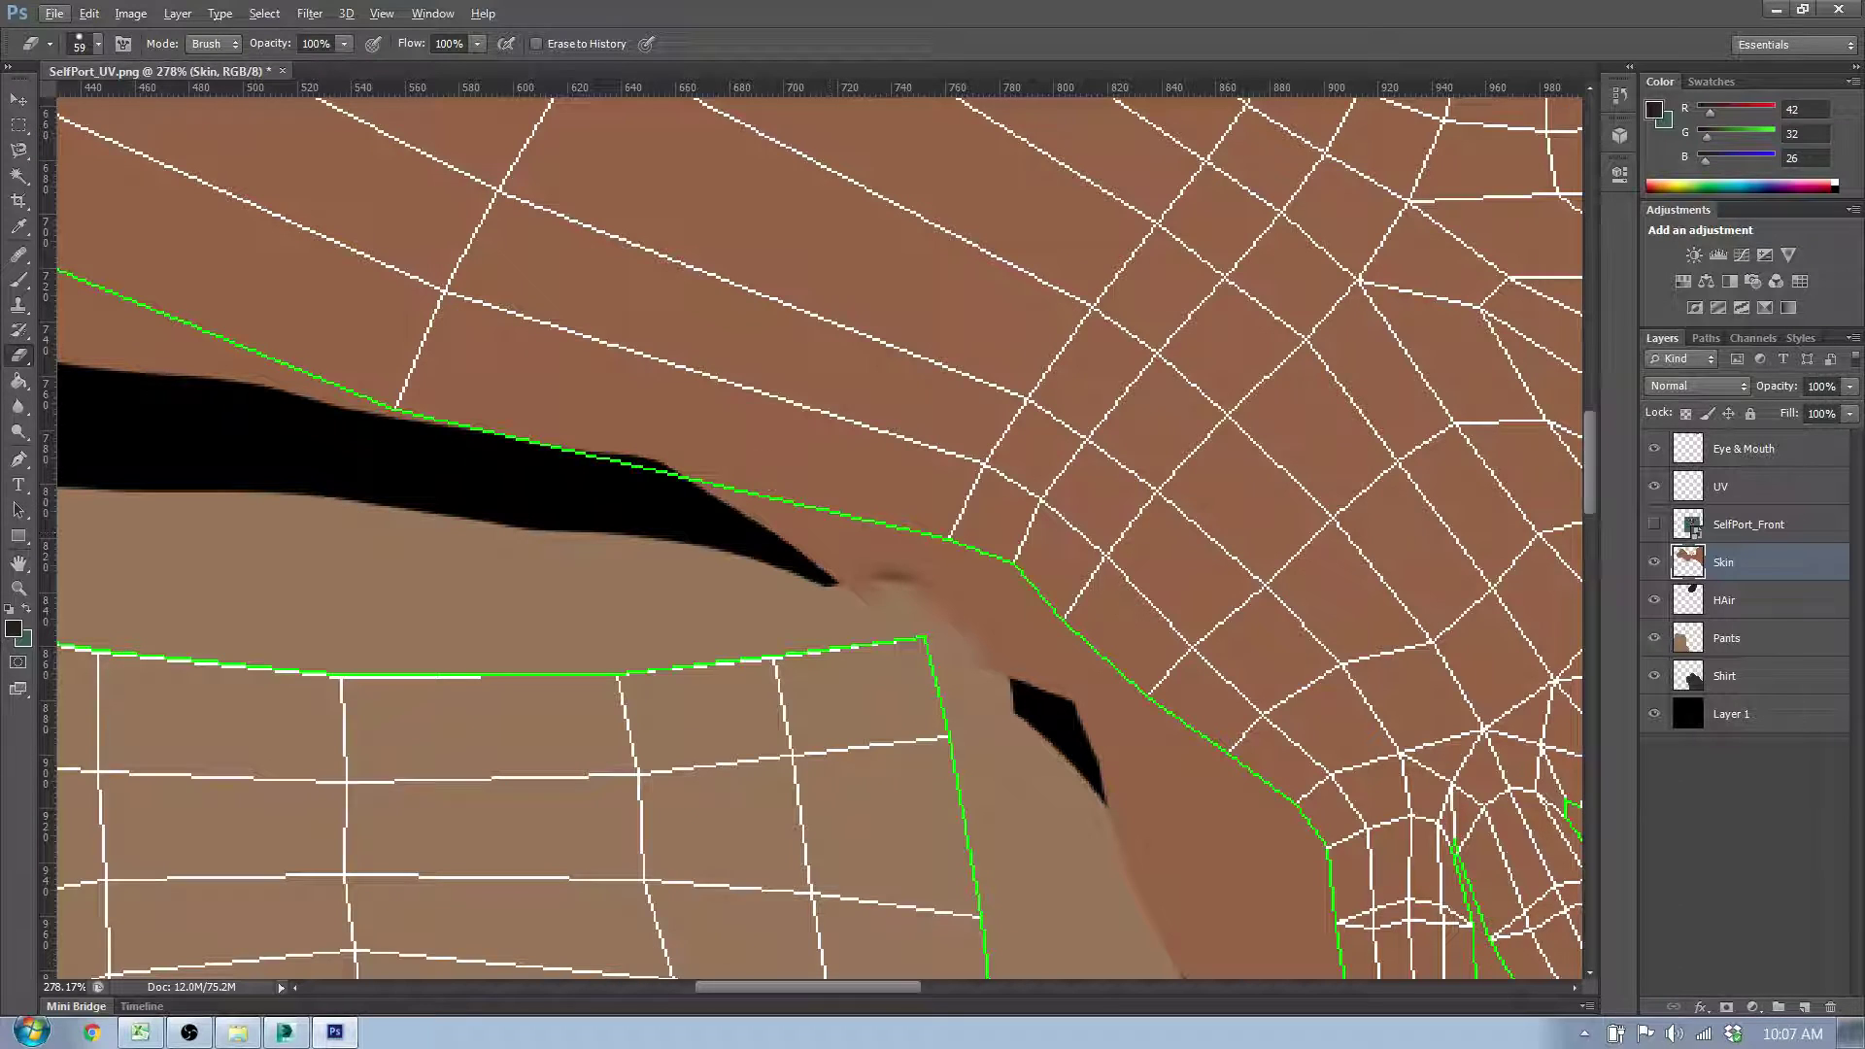
pyautogui.click(19, 281)
pyautogui.keyDown('alt'); pyautogui.click(504, 358); pyautogui.keyUp('alt')
pyautogui.click(294, 349)
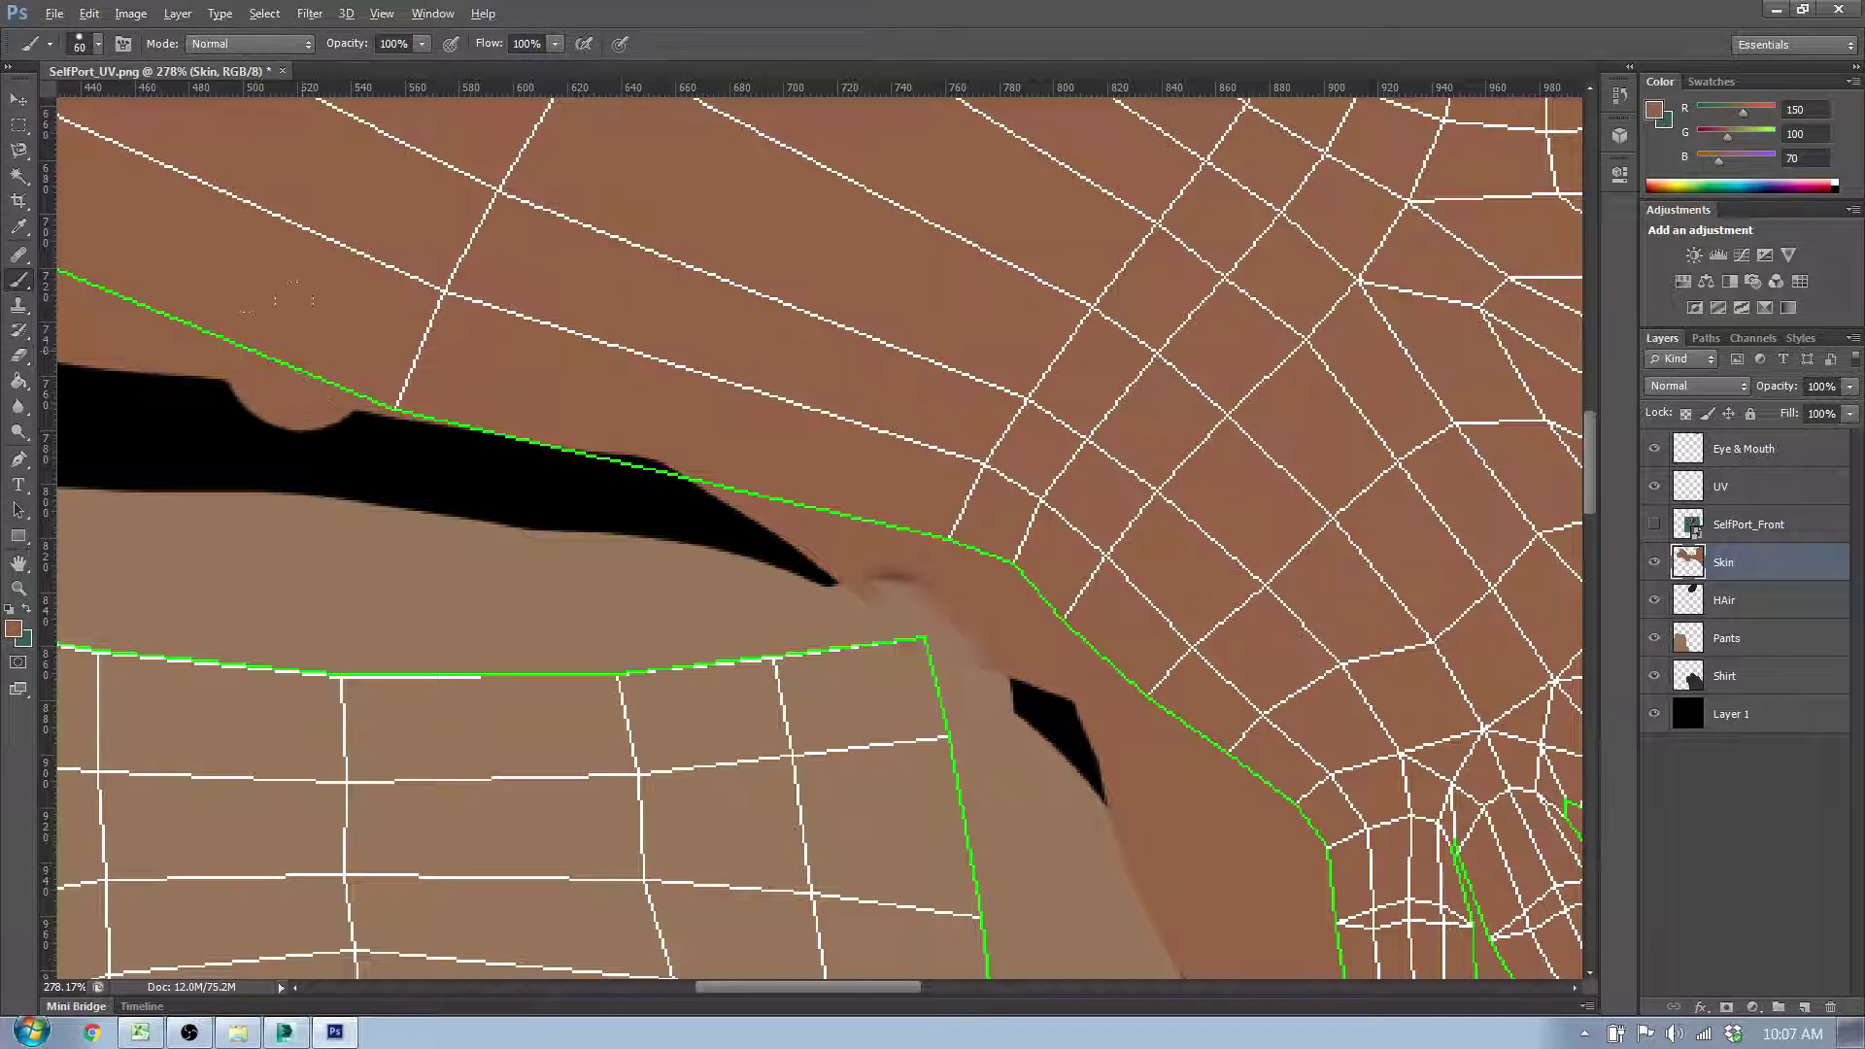
pyautogui.moveTo(257, 408)
pyautogui.mouseDown()
pyautogui.moveTo(660, 481)
pyautogui.moveTo(583, 476)
pyautogui.moveTo(768, 533)
pyautogui.moveTo(840, 583)
pyautogui.mouseUp()
pyautogui.scroll(-5, 1107, 819)
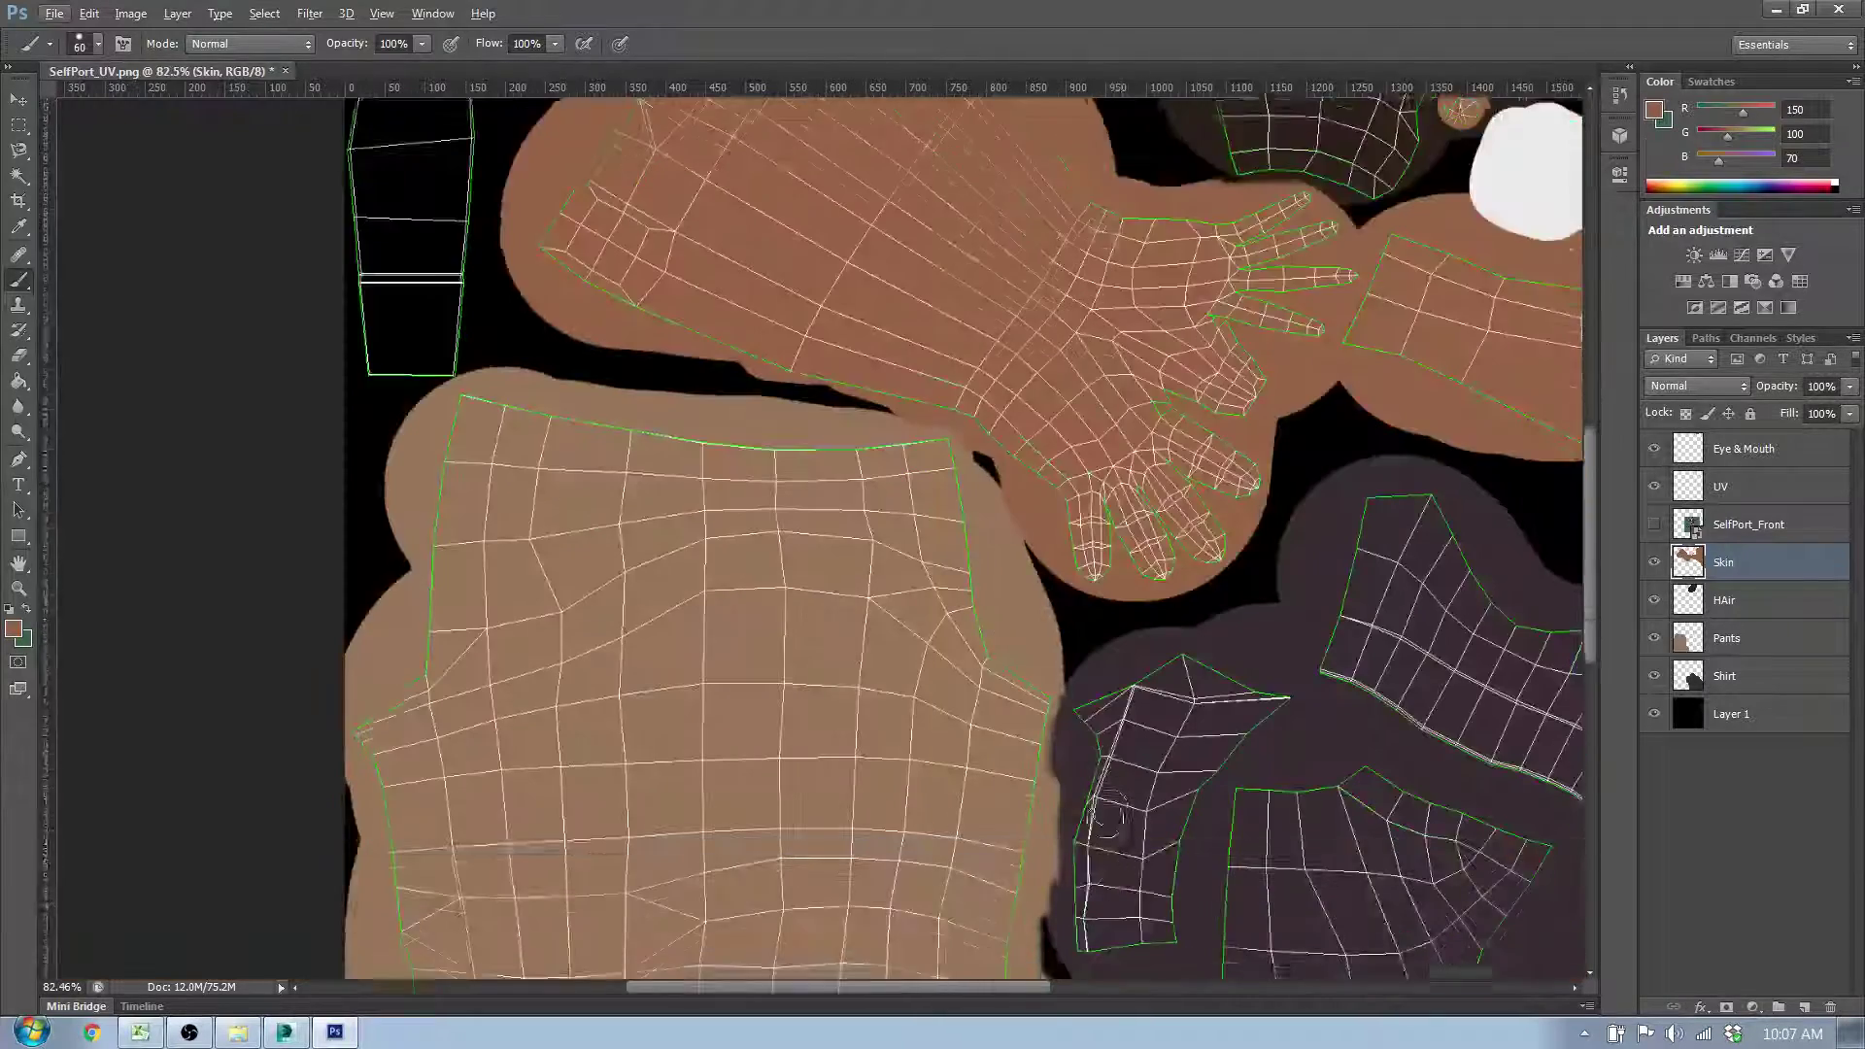
pyautogui.scroll(-5, 1108, 819)
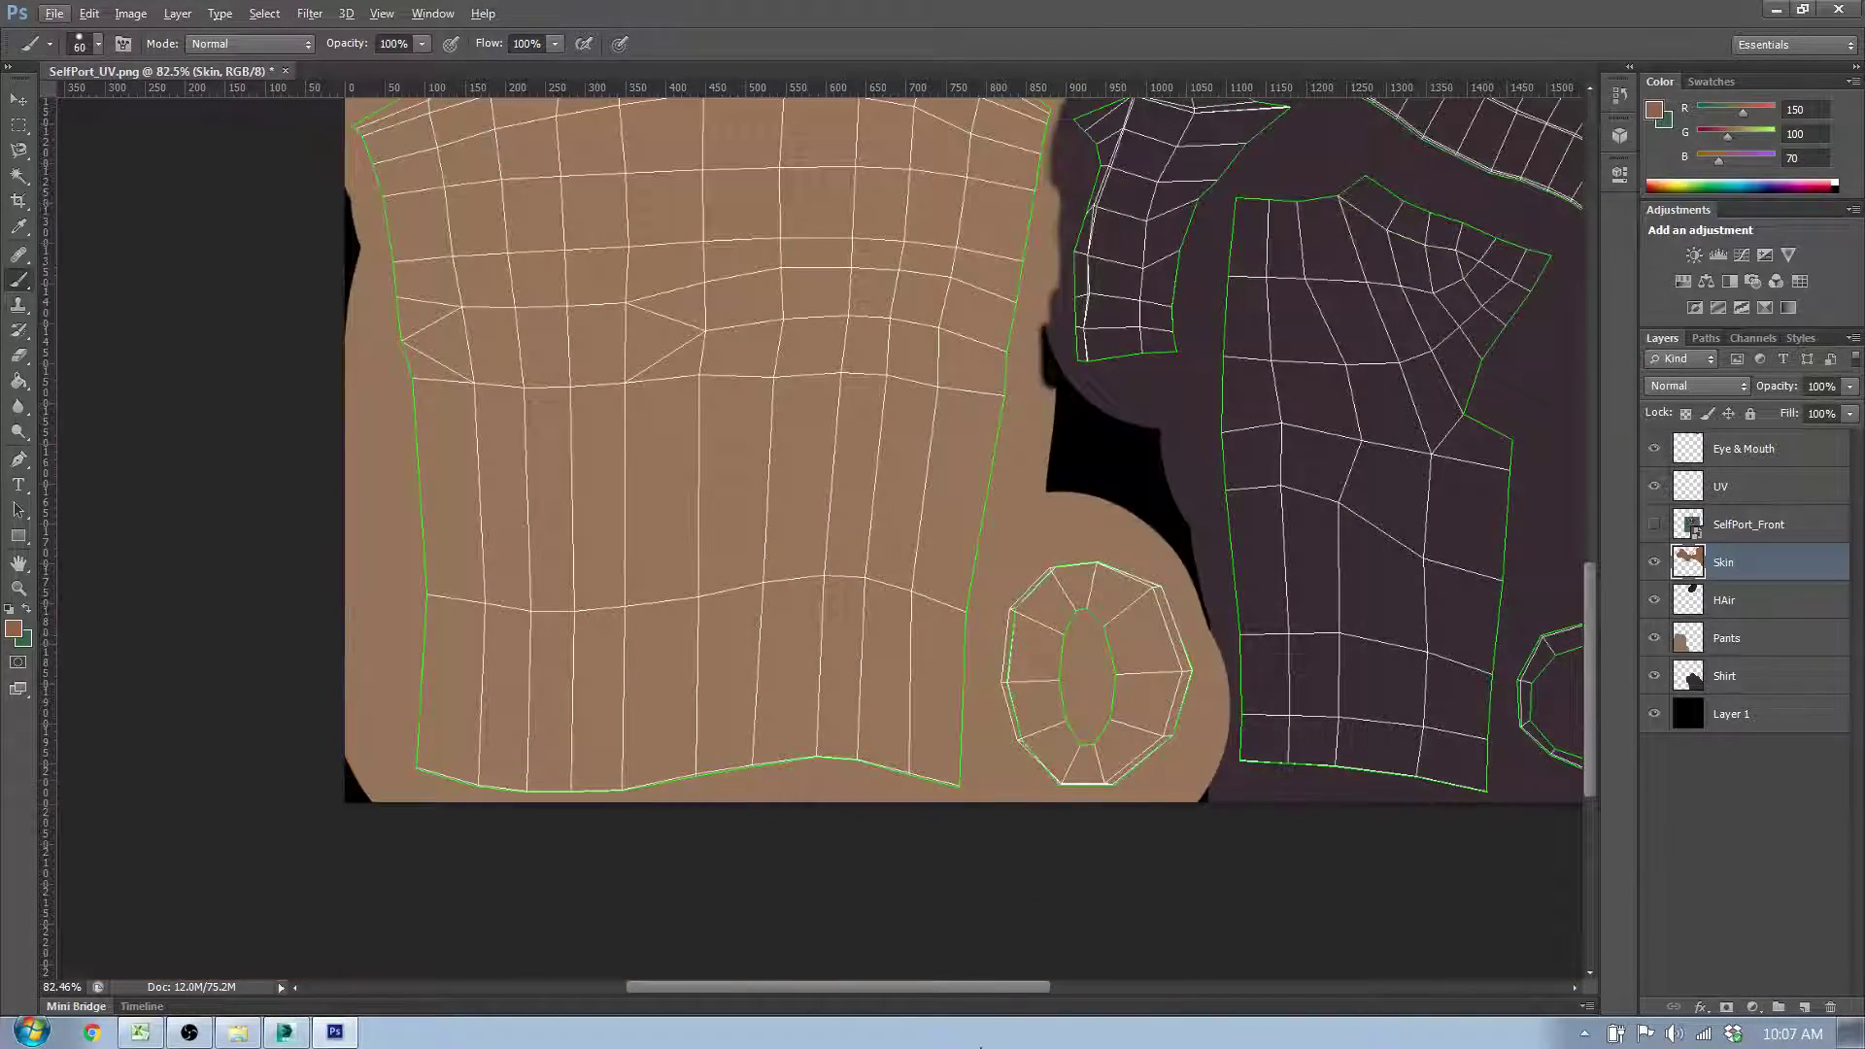
# Step: Move the UV layer above the Eye & Mouth layer in the layer stack
pyautogui.moveTo(1011, 987); pyautogui.dragTo(1237, 977)
pyautogui.scroll(3, 1223, 537)
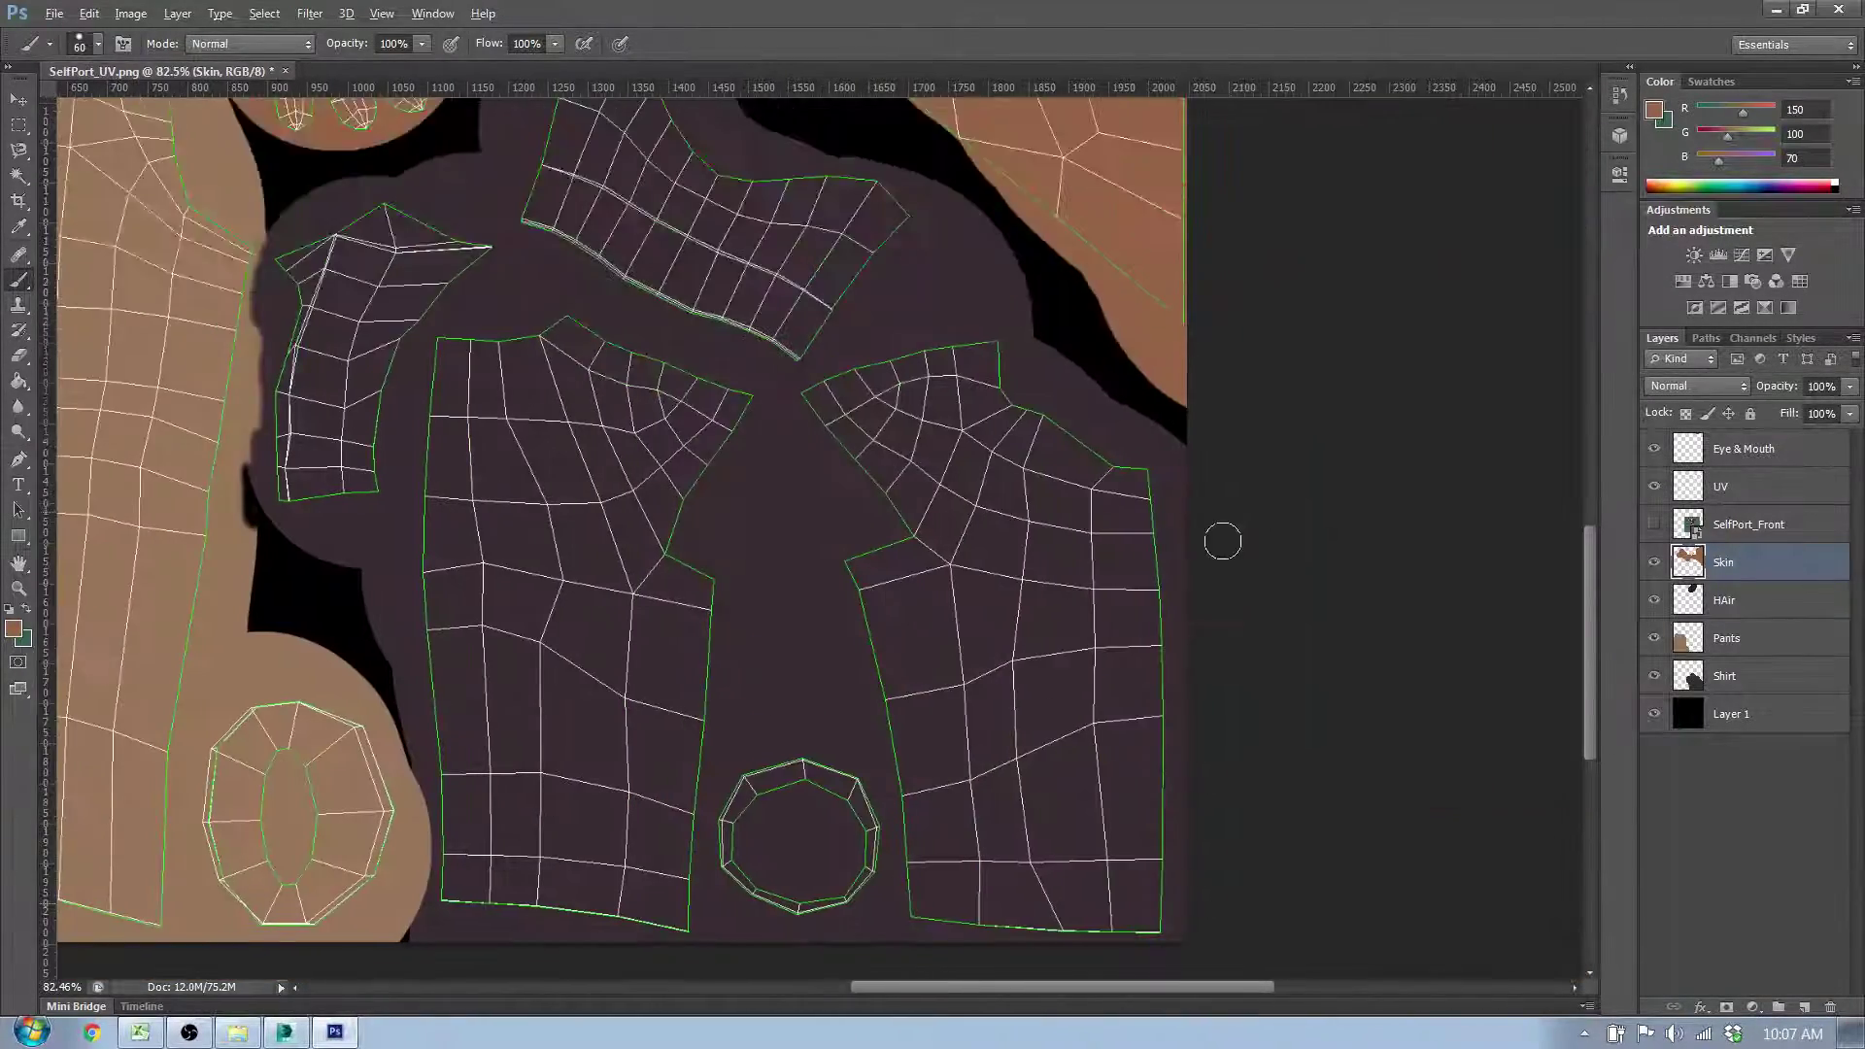
pyautogui.scroll(3, 1222, 499)
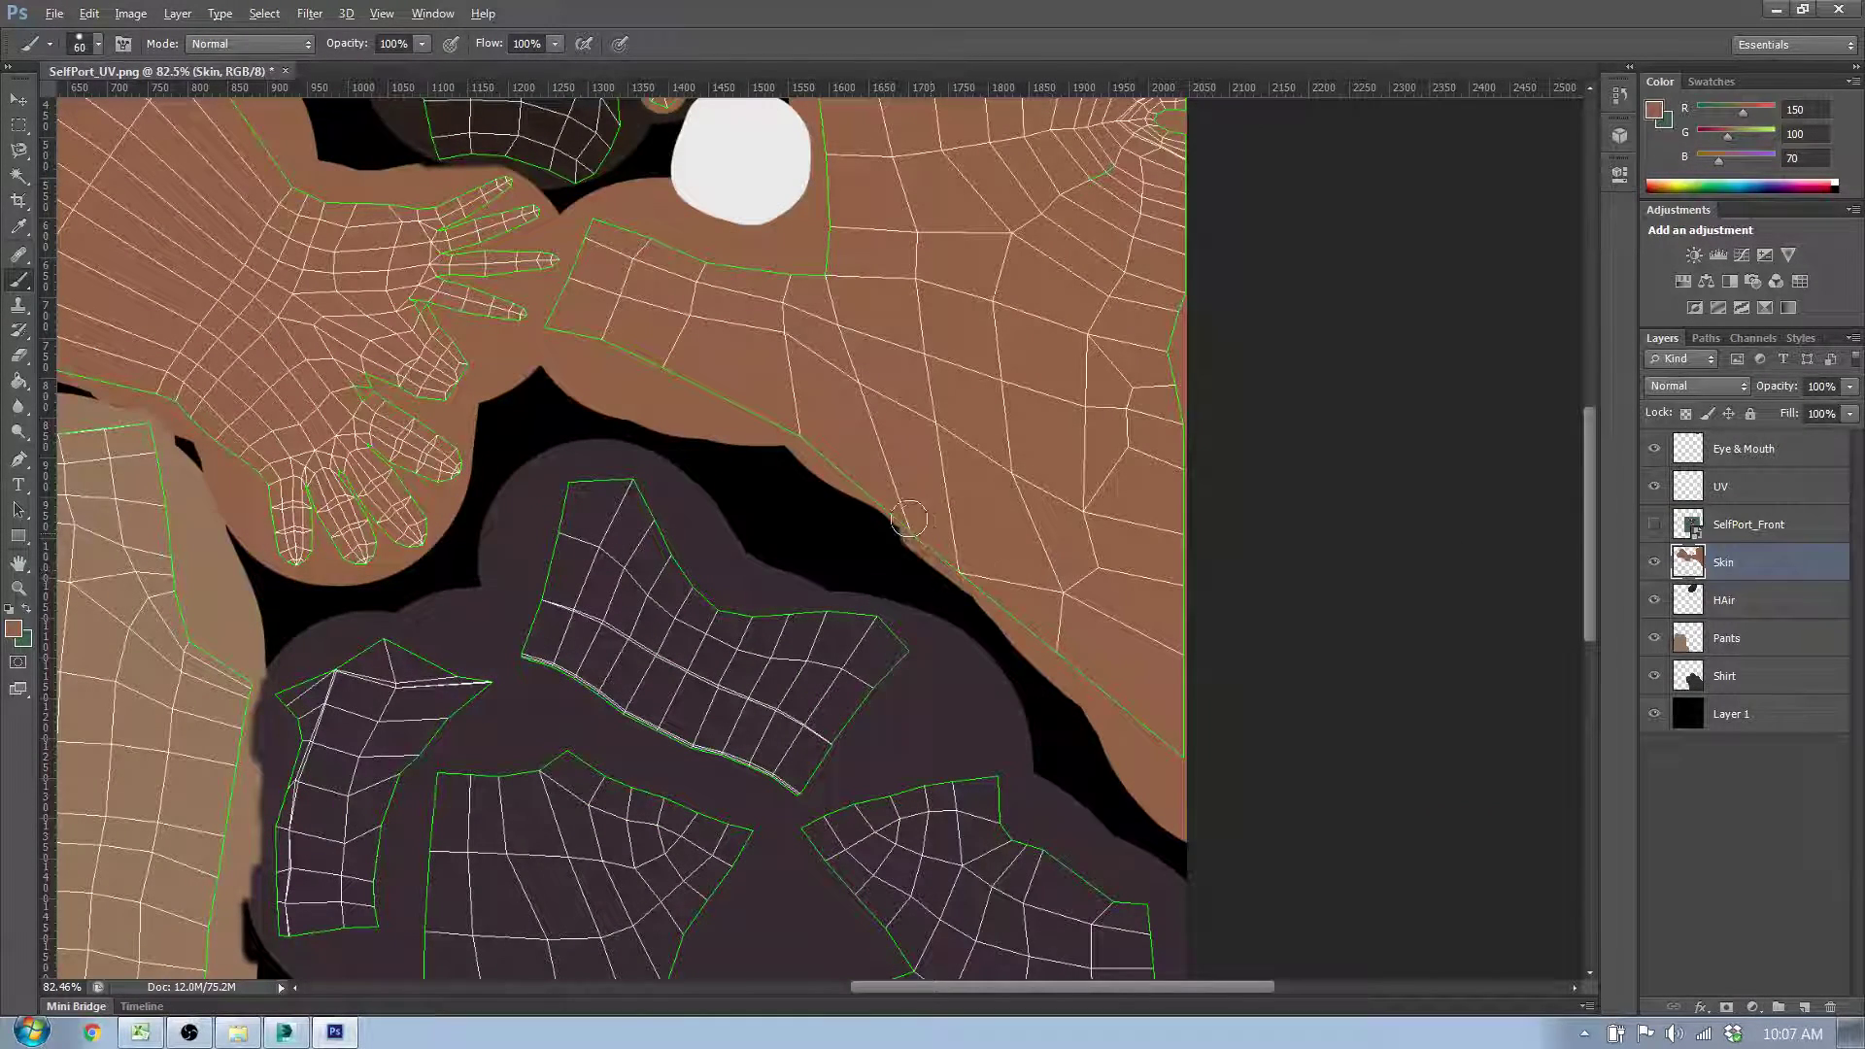
pyautogui.scroll(3, 718, 339)
pyautogui.scroll(2, 646, 231)
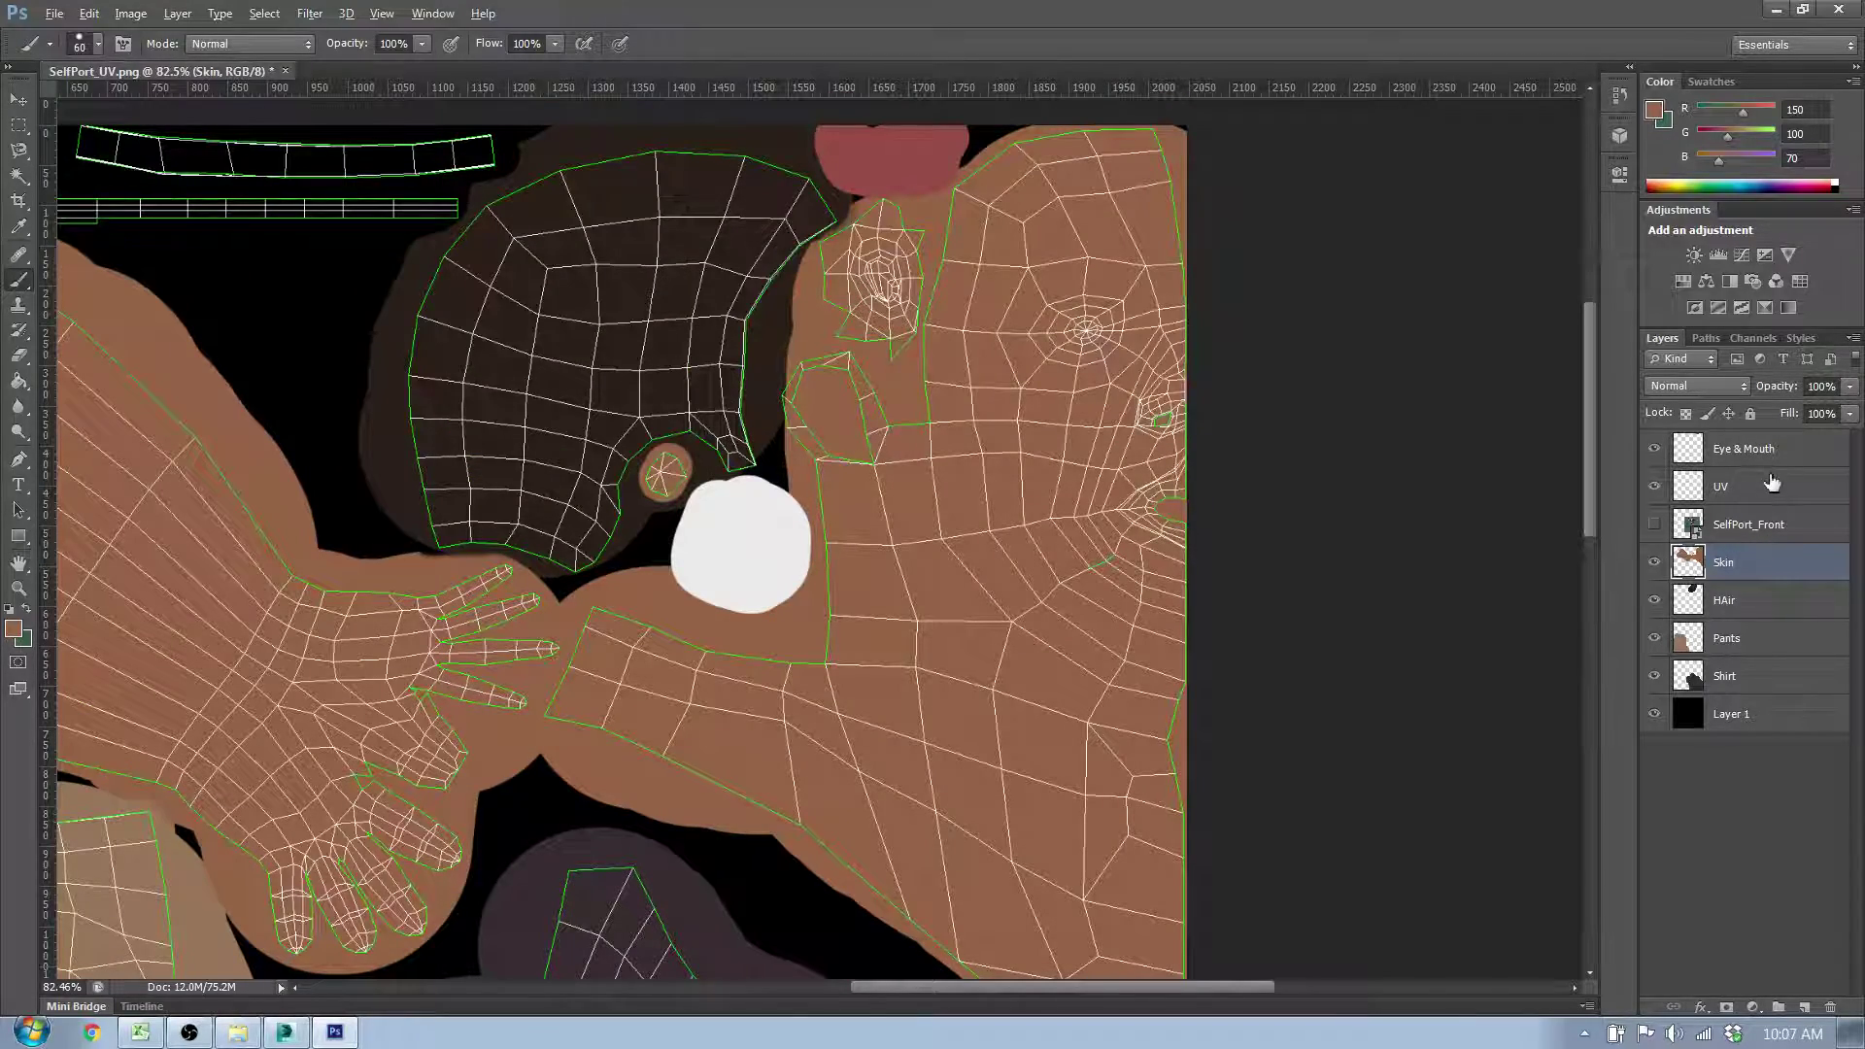
pyautogui.moveTo(1772, 483); pyautogui.dragTo(1768, 439)
# Step: Activate the Eye & Mouth layer and set the foreground color to dark green (23, 66, 15)
pyautogui.scroll(3, 771, 504)
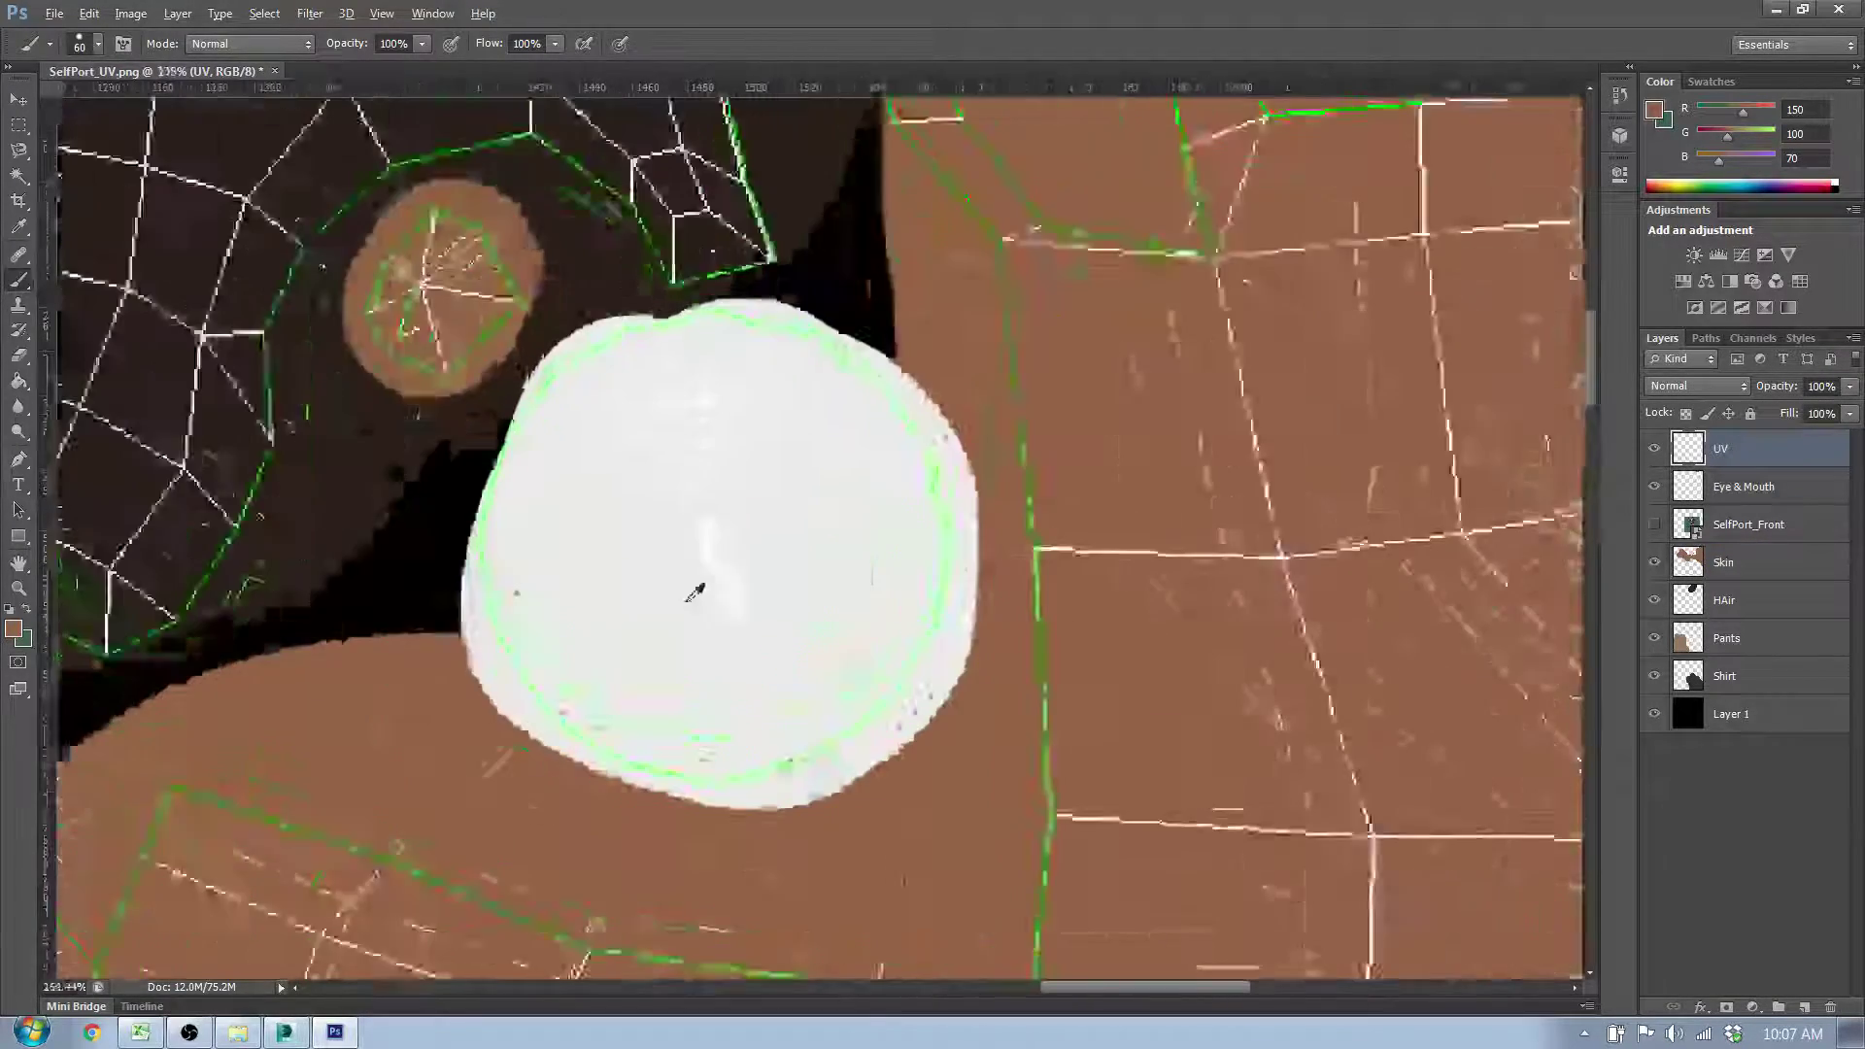
pyautogui.scroll(3, 696, 591)
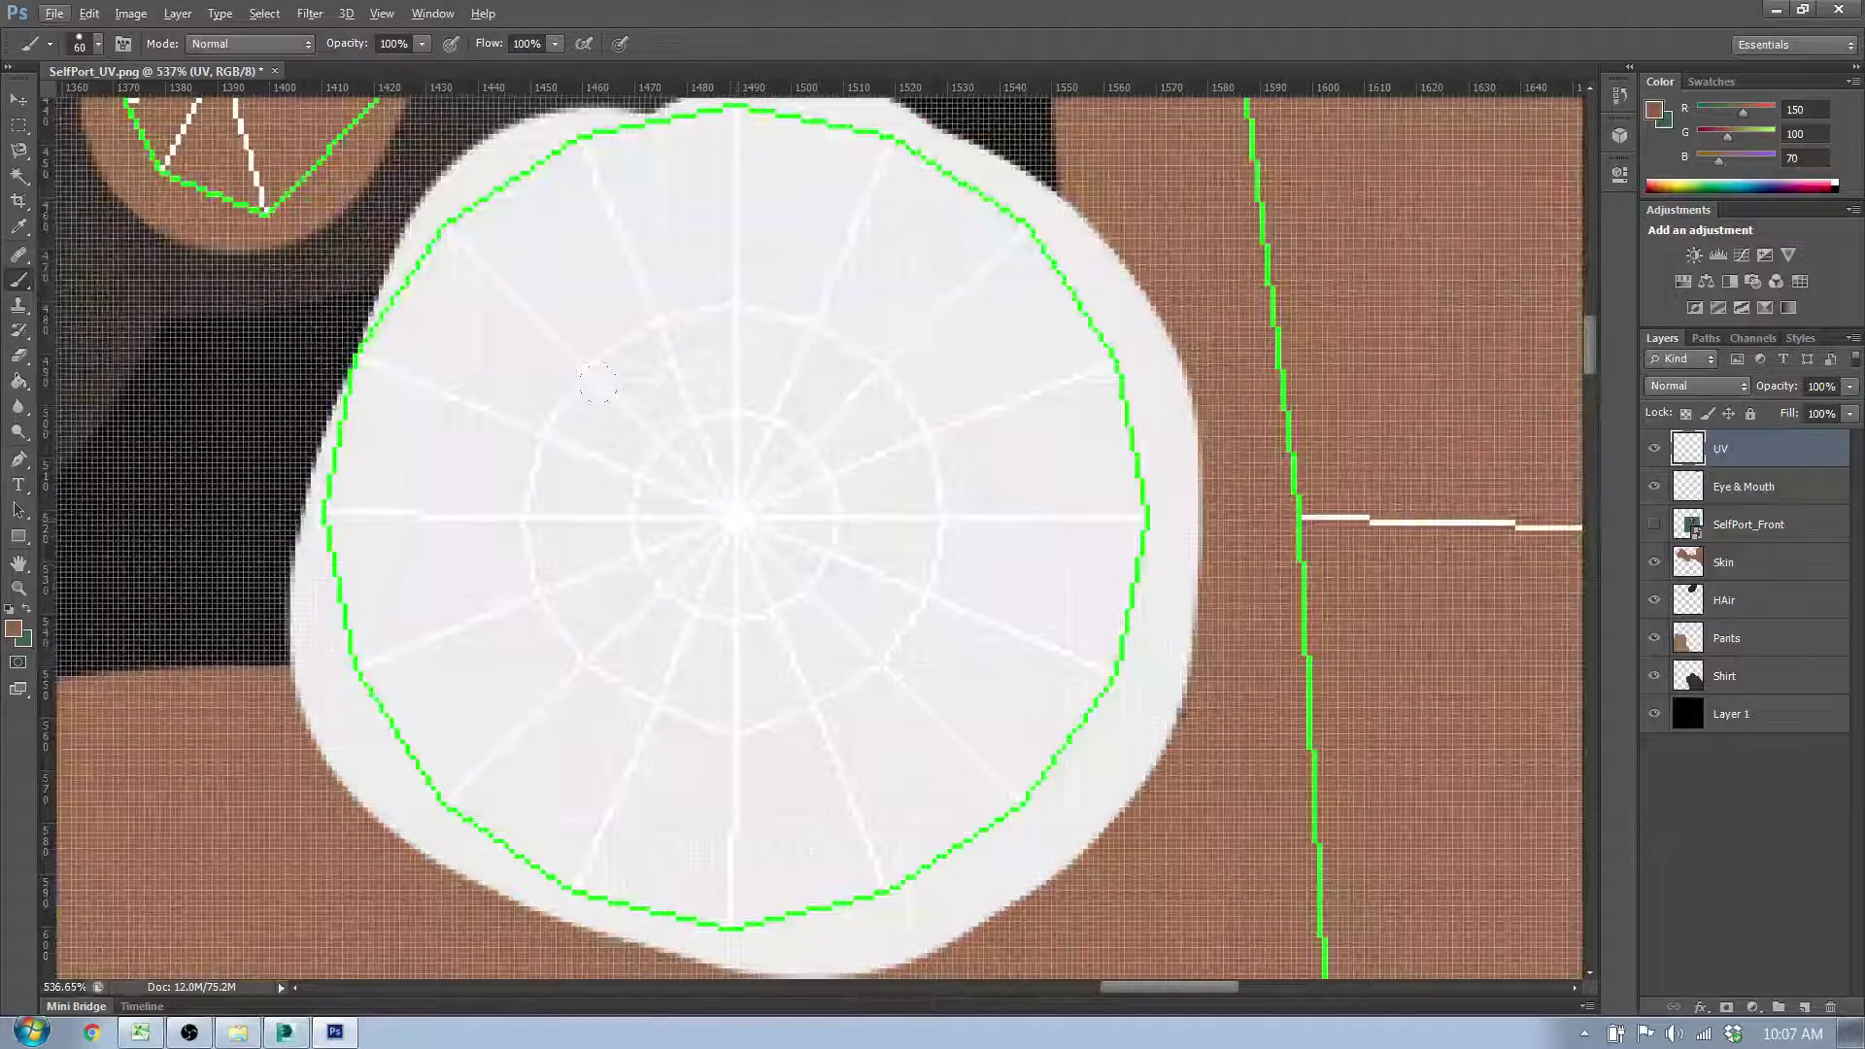
pyautogui.click(1822, 504)
pyautogui.click(13, 628)
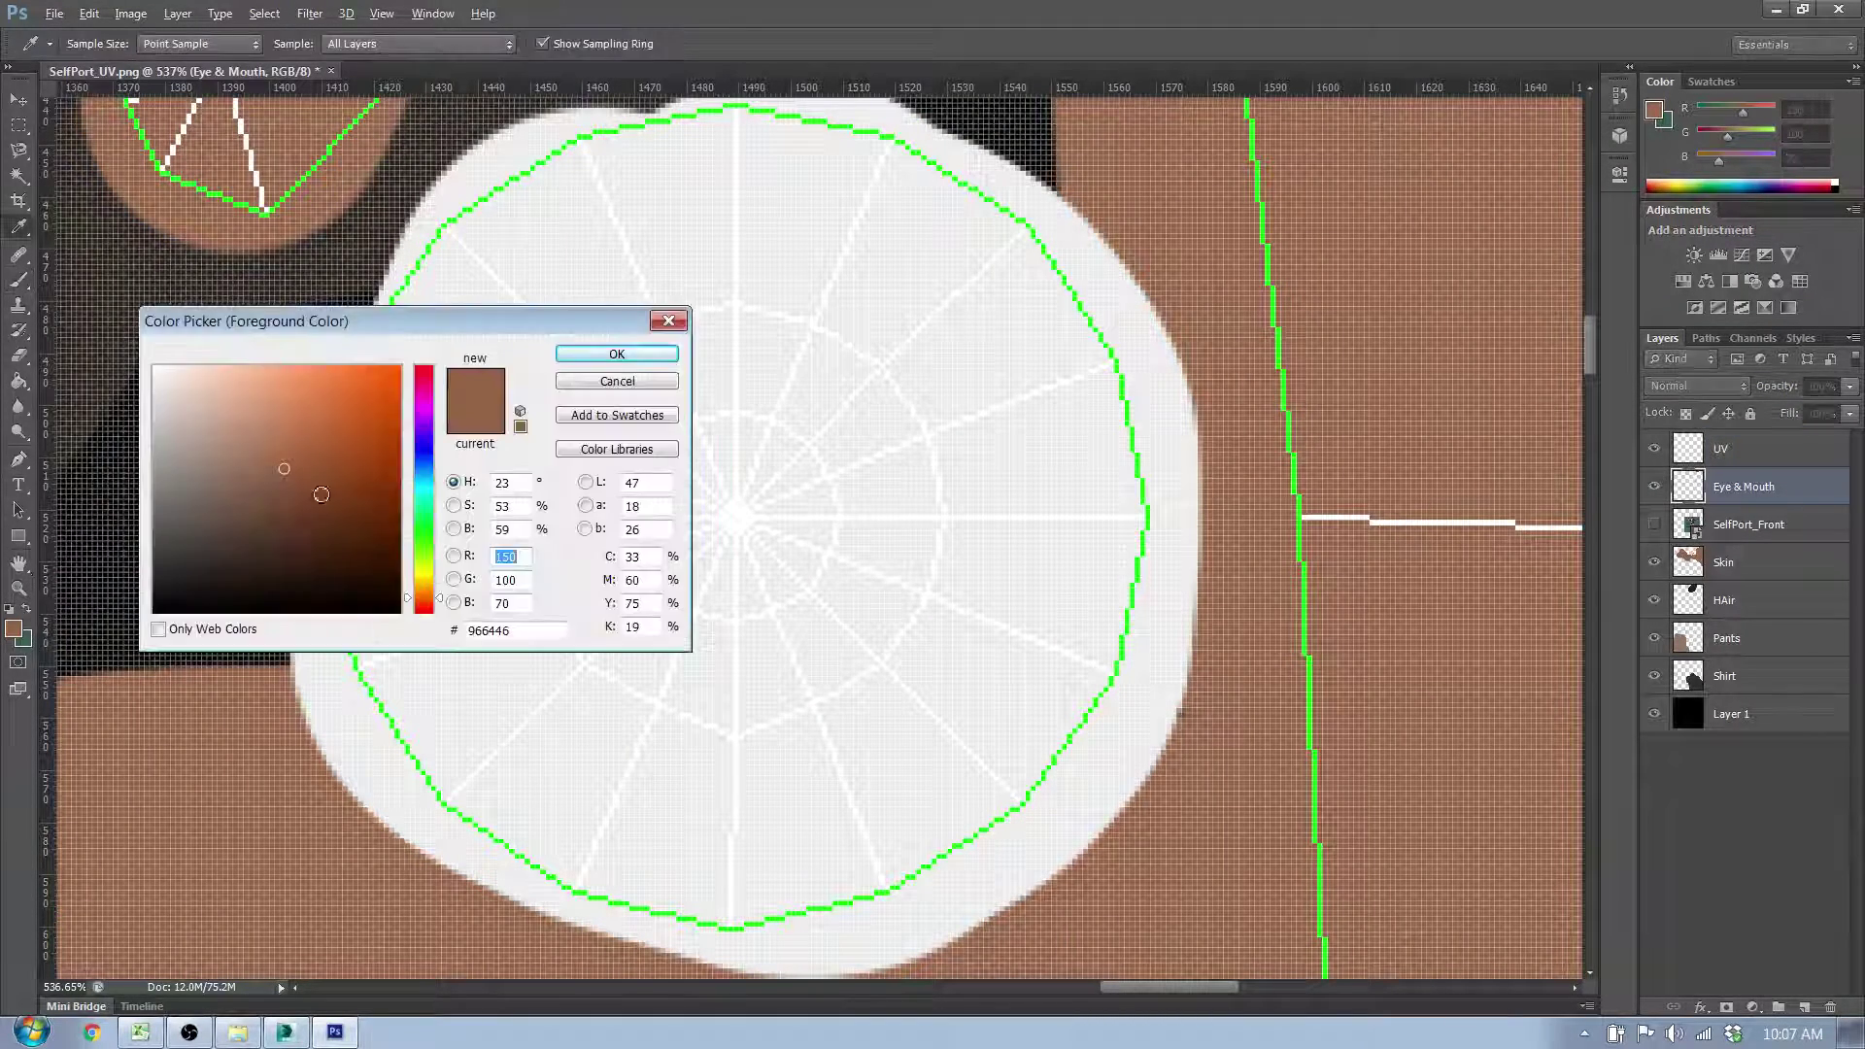
pyautogui.click(270, 477)
pyautogui.click(27, 641)
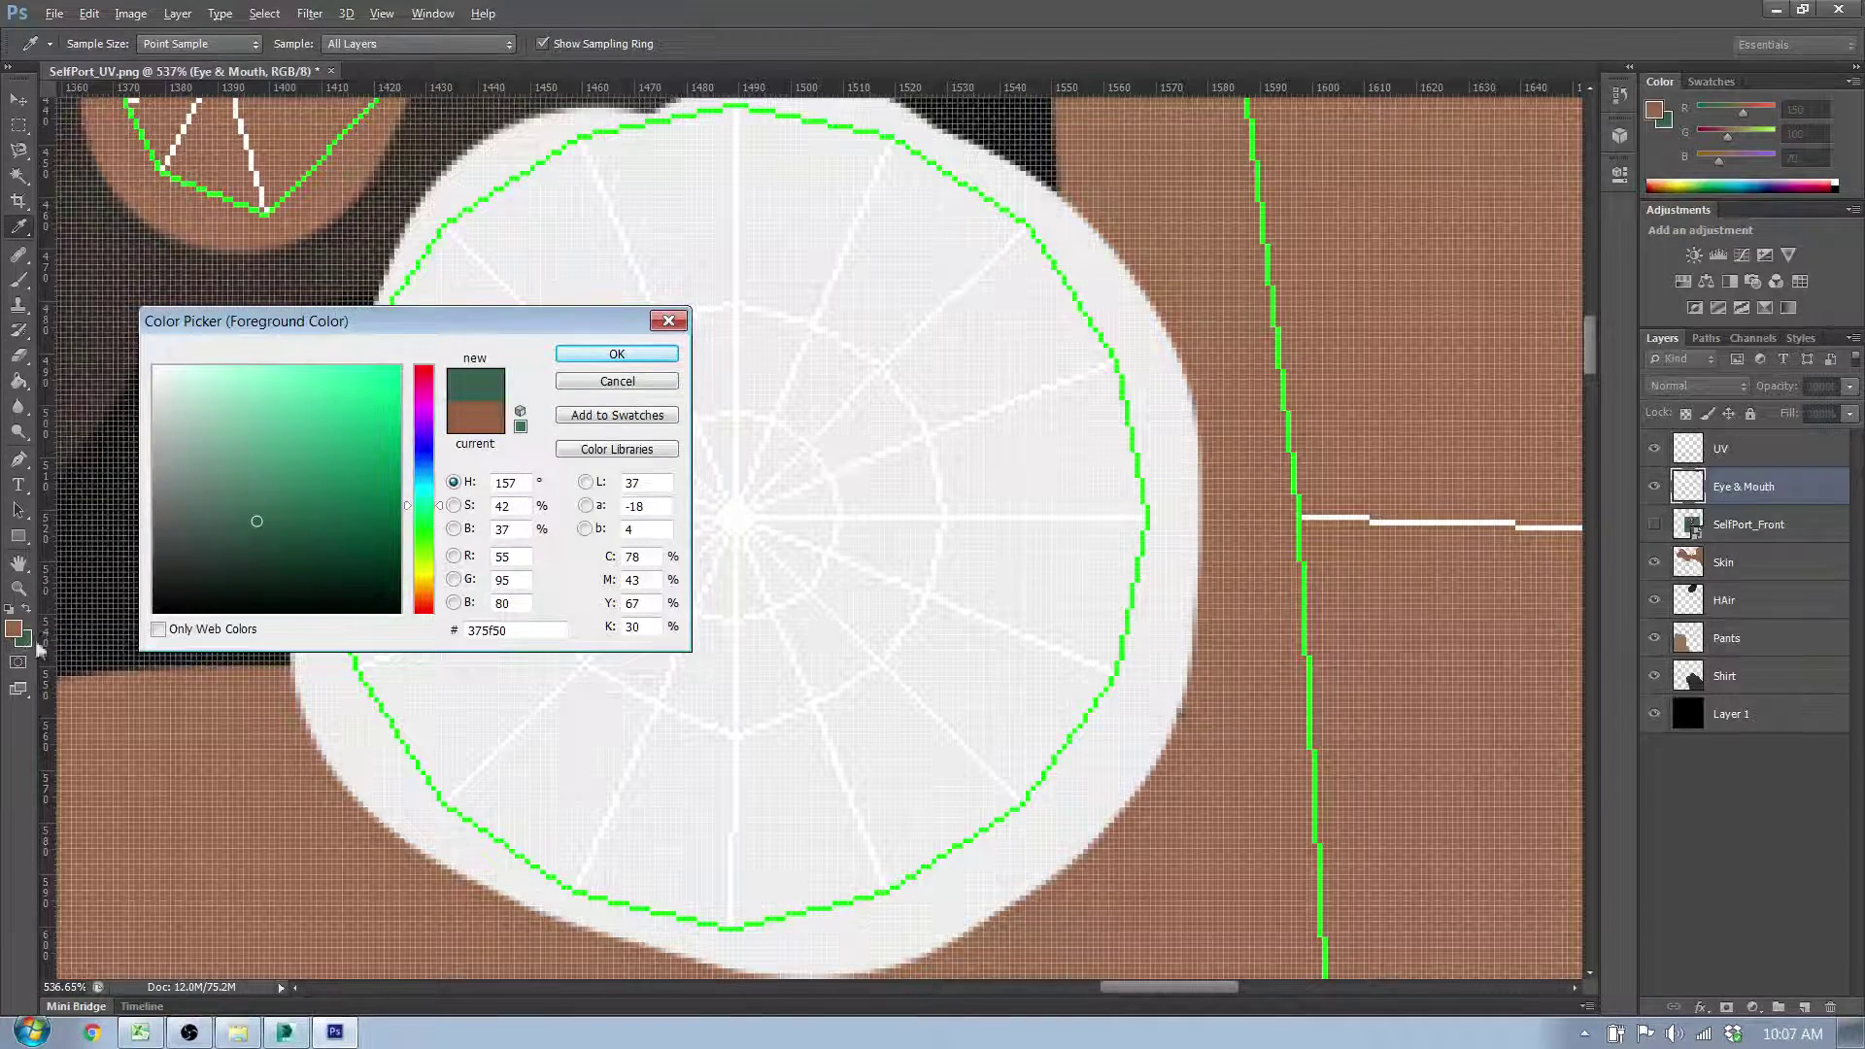
pyautogui.moveTo(377, 550); pyautogui.dragTo(342, 532)
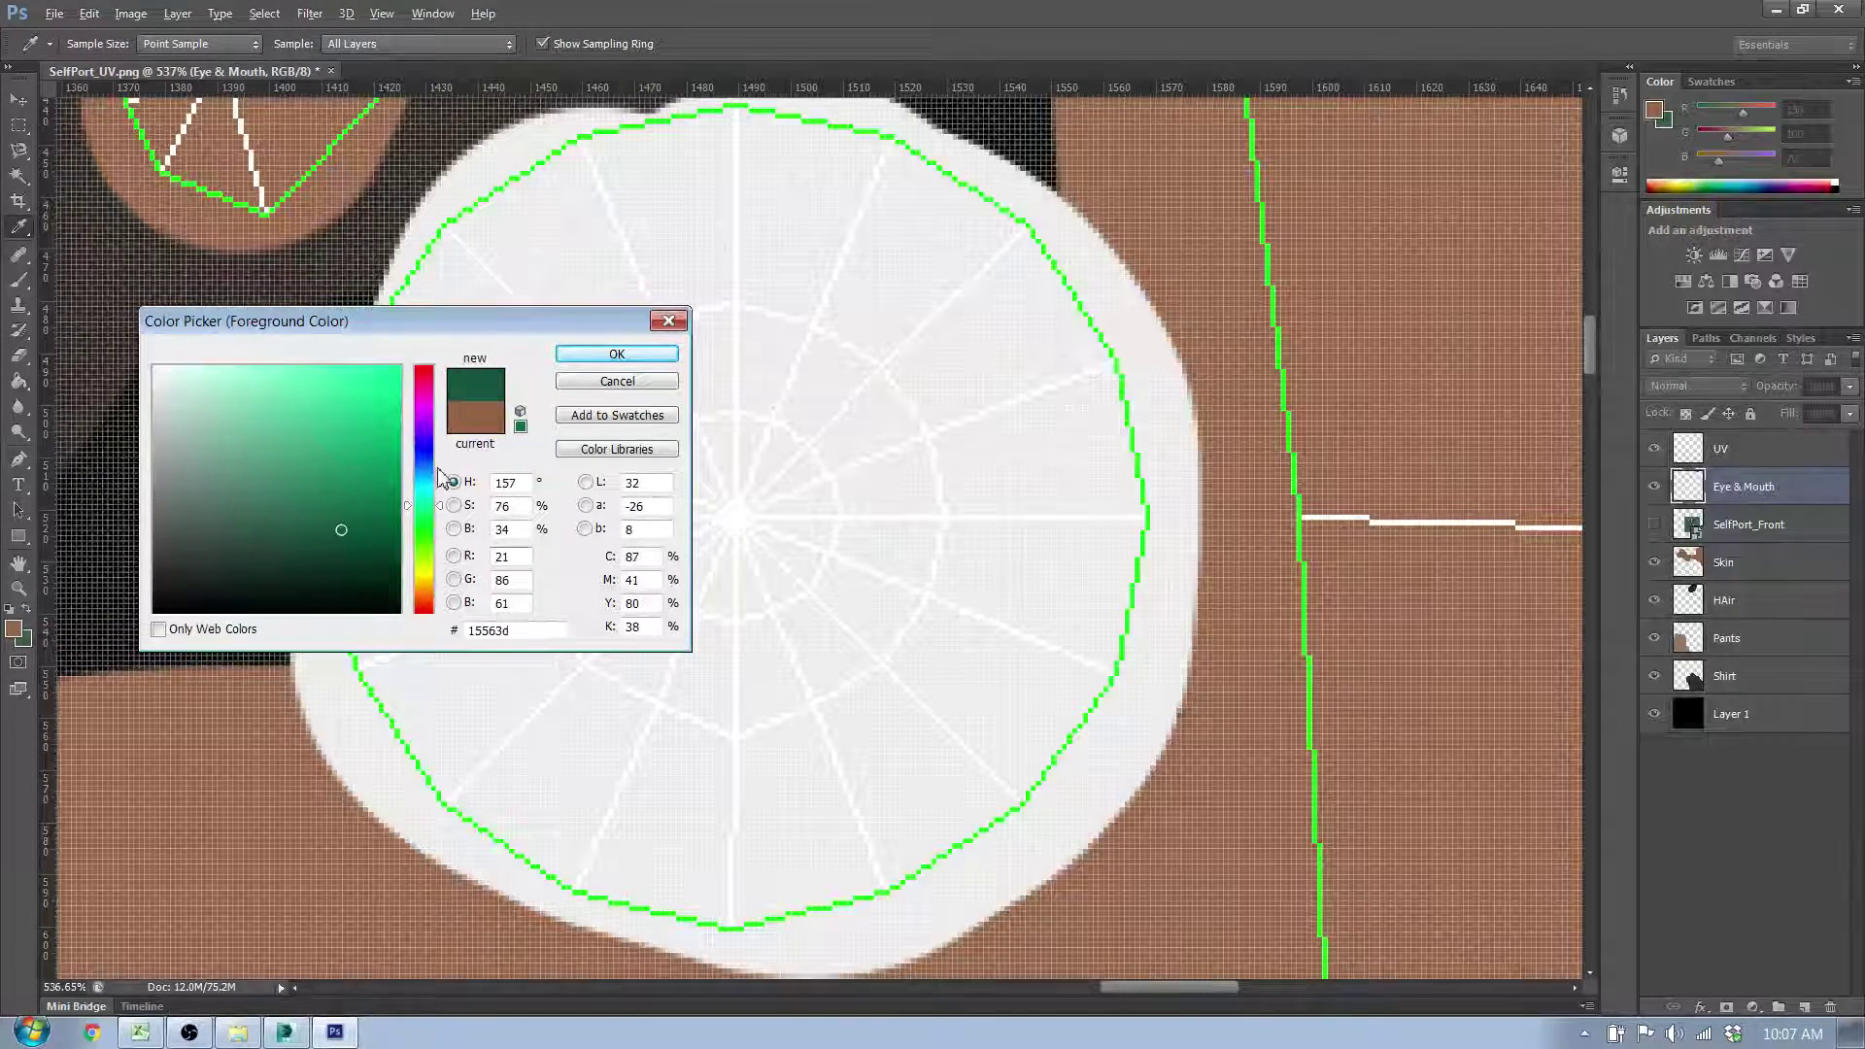
pyautogui.moveTo(440, 476); pyautogui.dragTo(440, 537)
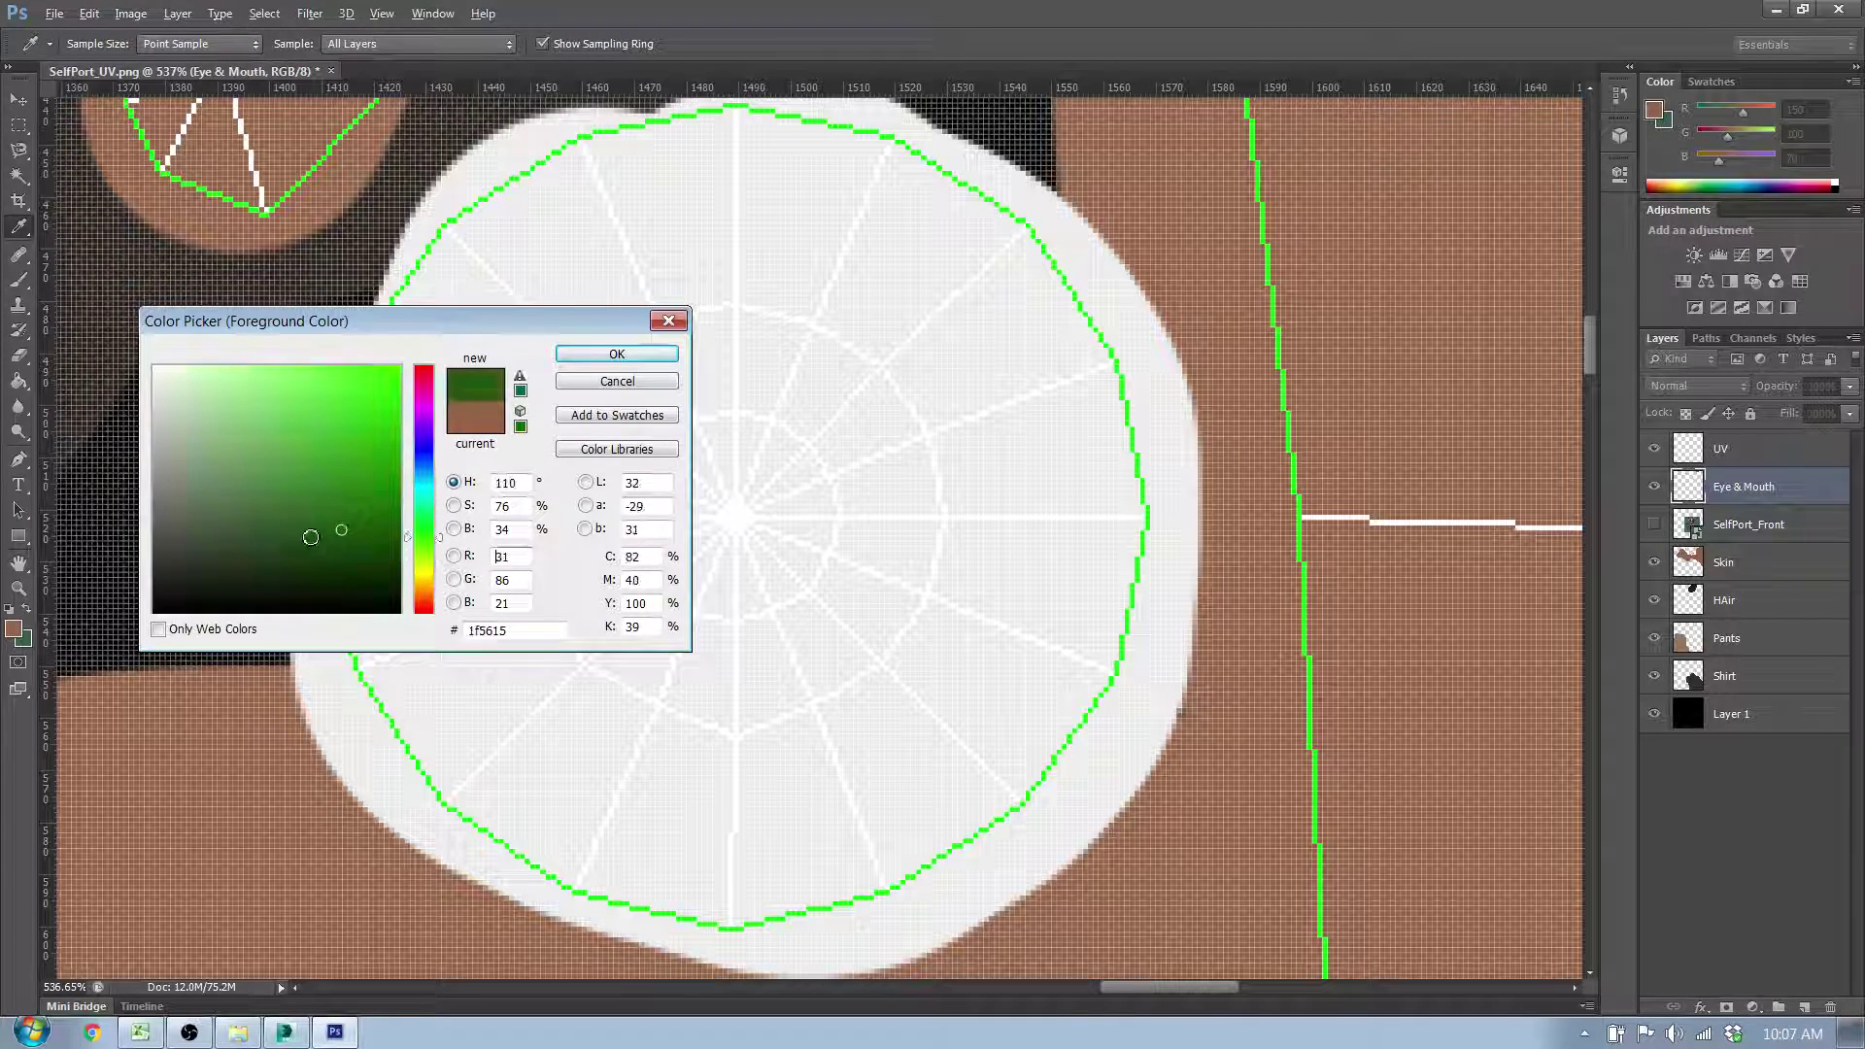
pyautogui.moveTo(350, 469); pyautogui.dragTo(349, 539)
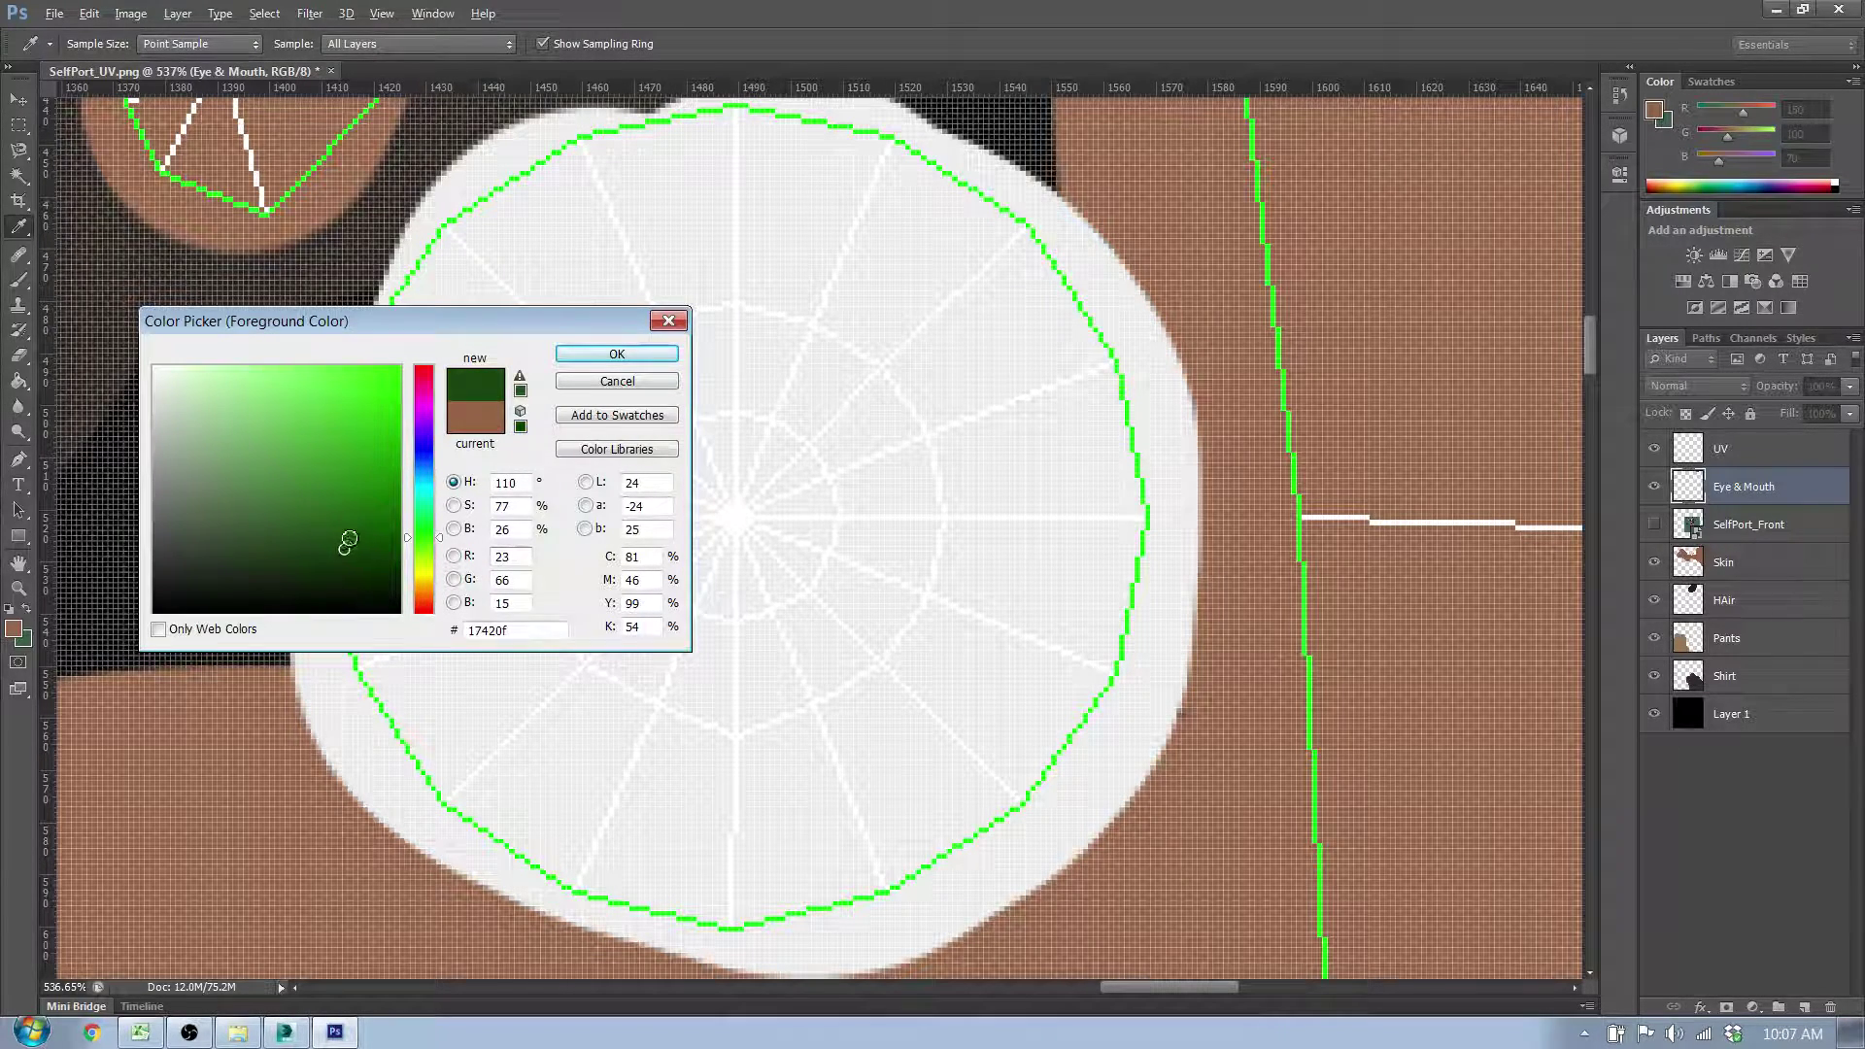
pyautogui.click(617, 355)
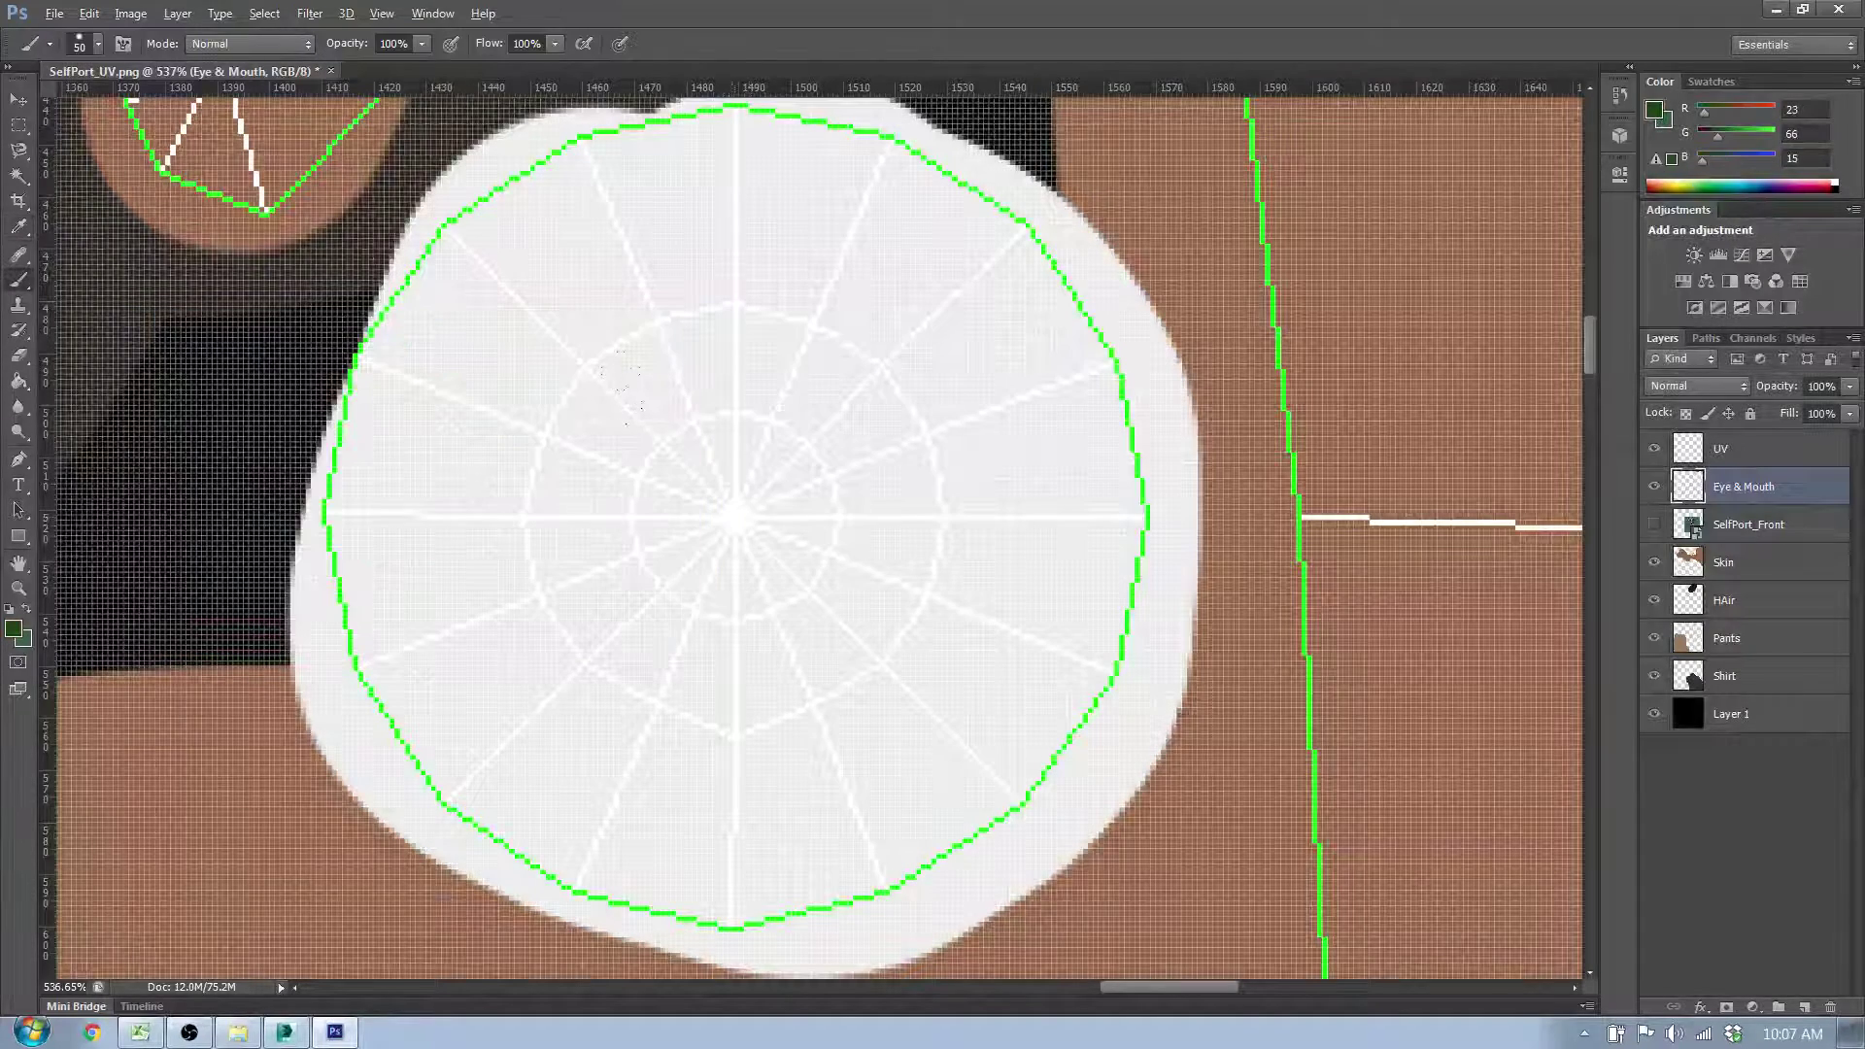
# Step: Paint a green iris at the eye's center with a 50 px brush and a small black (0, 0, 0) pupil inside it
pyautogui.click(735, 518)
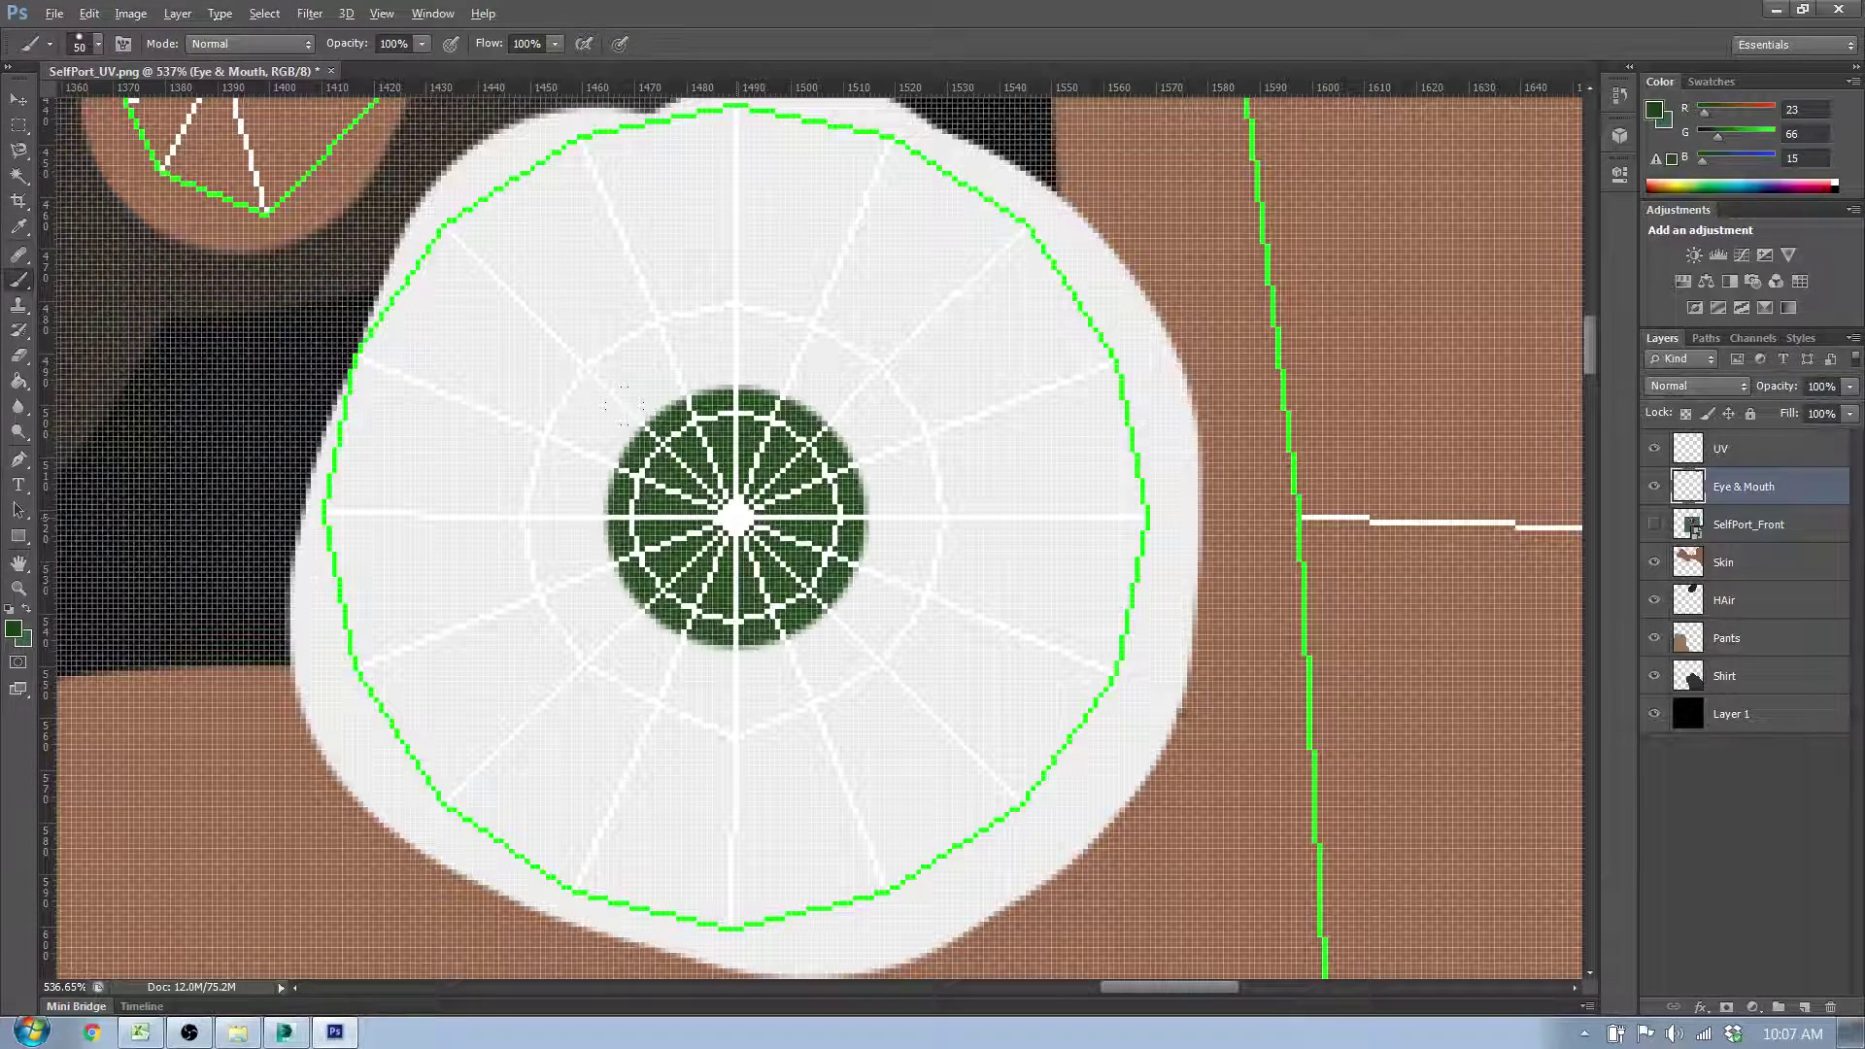
pyautogui.click(736, 518)
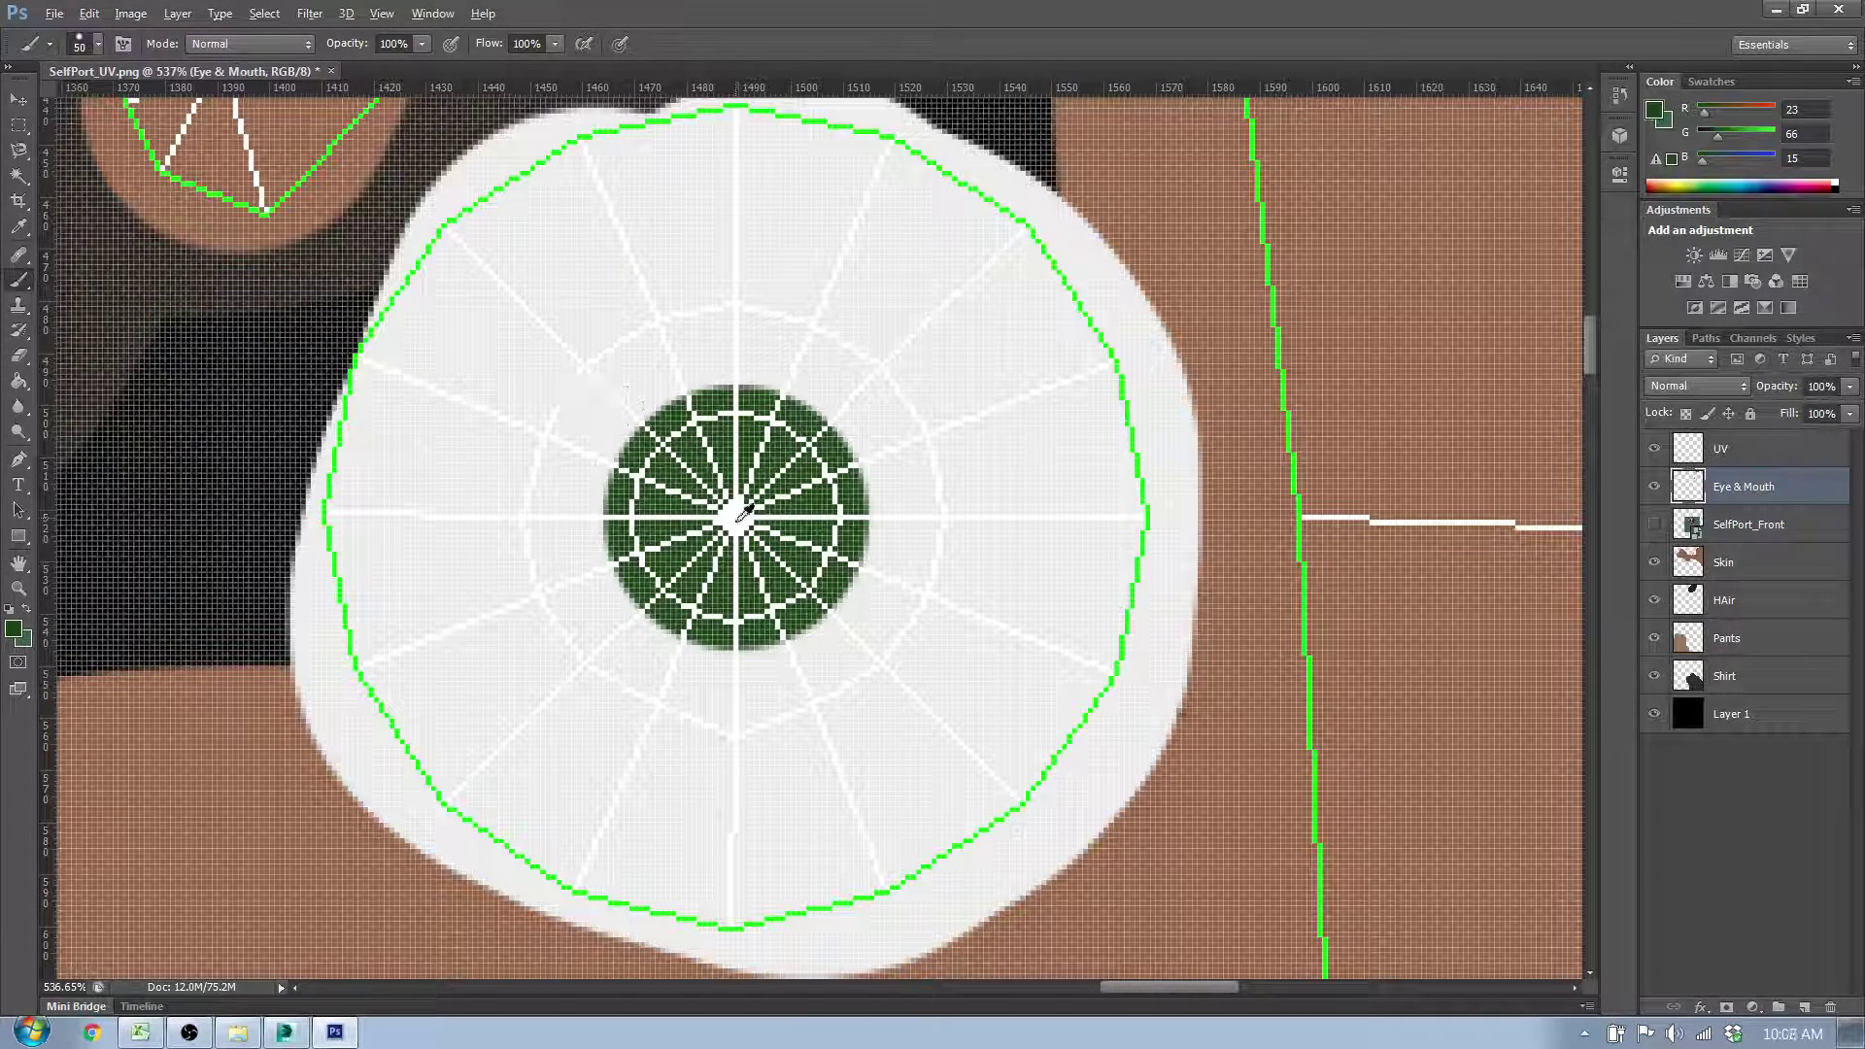
pyautogui.click(14, 630)
pyautogui.moveTo(202, 576); pyautogui.dragTo(91, 644)
pyautogui.click(607, 354)
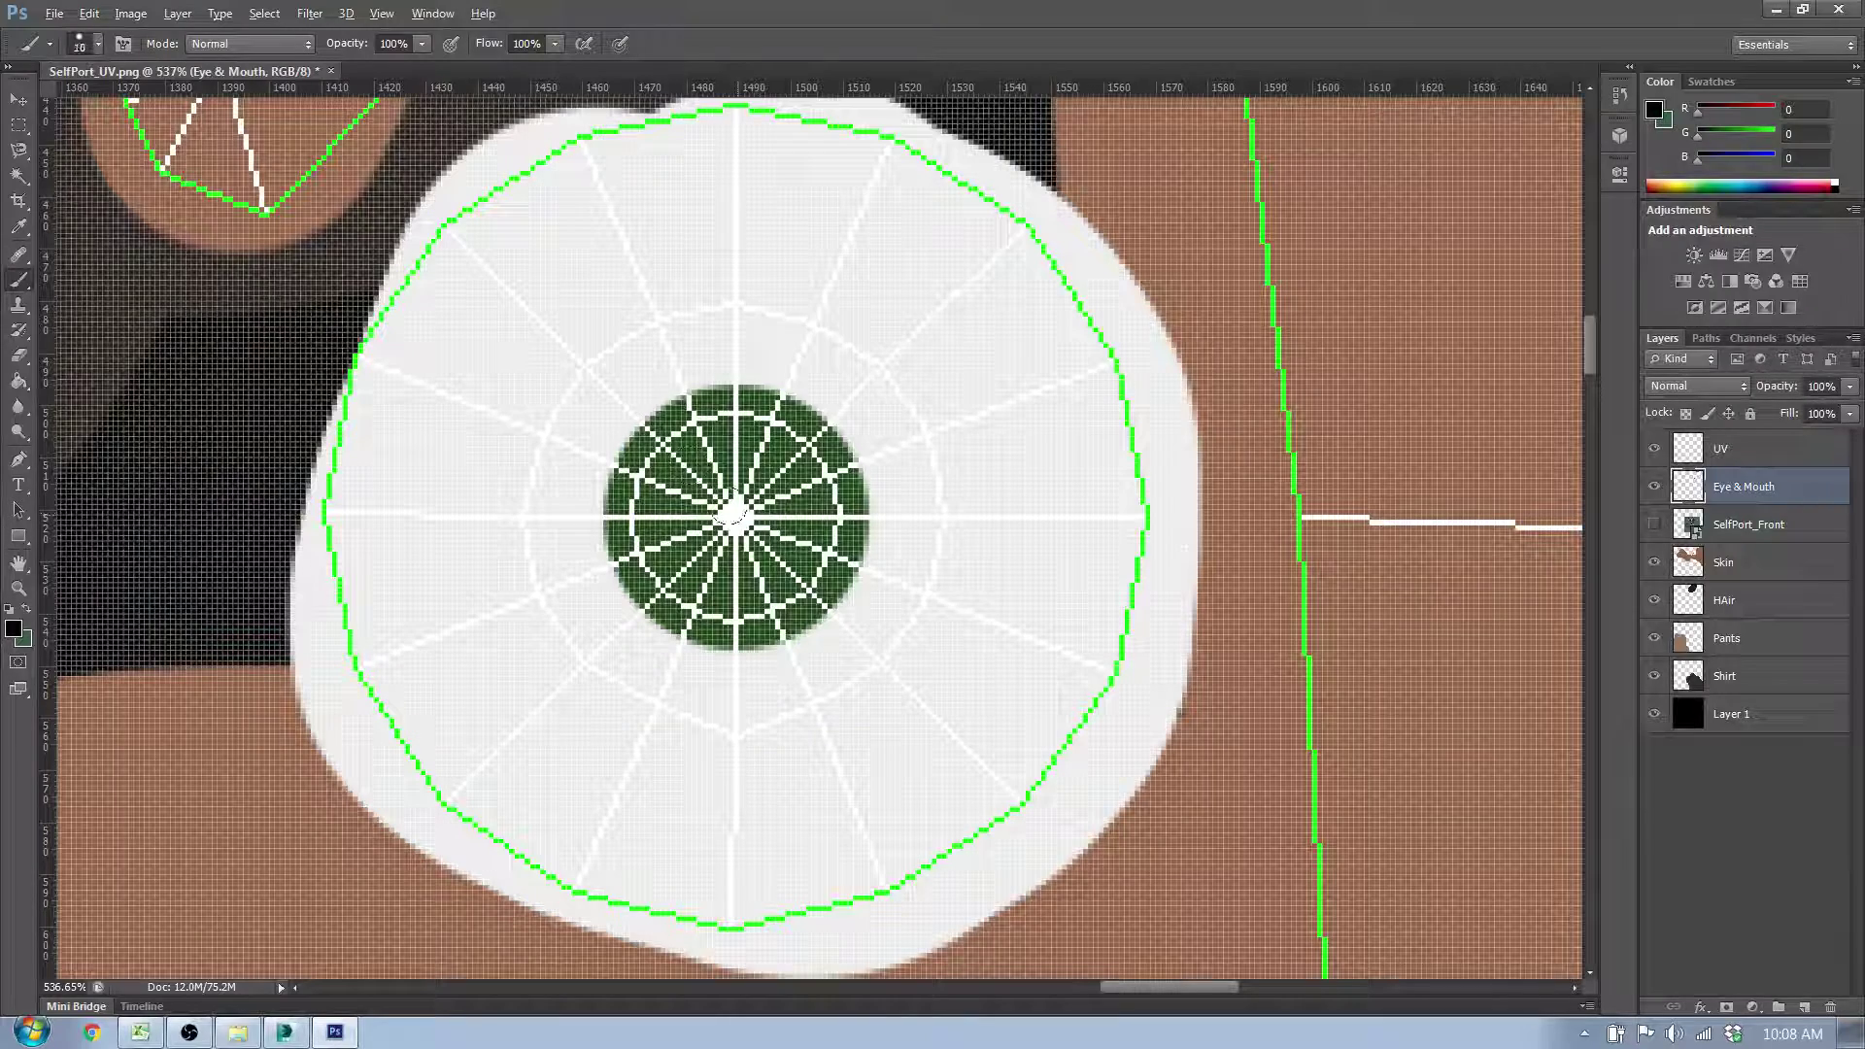
pyautogui.moveTo(730, 509); pyautogui.dragTo(738, 516)
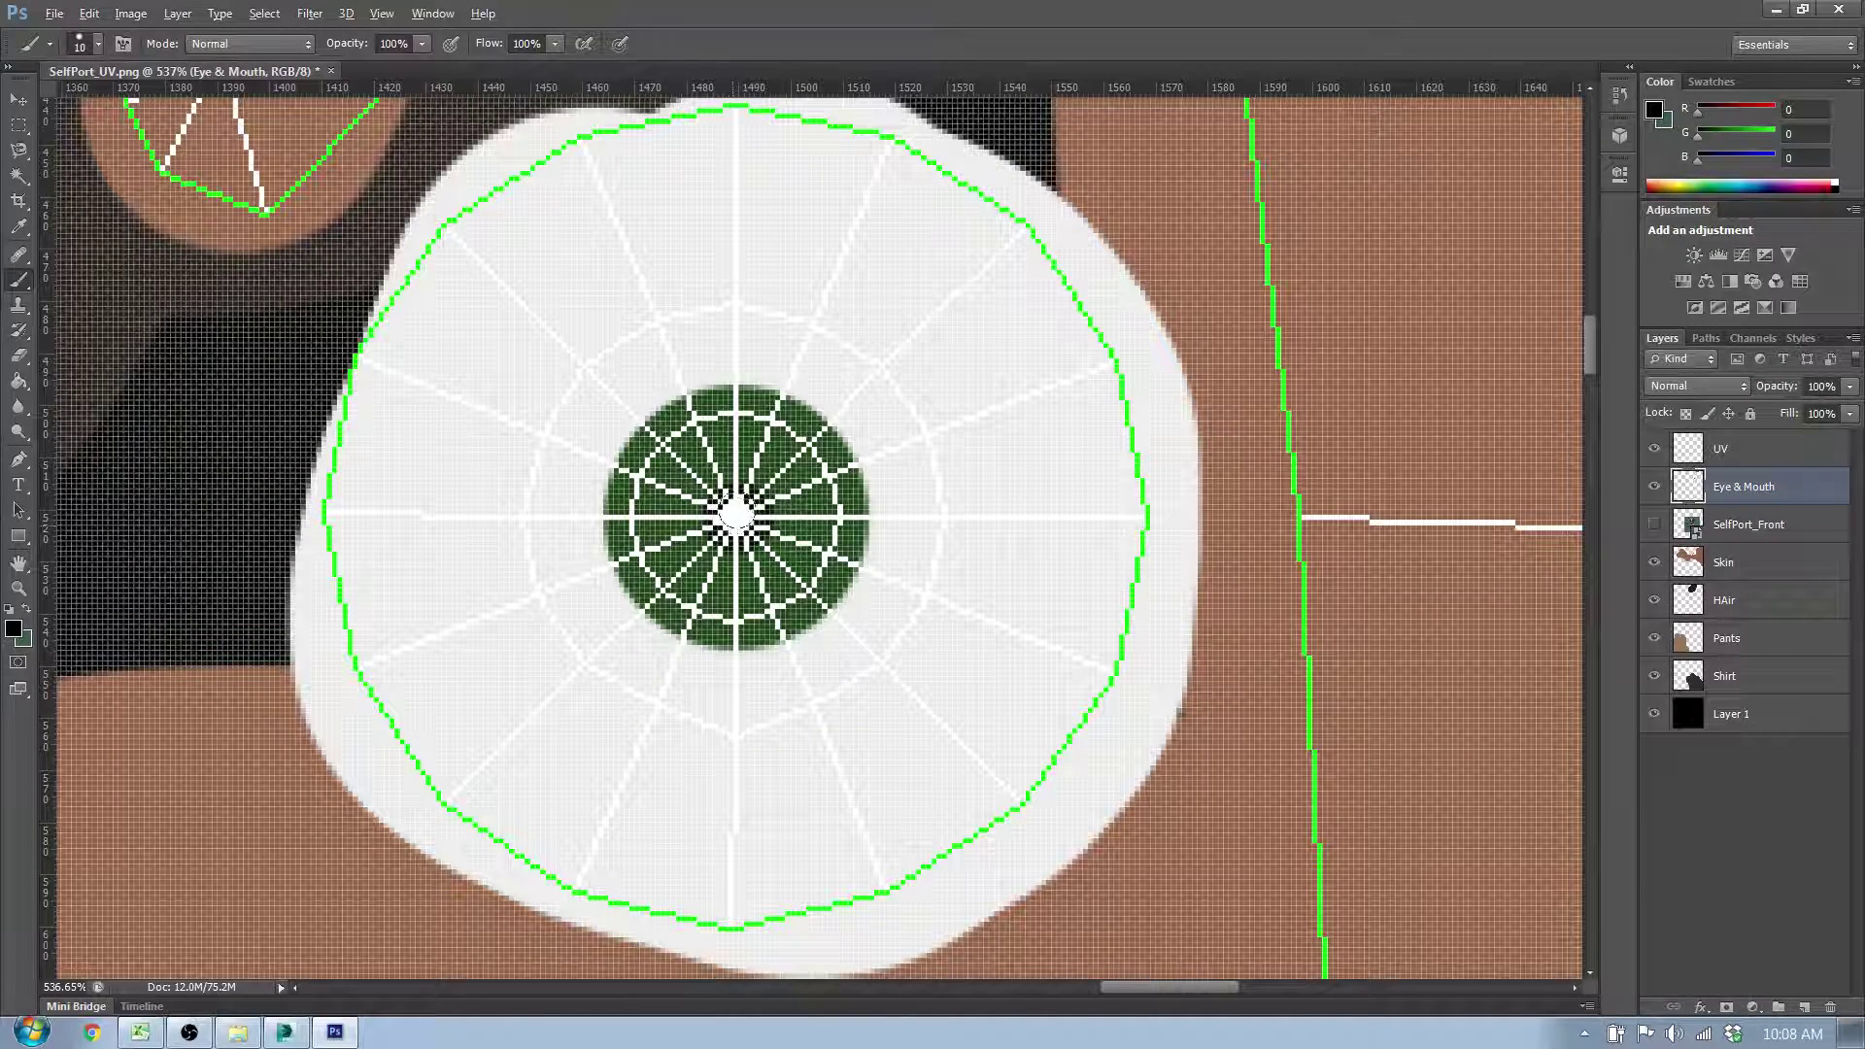
# Step: Hide the UV wireframe layer so only the painted base colors show
pyautogui.click(1671, 558)
pyautogui.click(1654, 448)
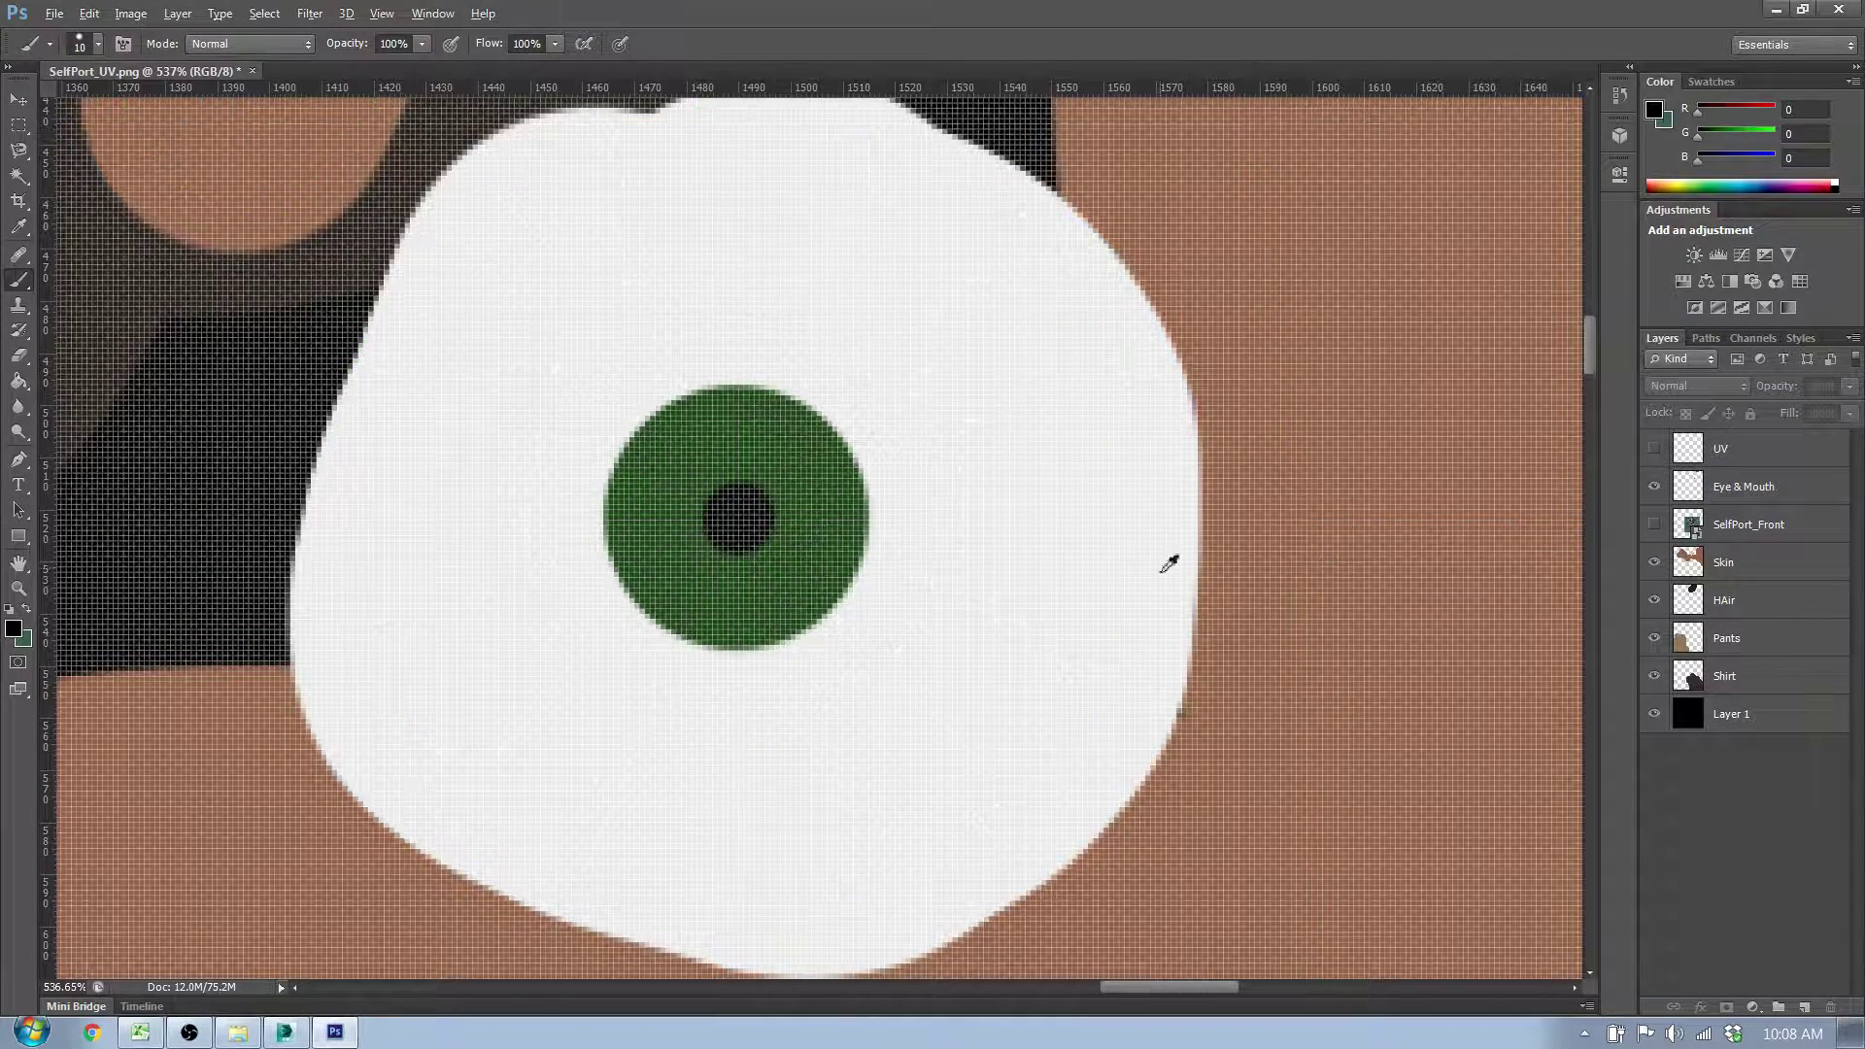
pyautogui.scroll(-10, 1165, 561)
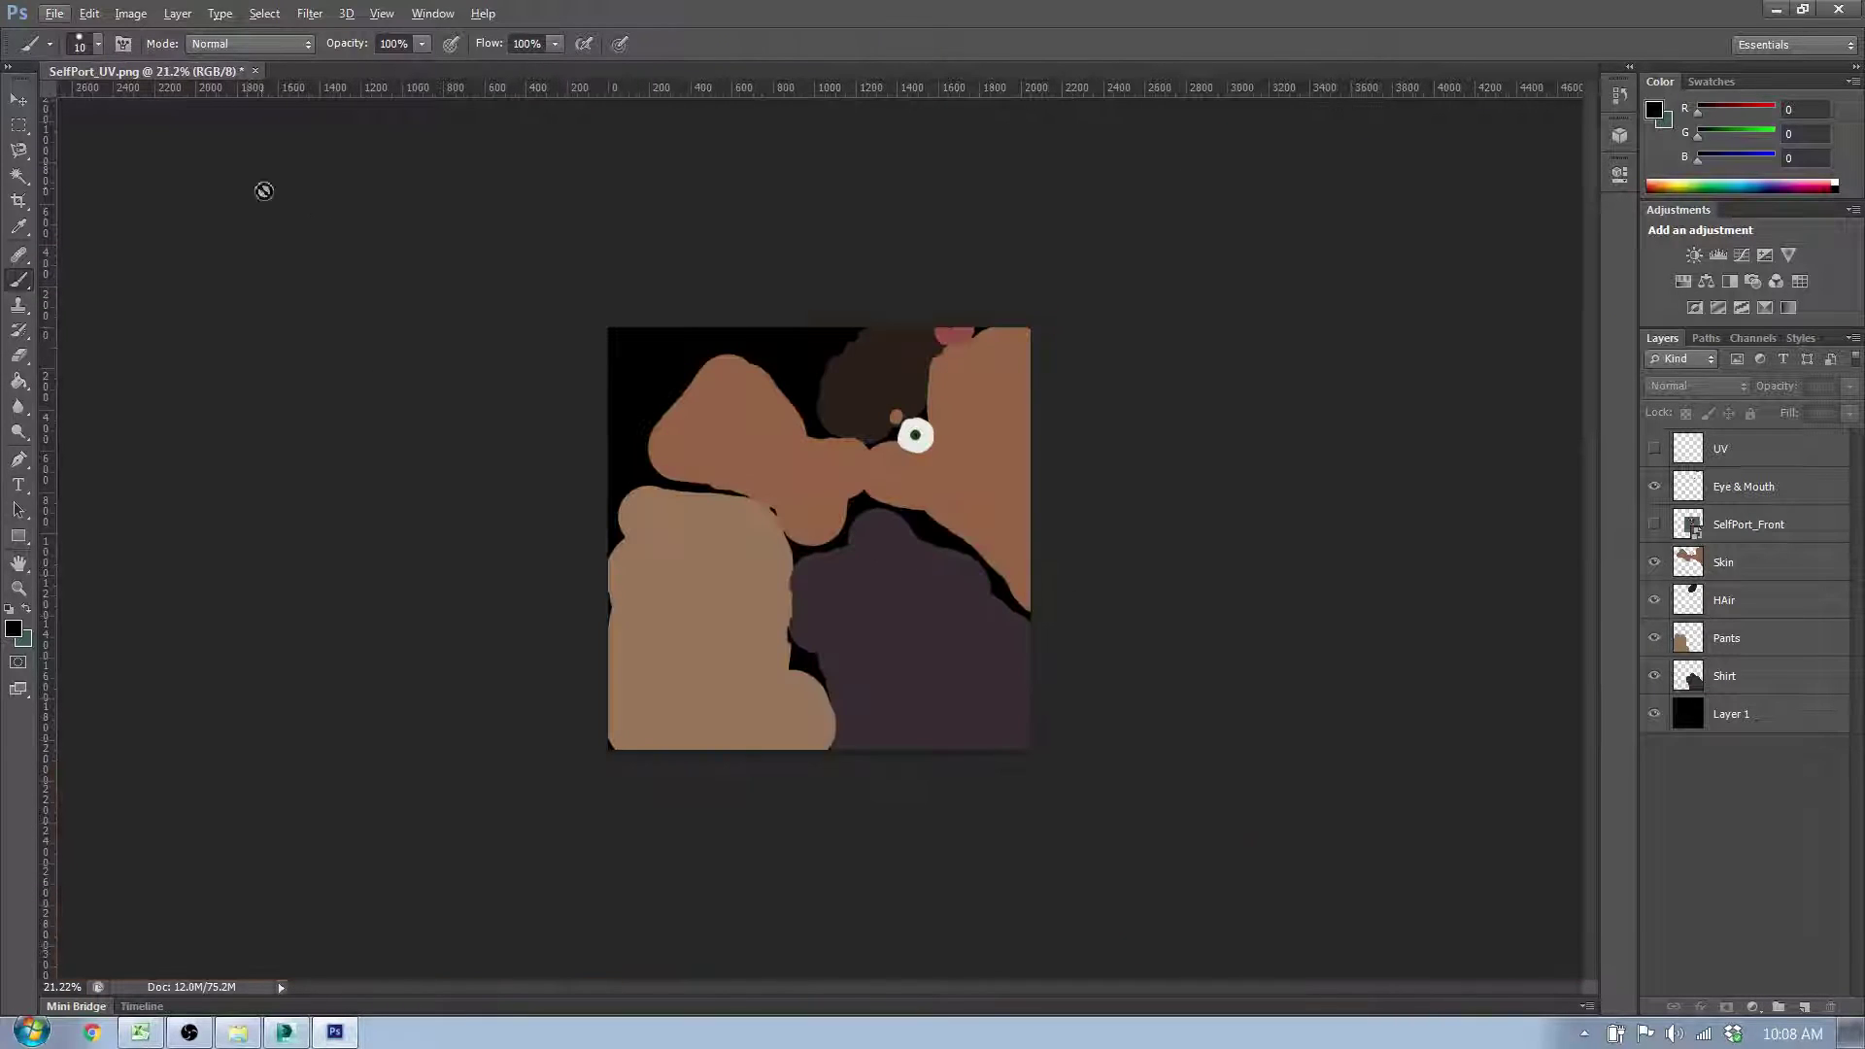
# Step: Set up a Save for Web export of the texture as PNG-24 at 1024 x 1024 px
pyautogui.click(61, 15)
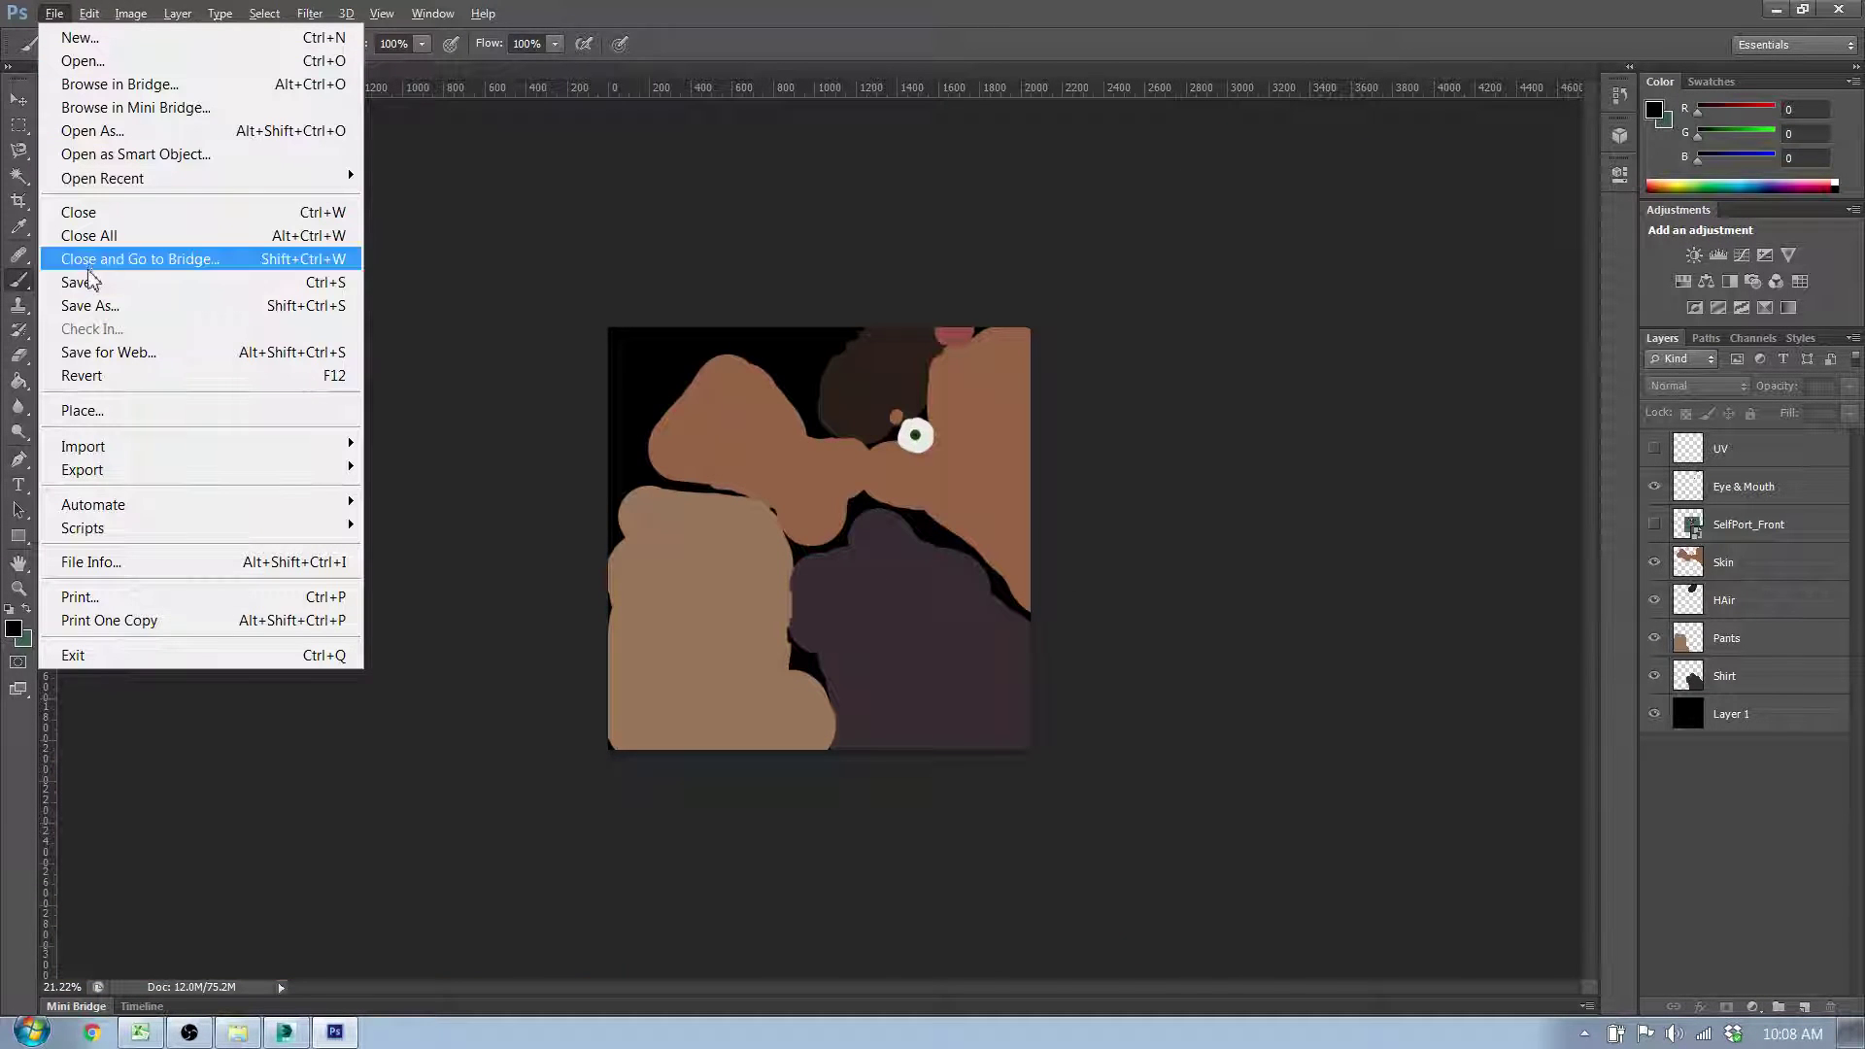
pyautogui.click(98, 355)
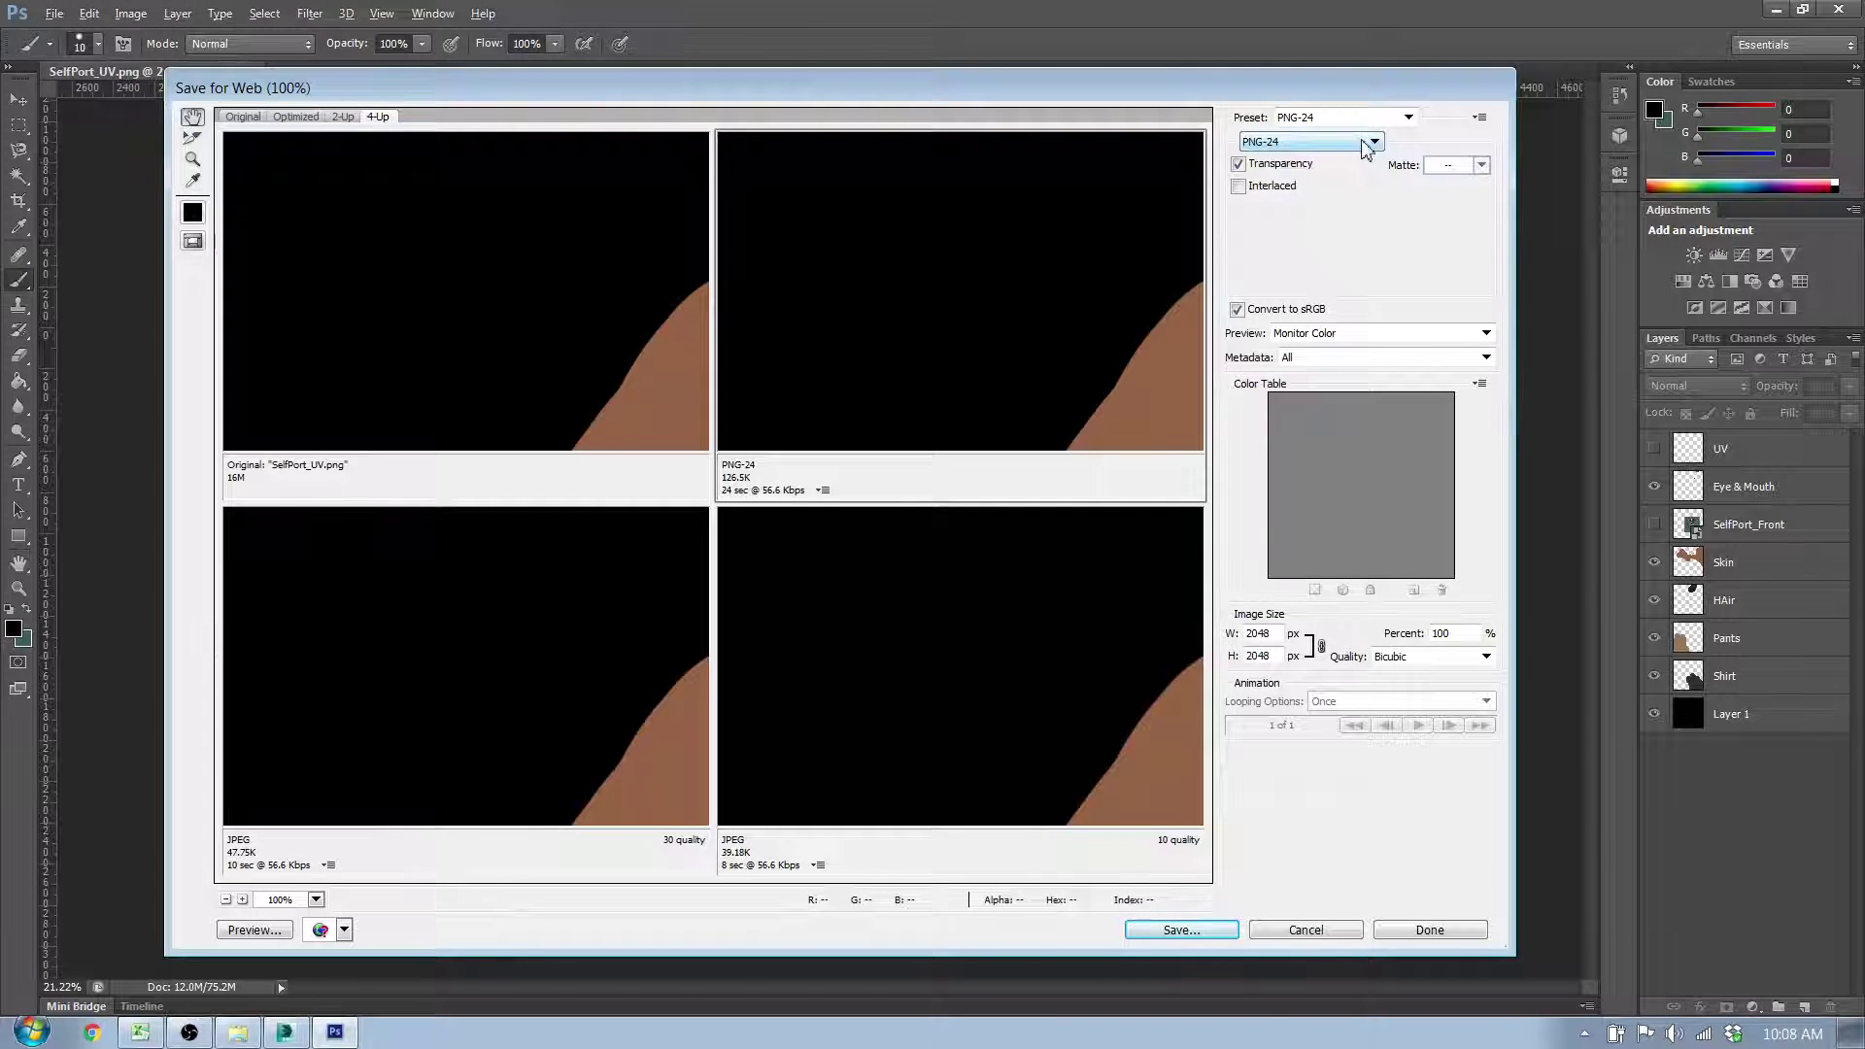
pyautogui.click(1287, 636)
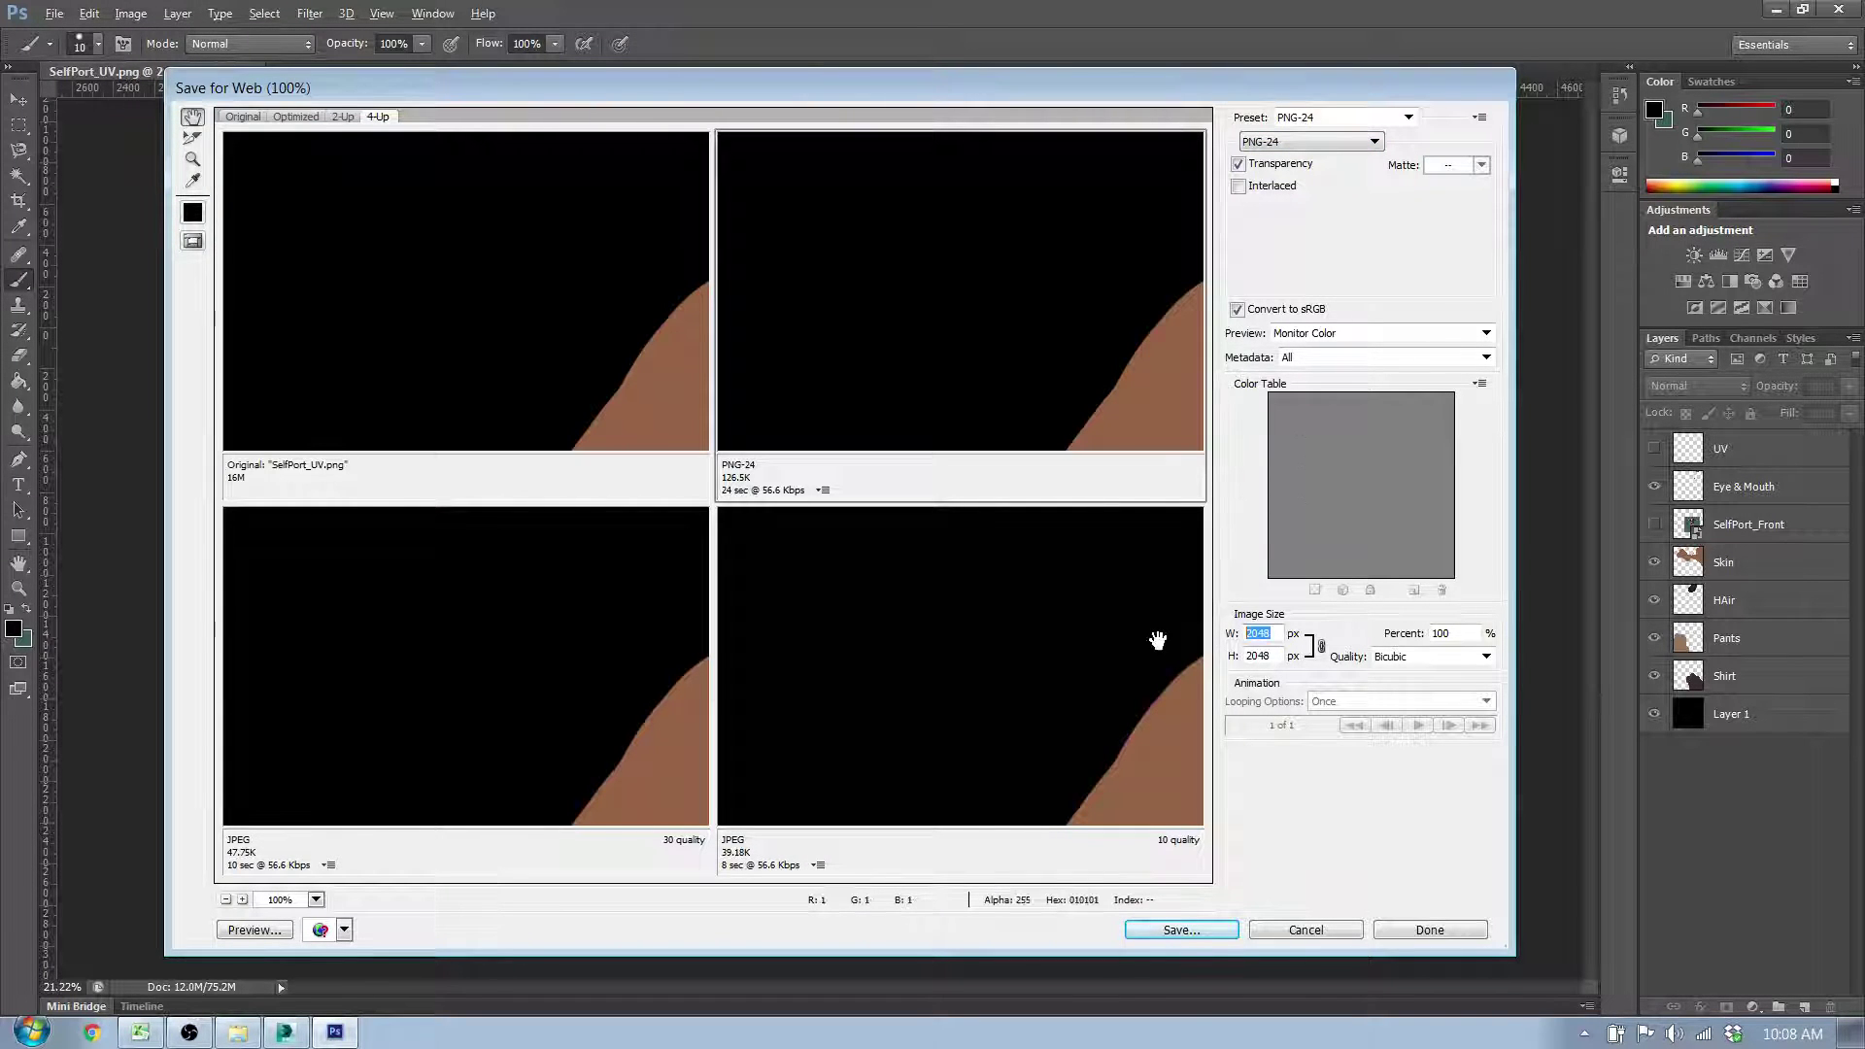
pyautogui.write('1024')
pyautogui.press('Return')
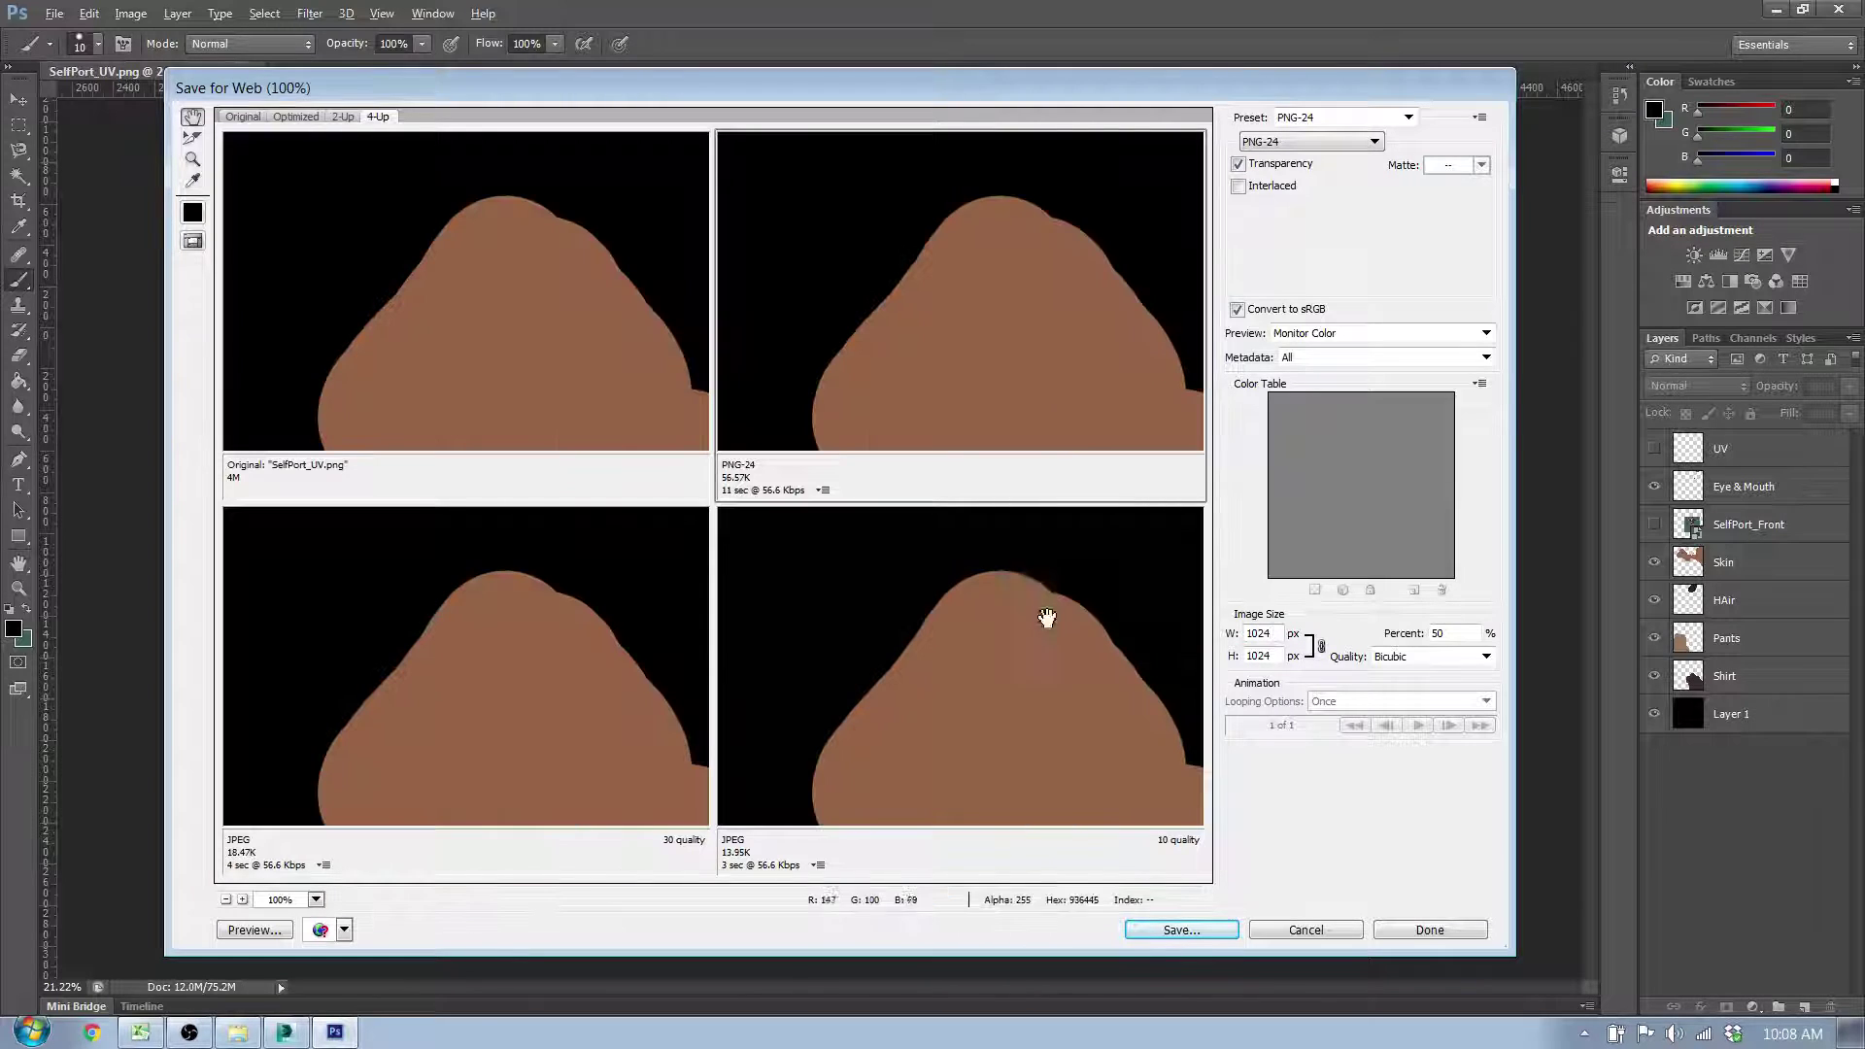
# Step: Save the exported texture to the Desktop under a new name beginning with SelfPort_D, separate from SelfPort_UV.png
pyautogui.click(1196, 940)
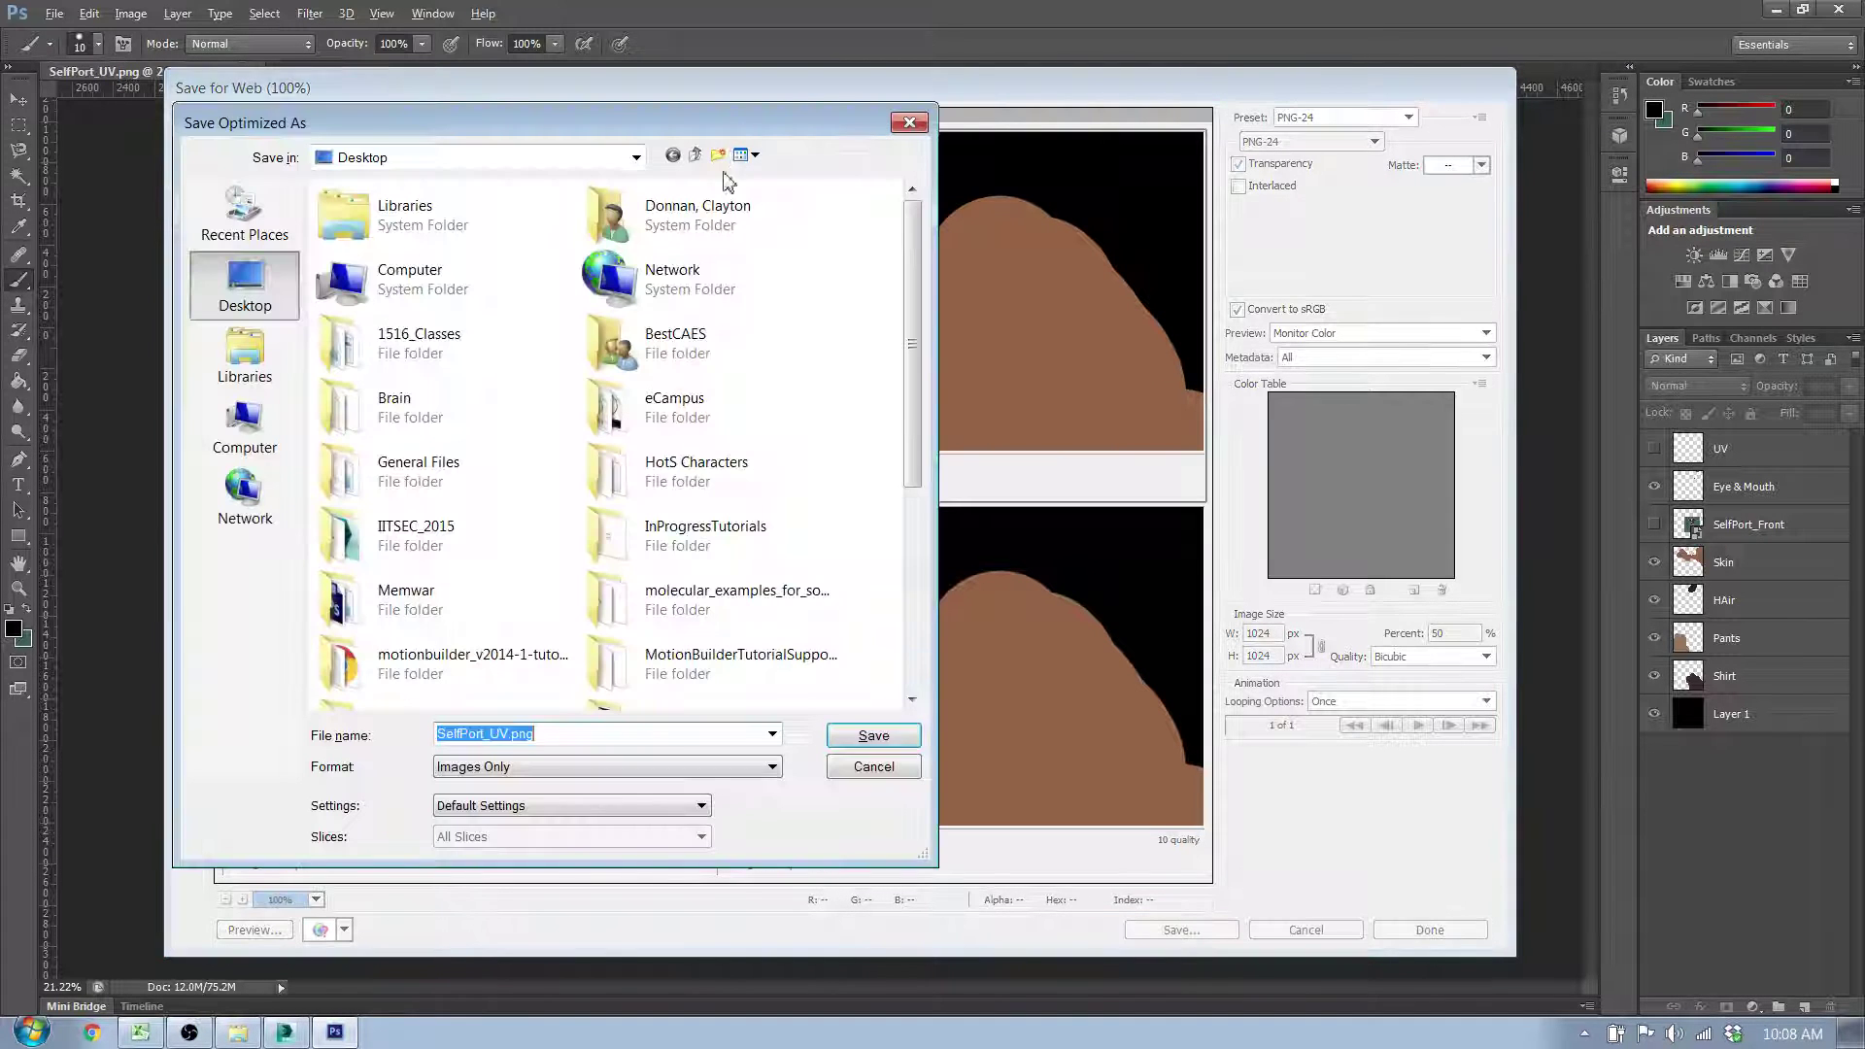
pyautogui.moveTo(913, 419); pyautogui.dragTo(913, 634)
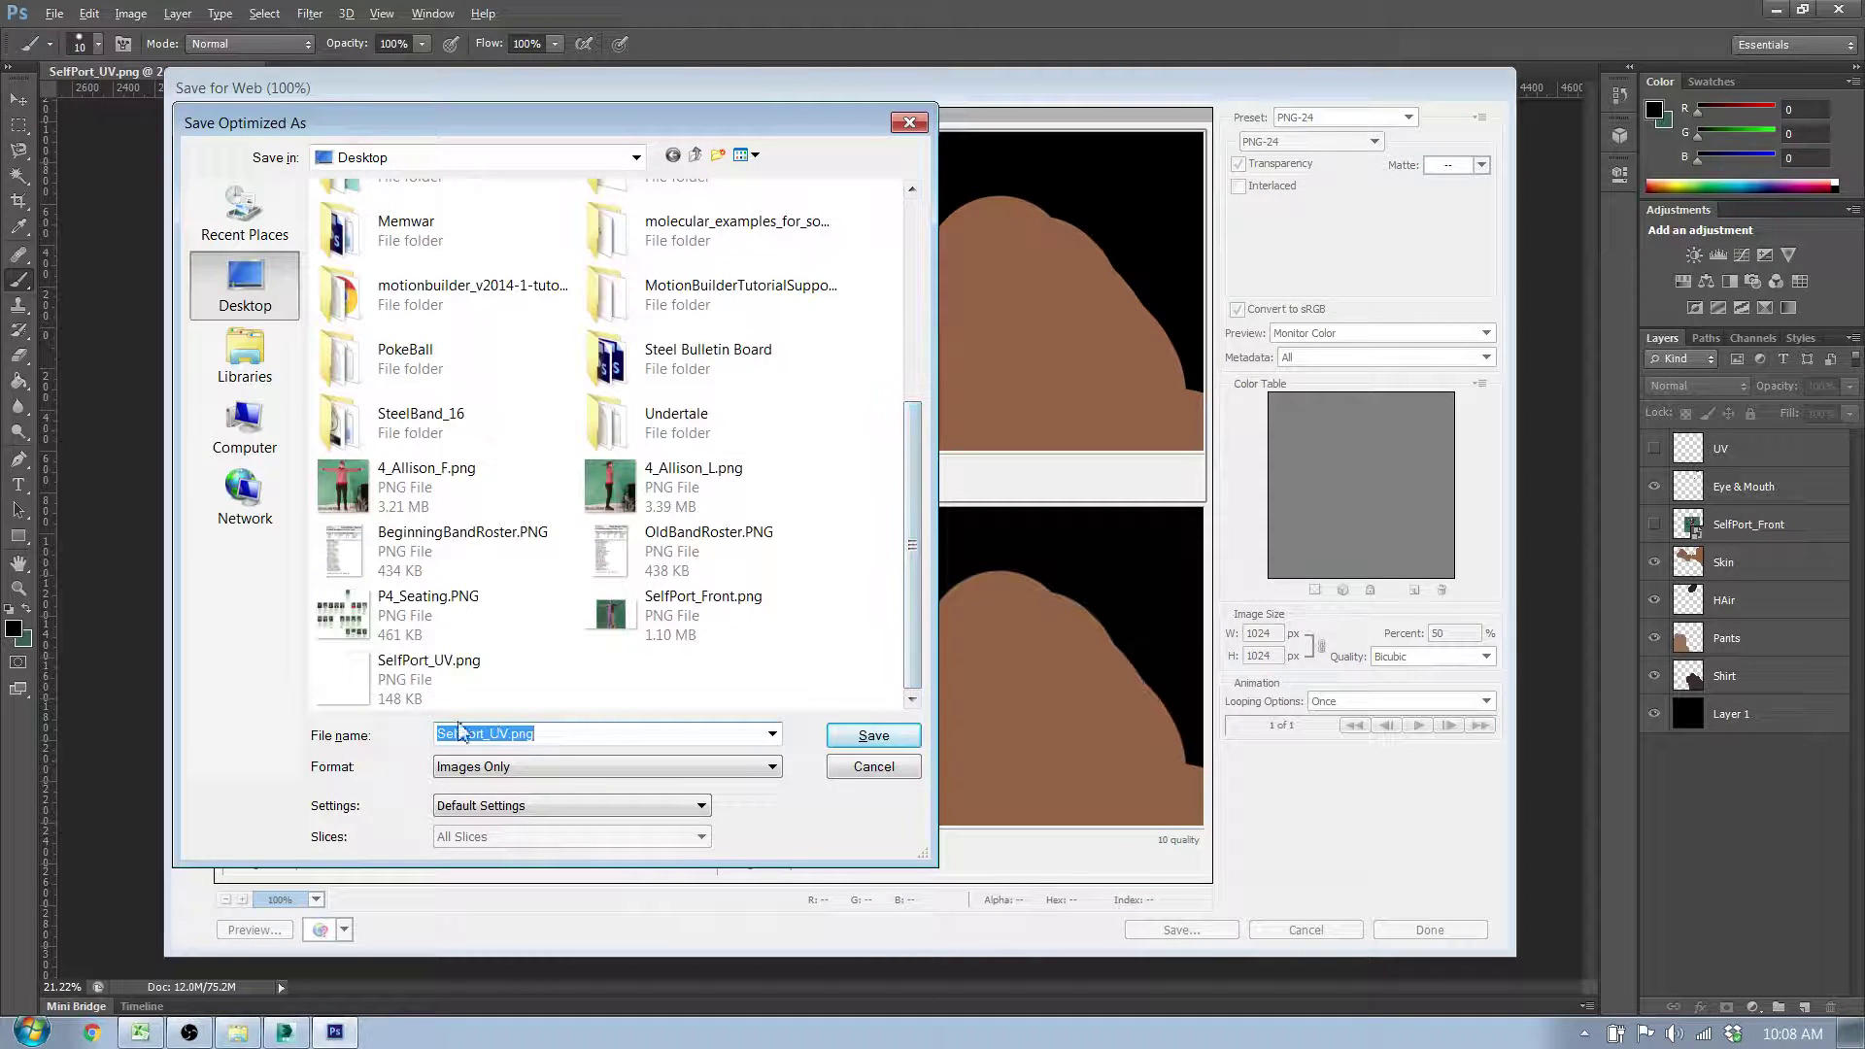
pyautogui.click(502, 733)
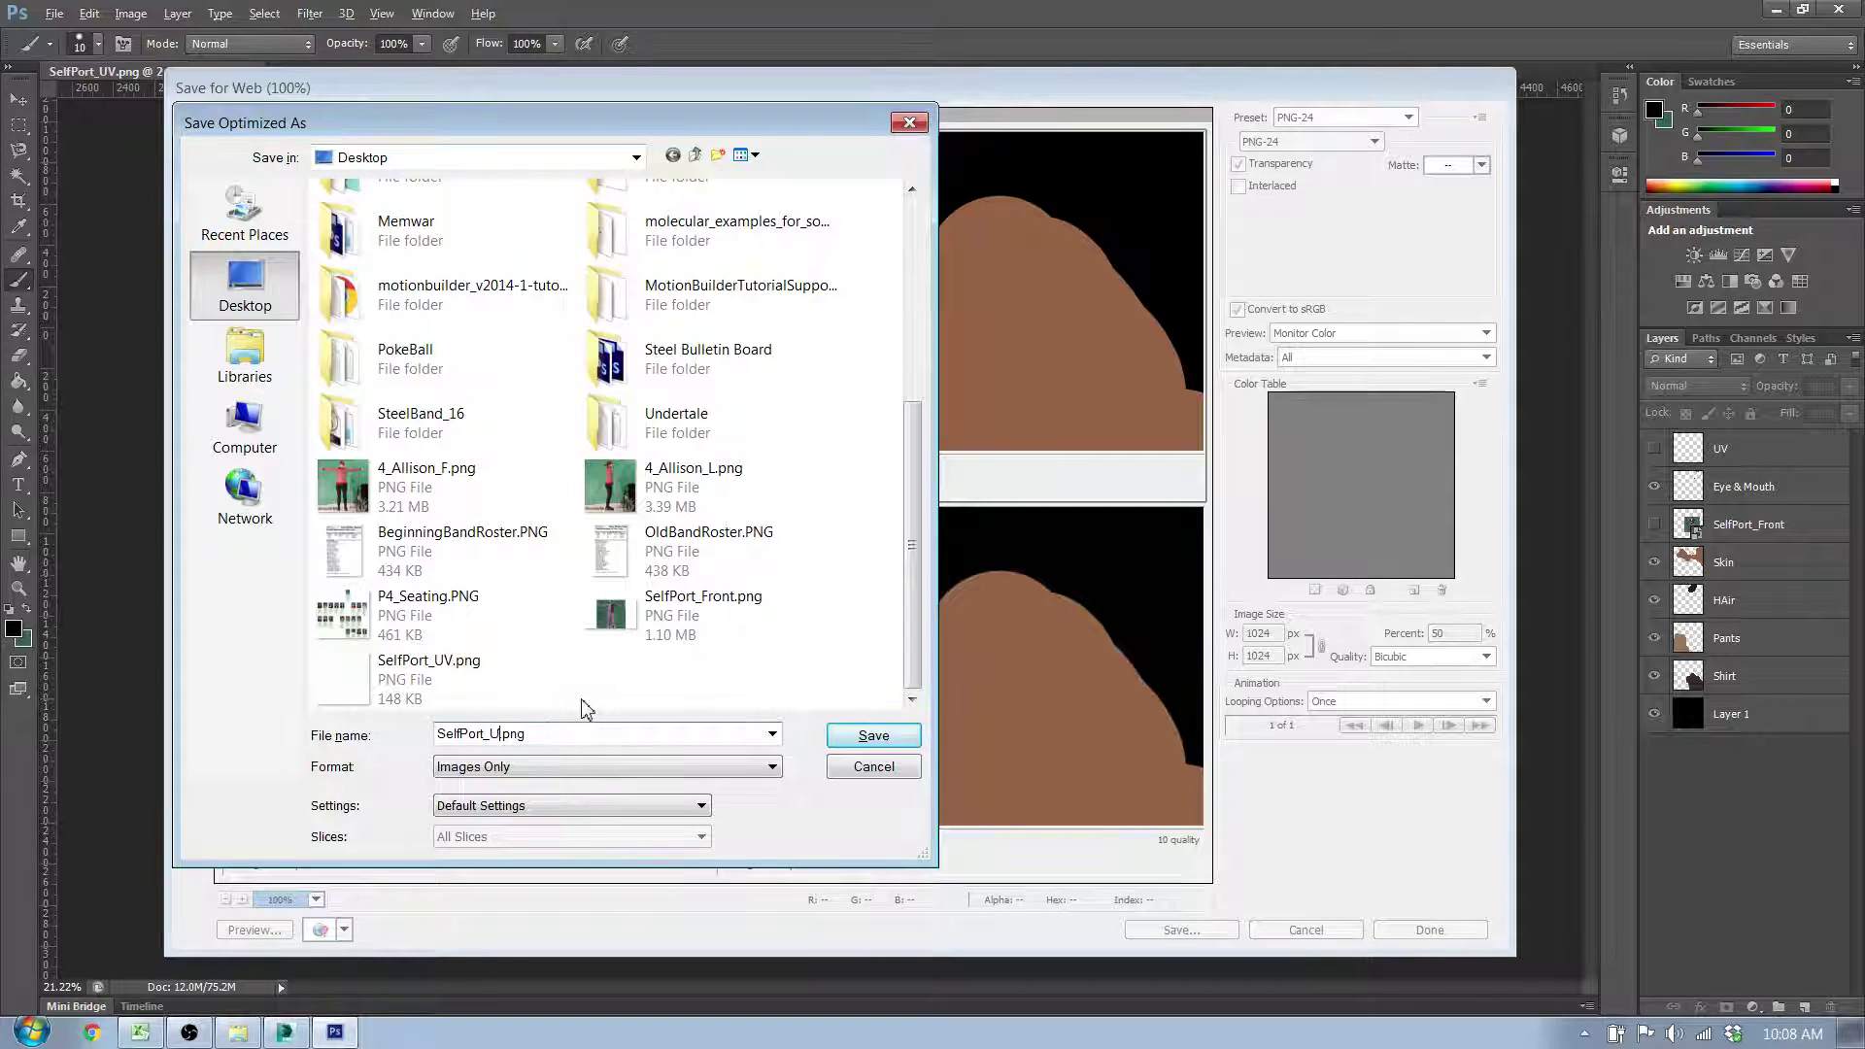
pyautogui.write('UV')
pyautogui.press('Return')
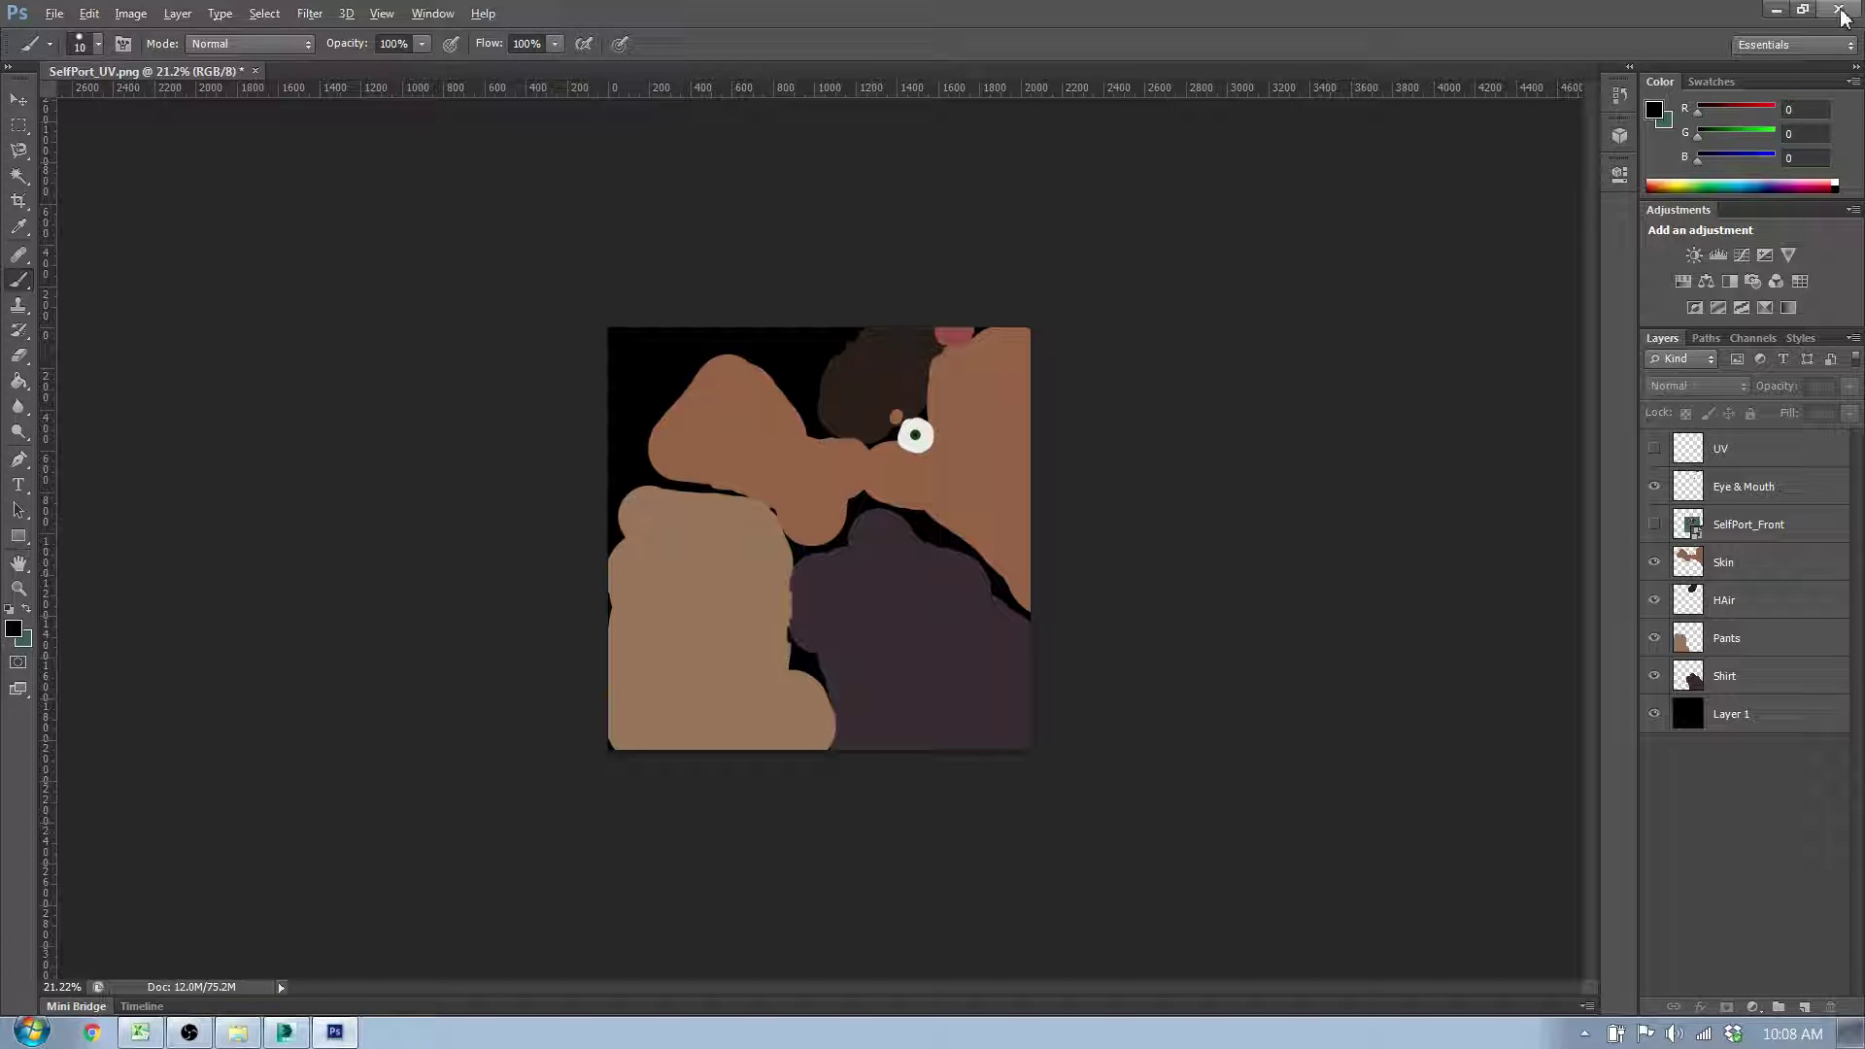
# Step: Switch to 3ds Max and exit face selection in the Body's Unwrap UVW modifier
pyautogui.click(1777, 10)
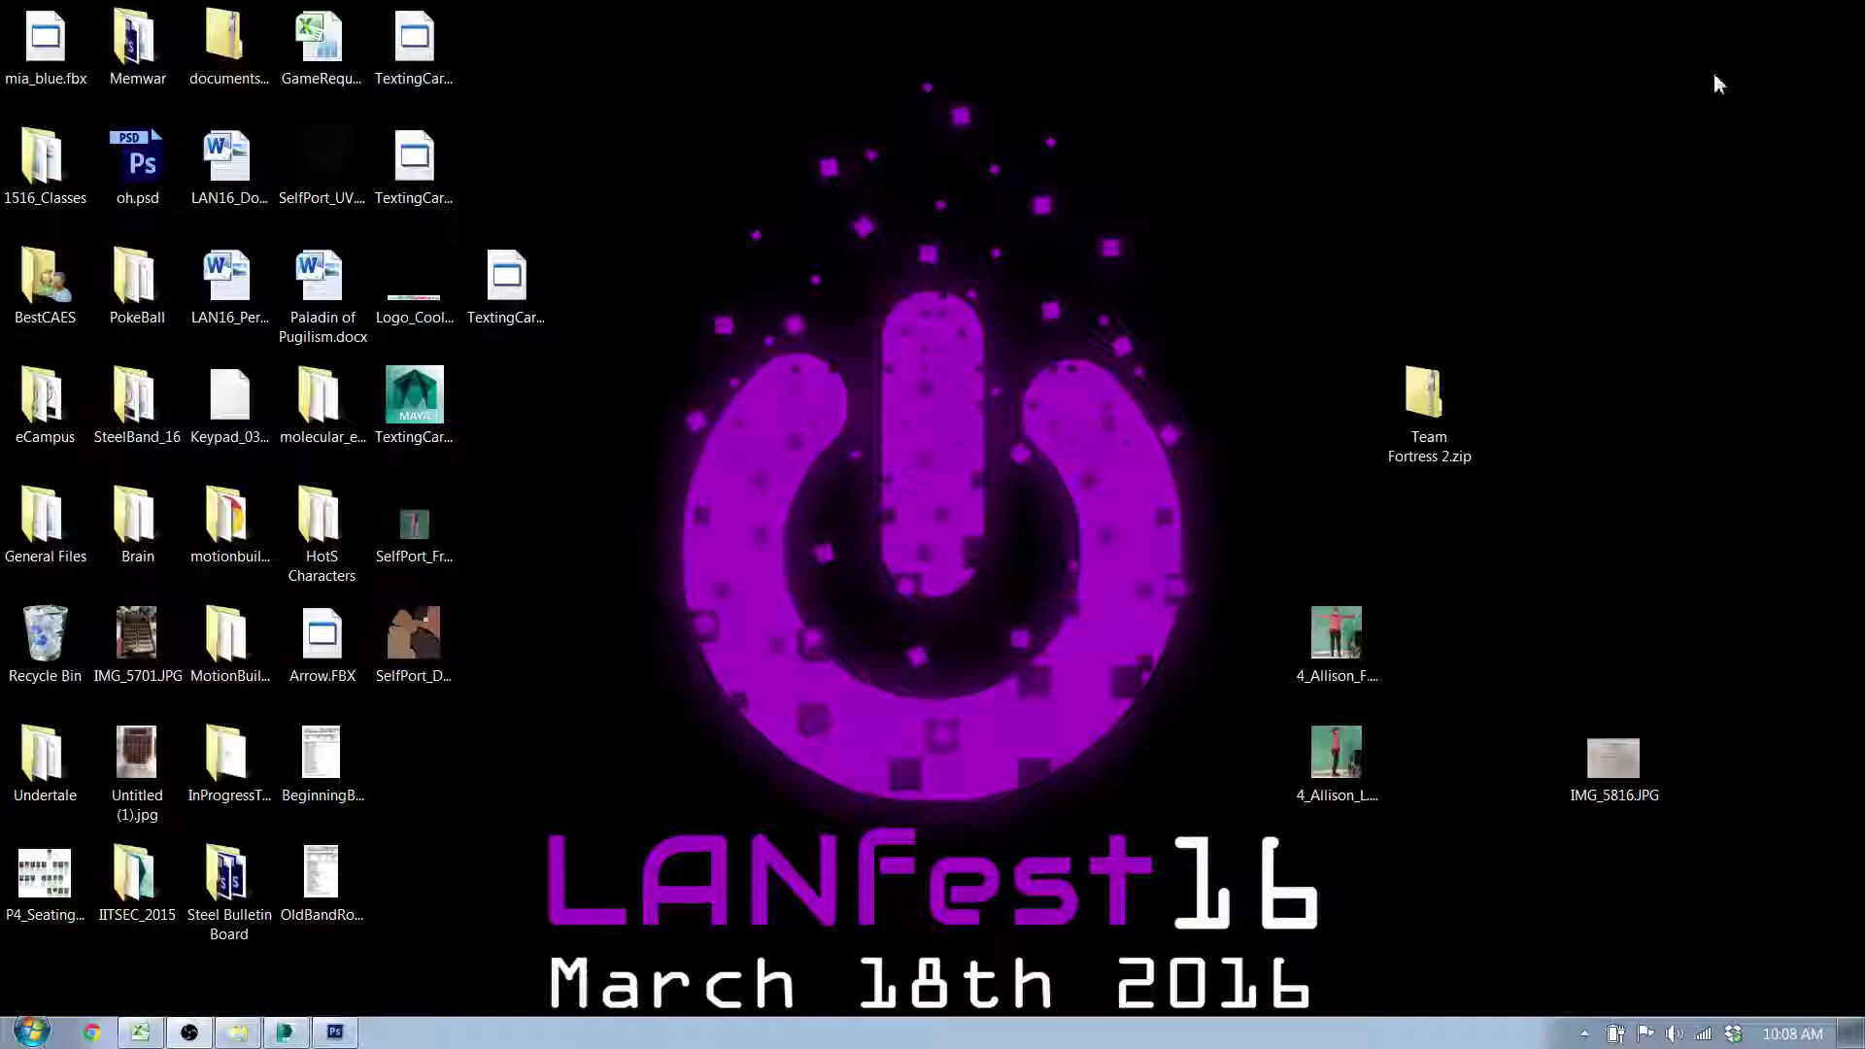
pyautogui.click(285, 1031)
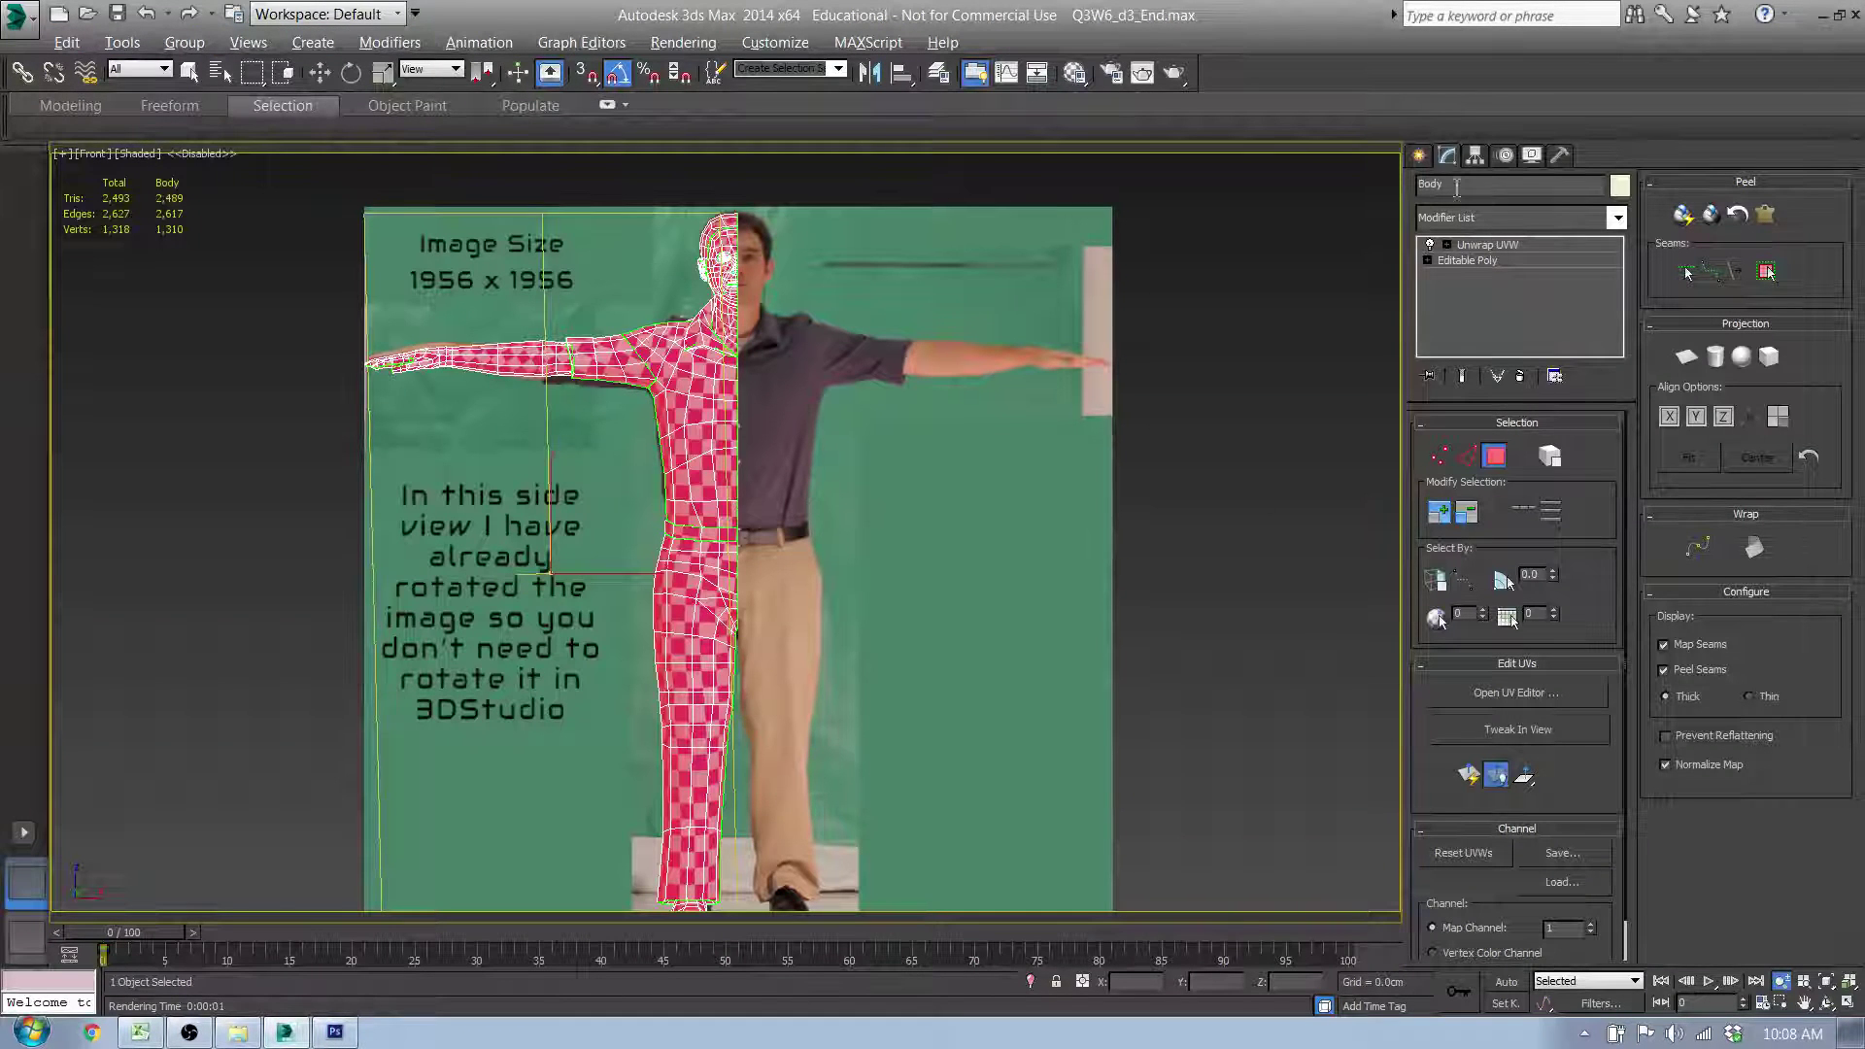
pyautogui.click(1419, 156)
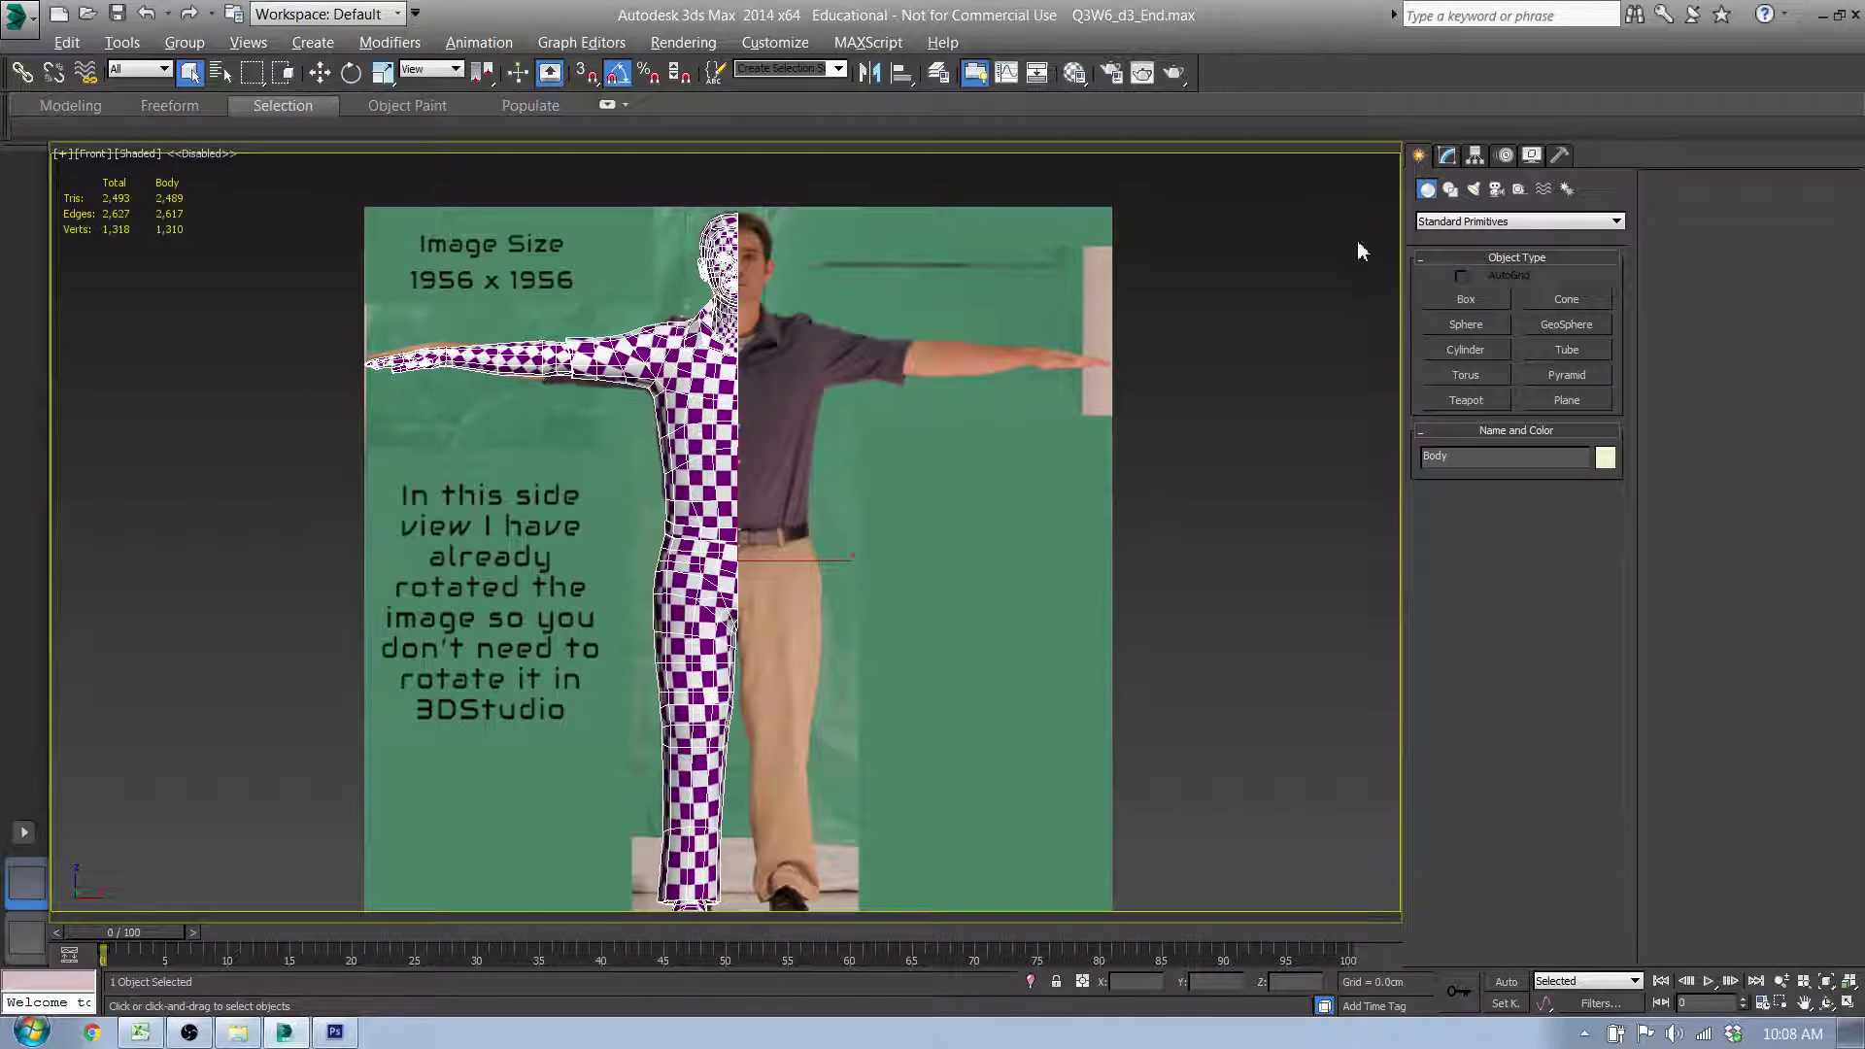
pyautogui.click(1447, 156)
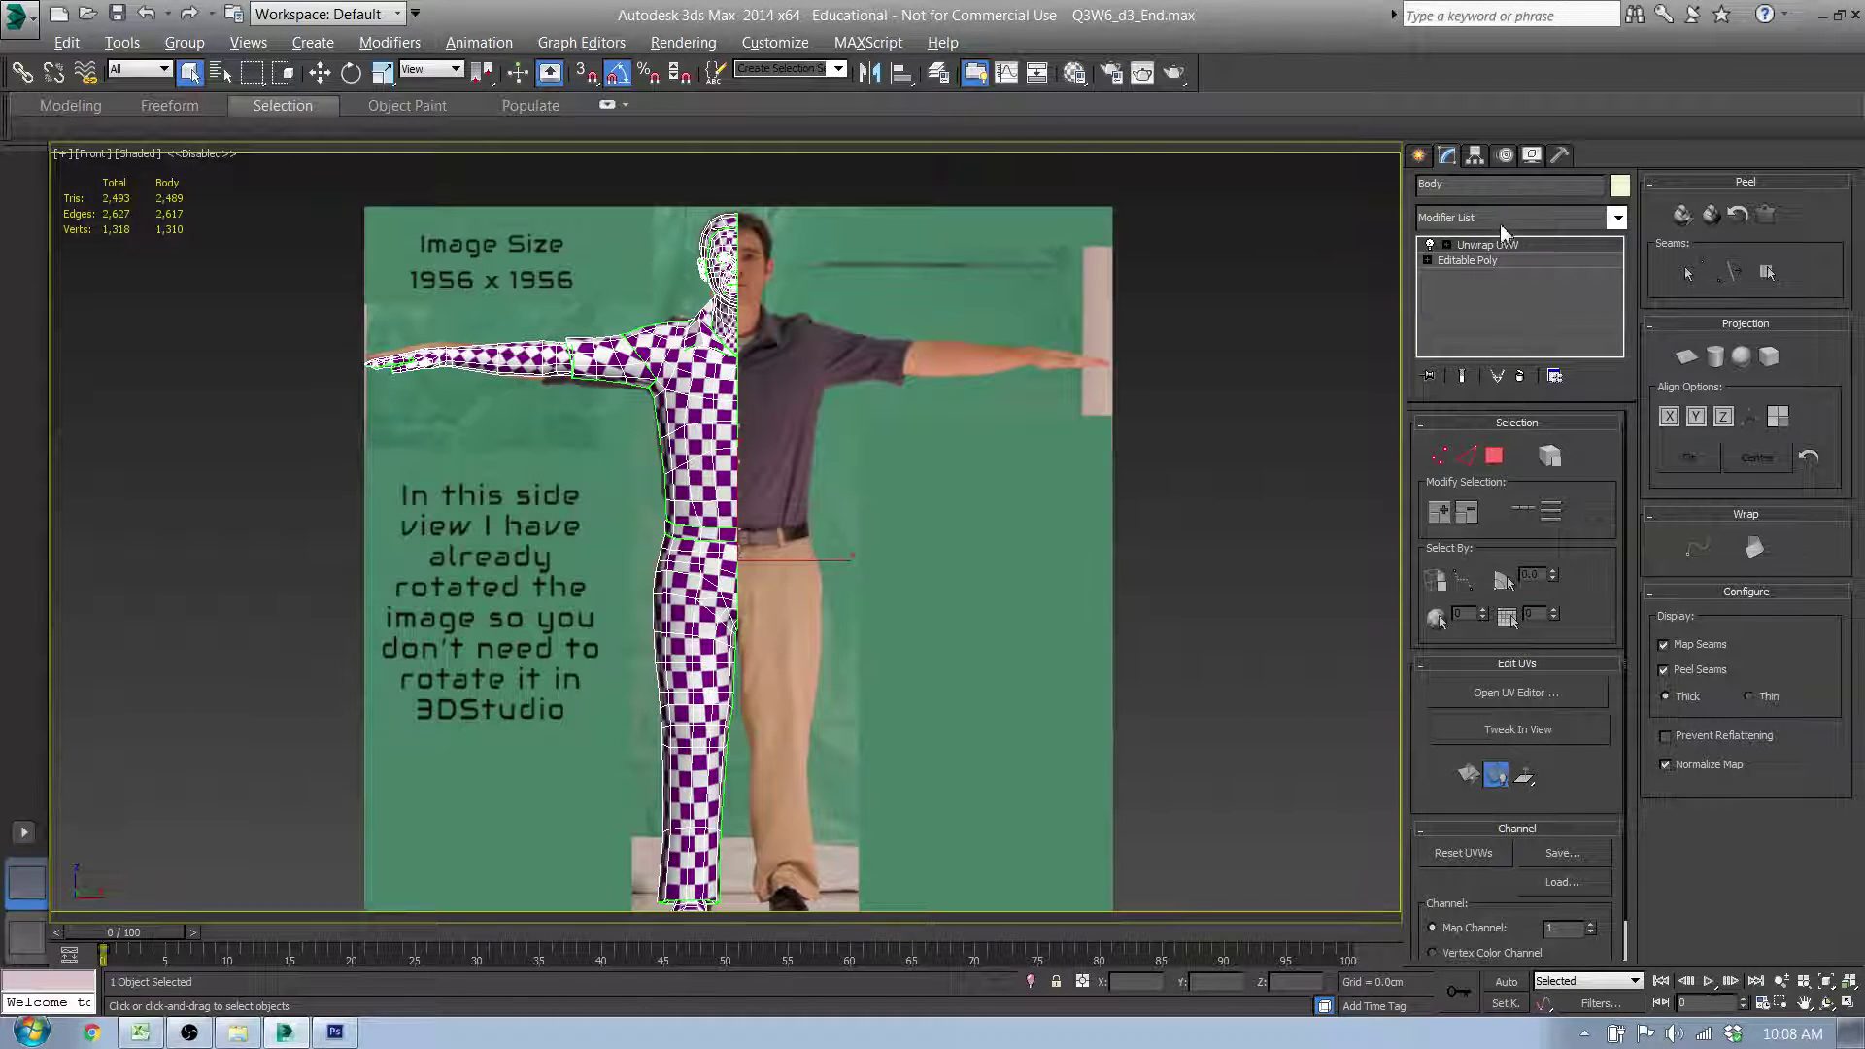
# Step: Add a Symmetry modifier above Unwrap UVW on the Body, mirrored on the X axis with Flip enabled
pyautogui.click(1483, 244)
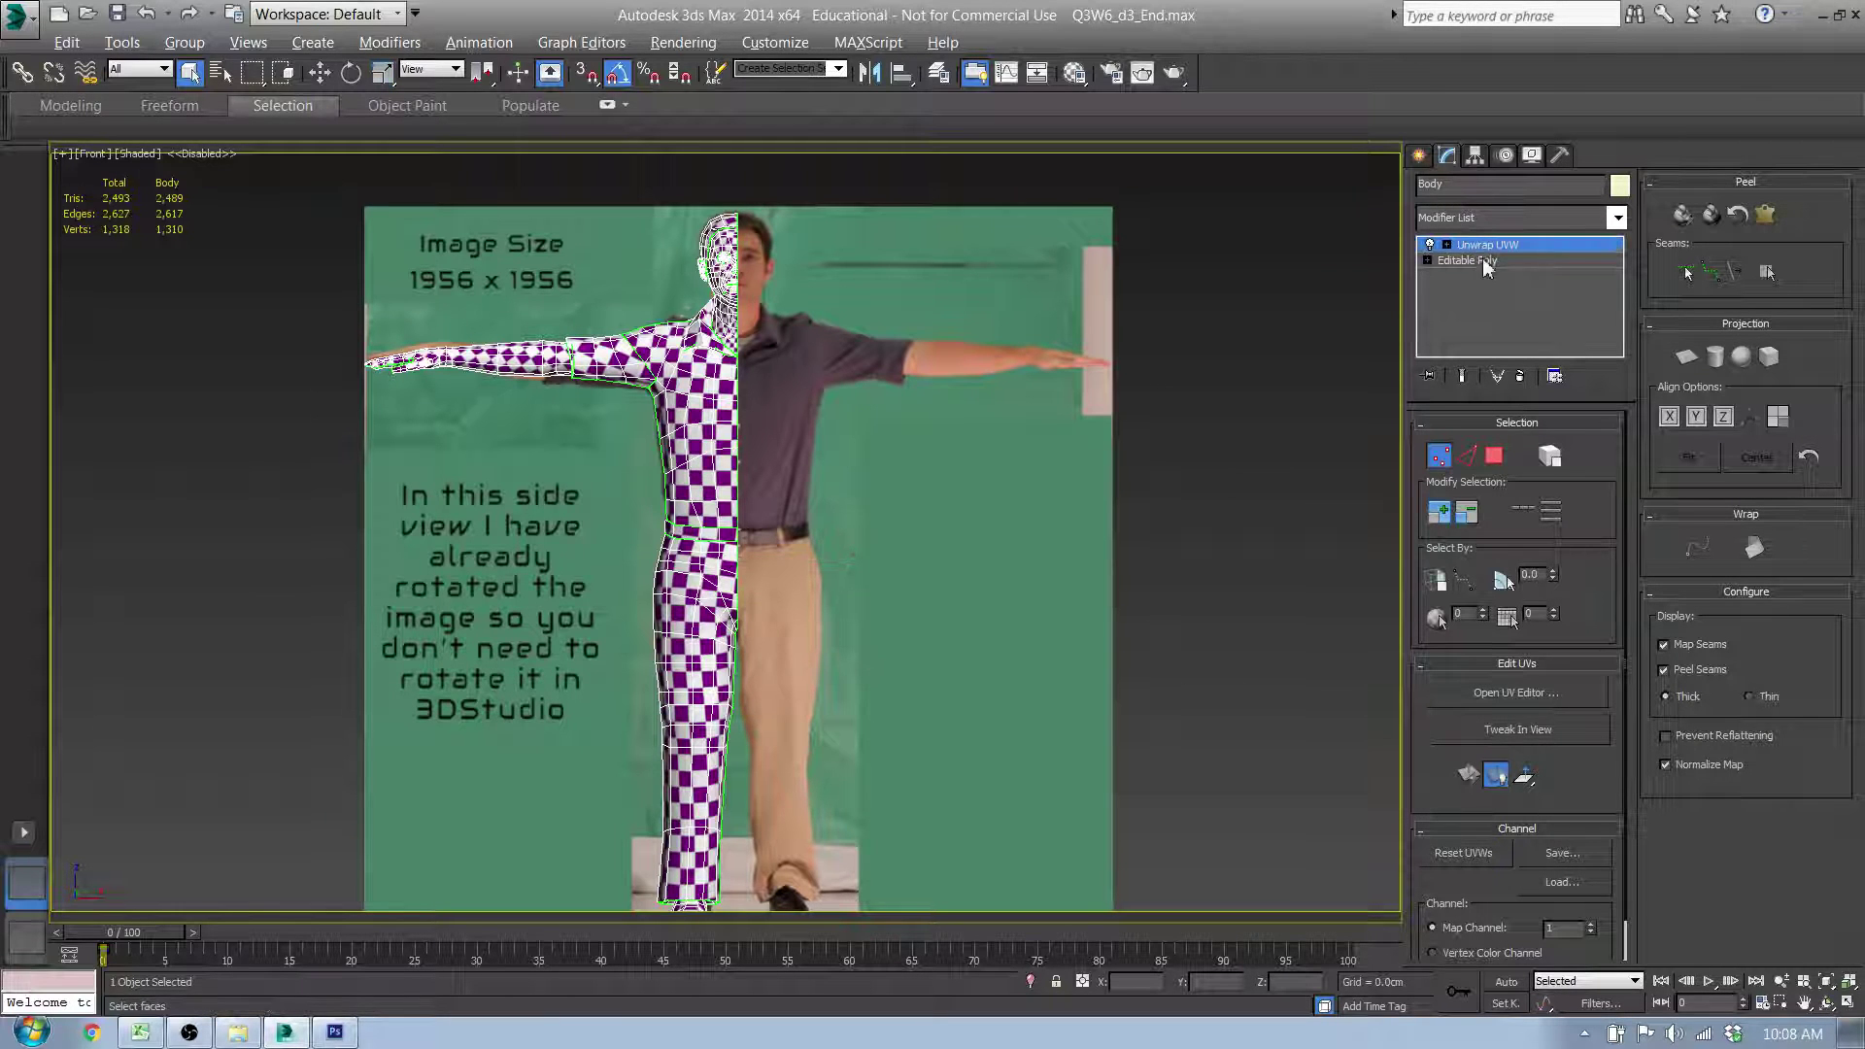
pyautogui.click(1470, 218)
pyautogui.press('s')
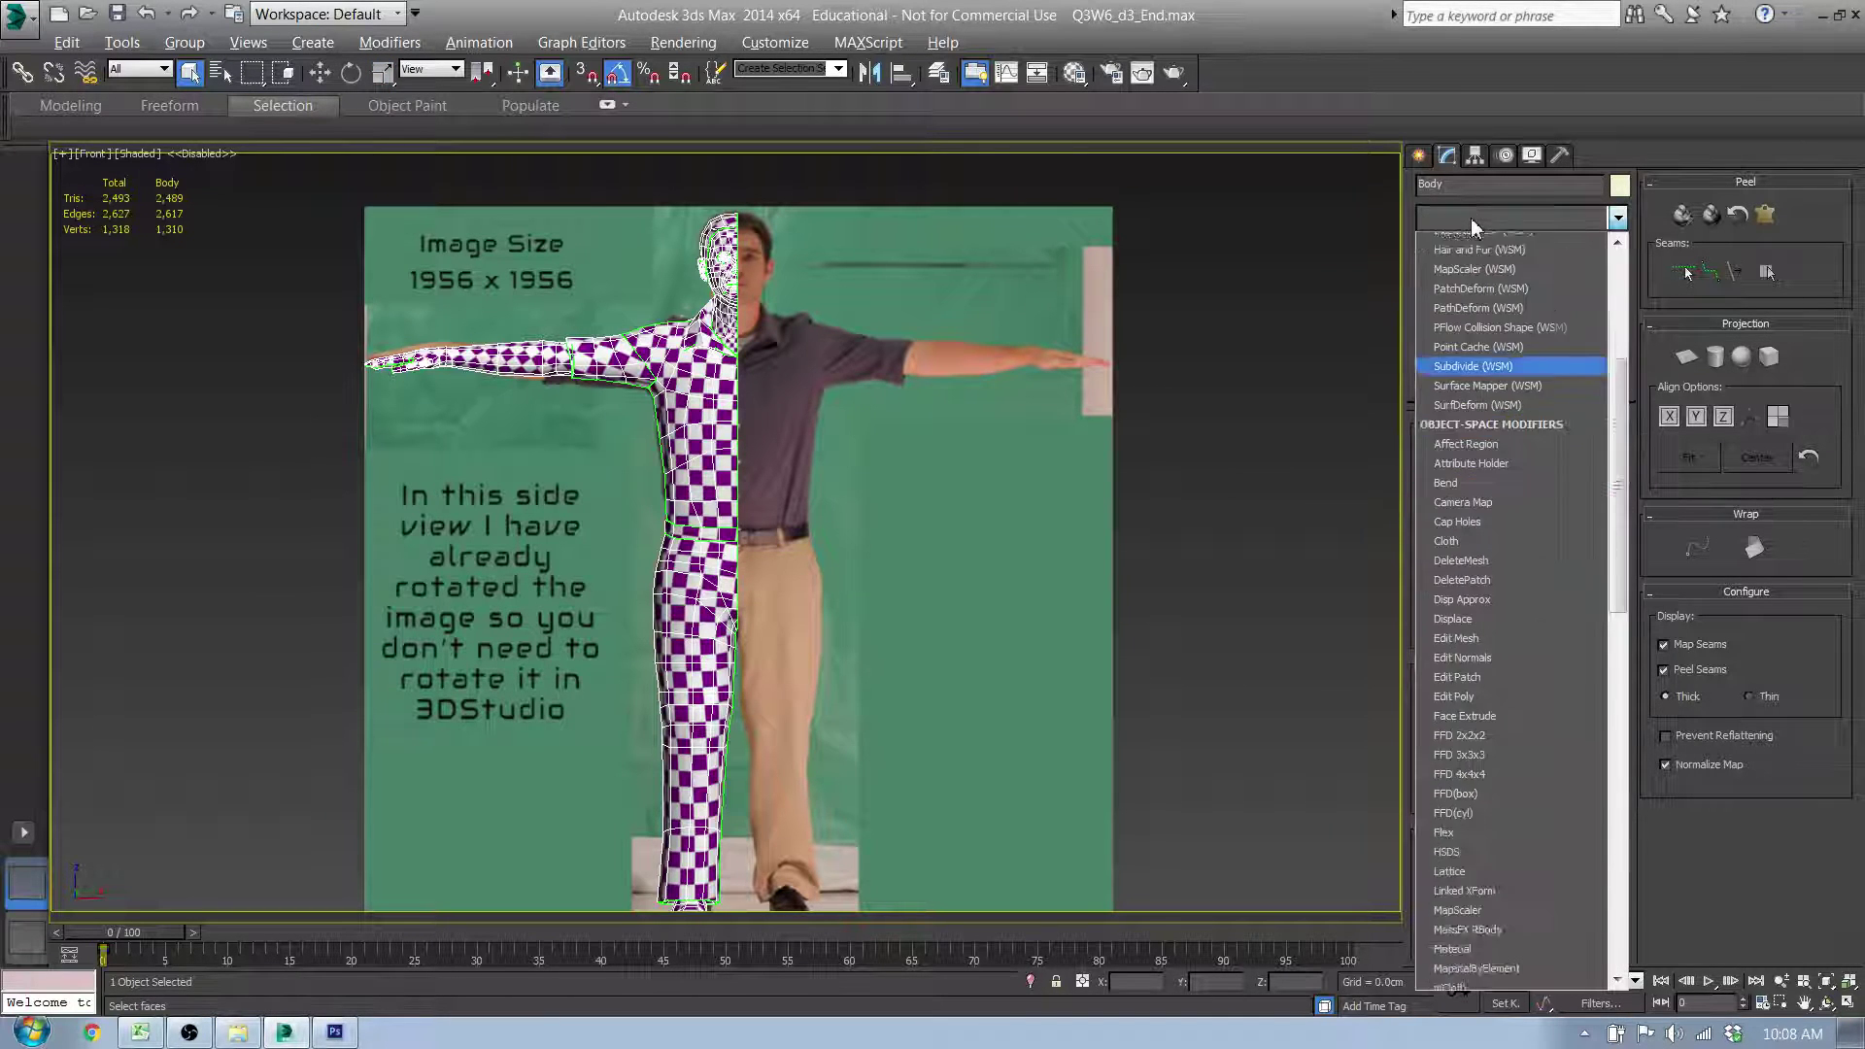
pyautogui.press('y')
pyautogui.press('Return')
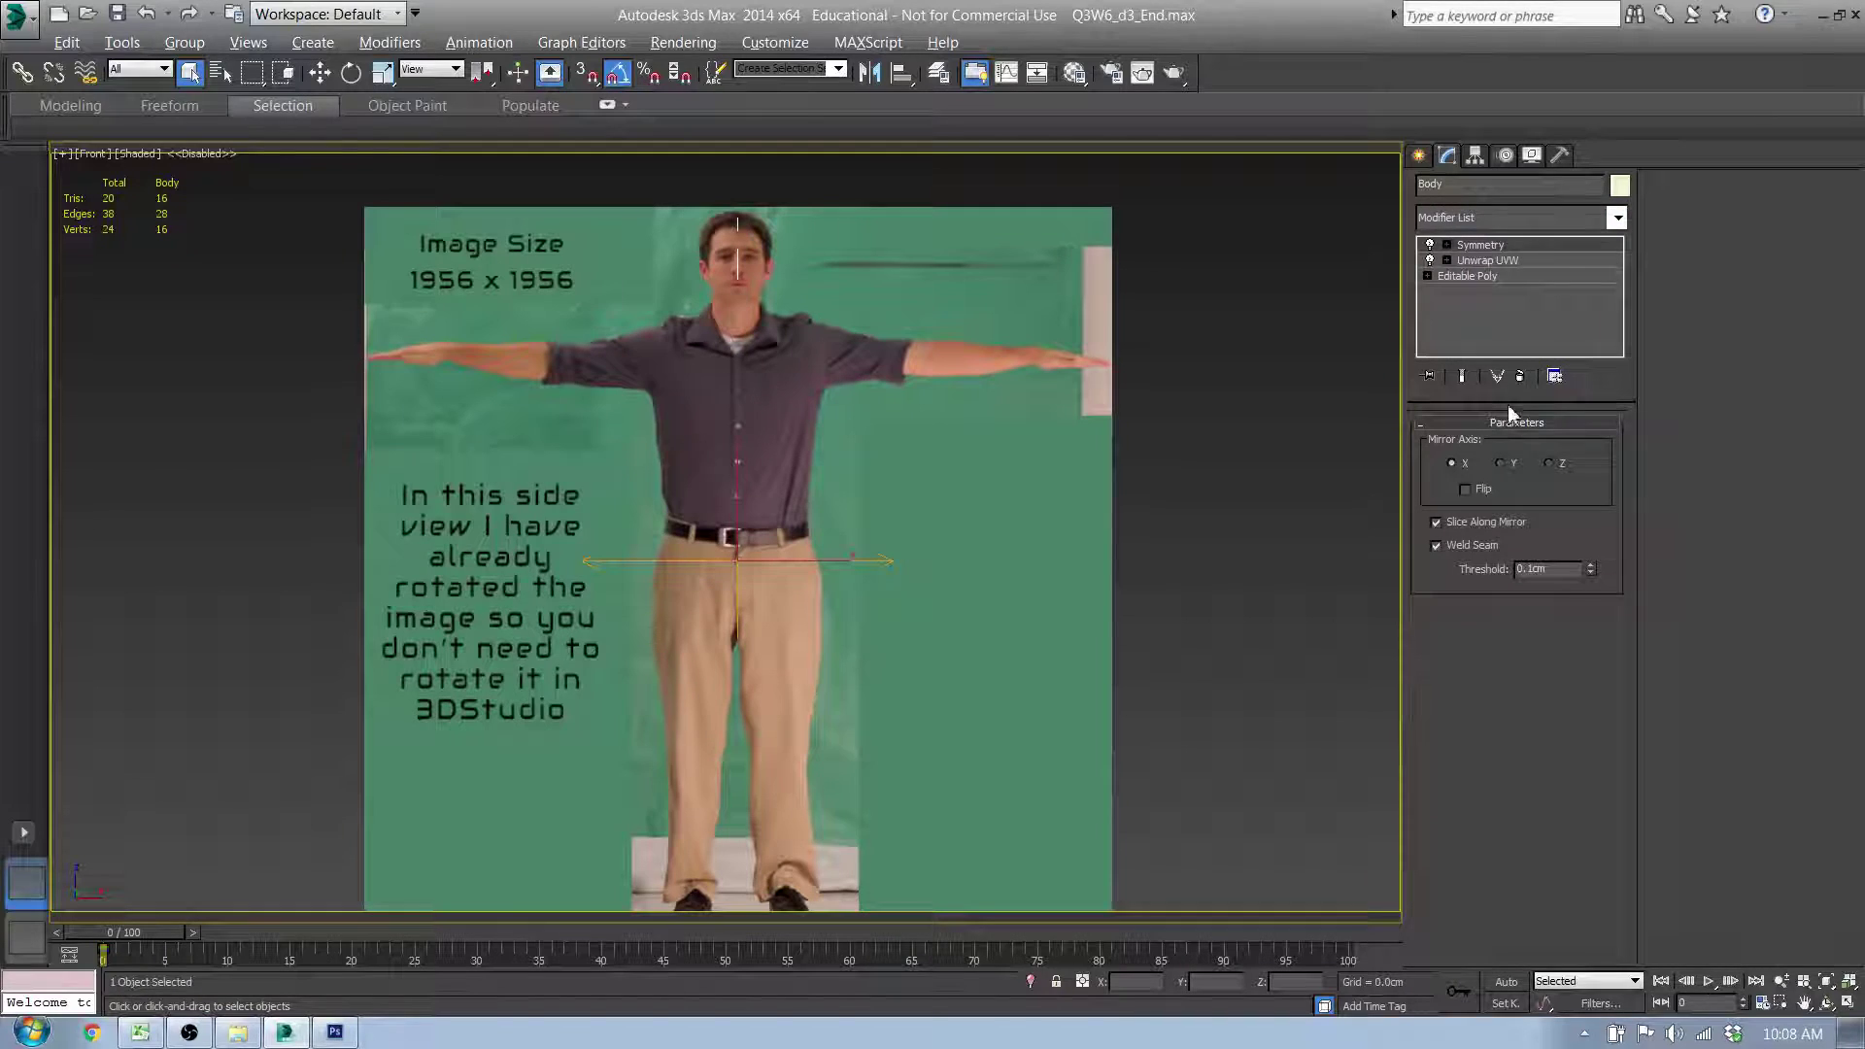
pyautogui.click(1465, 489)
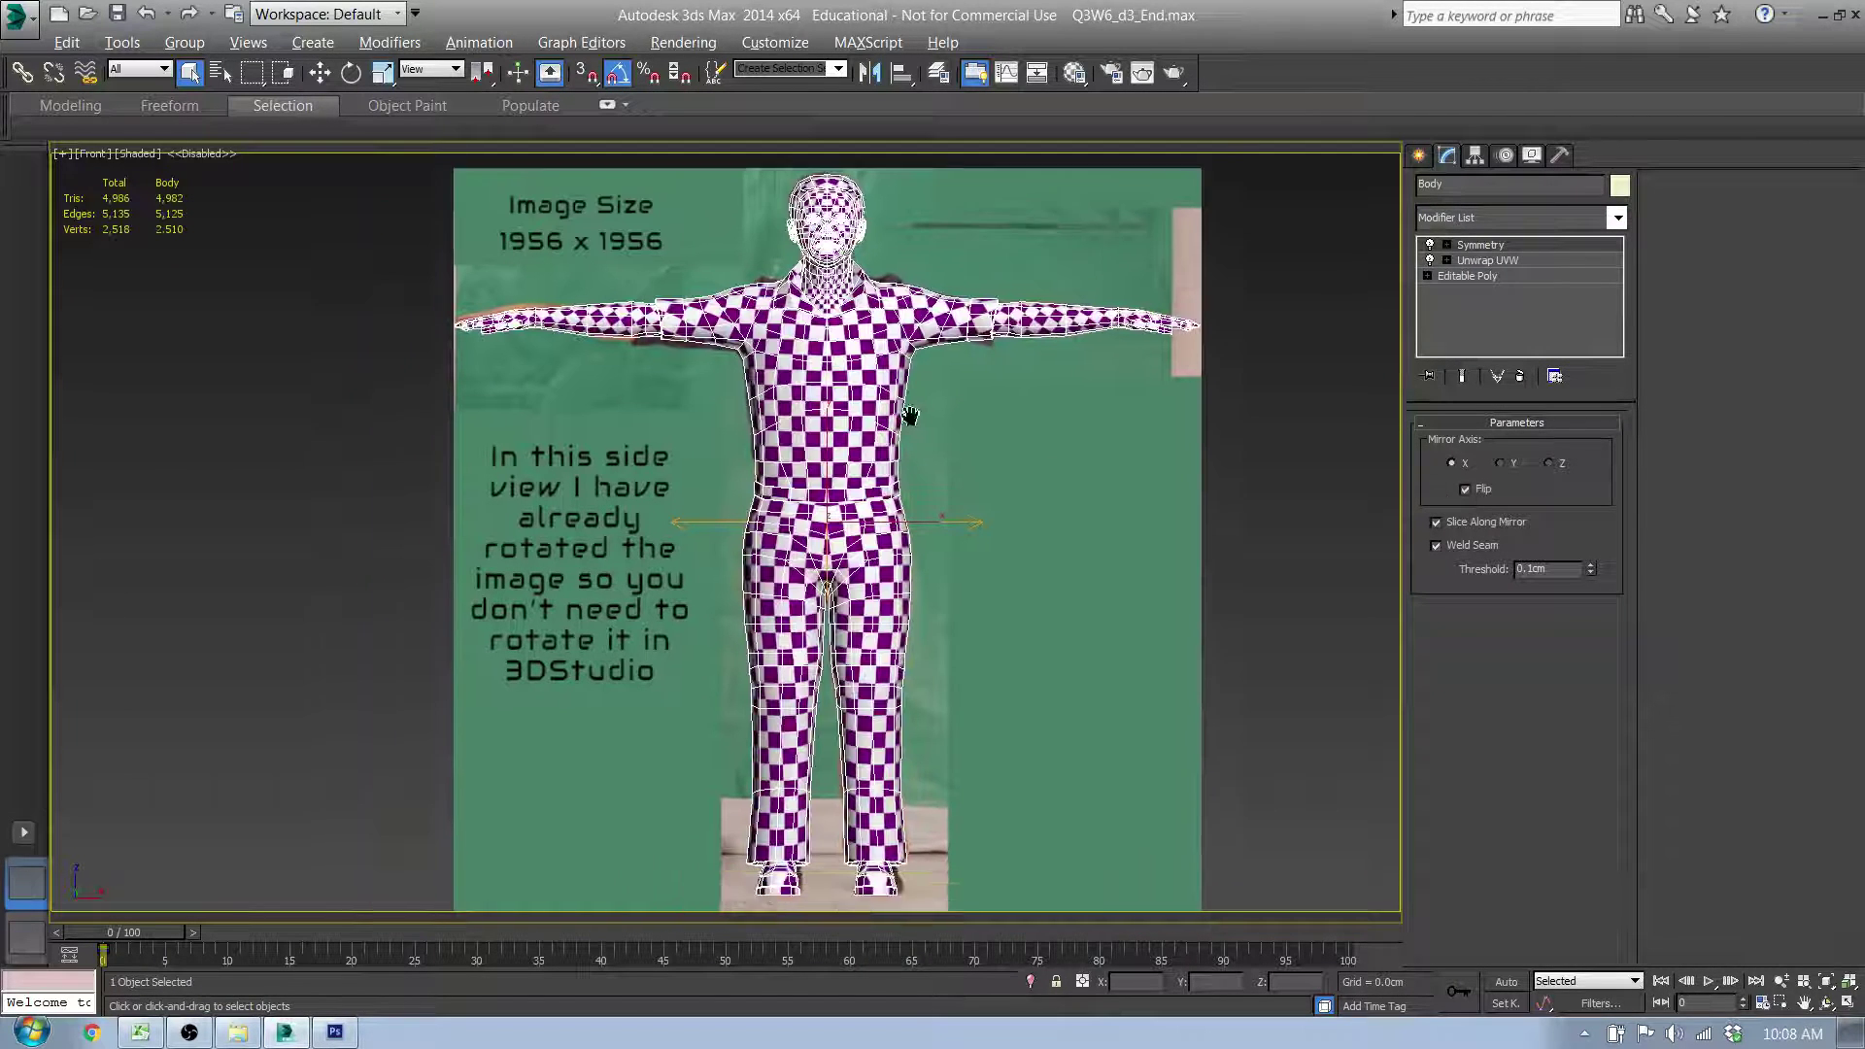
# Step: Deselect the mirrored Body model in the front view
pyautogui.scroll(4, 871, 449)
pyautogui.scroll(-5, 873, 449)
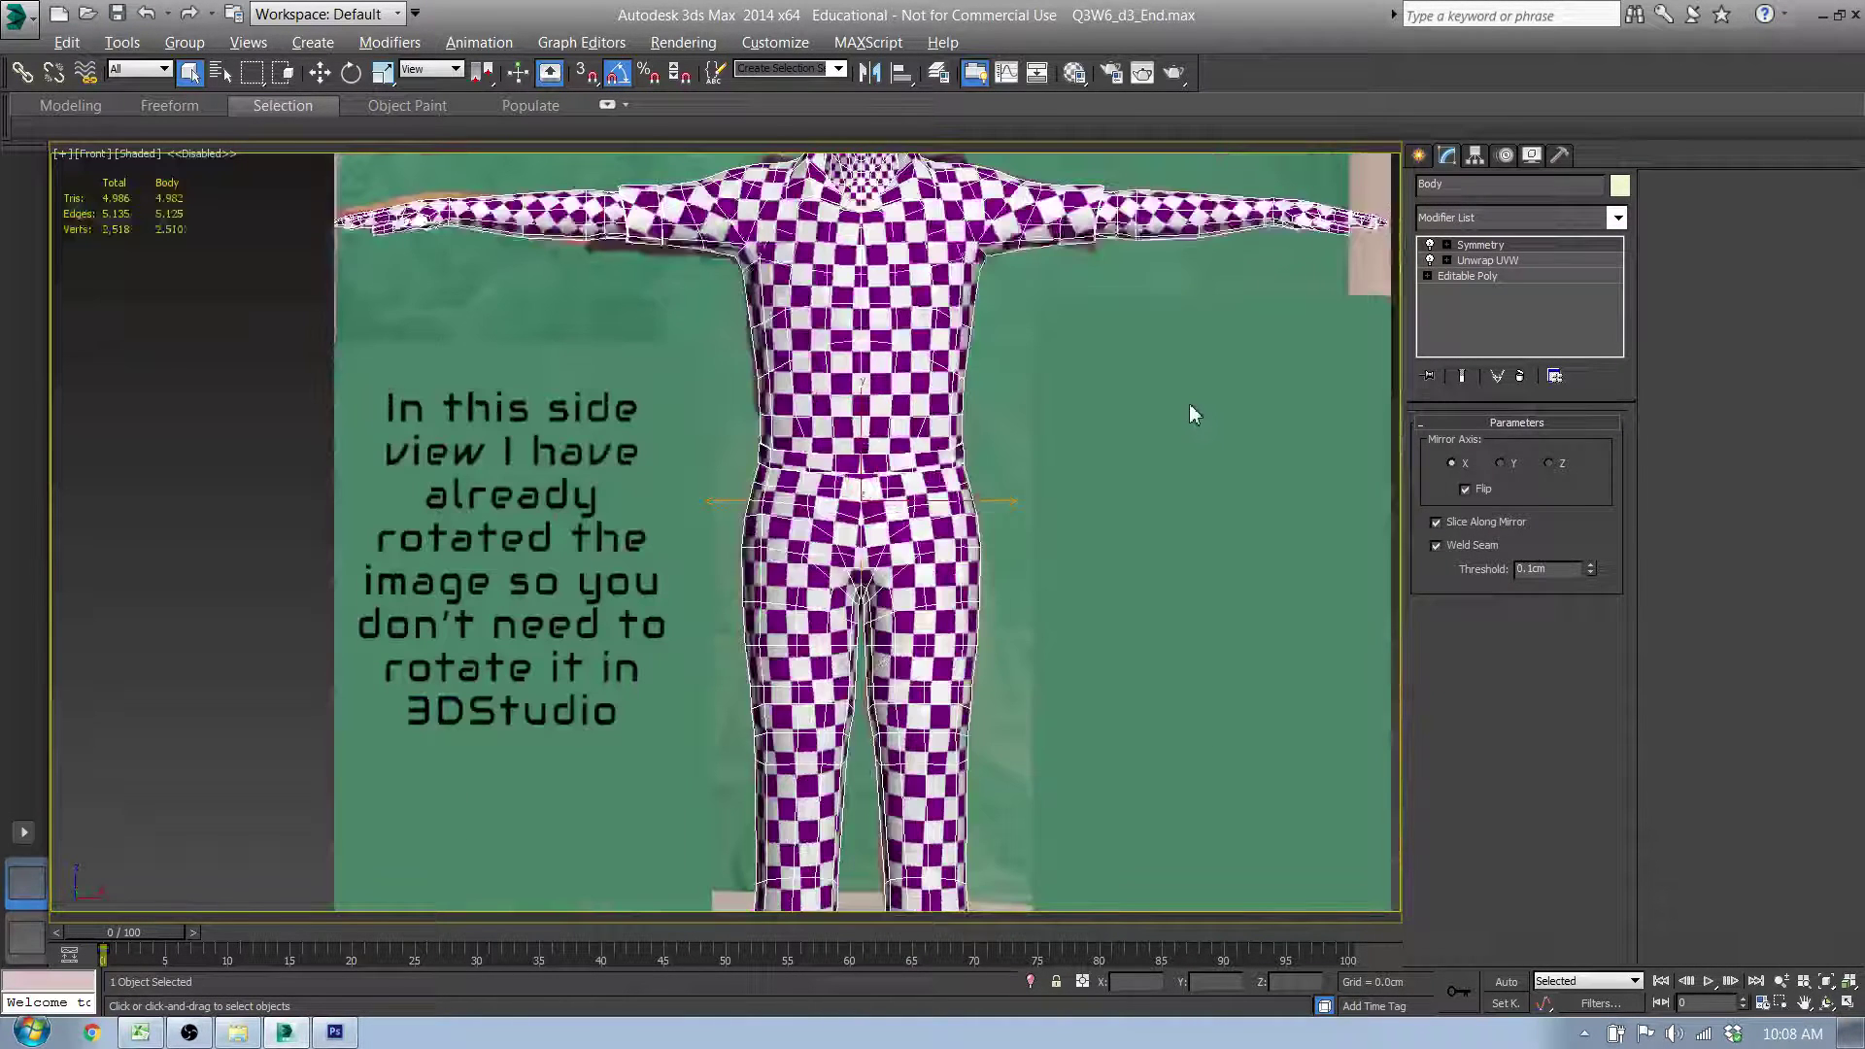
pyautogui.click(1189, 402)
pyautogui.moveTo(1191, 398); pyautogui.dragTo(982, 480)
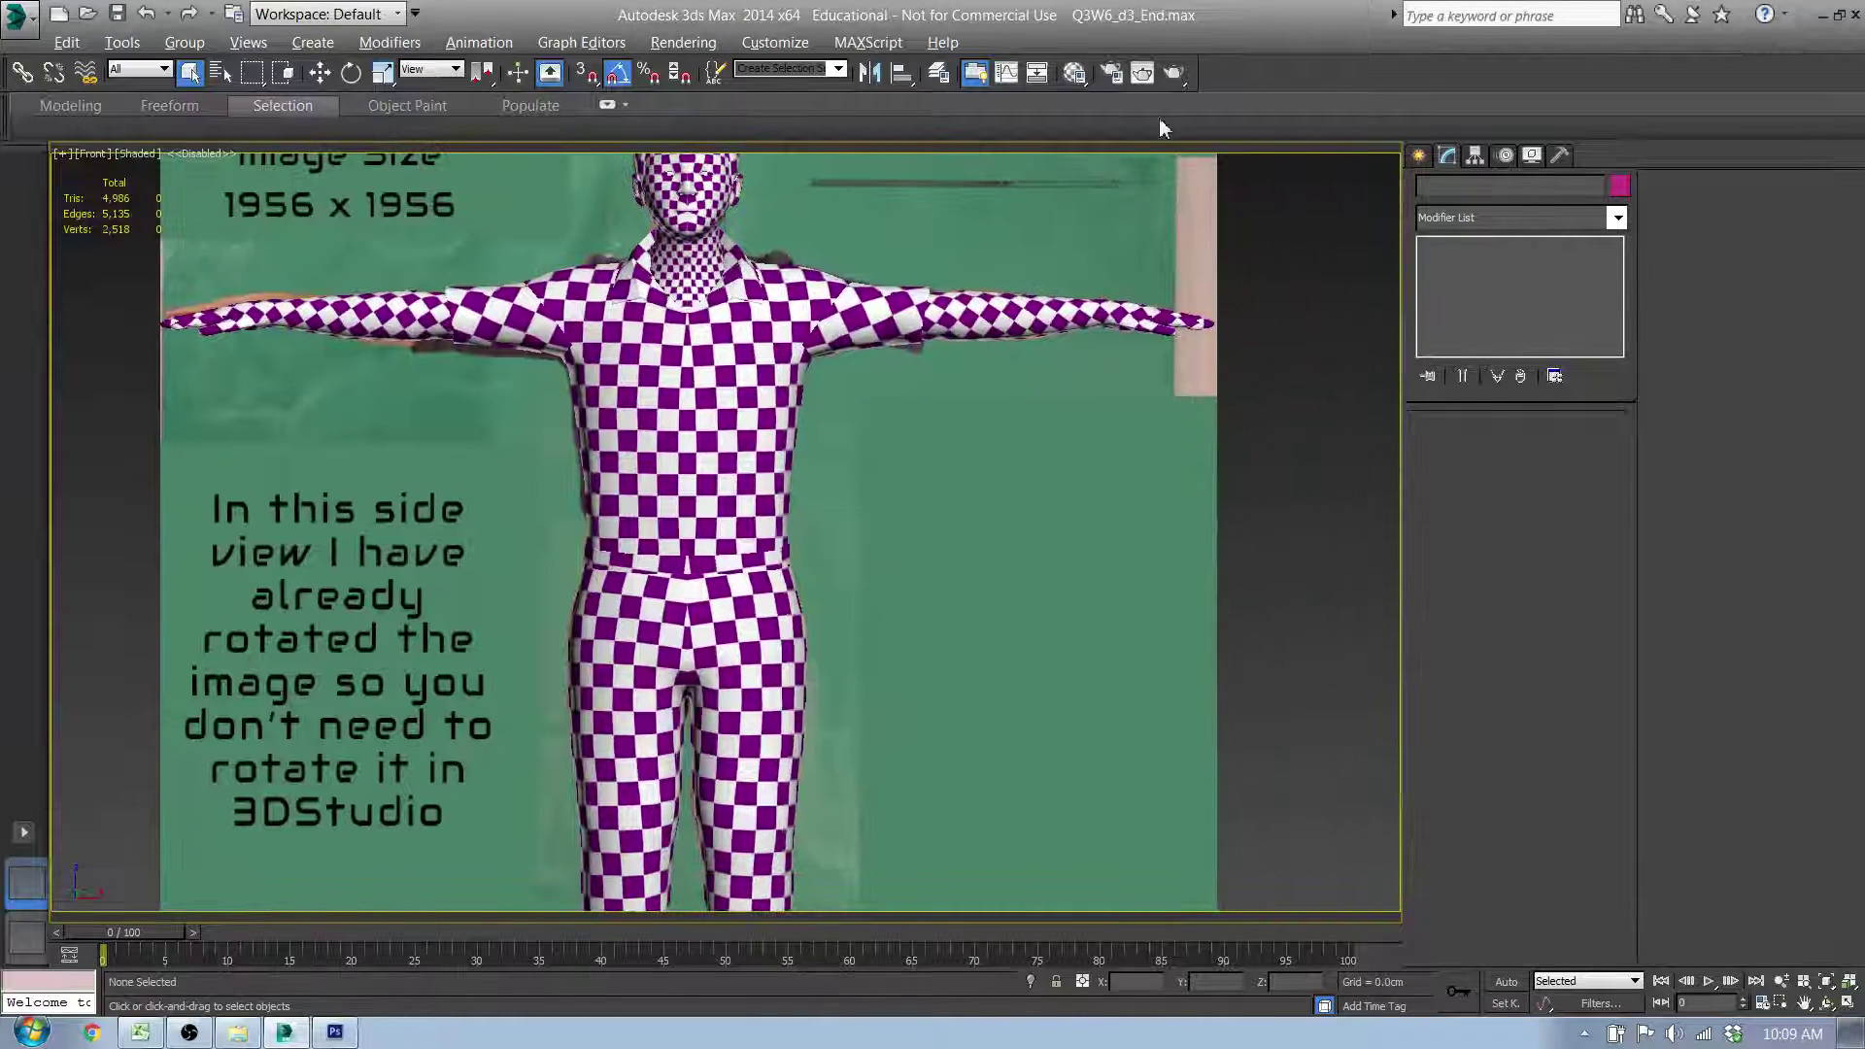
# Step: Add a Bitmap map to the diffuse color of an unused gray material in the Material Editor
pyautogui.press('m')
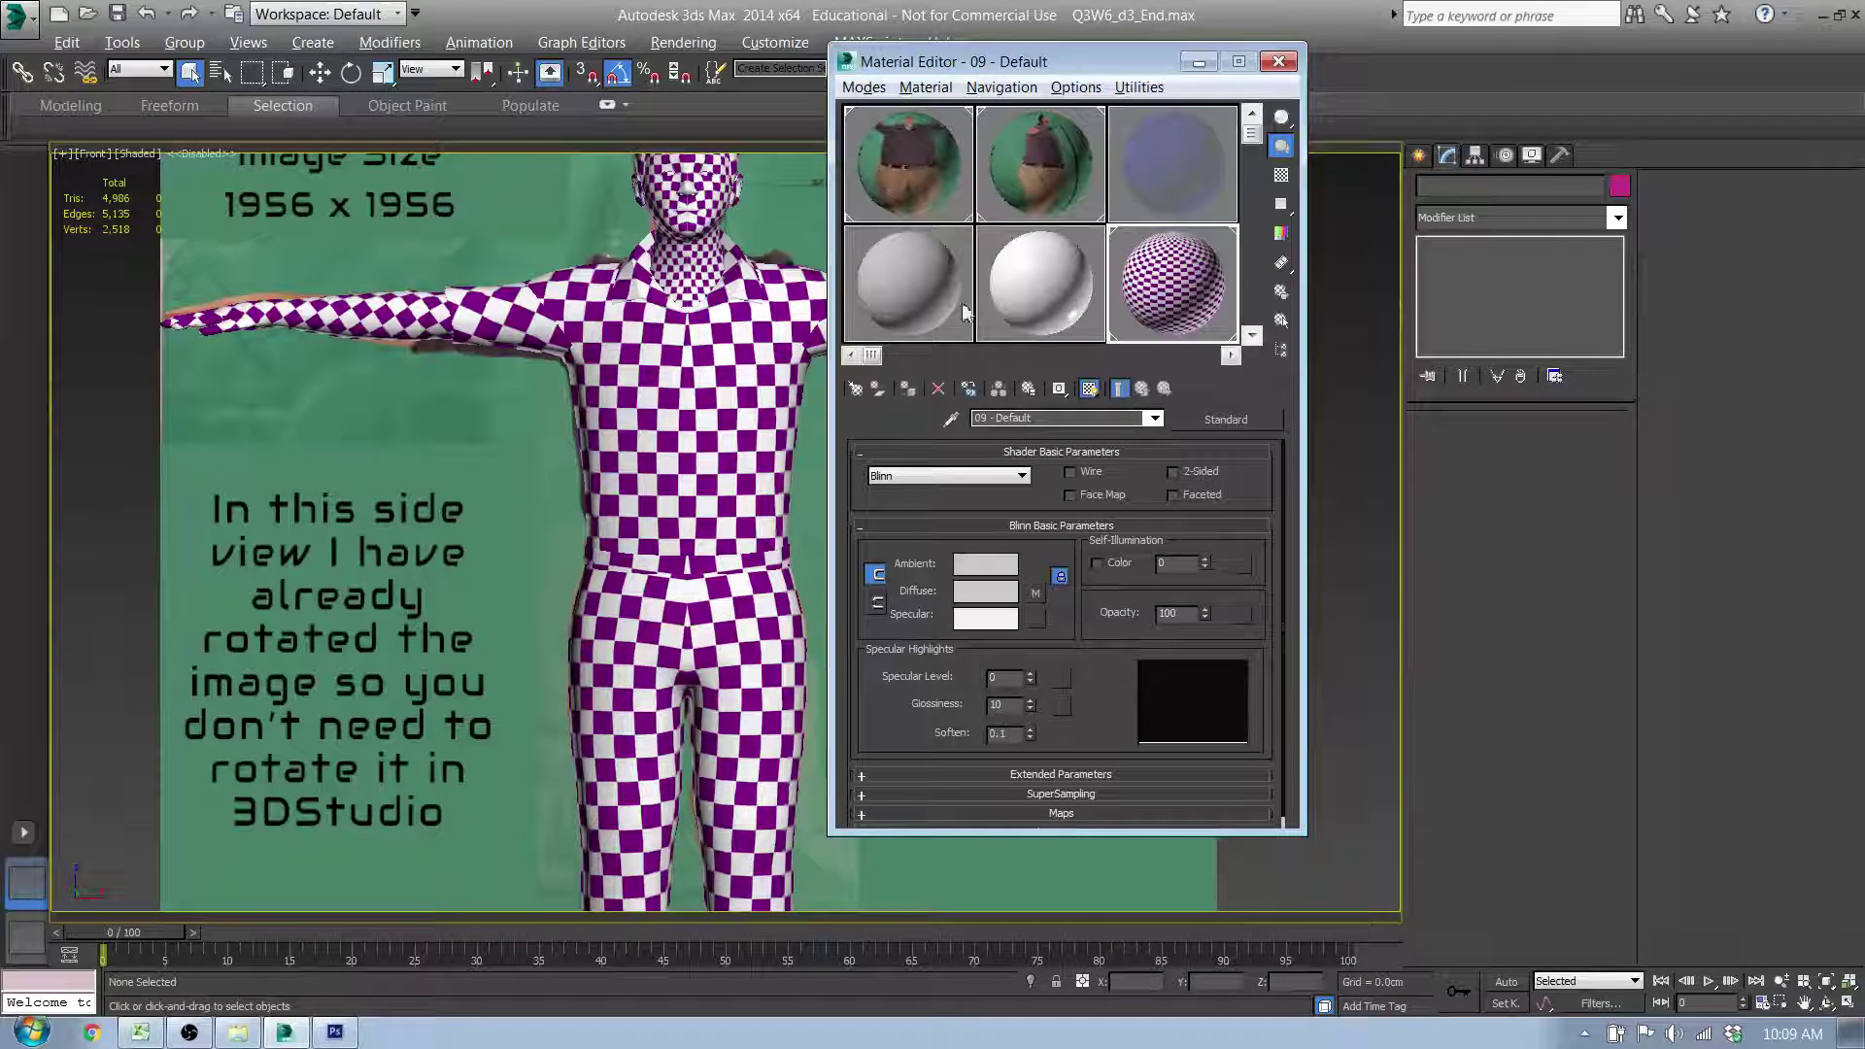
pyautogui.moveTo(1251, 133); pyautogui.dragTo(1256, 268)
pyautogui.click(903, 255)
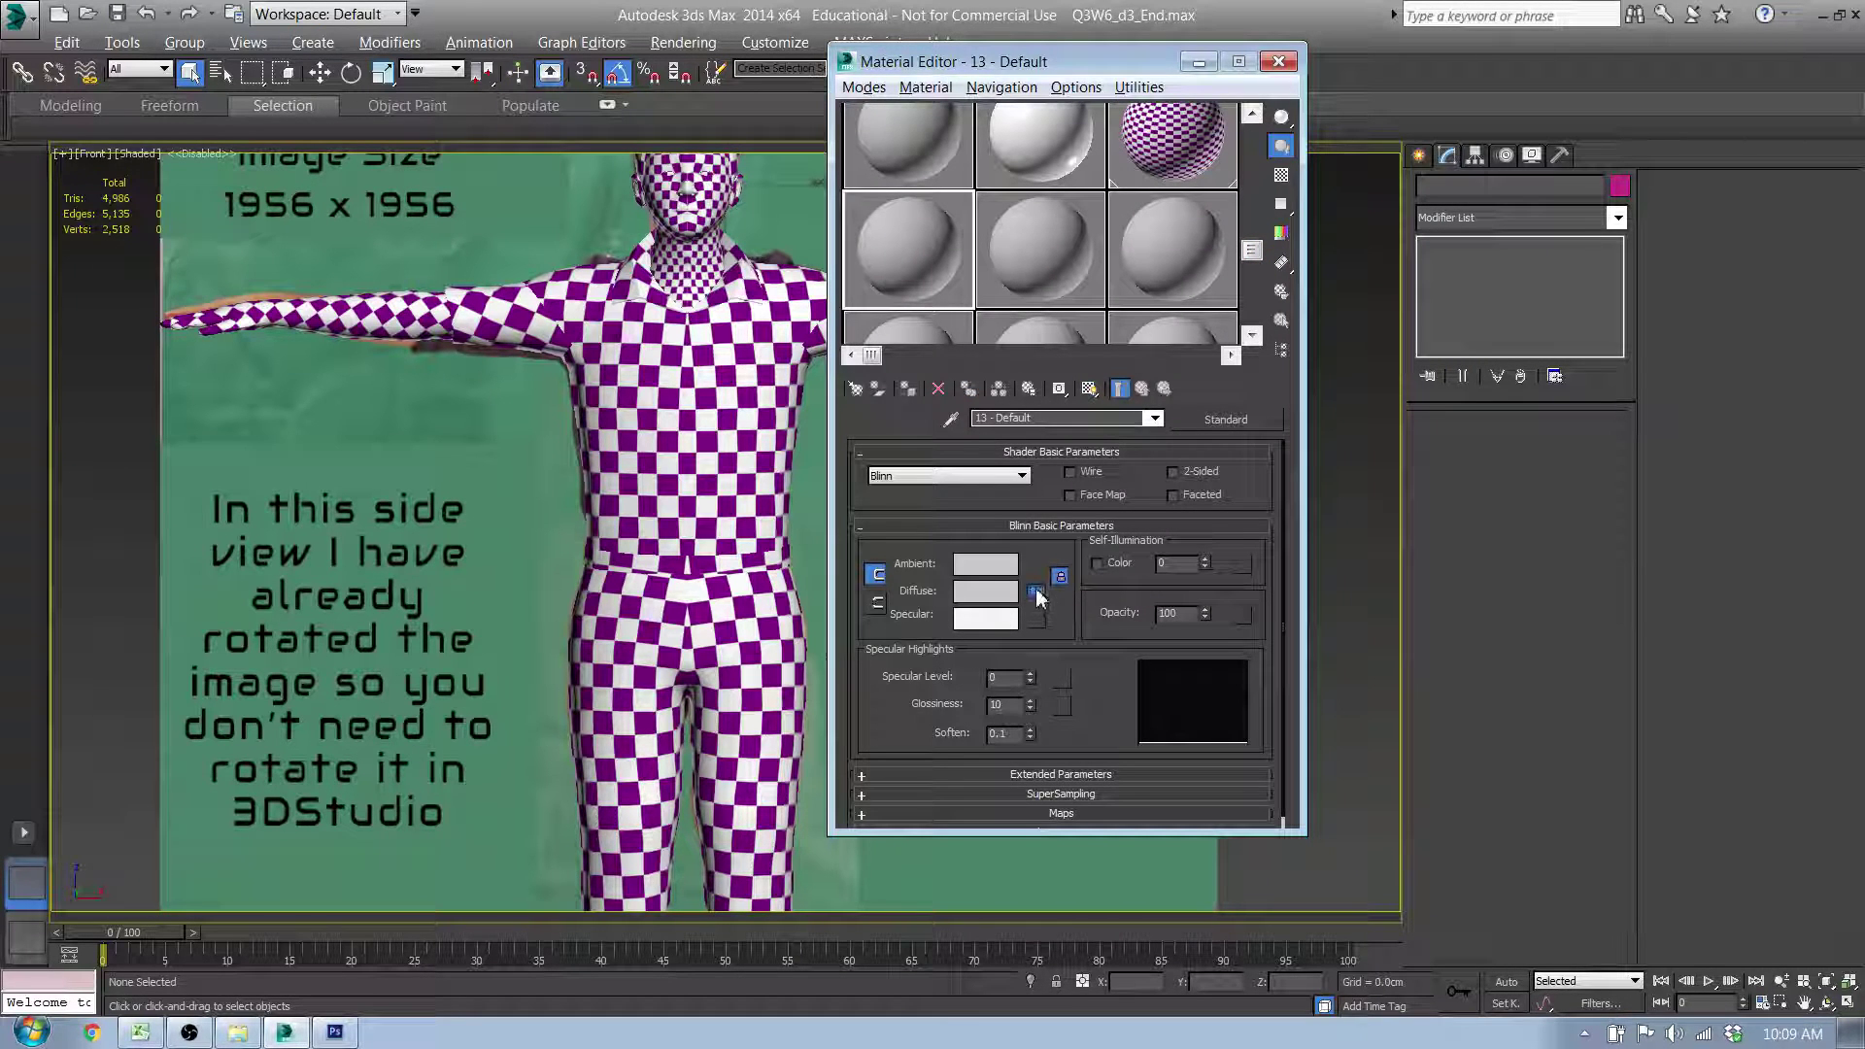
pyautogui.click(1035, 592)
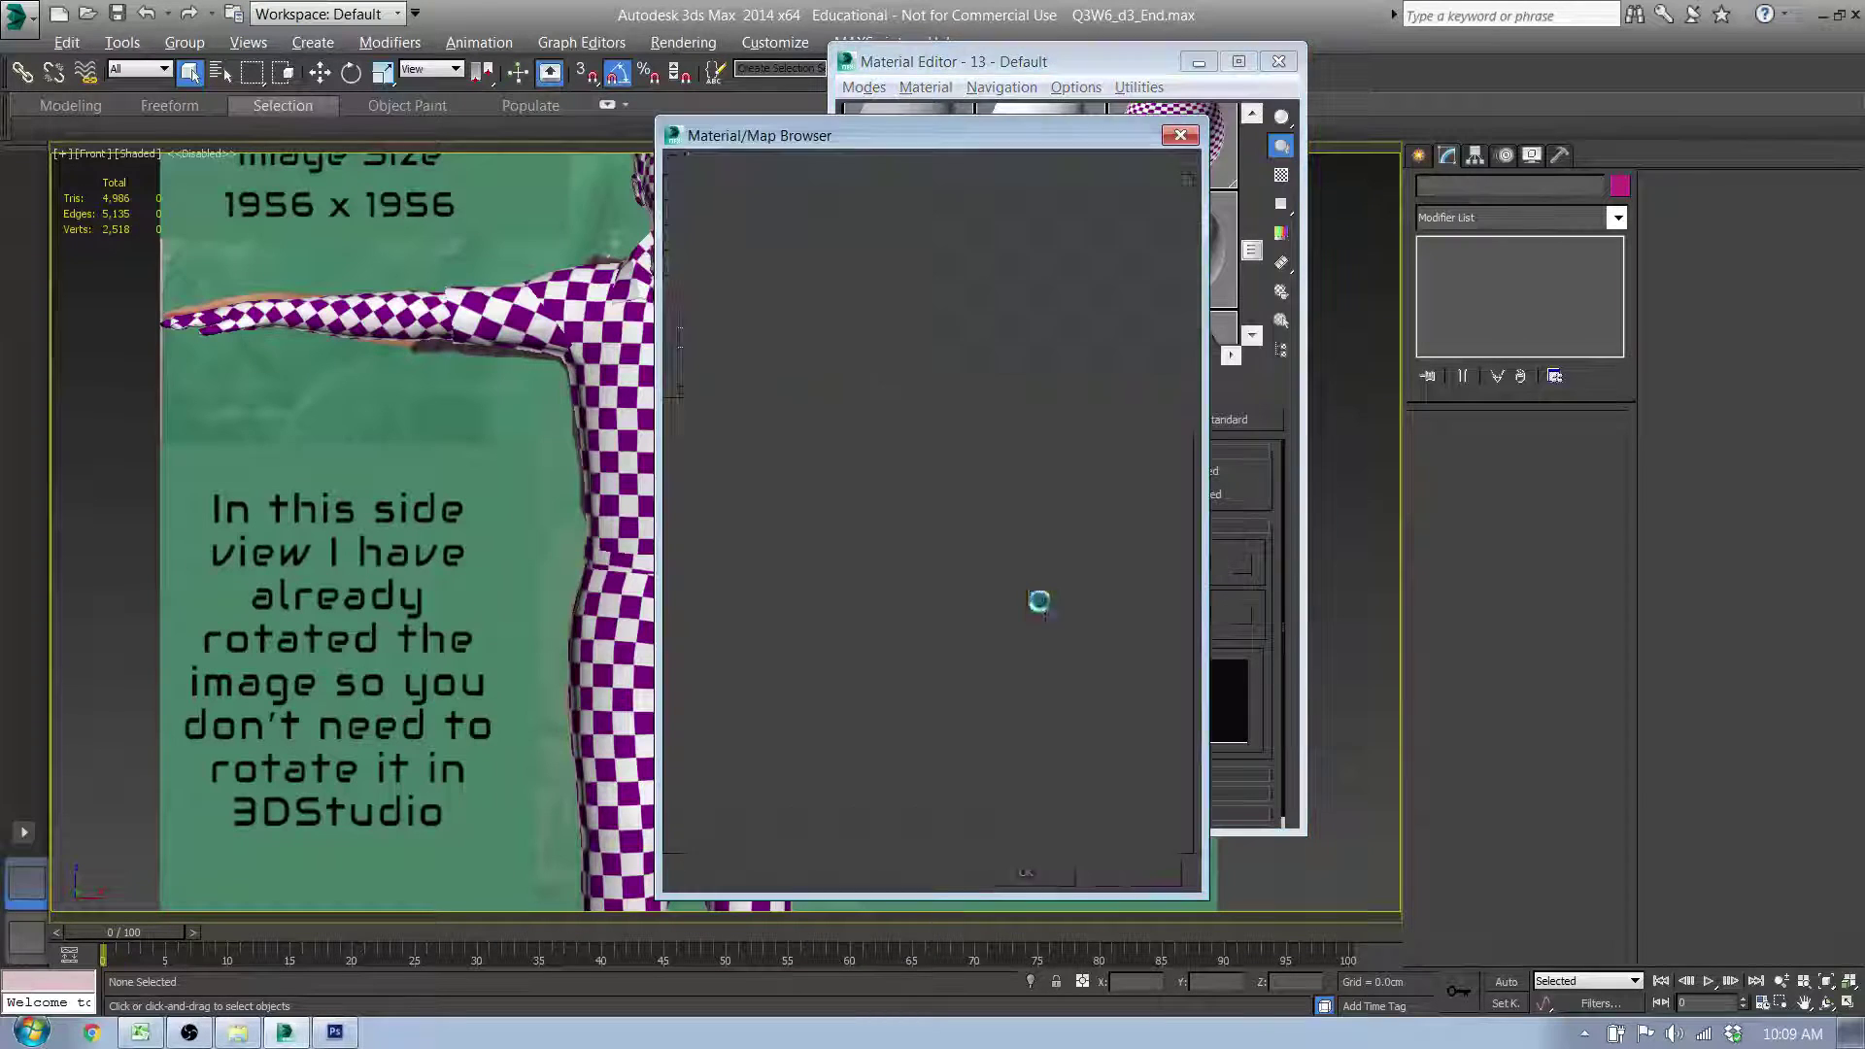
pyautogui.click(713, 242)
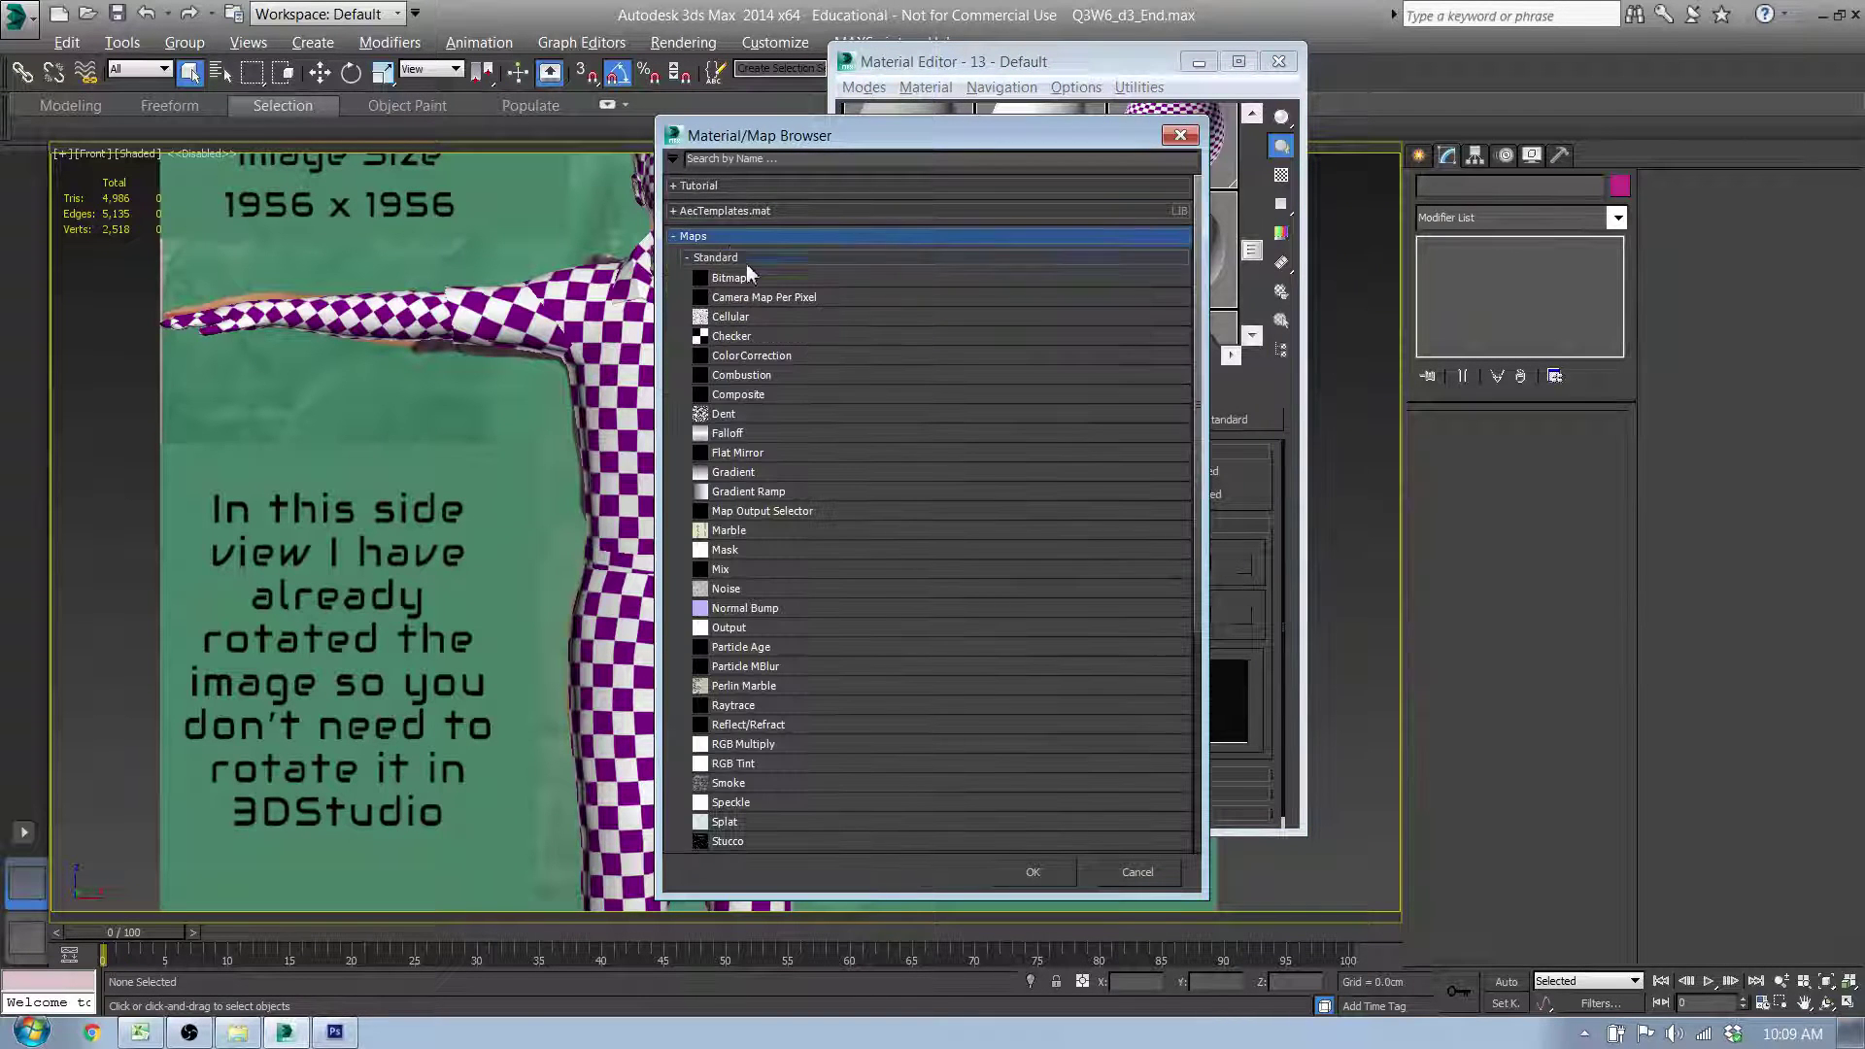
pyautogui.doubleClick(741, 282)
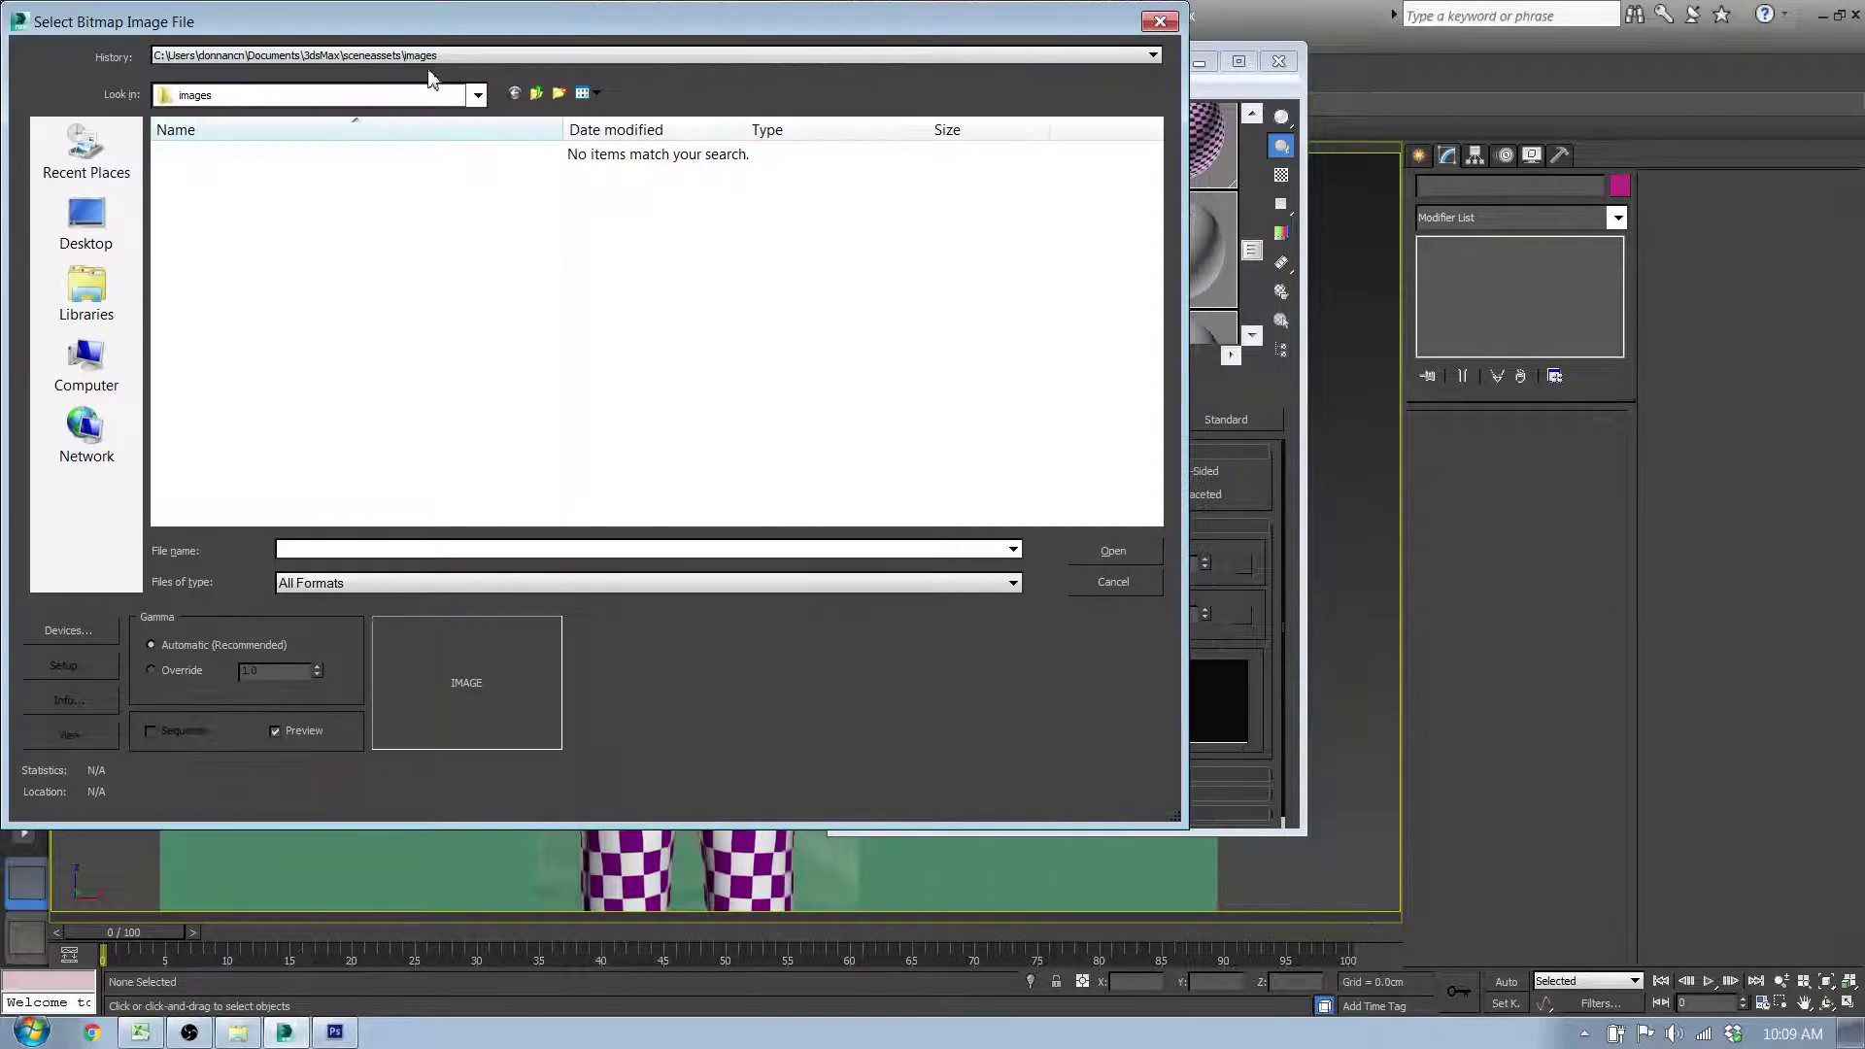
# Step: Load SelfPort_DM.png from the Desktop as the material's diffuse bitmap
pyautogui.click(536, 92)
pyautogui.click(536, 92)
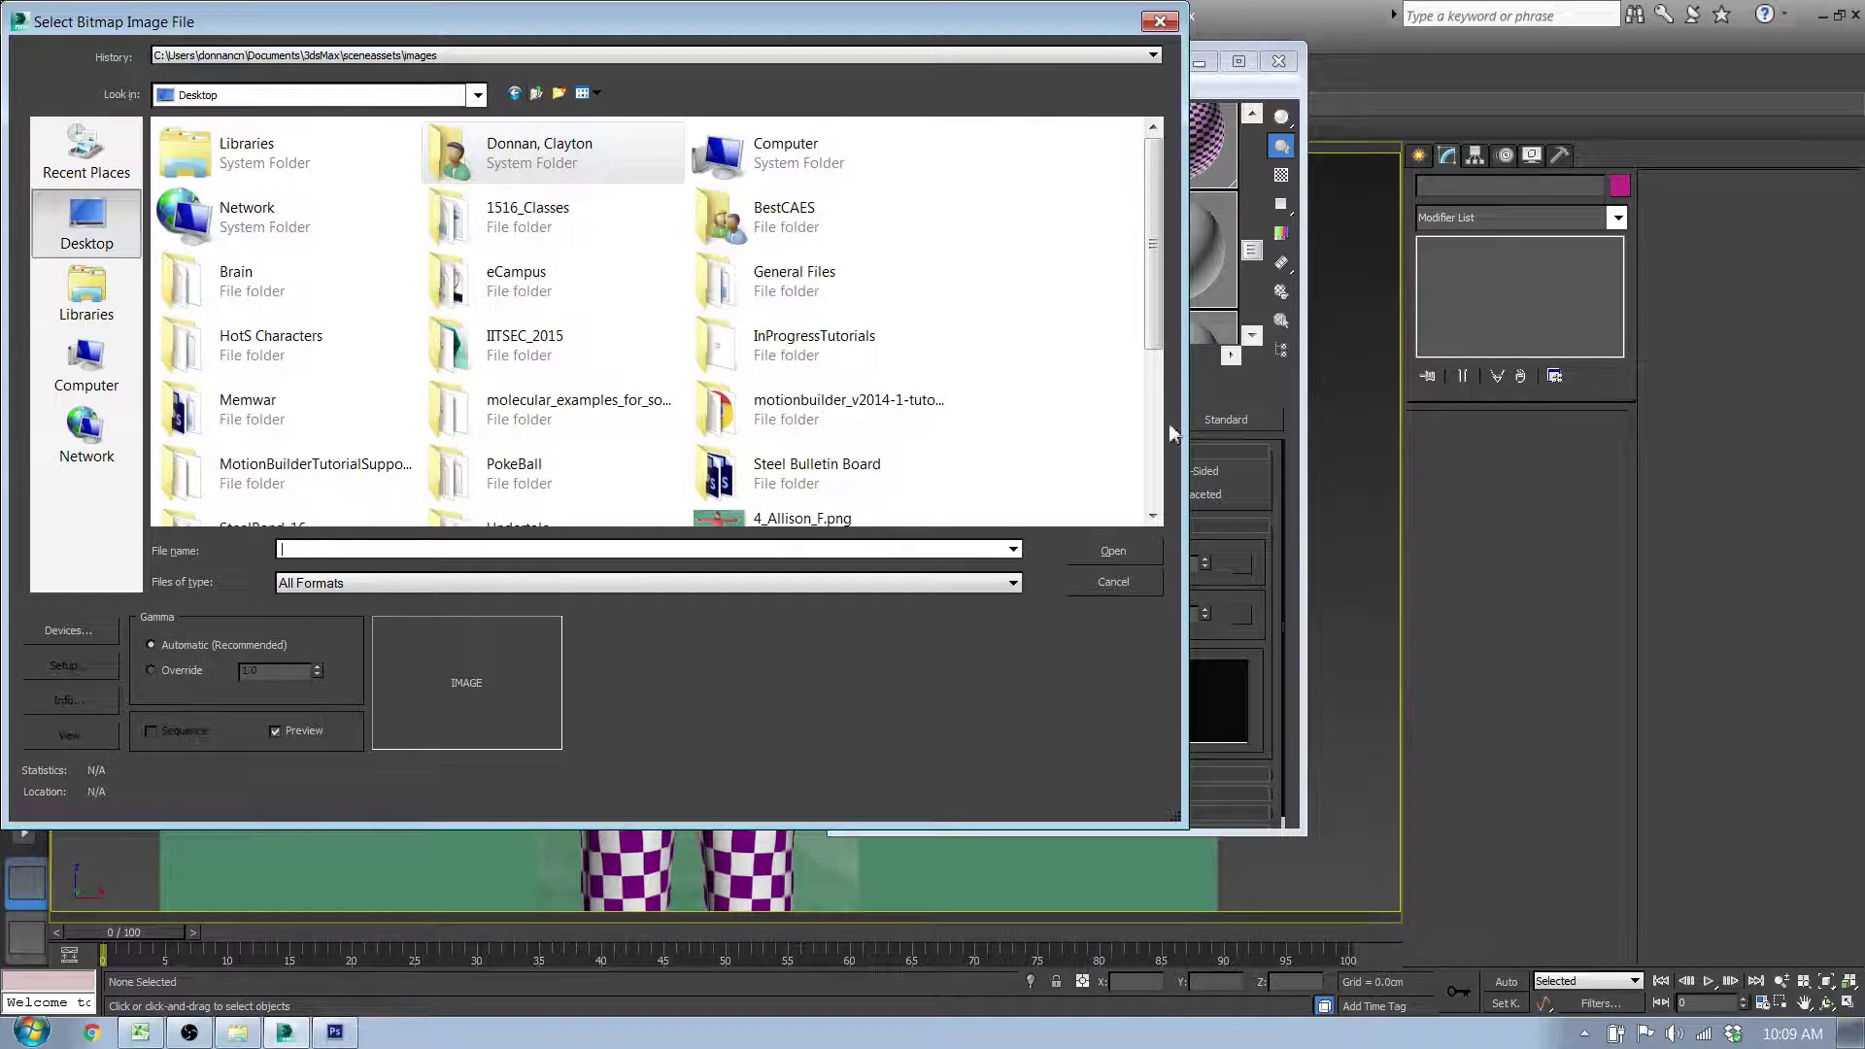
pyautogui.moveTo(1154, 309); pyautogui.dragTo(1158, 466)
pyautogui.click(816, 427)
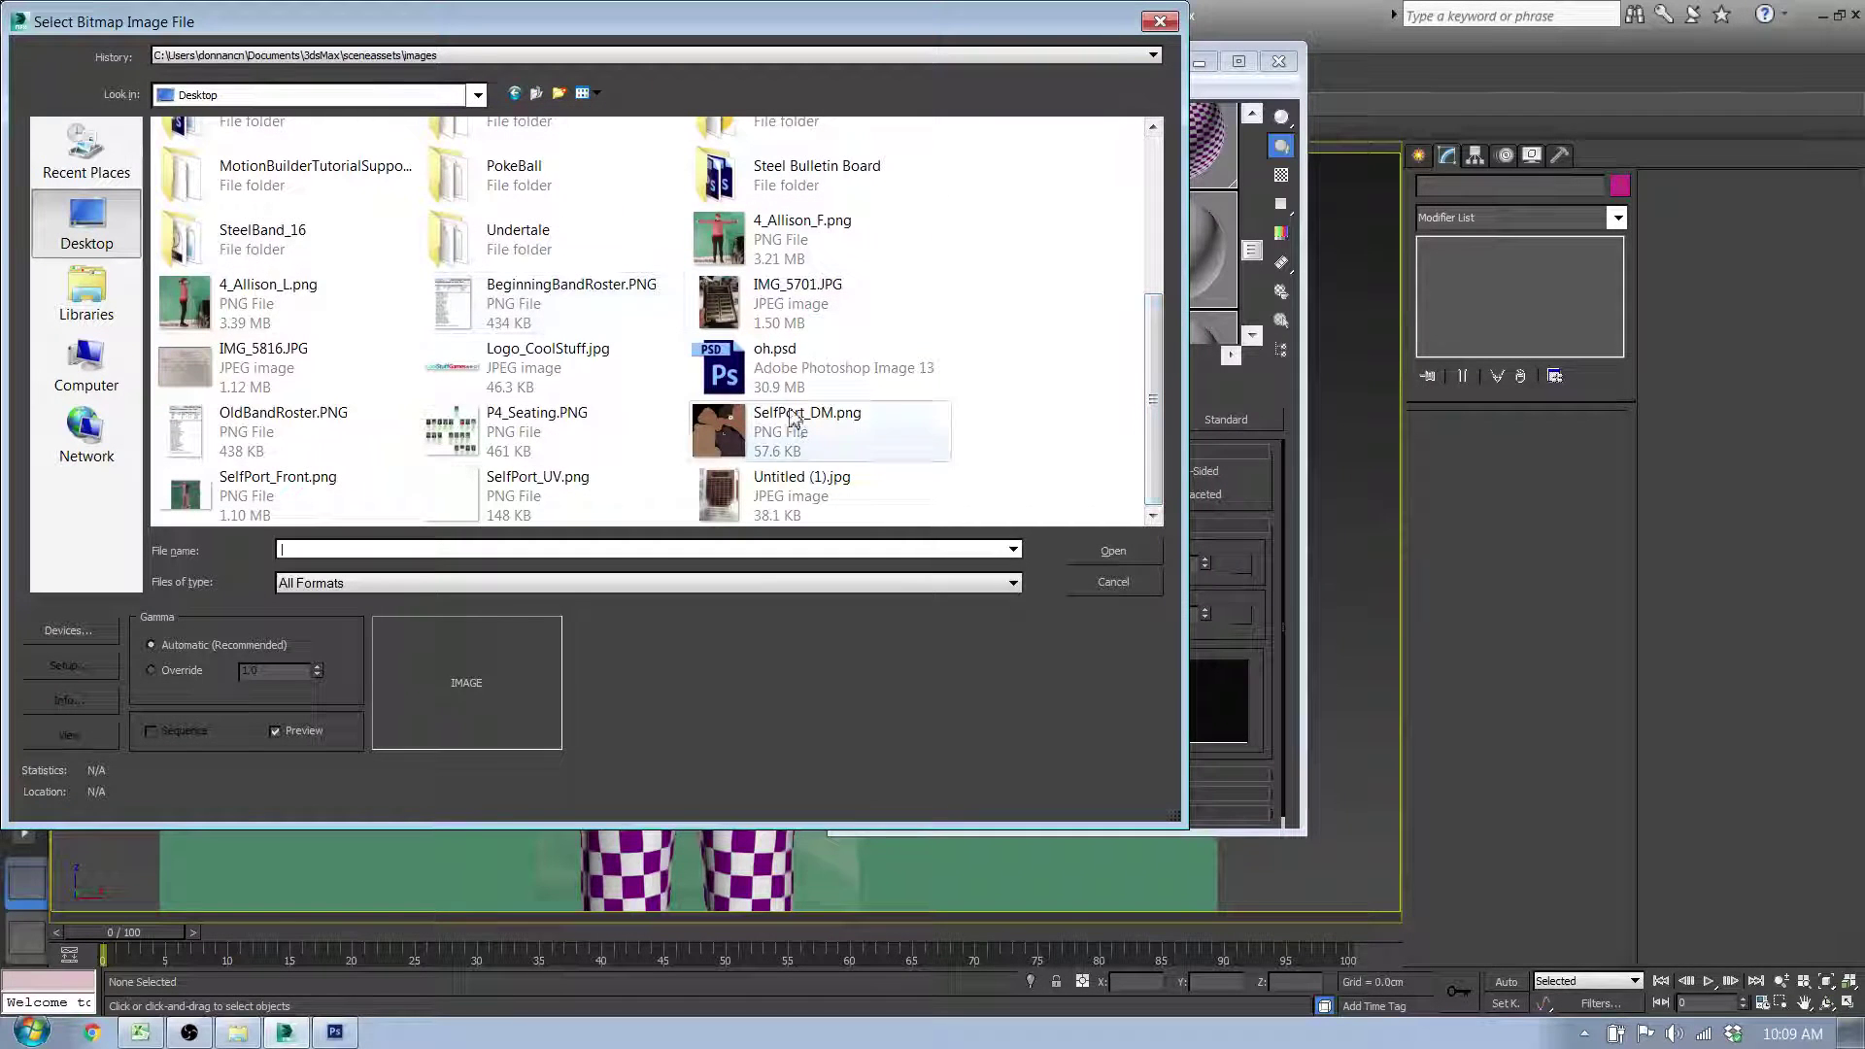
pyautogui.click(1113, 551)
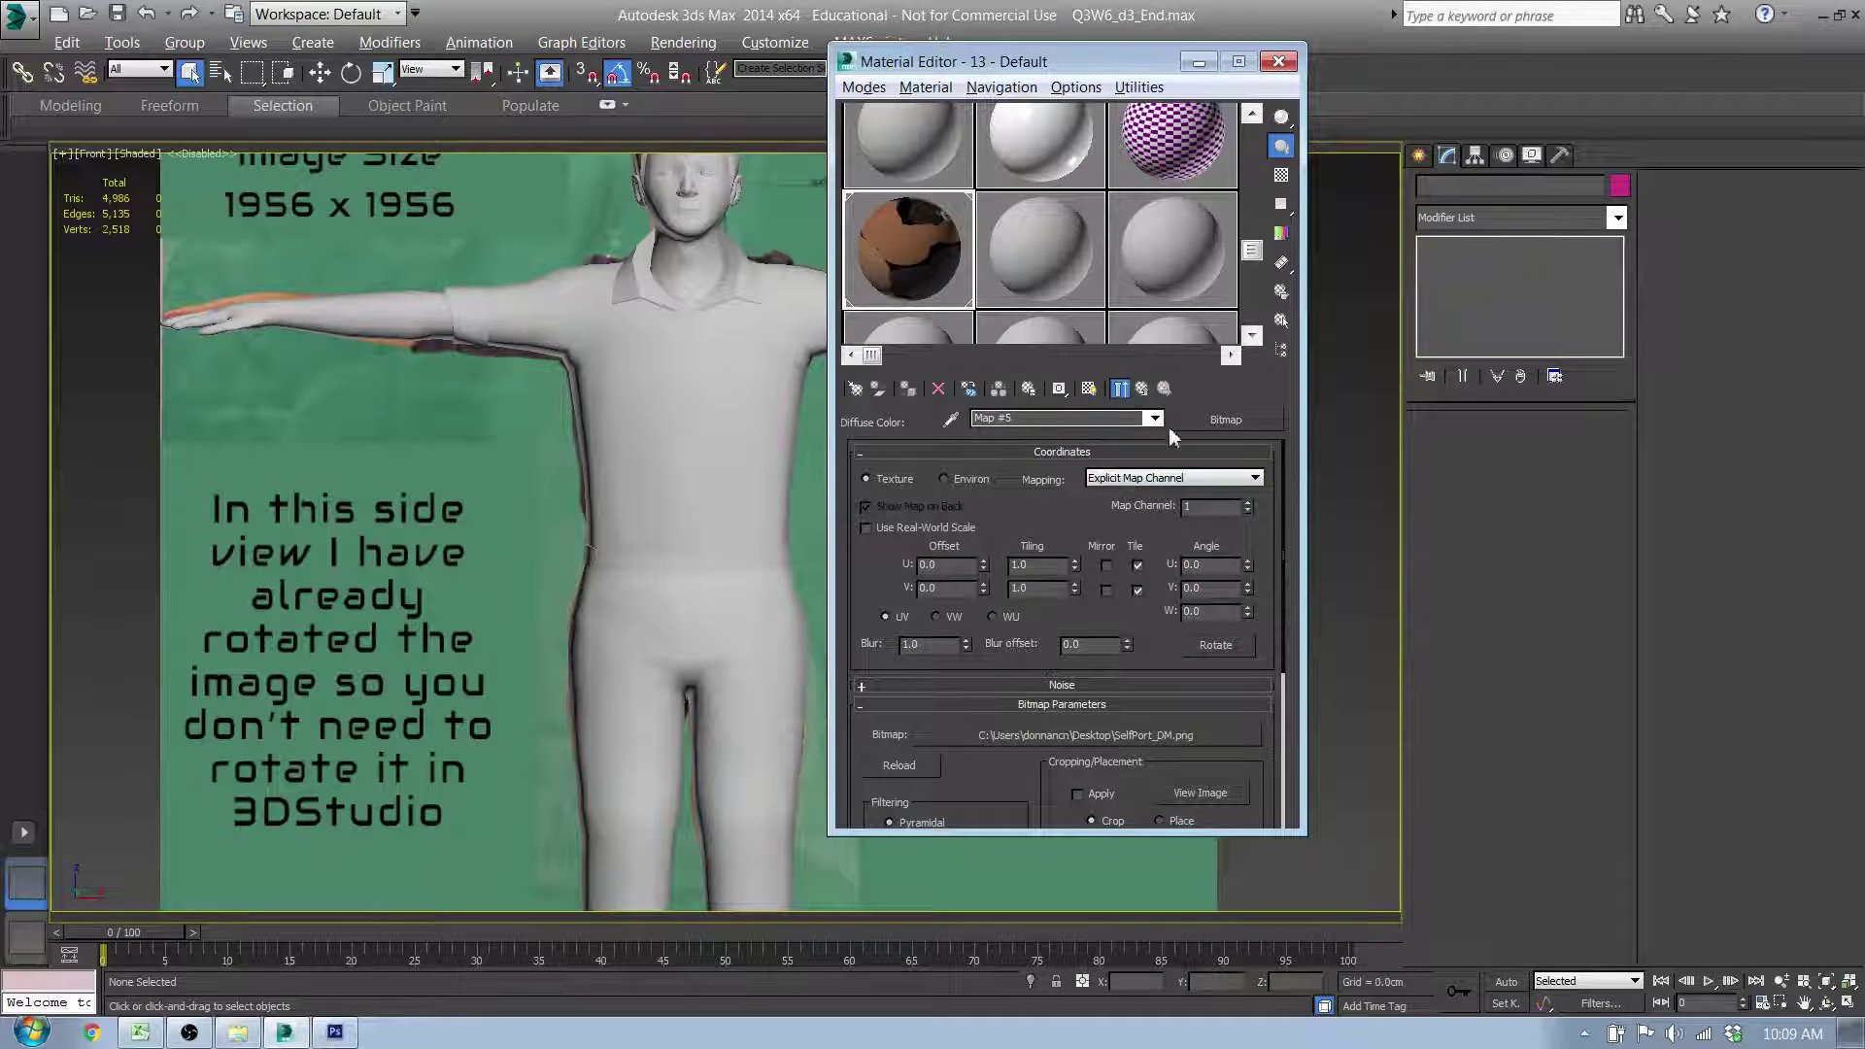
# Step: Show the SelfPort_DM.png texture on the Body in the viewport and close the Material Editor
pyautogui.click(1142, 388)
pyautogui.click(1089, 389)
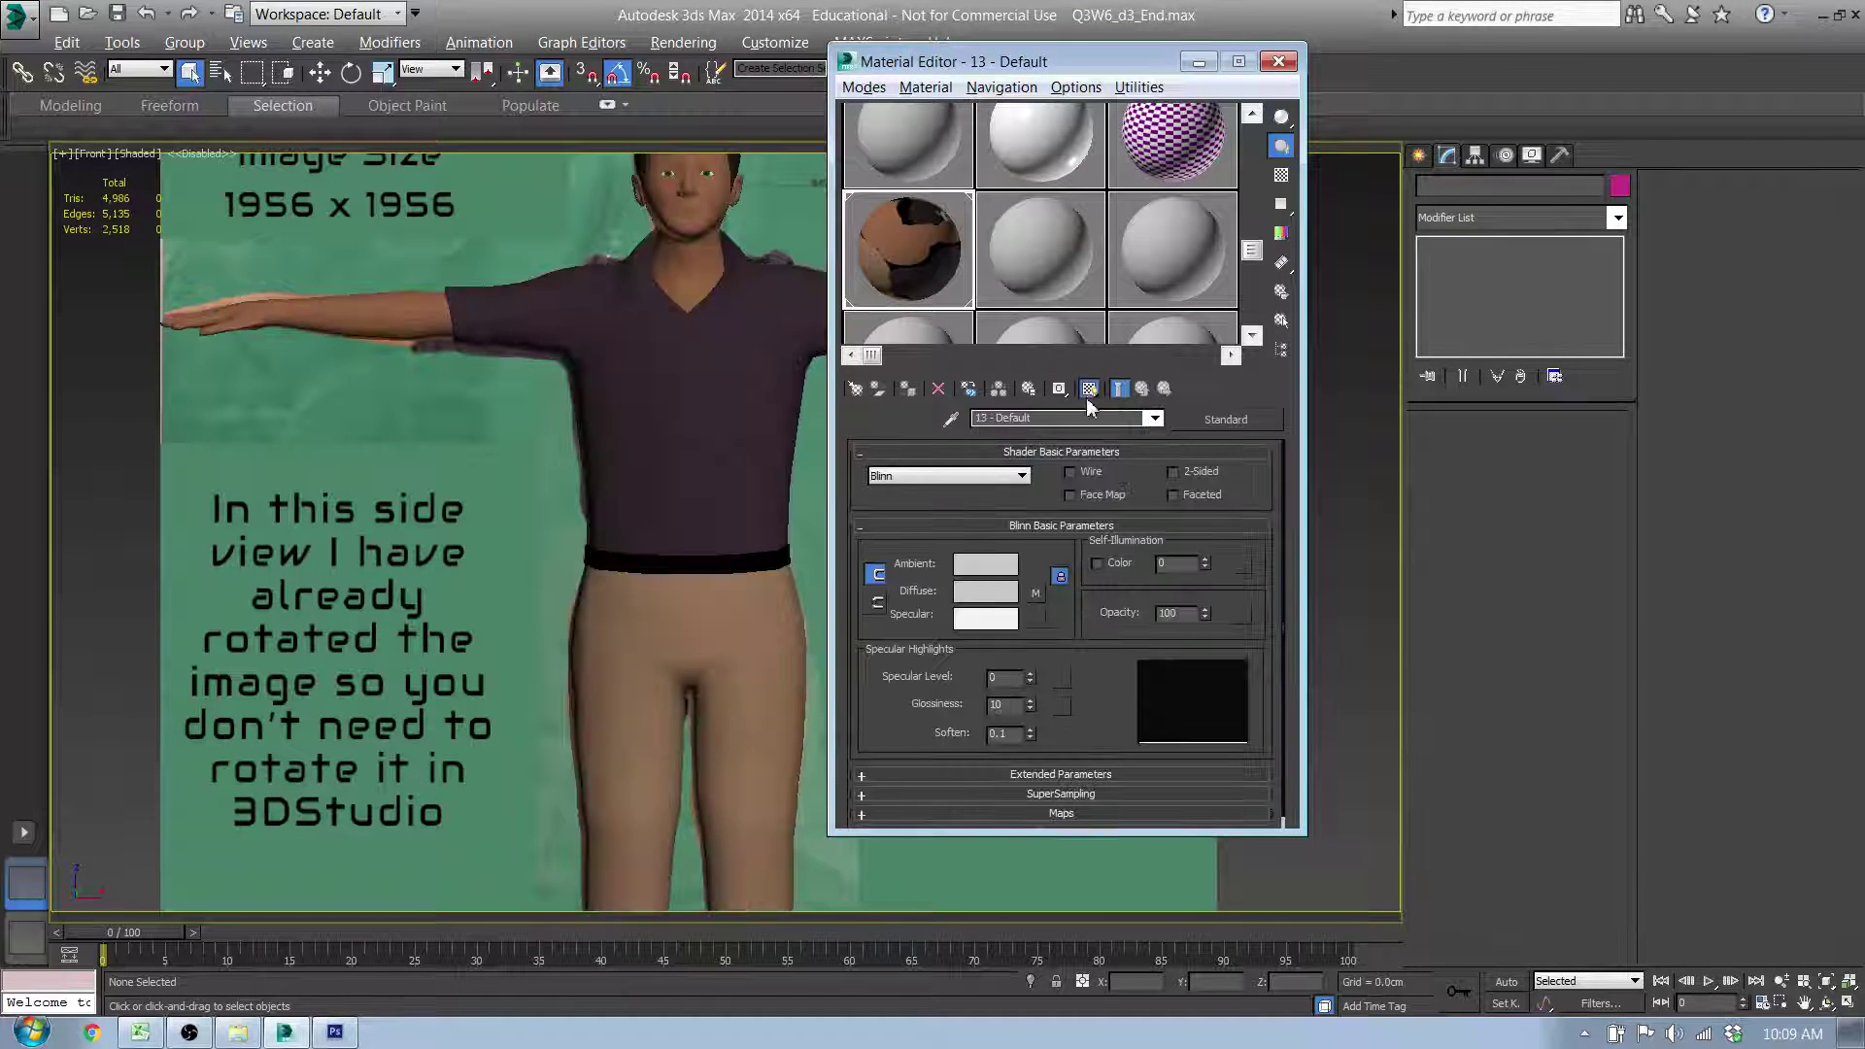
pyautogui.scroll(8, 651, 344)
pyautogui.scroll(2, 643, 335)
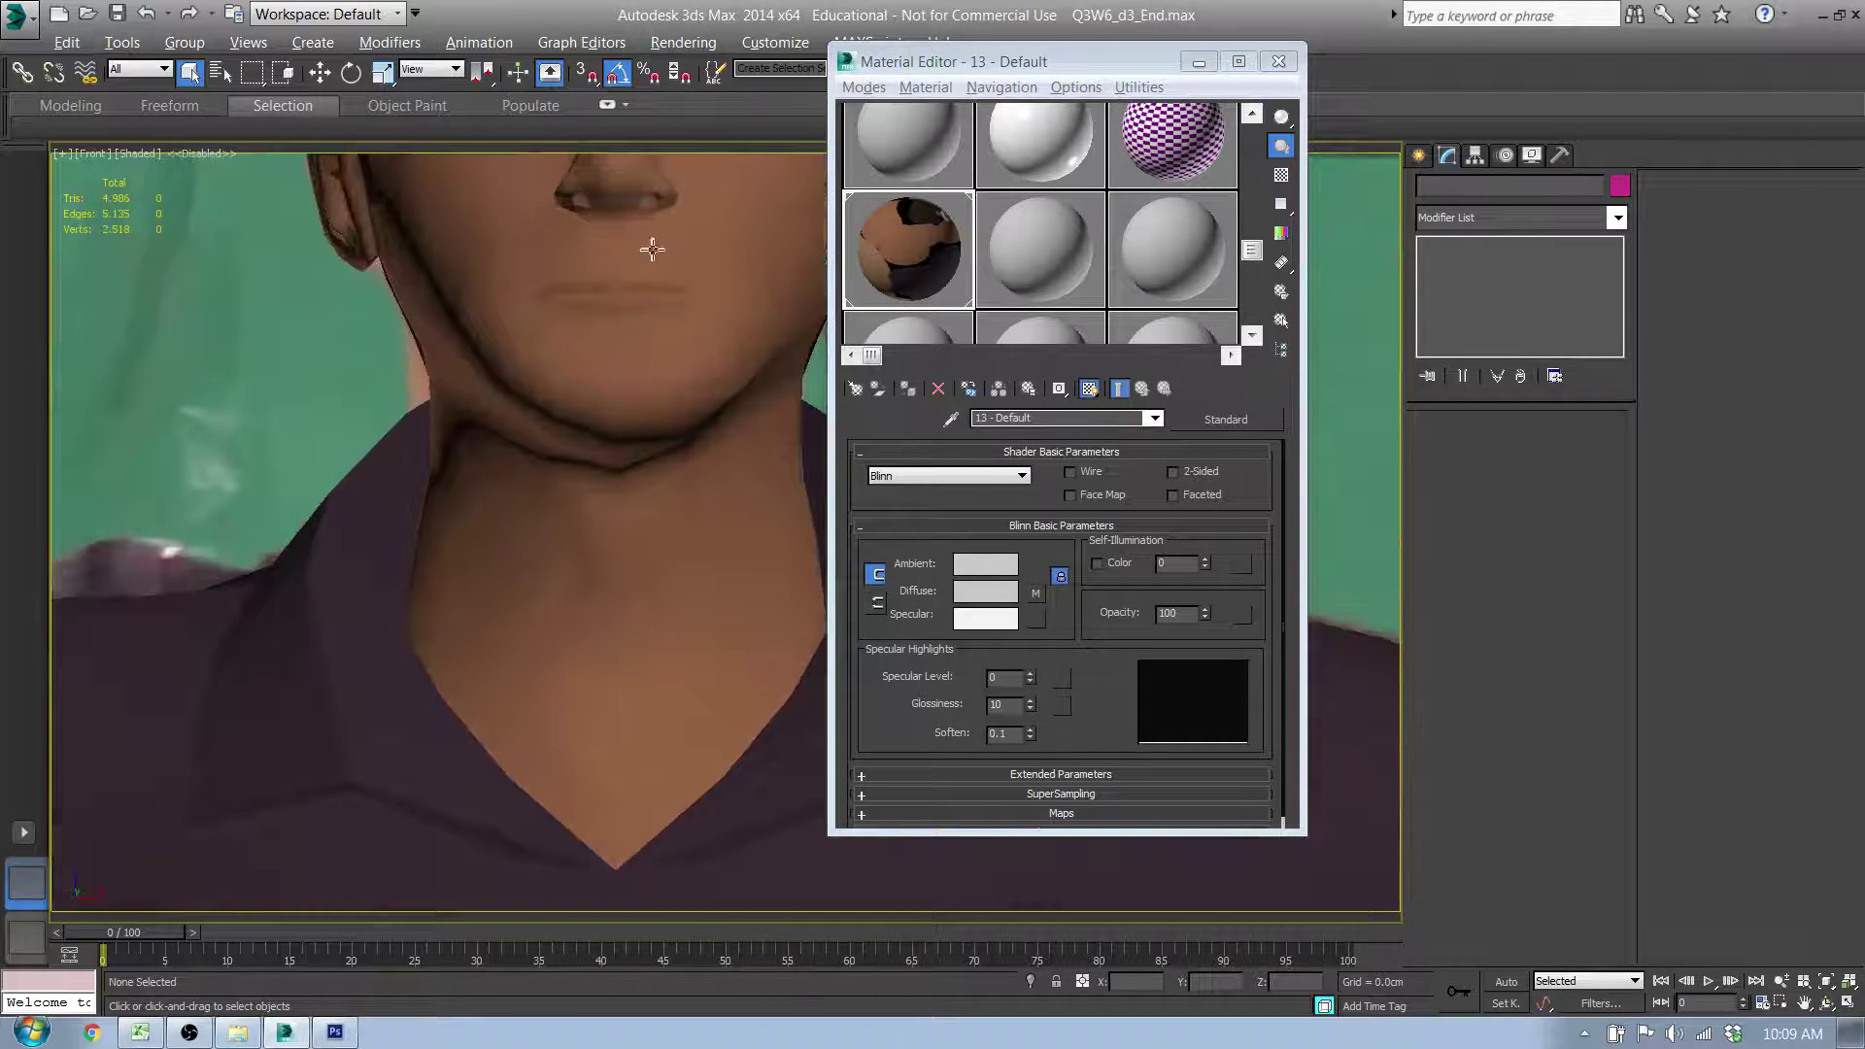
pyautogui.scroll(-2, 631, 257)
pyautogui.moveTo(617, 263); pyautogui.dragTo(696, 429)
pyautogui.scroll(2, 696, 429)
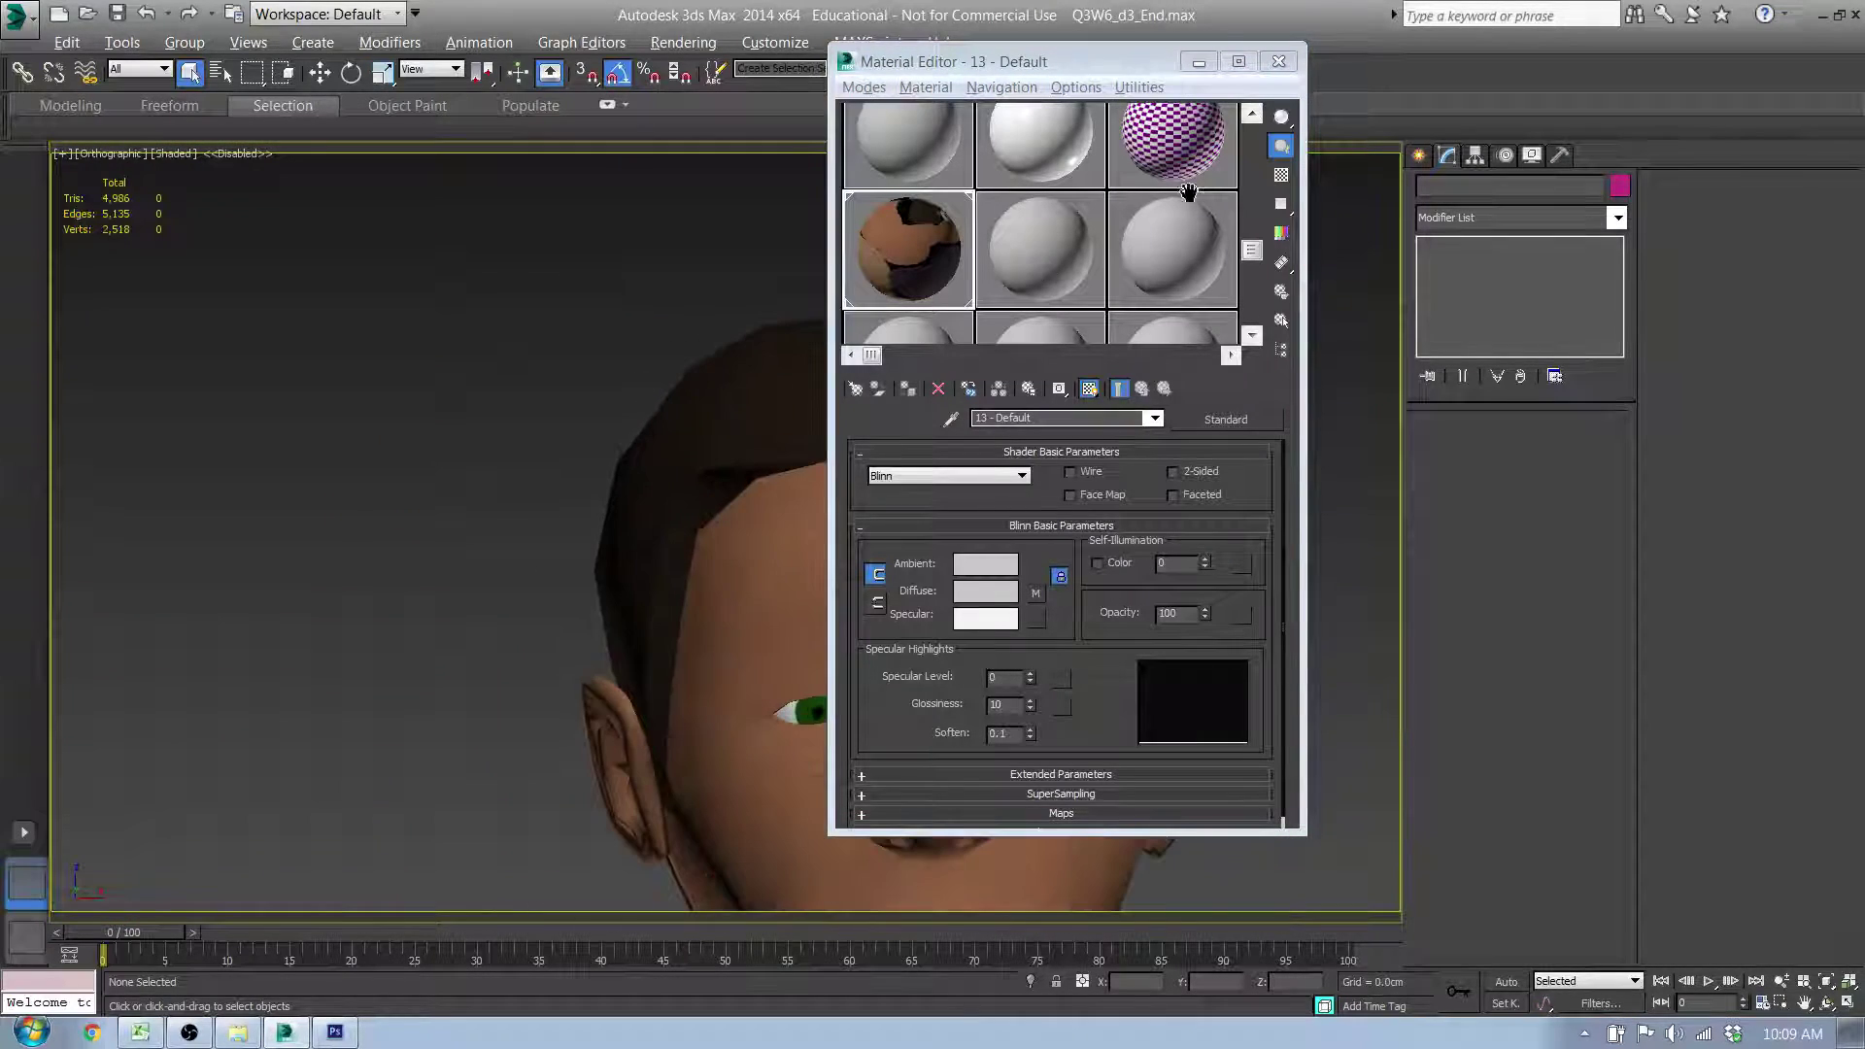
pyautogui.click(1278, 61)
# Step: Examine the textured Body from several angles, both with its wireframe and deselected
pyautogui.scroll(-5, 770, 437)
pyautogui.click(738, 512)
pyautogui.moveTo(737, 509); pyautogui.dragTo(815, 579)
pyautogui.scroll(-4, 816, 580)
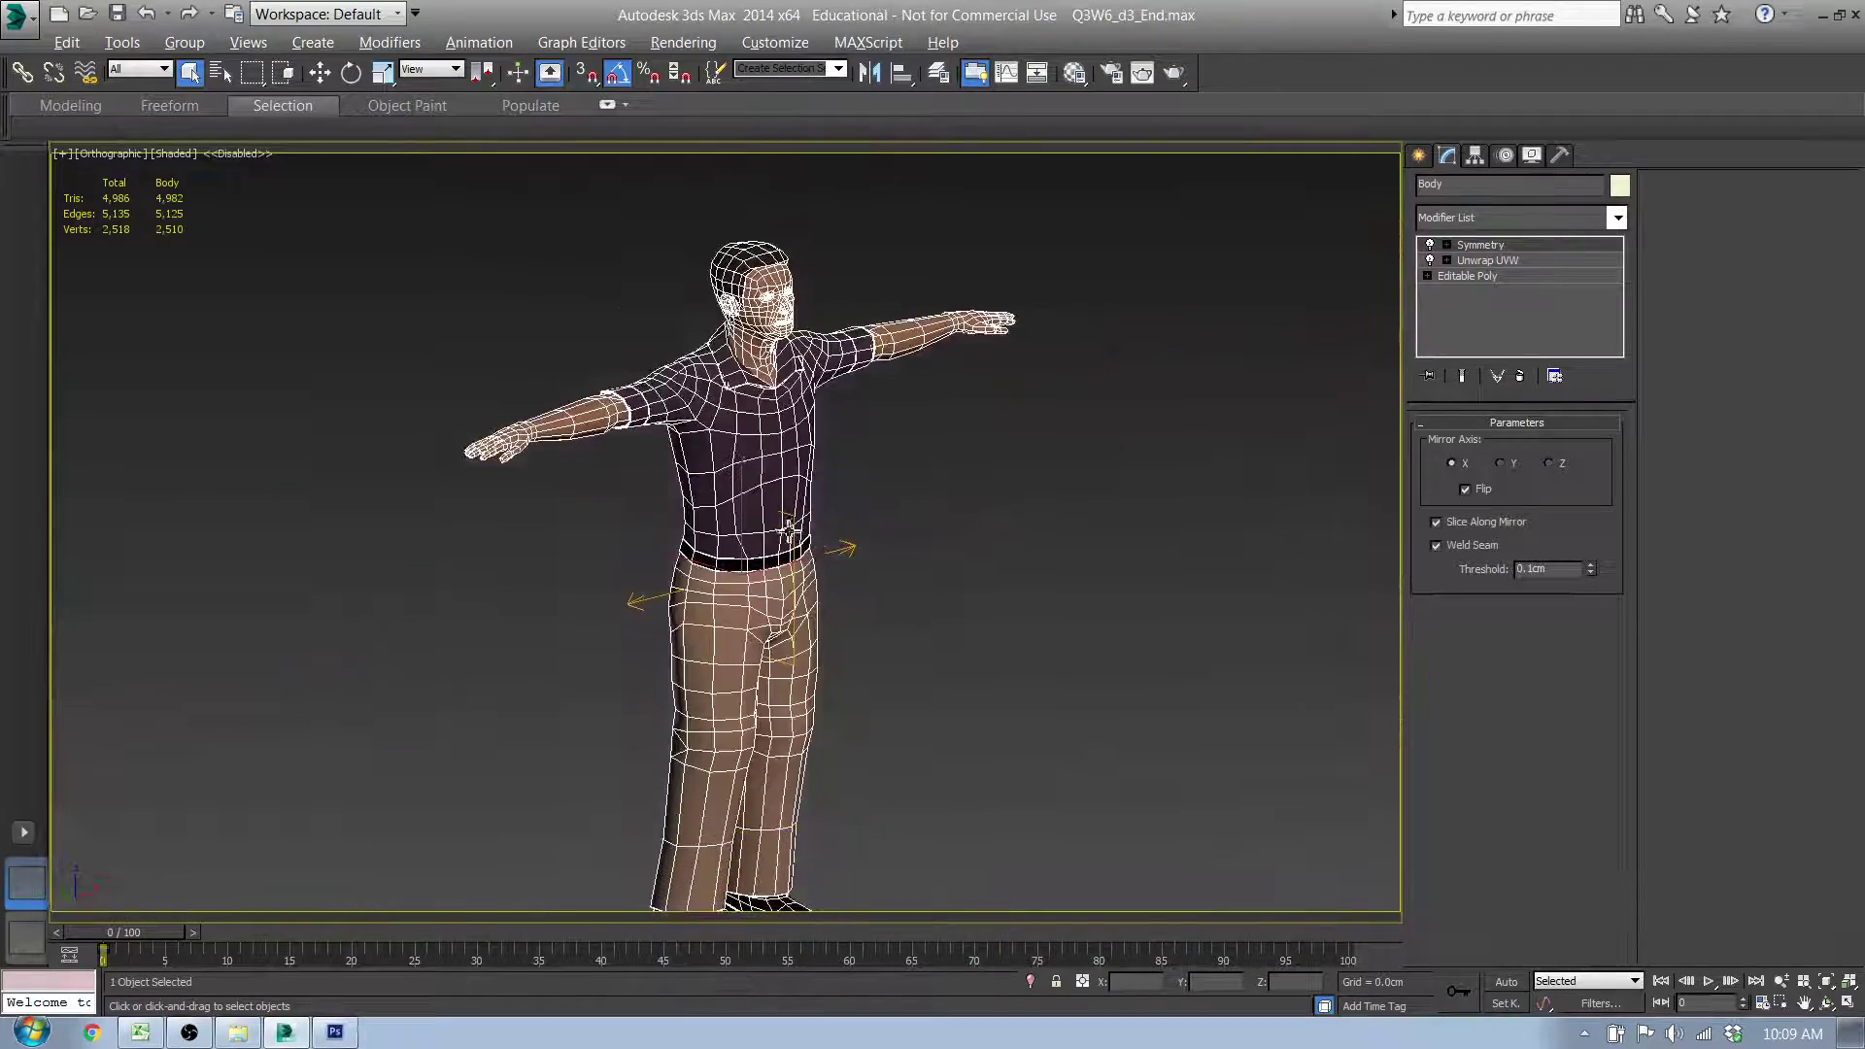
pyautogui.scroll(5, 777, 345)
pyautogui.scroll(-4, 778, 350)
pyautogui.scroll(1, 792, 483)
pyautogui.scroll(-2, 792, 483)
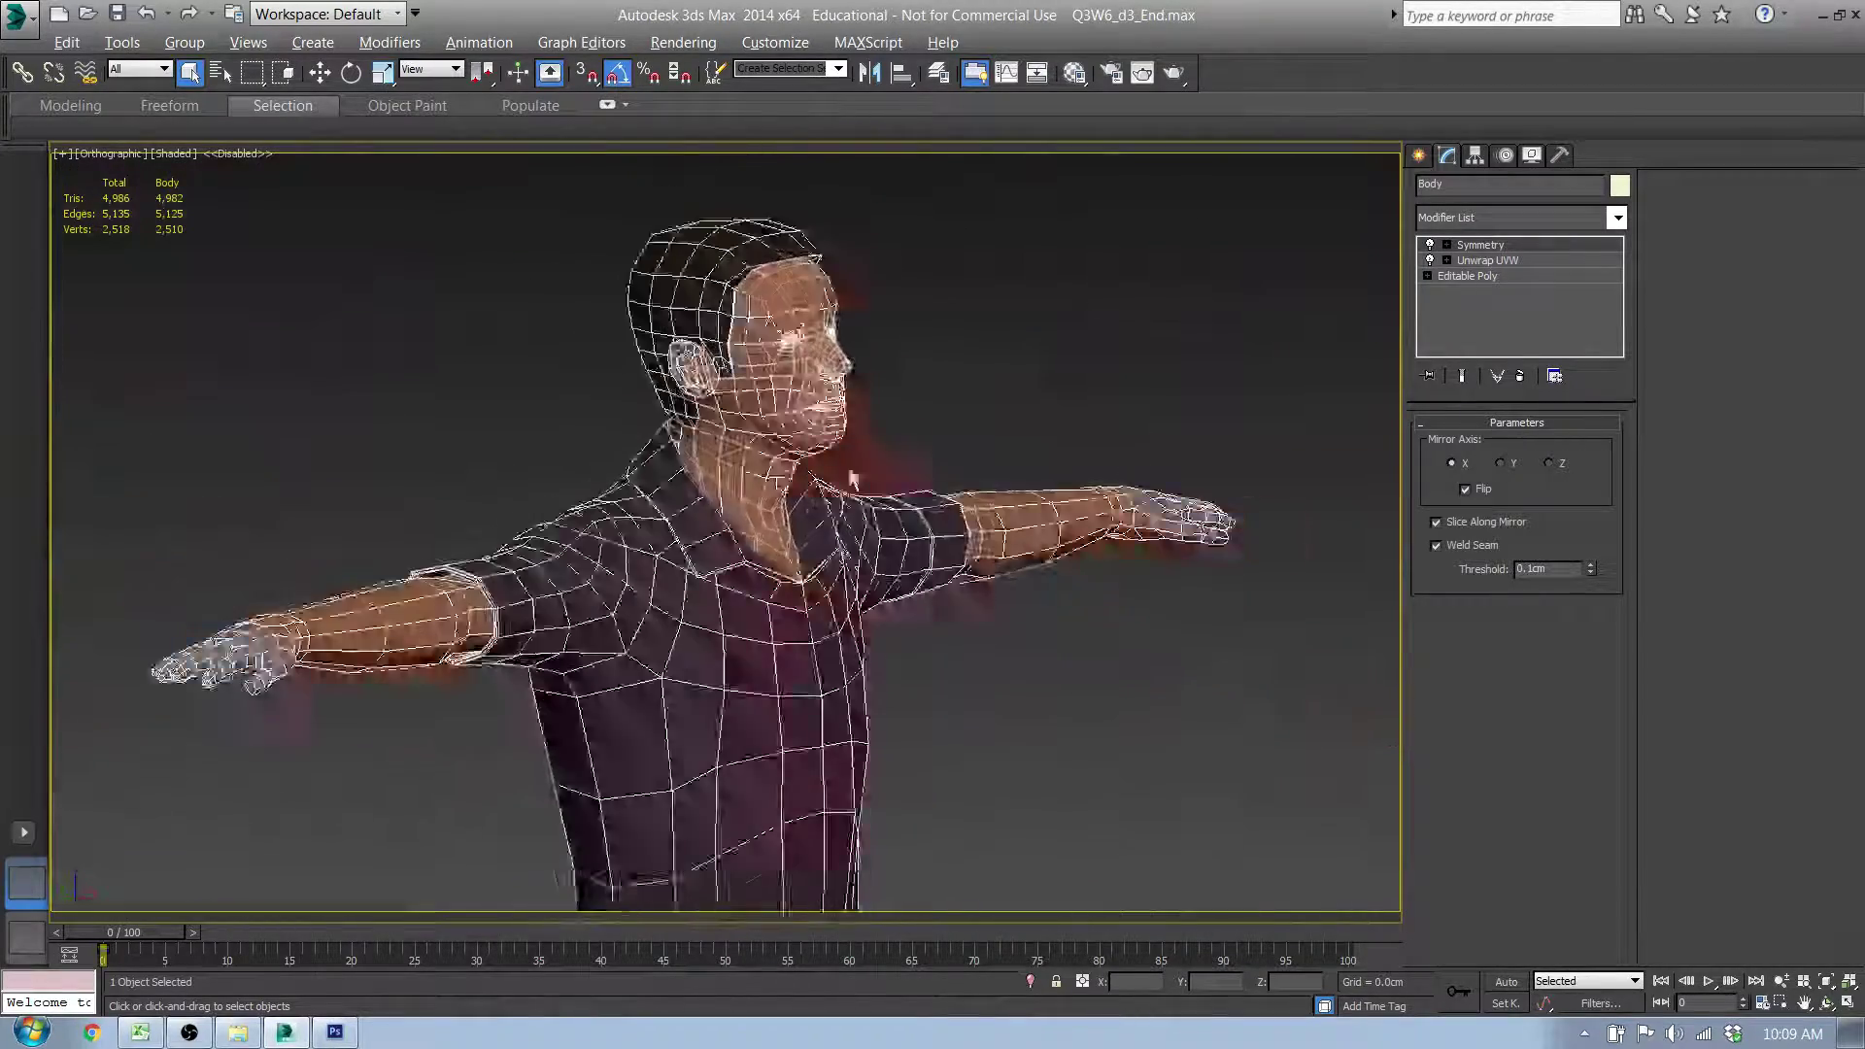
pyautogui.hotkey('ctrl', 'd')
pyautogui.scroll(-2, 778, 424)
pyautogui.scroll(-3, 765, 398)
pyautogui.moveTo(716, 522); pyautogui.dragTo(760, 486)
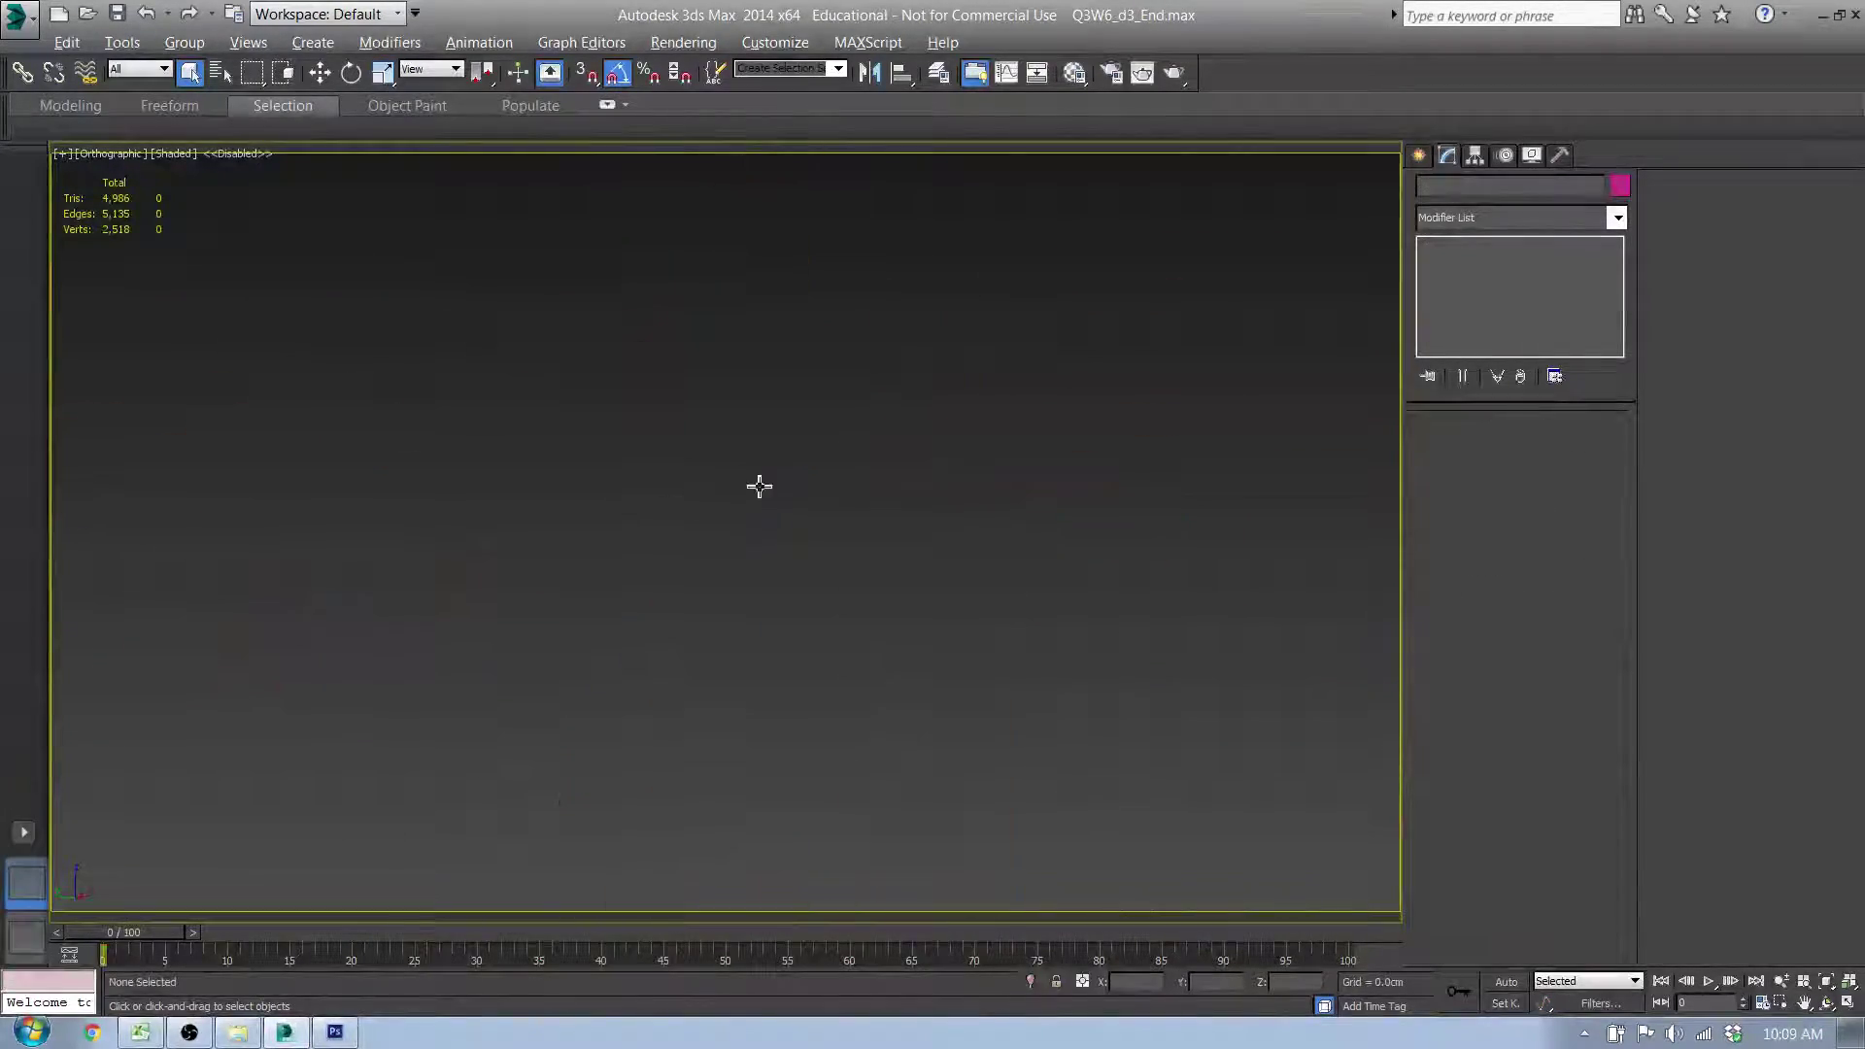
# Step: Examine the texture on the Body's face, jaw, neck and collar up close
pyautogui.press('f')
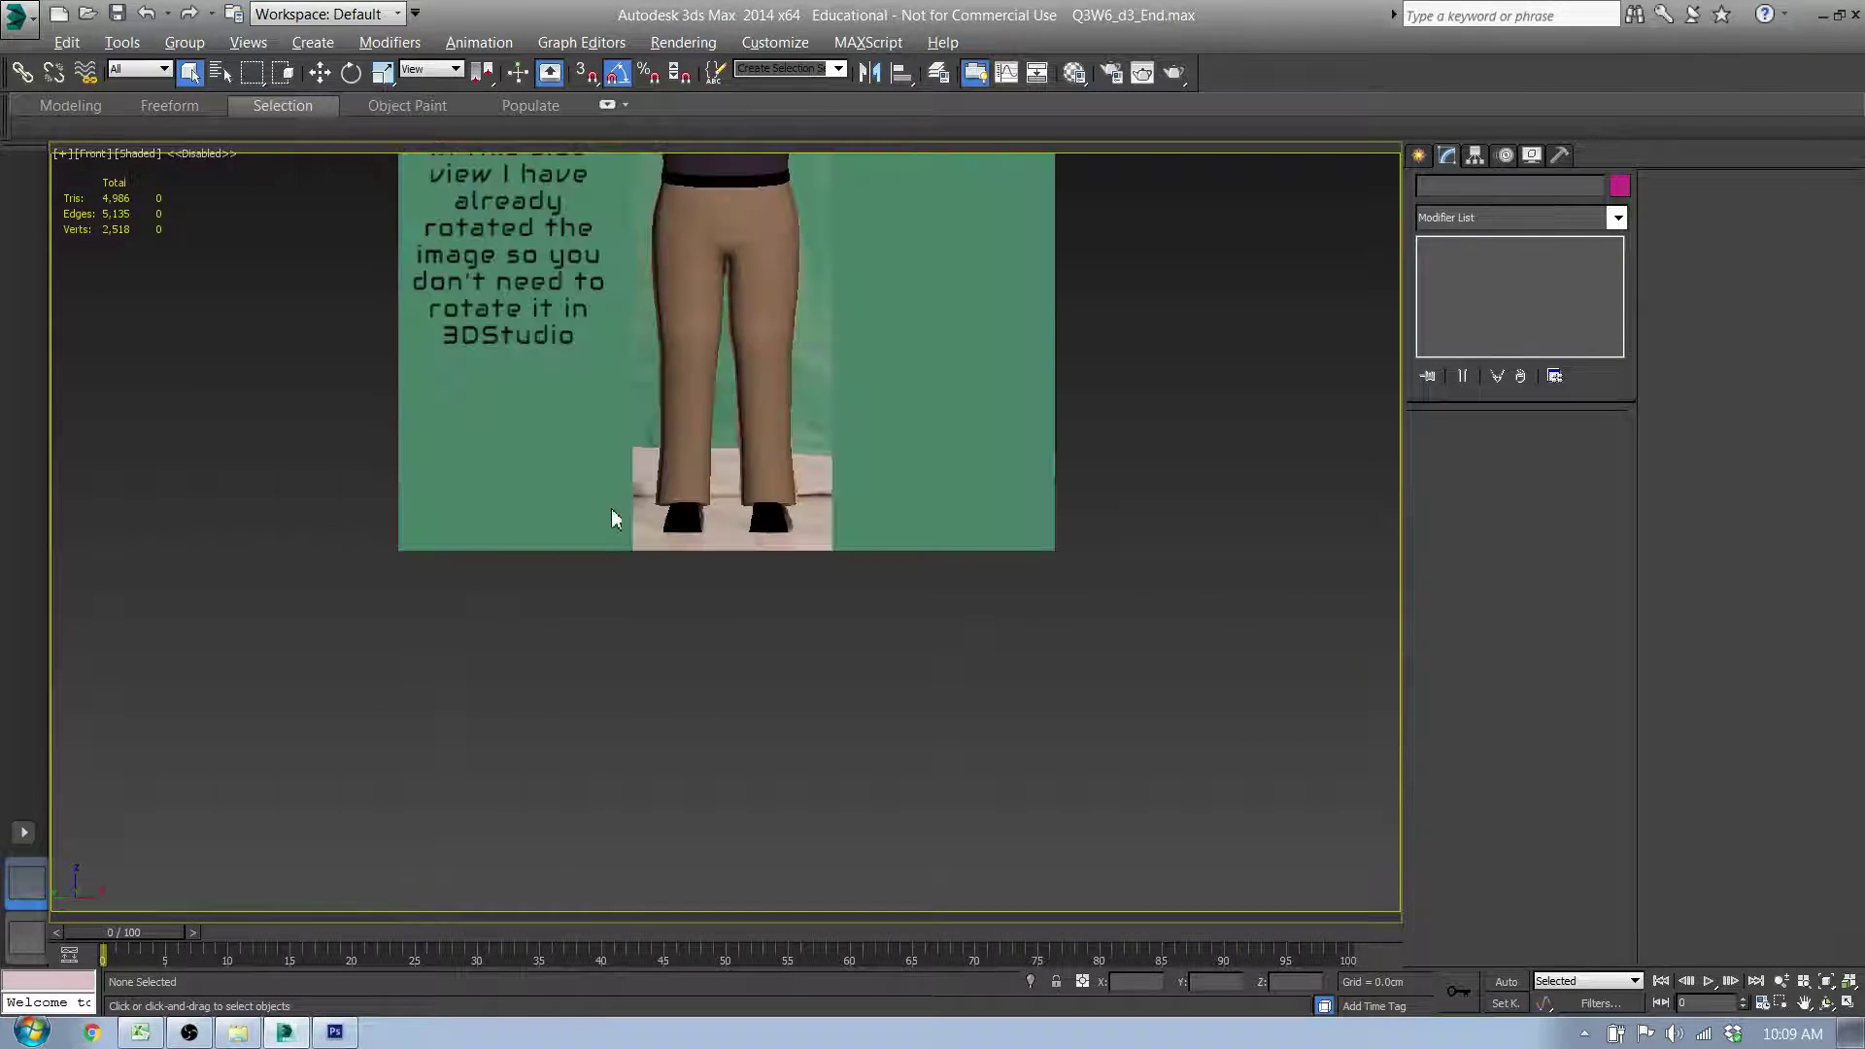
pyautogui.scroll(3, 765, 279)
pyautogui.click(666, 282)
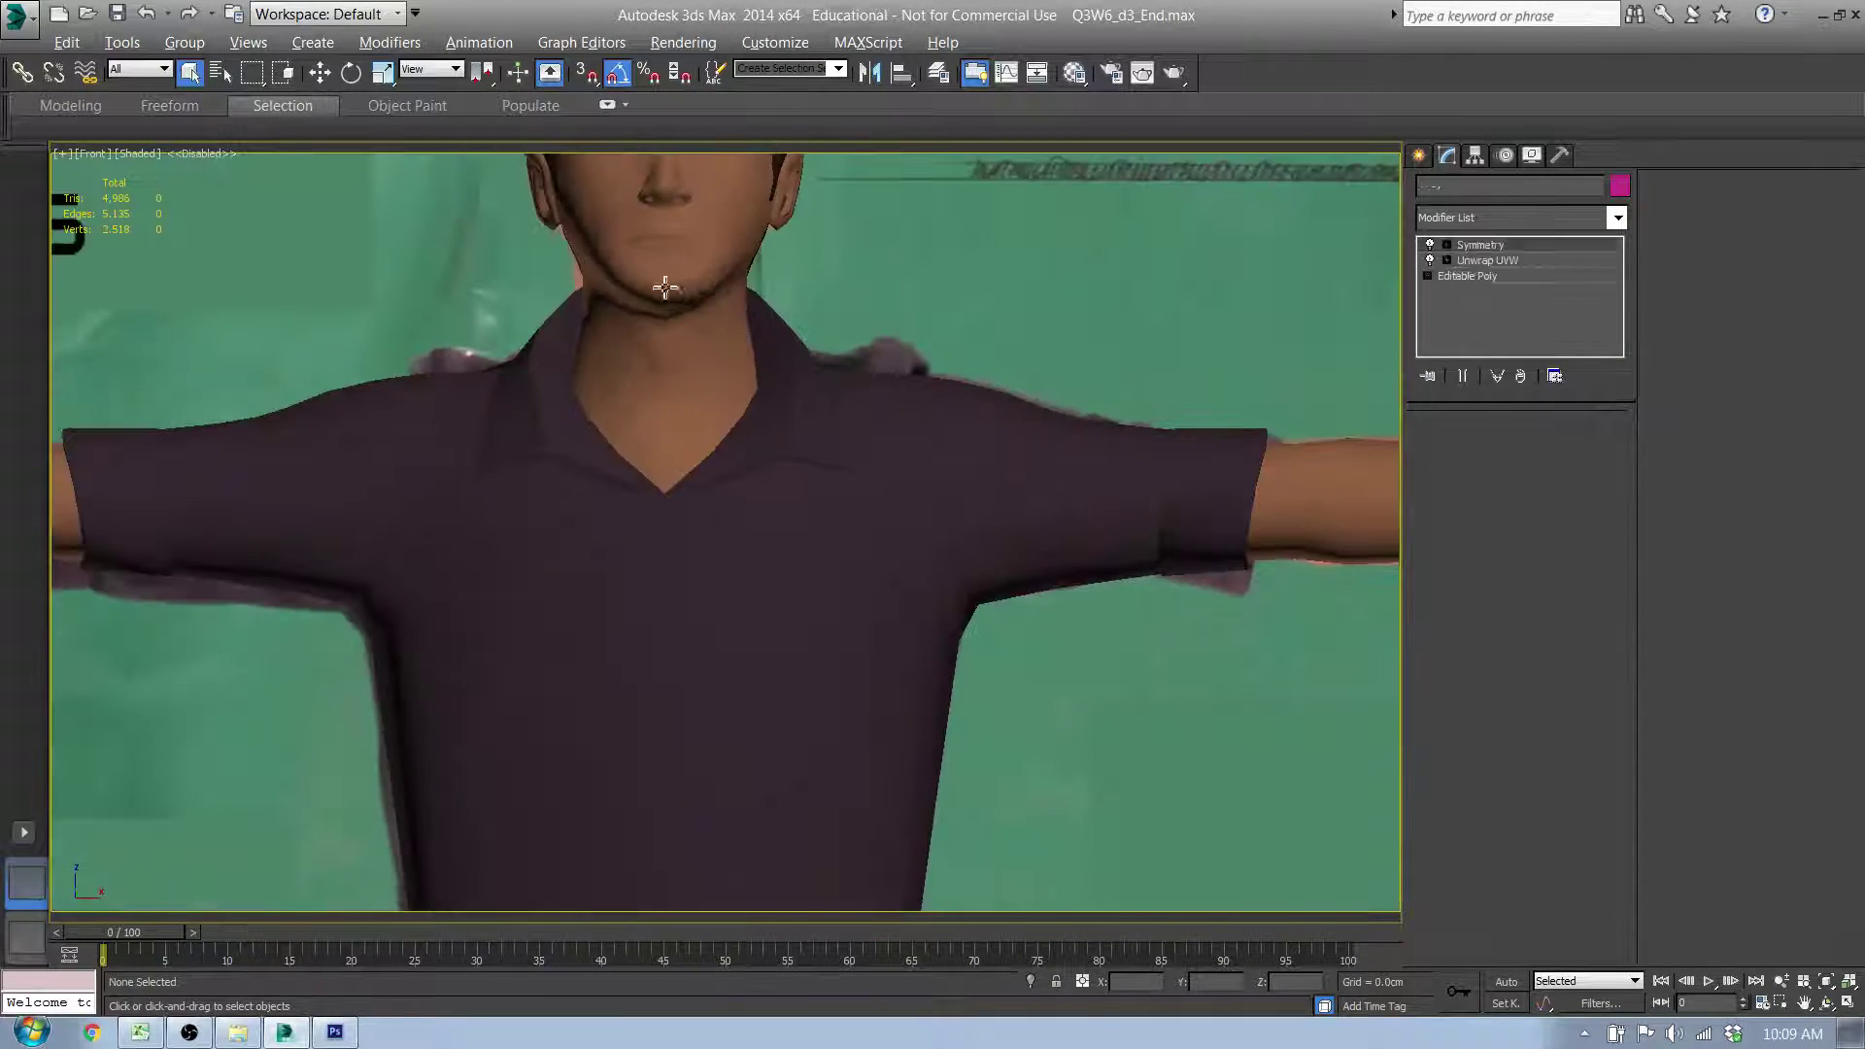
pyautogui.moveTo(625, 529); pyautogui.dragTo(673, 573)
pyautogui.scroll(5, 781, 387)
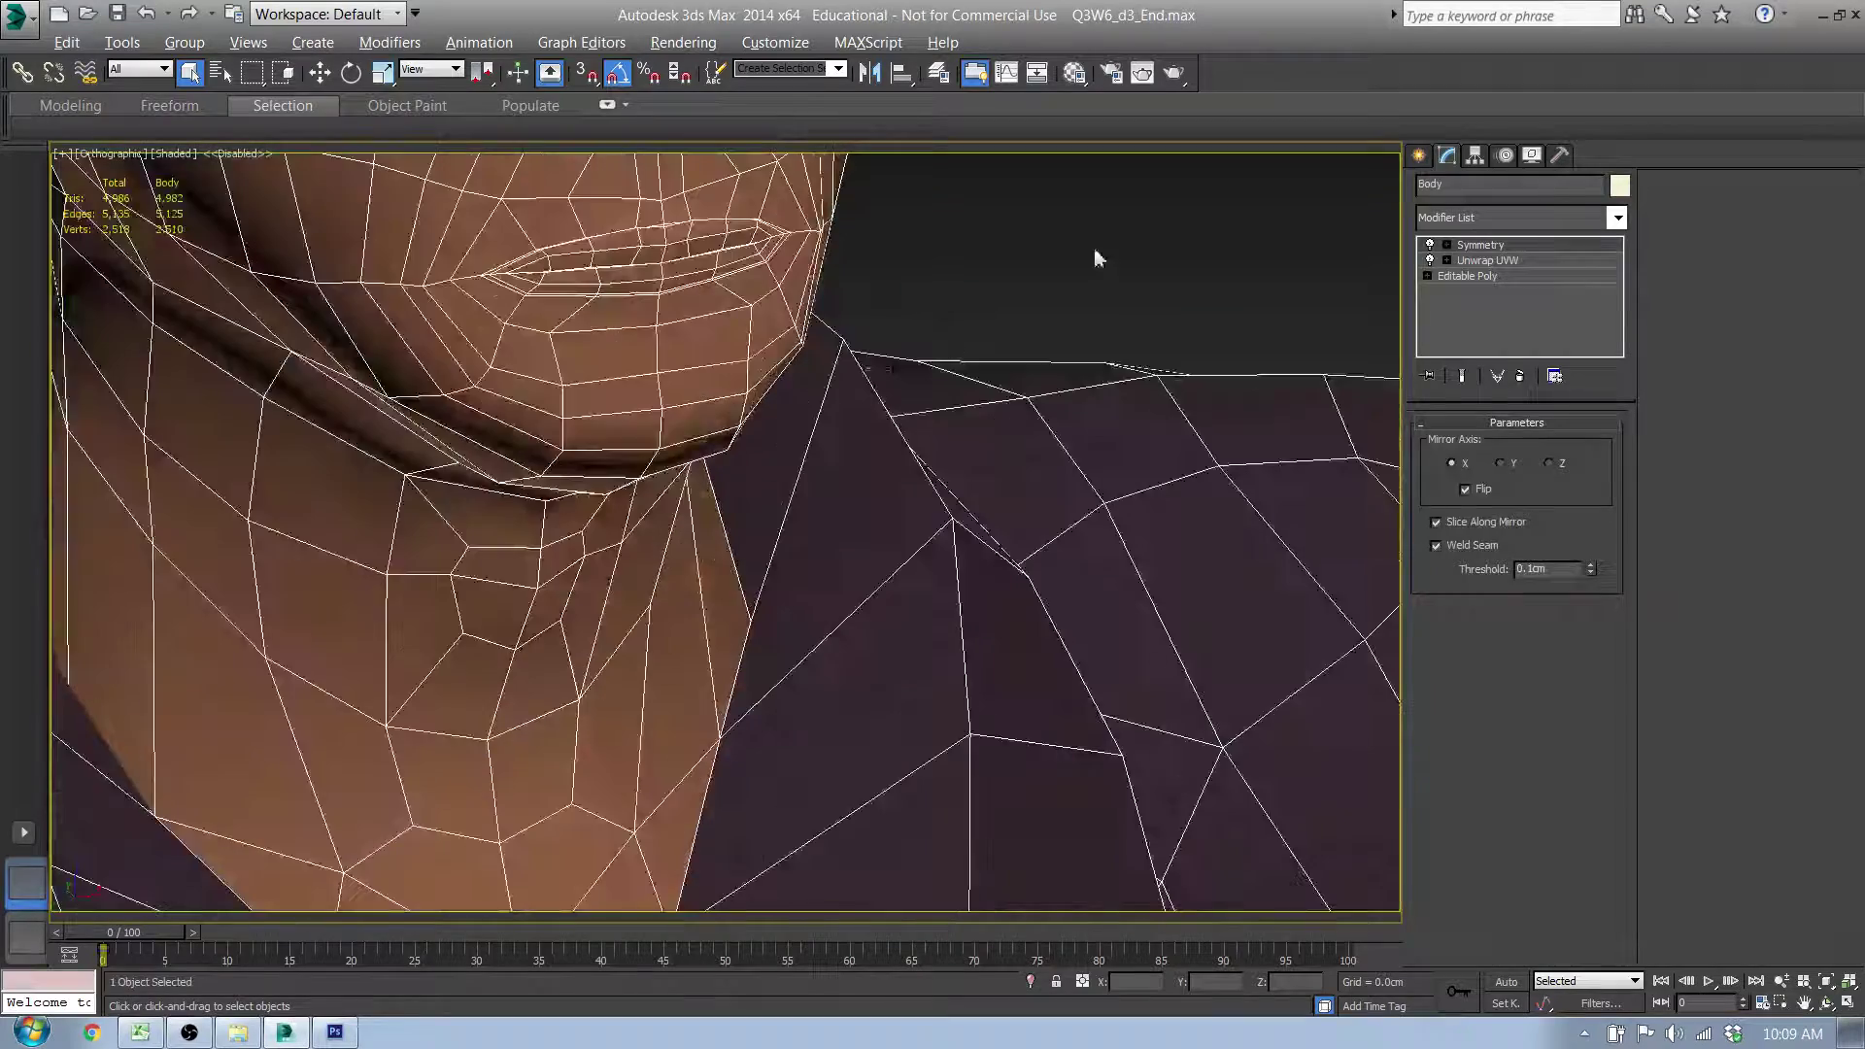
pyautogui.click(1095, 251)
pyautogui.click(651, 366)
pyautogui.scroll(-5, 649, 365)
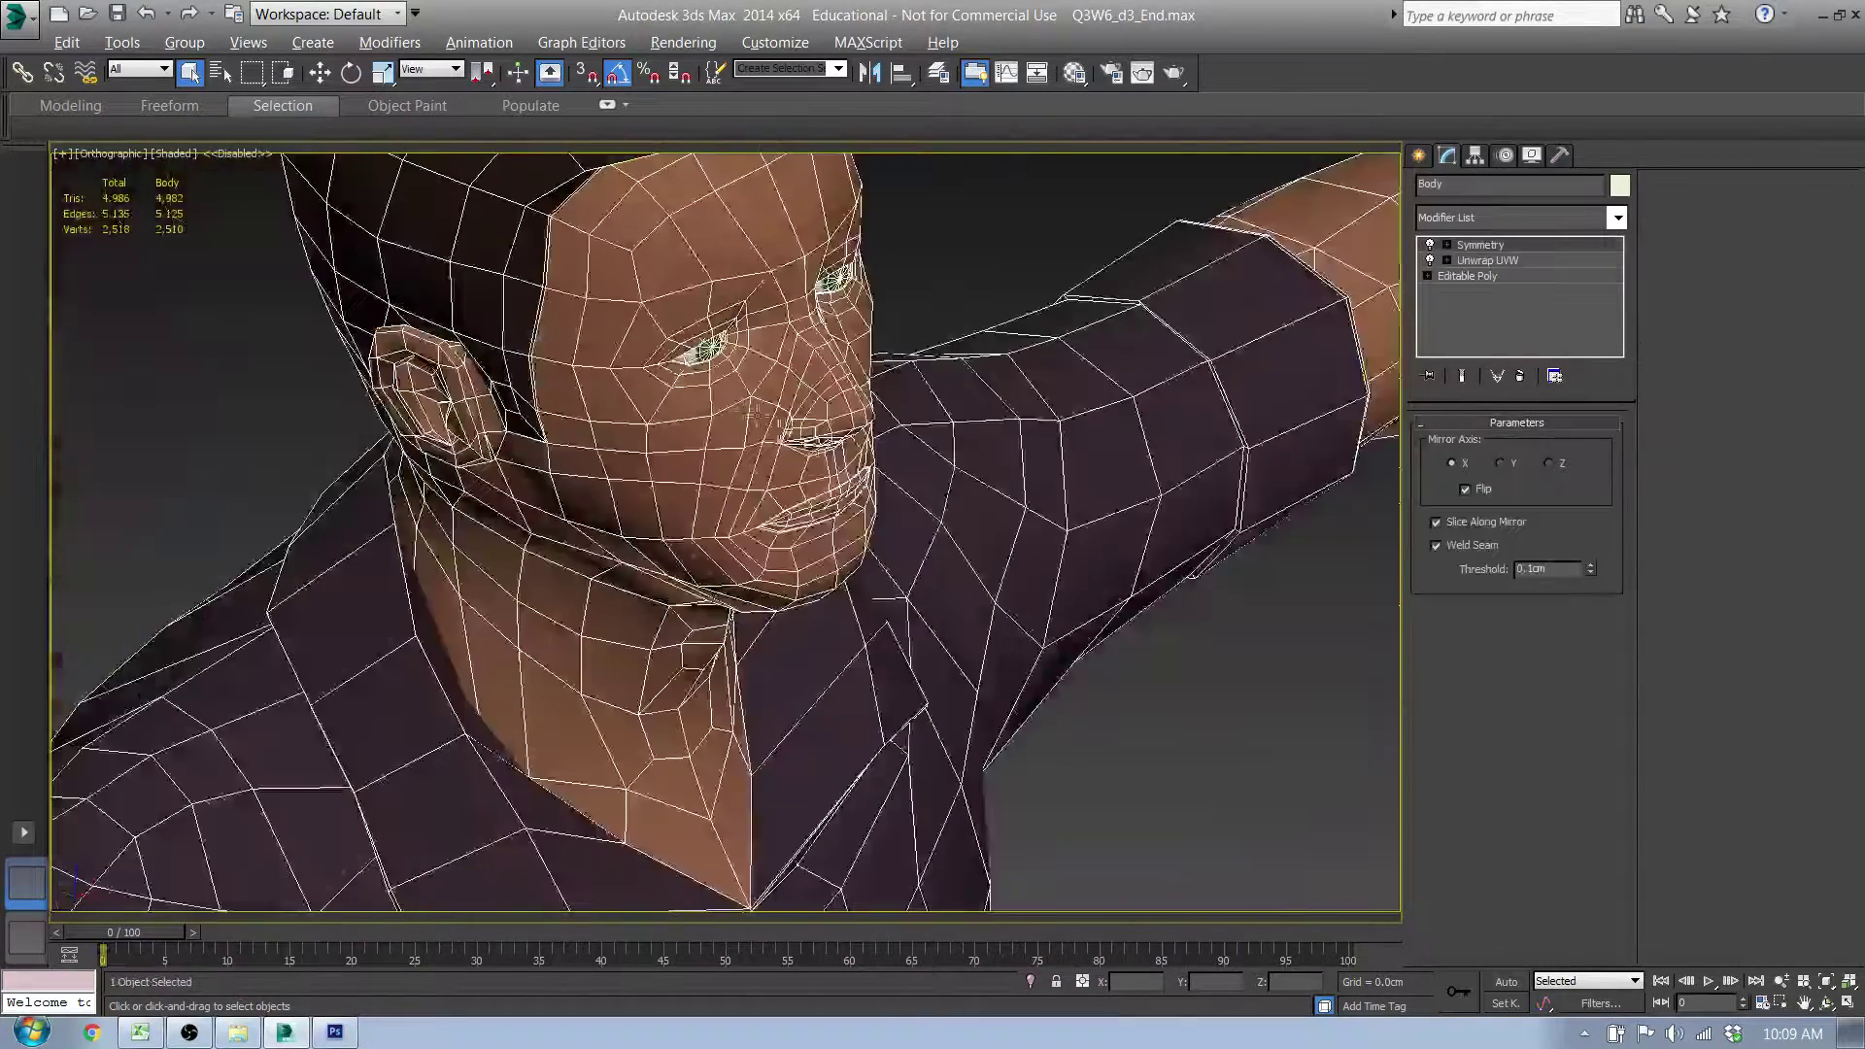
pyautogui.click(1013, 248)
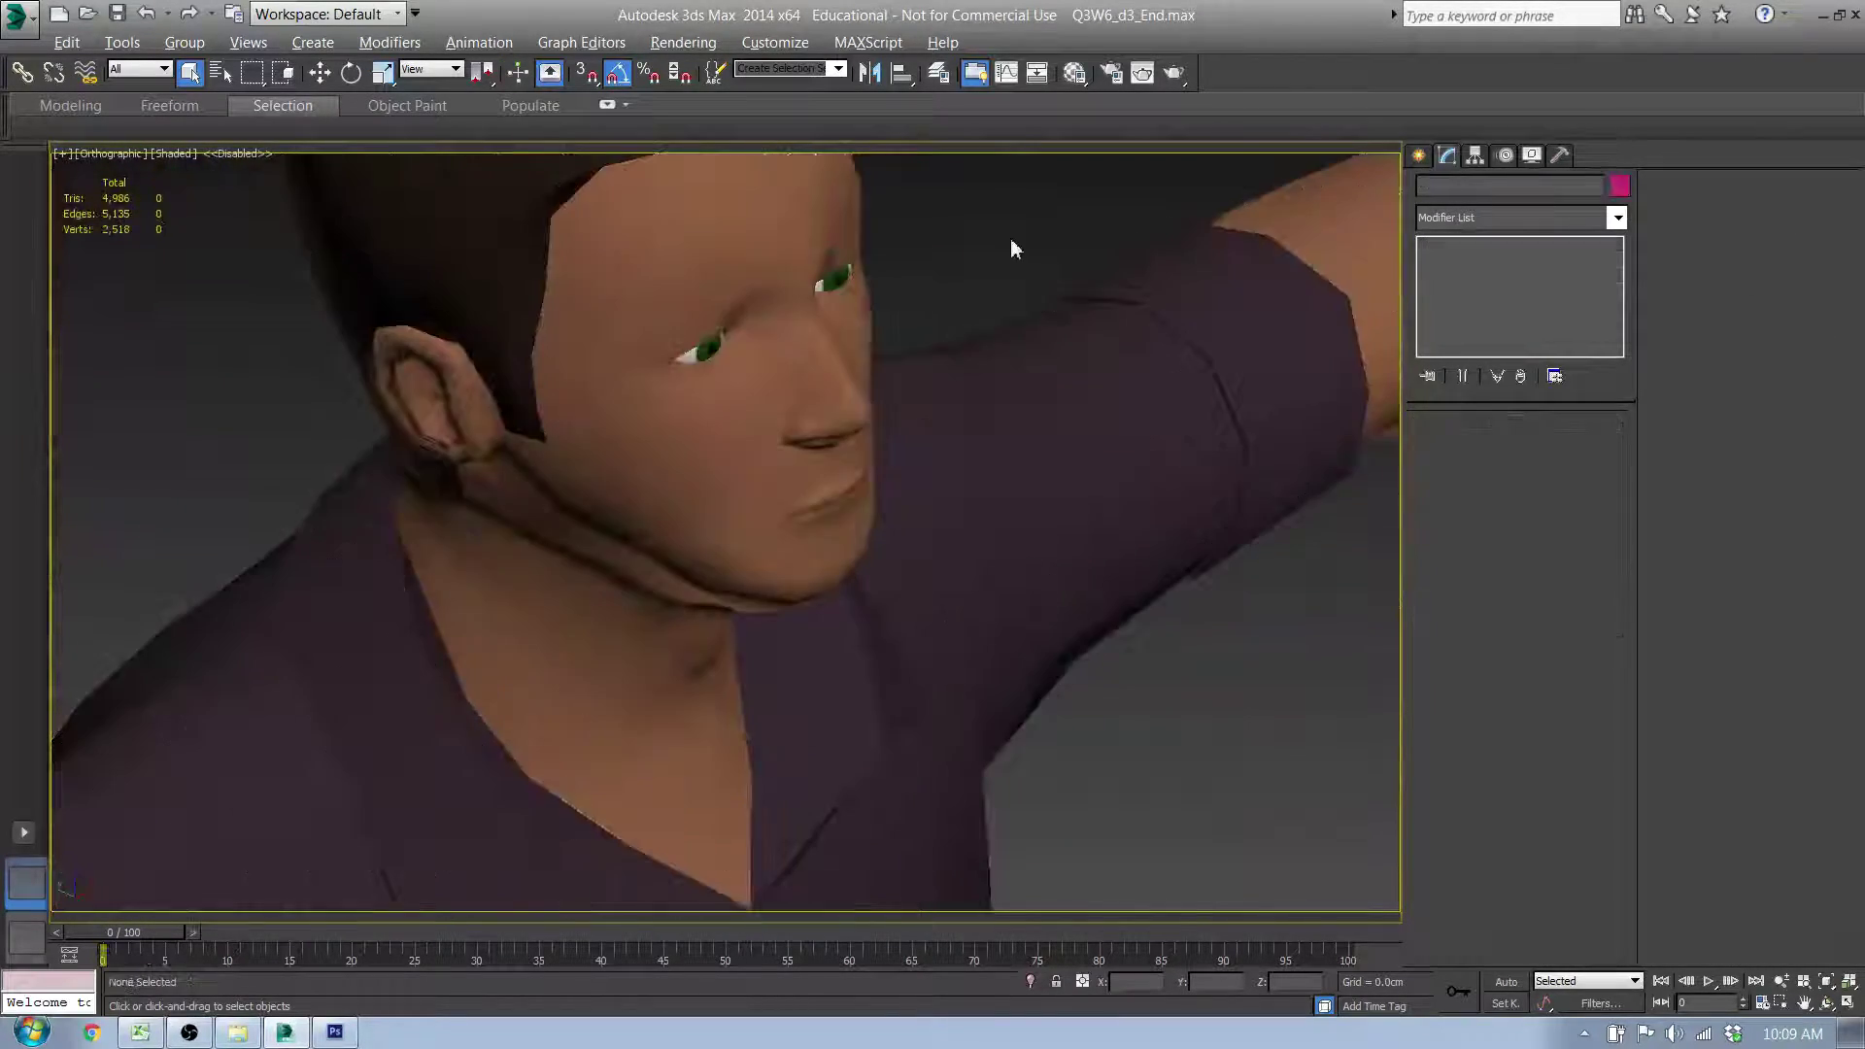
# Step: Frame the whole Body at an angle in a perspective view and render it
pyautogui.click(757, 473)
pyautogui.press('f')
pyautogui.scroll(-3, 855, 526)
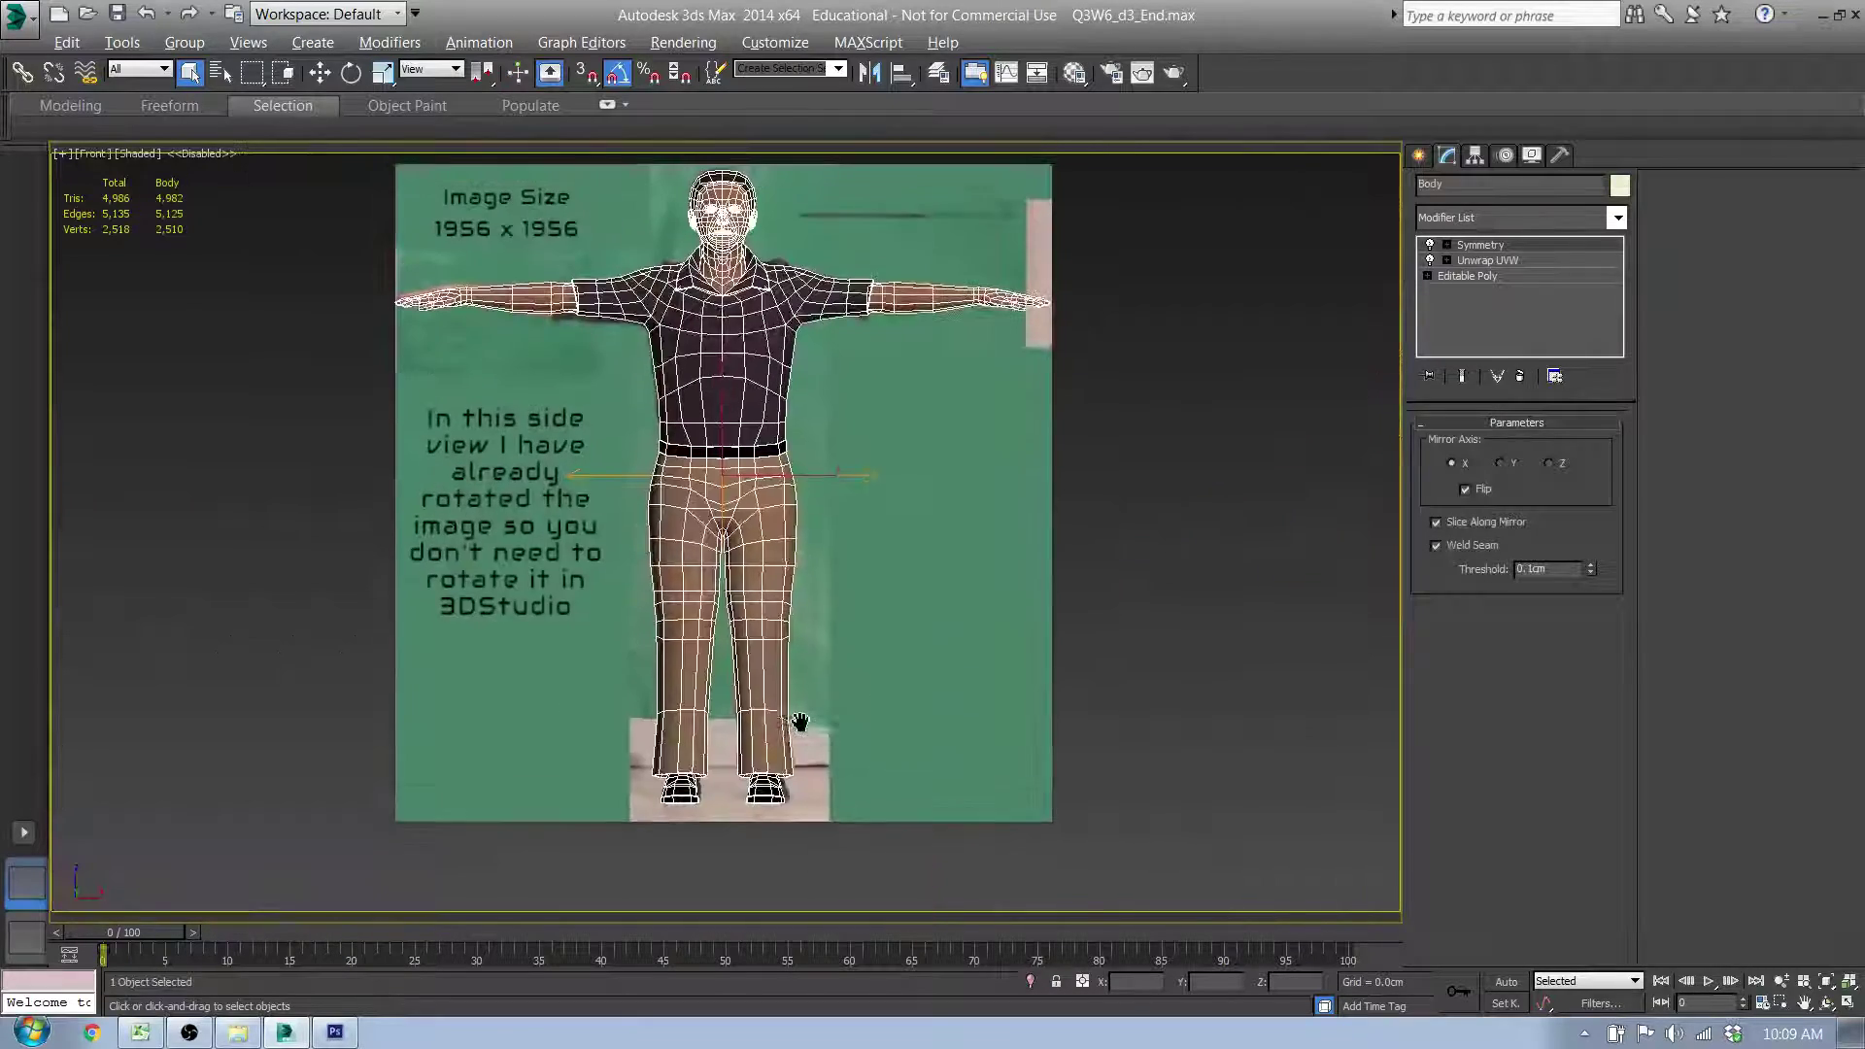
pyautogui.moveTo(675, 450); pyautogui.dragTo(827, 468)
pyautogui.press('p')
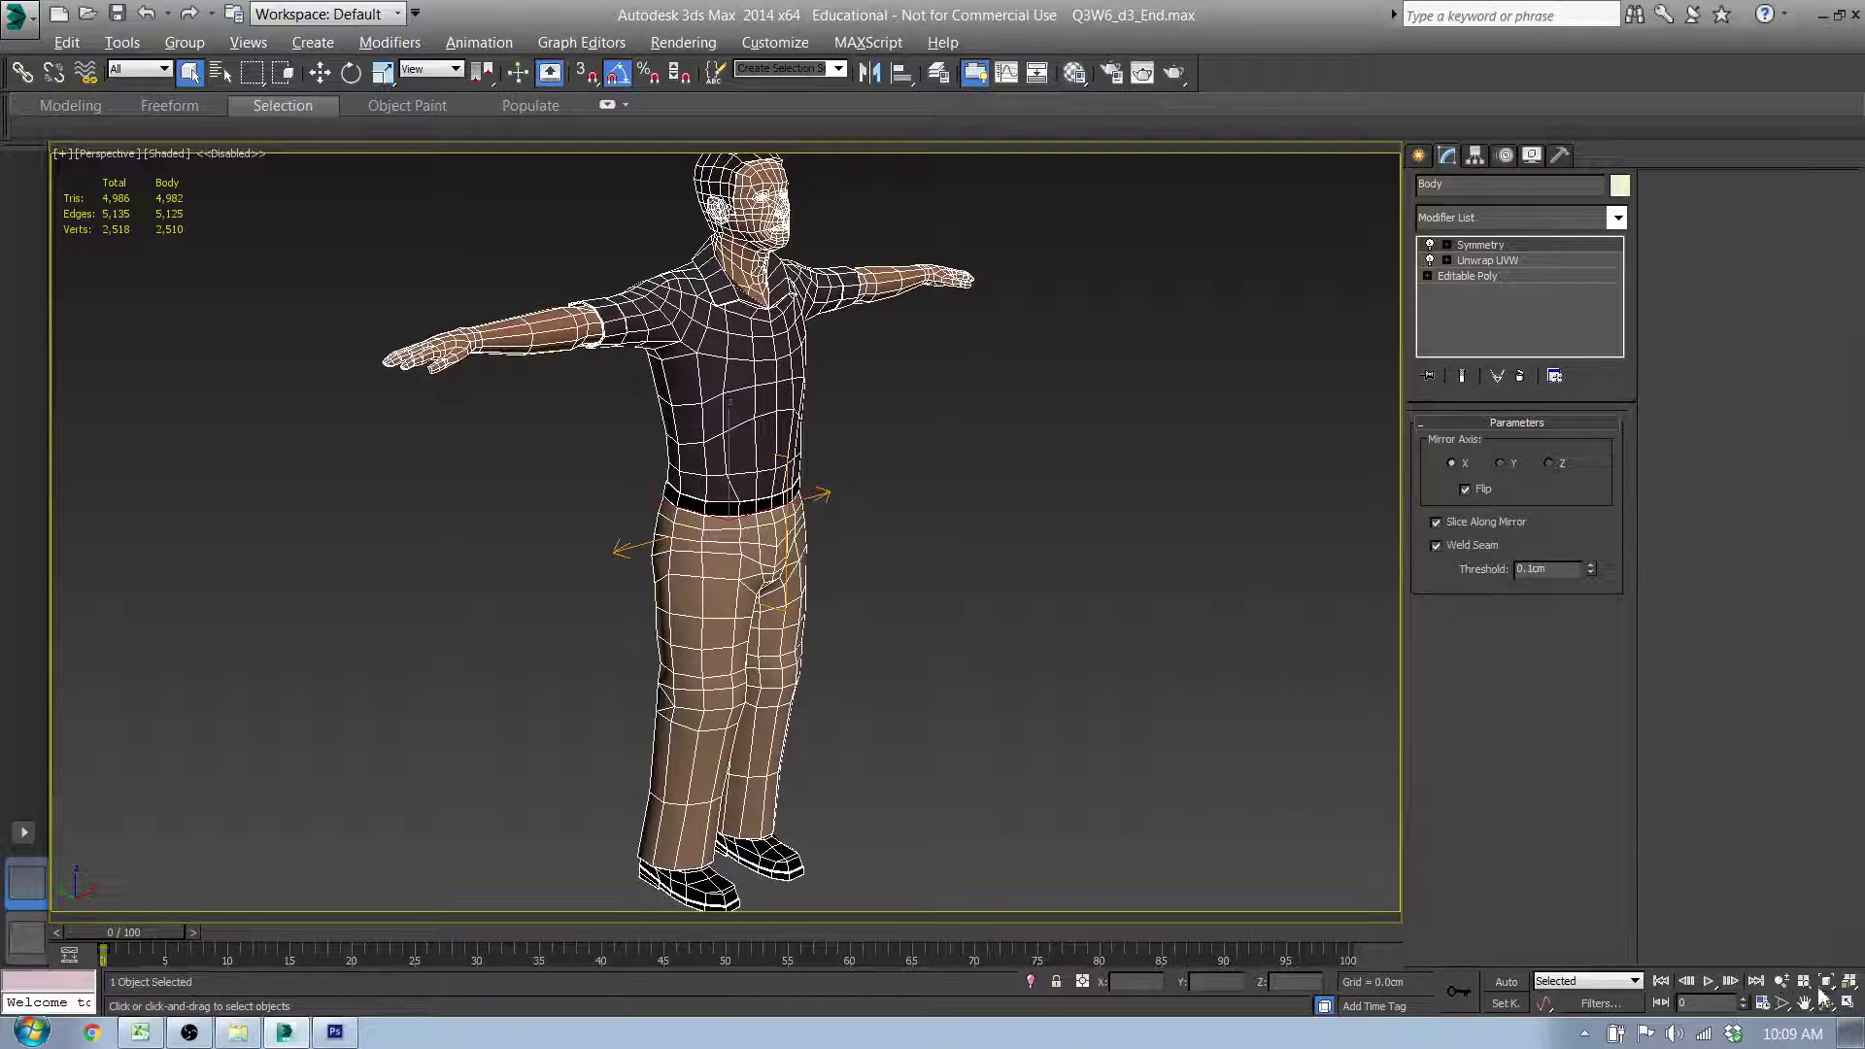
pyautogui.click(1781, 982)
pyautogui.moveTo(1140, 561); pyautogui.dragTo(1090, 547)
pyautogui.hotkey('shift', 'q')
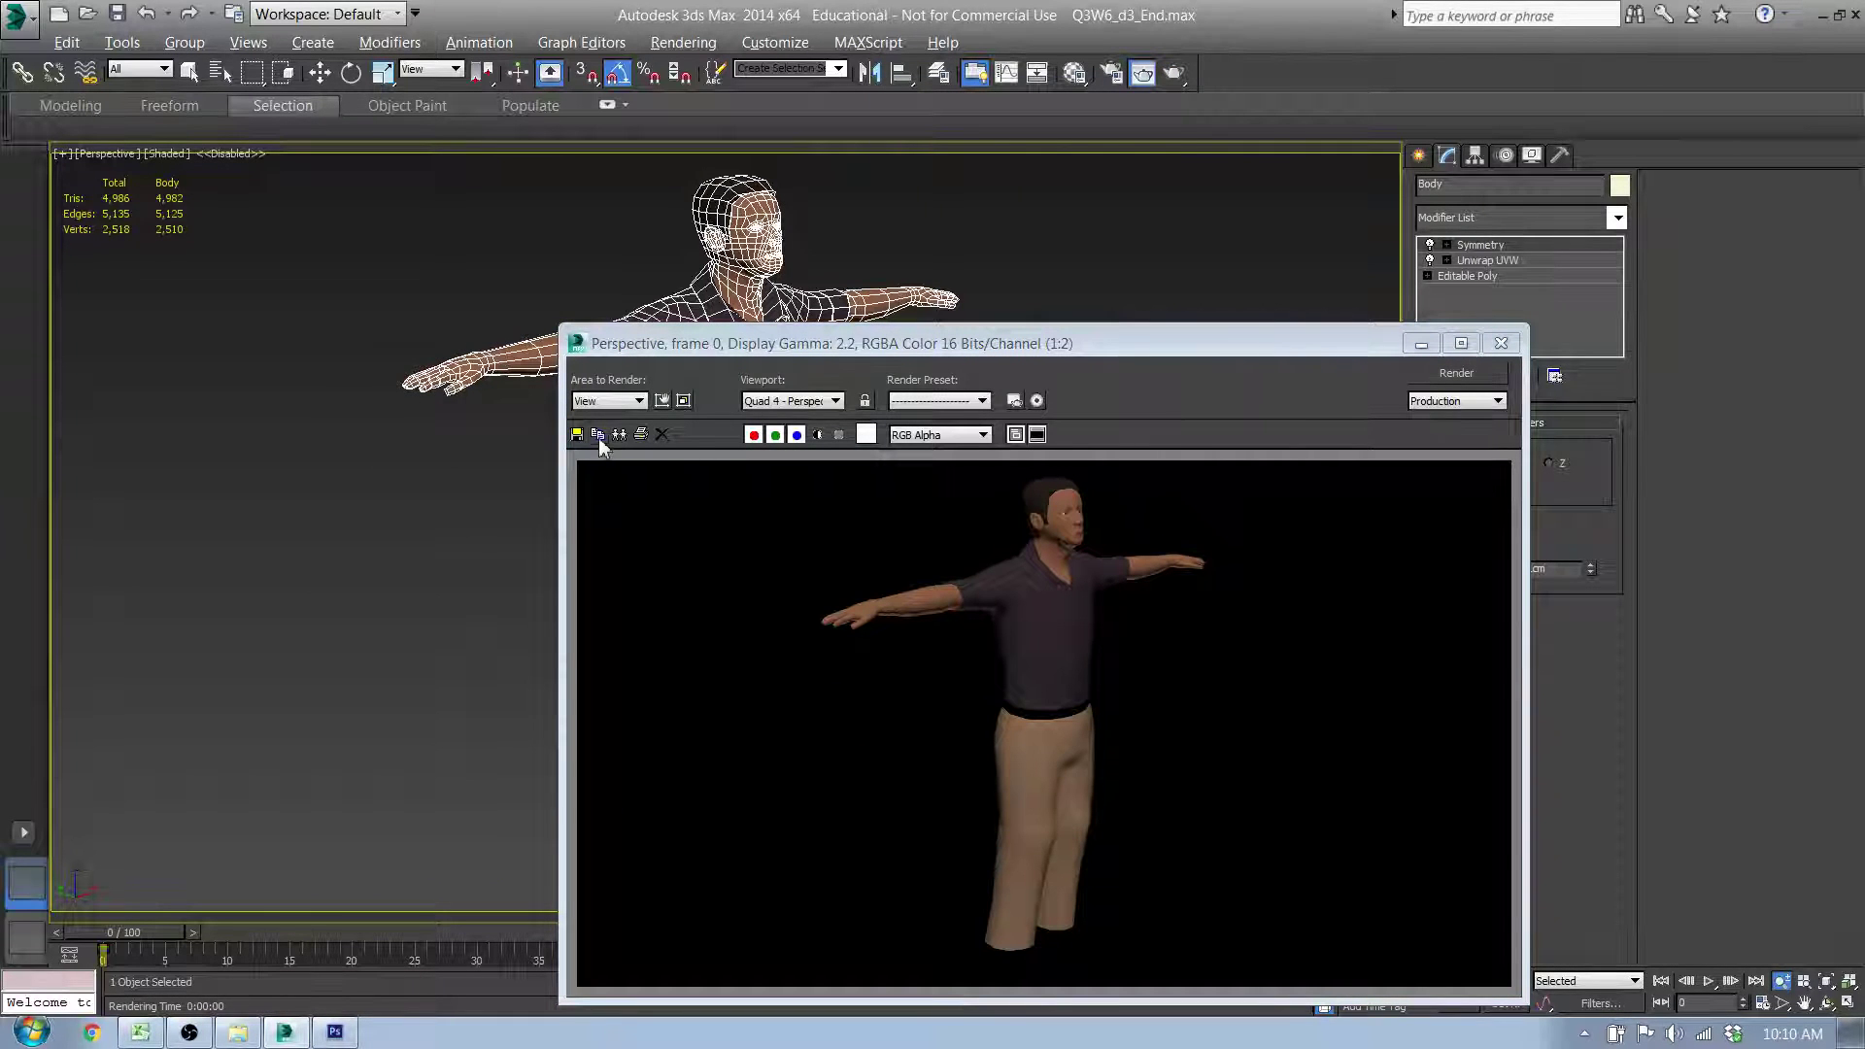
# Step: Start saving the rendered image to the Desktop with the file name SelfPort_Render.png
pyautogui.click(577, 434)
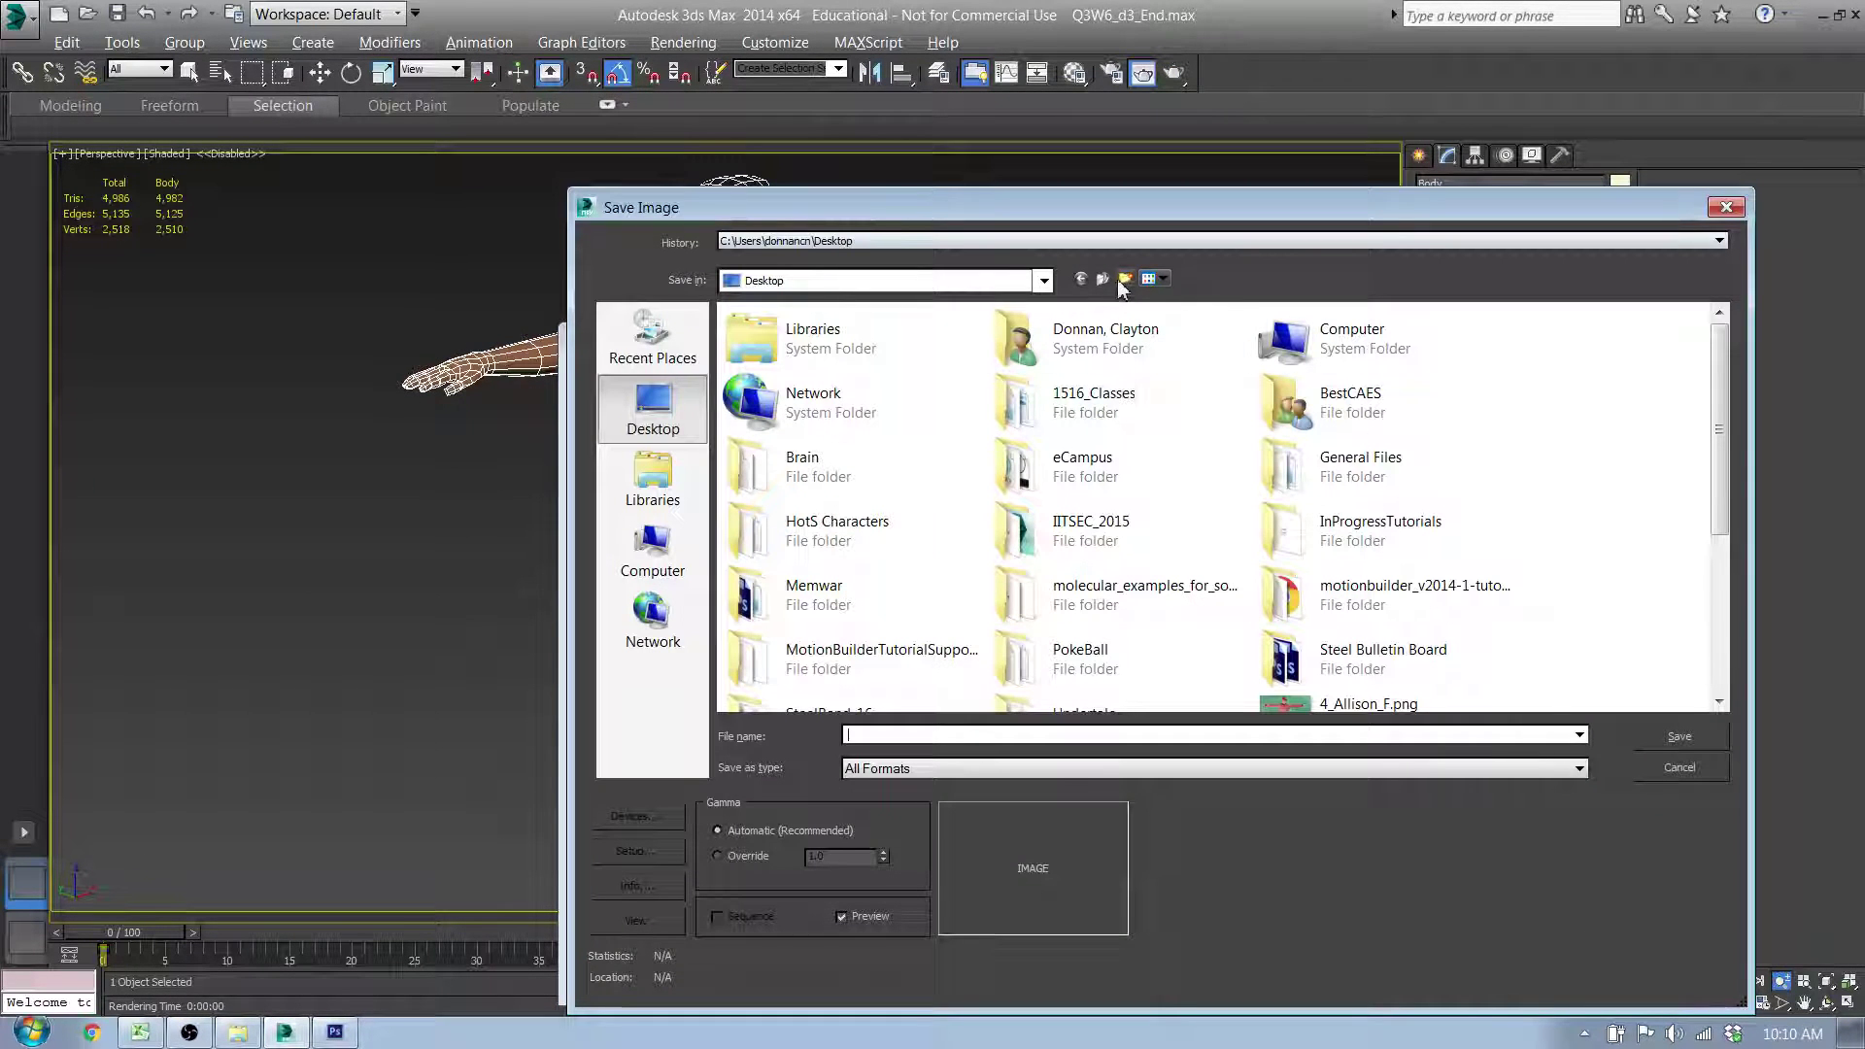
pyautogui.moveTo(1712, 442); pyautogui.dragTo(1712, 595)
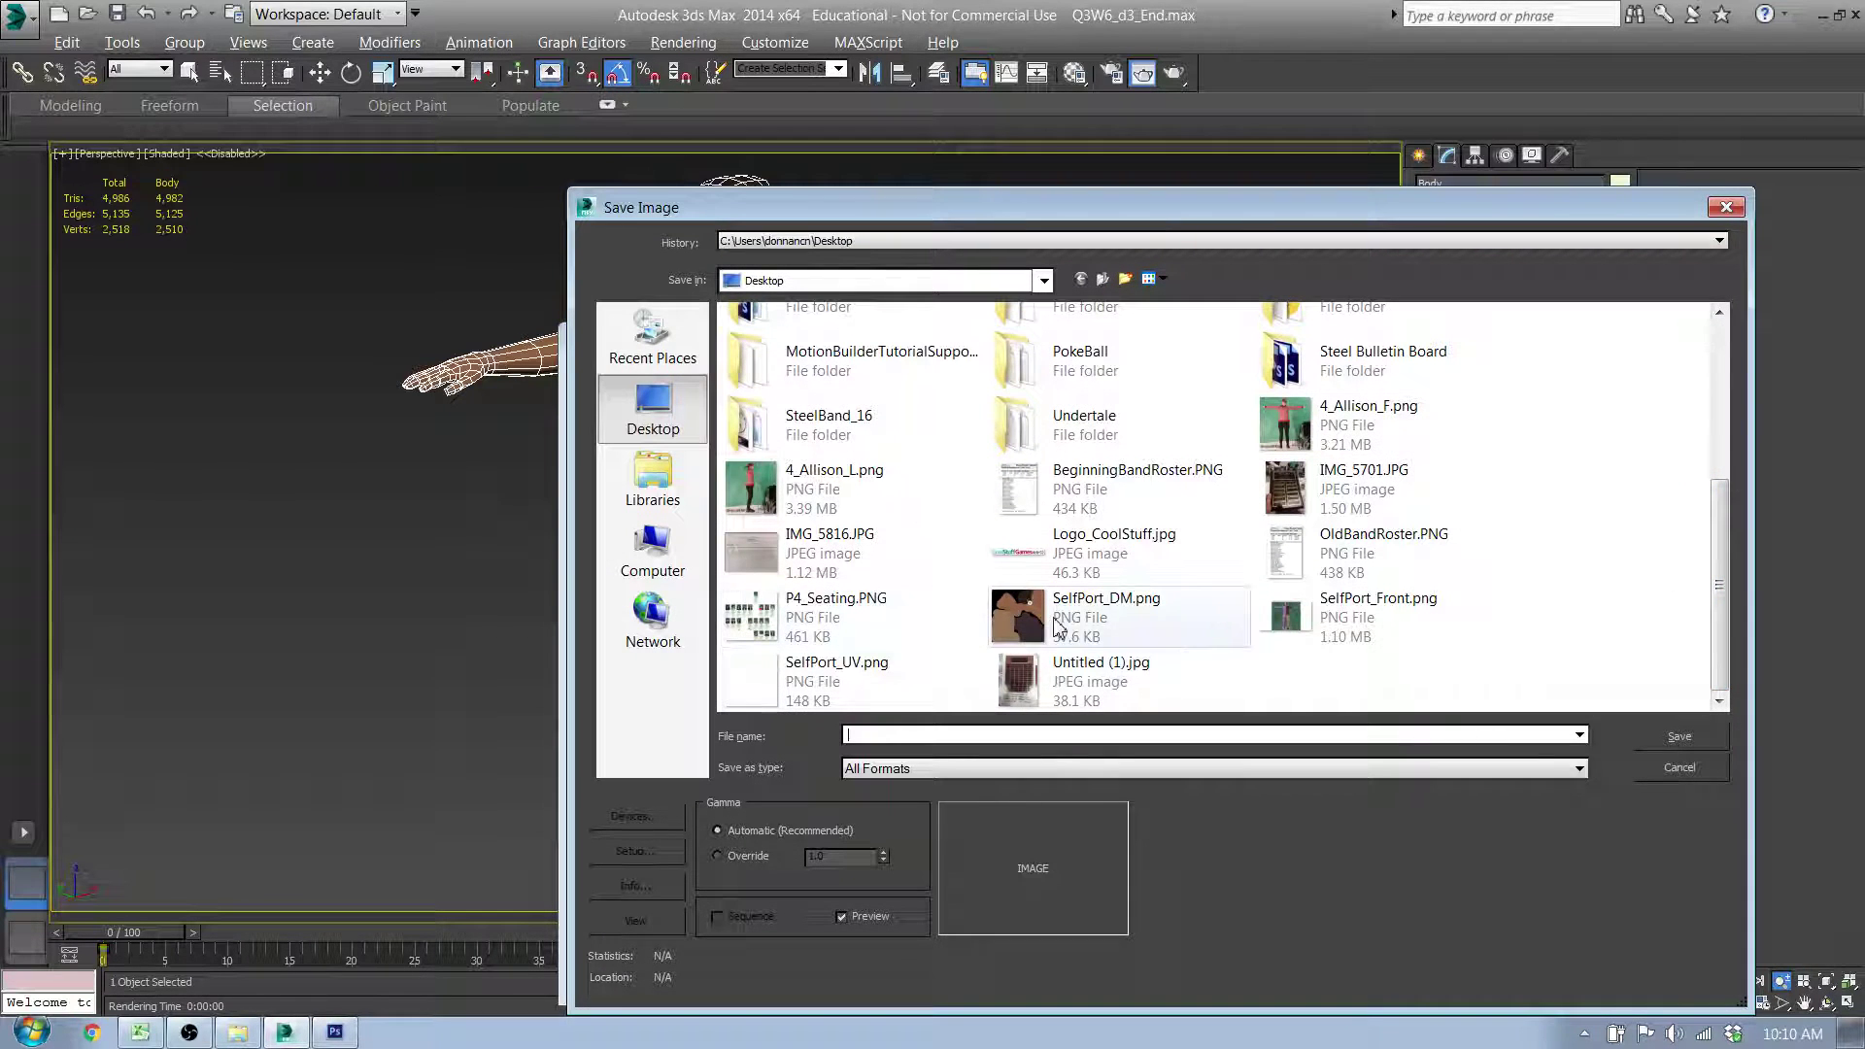
pyautogui.click(1020, 610)
pyautogui.click(911, 736)
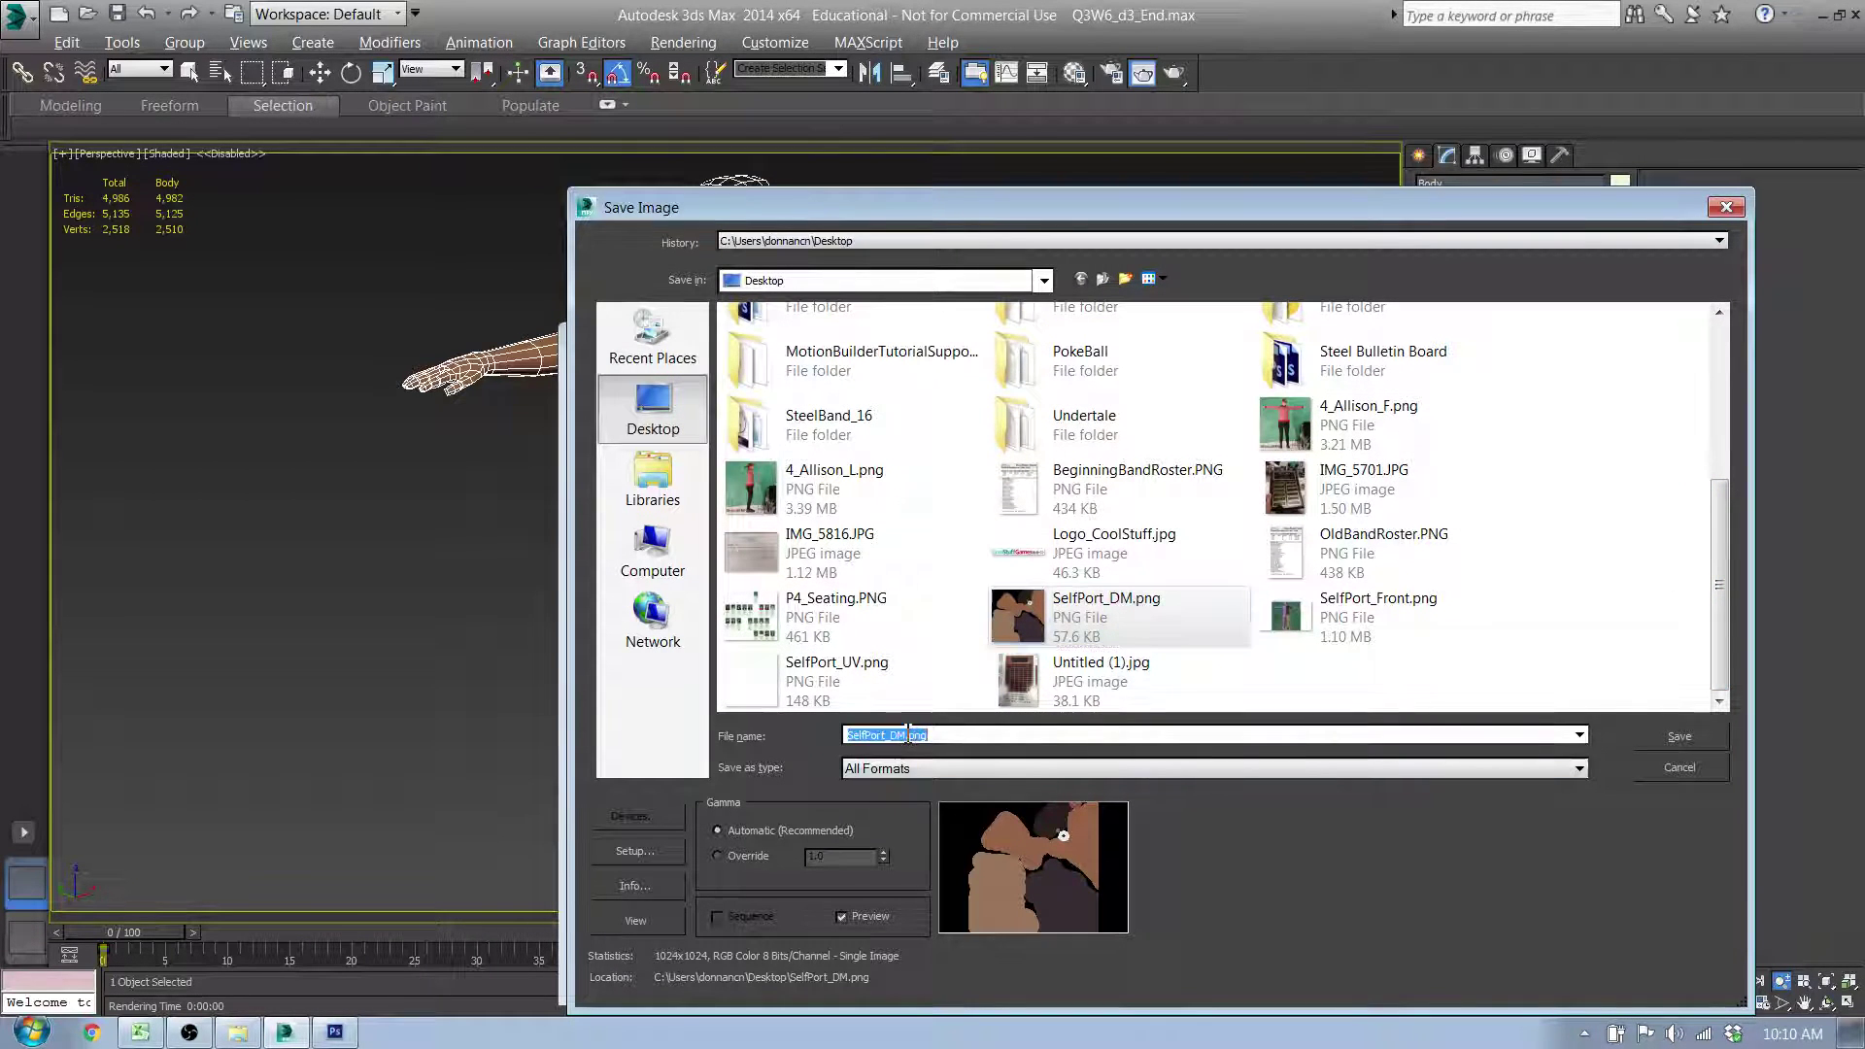
pyautogui.click(905, 736)
pyautogui.press('BackSpace')
pyautogui.press('BackSpace')
pyautogui.write('RE')
pyautogui.press('BackSpace')
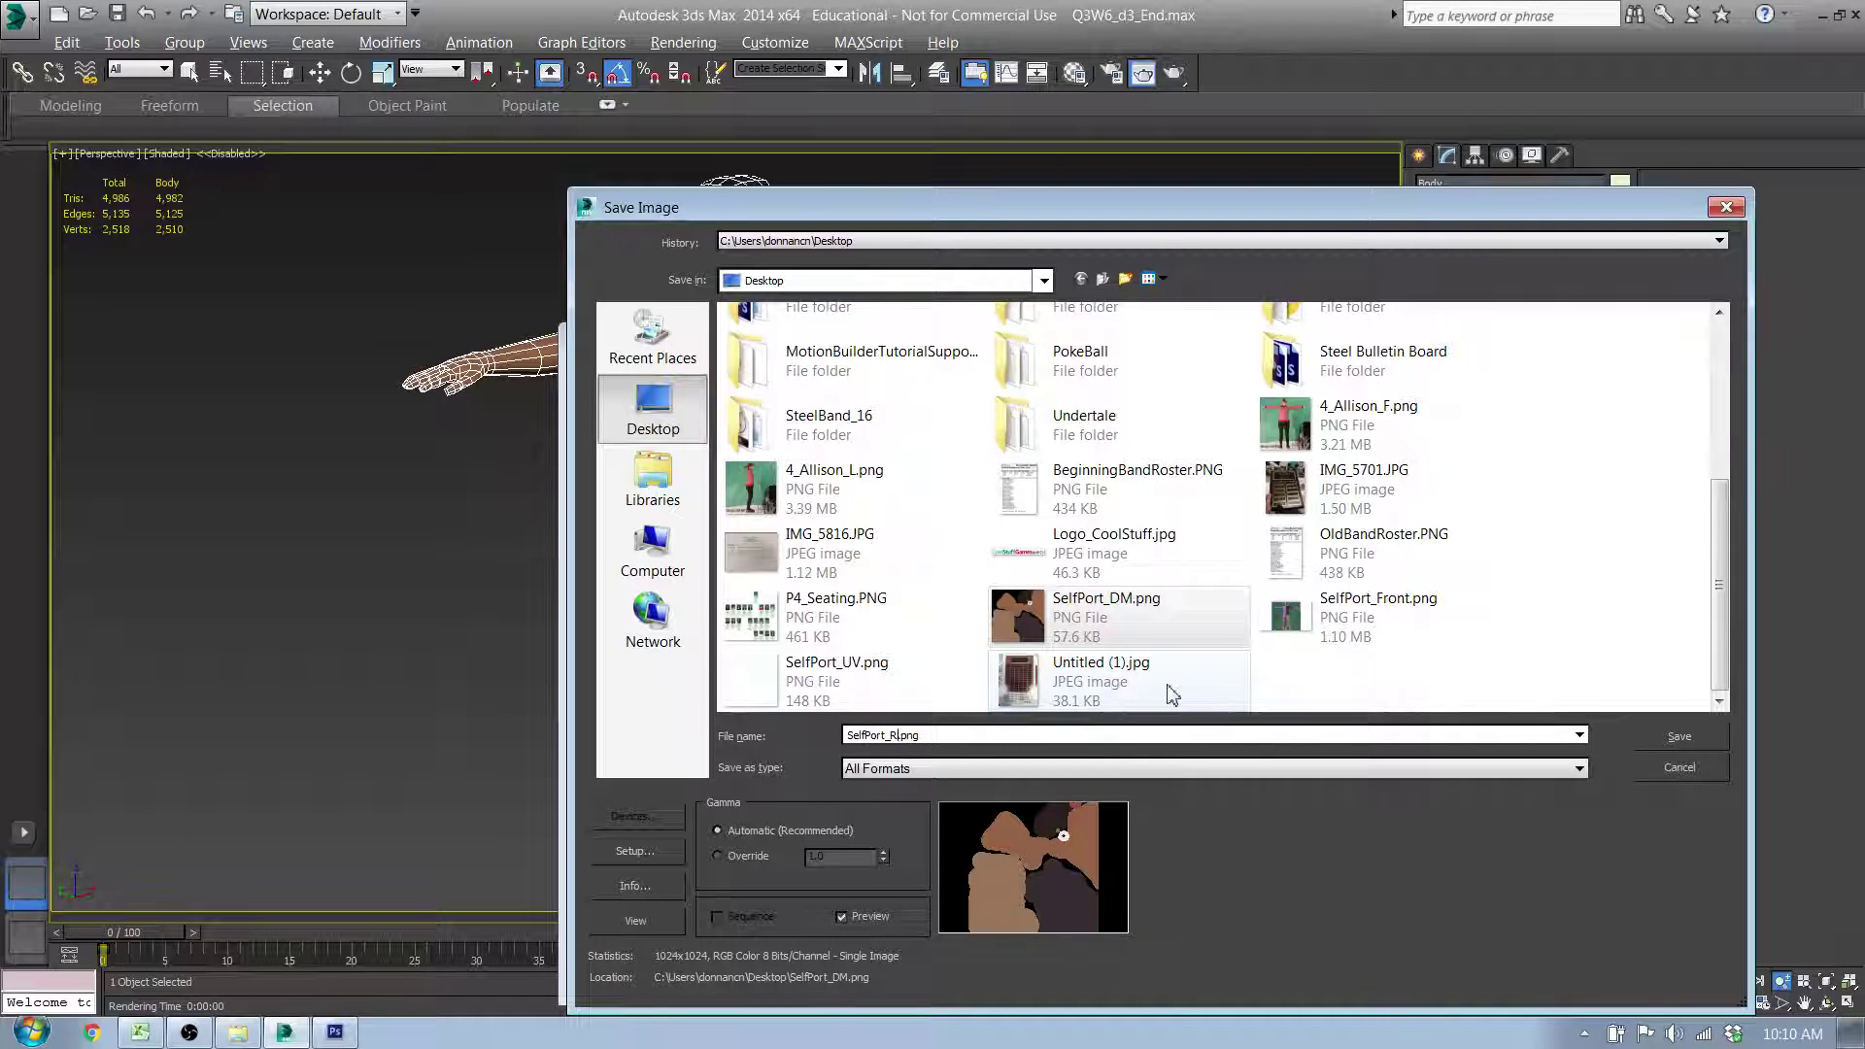
pyautogui.write('ender')
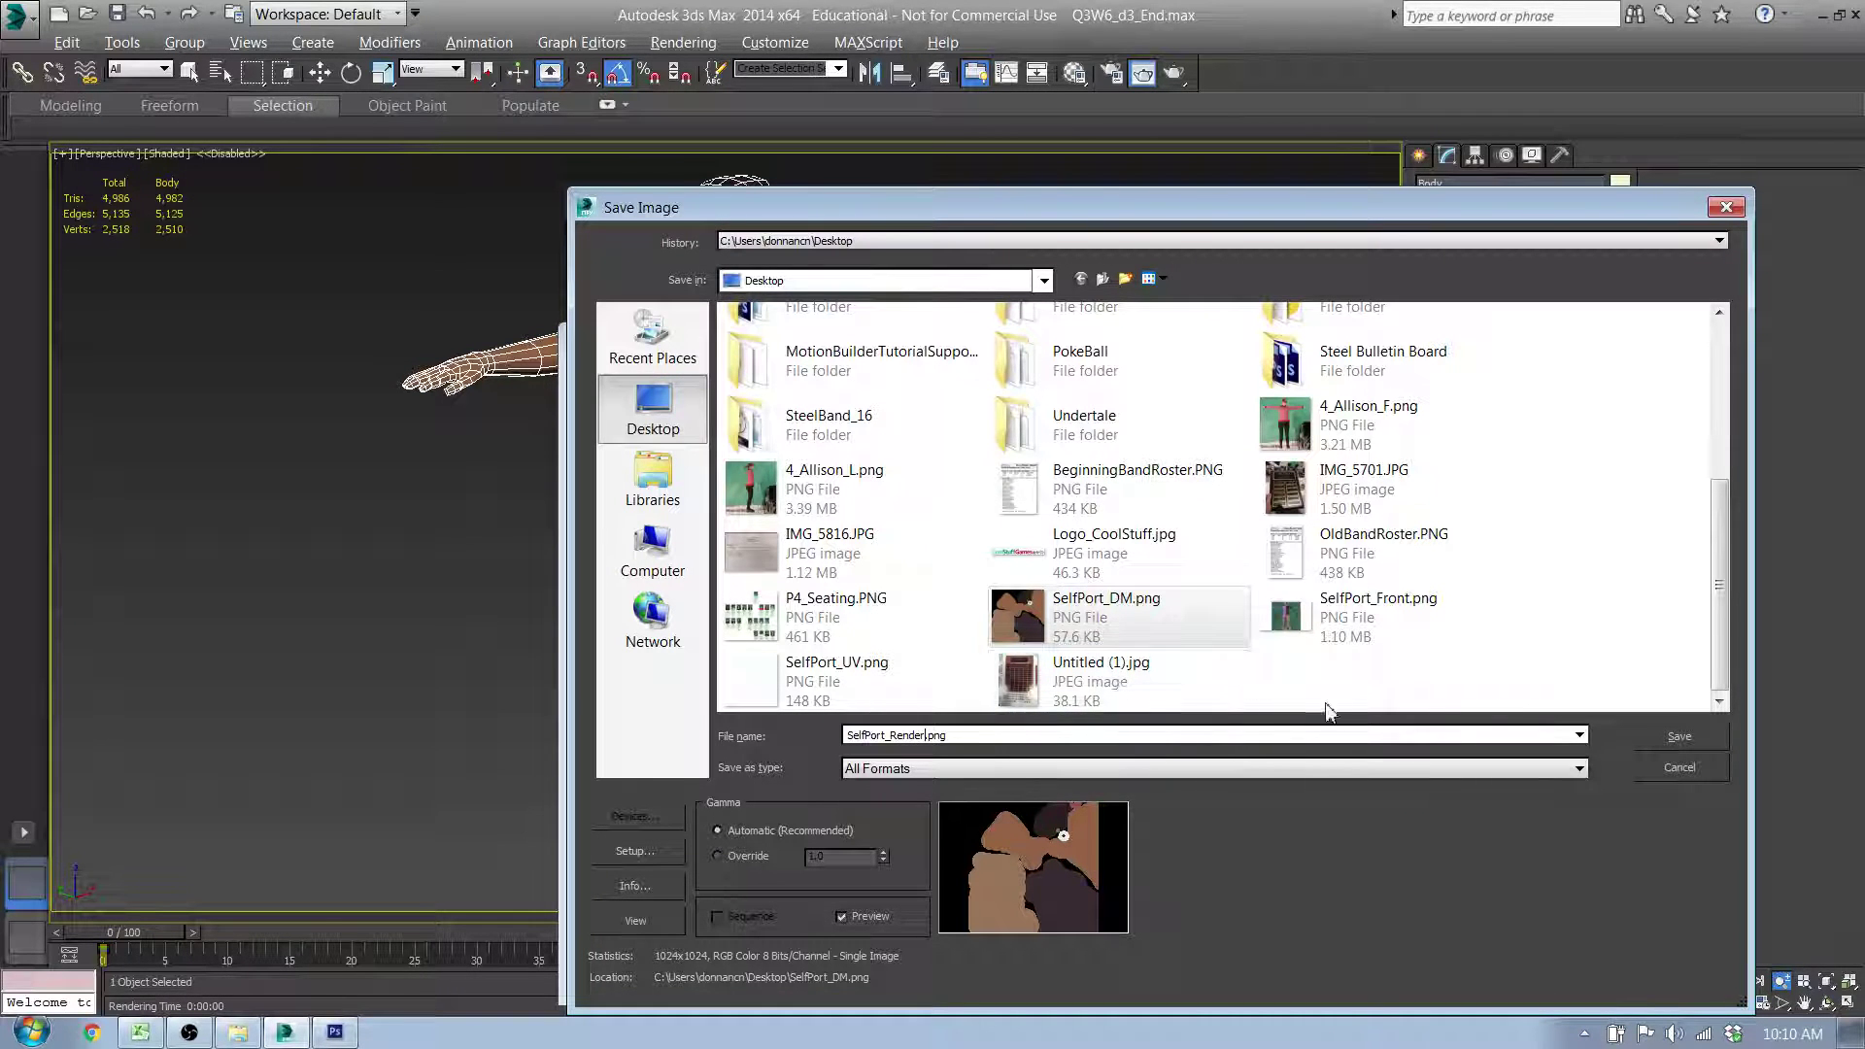
# Step: Save the render as a PNG image in RGB 24 bit with alpha channel, and close the render window
pyautogui.click(1471, 768)
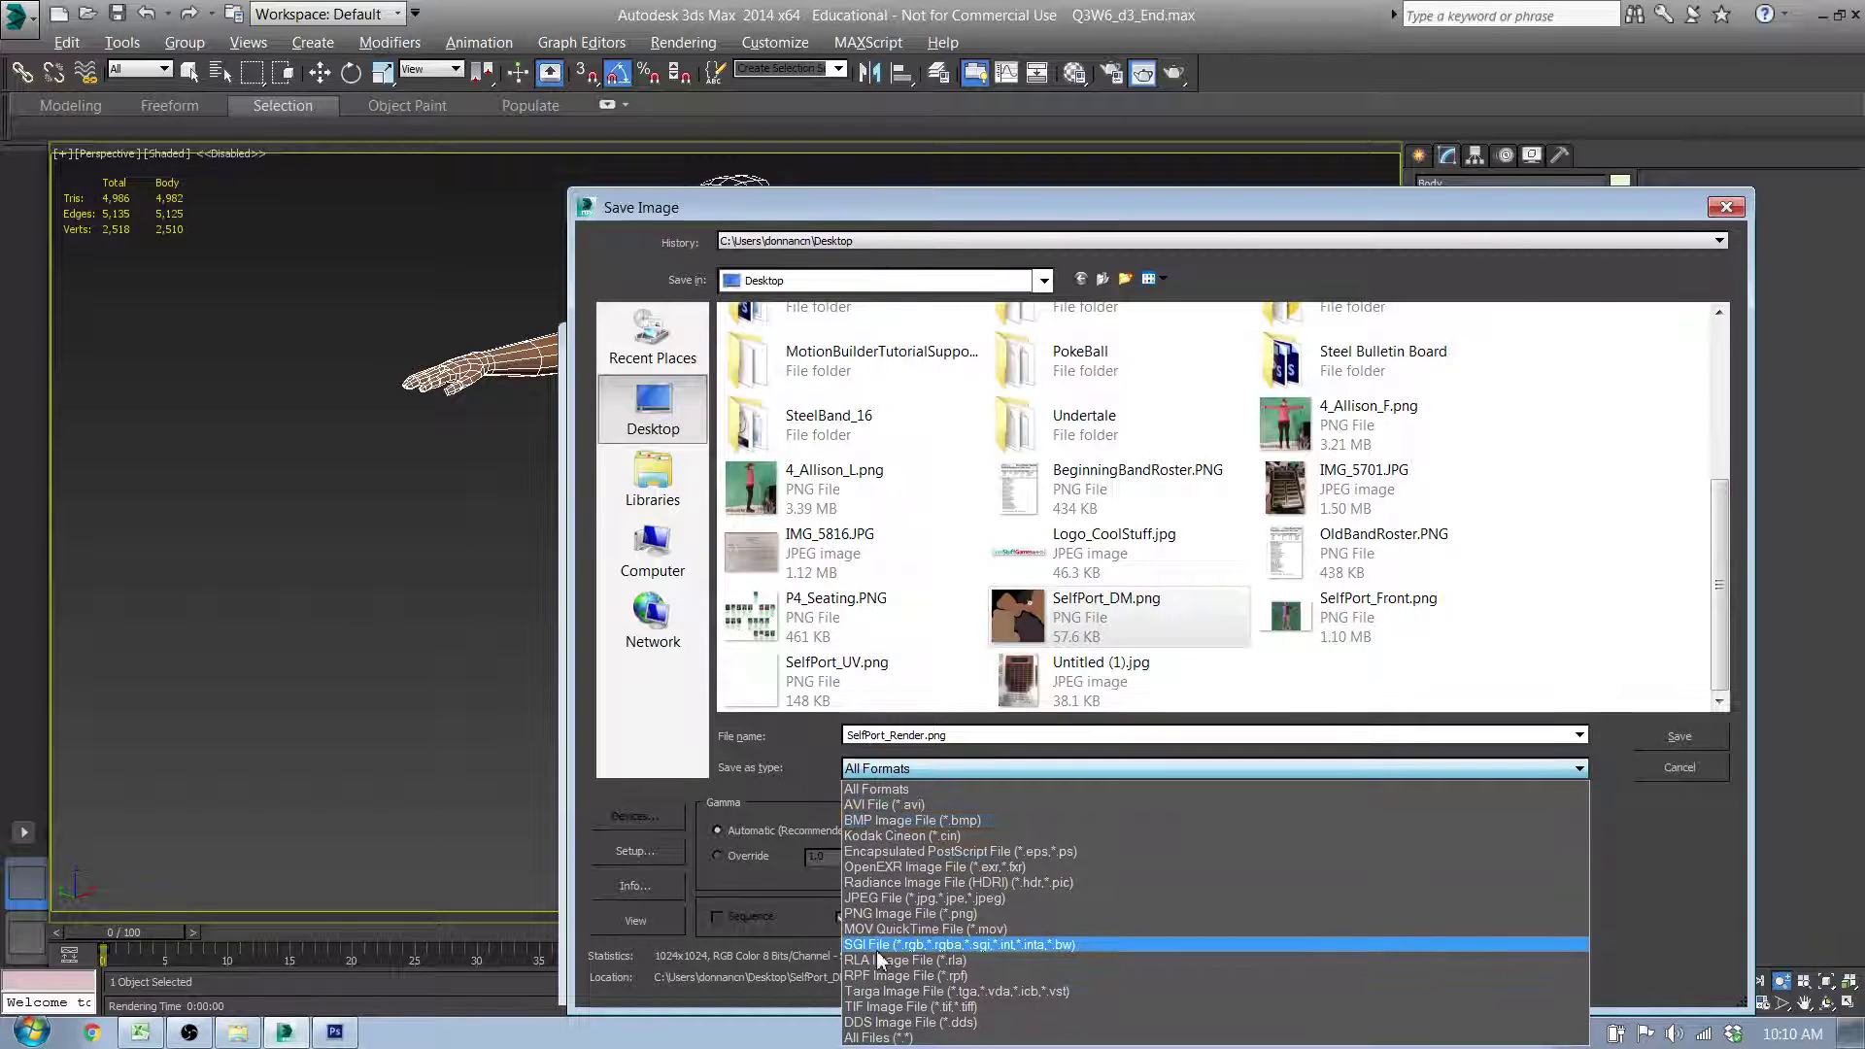
pyautogui.click(910, 913)
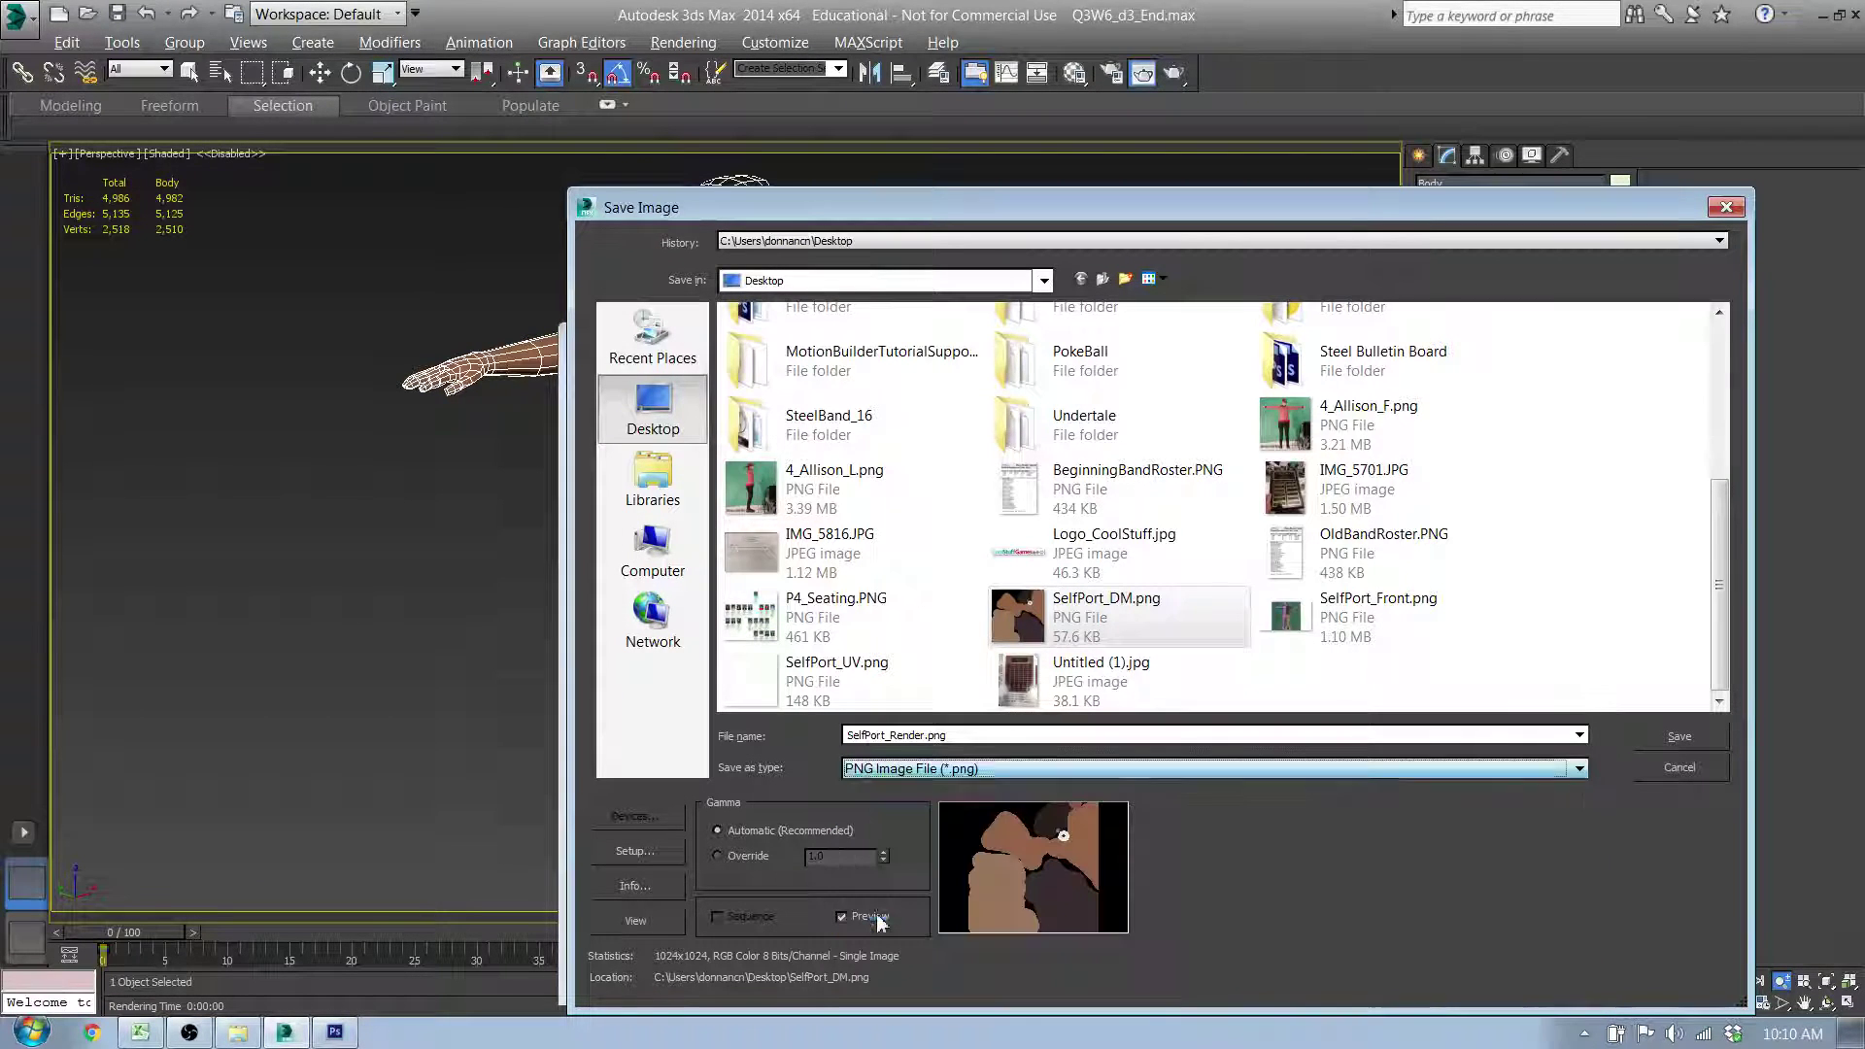
pyautogui.click(1679, 736)
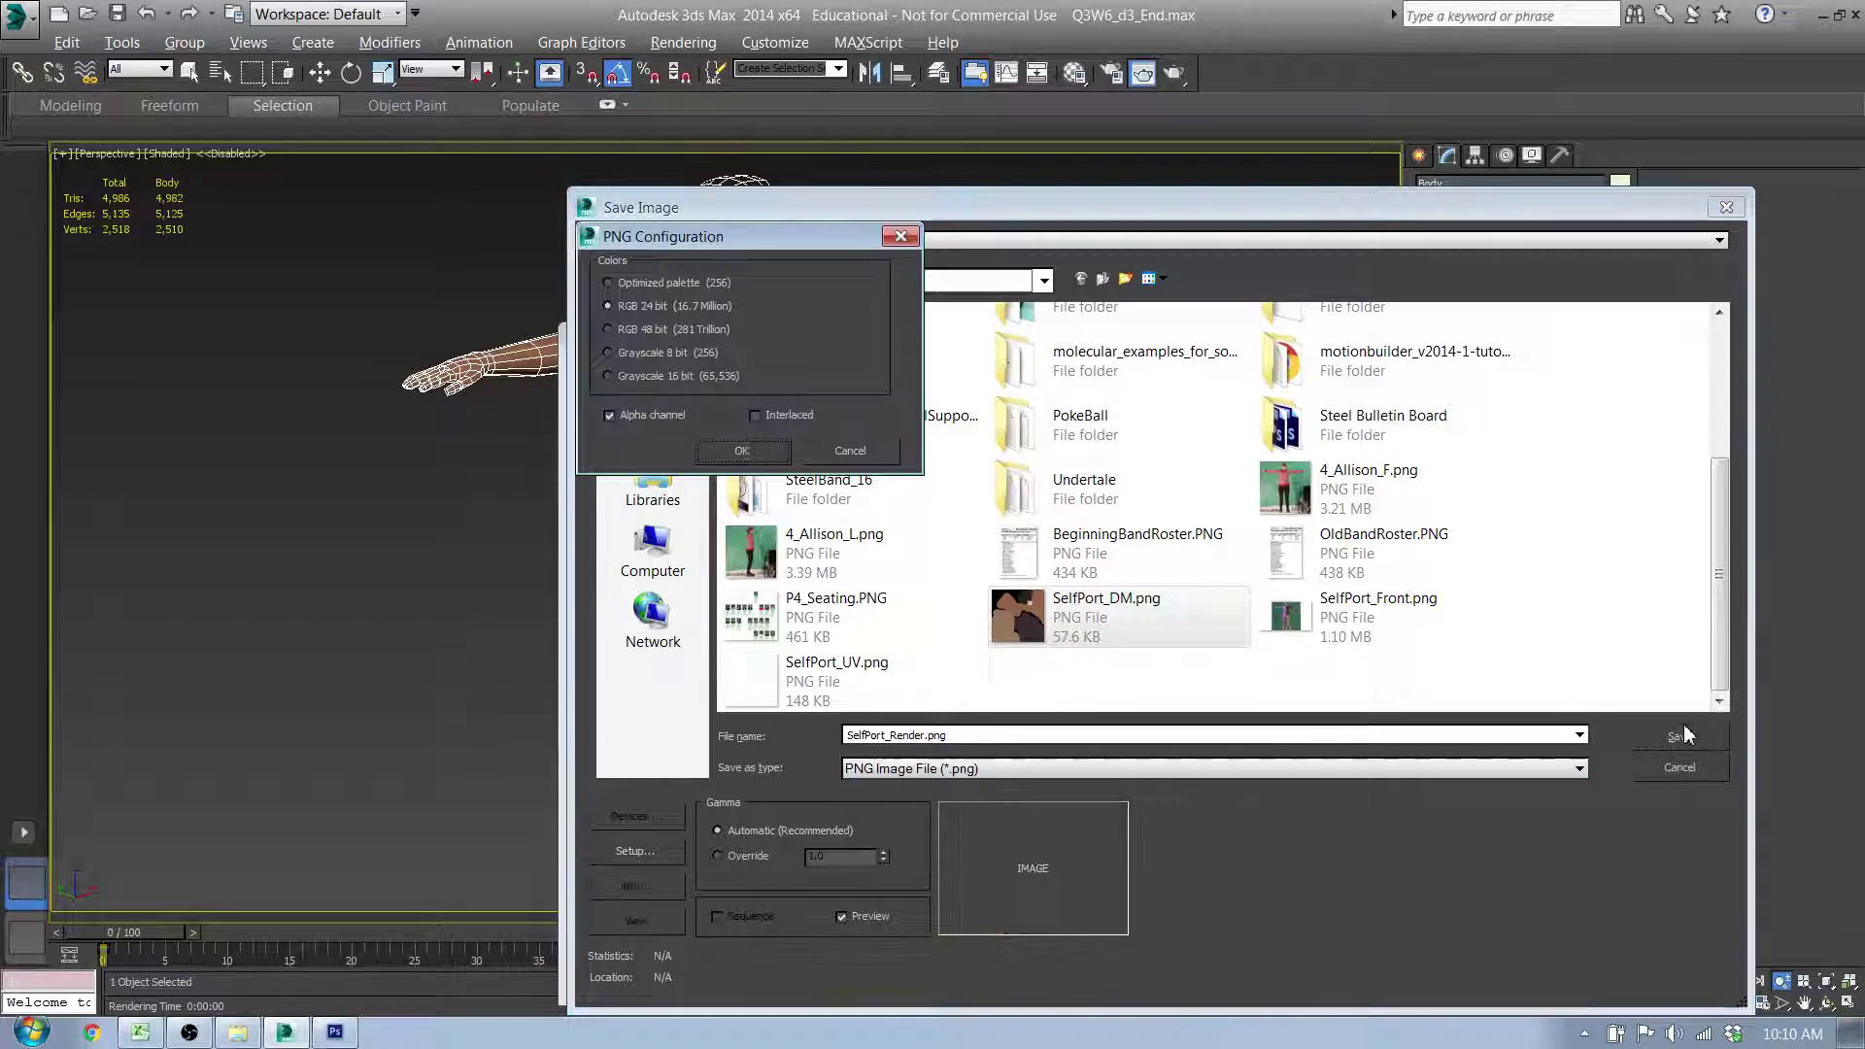
pyautogui.click(726, 446)
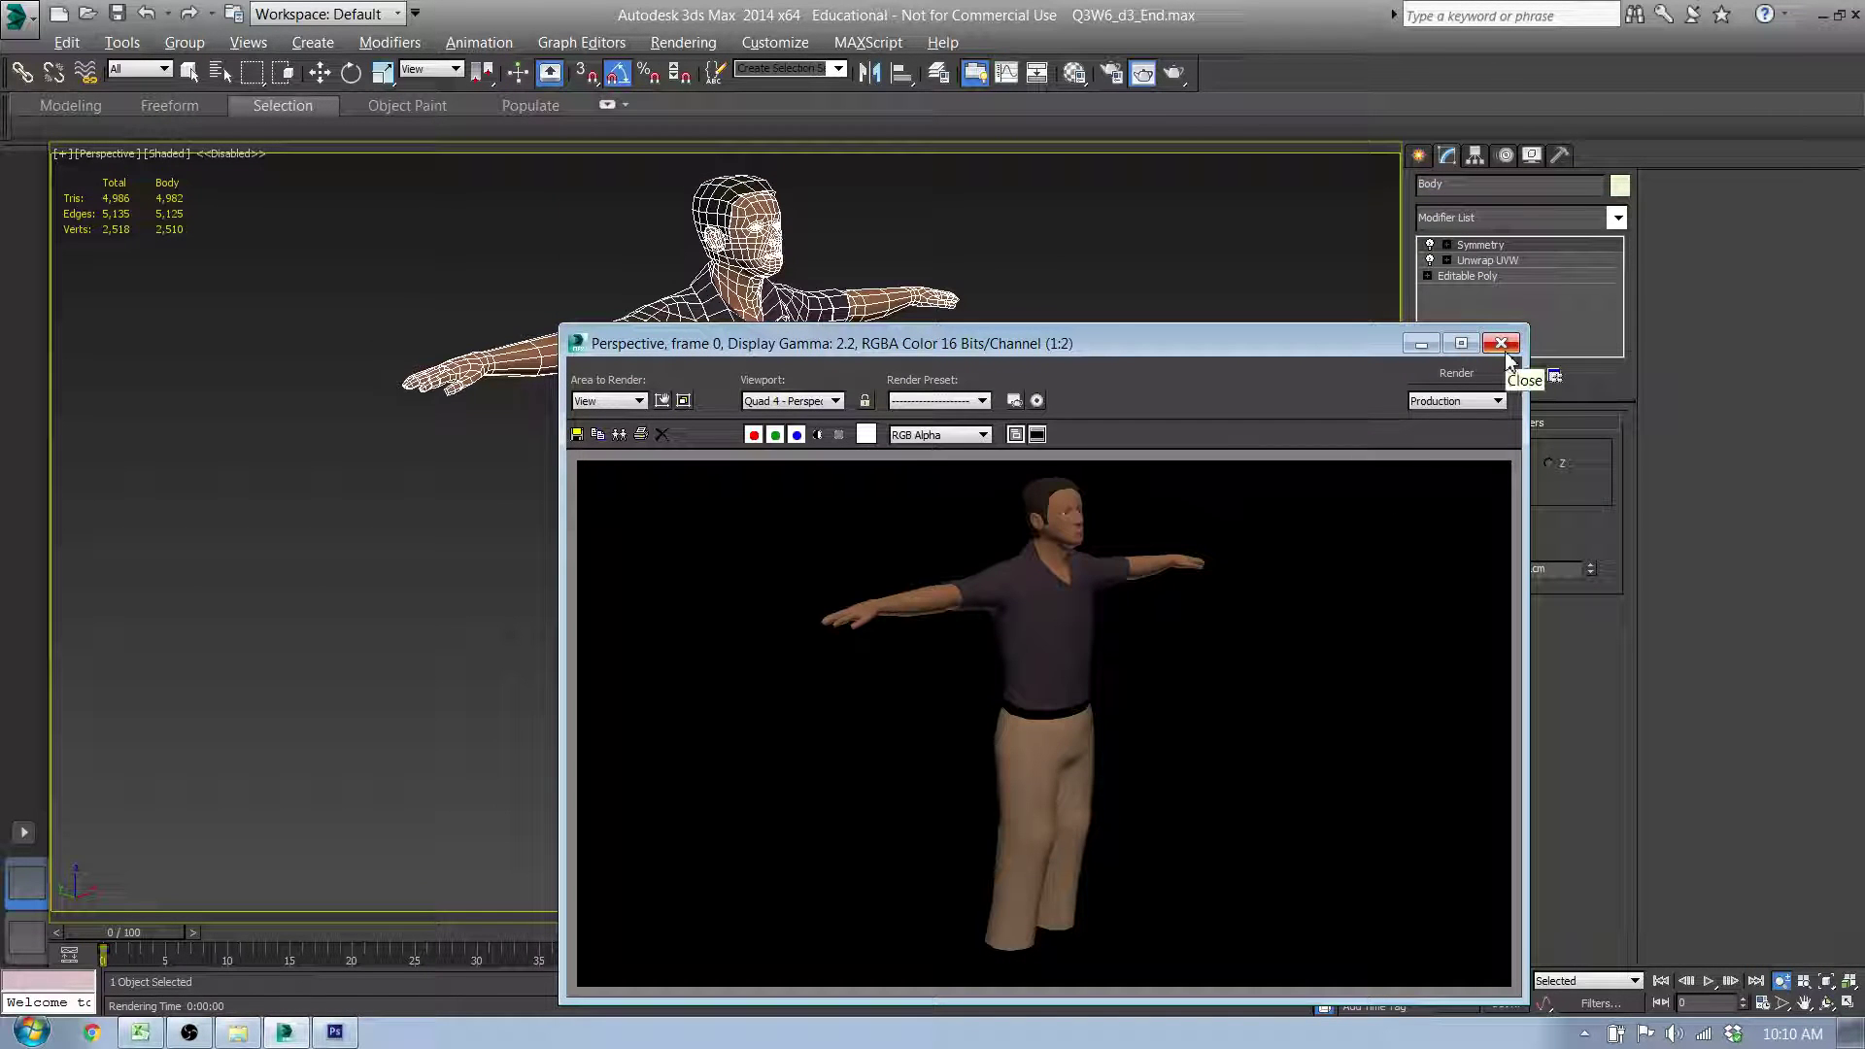
pyautogui.click(1501, 344)
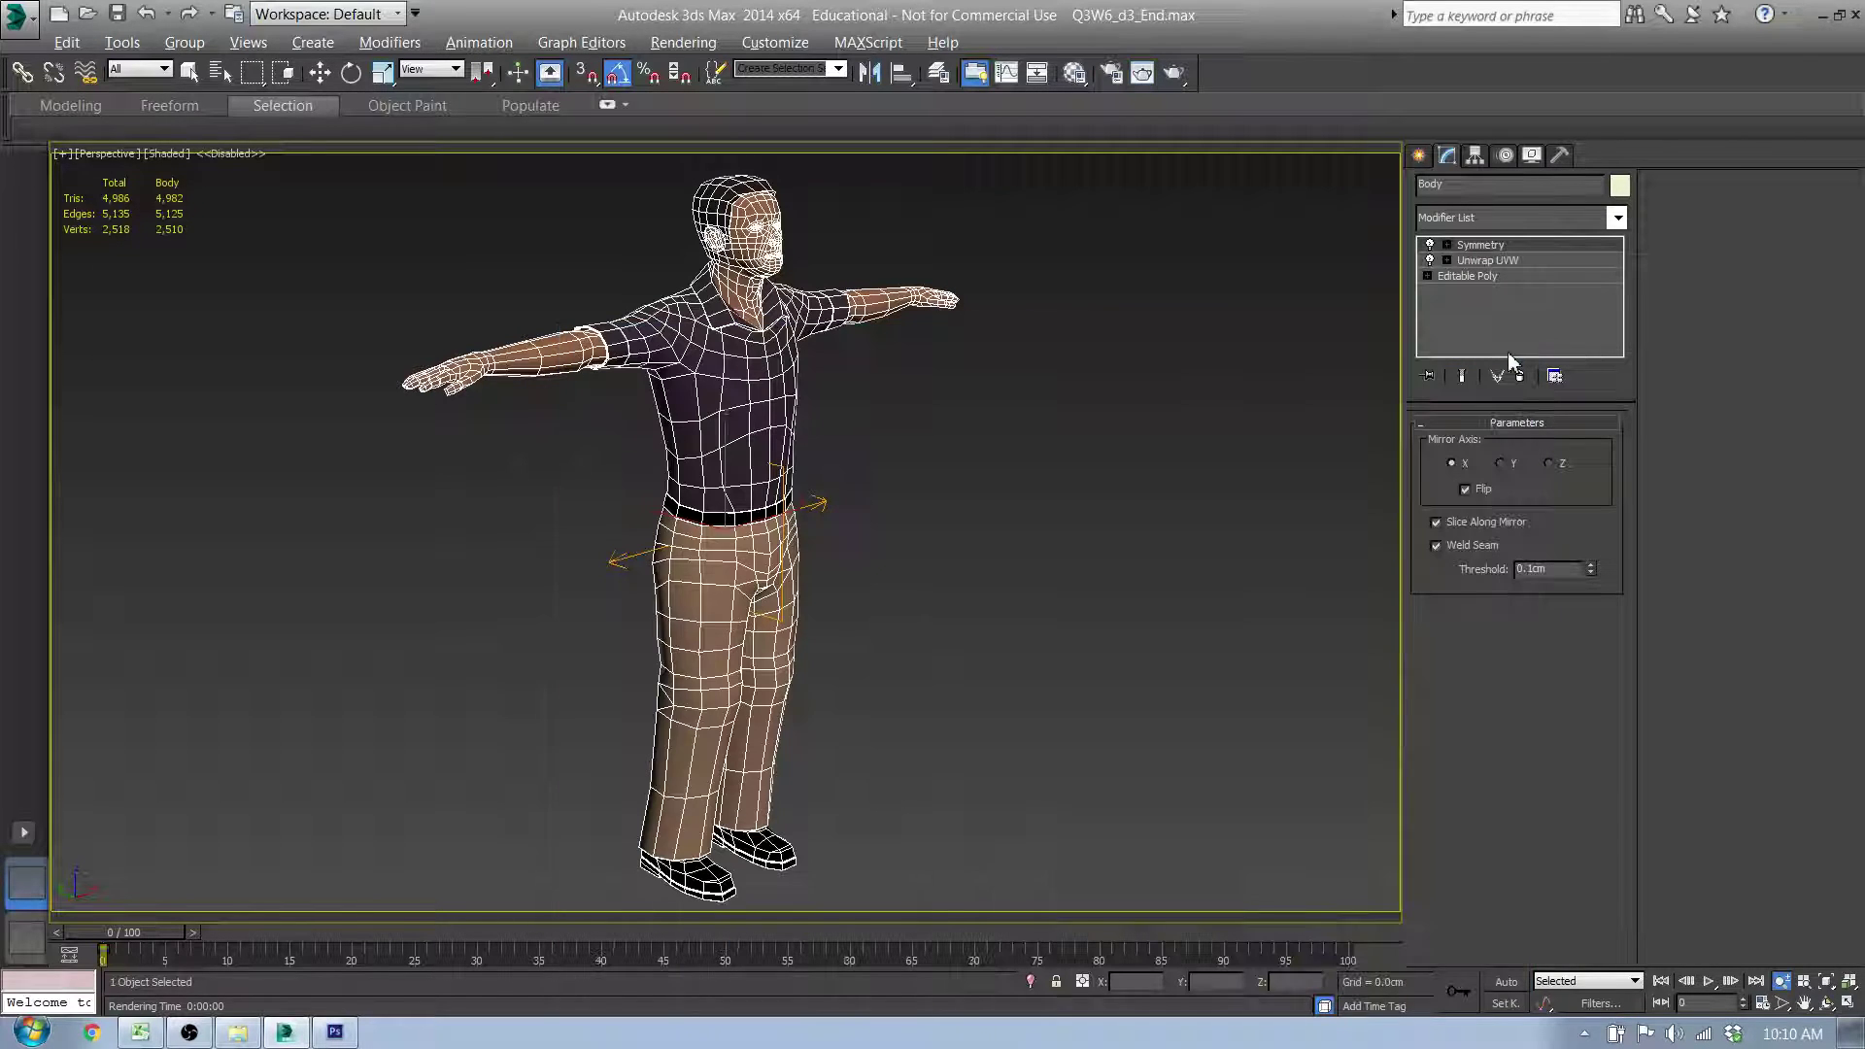
# Step: Switch to Photoshop and create a new document 1920 pixels wide and 1080 pixels high
pyautogui.click(1824, 15)
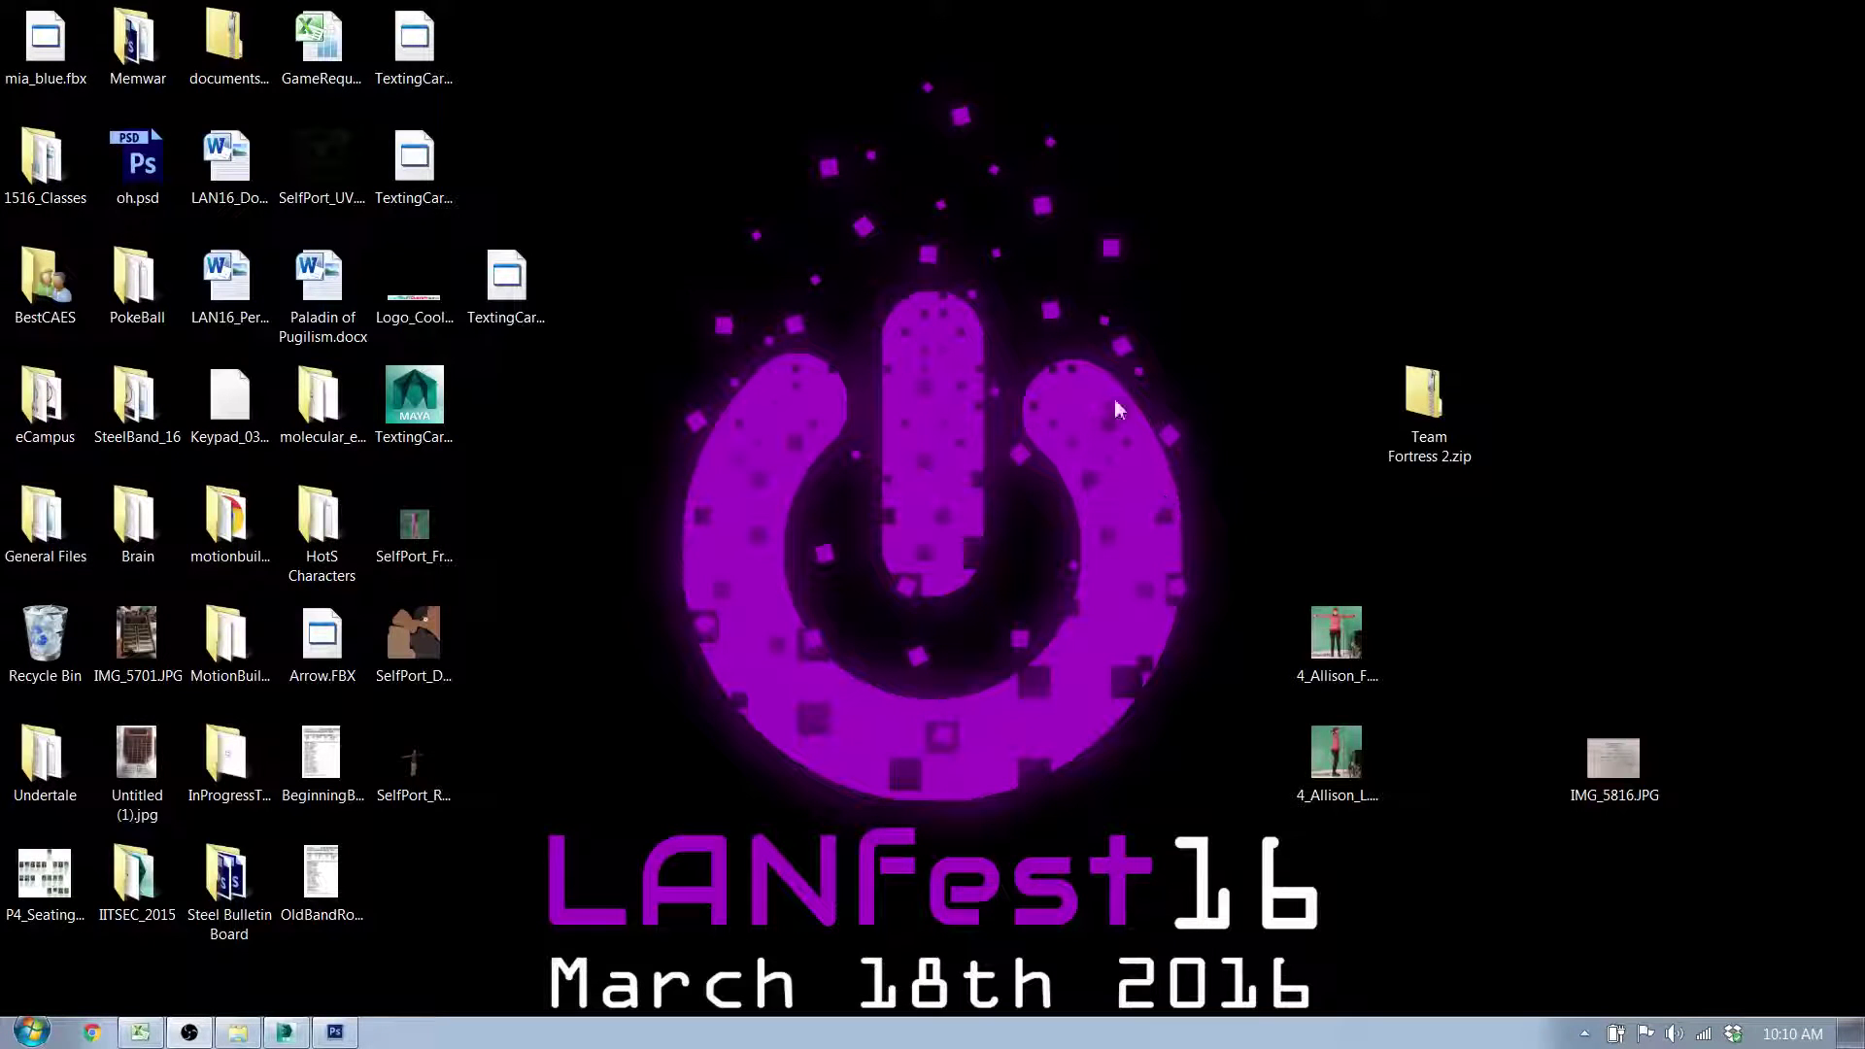
pyautogui.click(334, 1031)
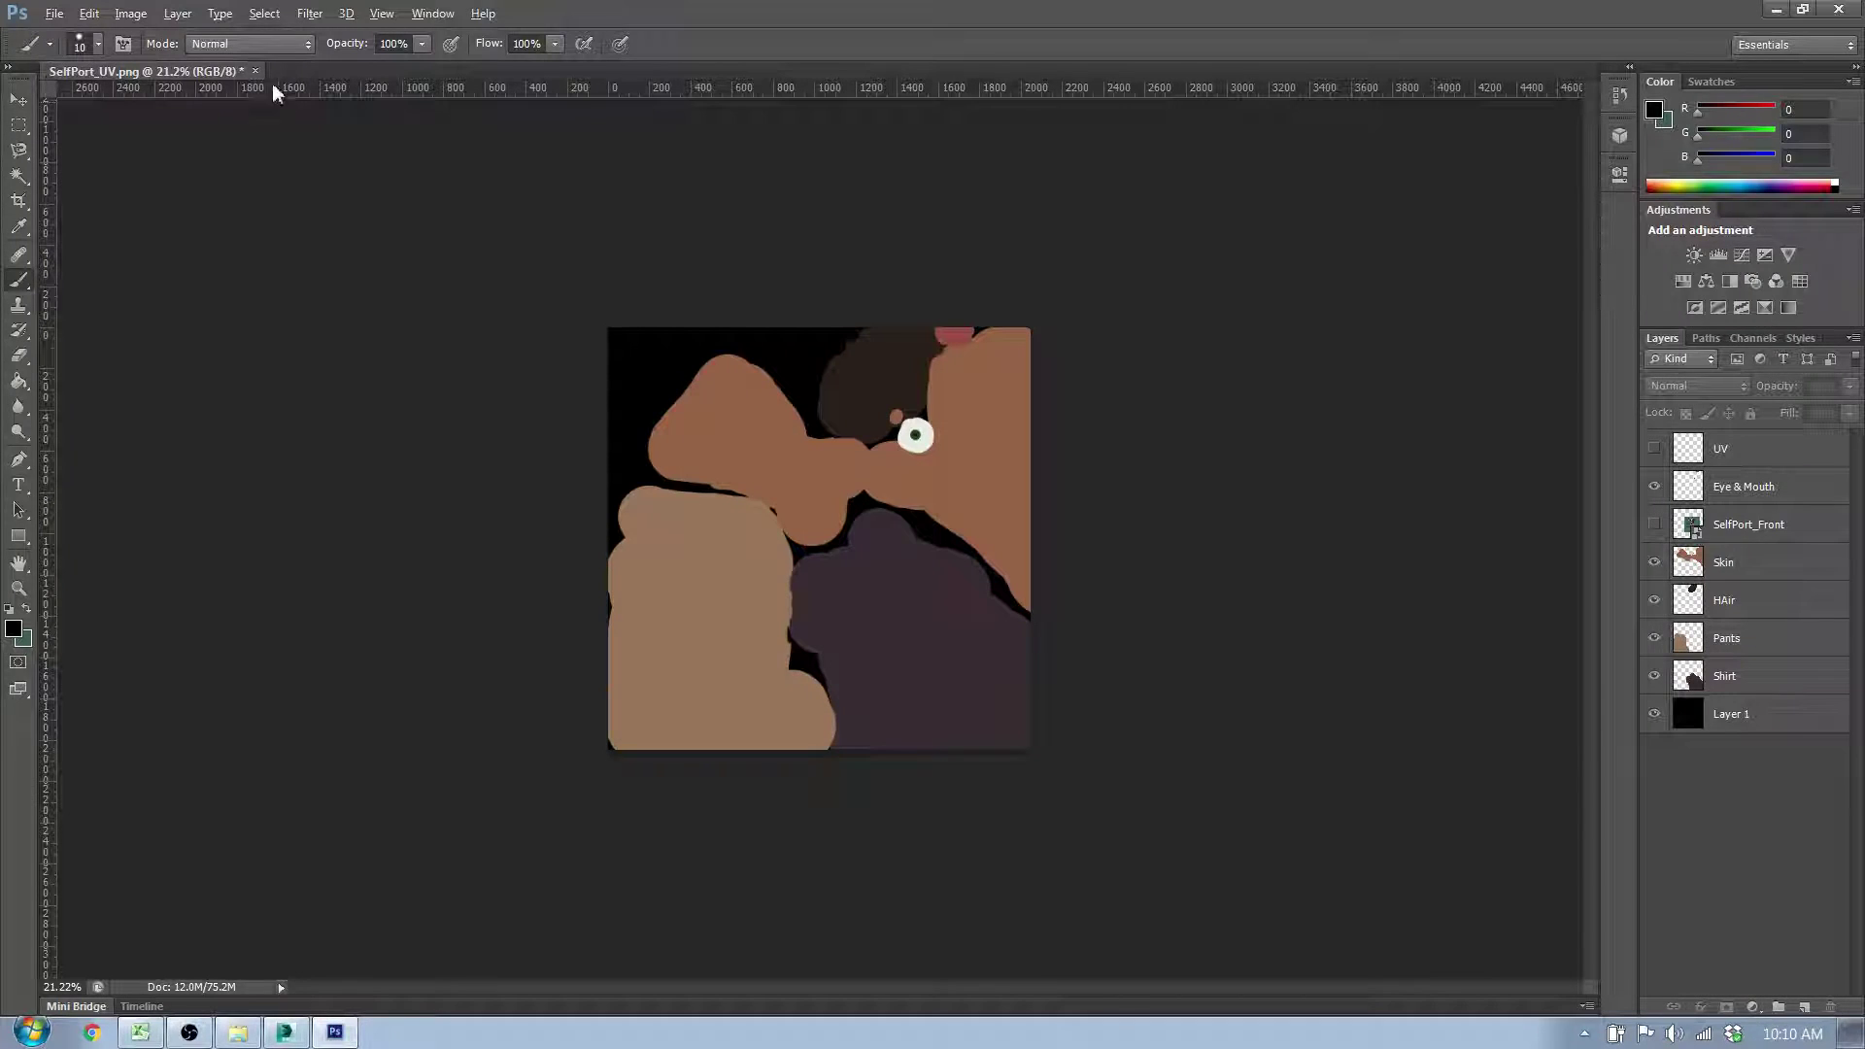
pyautogui.click(88, 14)
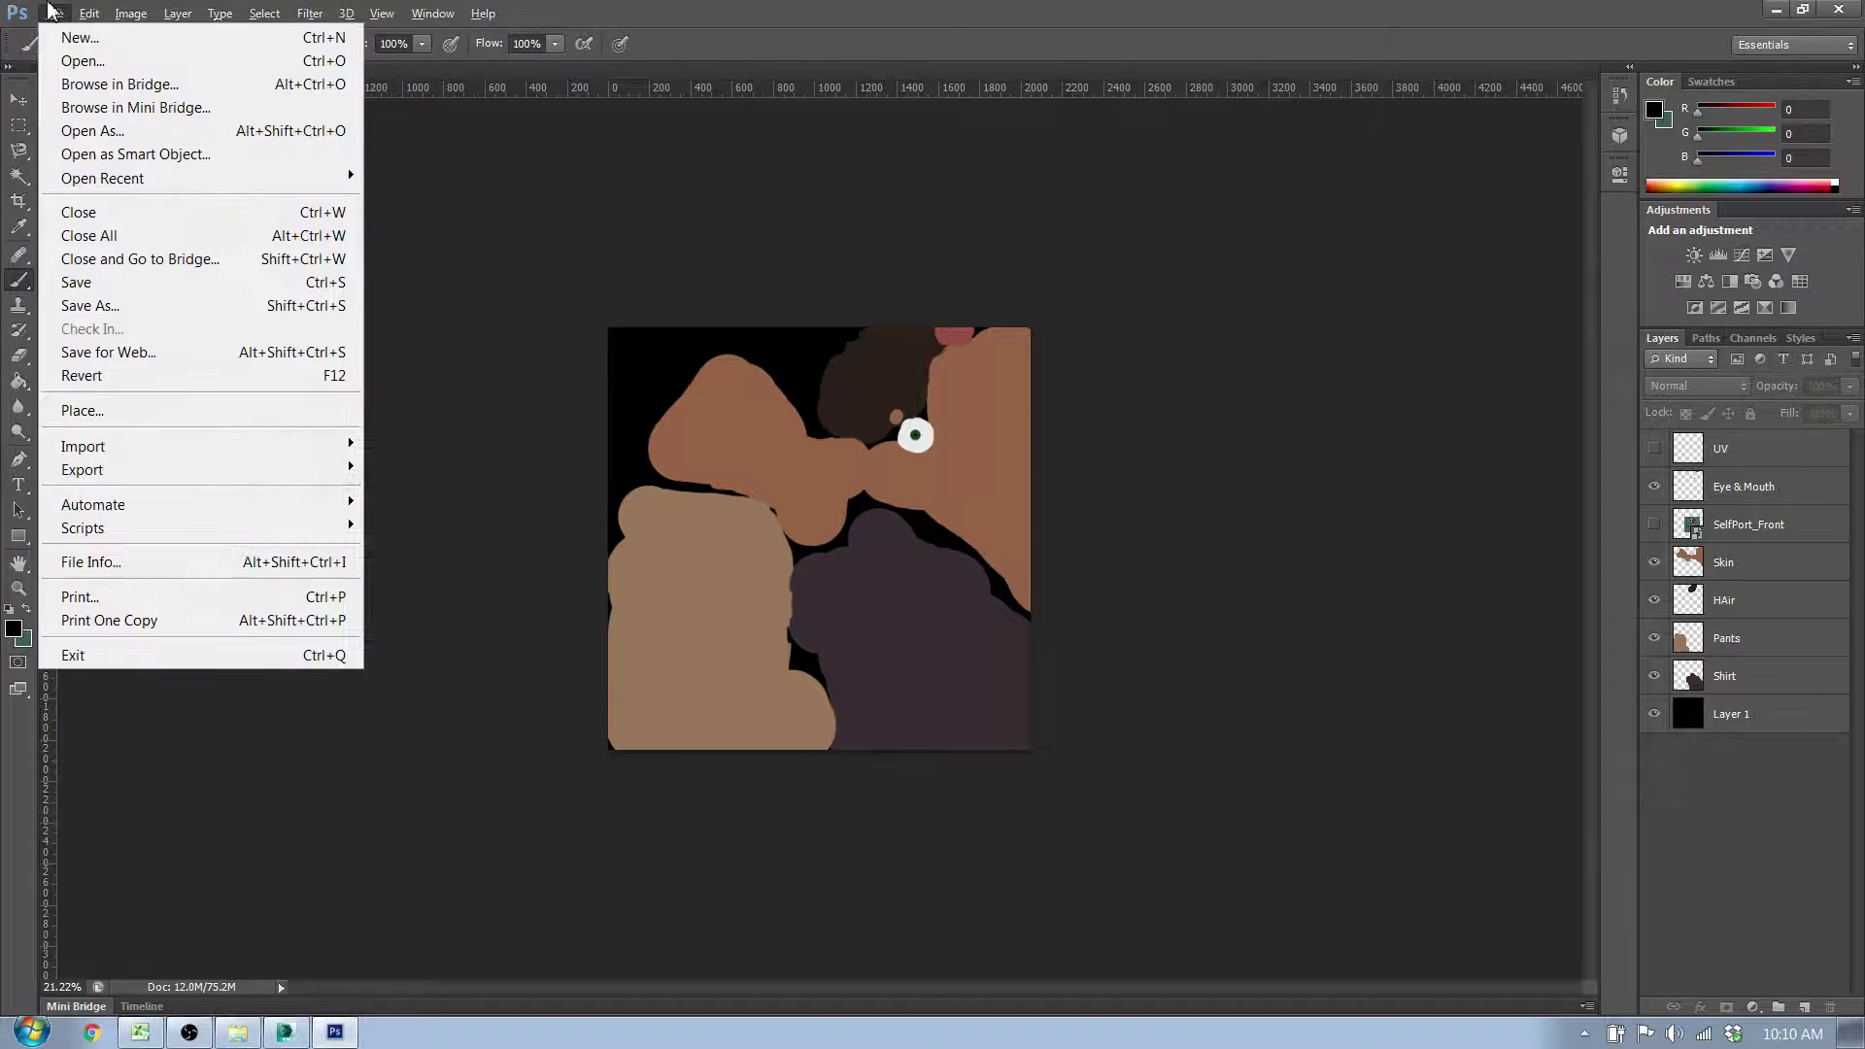
pyautogui.press('Escape')
pyautogui.hotkey('ctrl', 'n')
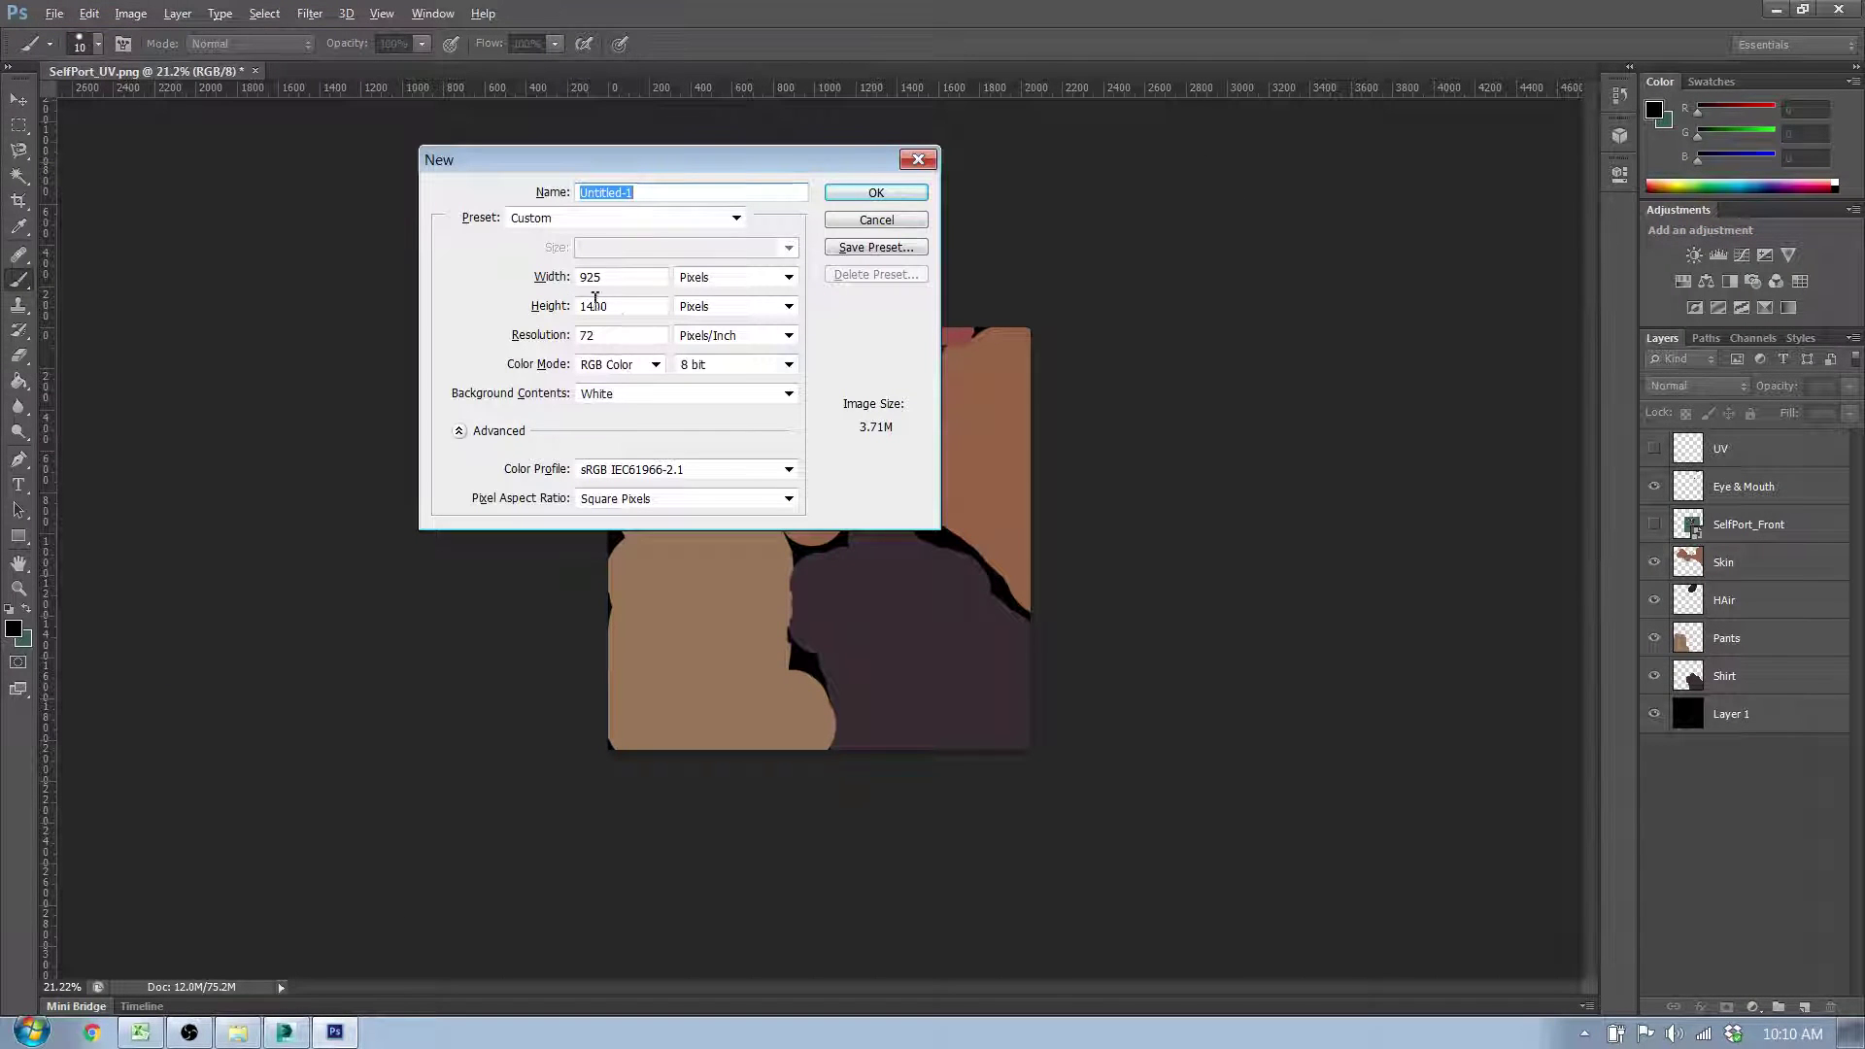
pyautogui.moveTo(641, 279); pyautogui.dragTo(476, 282)
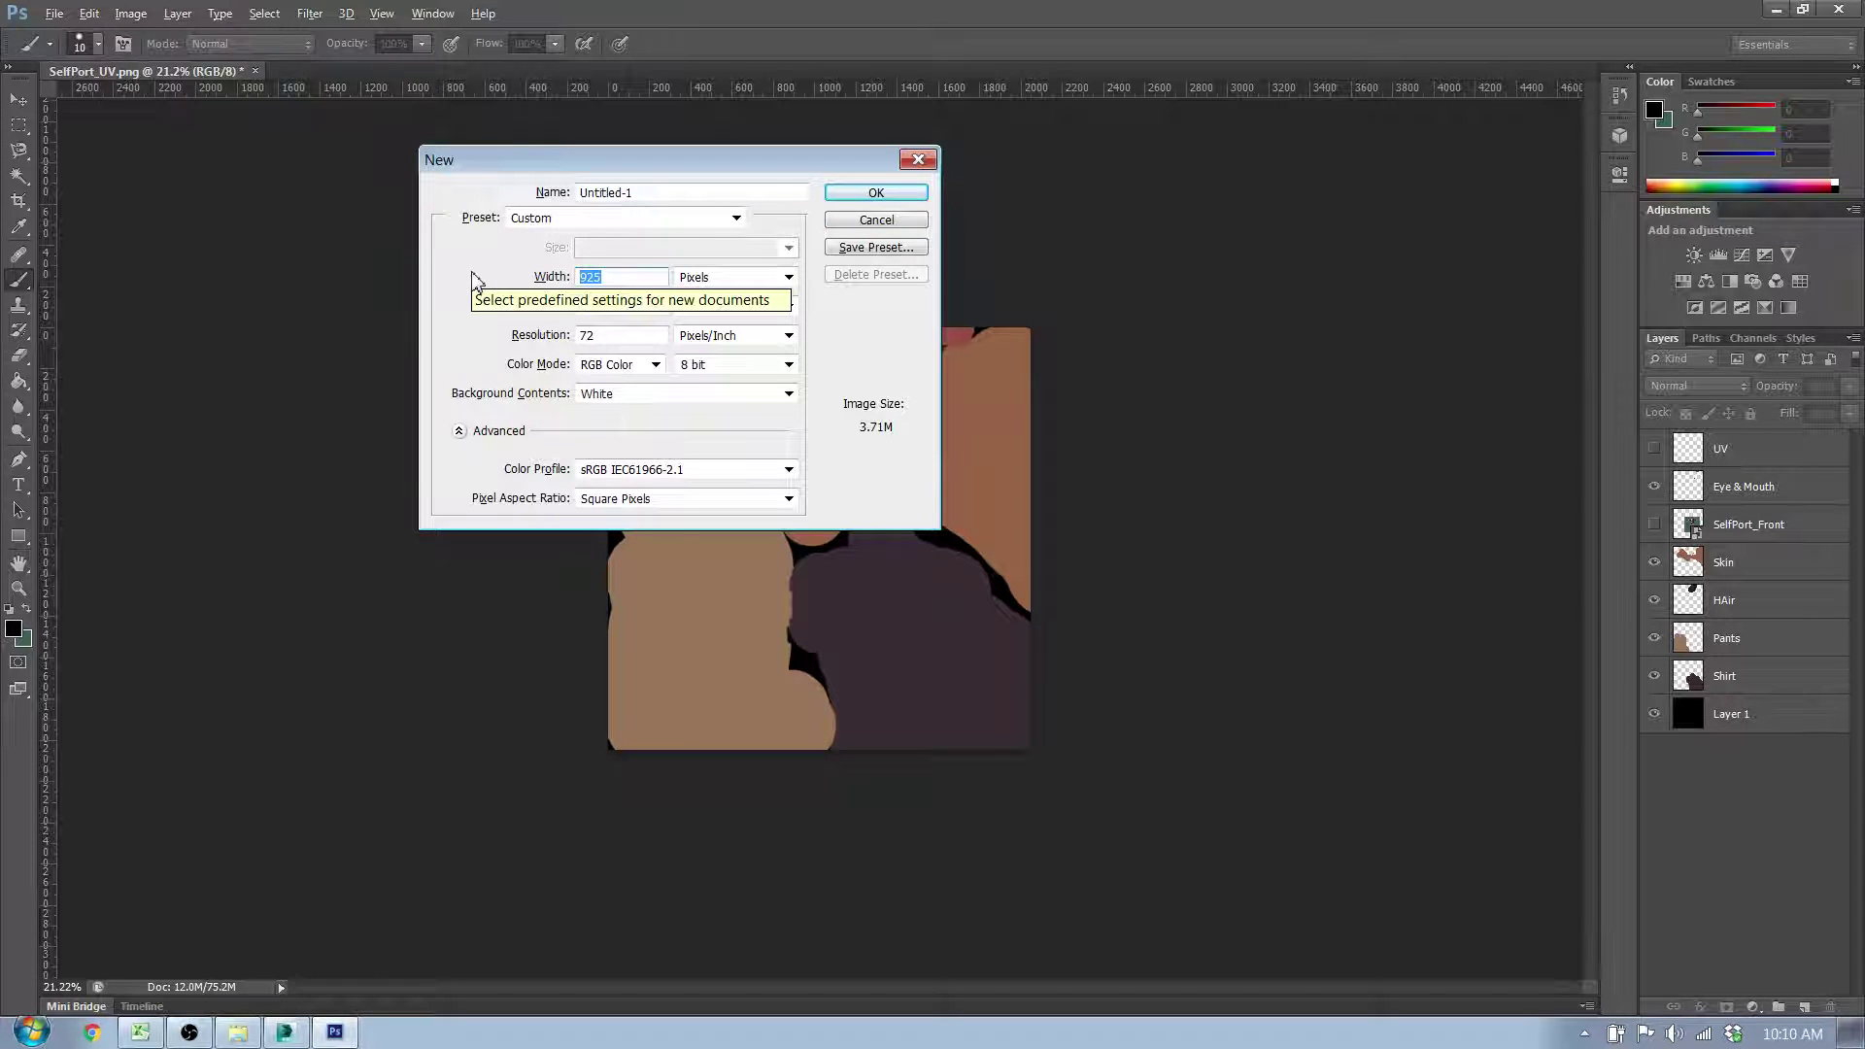
pyautogui.write('4920')
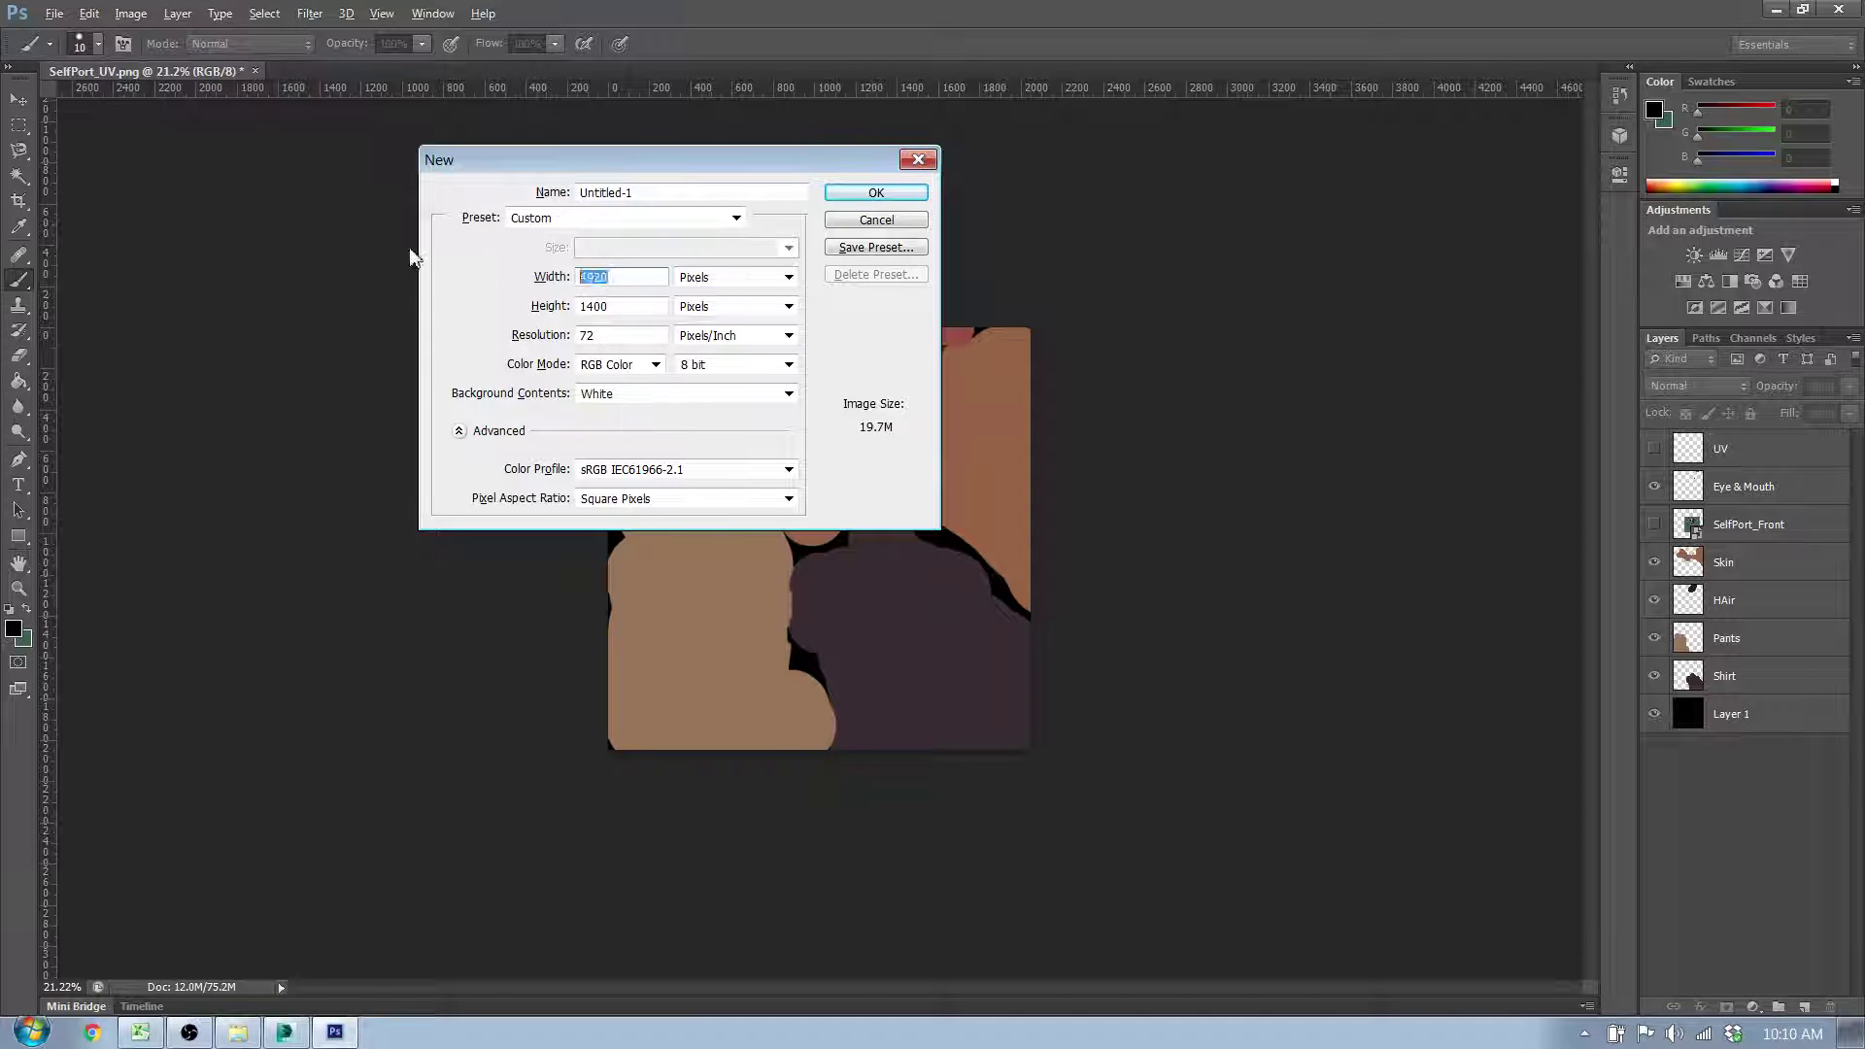
pyautogui.write('19')
pyautogui.moveTo(616, 304); pyautogui.dragTo(483, 311)
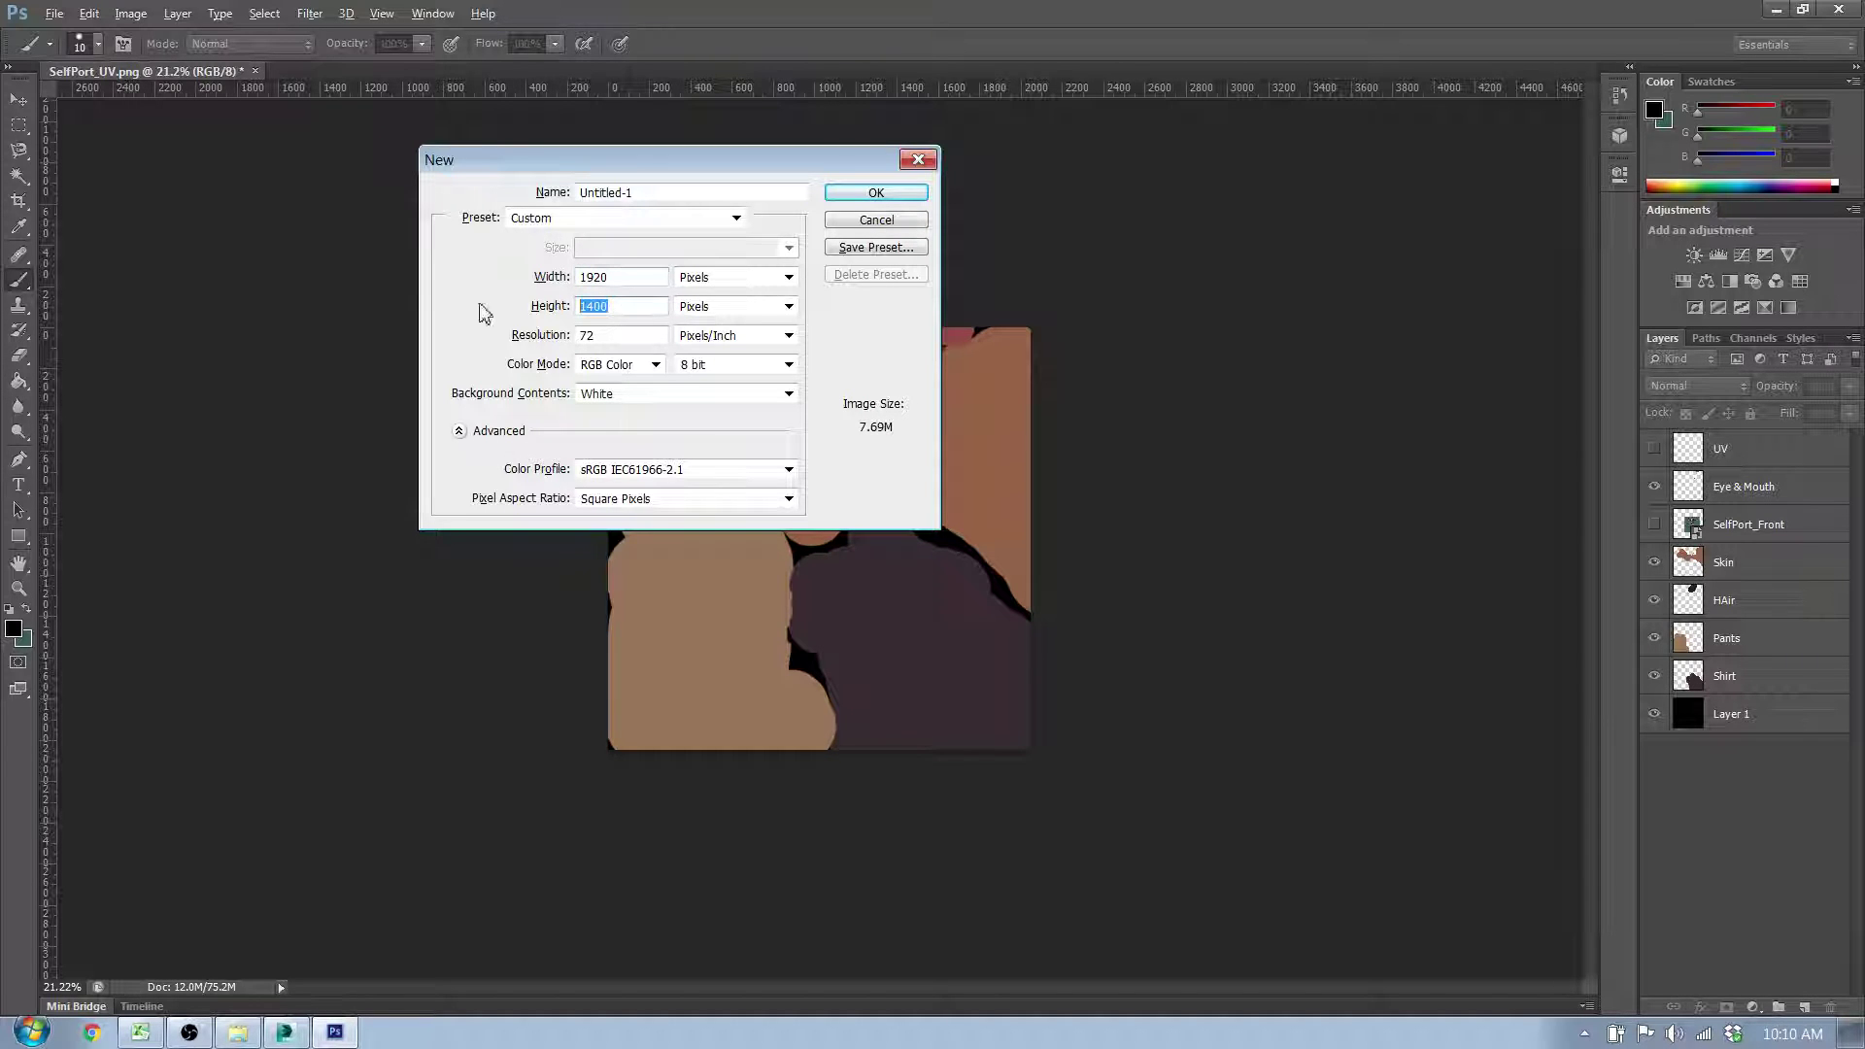
pyautogui.write('10')
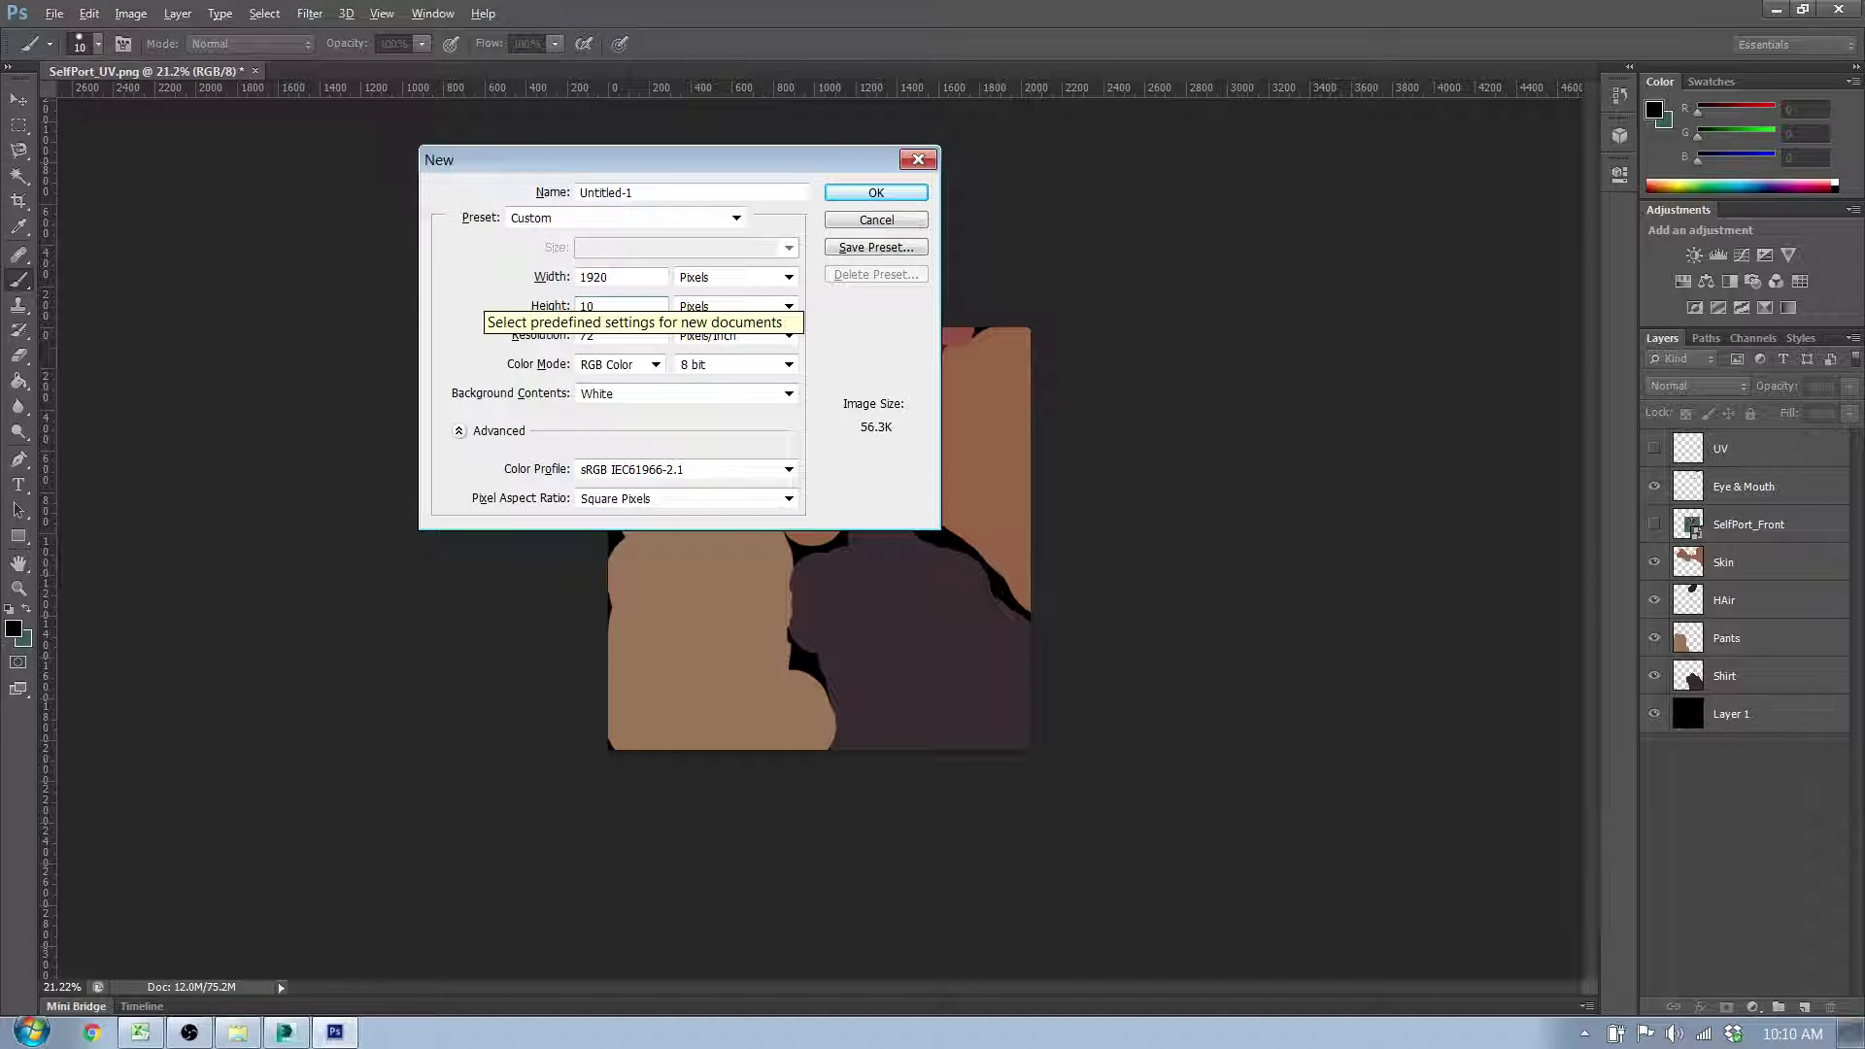
pyautogui.write('80')
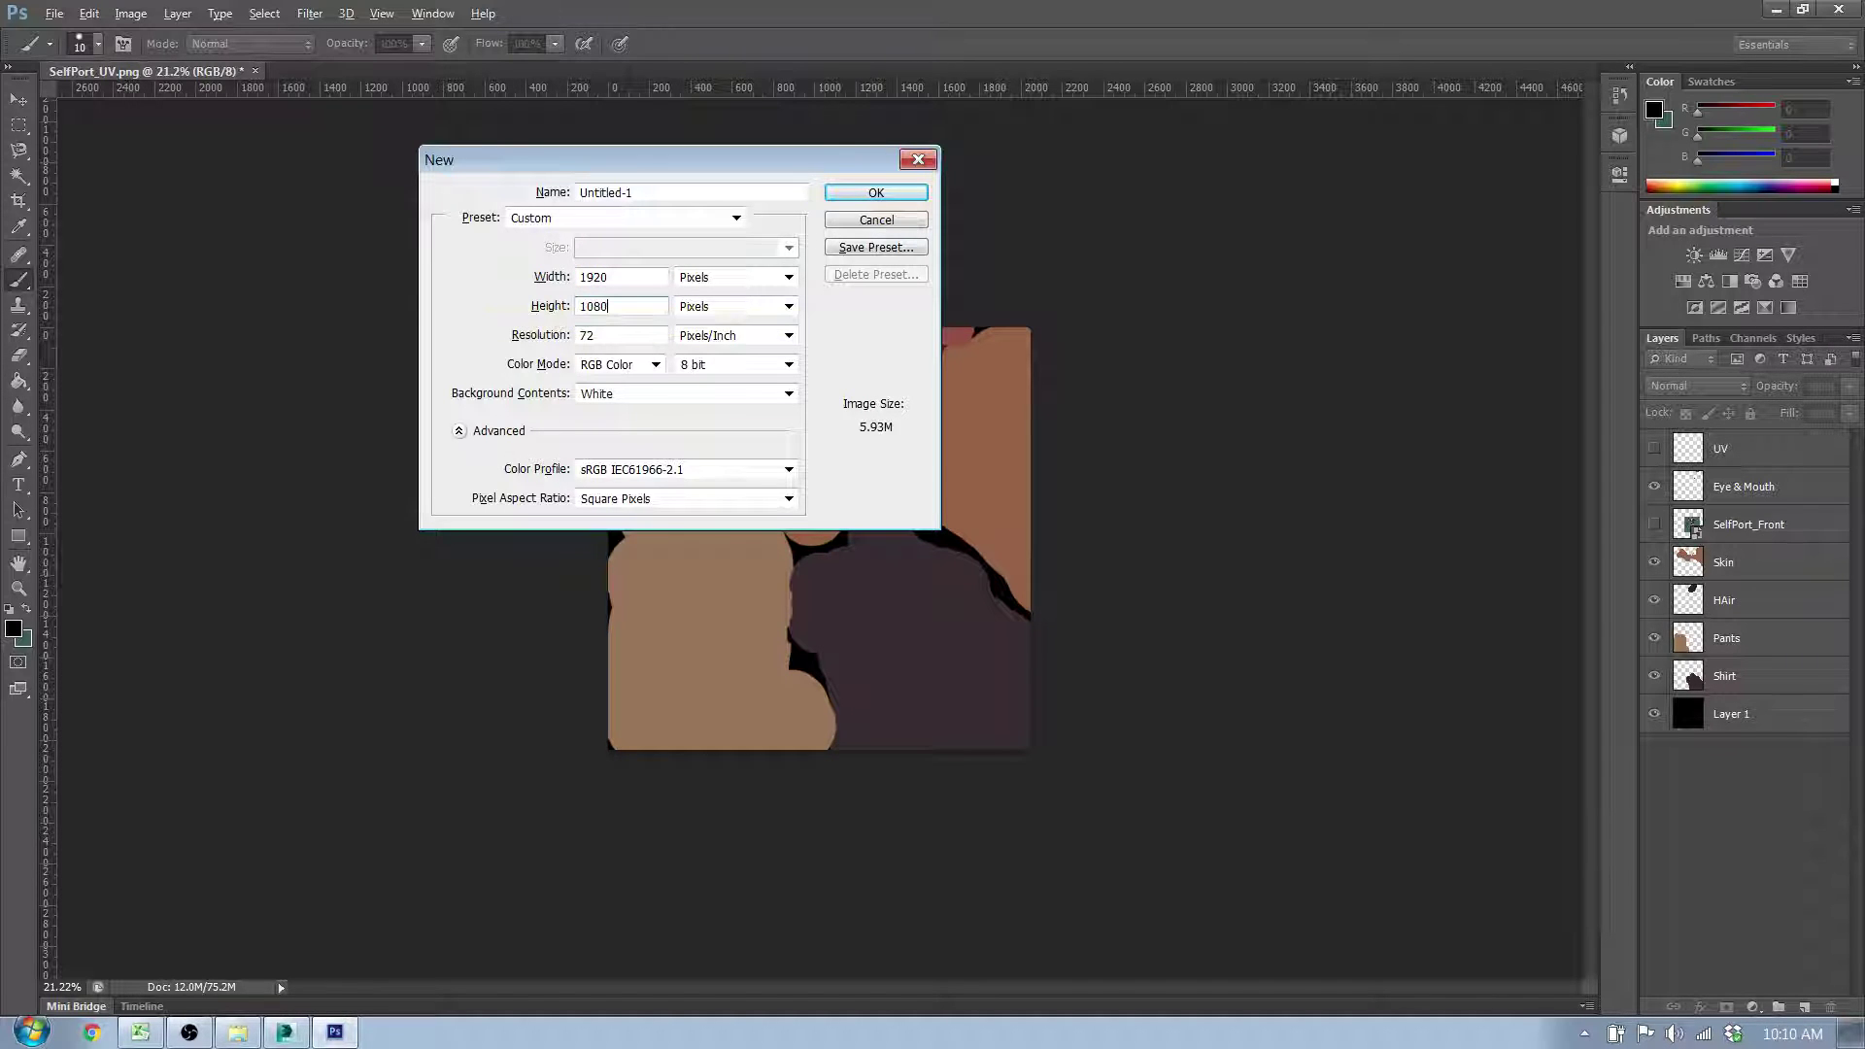
pyautogui.click(894, 193)
# Step: Place the SelfPort_Render image from the desktop at full size on the left part of the blank canvas
pyautogui.press('super+Right')
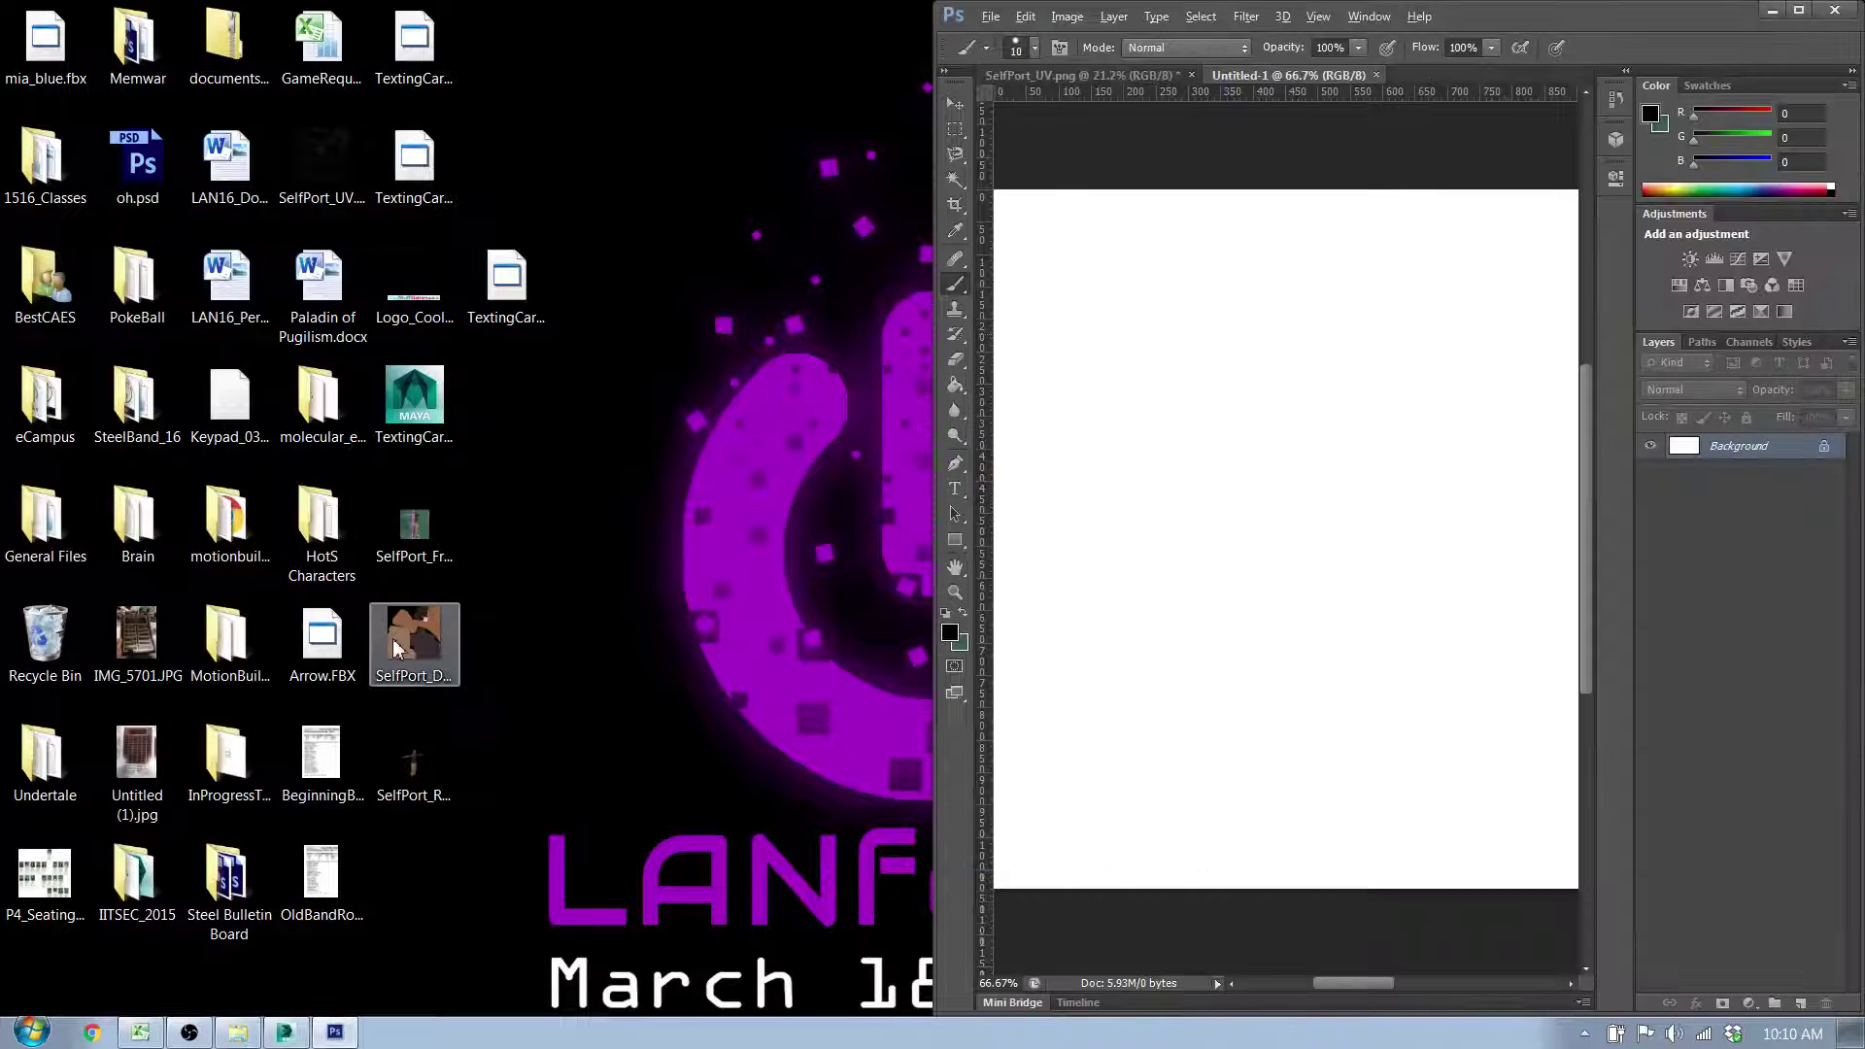
pyautogui.moveTo(421, 642); pyautogui.dragTo(1238, 652)
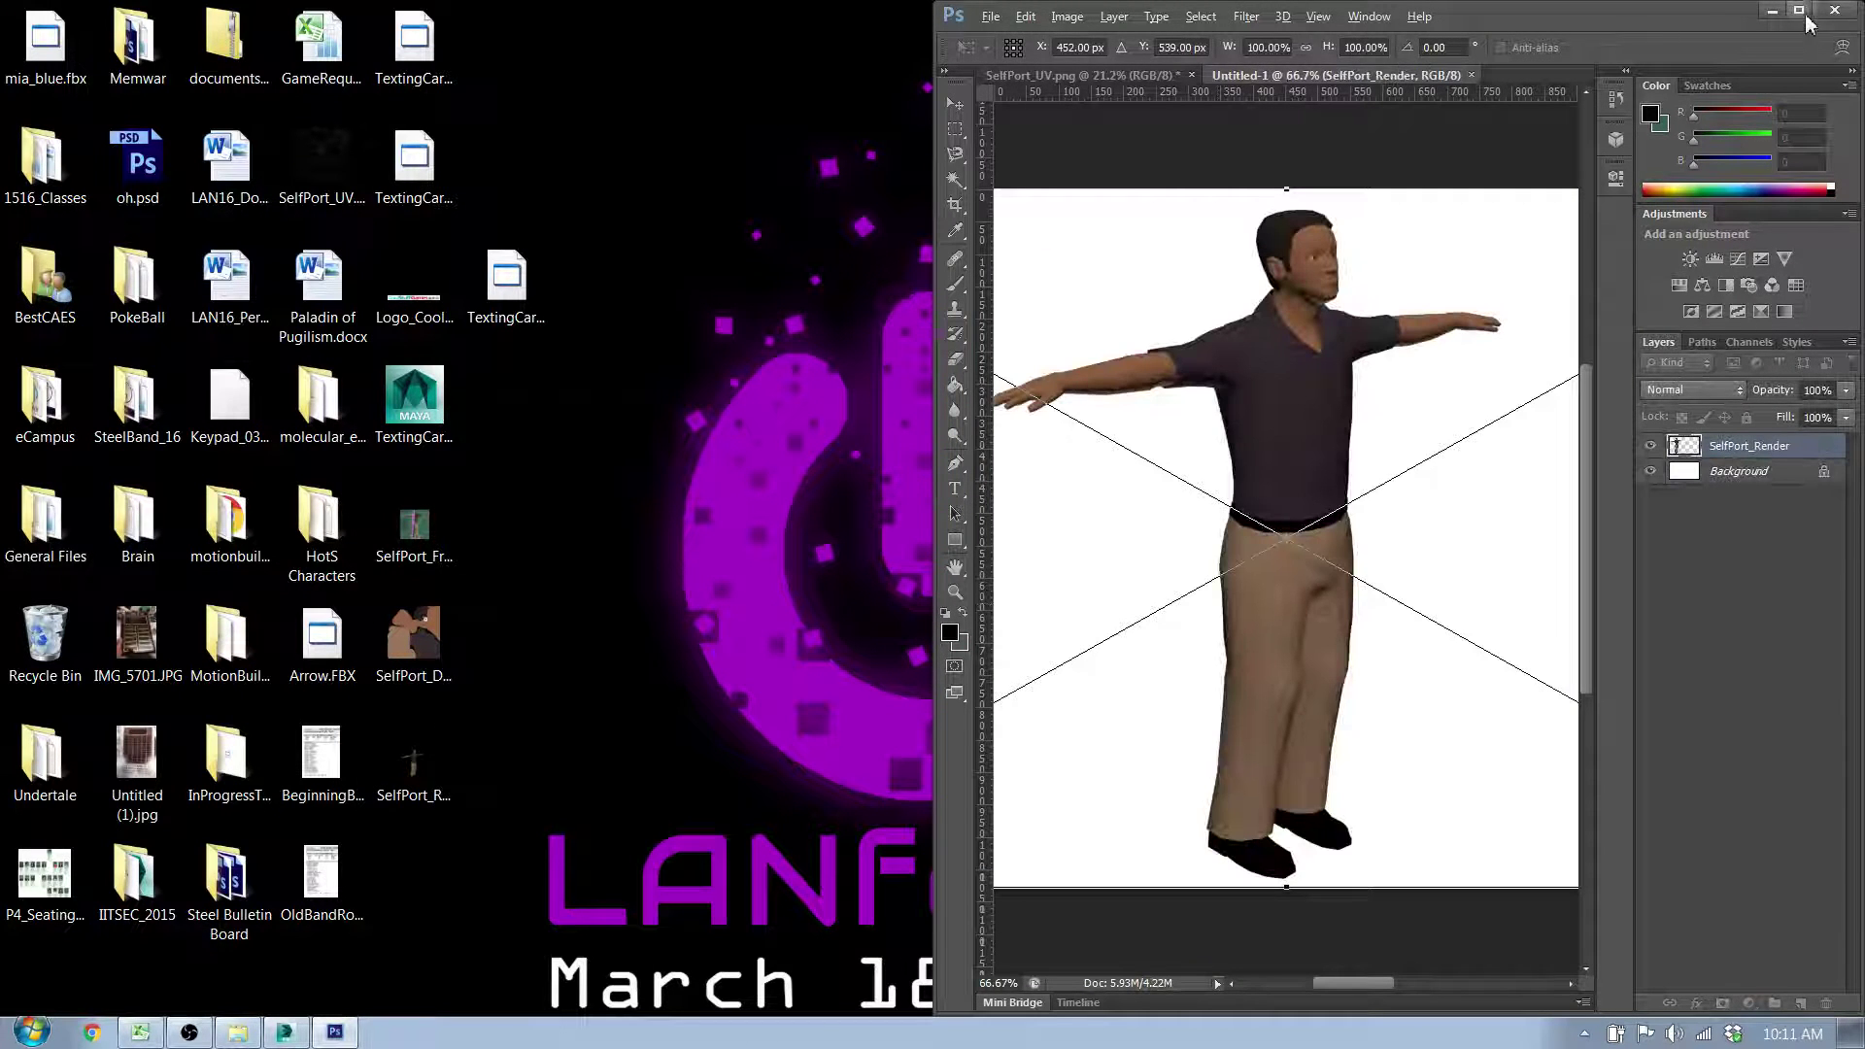
pyautogui.click(1797, 10)
pyautogui.moveTo(468, 374); pyautogui.dragTo(502, 374)
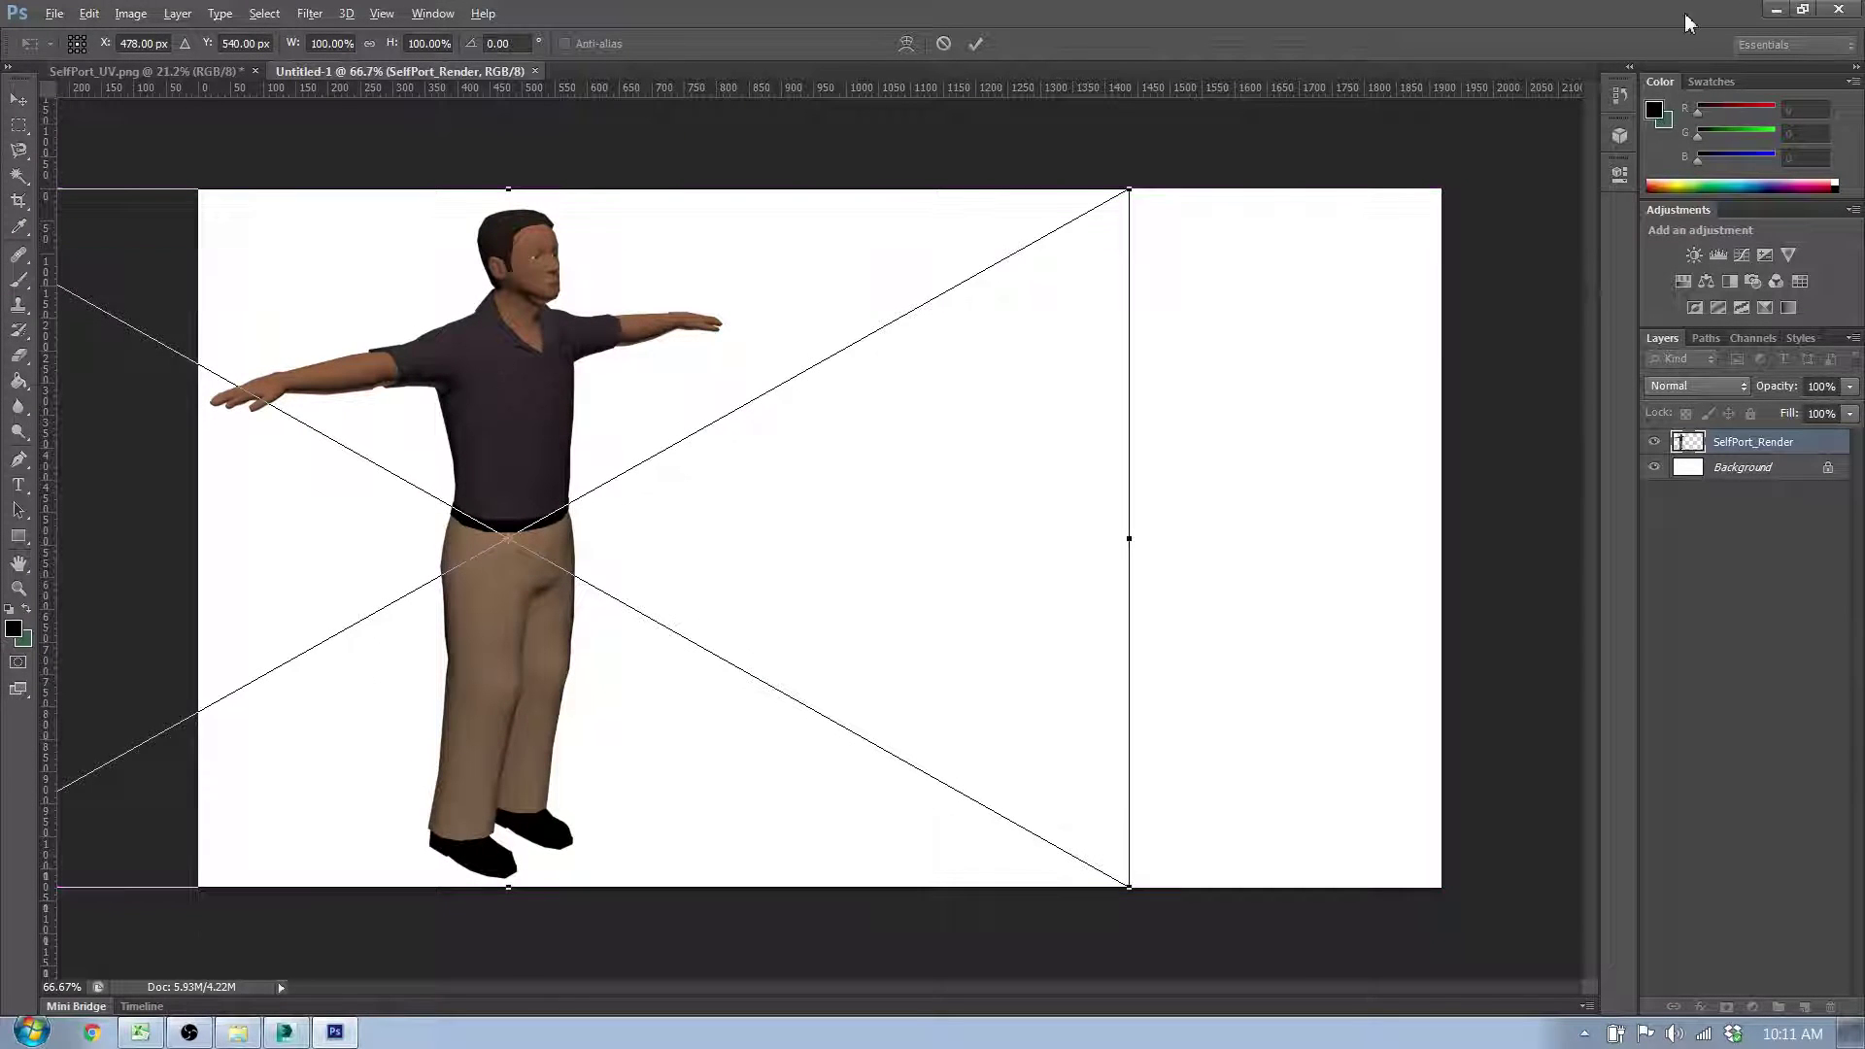
pyautogui.moveTo(1688, 23); pyautogui.dragTo(1537, 173)
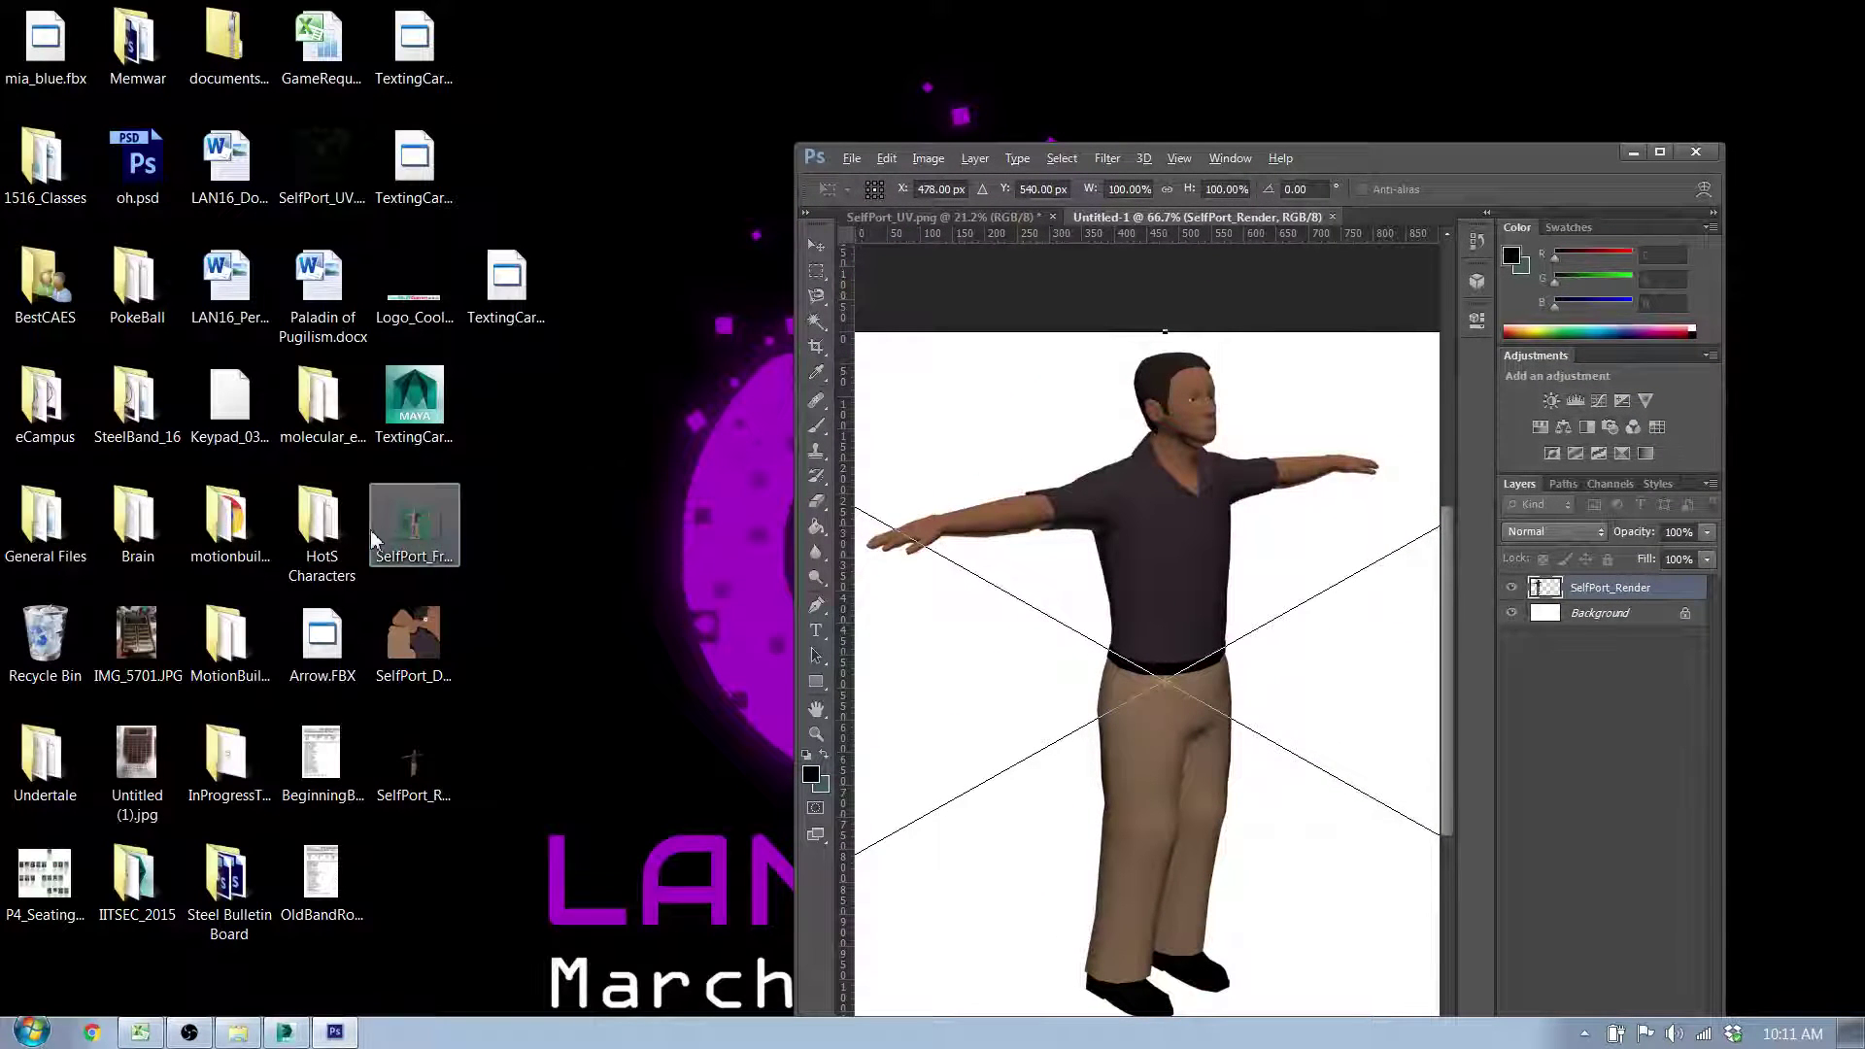
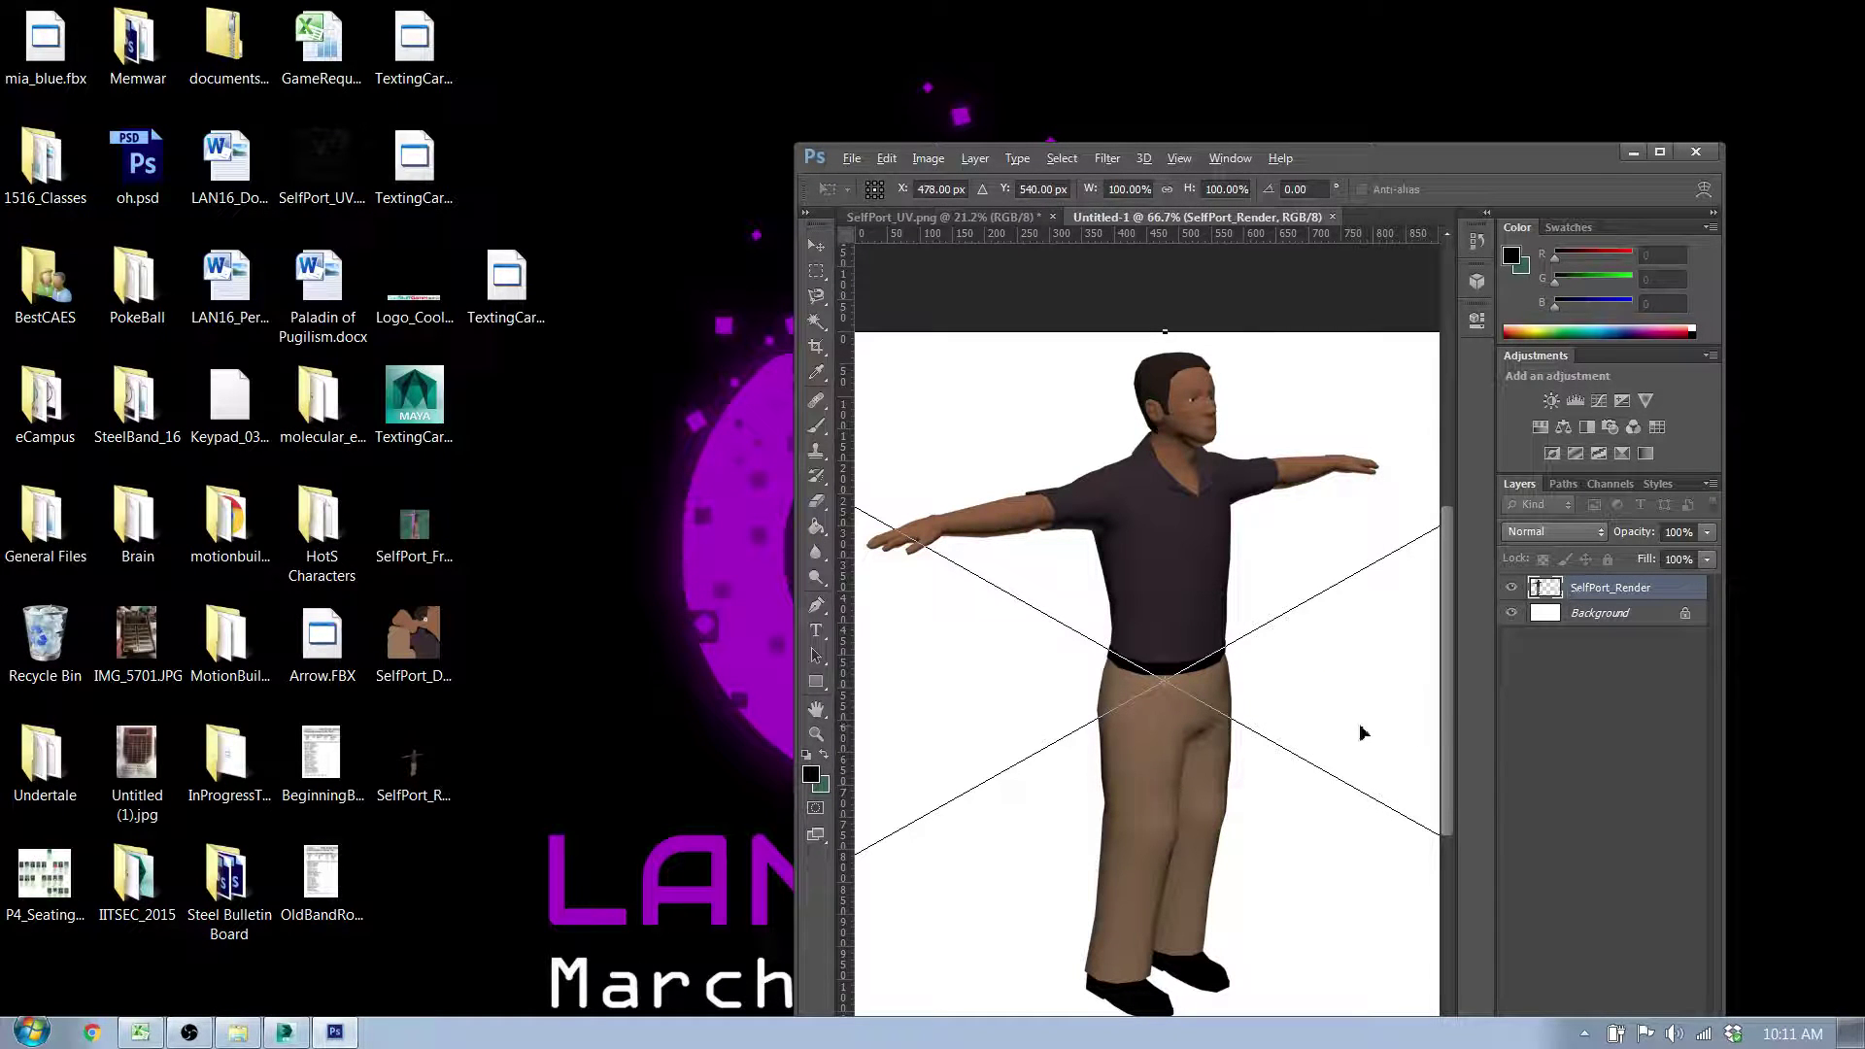
pyautogui.press('Return')
pyautogui.press('b')
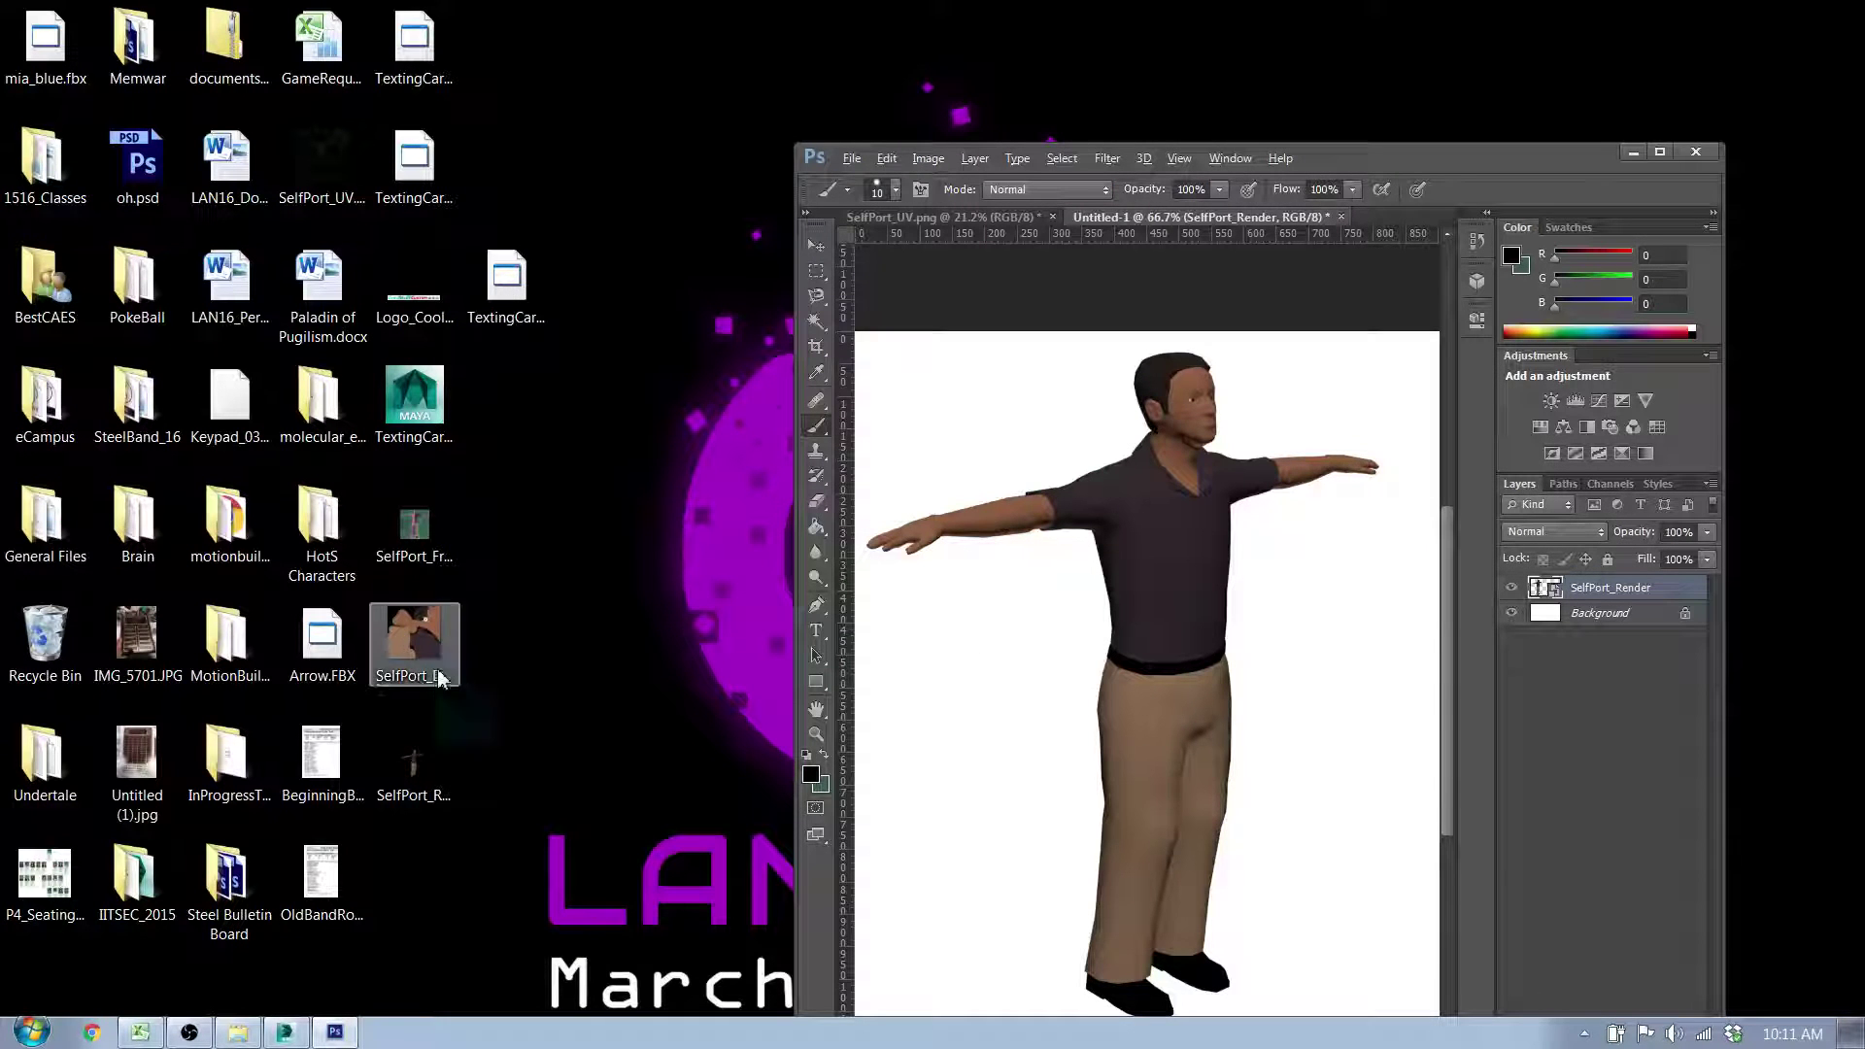
# Step: Place the SelfPort_Front image from the desktop, scaled to about 64.5%, at the canvas's upper middle beside the rendered character
pyautogui.moveTo(427, 529); pyautogui.dragTo(1089, 668)
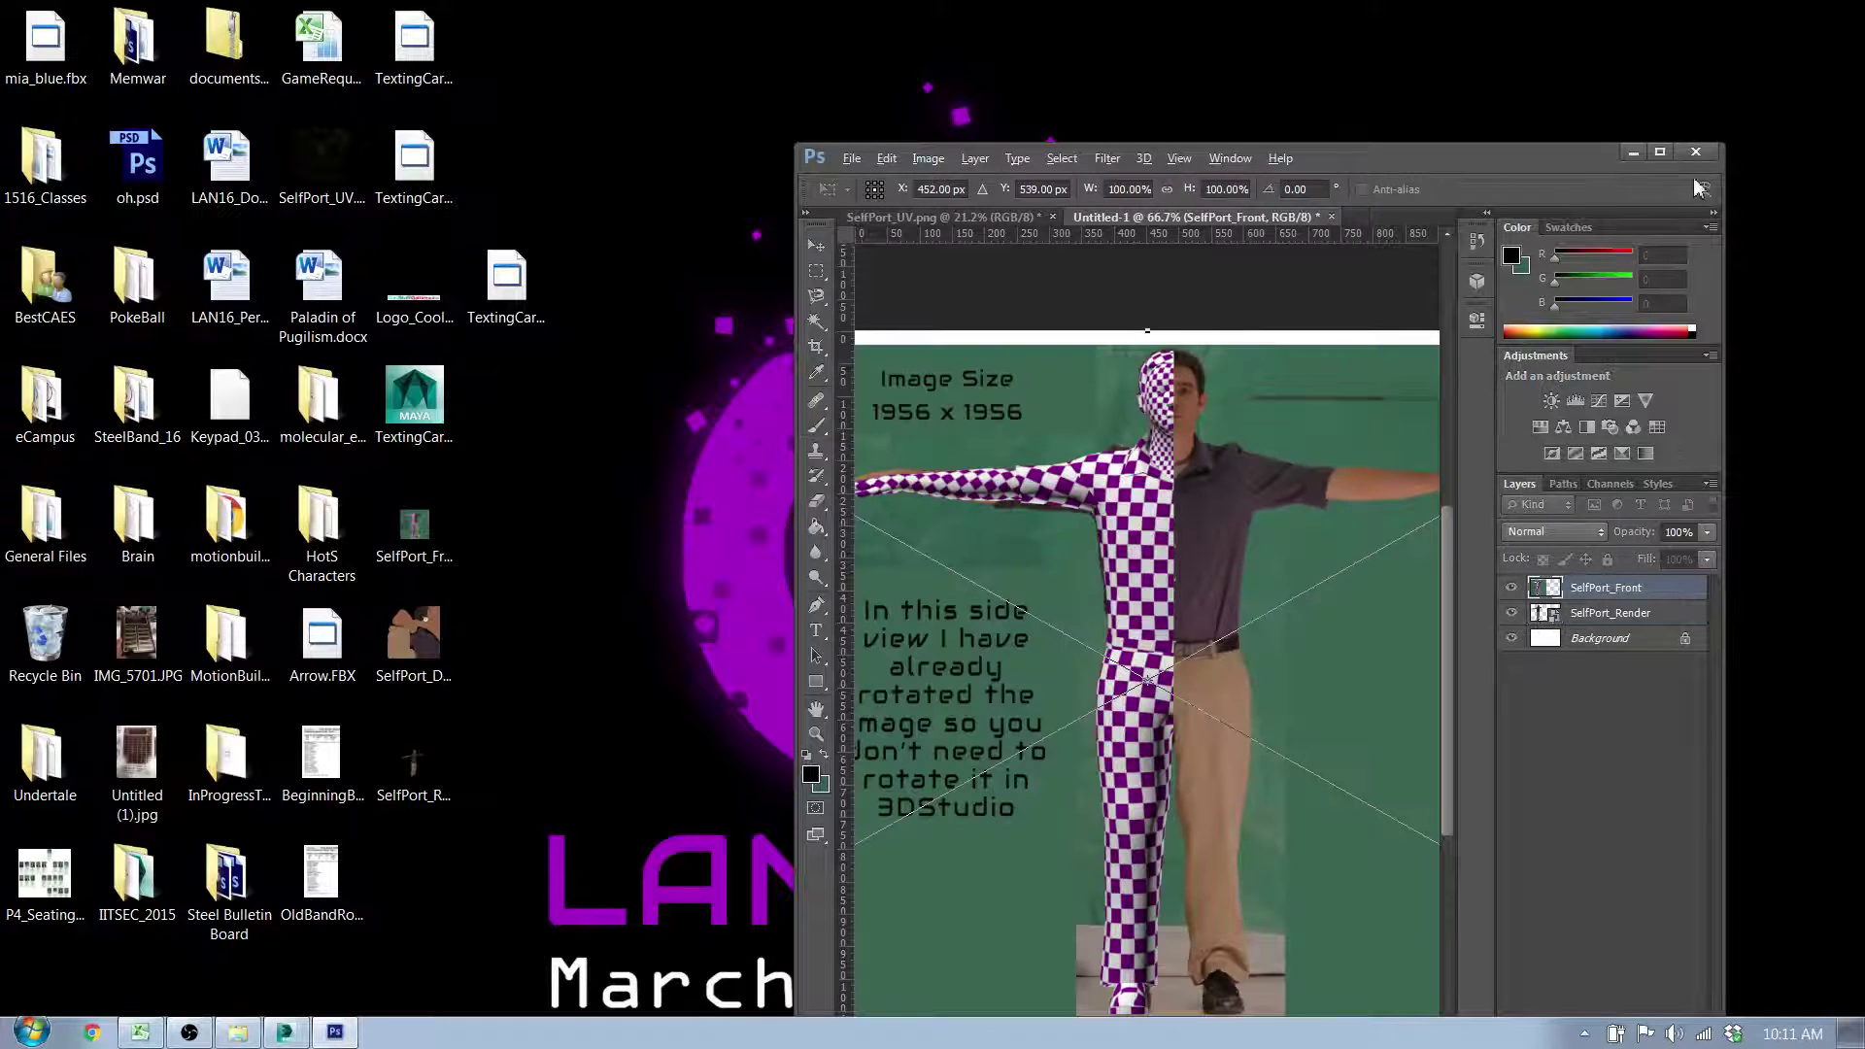
pyautogui.click(1659, 151)
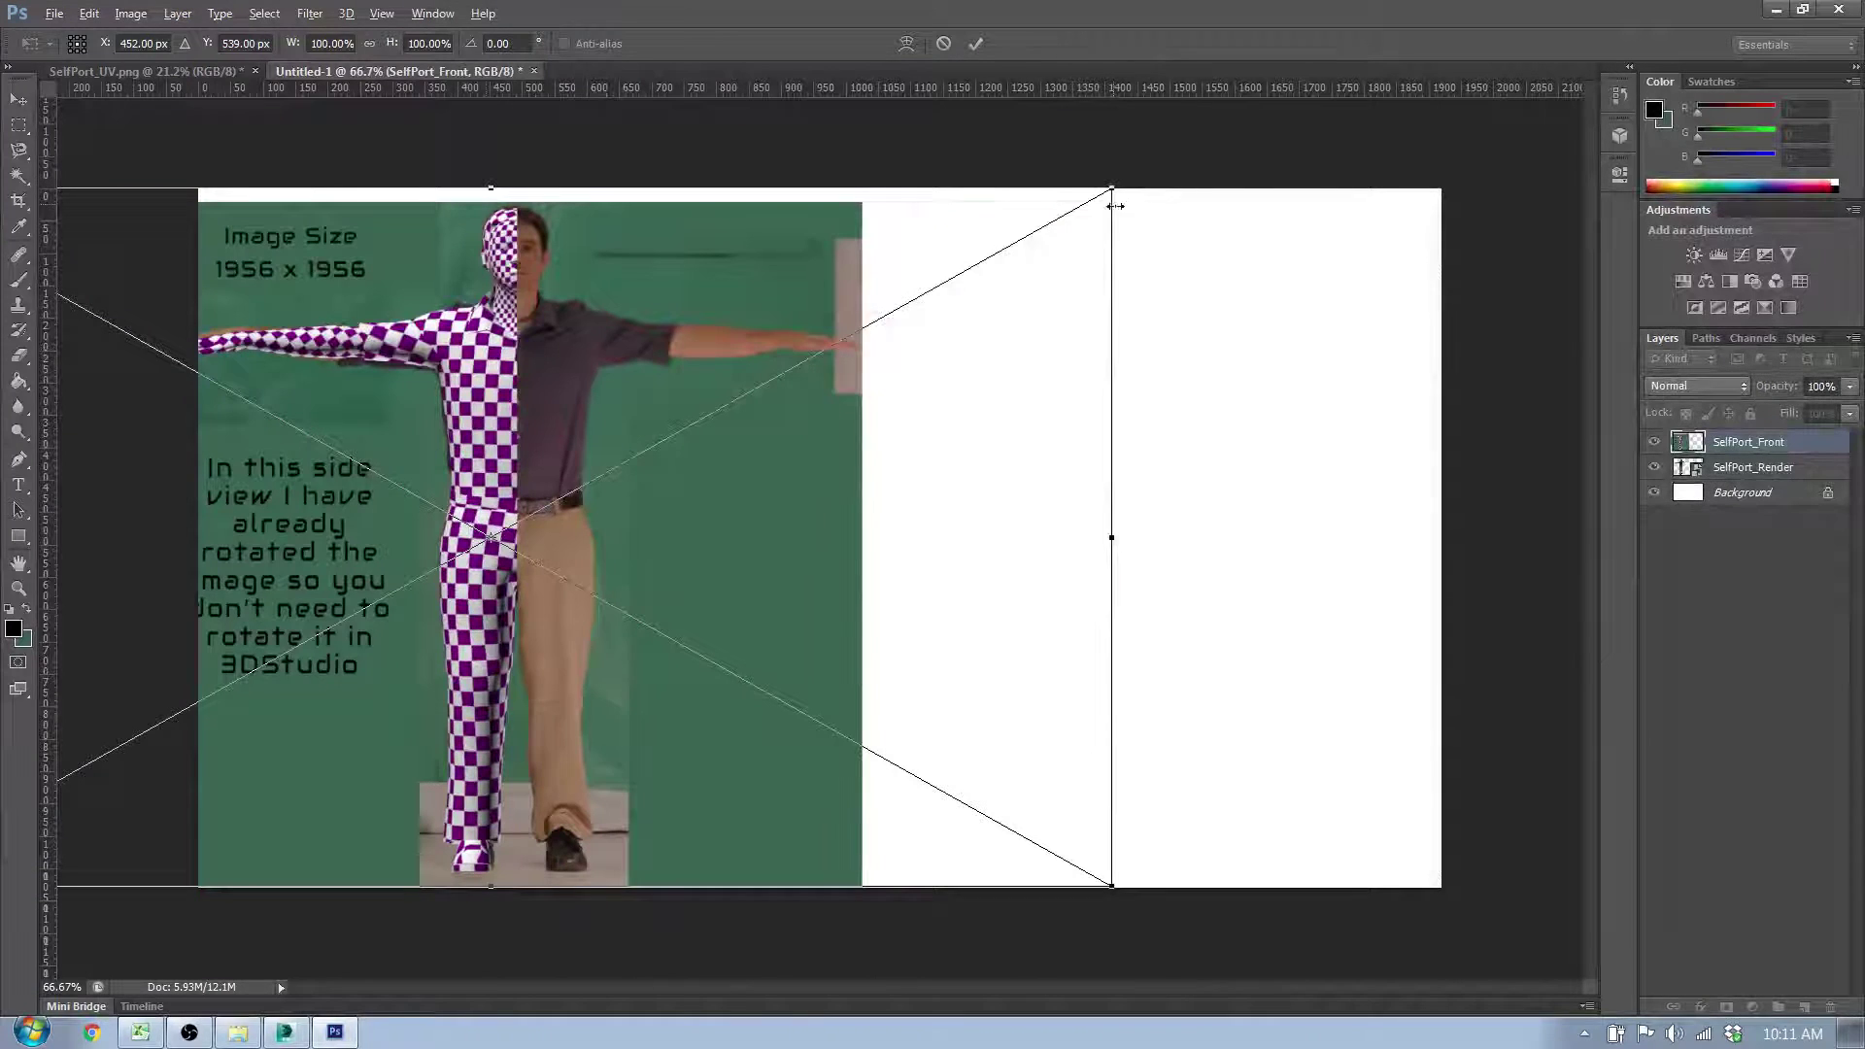
pyautogui.moveTo(1116, 185); pyautogui.dragTo(666, 492)
pyautogui.moveTo(335, 613); pyautogui.dragTo(995, 379)
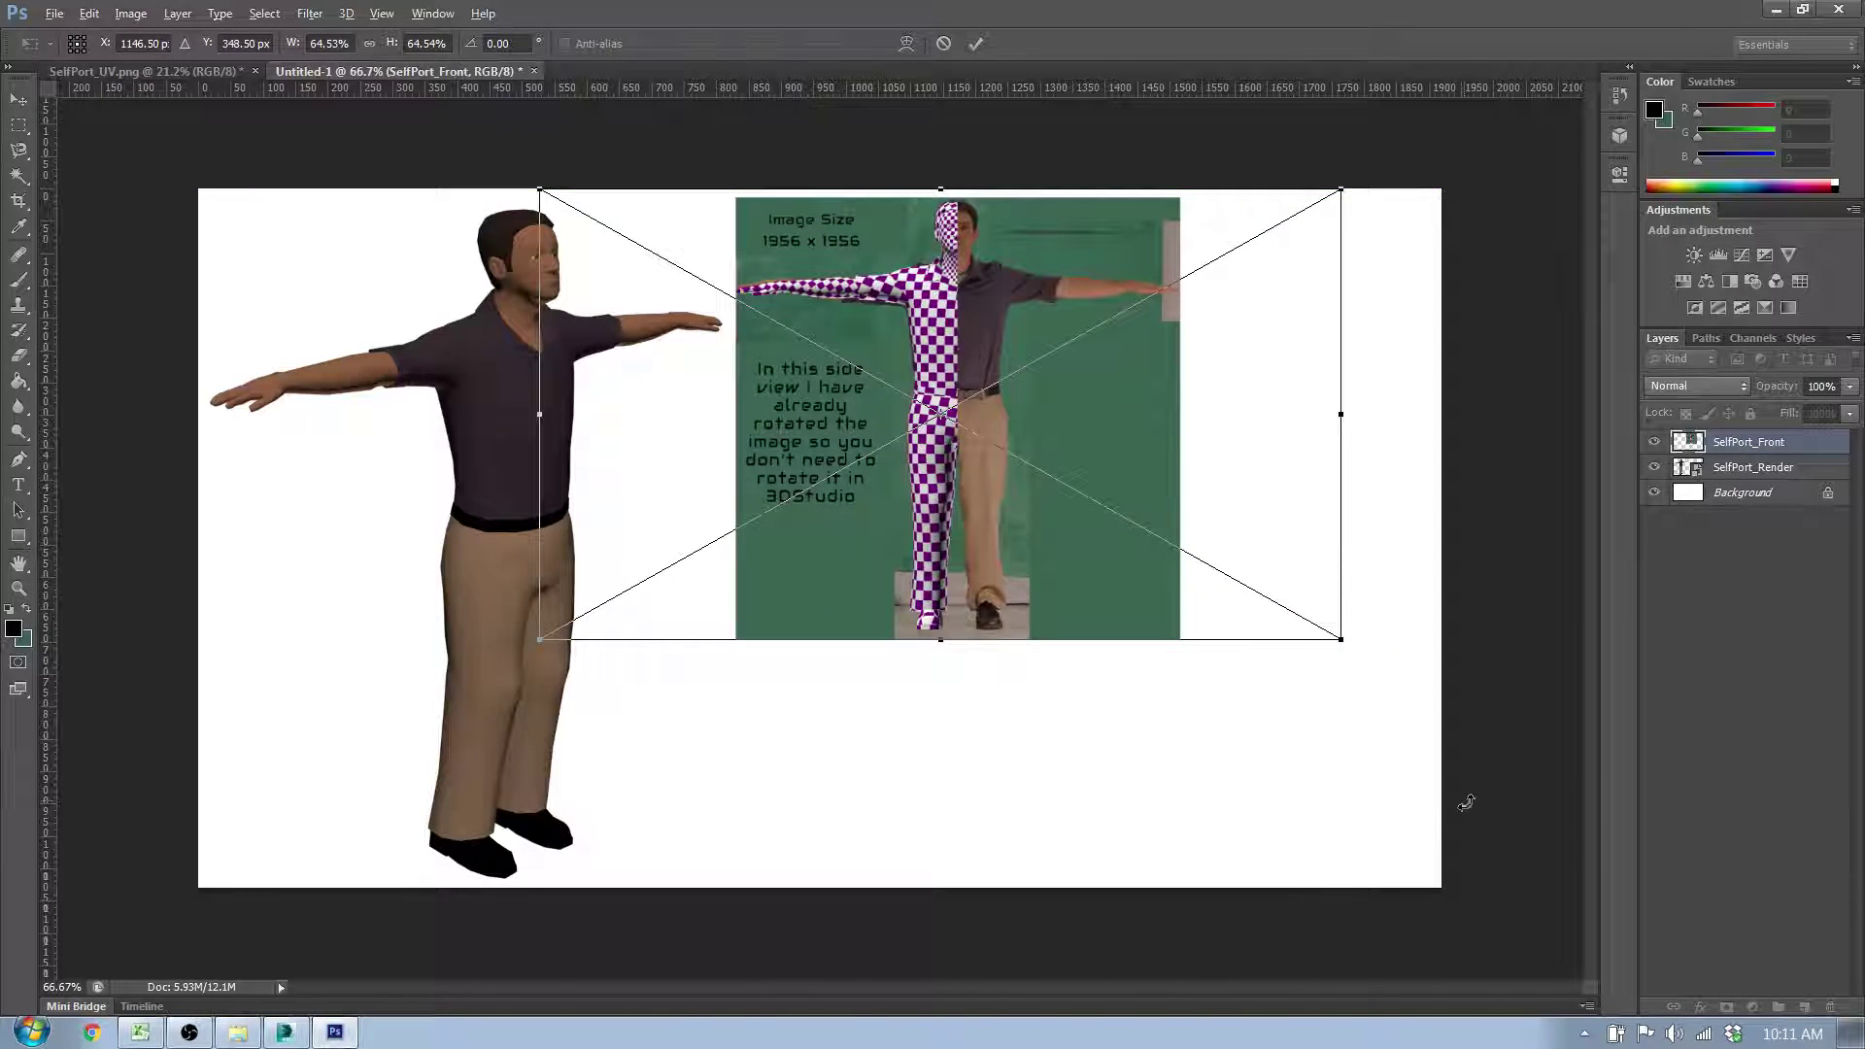
pyautogui.press('Return')
pyautogui.press('b')
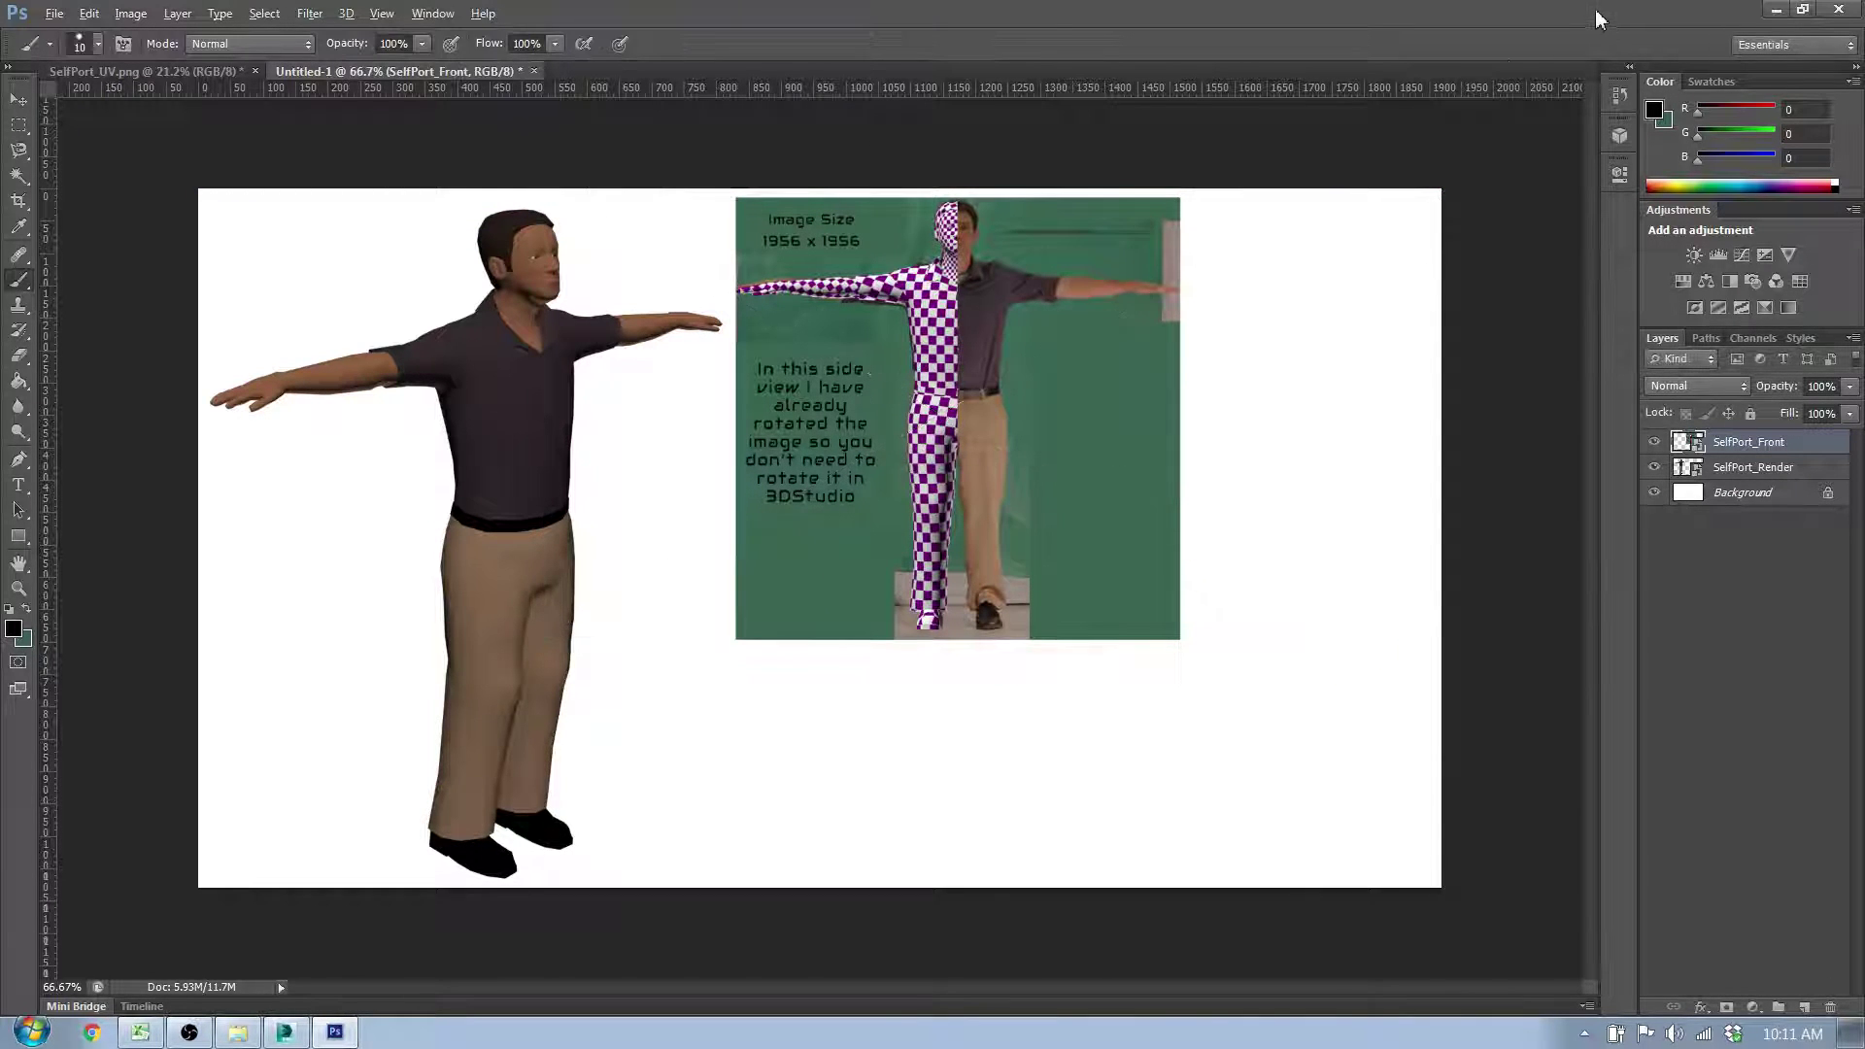
pyautogui.moveTo(1598, 20); pyautogui.dragTo(1264, 123)
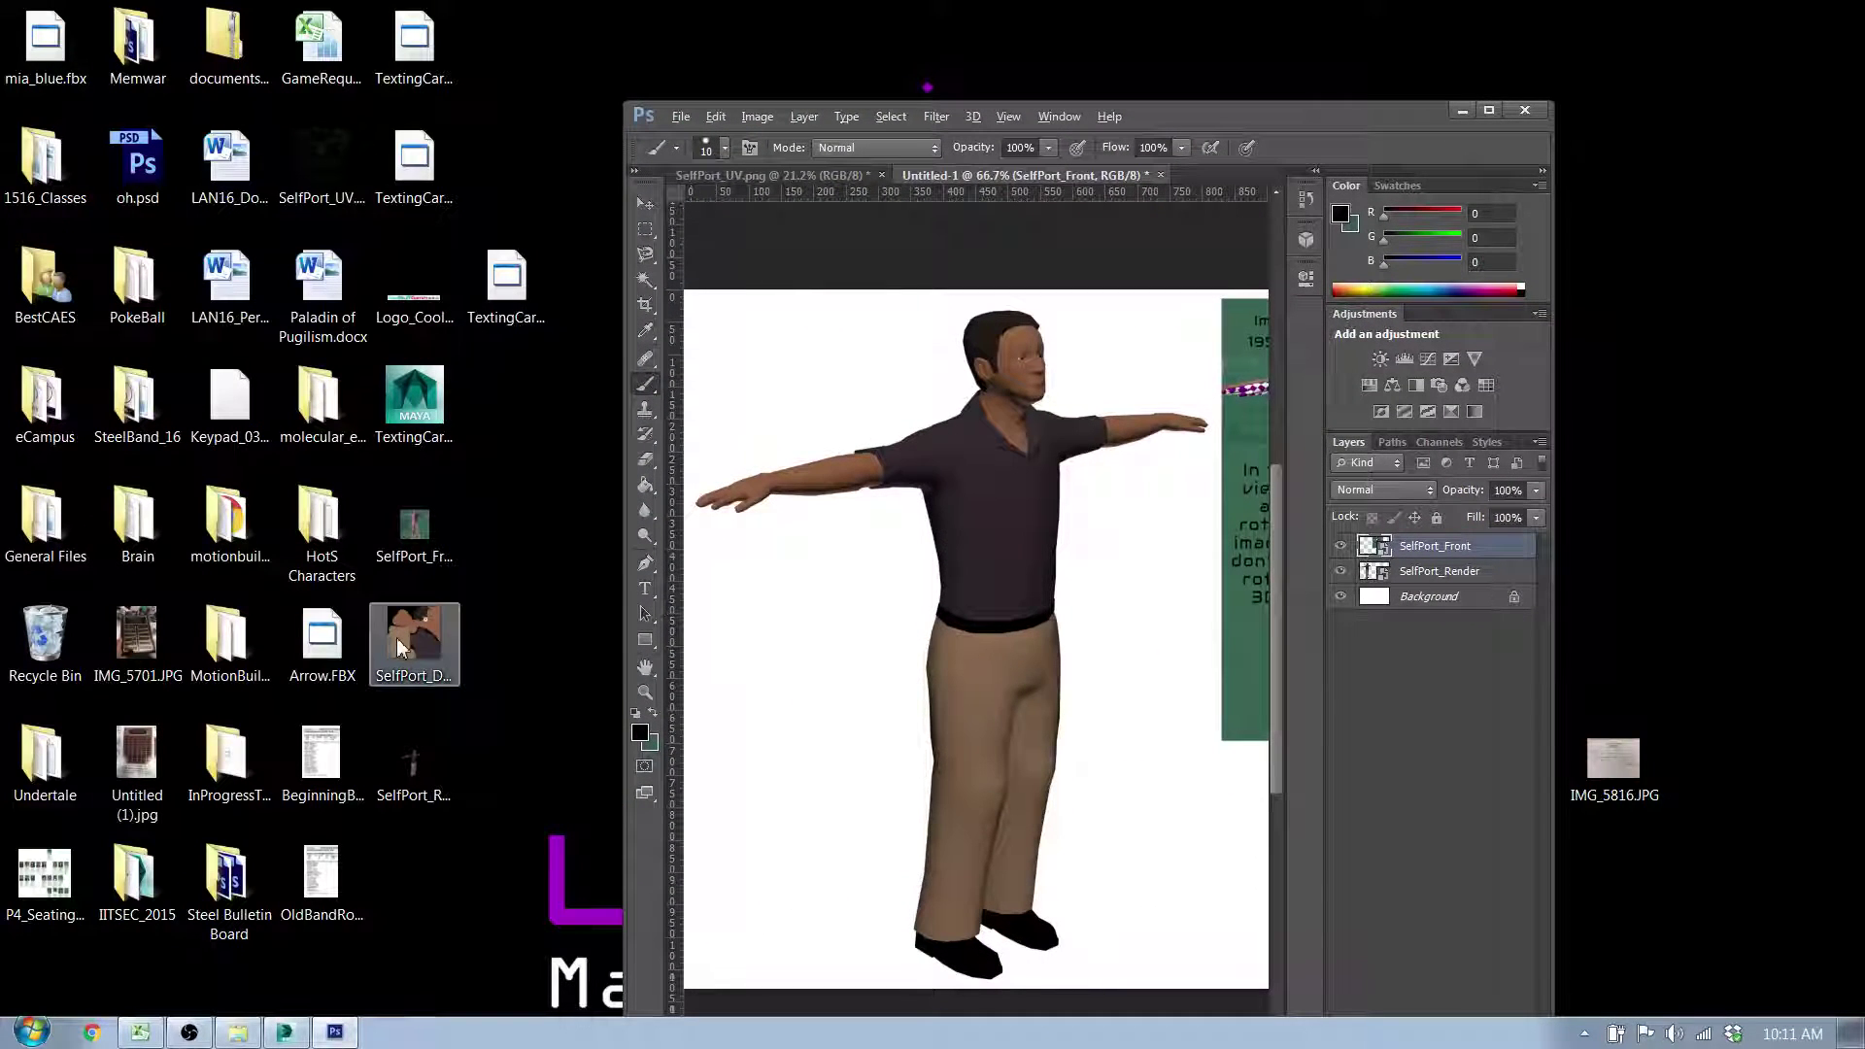
pyautogui.click(322, 175)
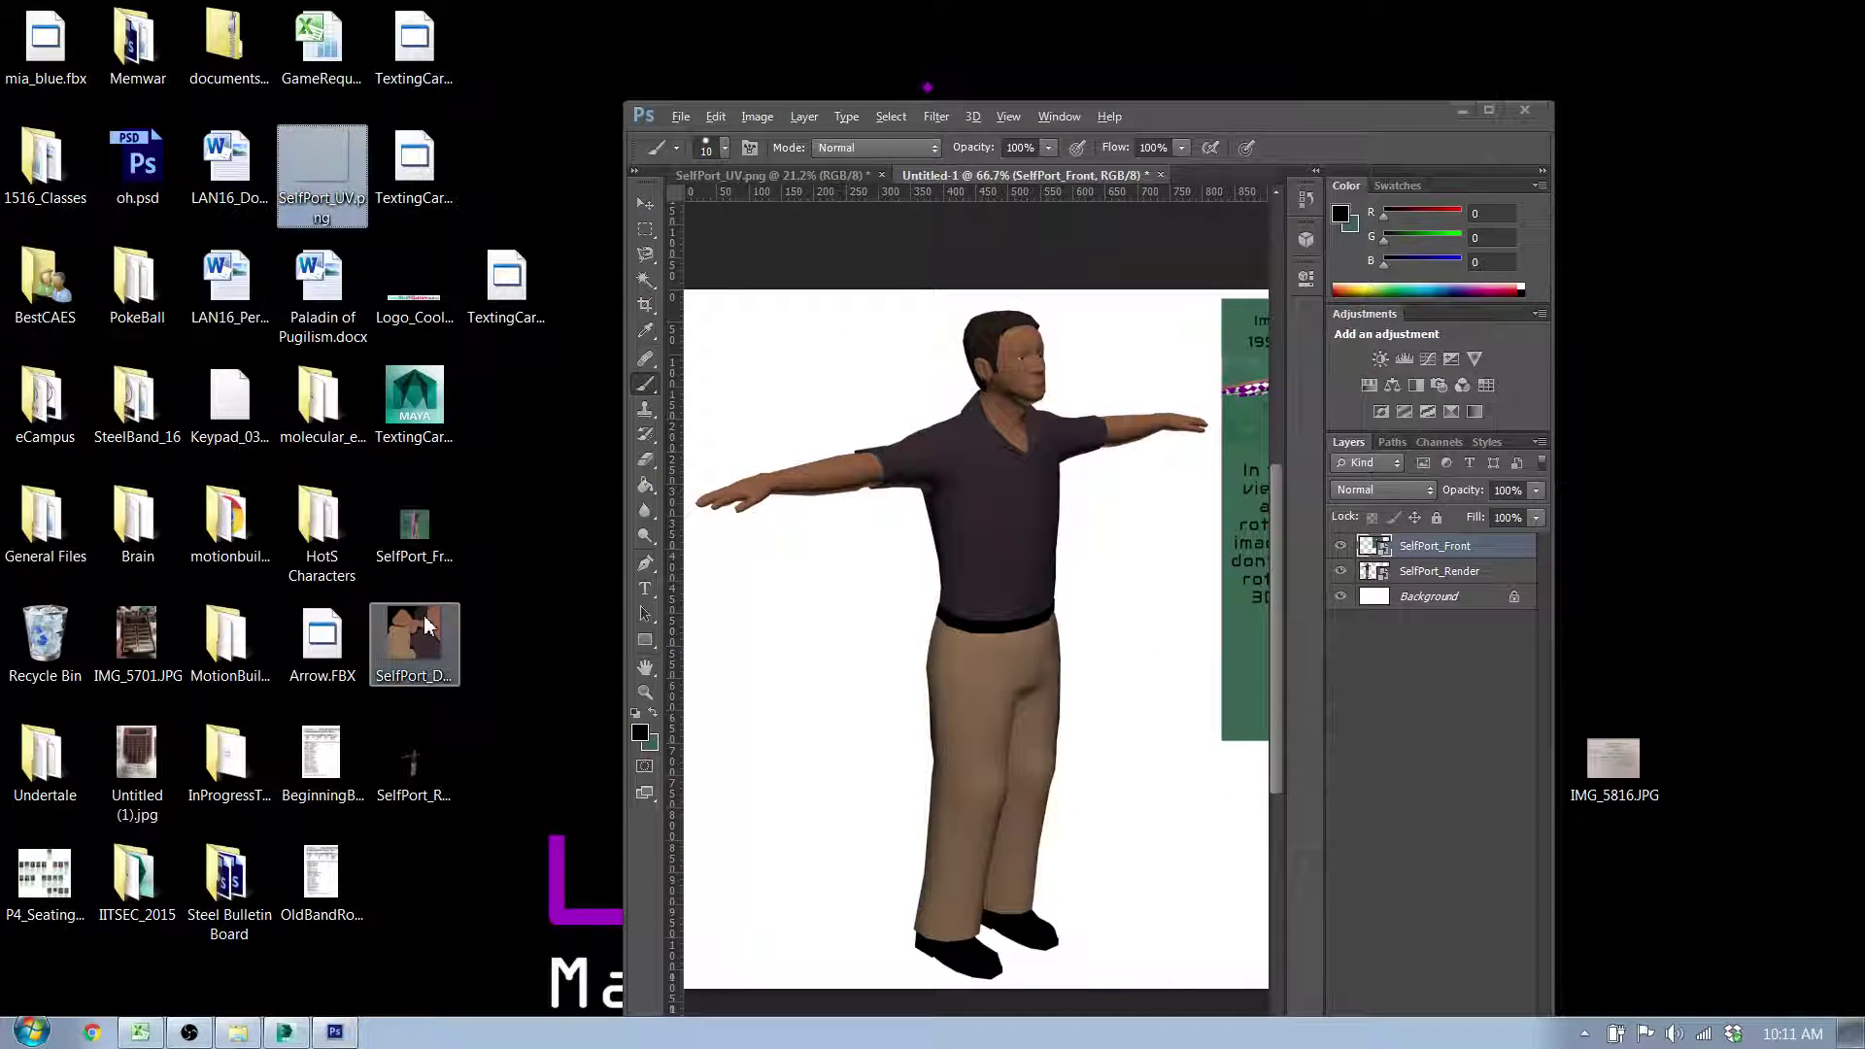
pyautogui.moveTo(427, 627); pyautogui.dragTo(1161, 807)
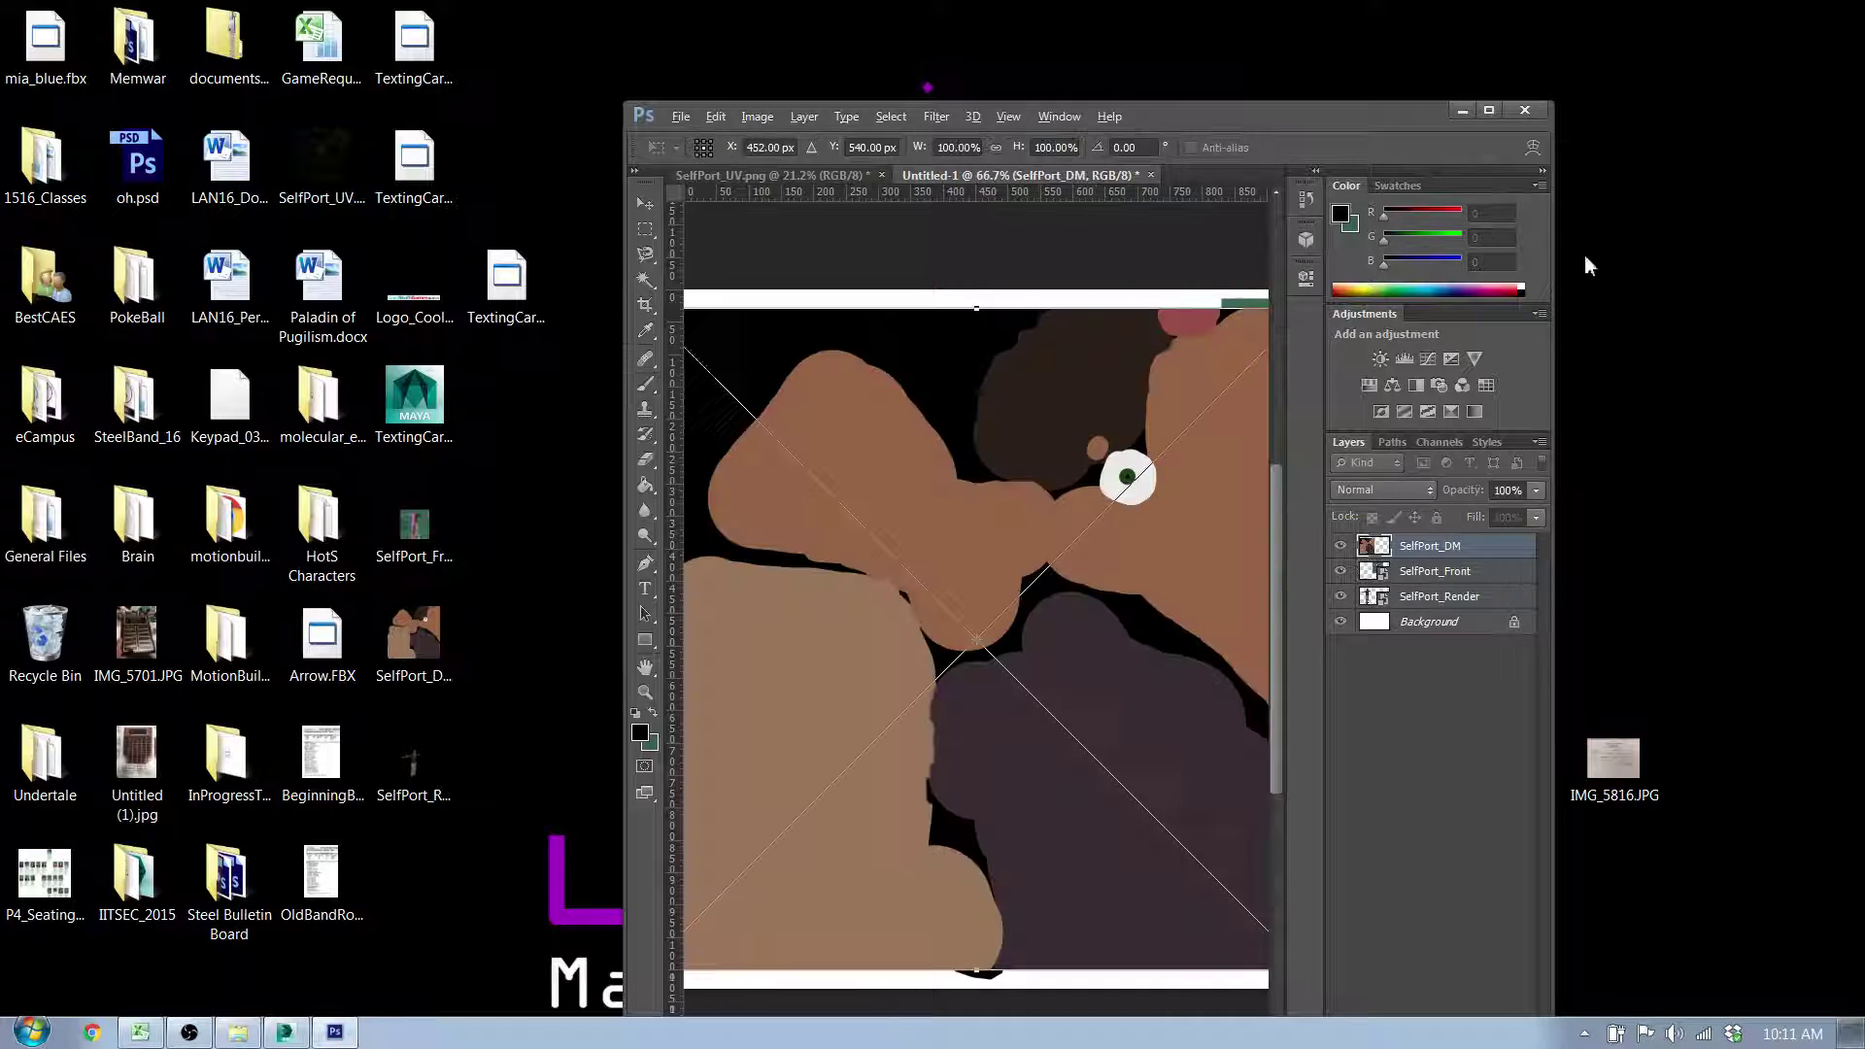
pyautogui.click(1489, 111)
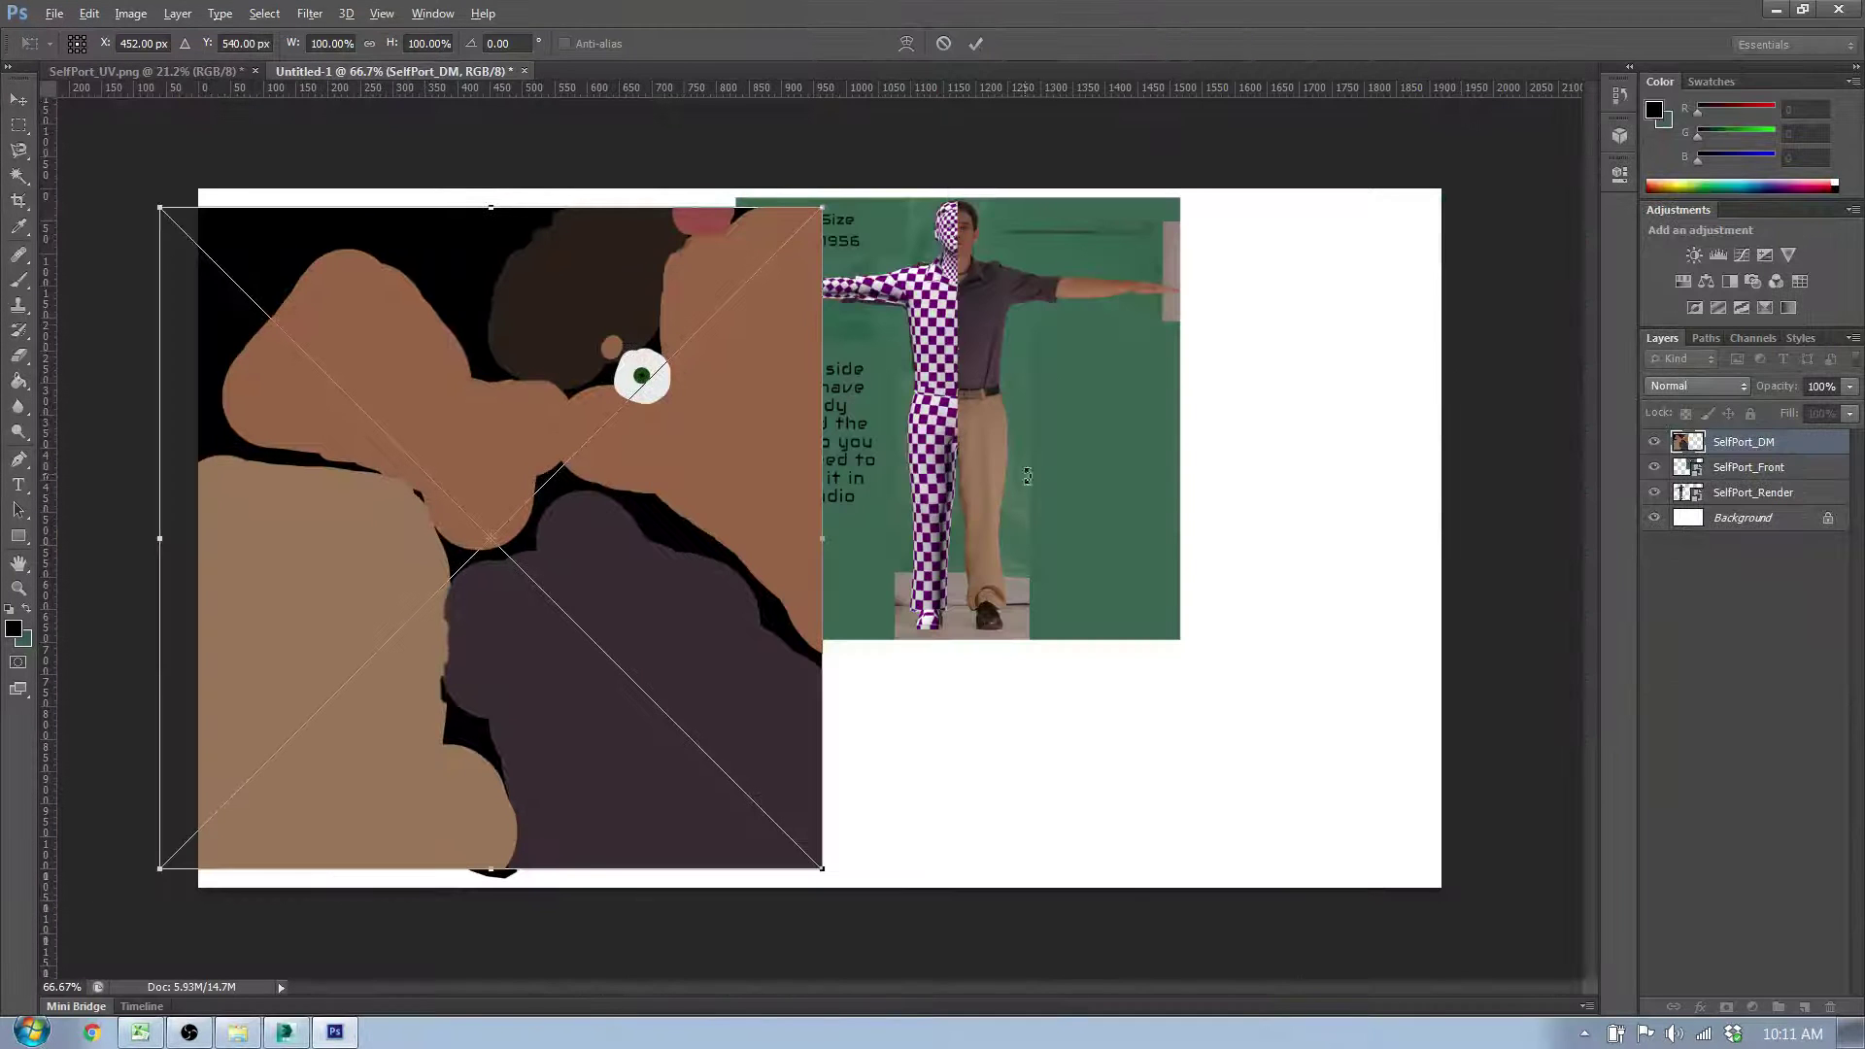
pyautogui.moveTo(798, 406); pyautogui.dragTo(1353, 412)
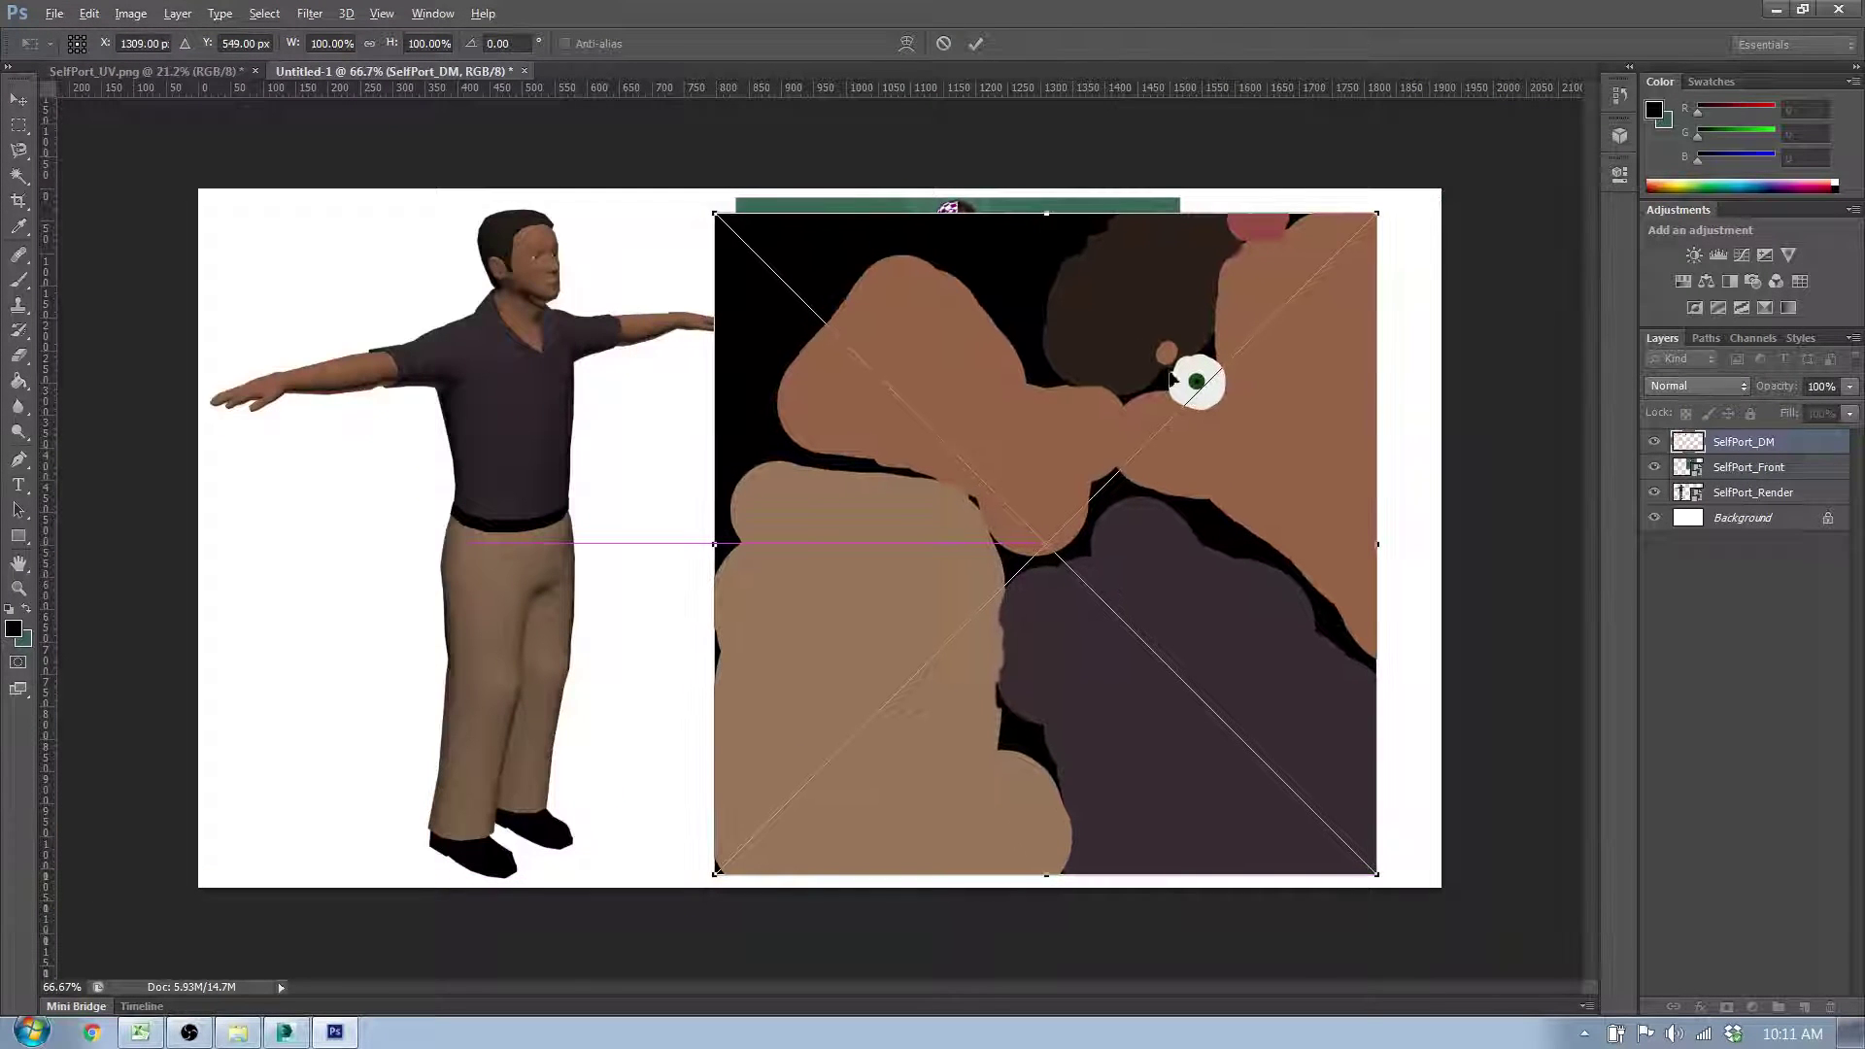
pyautogui.moveTo(712, 212); pyautogui.dragTo(1029, 521)
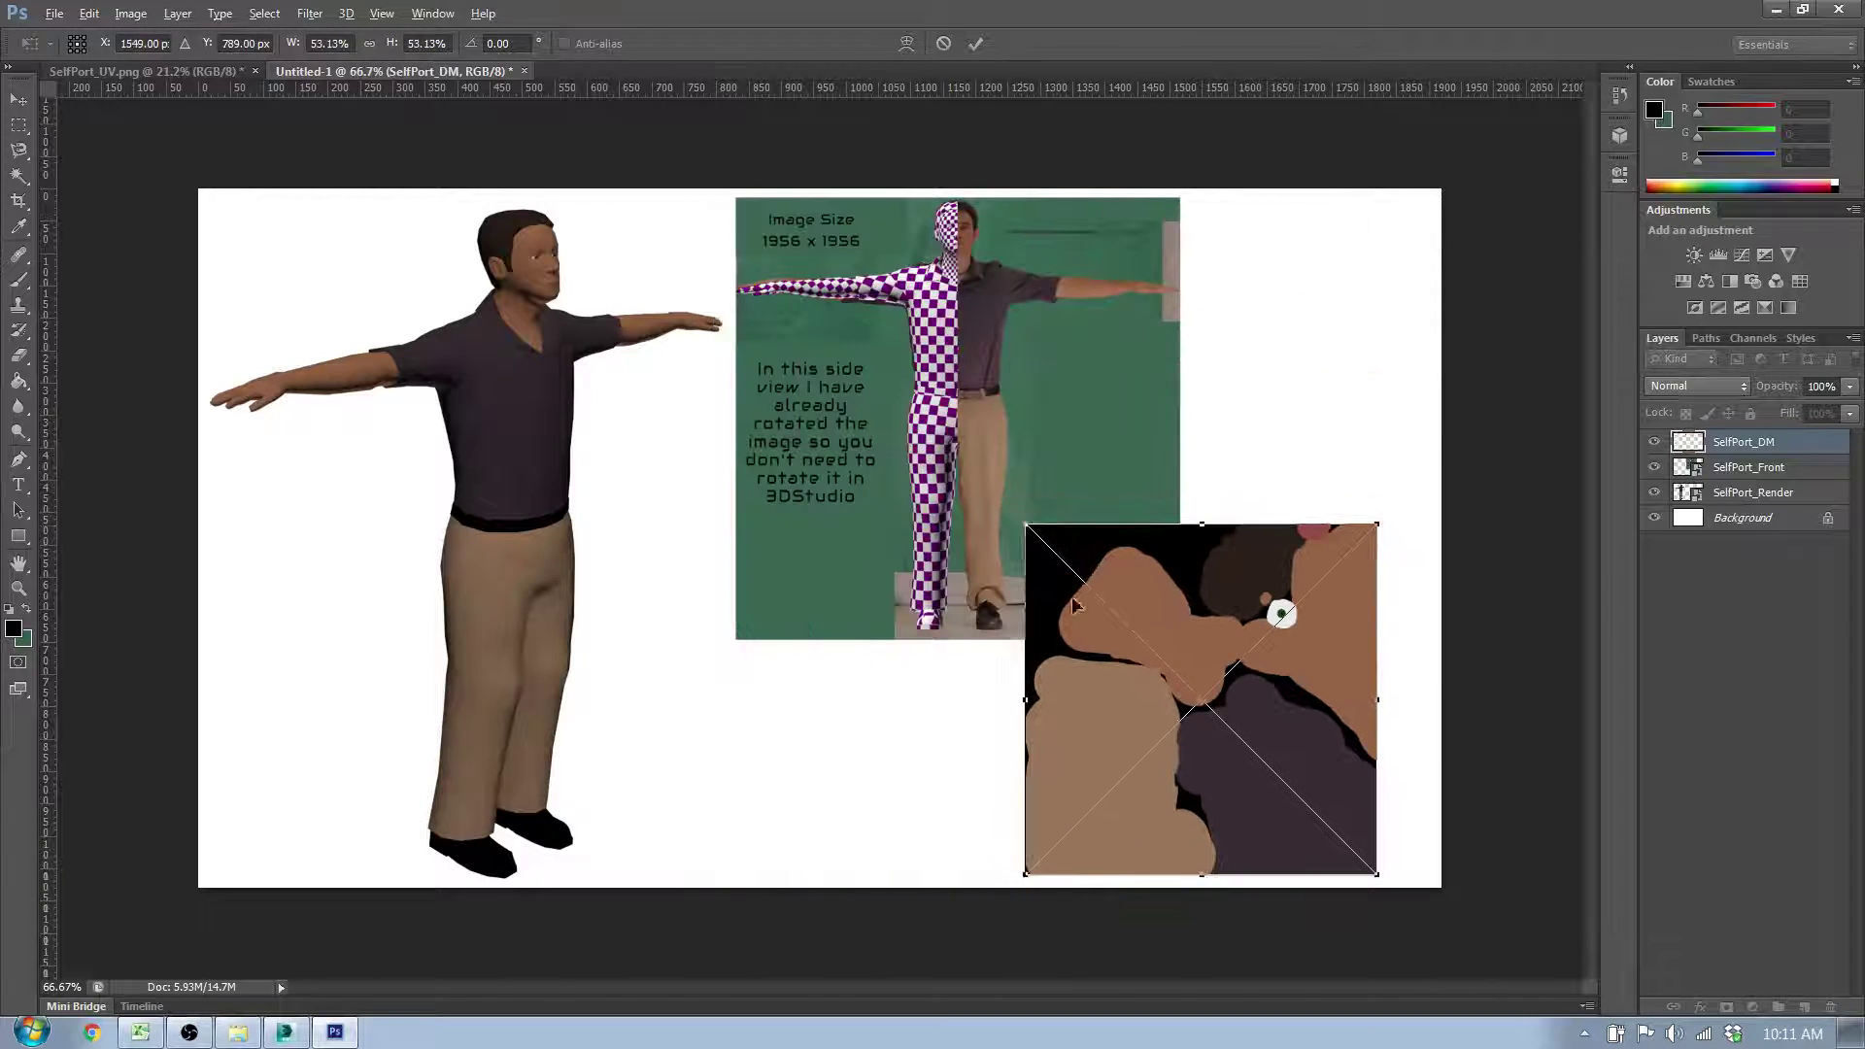
pyautogui.moveTo(1158, 680); pyautogui.dragTo(1146, 599)
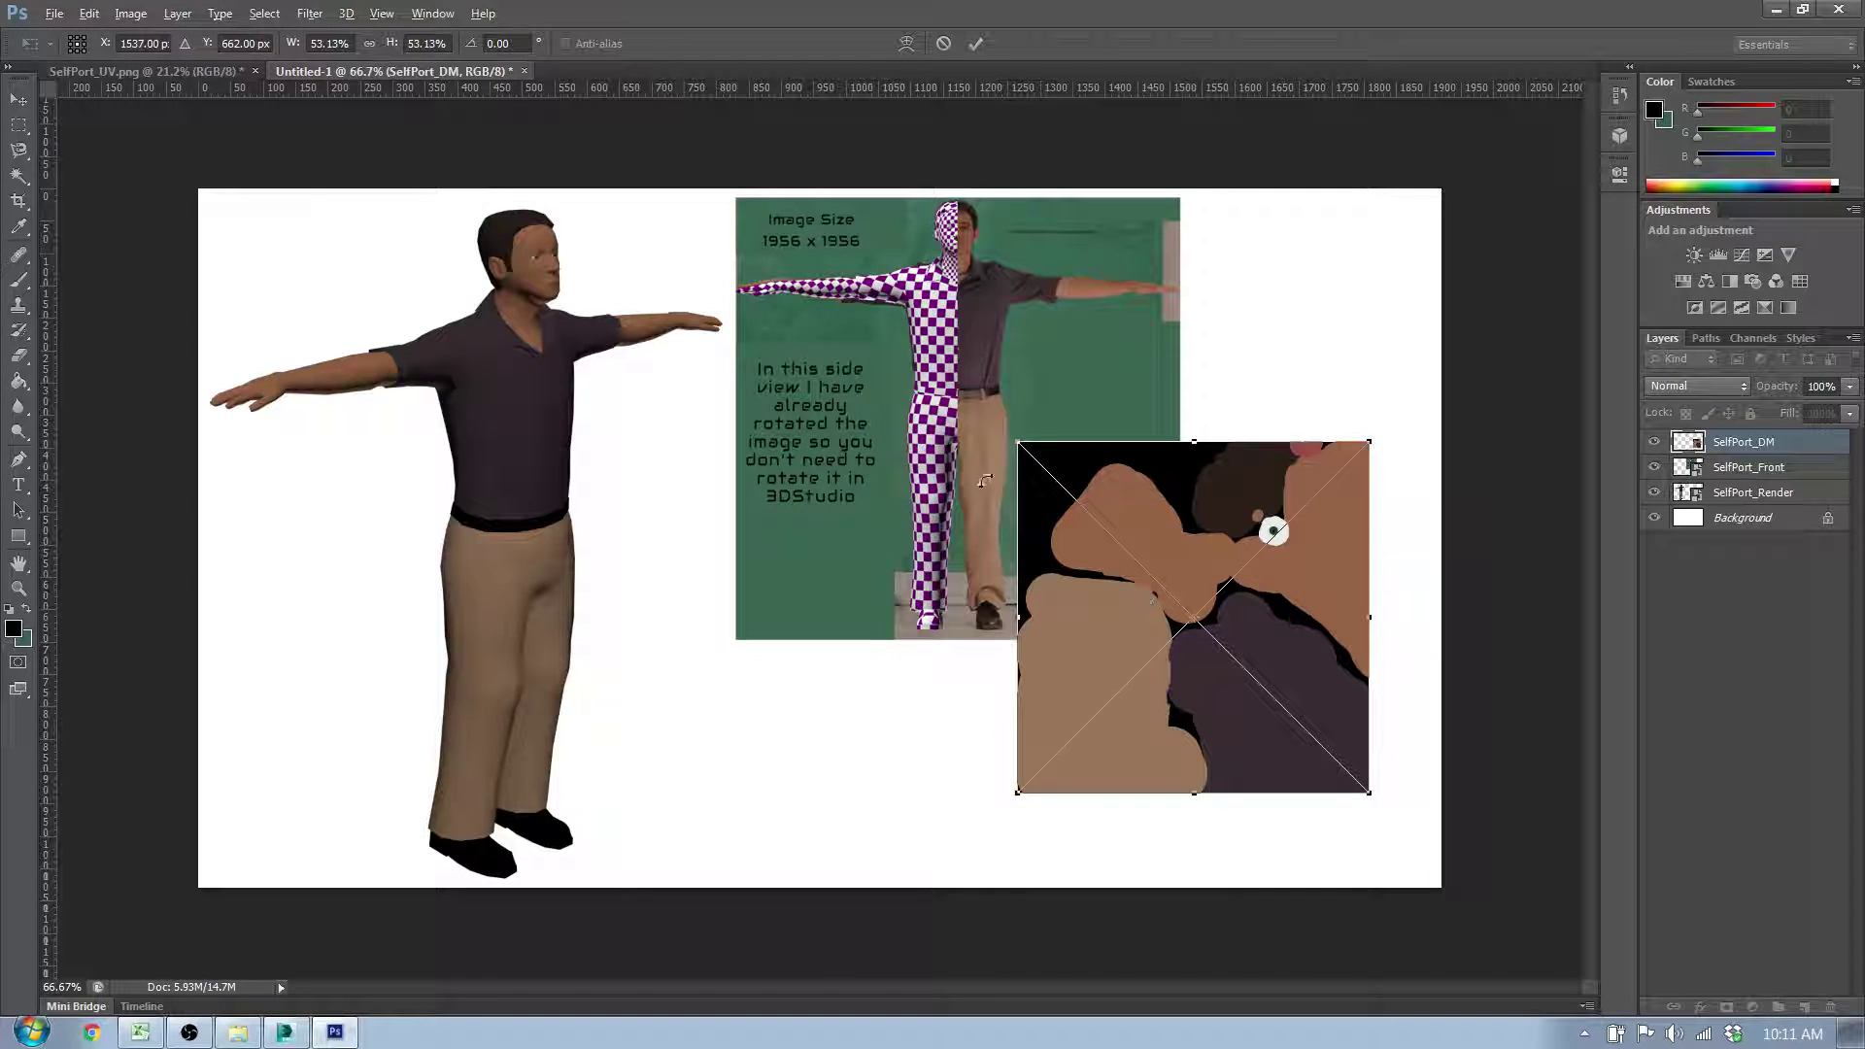
pyautogui.moveTo(883, 302); pyautogui.dragTo(908, 443)
pyautogui.rightClick(908, 445)
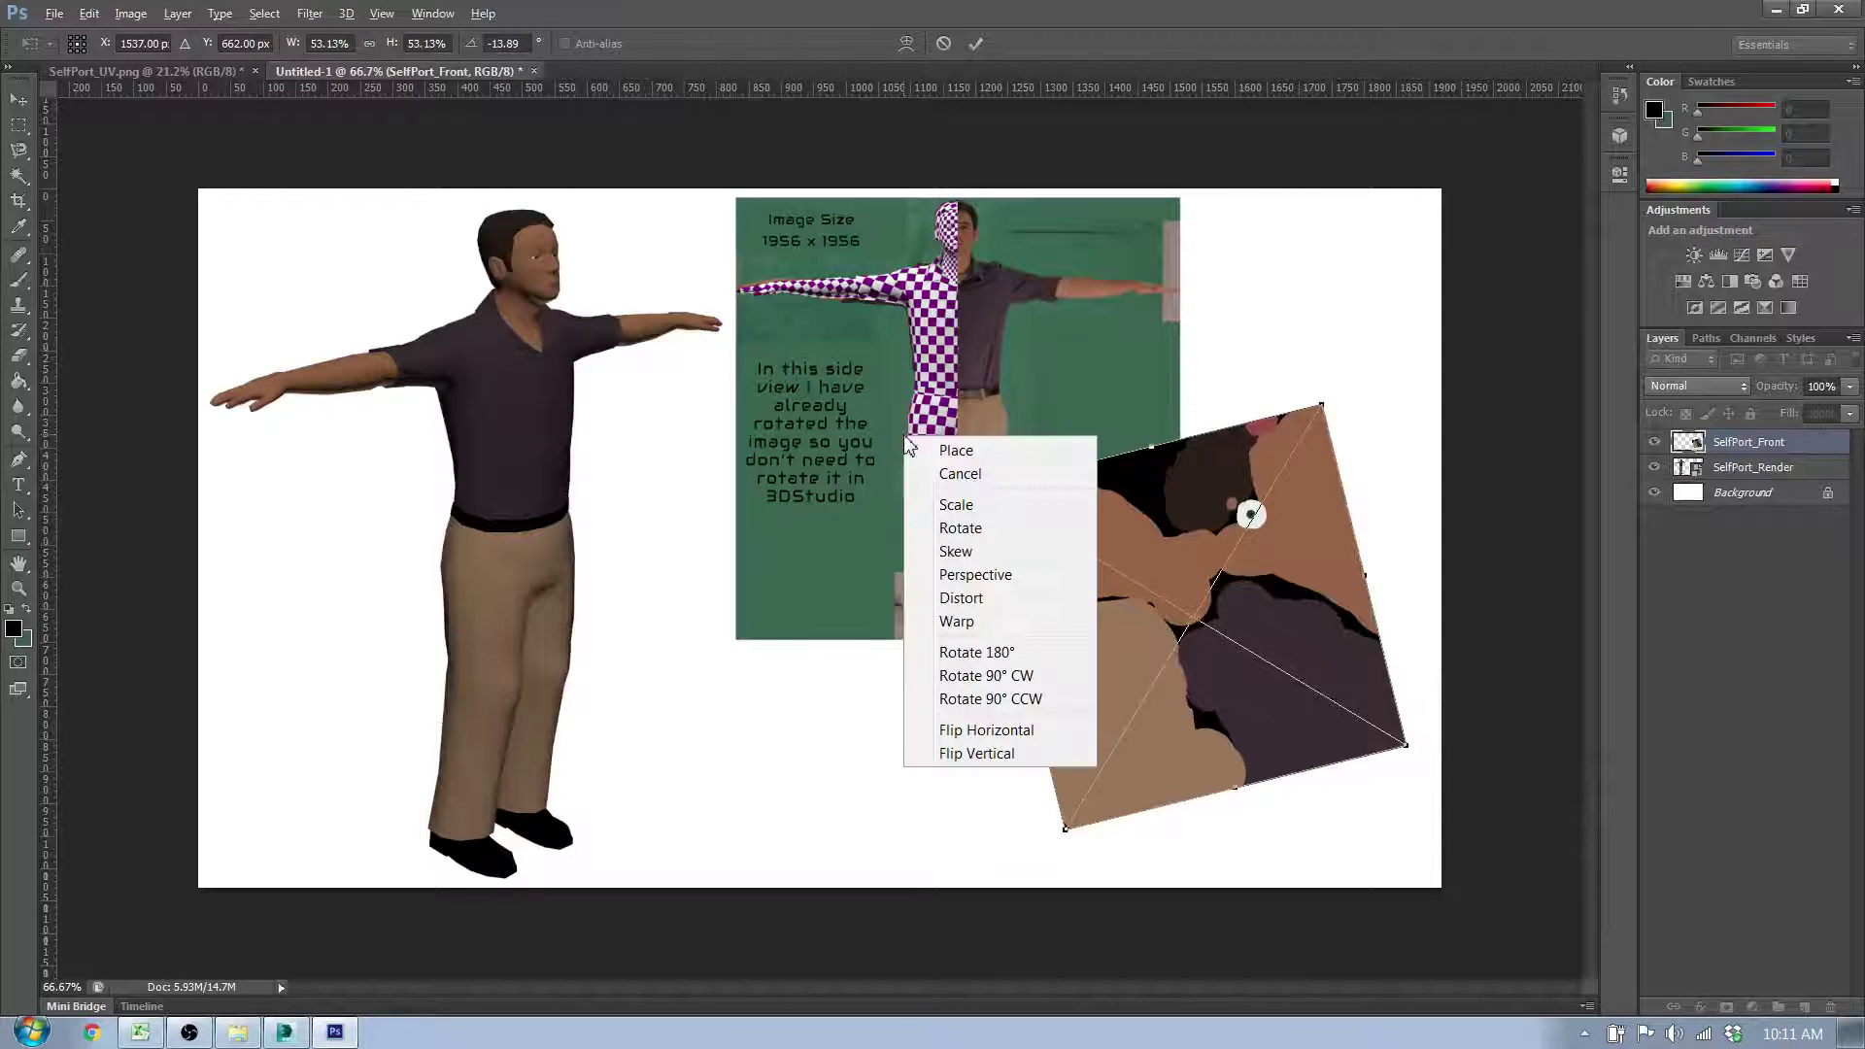
pyautogui.click(962, 474)
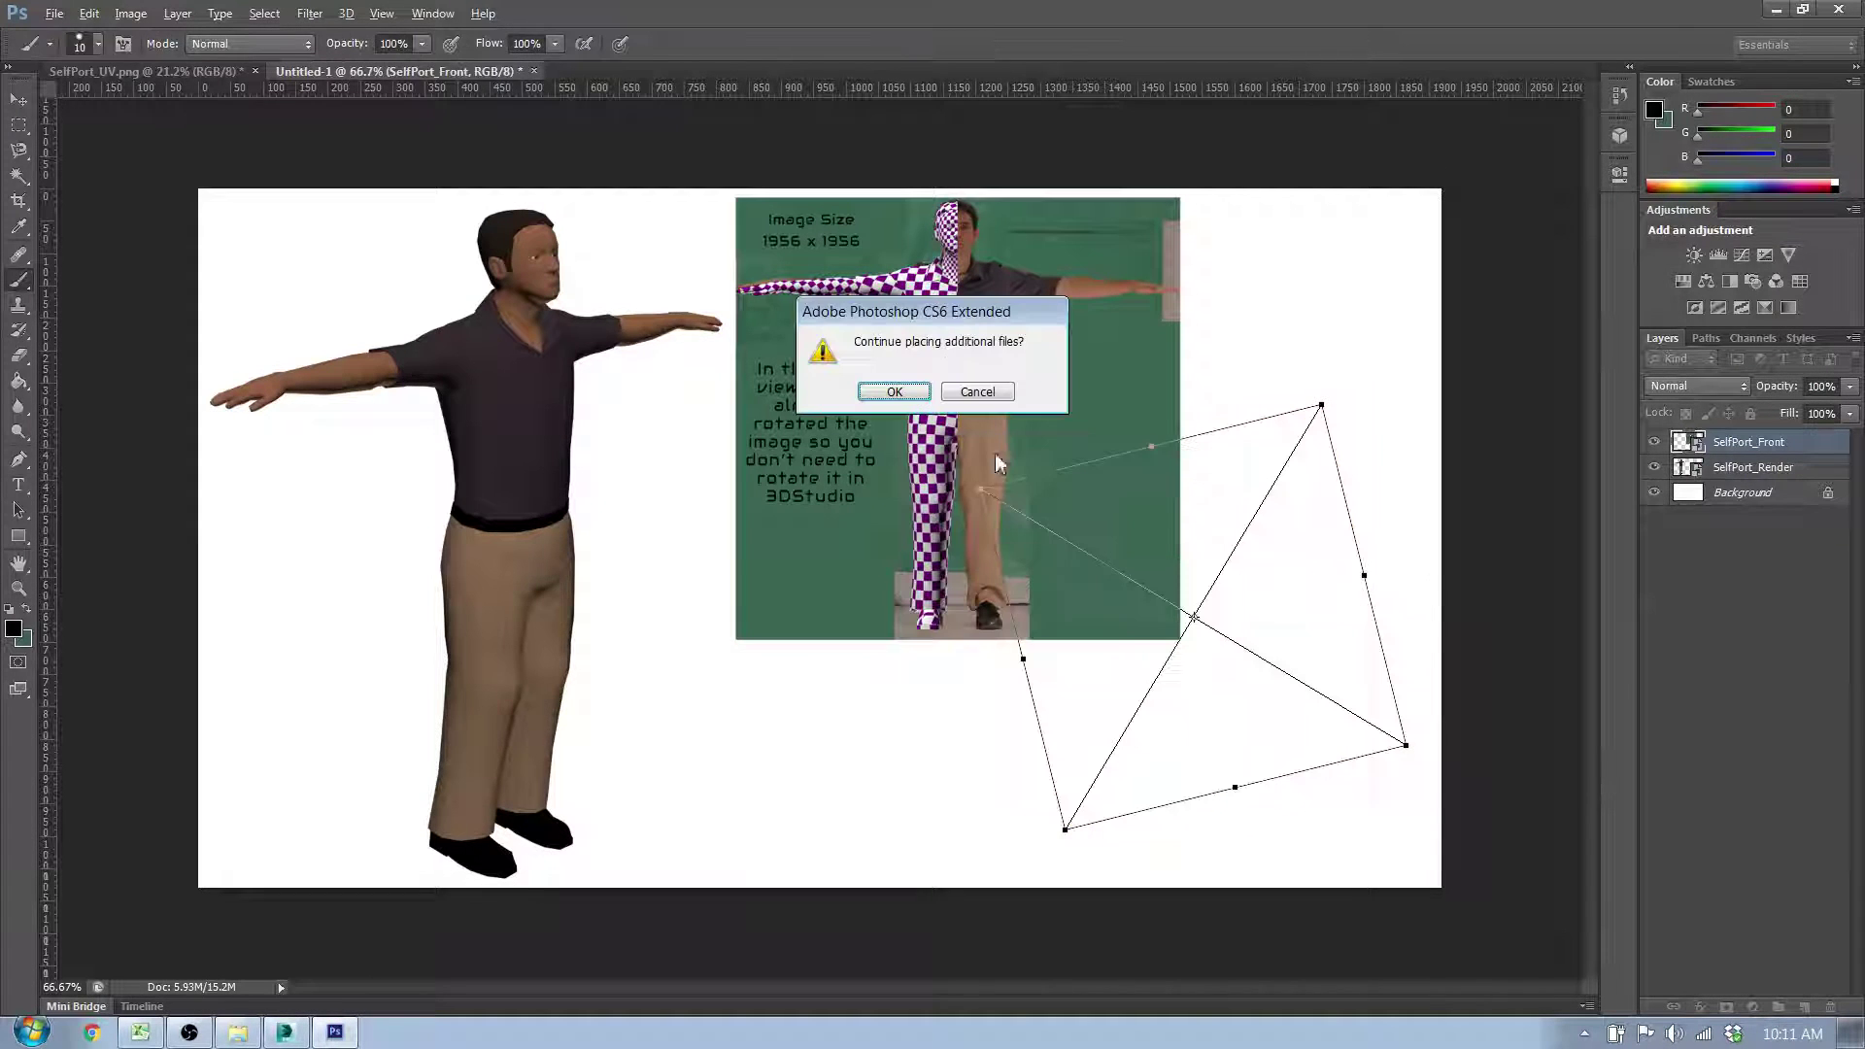
pyautogui.click(975, 392)
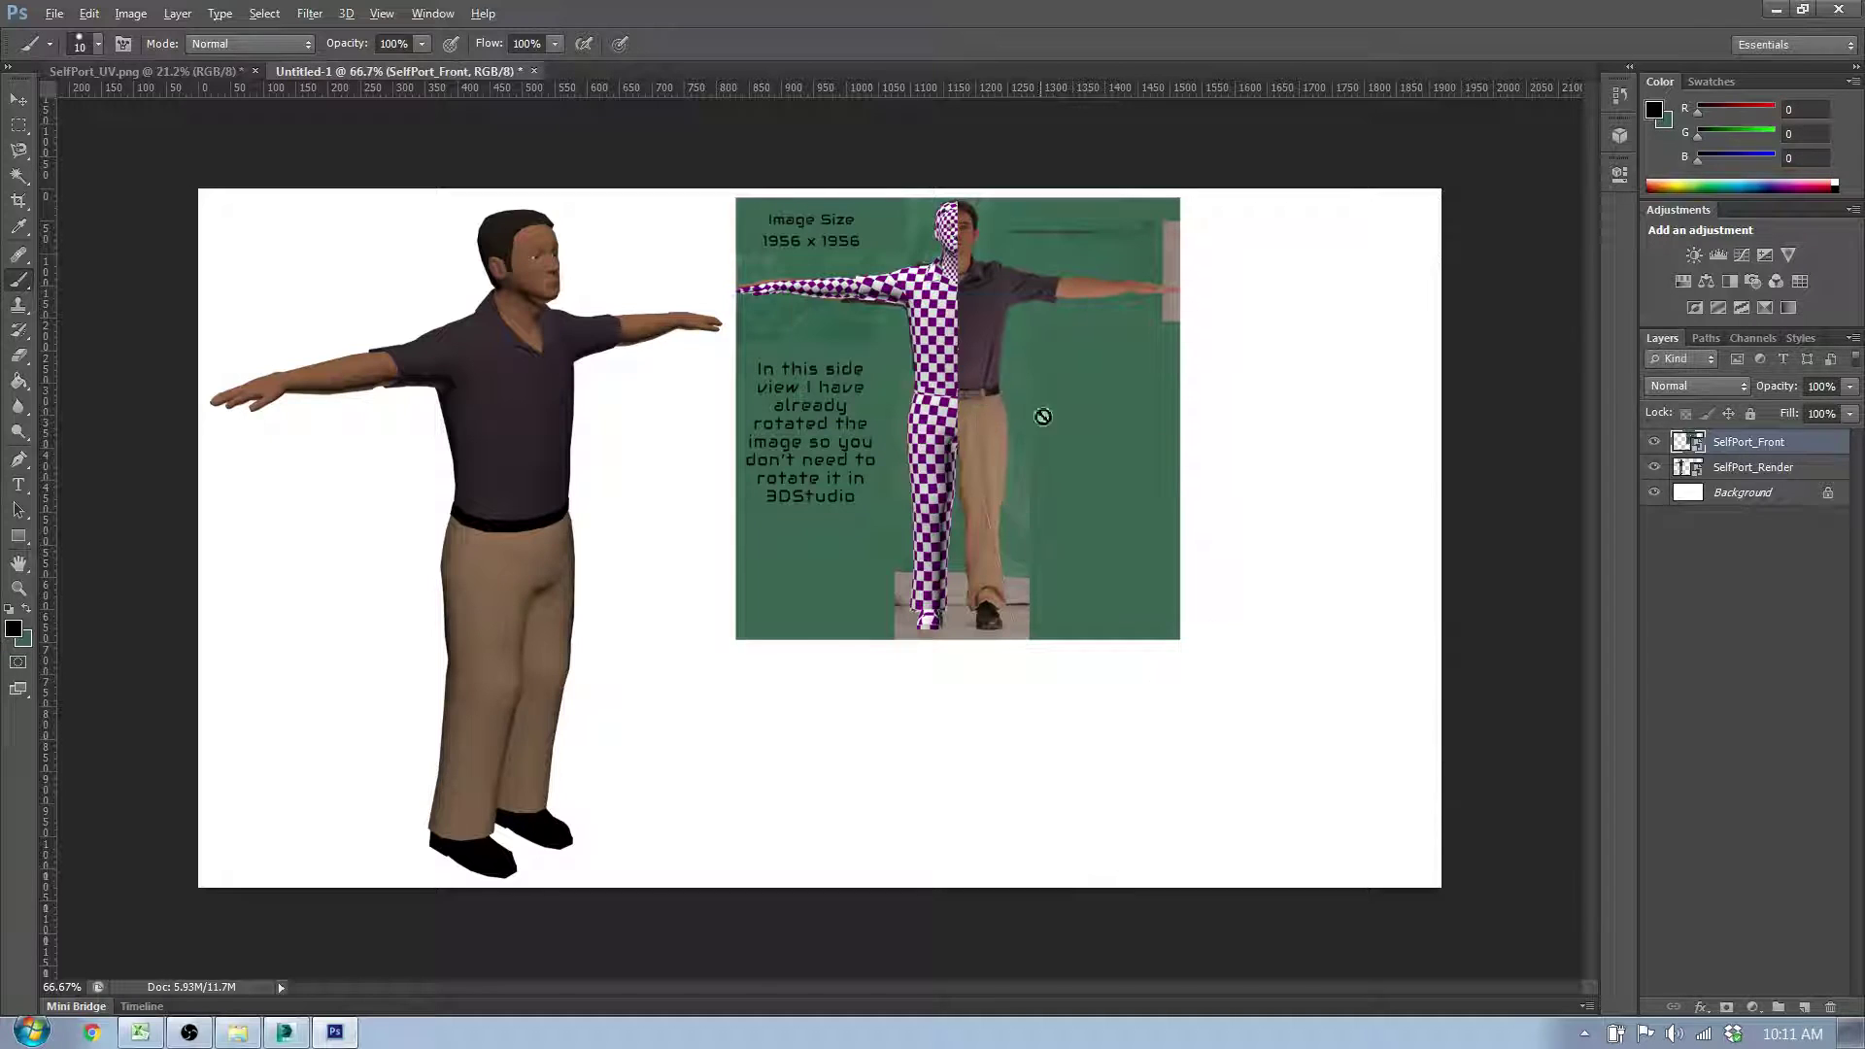
# Step: Place SelfPort_UV.png and SelfPort_DM together from the desktop, with the UV layout scaled to about 29.4% over the front image's lower half
pyautogui.moveTo(1686, 12); pyautogui.dragTo(1723, 64)
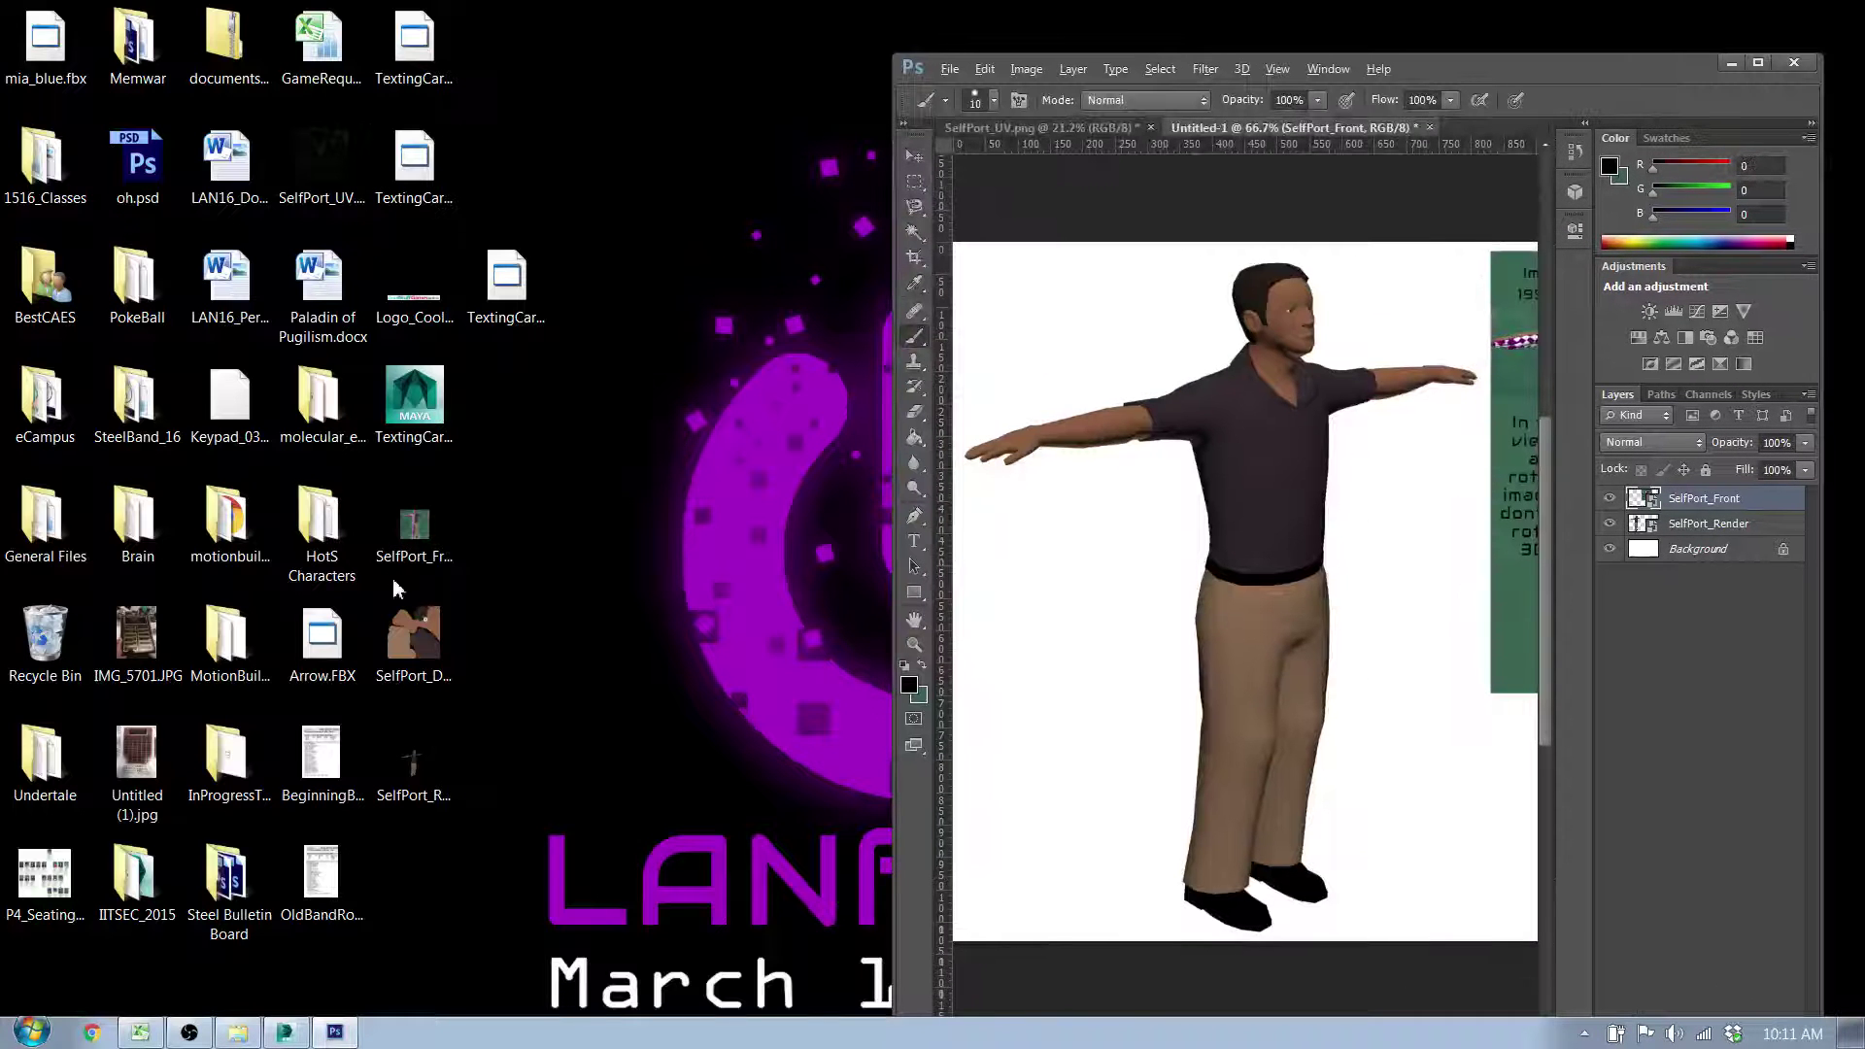
pyautogui.keyDown('ctrl'); pyautogui.click(321, 165); pyautogui.keyUp('ctrl')
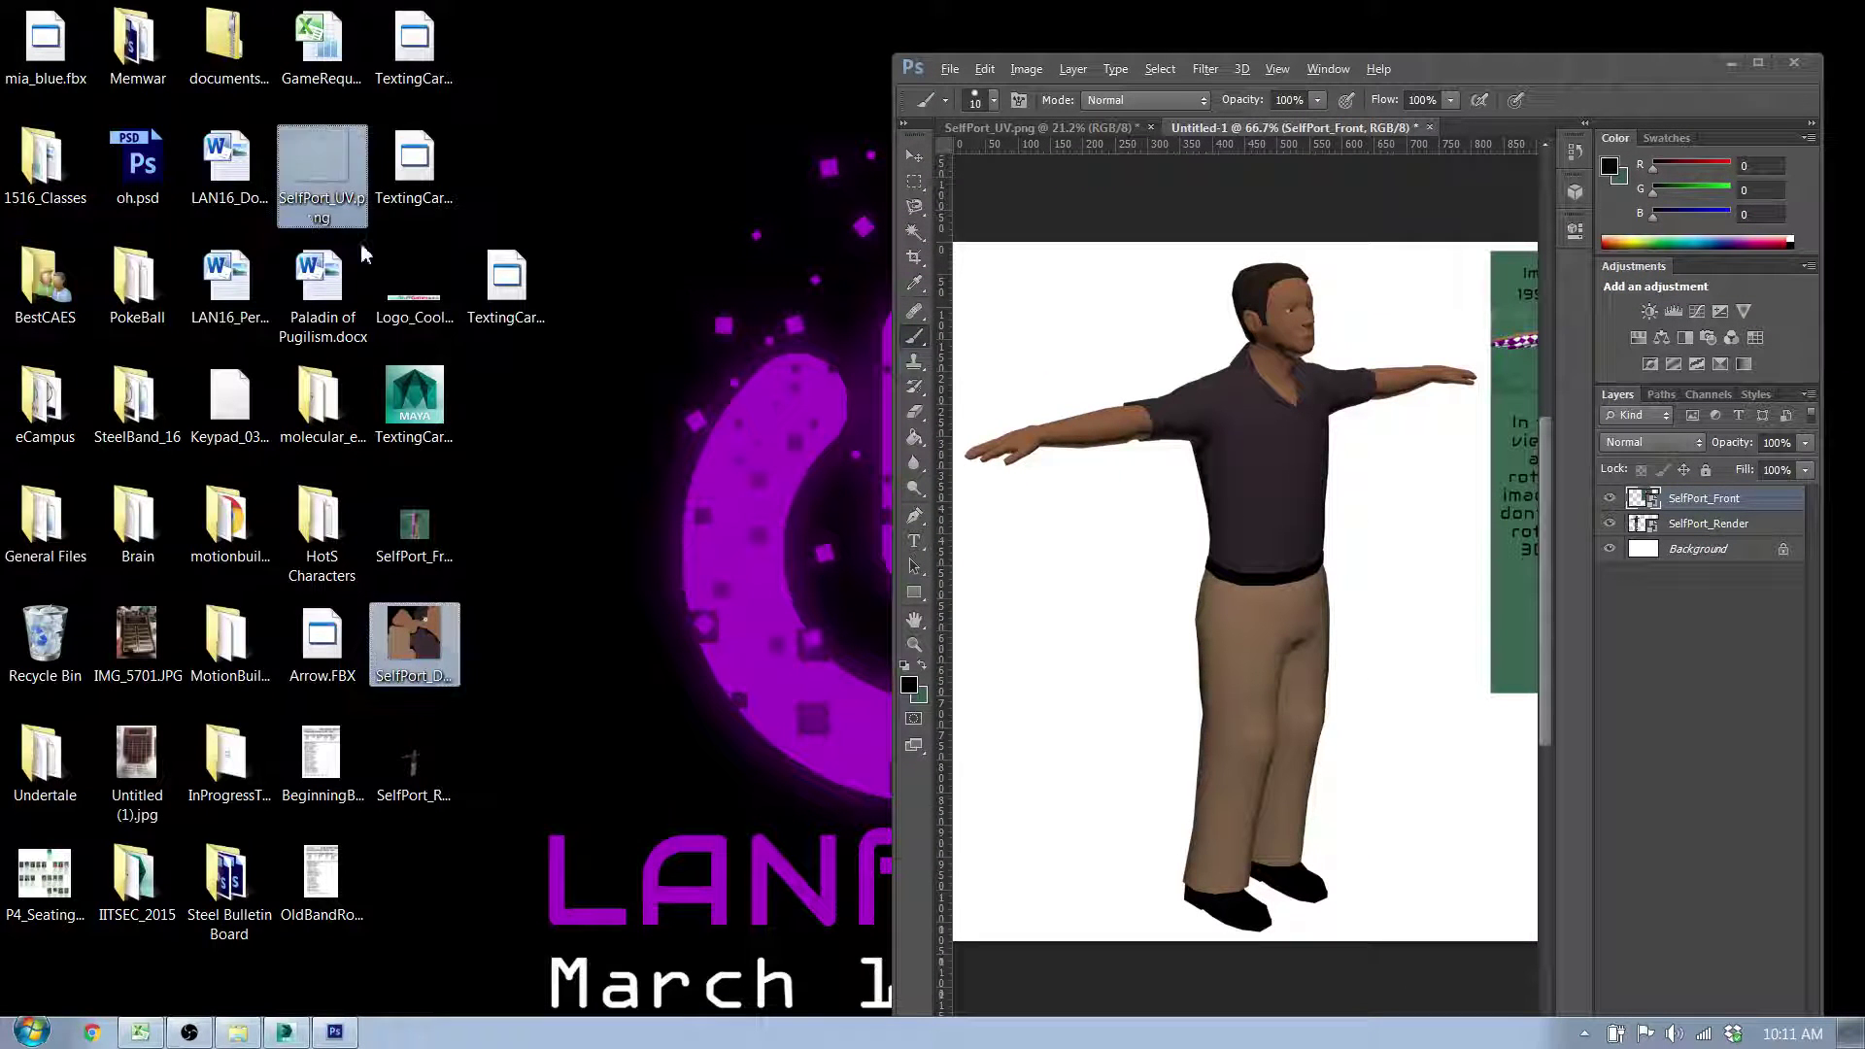
pyautogui.moveTo(617, 335); pyautogui.dragTo(1155, 556)
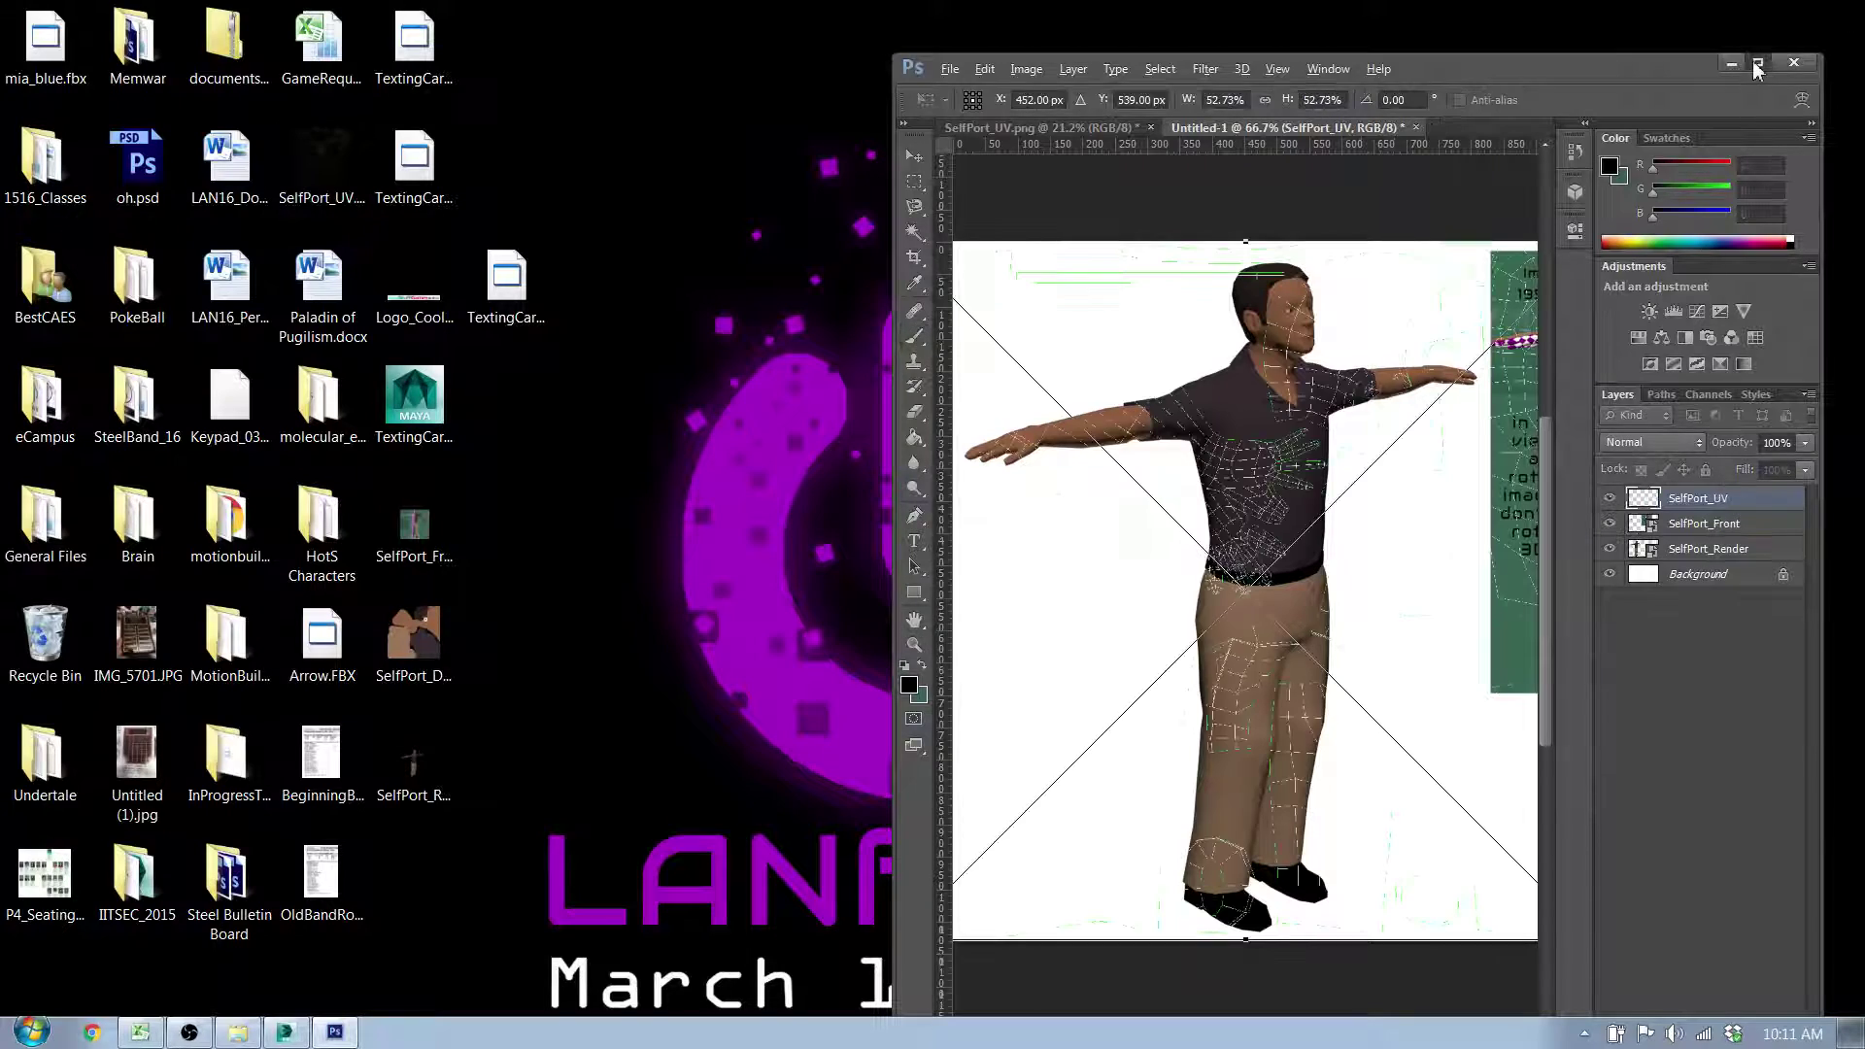
pyautogui.click(1757, 62)
pyautogui.moveTo(633, 411); pyautogui.dragTo(1141, 453)
pyautogui.moveTo(1348, 228); pyautogui.dragTo(1041, 534)
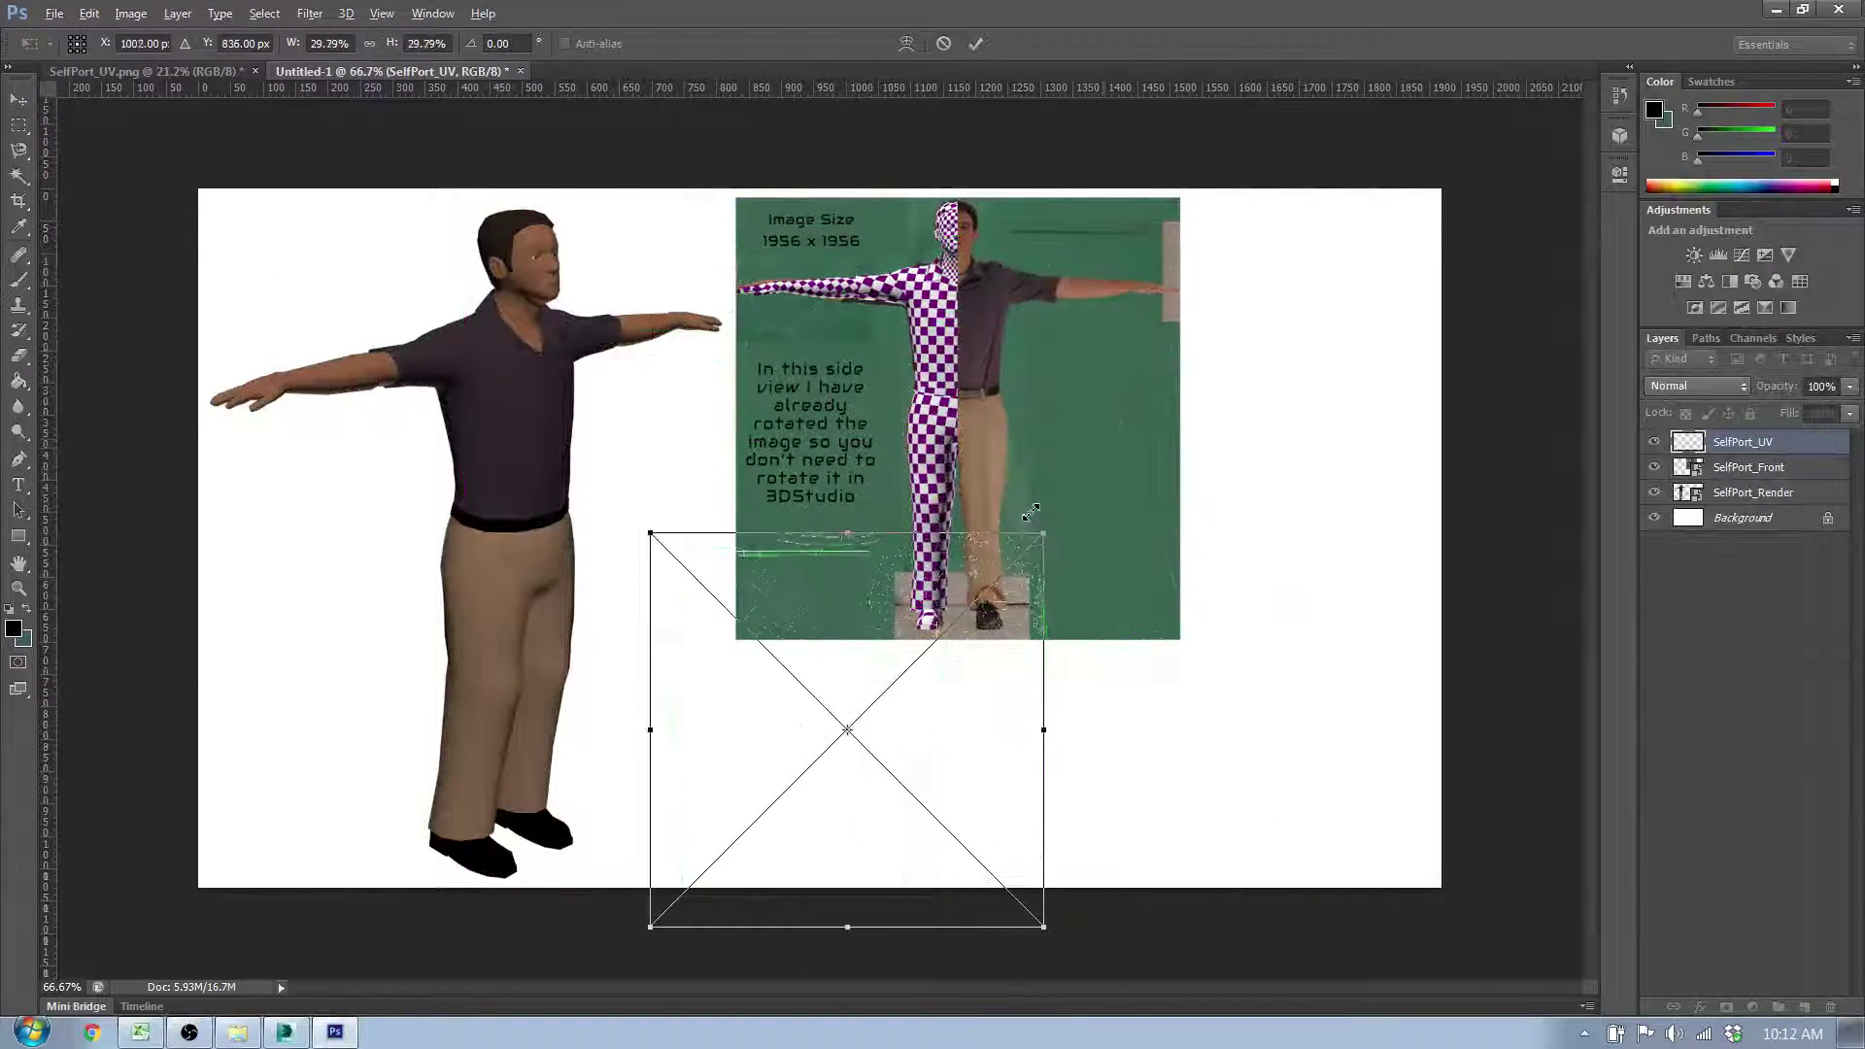
pyautogui.moveTo(950, 679); pyautogui.dragTo(1120, 523)
pyautogui.press('Return')
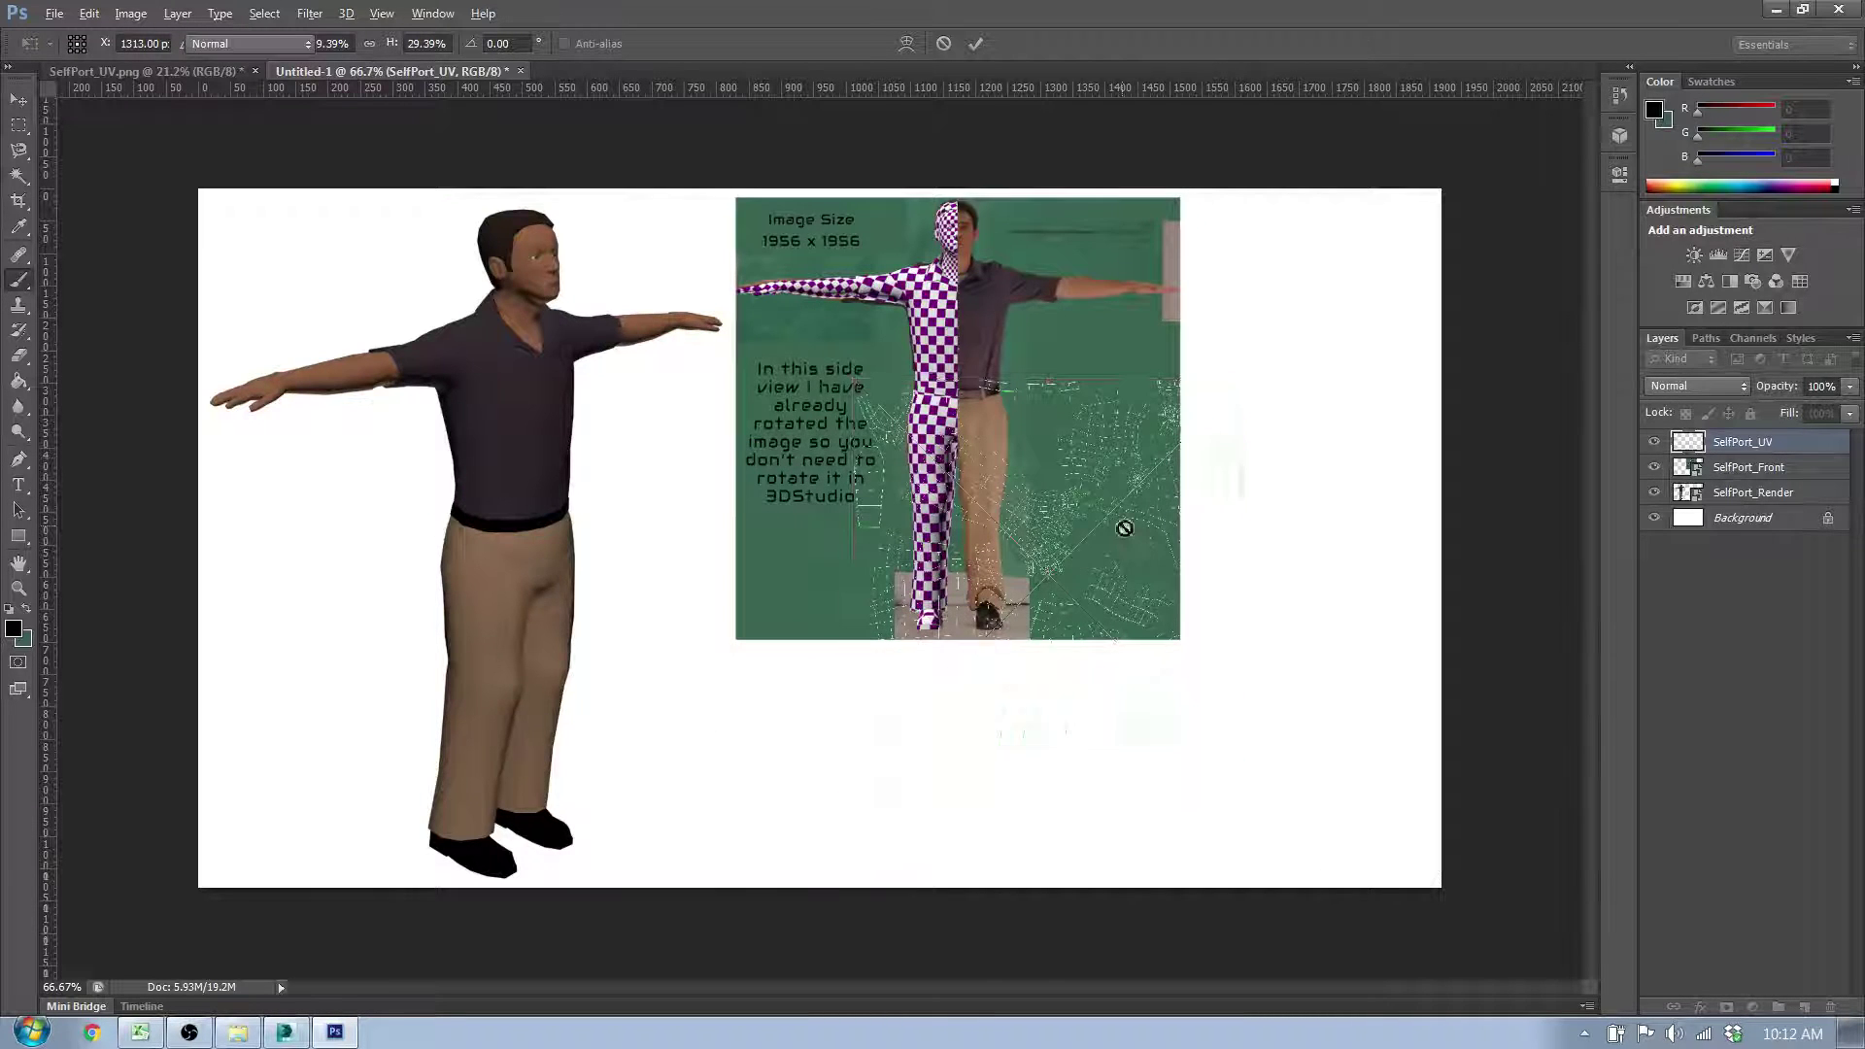
# Step: Place the SelfPort_DM texture at about 51.9% scale over the lower legs of the rendered character
pyautogui.moveTo(1864, 291)
pyautogui.mouseDown()
pyautogui.moveTo(1110, 233)
pyautogui.moveTo(830, 527)
pyautogui.mouseUp()
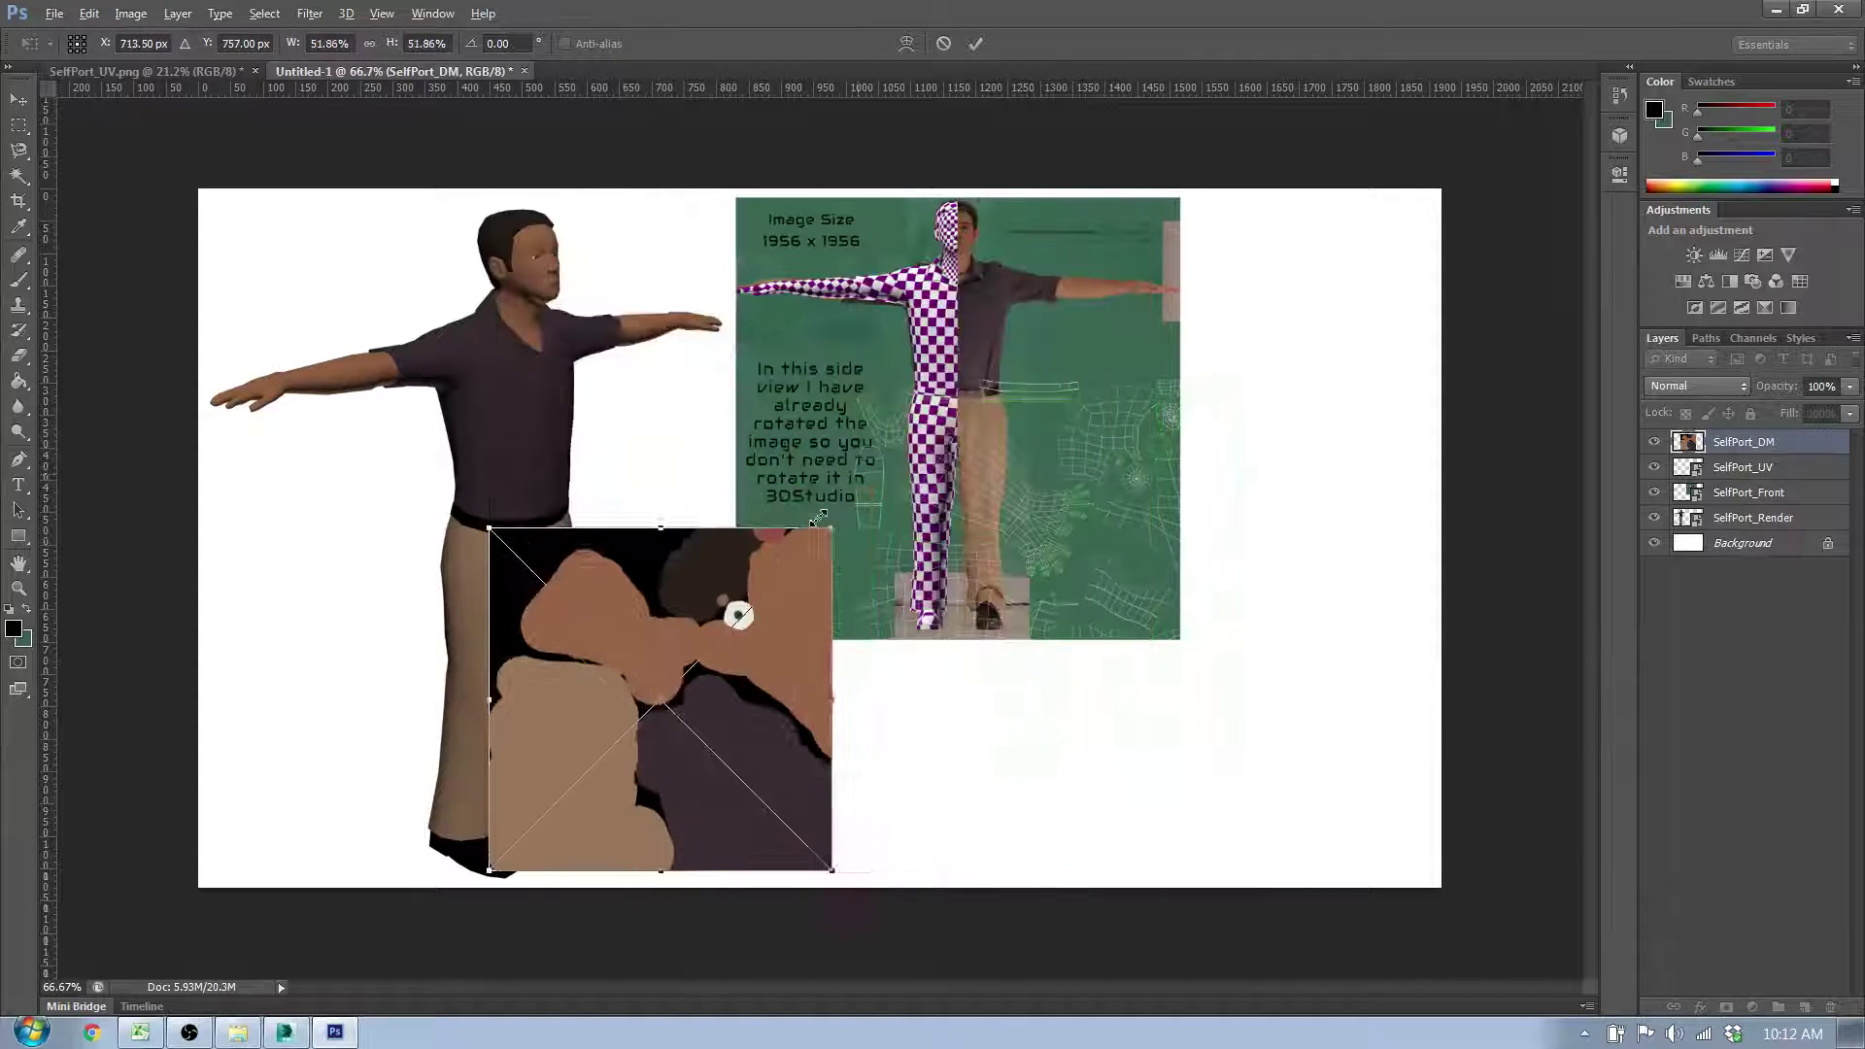
pyautogui.press('Return')
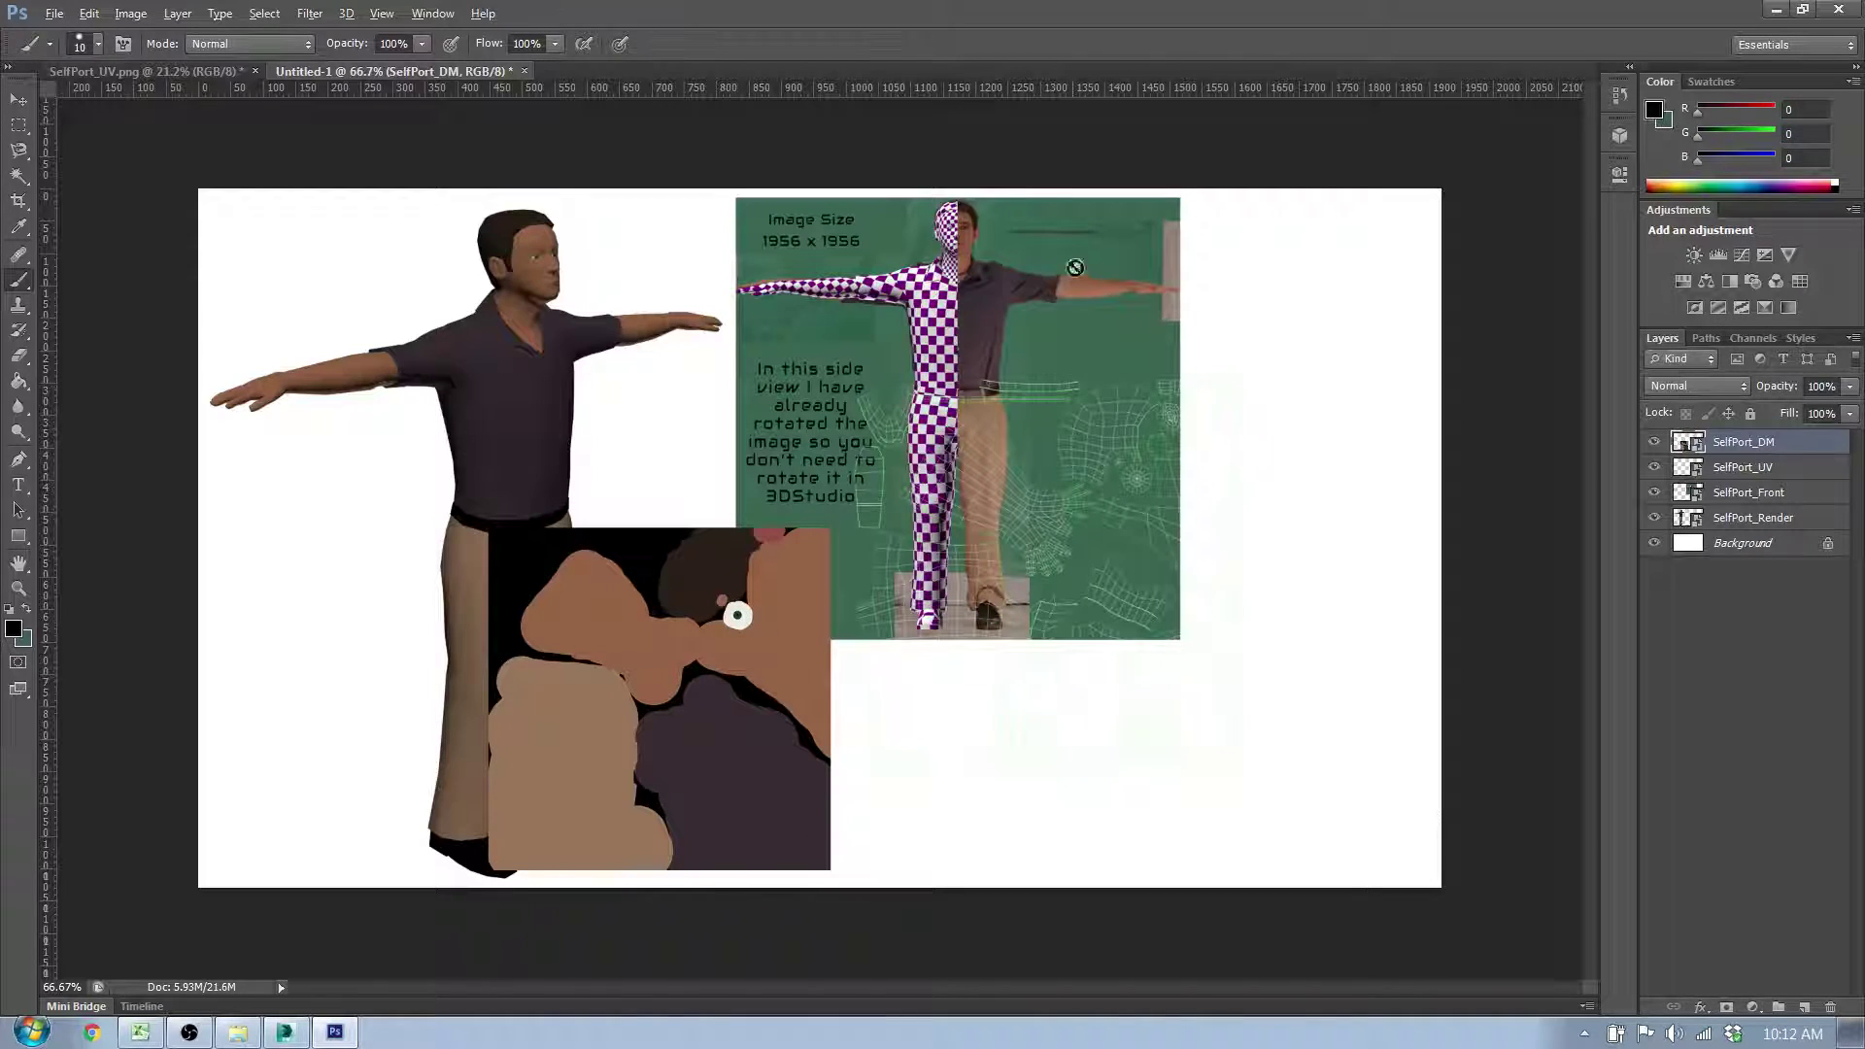
pyautogui.click(1075, 270)
pyautogui.click(950, 400)
# Step: Rearrange the sheet with the SelfPort_Front image beside the rendered character and the SelfPort_DM texture on the canvas's right part
pyautogui.click(1784, 496)
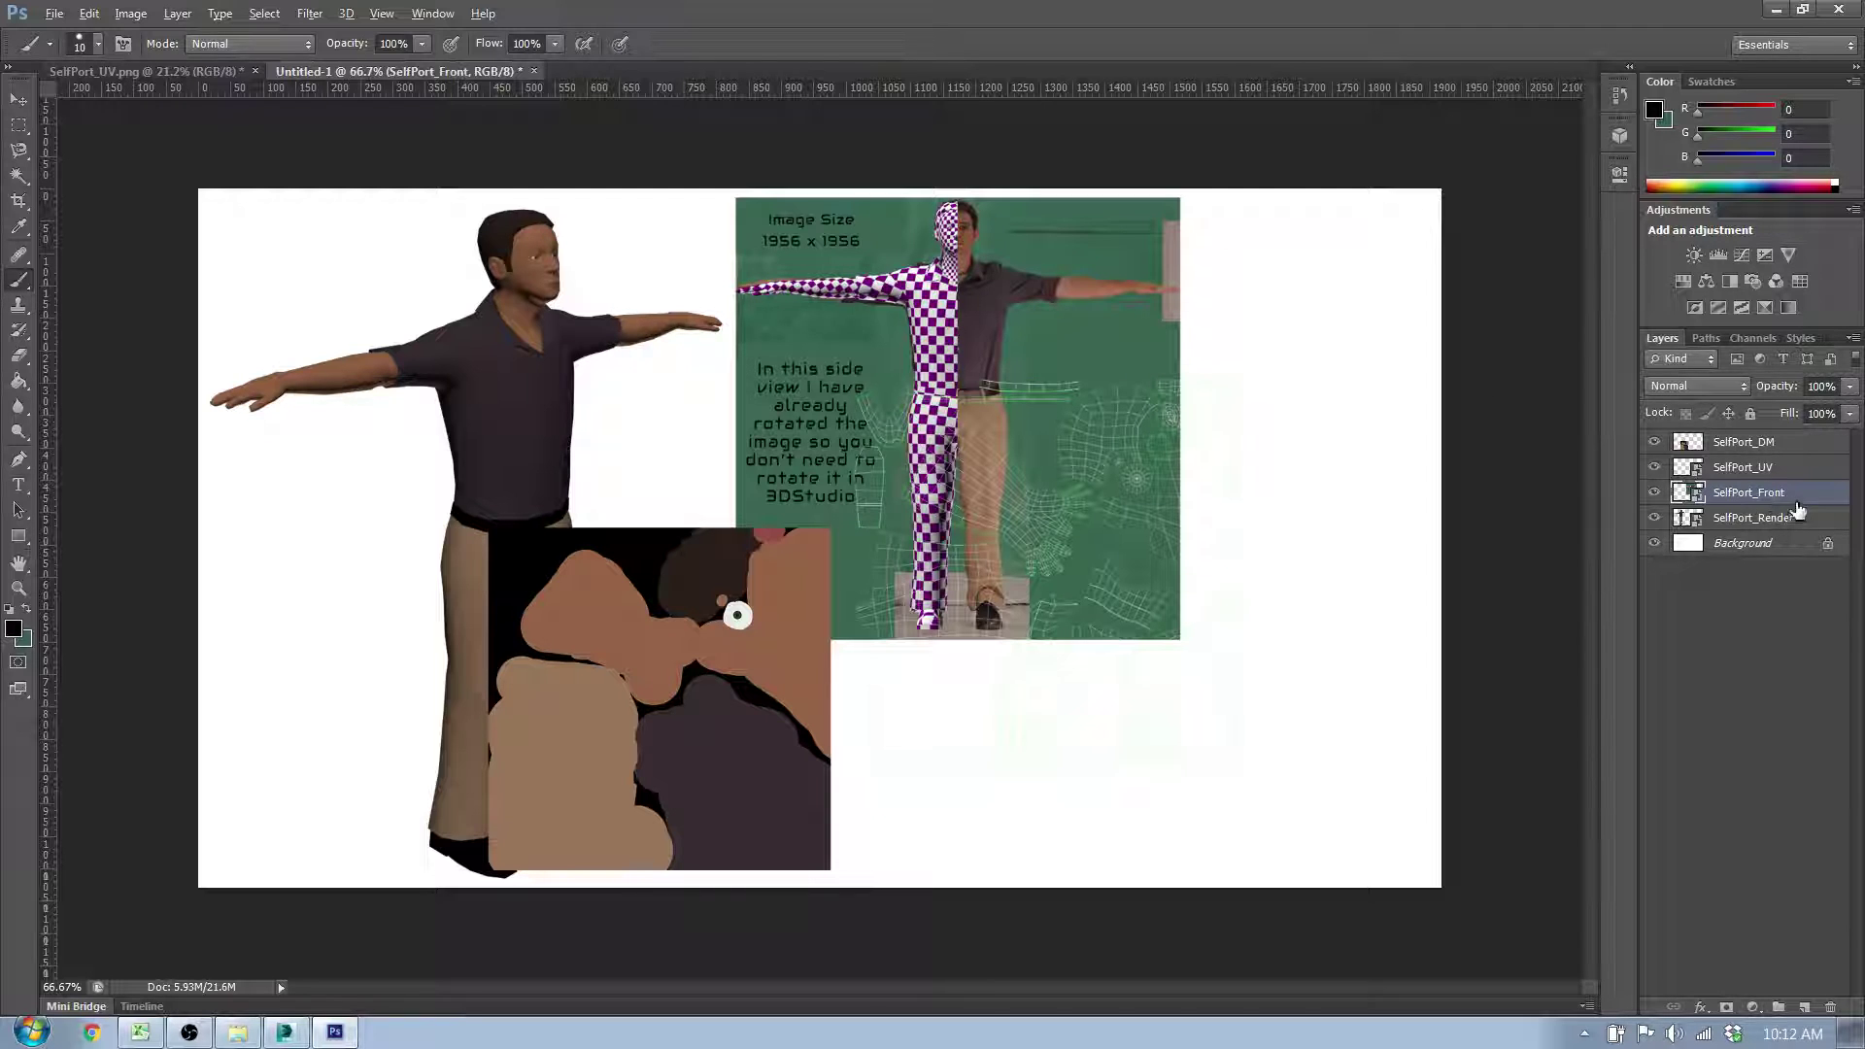
pyautogui.click(18, 99)
pyautogui.moveTo(942, 388)
pyautogui.mouseDown()
pyautogui.moveTo(795, 626)
pyautogui.moveTo(1226, 376)
pyautogui.moveTo(1111, 303)
pyautogui.moveTo(1153, 291)
pyautogui.moveTo(1103, 285)
pyautogui.moveTo(1149, 295)
pyautogui.moveTo(1213, 401)
pyautogui.mouseUp()
pyautogui.click(1766, 445)
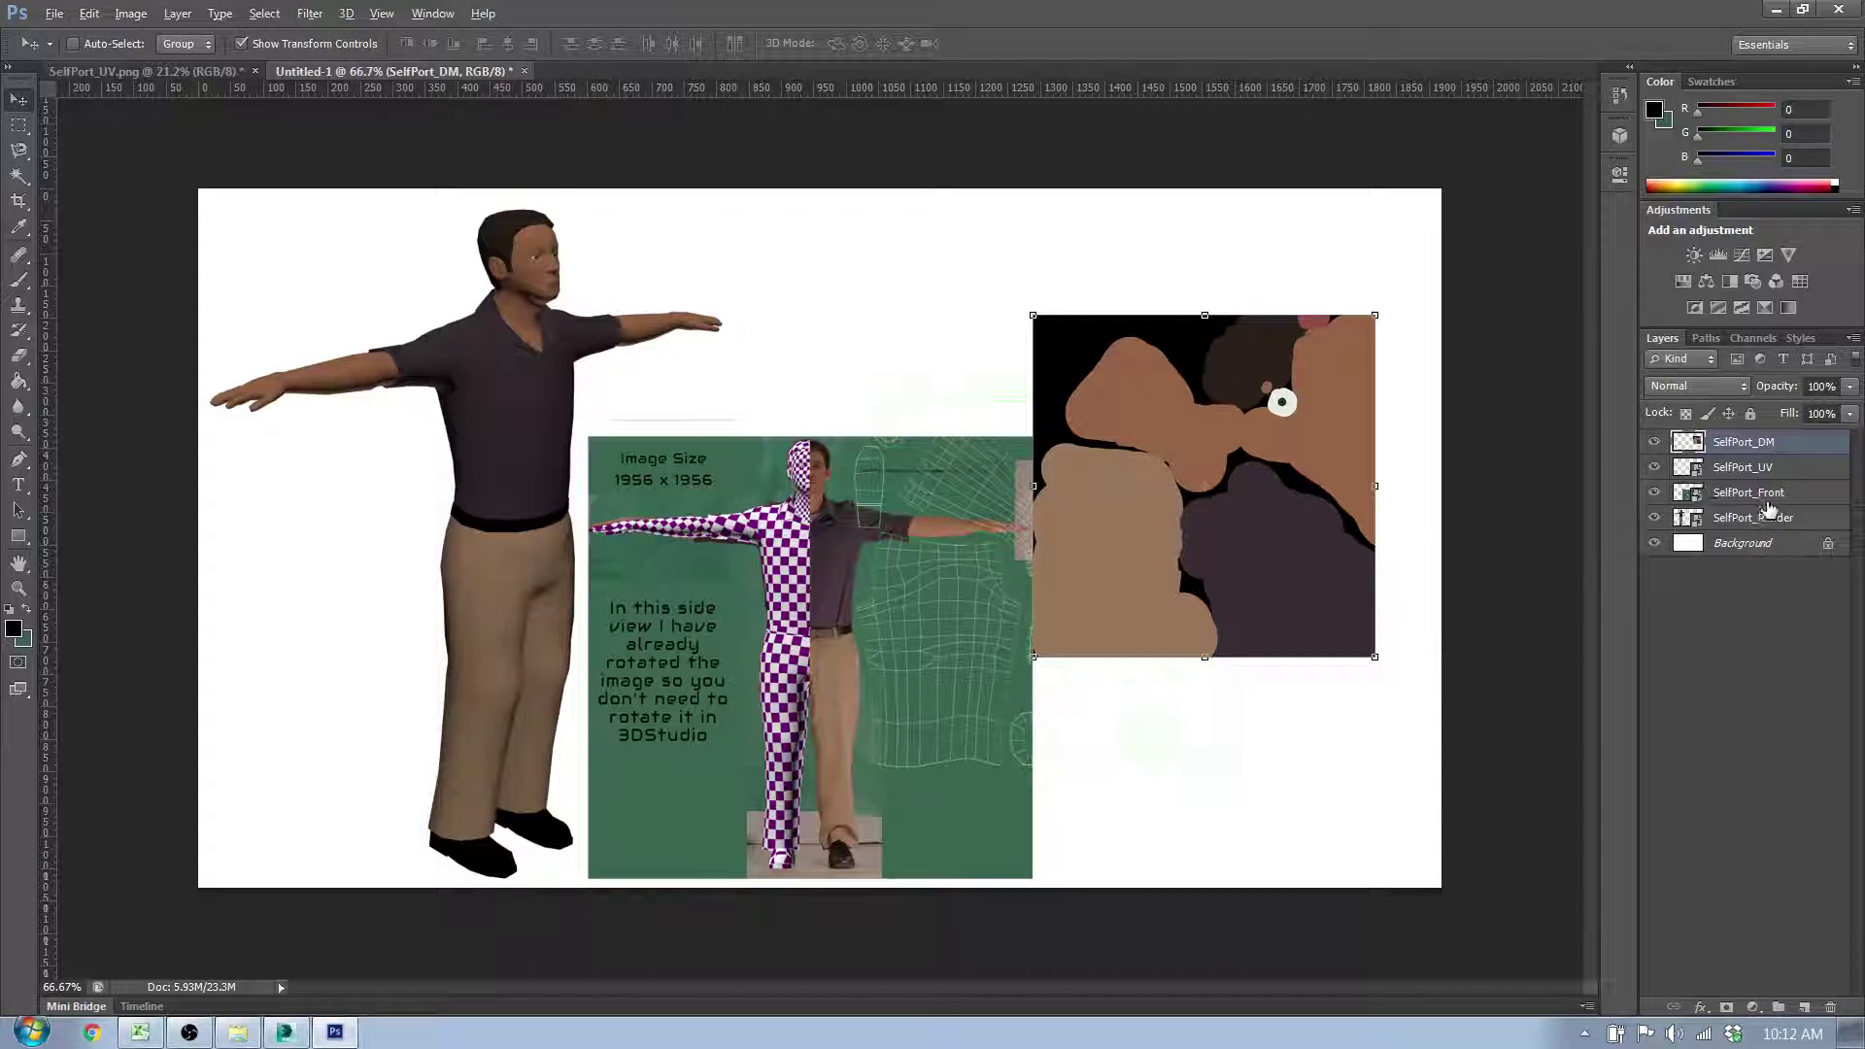
pyautogui.click(1695, 492)
pyautogui.moveTo(877, 570); pyautogui.dragTo(877, 512)
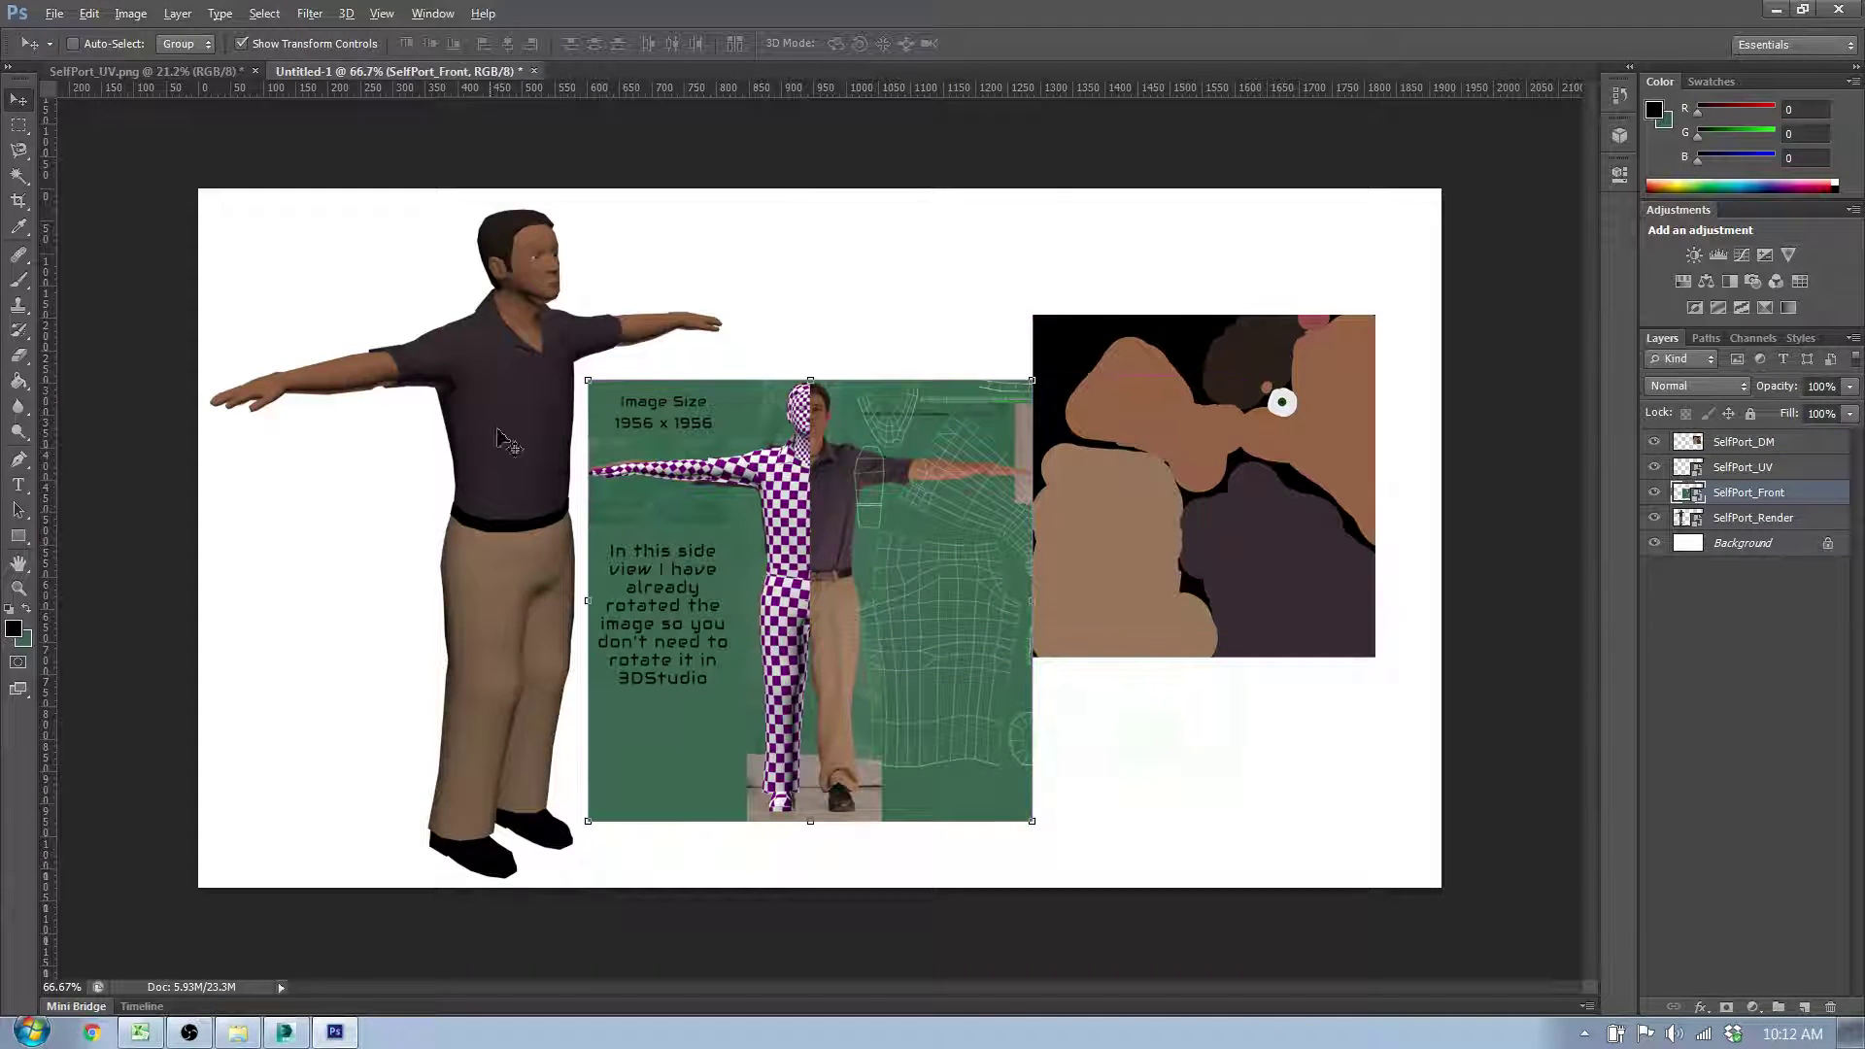
# Step: Reposition the SelfPort_Render character within the left part of the canvas, keeping it at 100% scale
pyautogui.click(1753, 518)
pyautogui.moveTo(438, 479); pyautogui.dragTo(450, 464)
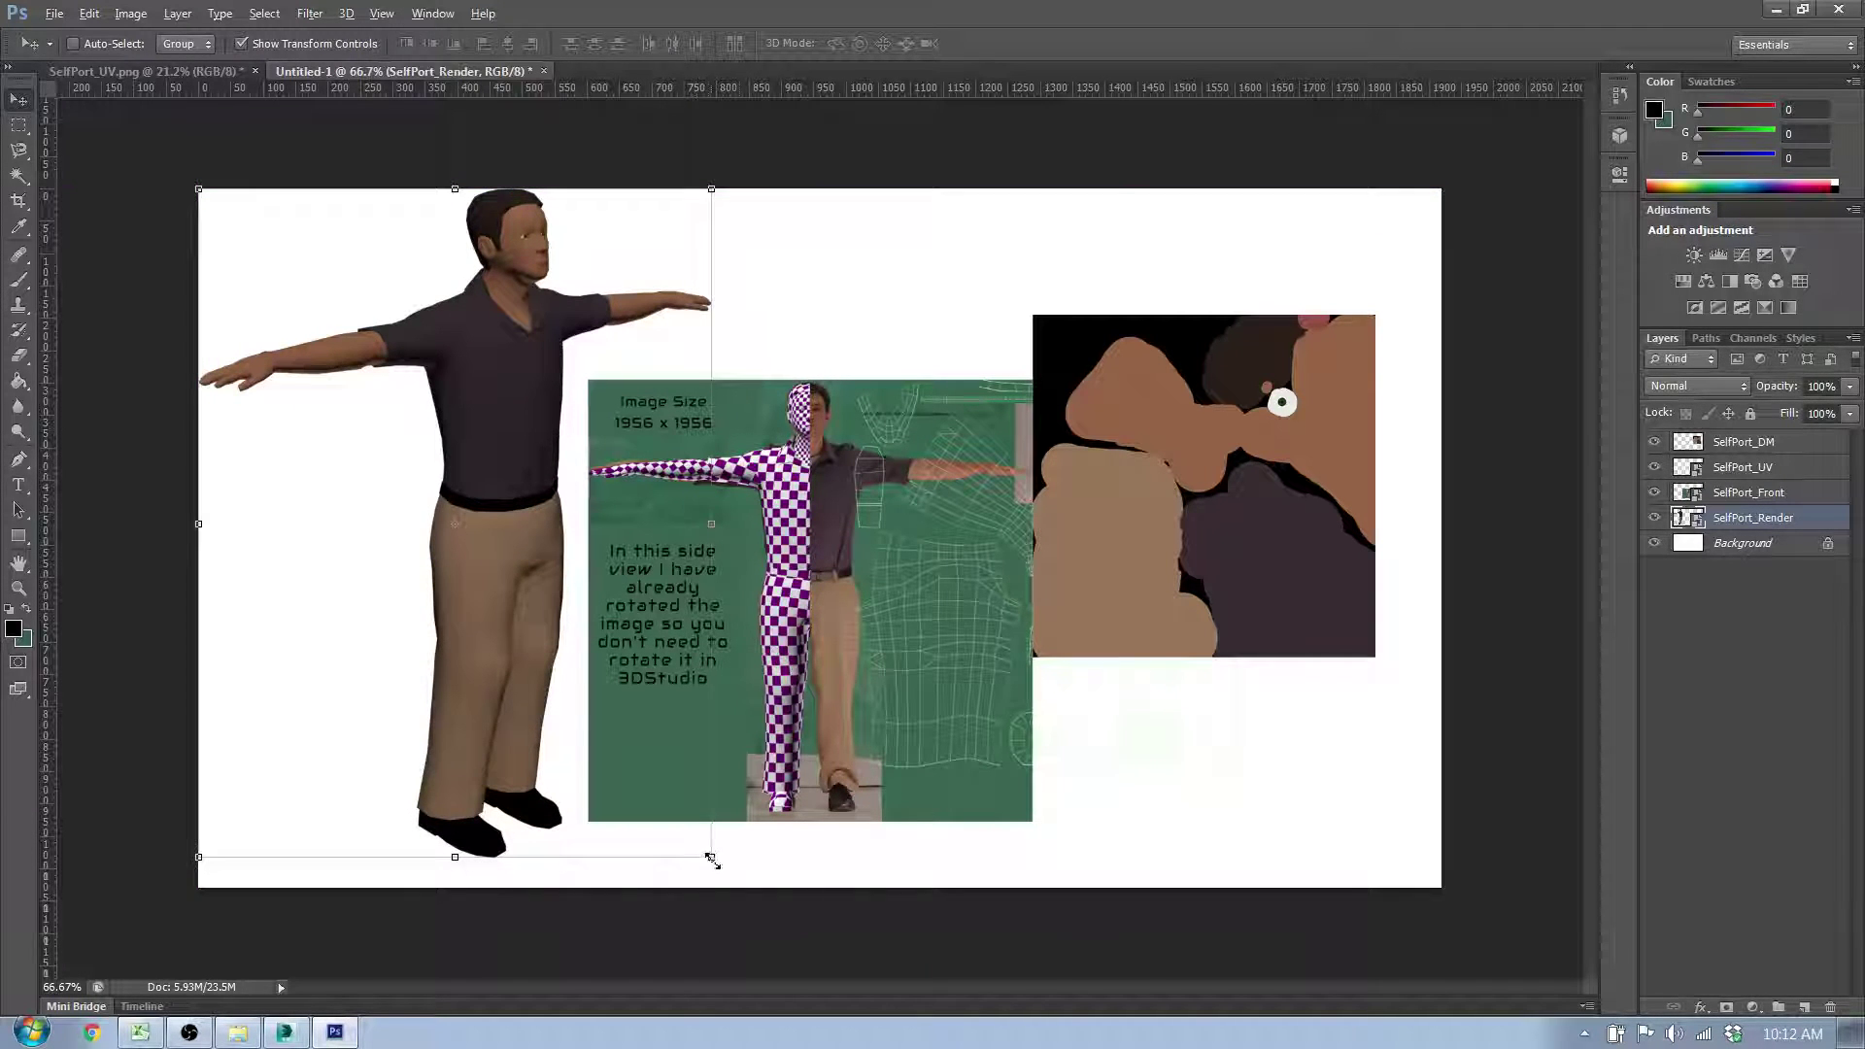
pyautogui.moveTo(712, 859); pyautogui.dragTo(752, 871)
pyautogui.moveTo(691, 566); pyautogui.dragTo(677, 556)
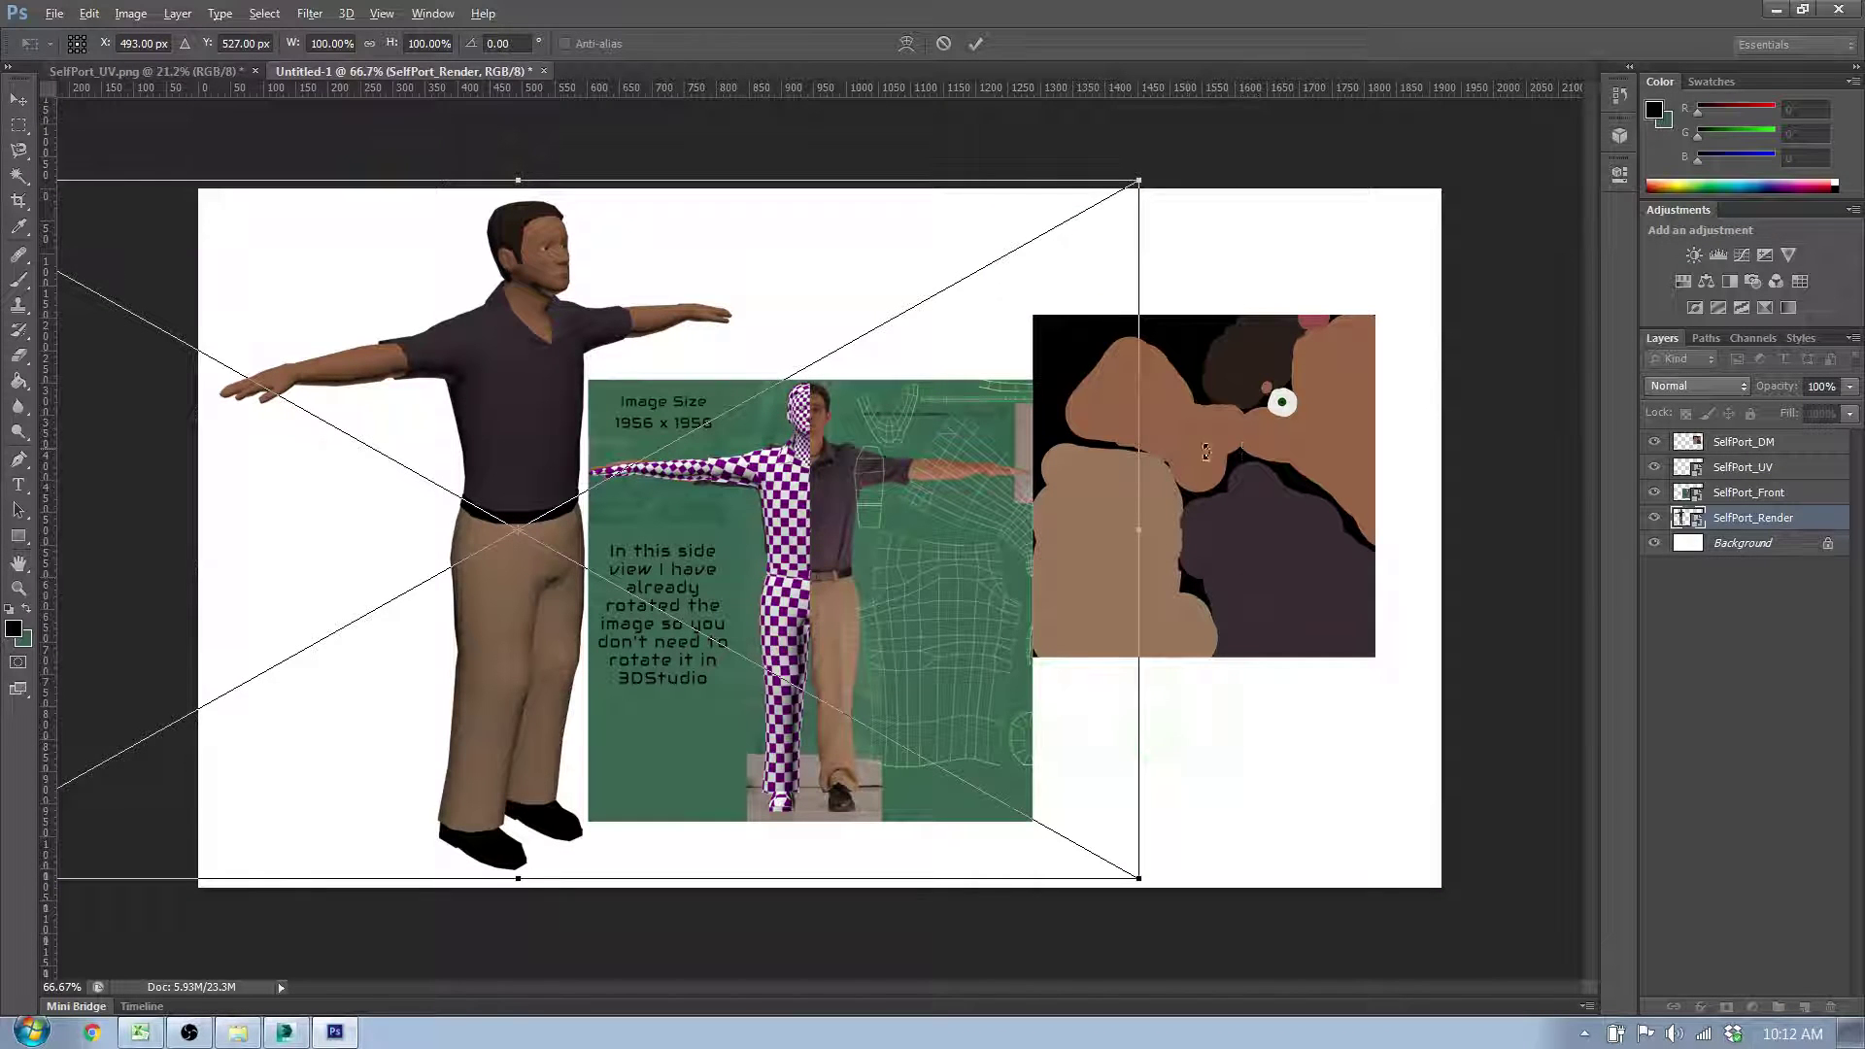
pyautogui.press('Return')
pyautogui.moveTo(882, 505); pyautogui.dragTo(921, 473)
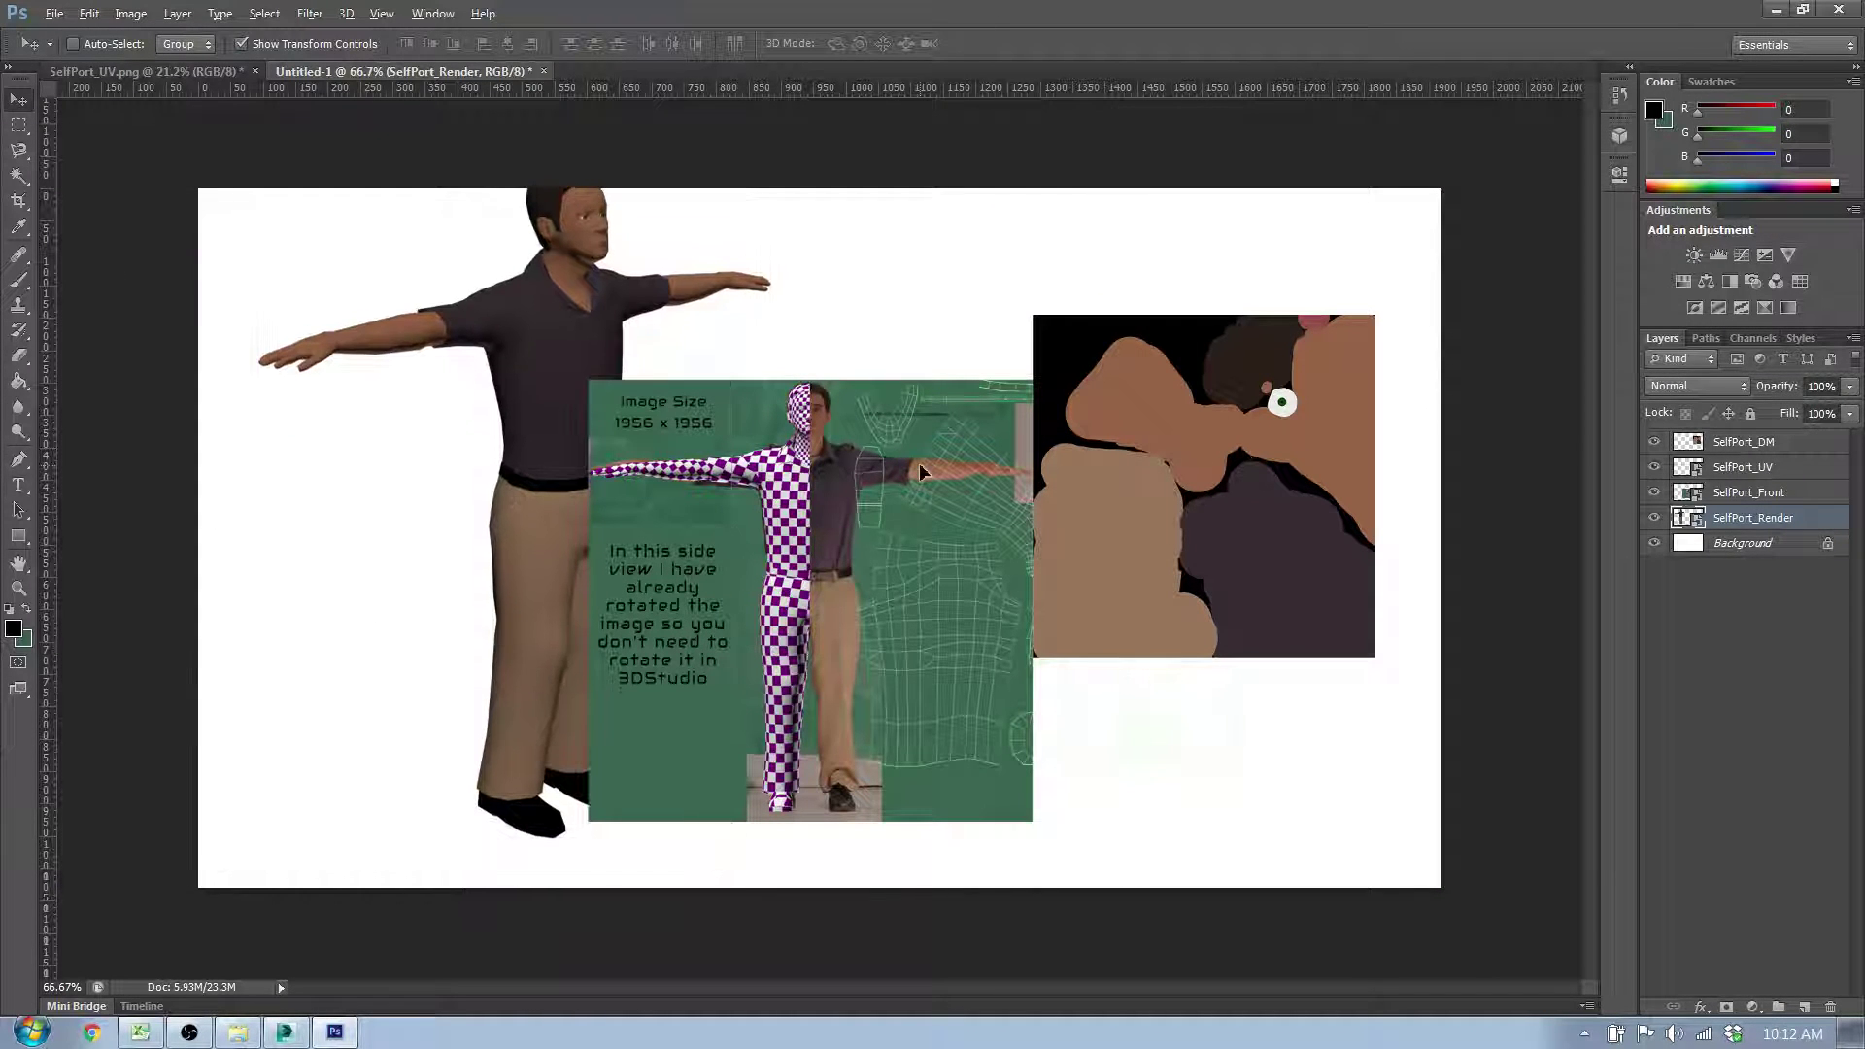
pyautogui.hotkey('ctrl', 'z')
pyautogui.hotkey('ctrl', 't')
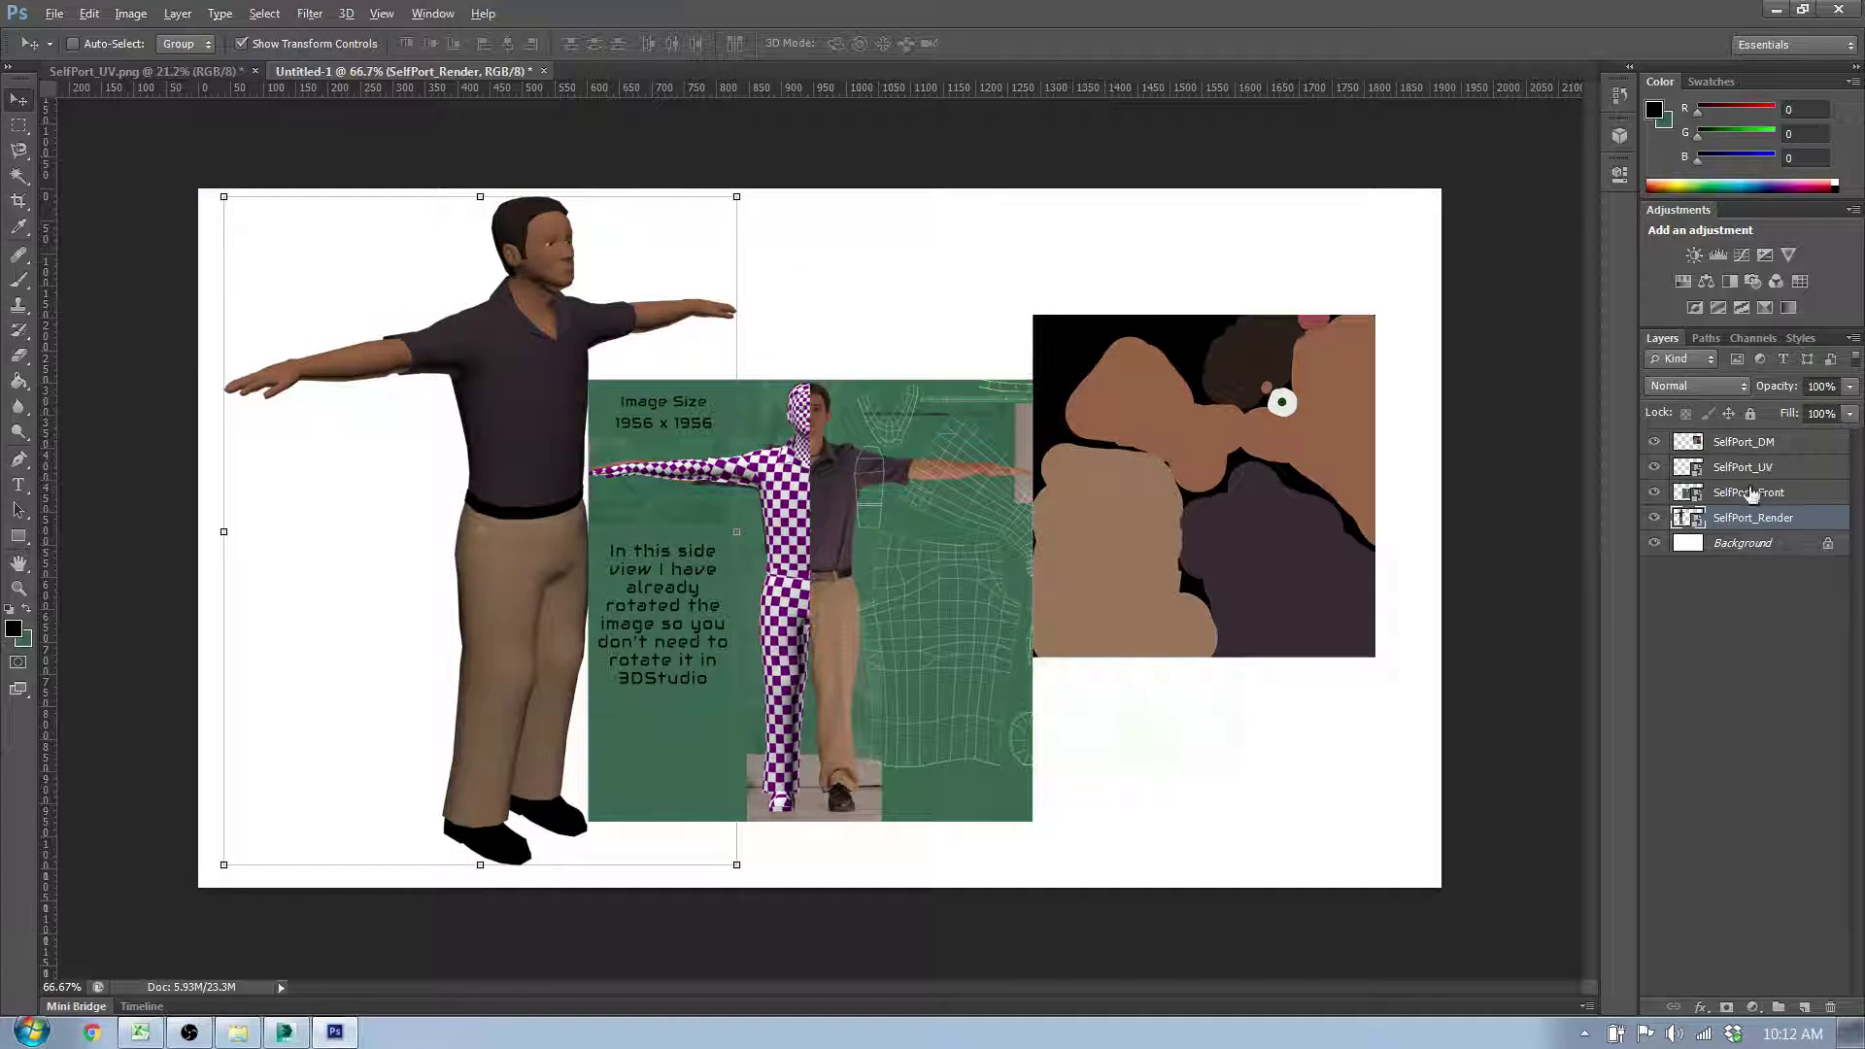
# Step: Move the SelfPort_Front image up beside the render and stack its layer beneath SelfPort_Render
pyautogui.click(1770, 470)
pyautogui.click(1785, 515)
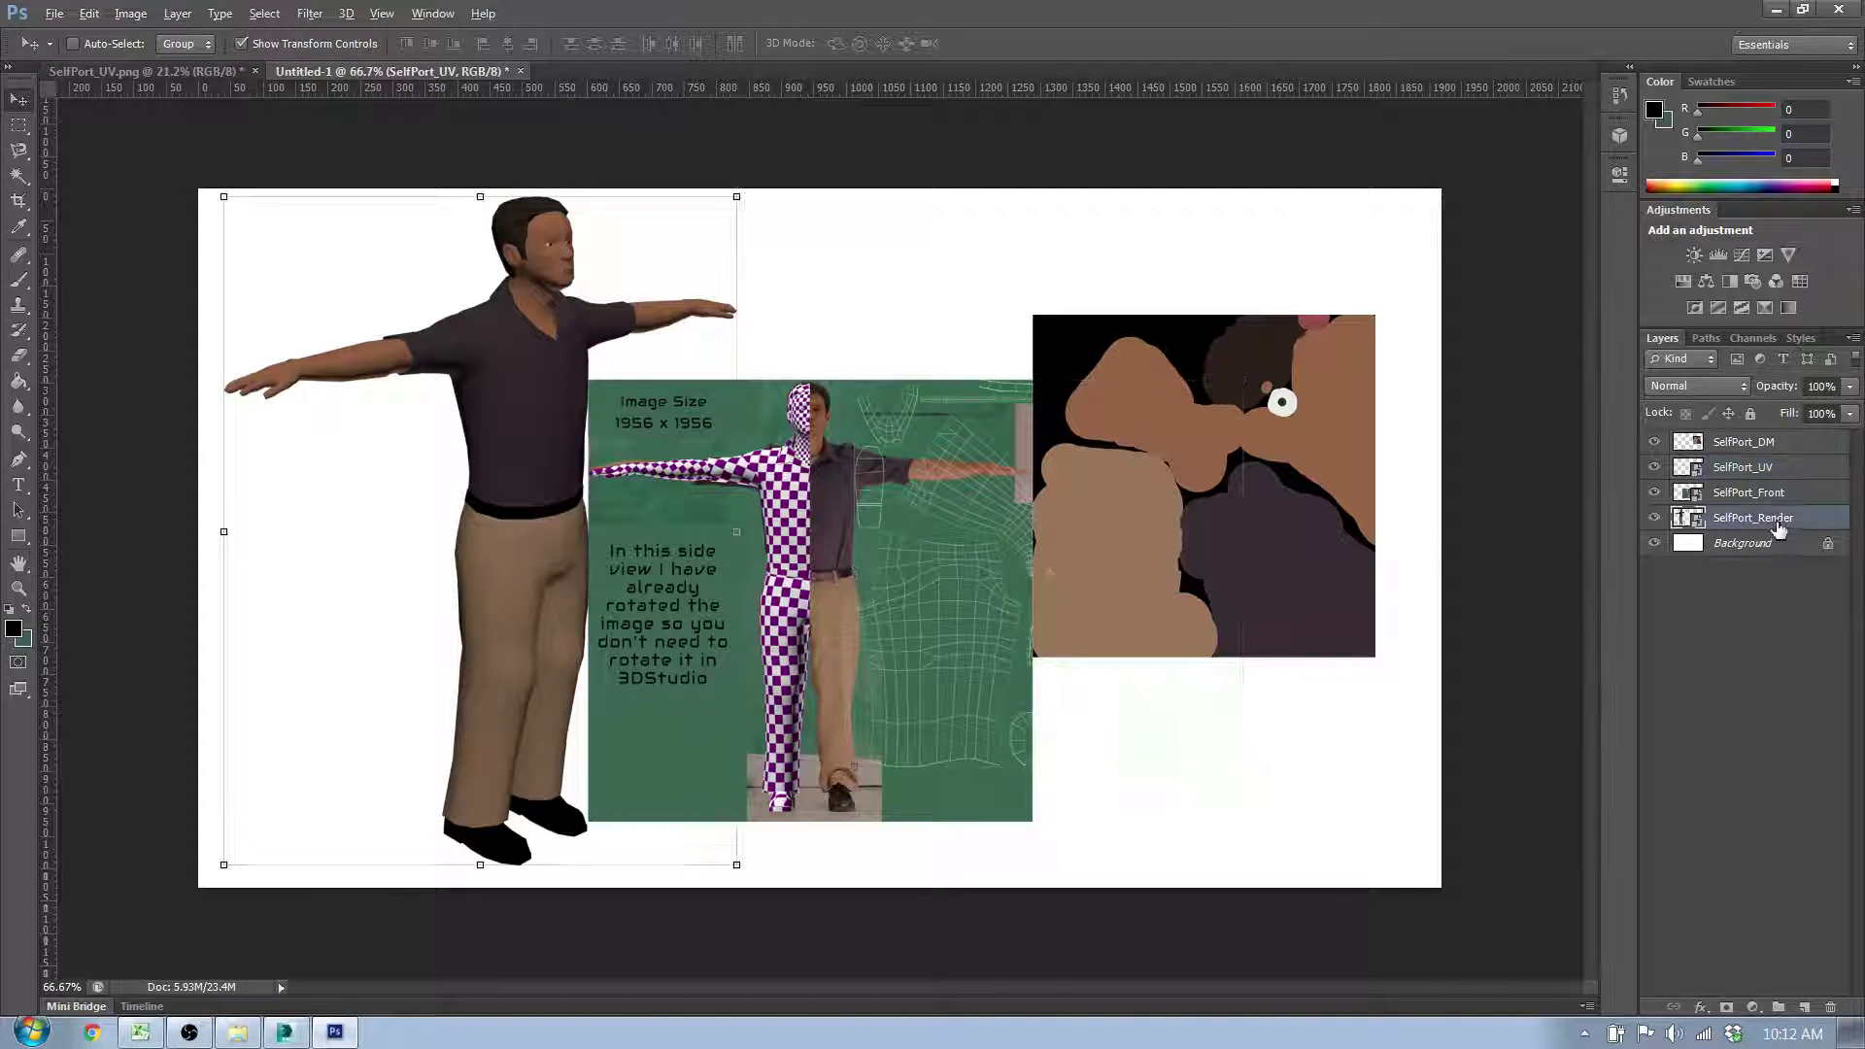
pyautogui.click(1709, 493)
pyautogui.moveTo(685, 526); pyautogui.dragTo(685, 456)
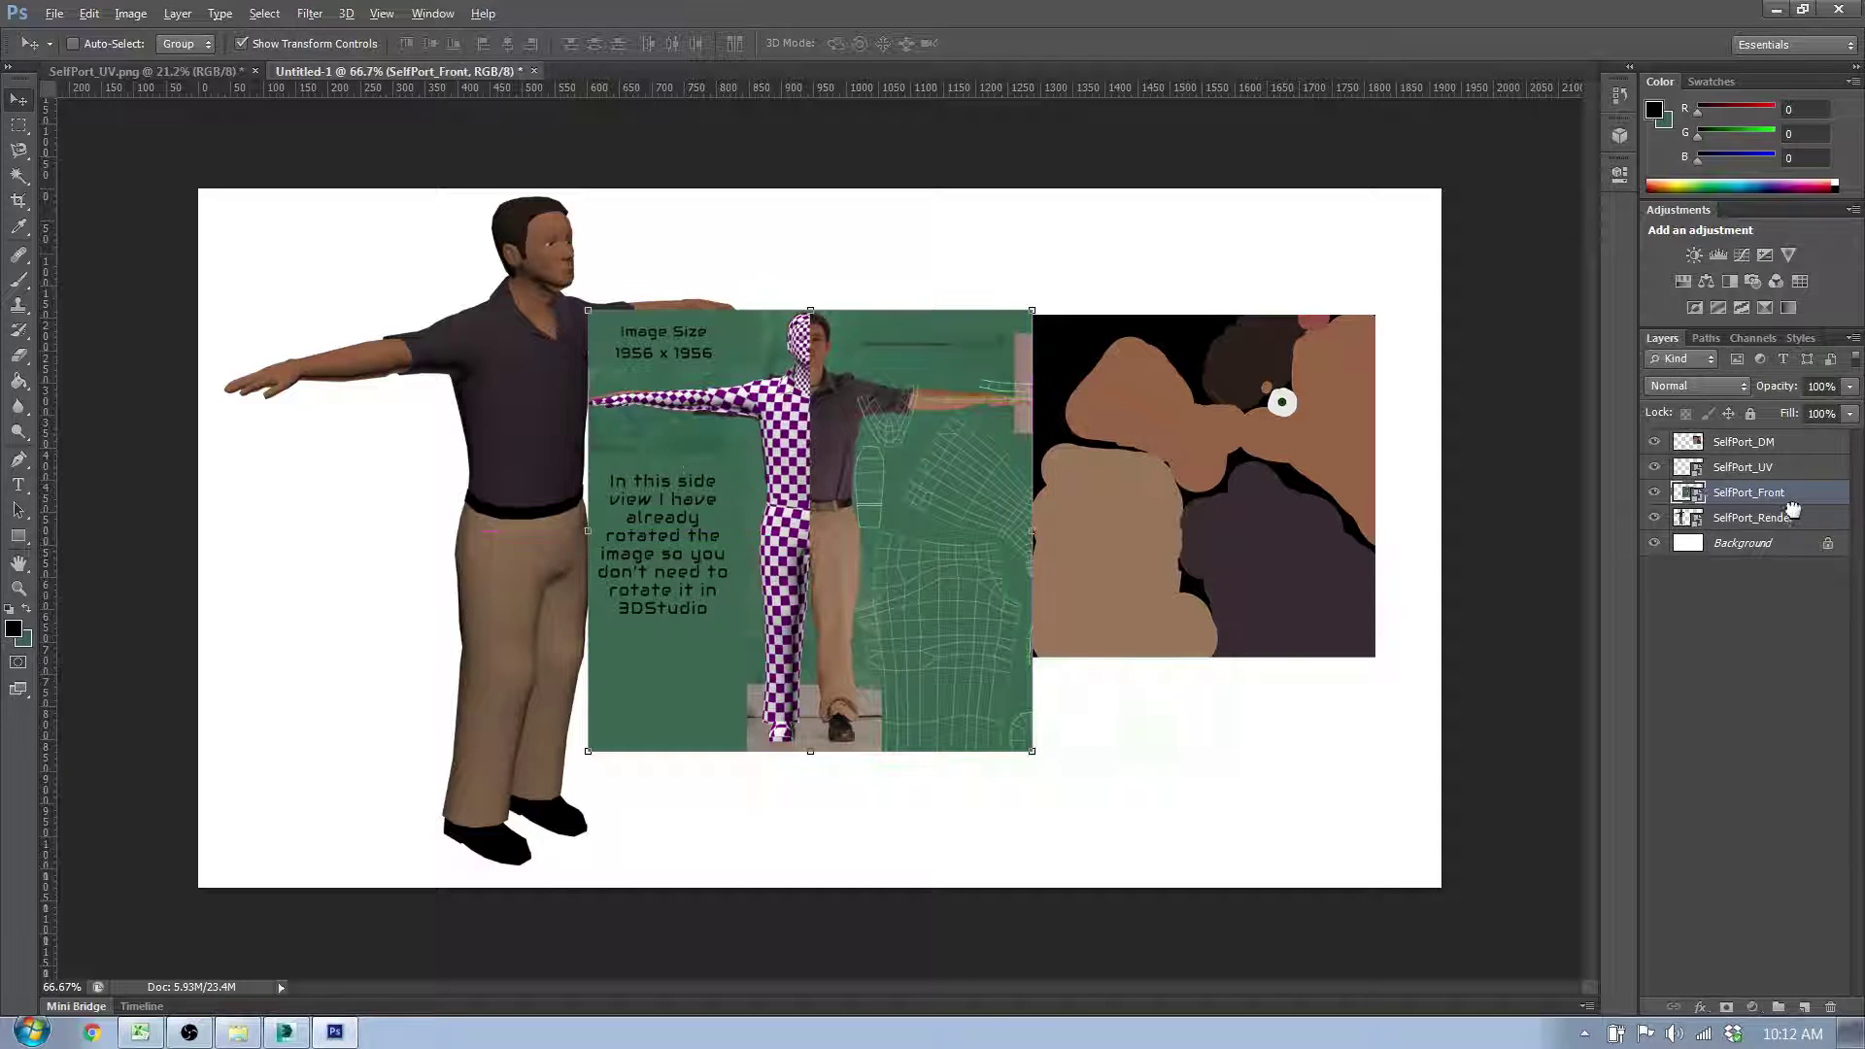
pyautogui.moveTo(1792, 510); pyautogui.dragTo(1793, 528)
pyautogui.moveTo(744, 479)
pyautogui.mouseDown()
pyautogui.moveTo(726, 418)
pyautogui.moveTo(755, 468)
pyautogui.mouseUp()
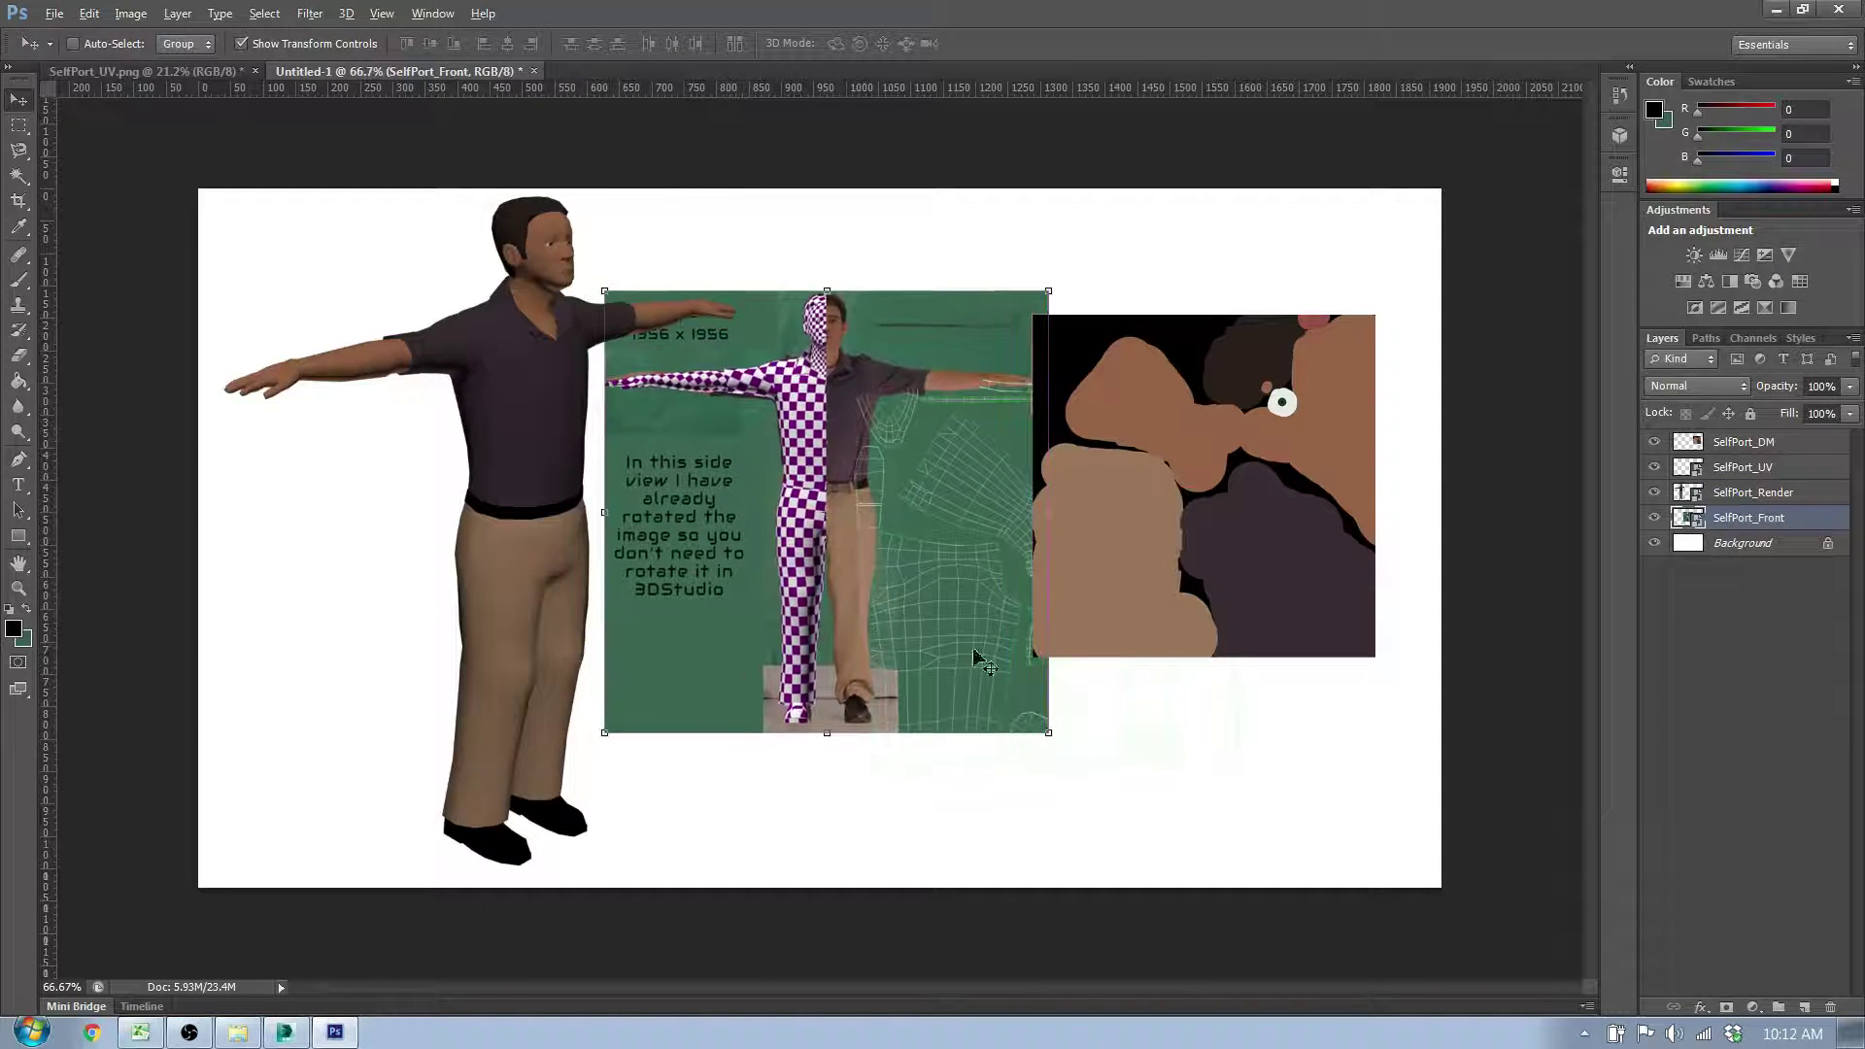
# Step: Enlarge the SelfPort_Front image to about 69.2% behind the rendered character's arm
pyautogui.moveTo(1049, 735); pyautogui.dragTo(1263, 768)
pyautogui.hotkey('ctrl', 'z')
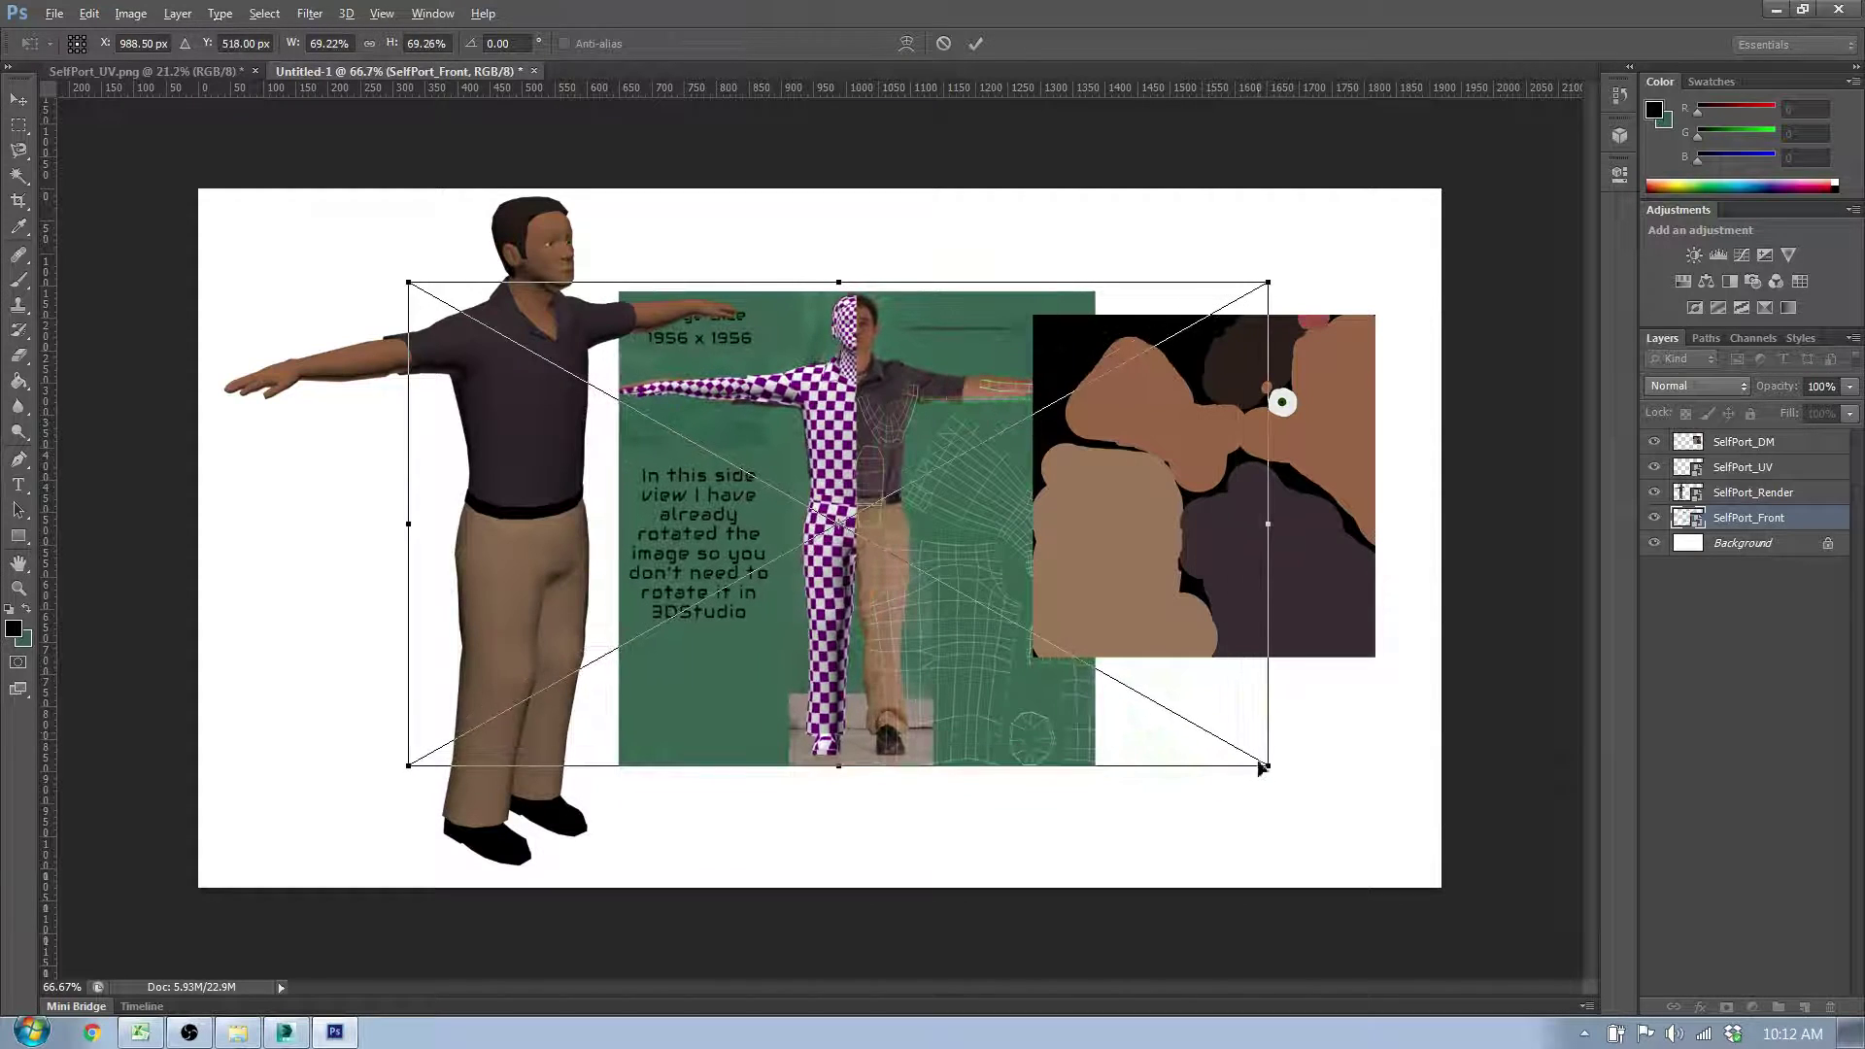
pyautogui.press('Return')
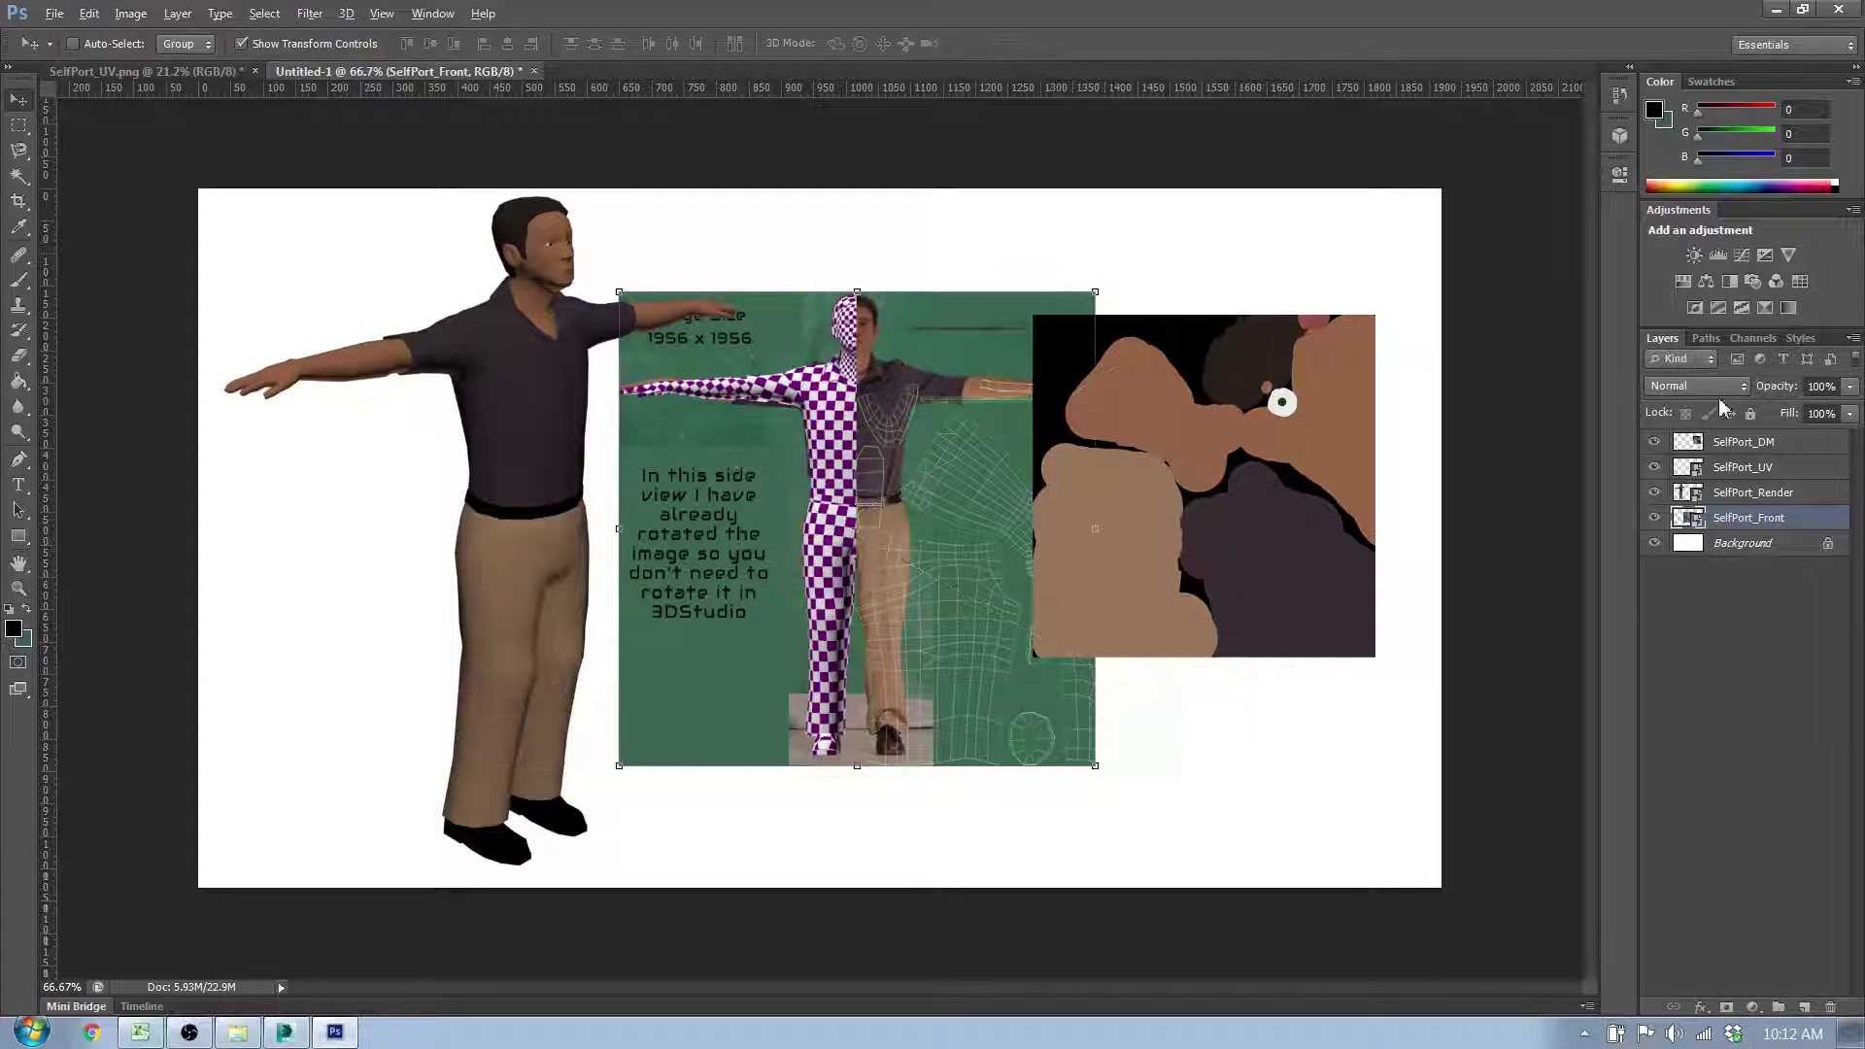
# Step: Stack SelfPort_UV above SelfPort_DM and align it exactly over the diffuse texture, scaled to about 25.8%
pyautogui.click(1745, 442)
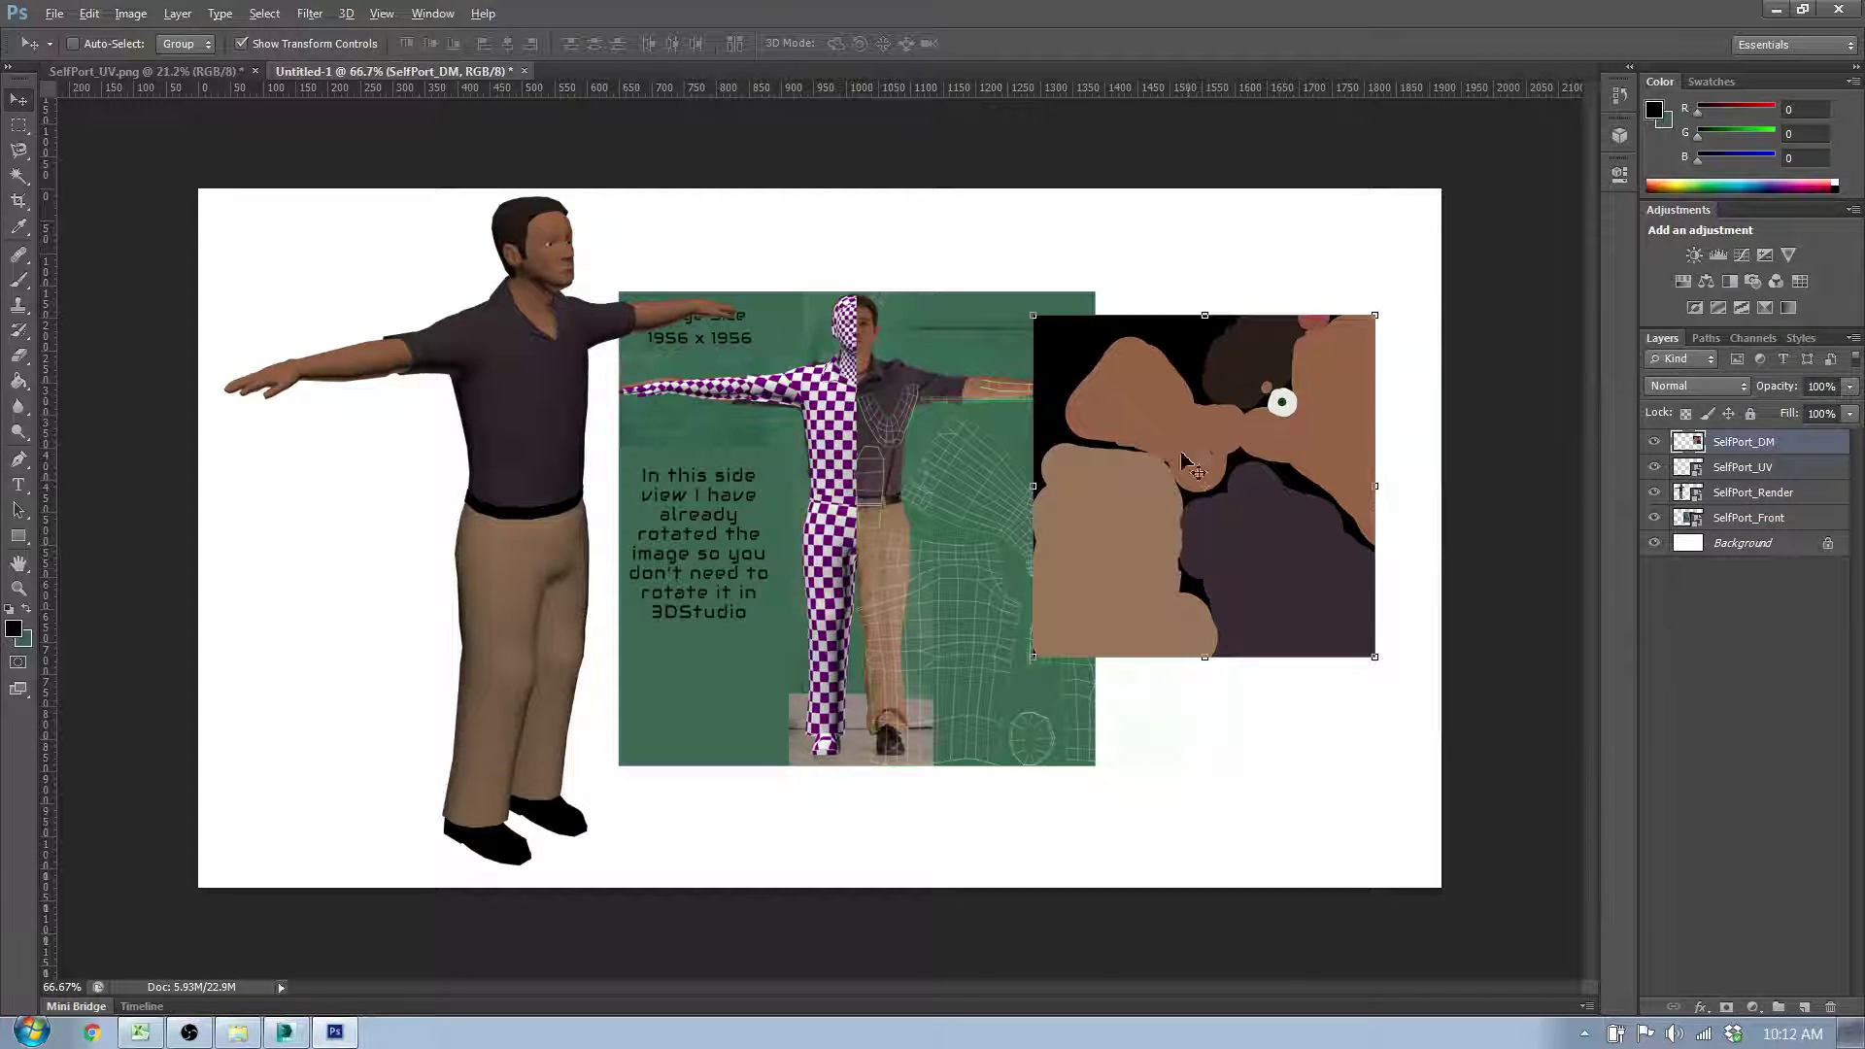
pyautogui.click(1728, 471)
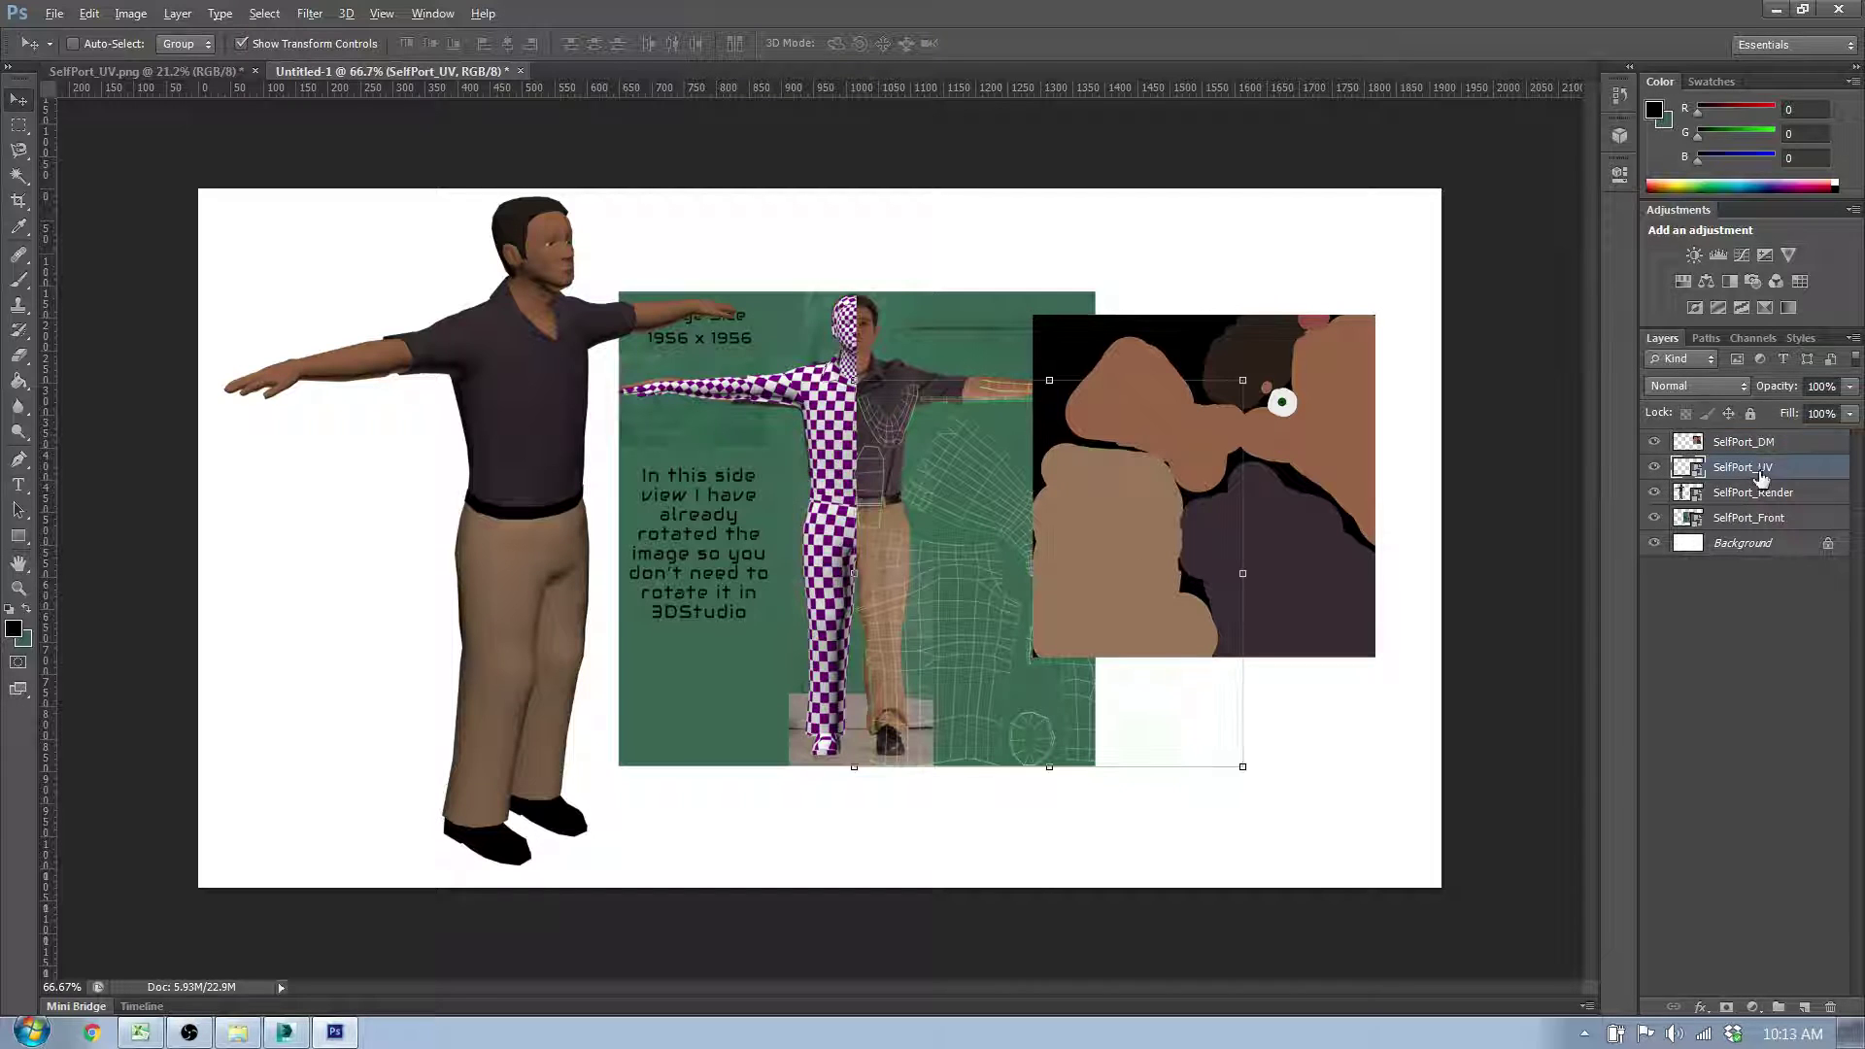
pyautogui.moveTo(1760, 476); pyautogui.dragTo(1753, 434)
pyautogui.moveTo(879, 490); pyautogui.dragTo(1117, 444)
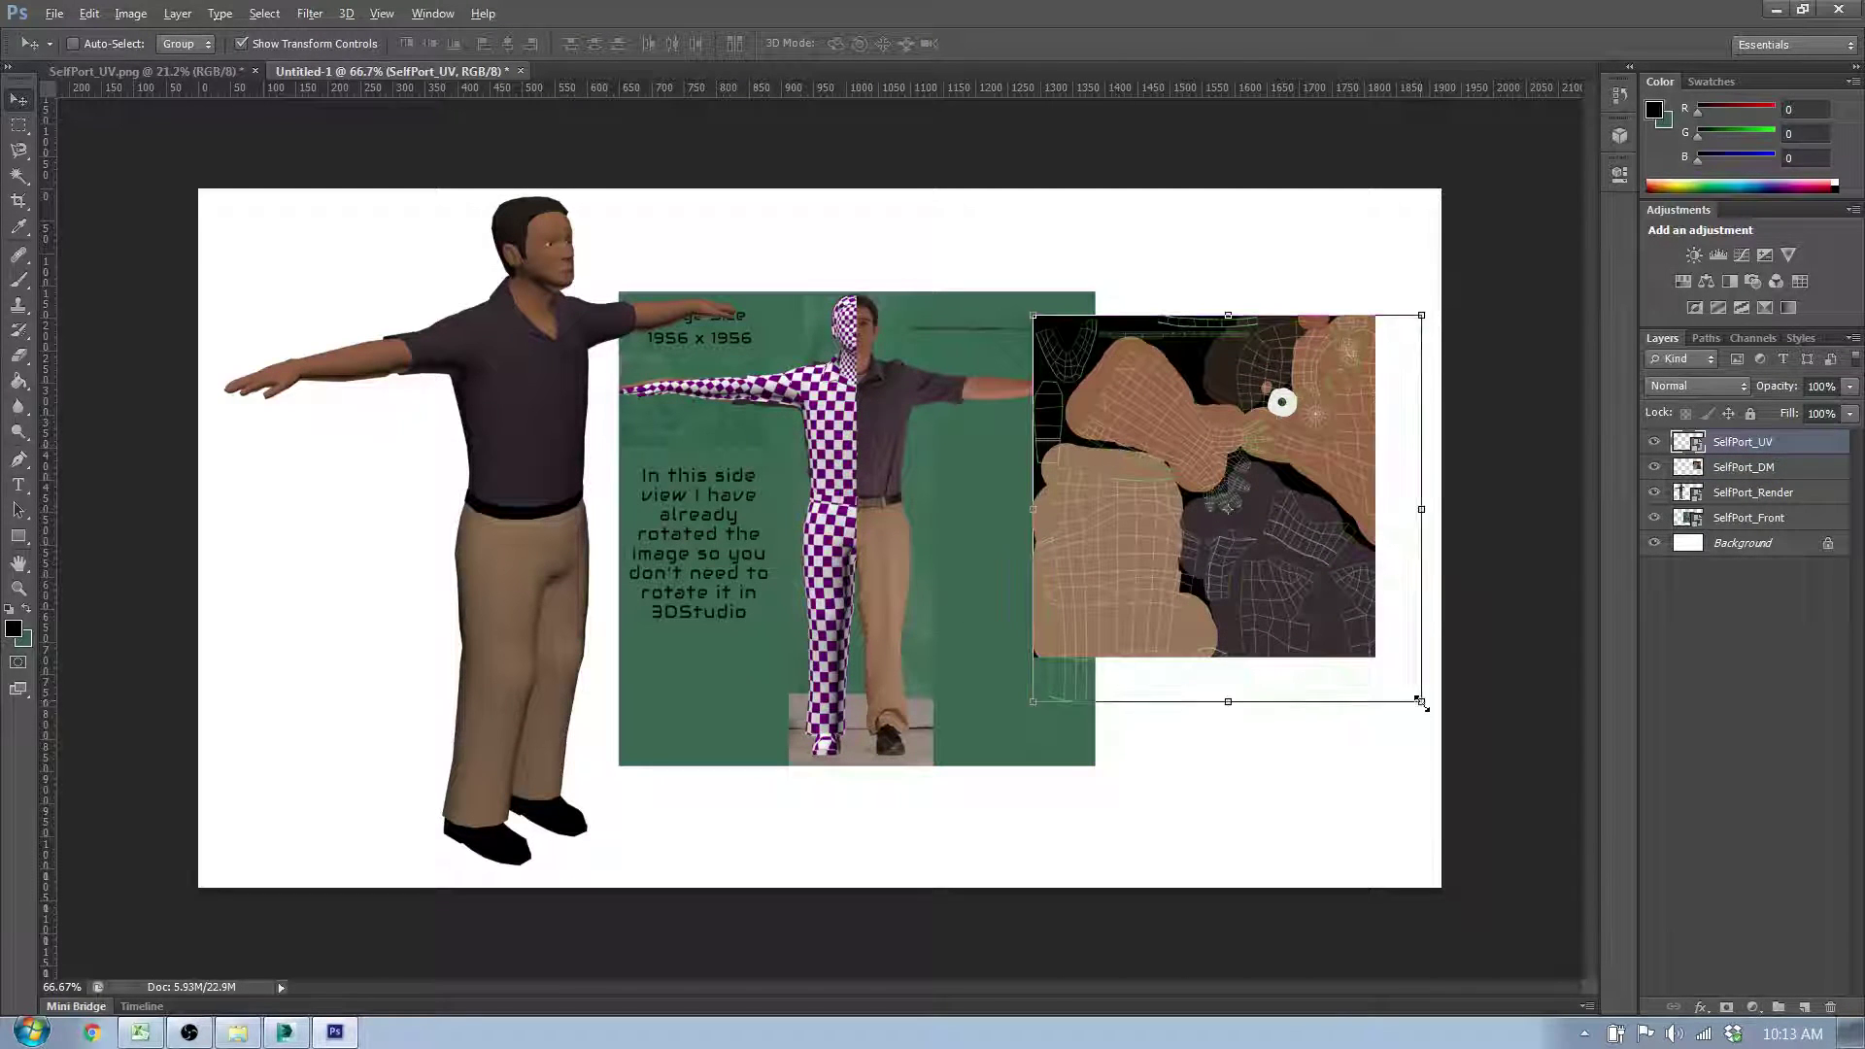
pyautogui.moveTo(1418, 702); pyautogui.dragTo(1382, 660)
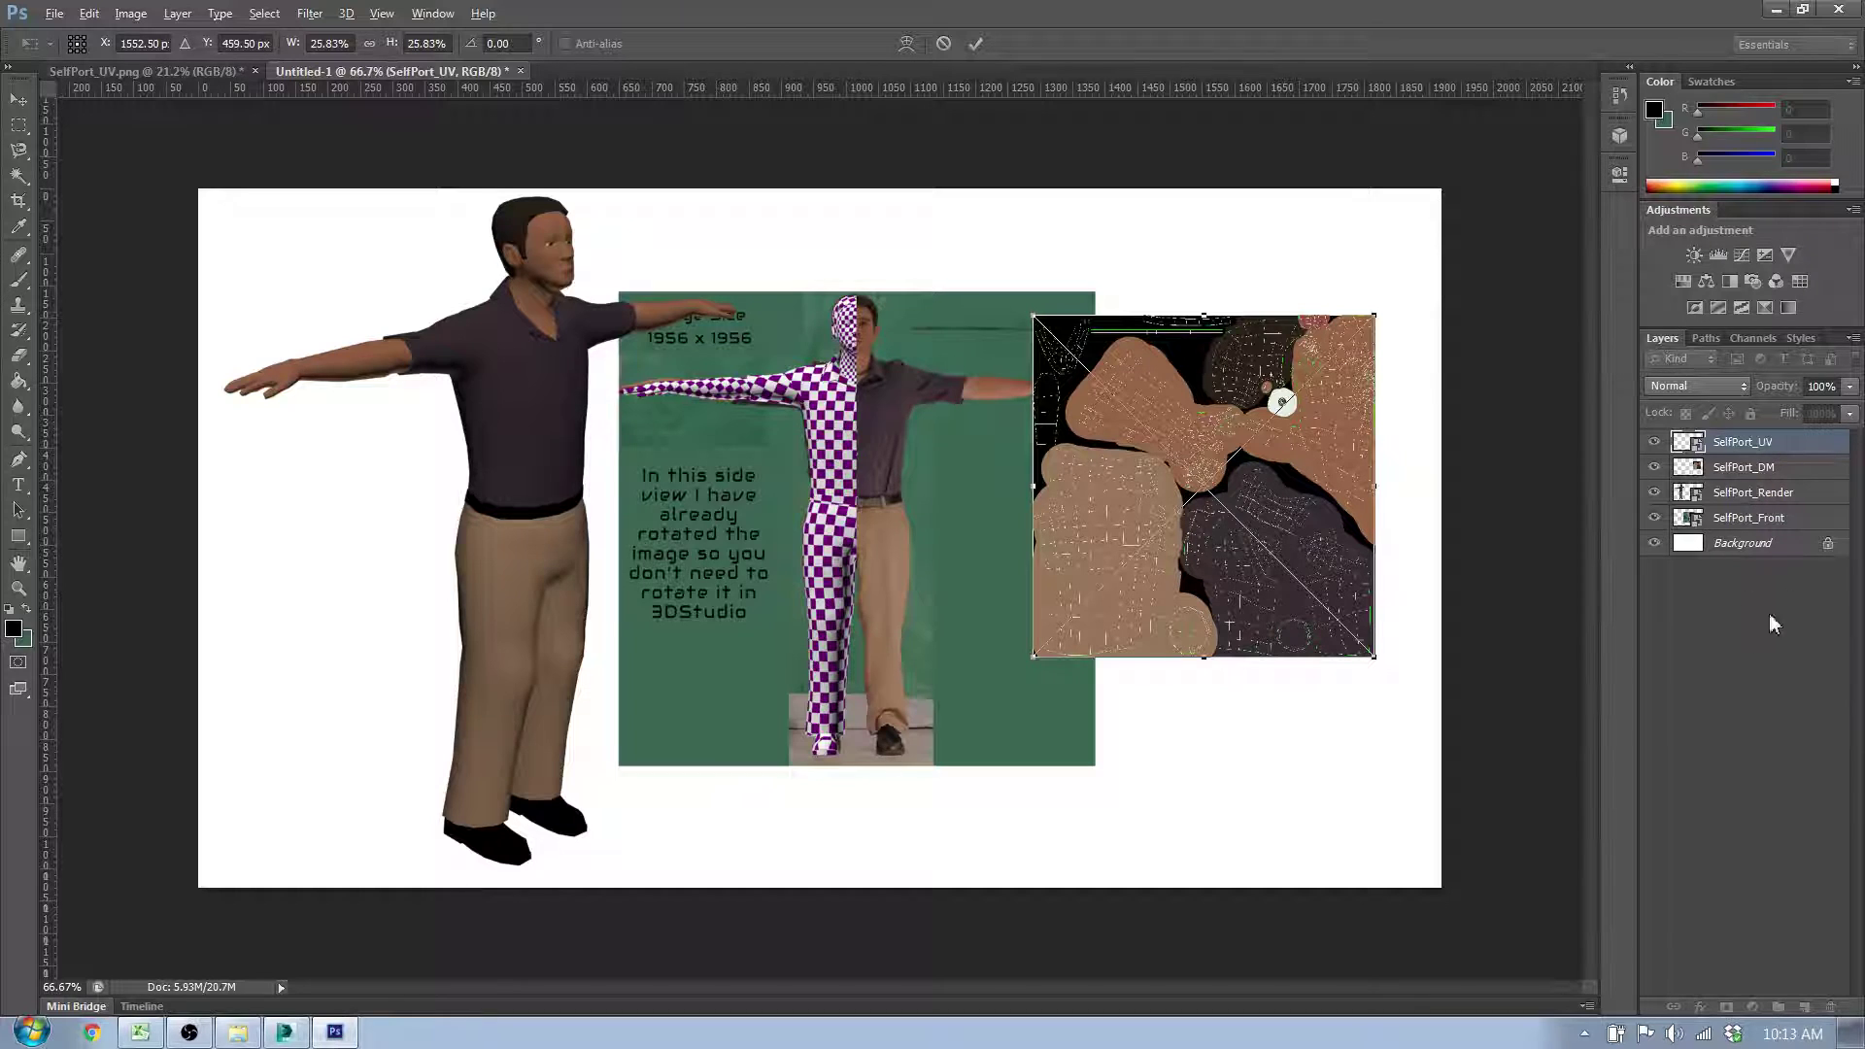
pyautogui.press('Return')
# Step: Create a layer group named "UV & DM" and put the SelfPort_UV and SelfPort_DM layers in it
pyautogui.click(1750, 651)
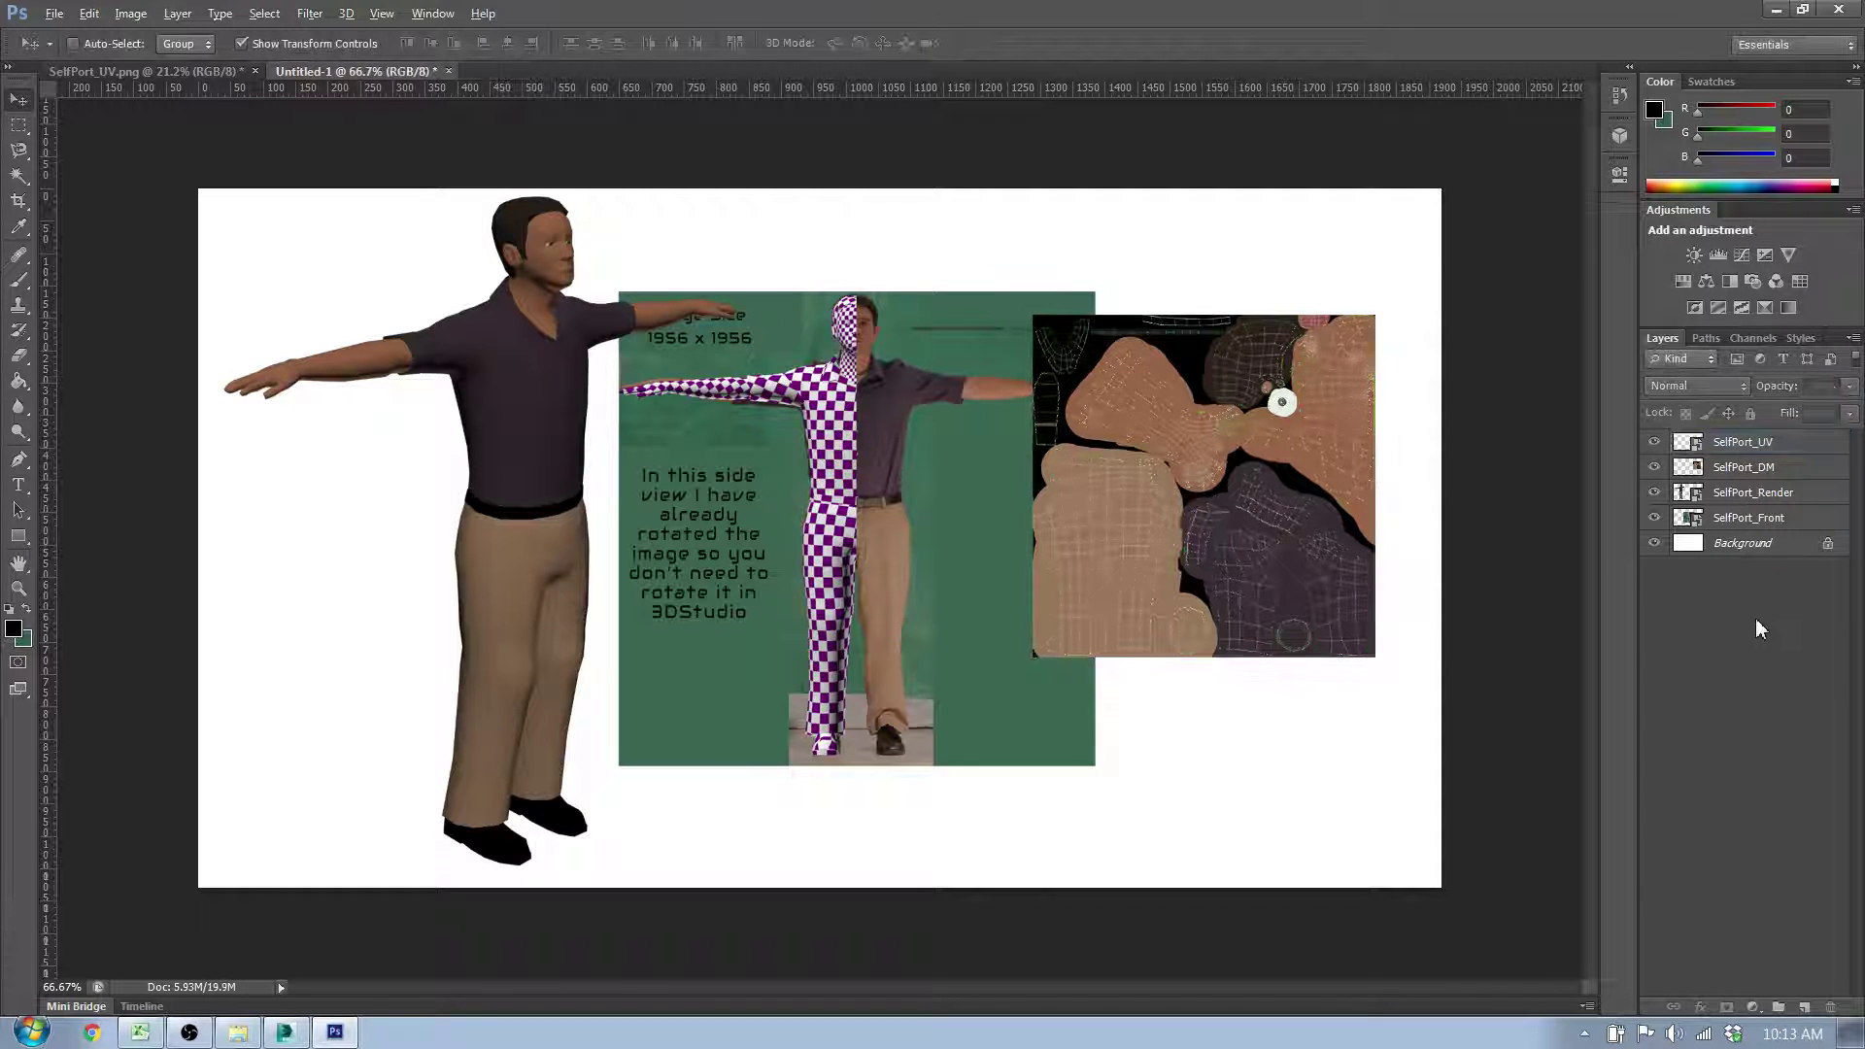
pyautogui.rightClick(1756, 617)
pyautogui.click(1738, 575)
pyautogui.rightClick(1739, 593)
pyautogui.click(1784, 1010)
pyautogui.click(1780, 1008)
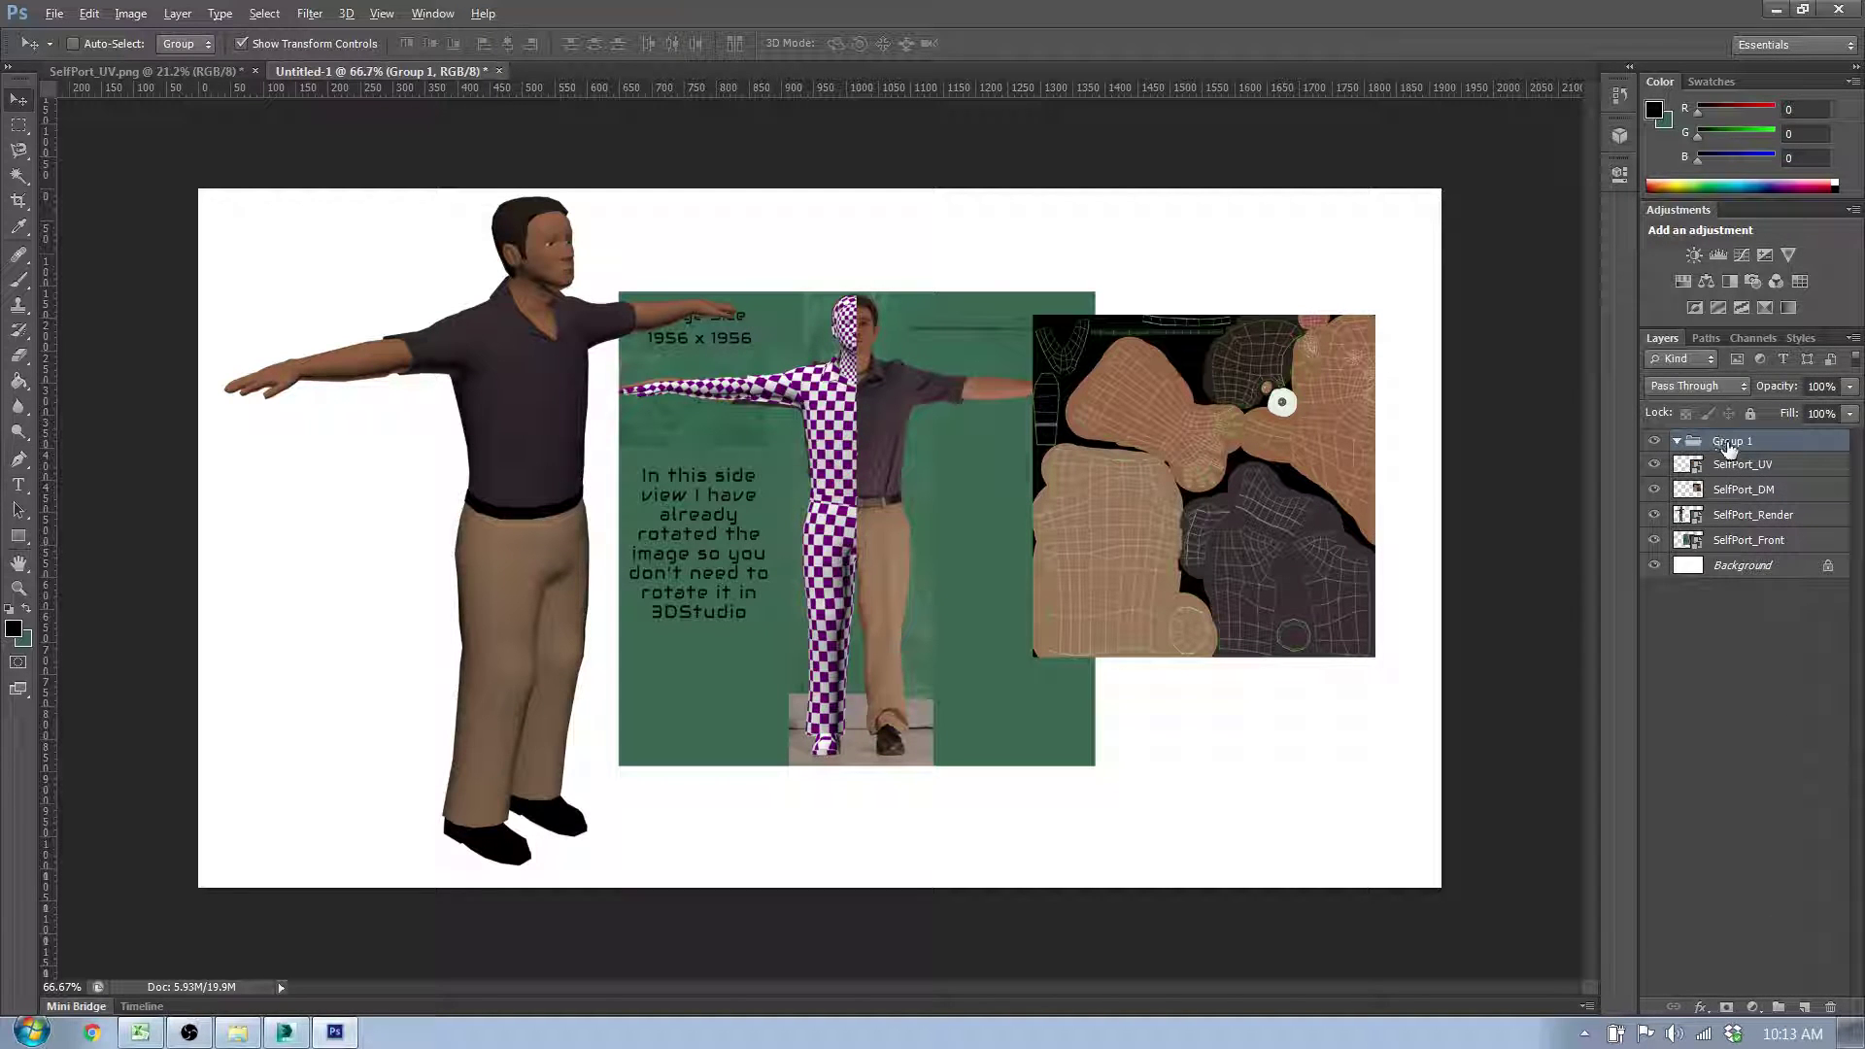
pyautogui.doubleClick(1726, 442)
pyautogui.write('UV & DM')
pyautogui.press('Return')
pyautogui.moveTo(1755, 470)
pyautogui.mouseDown()
pyautogui.moveTo(1738, 443)
pyautogui.moveTo(1773, 457)
pyautogui.moveTo(1774, 501)
pyautogui.mouseUp()
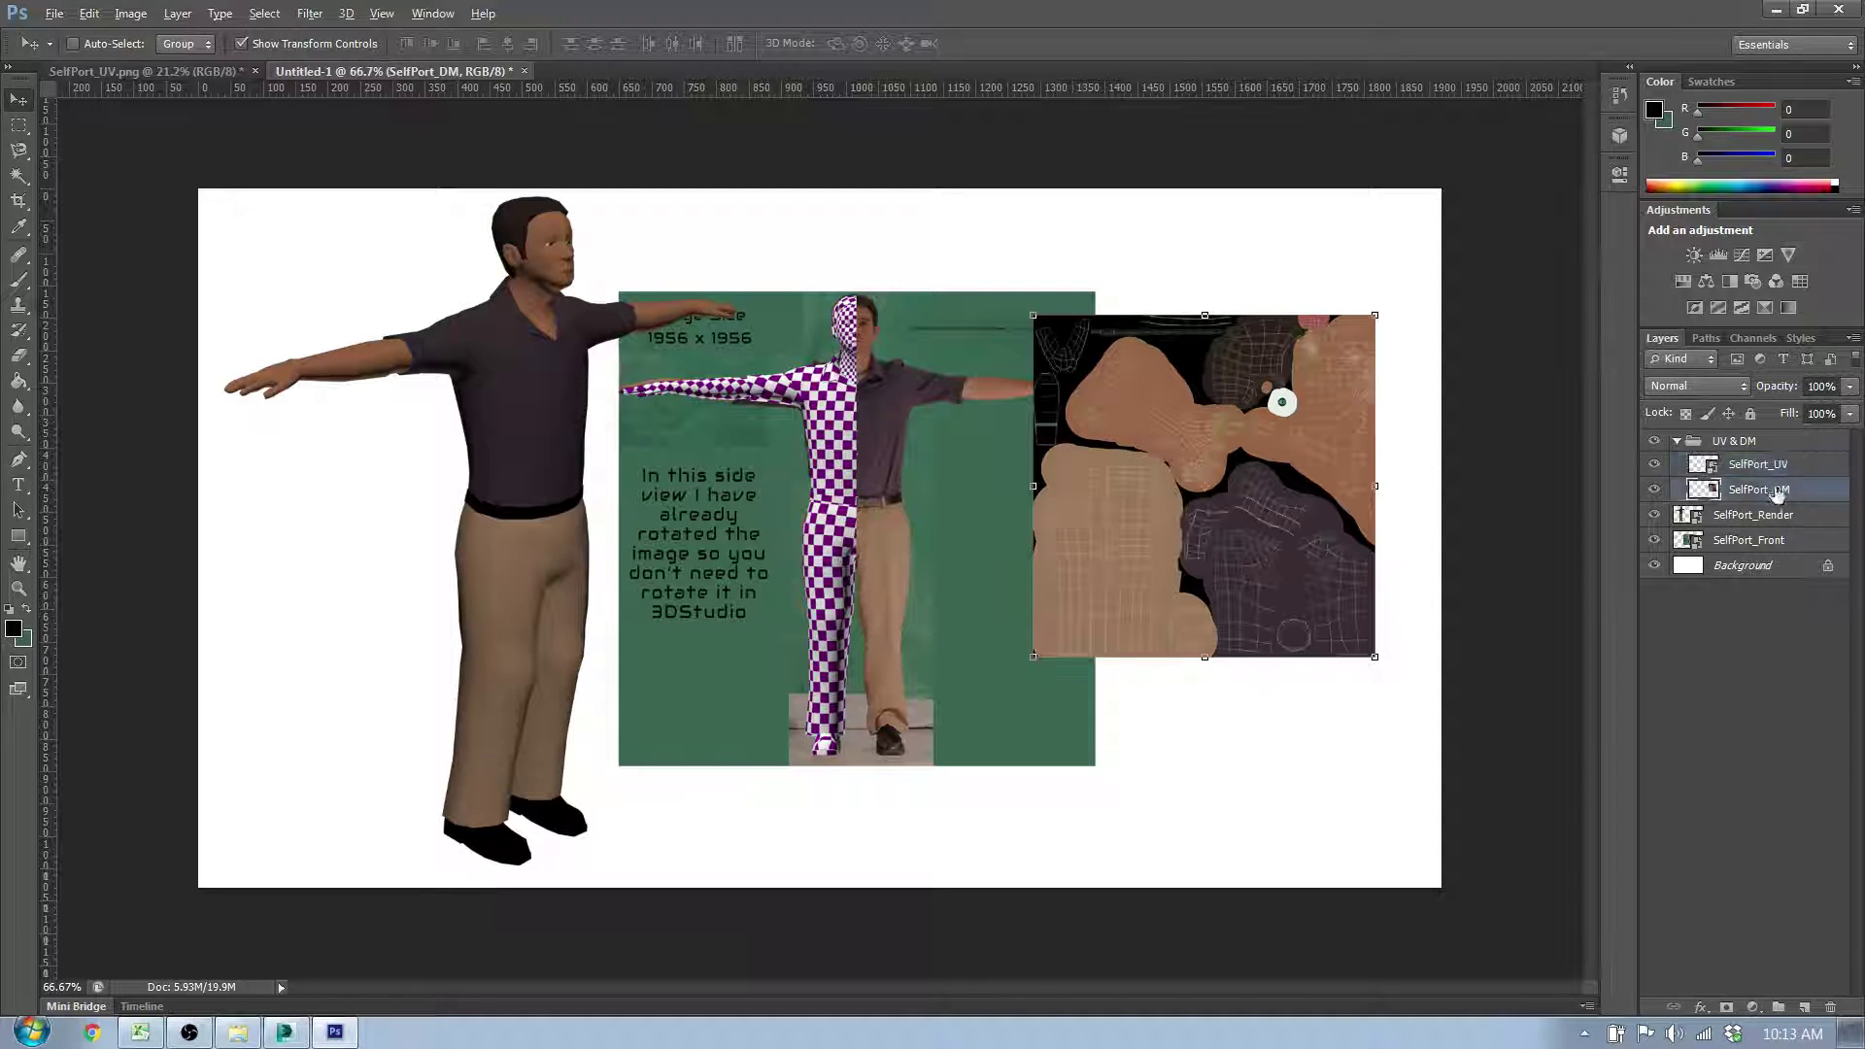
# Step: Enlarge the UV & DM group to about 130% width and 136% height and place it in the canvas's lower-right corner
pyautogui.click(1719, 443)
pyautogui.moveTo(1031, 316); pyautogui.dragTo(964, 236)
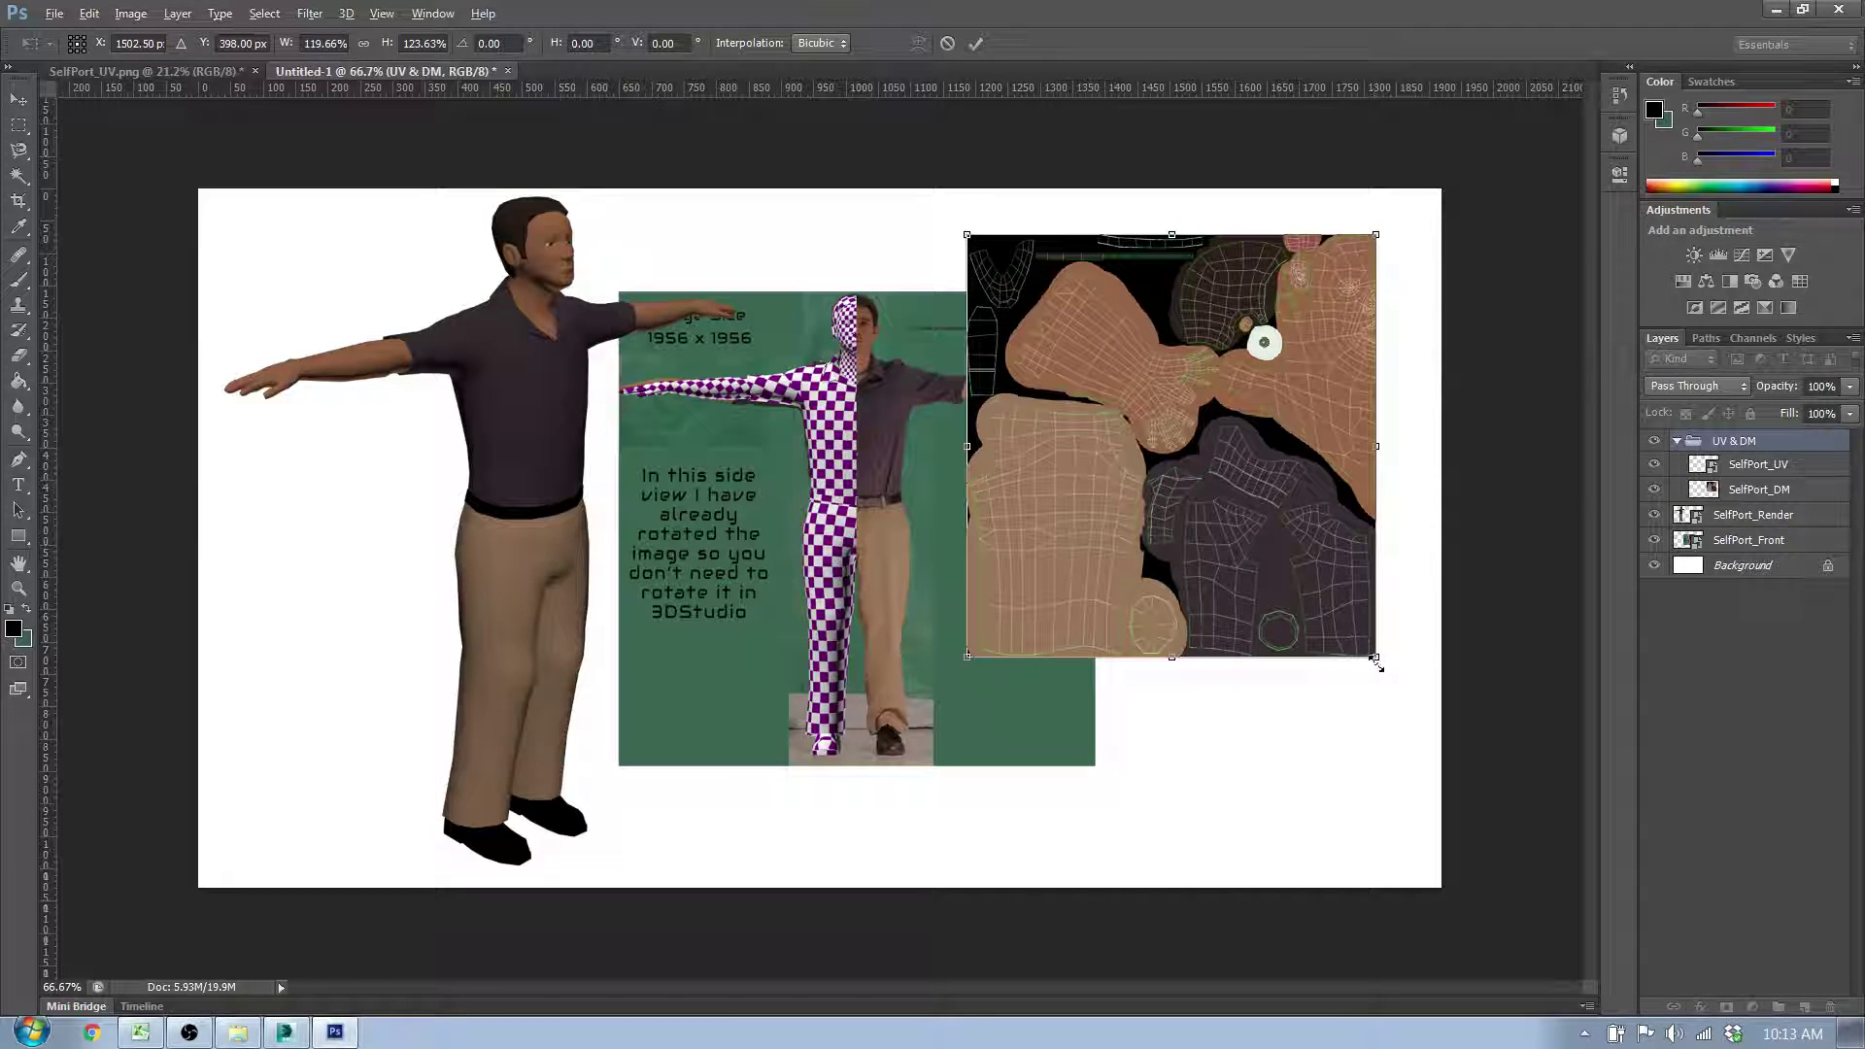
pyautogui.moveTo(1379, 660); pyautogui.dragTo(1412, 697)
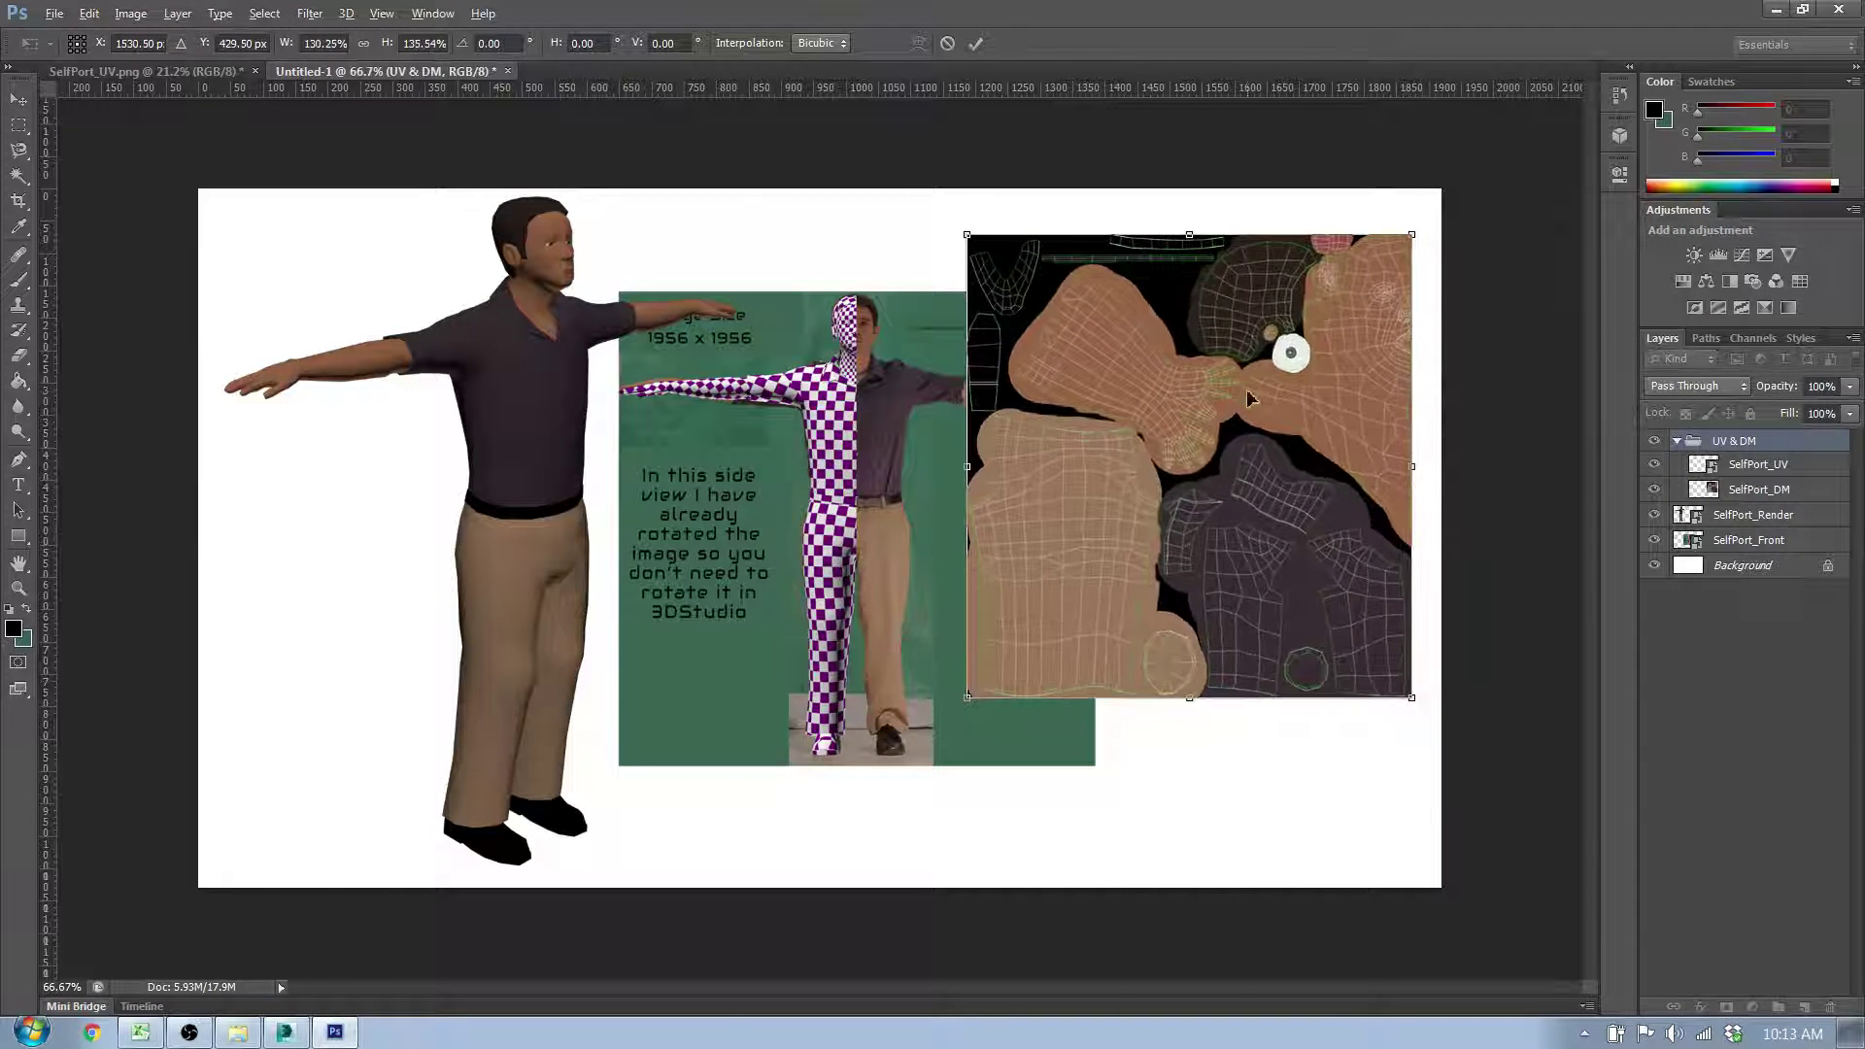
pyautogui.moveTo(1244, 438); pyautogui.dragTo(1264, 577)
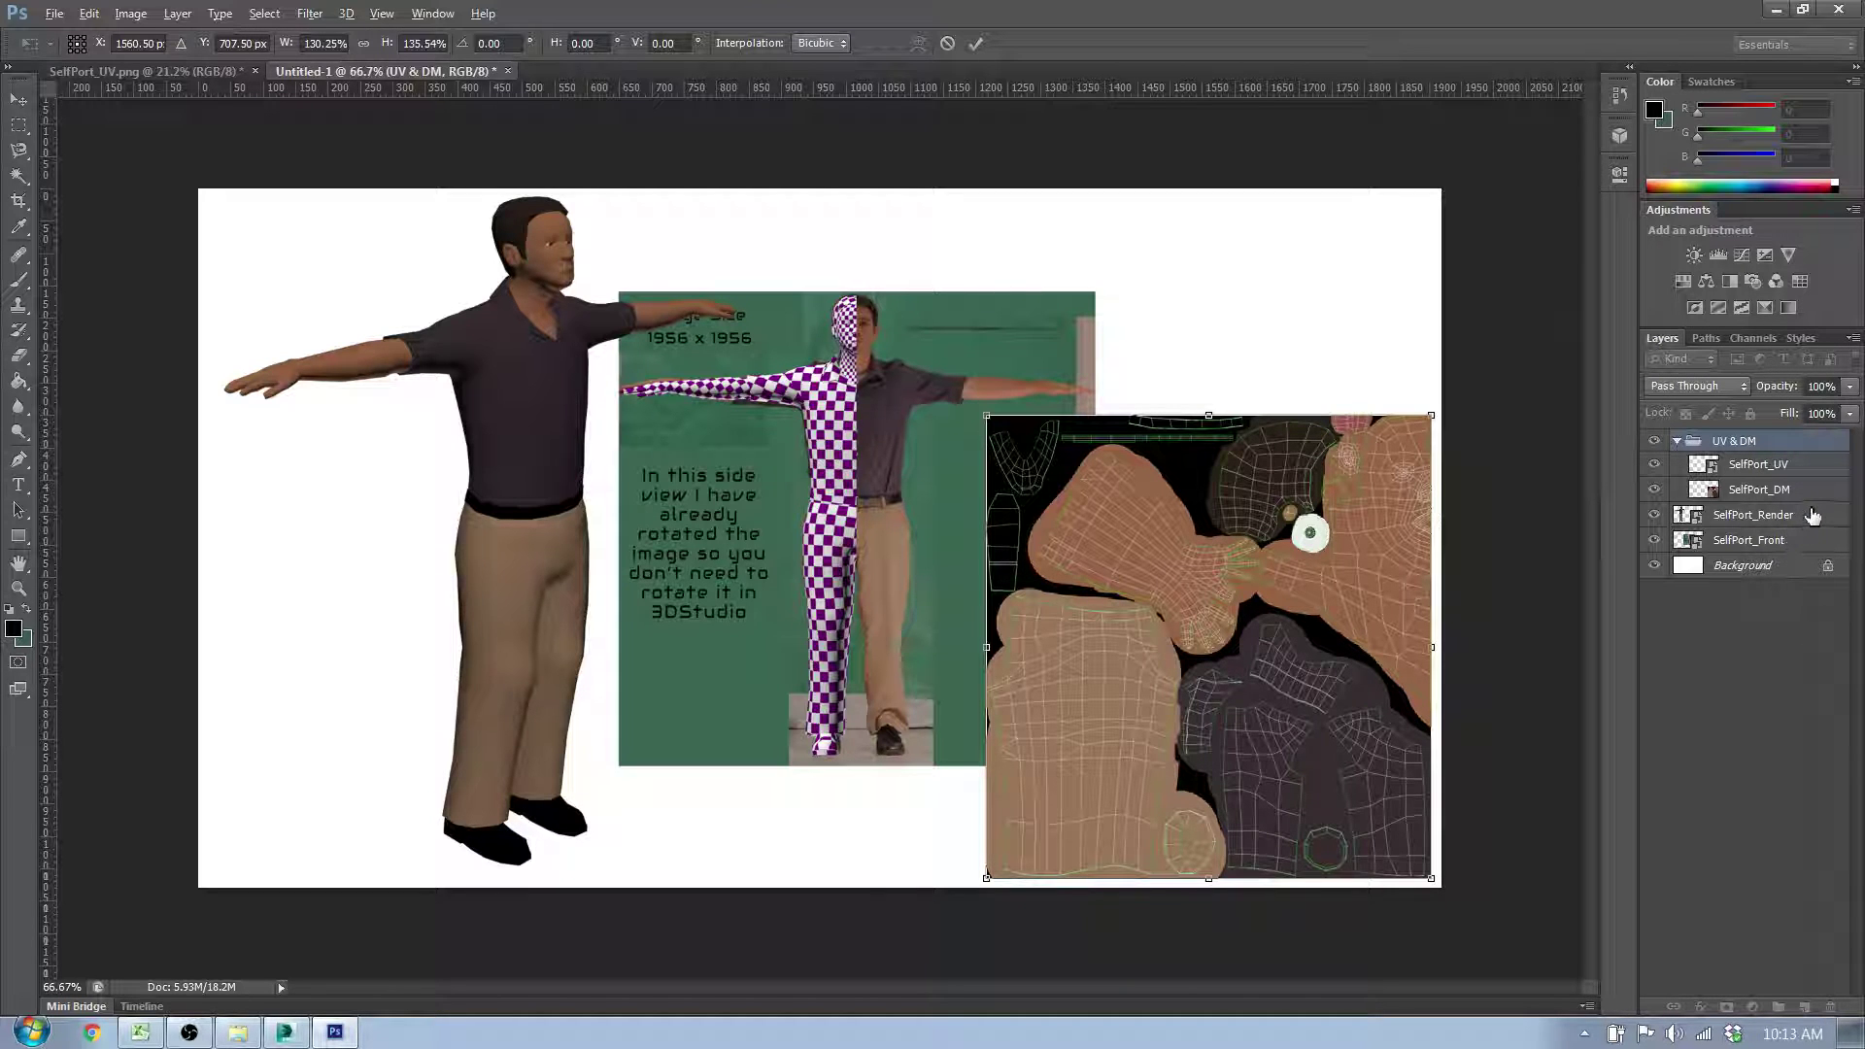
pyautogui.press('Return')
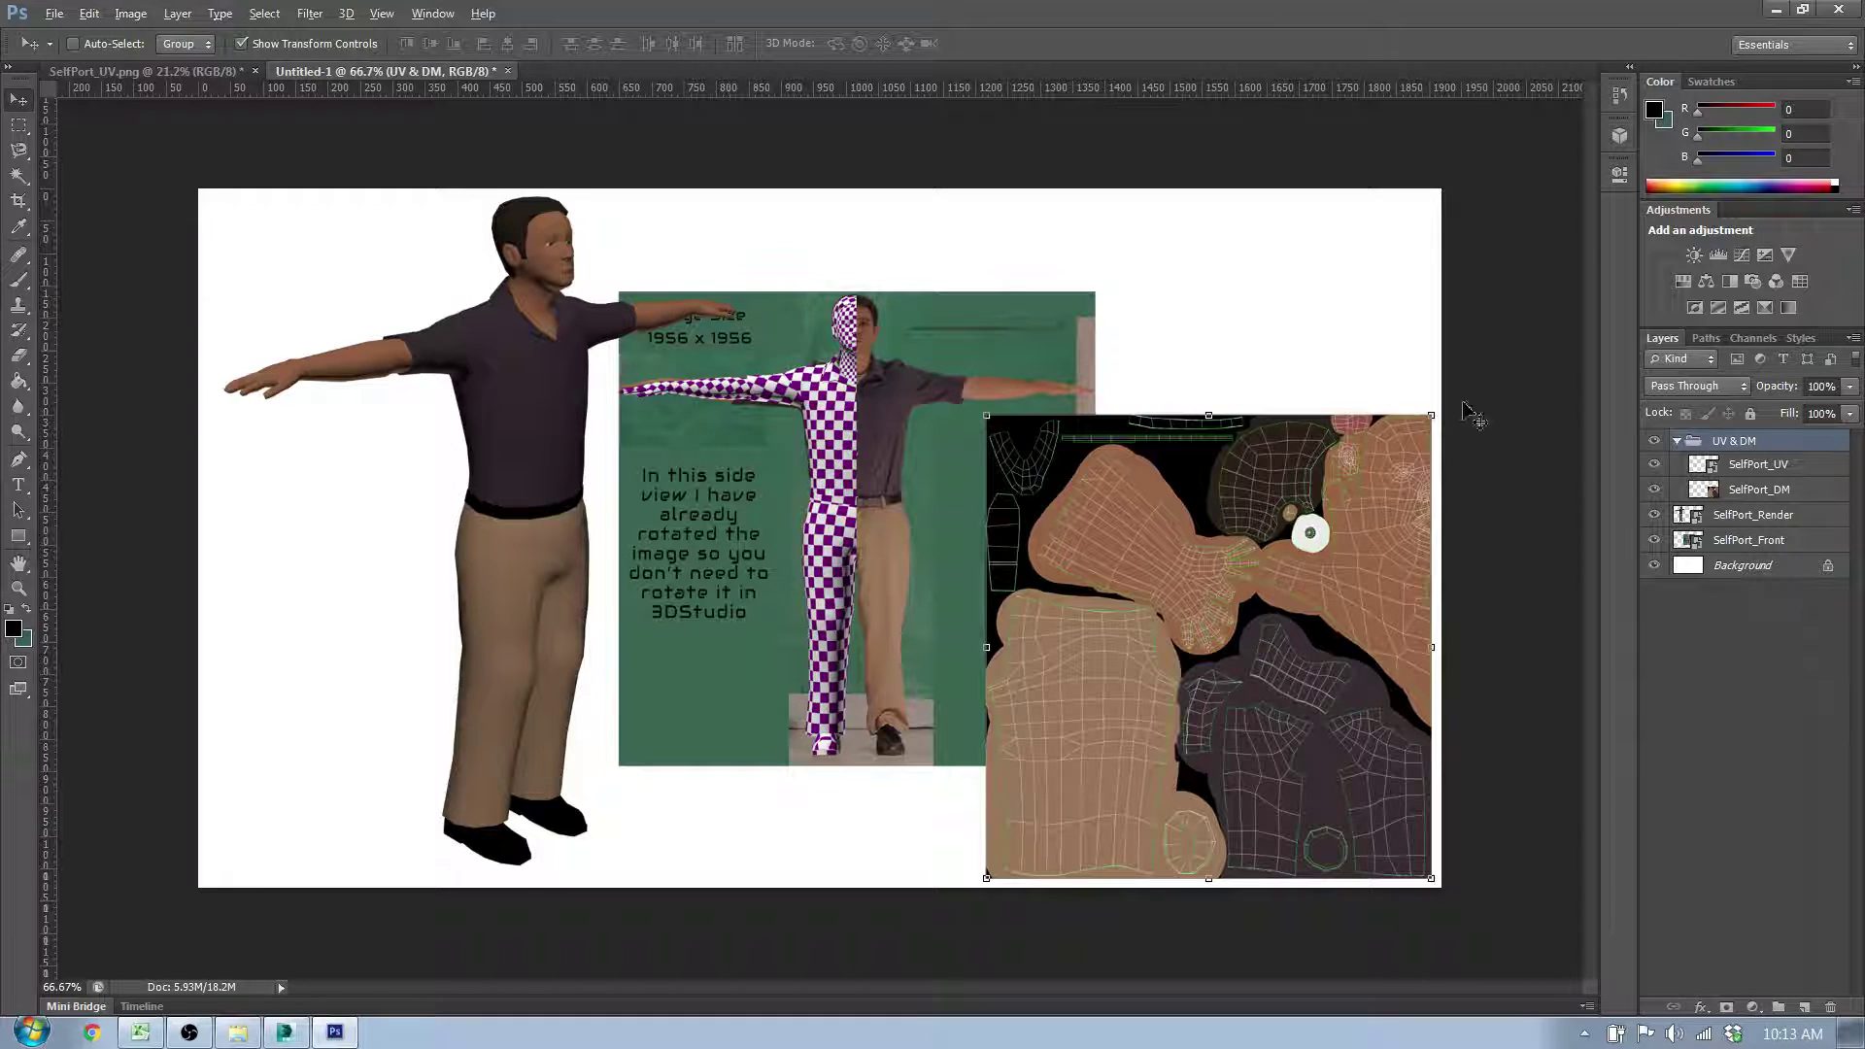
# Step: Move the rendered character to the middle of the canvas and the SelfPort_Front image to its left side
pyautogui.click(1762, 527)
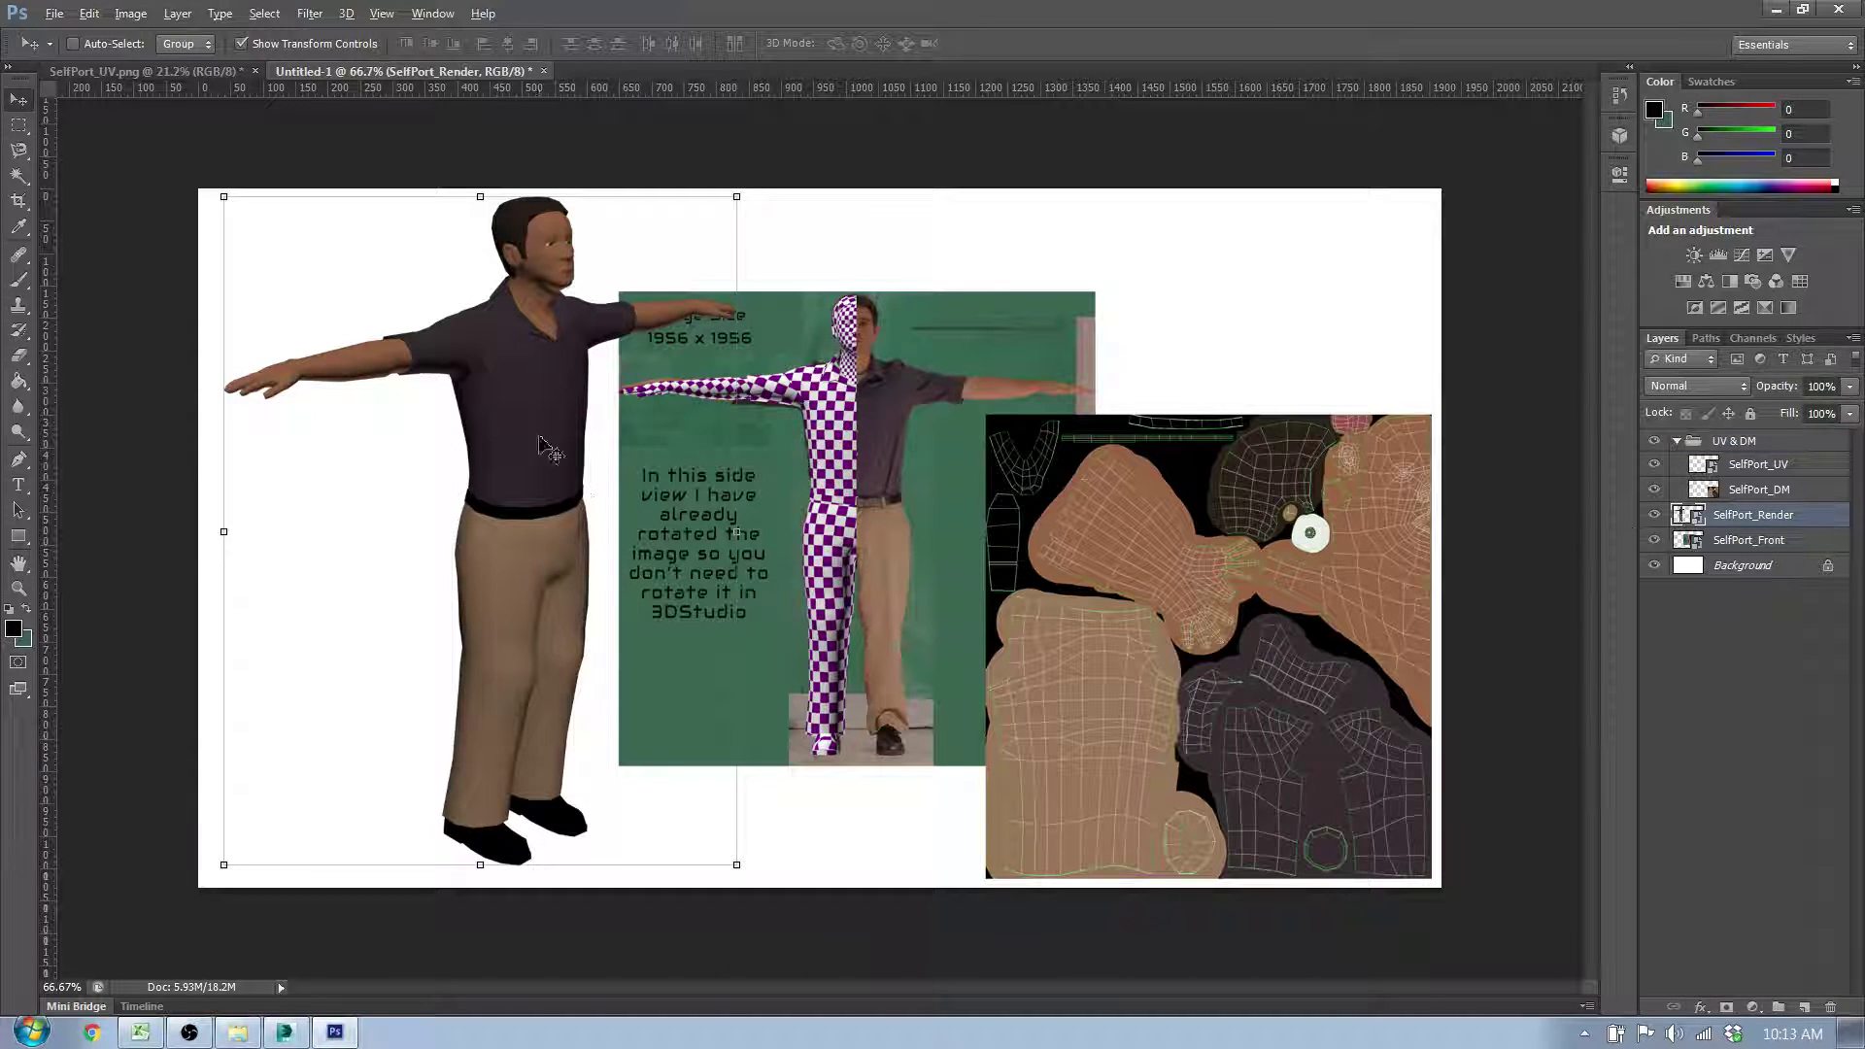
pyautogui.moveTo(551, 447); pyautogui.dragTo(903, 421)
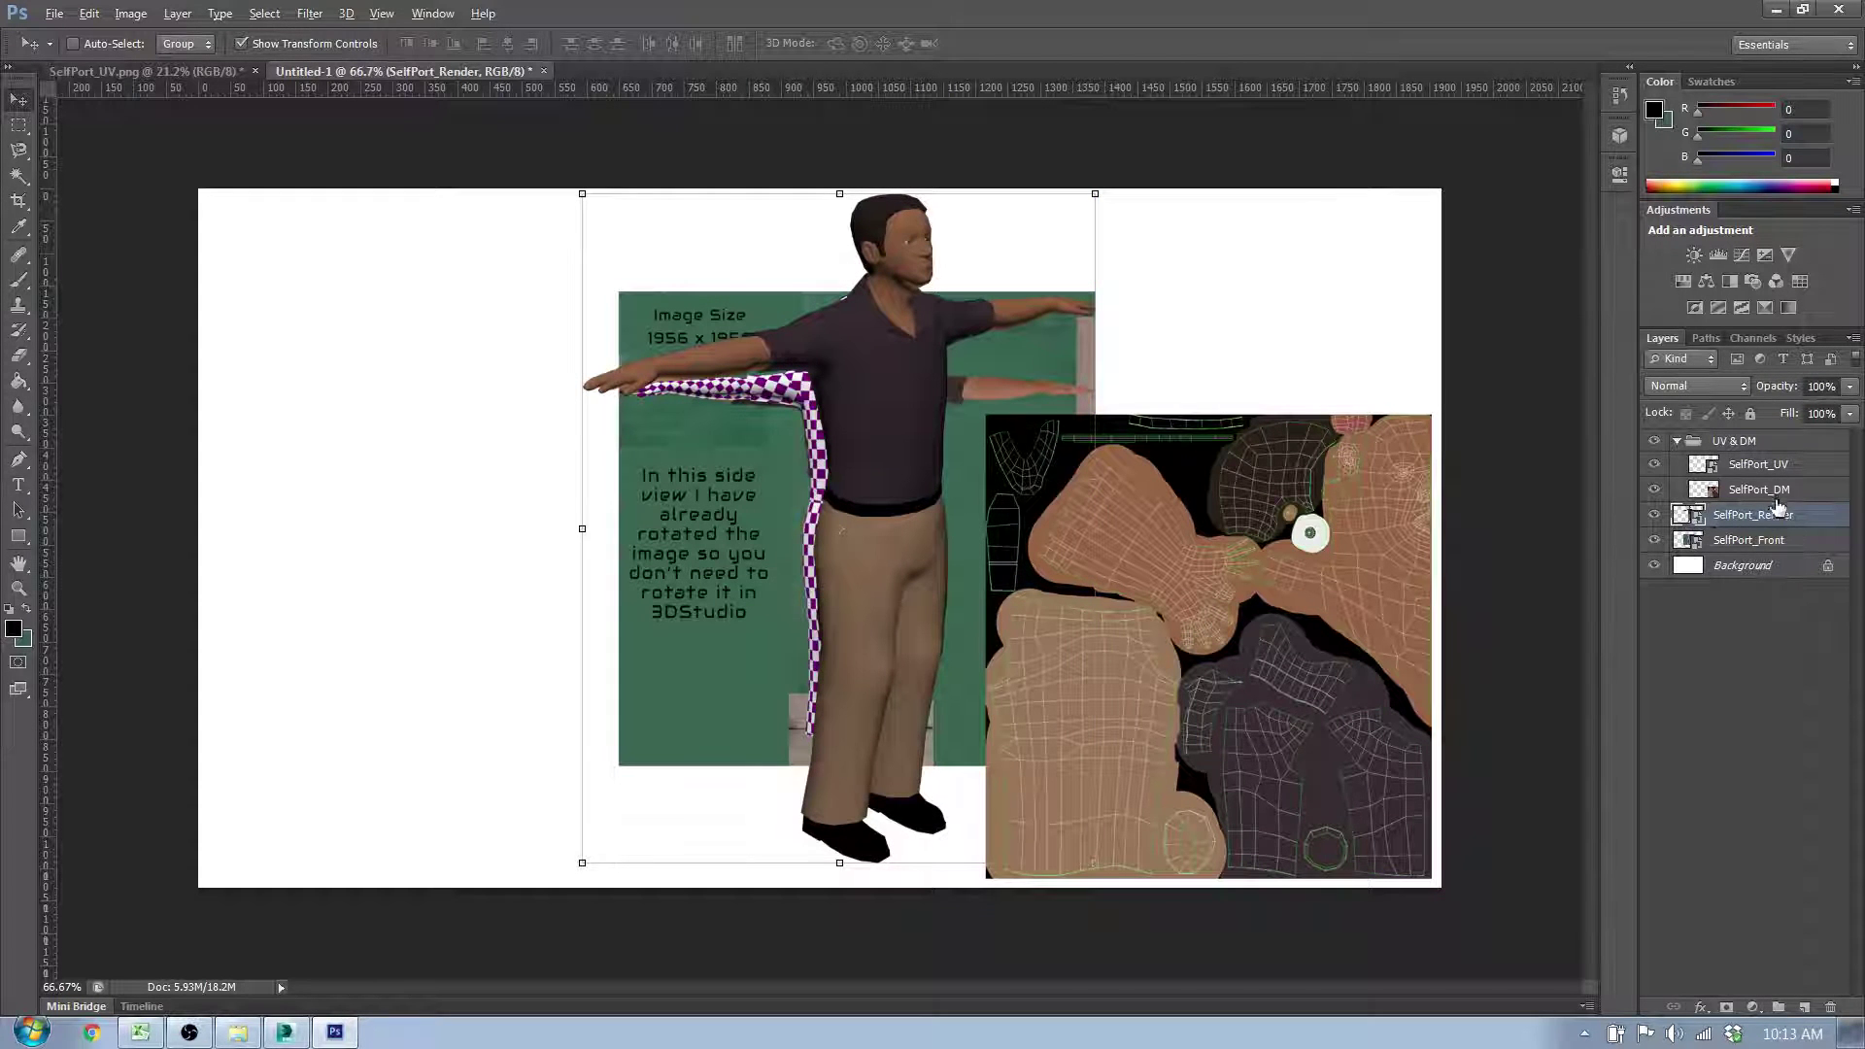
pyautogui.click(1769, 543)
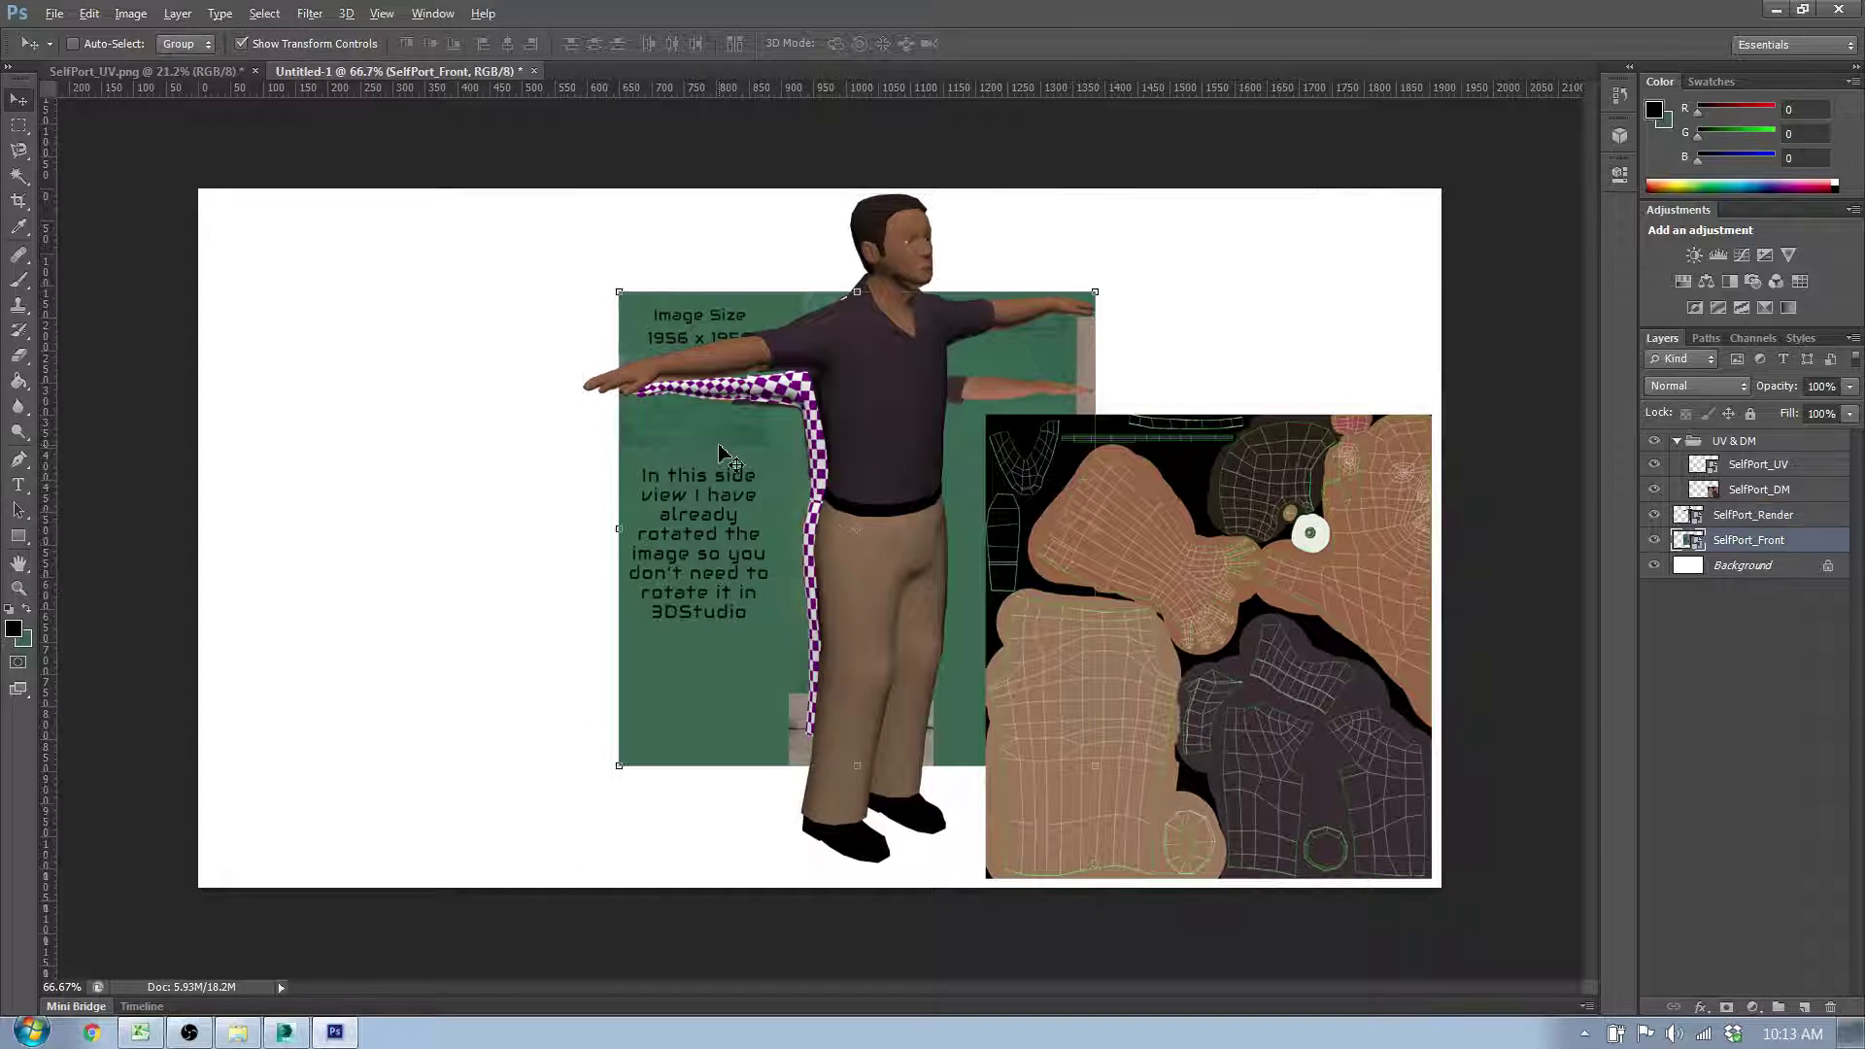
pyautogui.moveTo(720, 452); pyautogui.dragTo(321, 390)
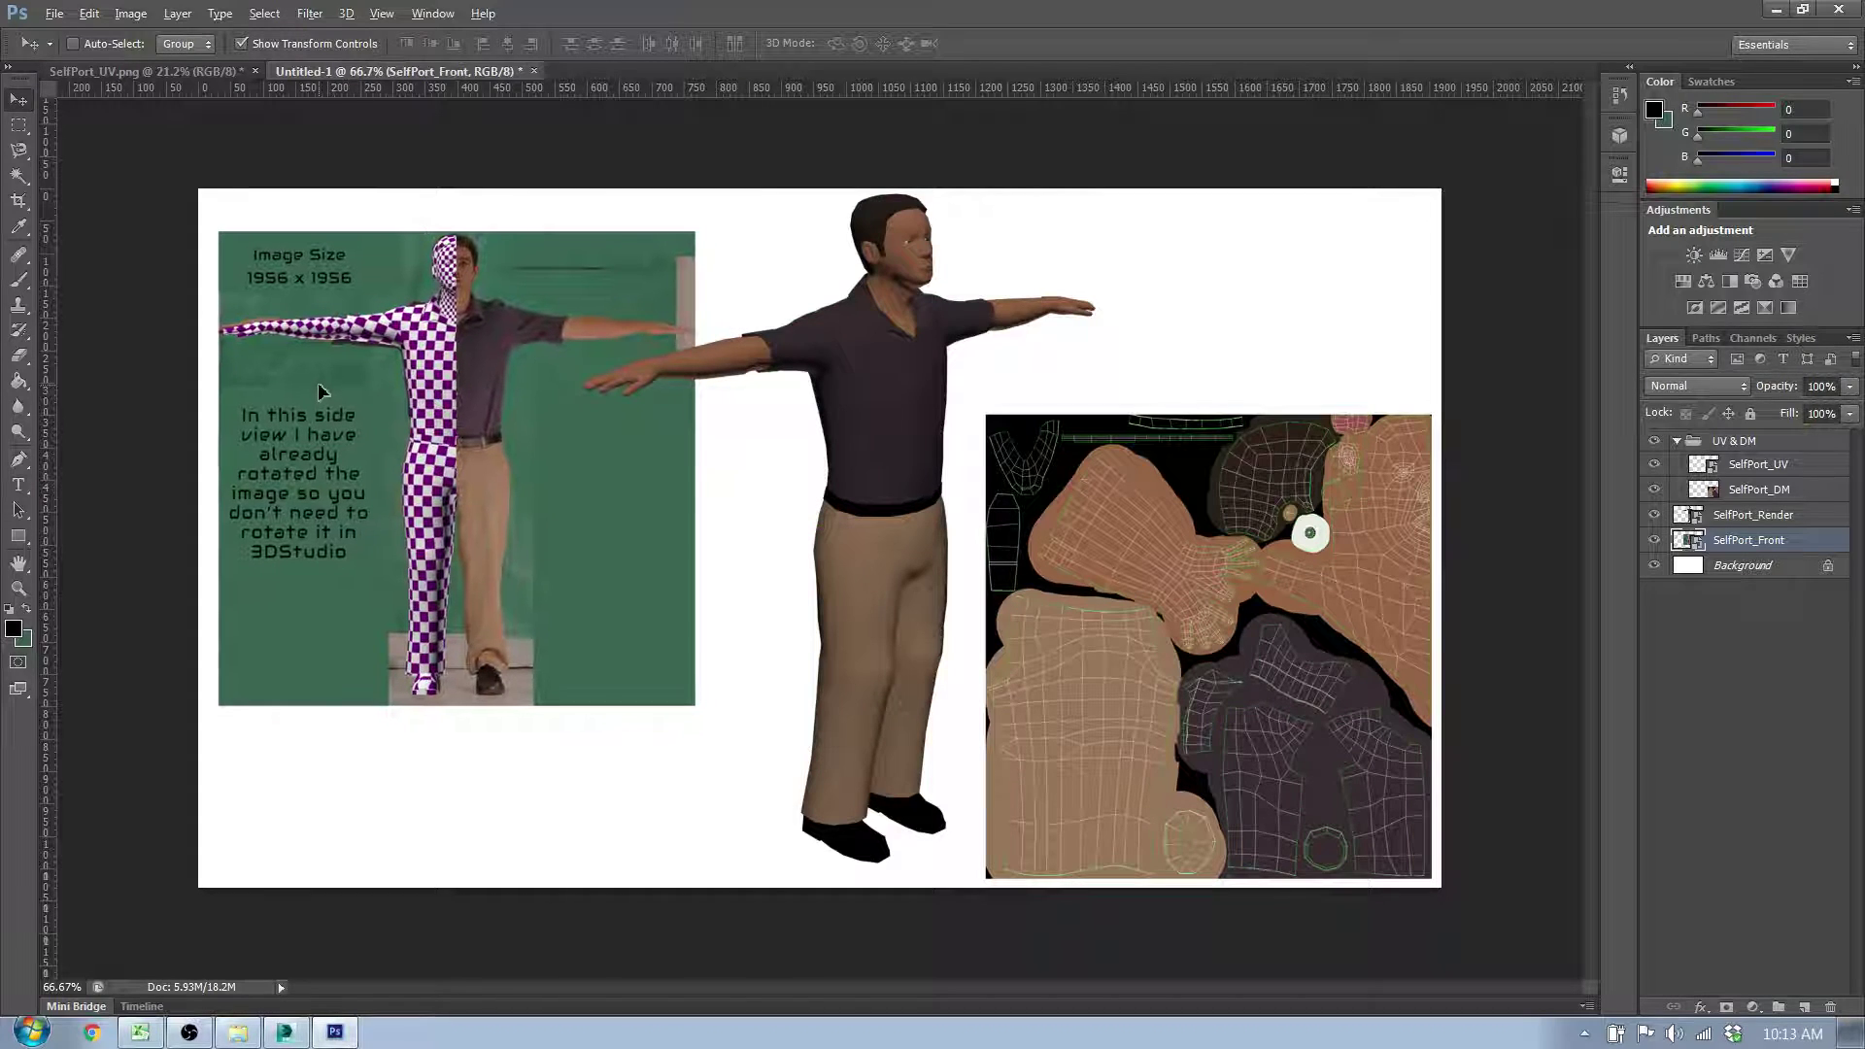
# Step: Enlarge the SelfPort_Front image to about 85.4% and fit it into the canvas's lower-left corner
pyautogui.moveTo(694, 705)
pyautogui.mouseDown()
pyautogui.moveTo(796, 802)
pyautogui.moveTo(870, 684)
pyautogui.moveTo(687, 687)
pyautogui.mouseUp()
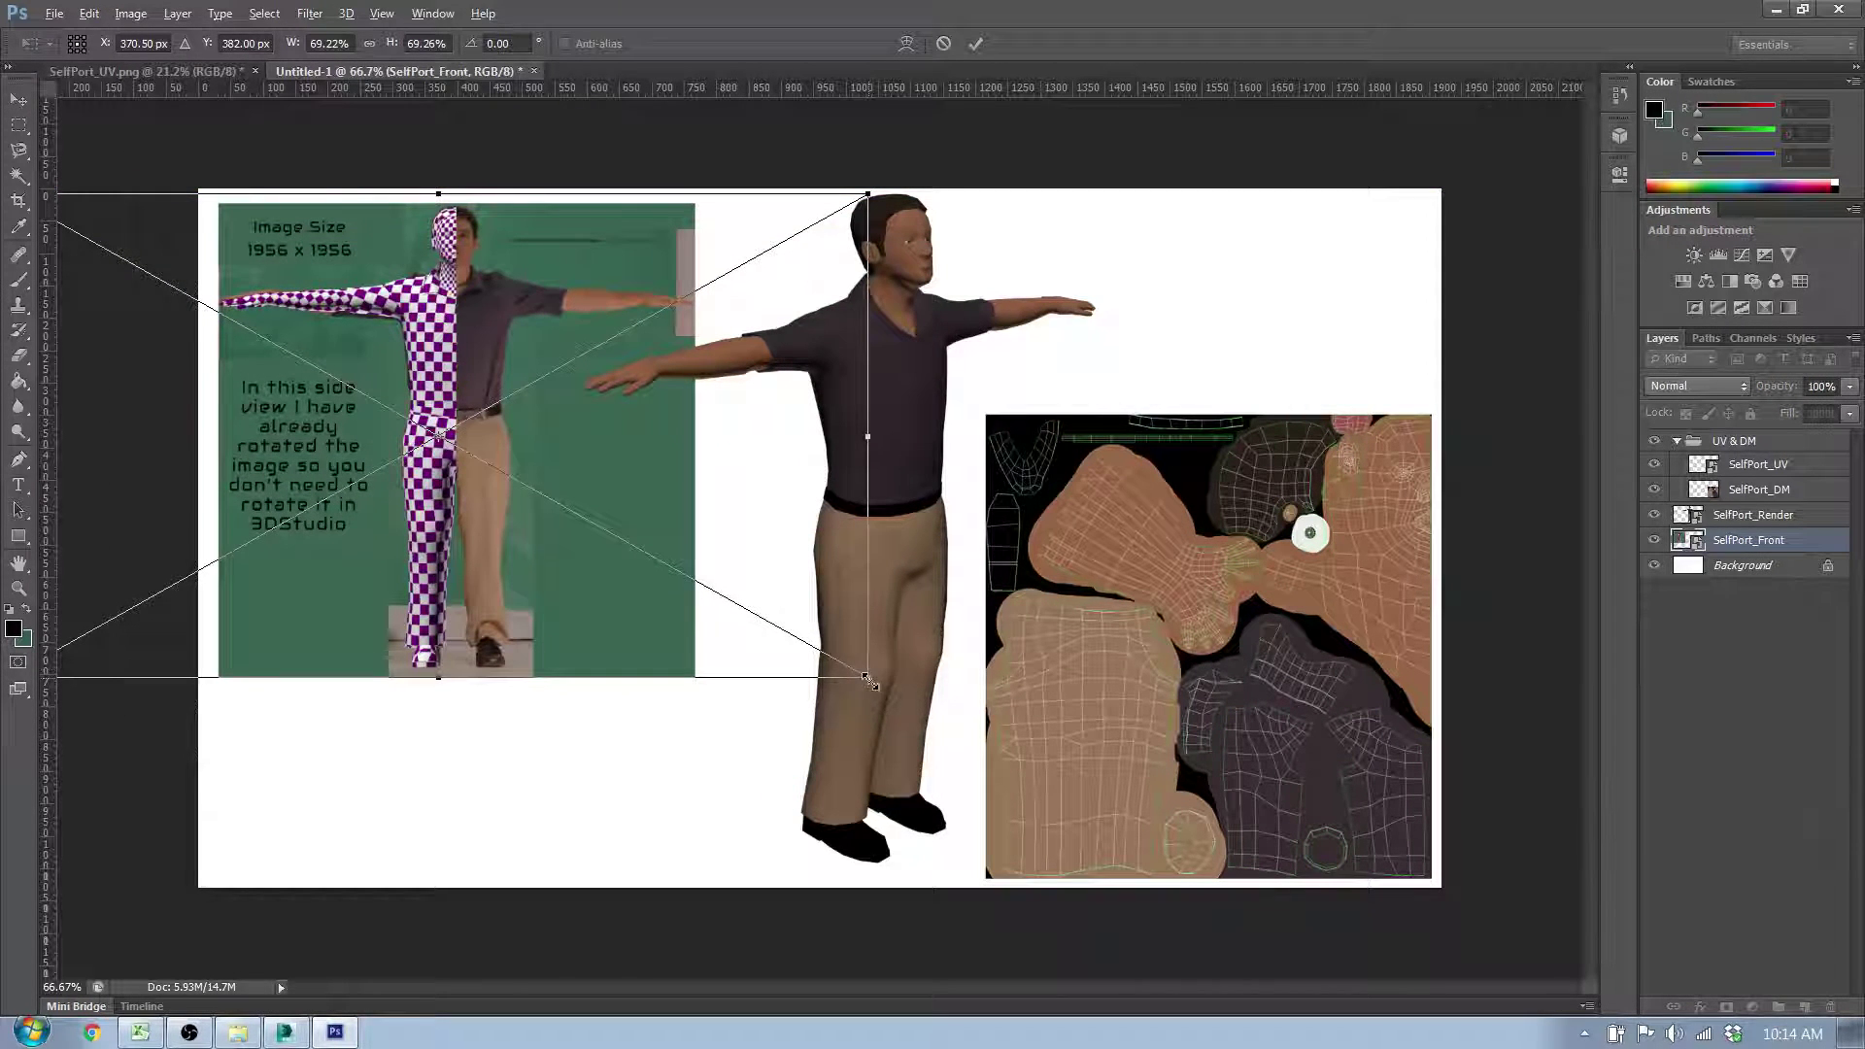
pyautogui.moveTo(868, 680); pyautogui.dragTo(1063, 793)
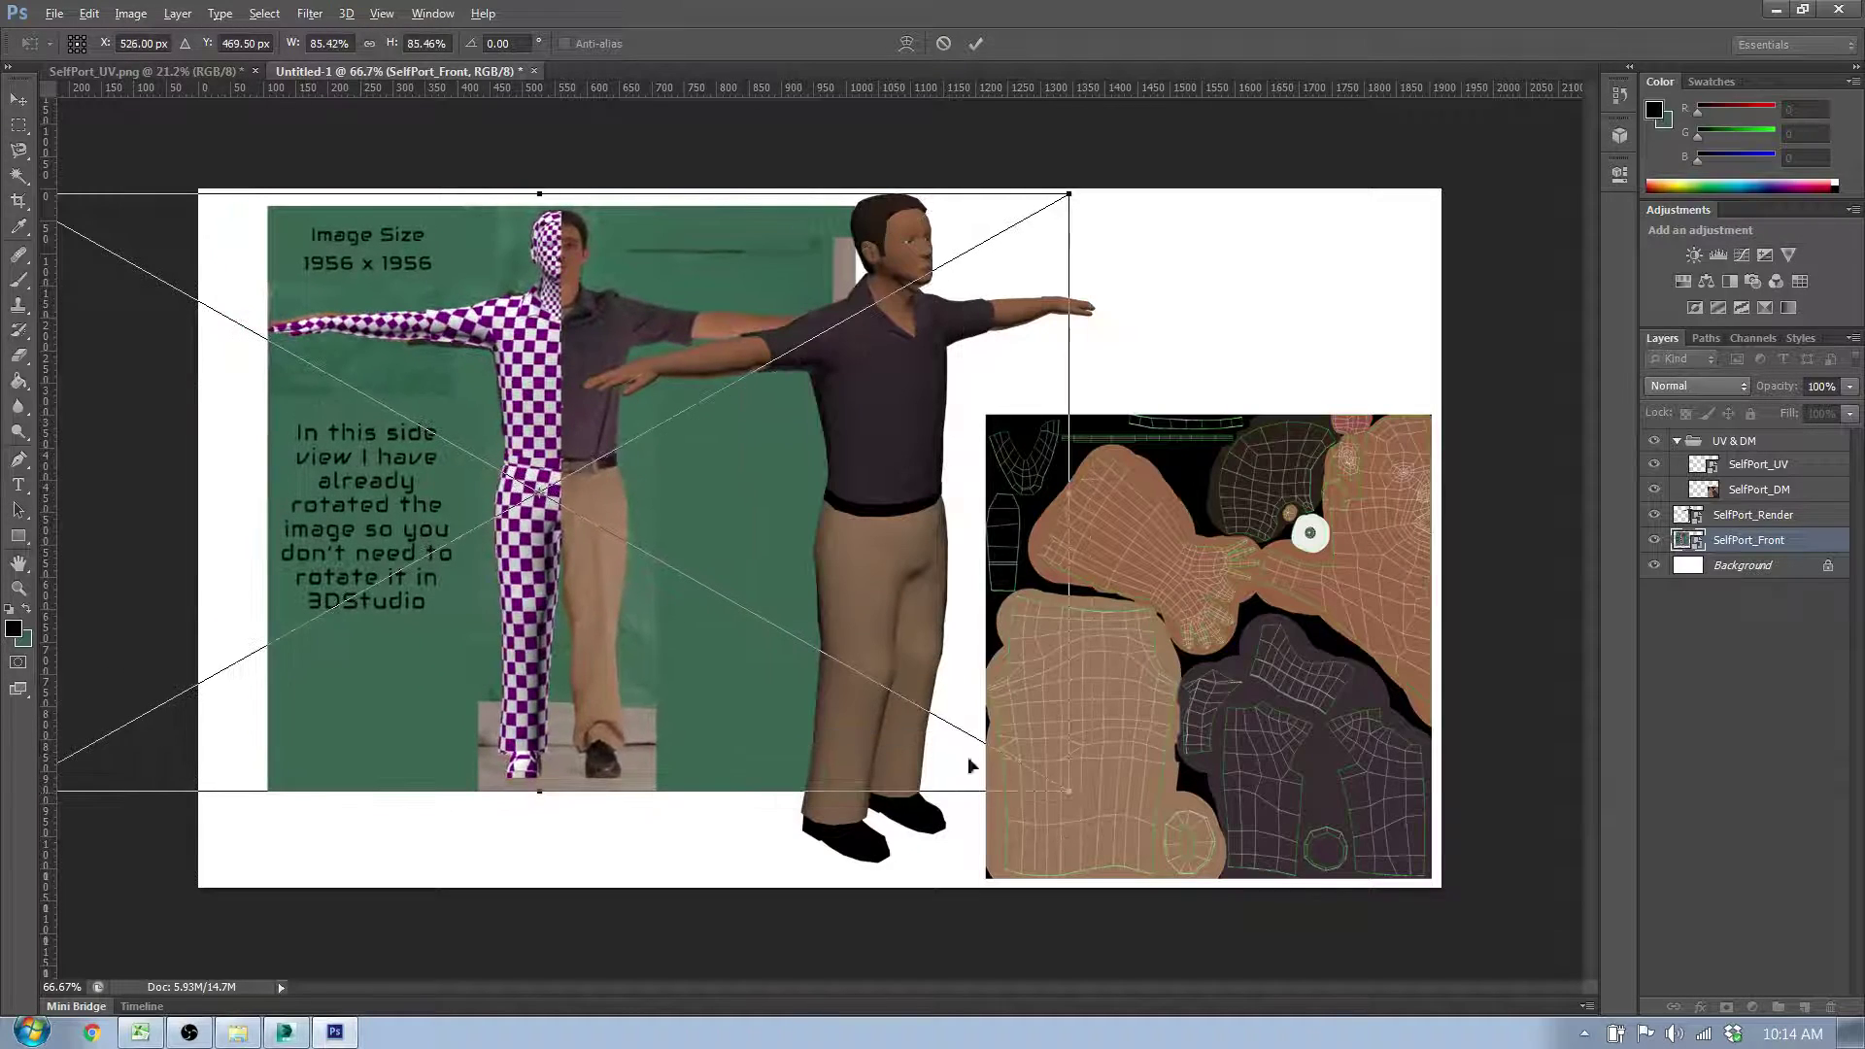
pyautogui.moveTo(698, 476); pyautogui.dragTo(615, 544)
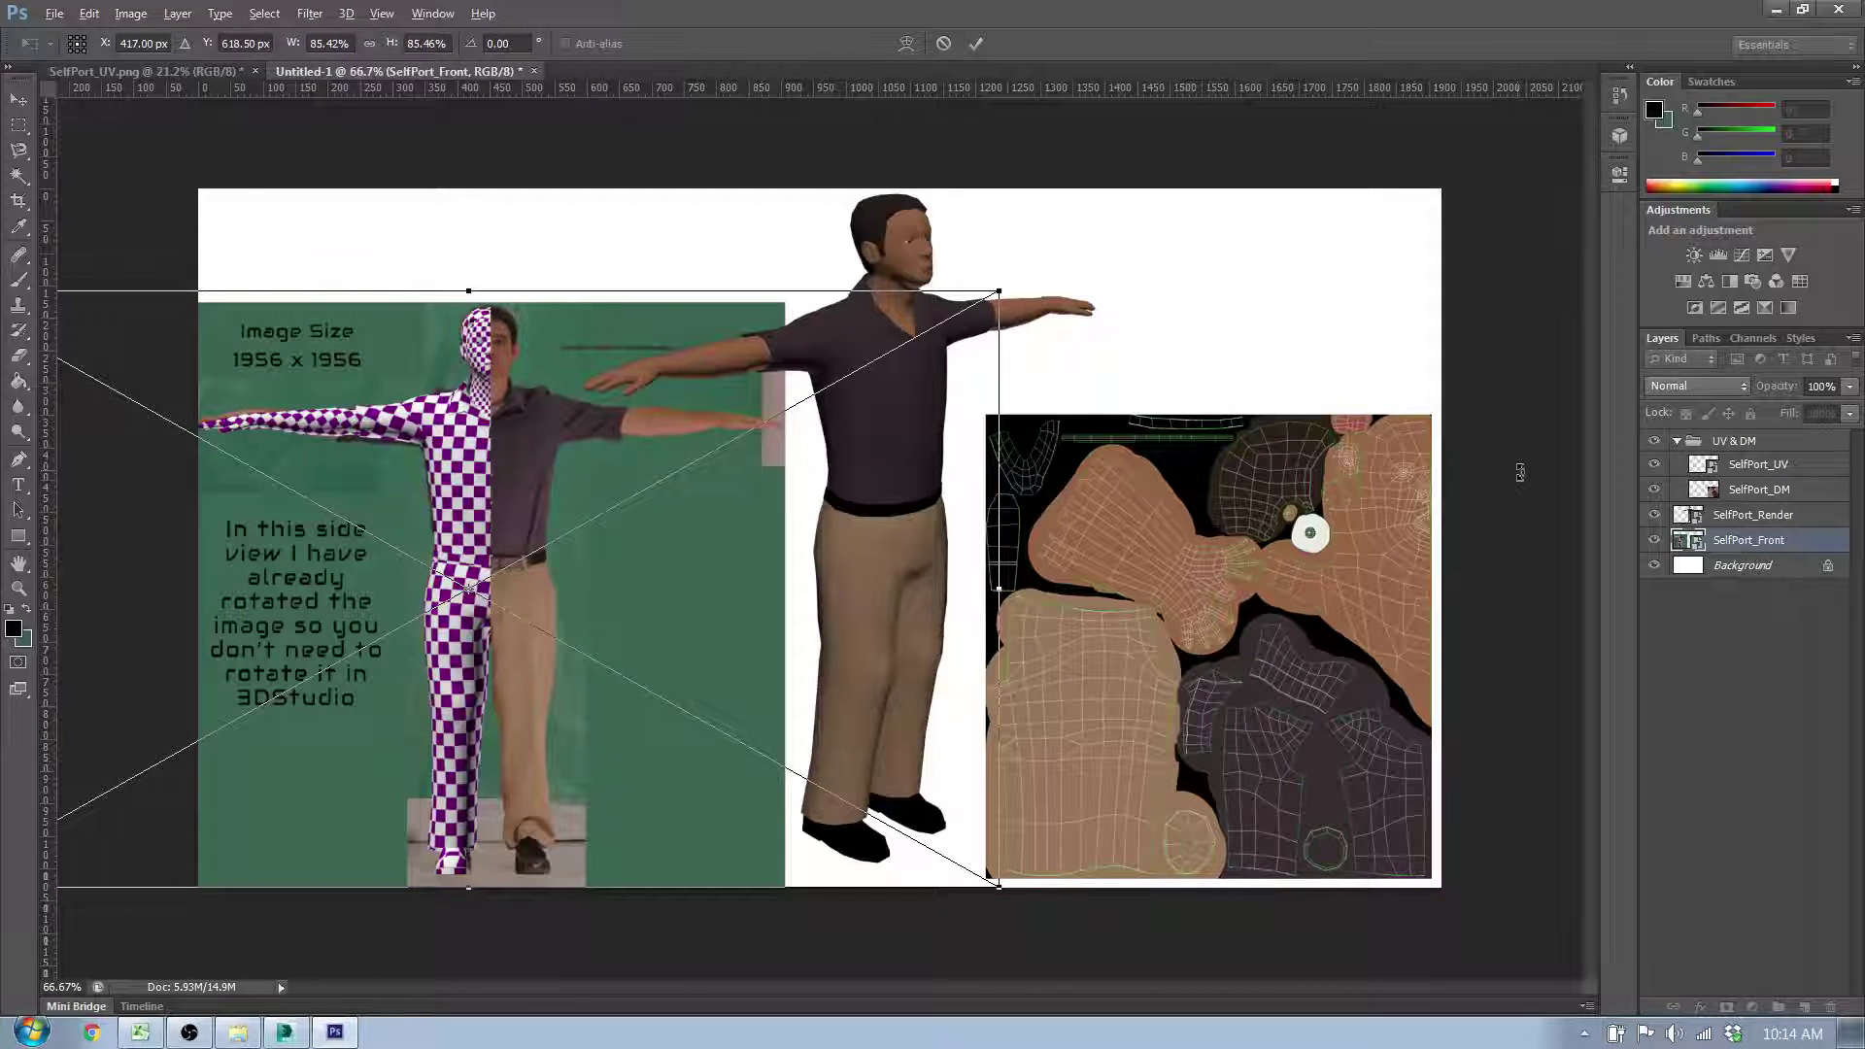
pyautogui.press('Return')
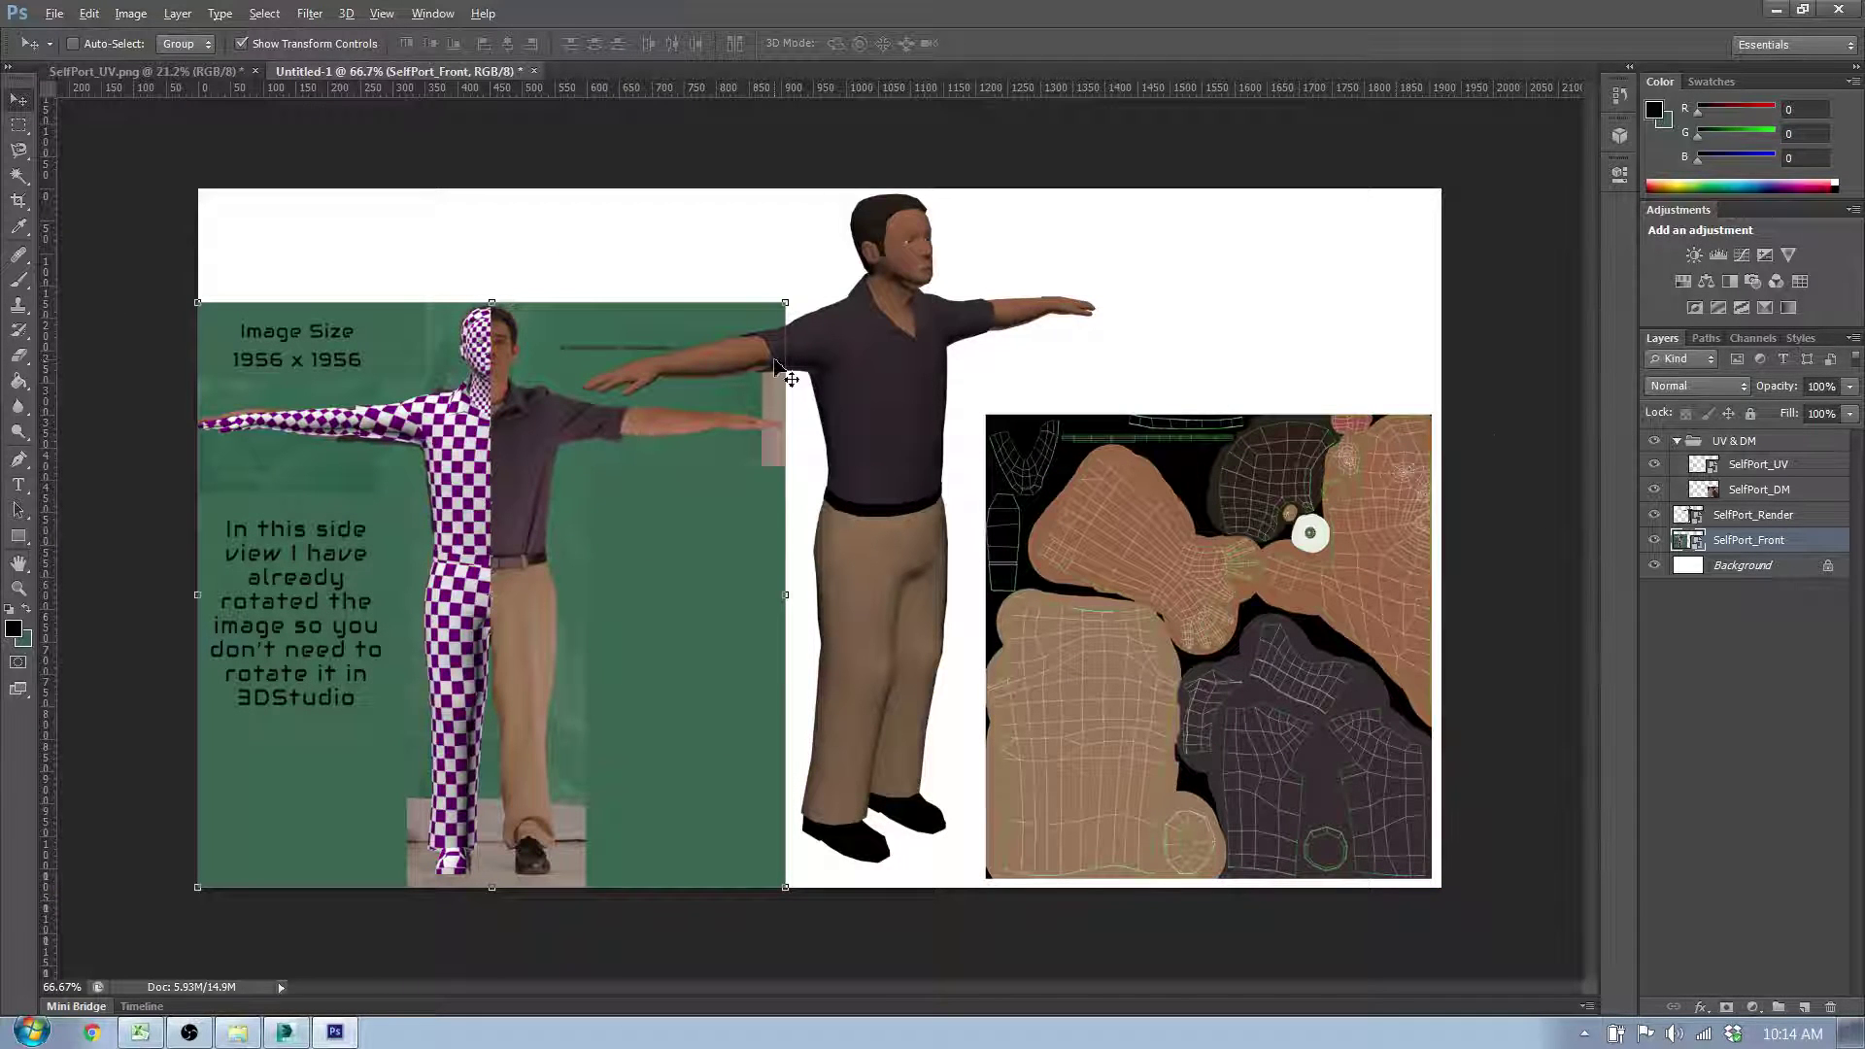
# Step: Add a text box across the top of the canvas containing the title "#_Lastname"
pyautogui.click(22, 492)
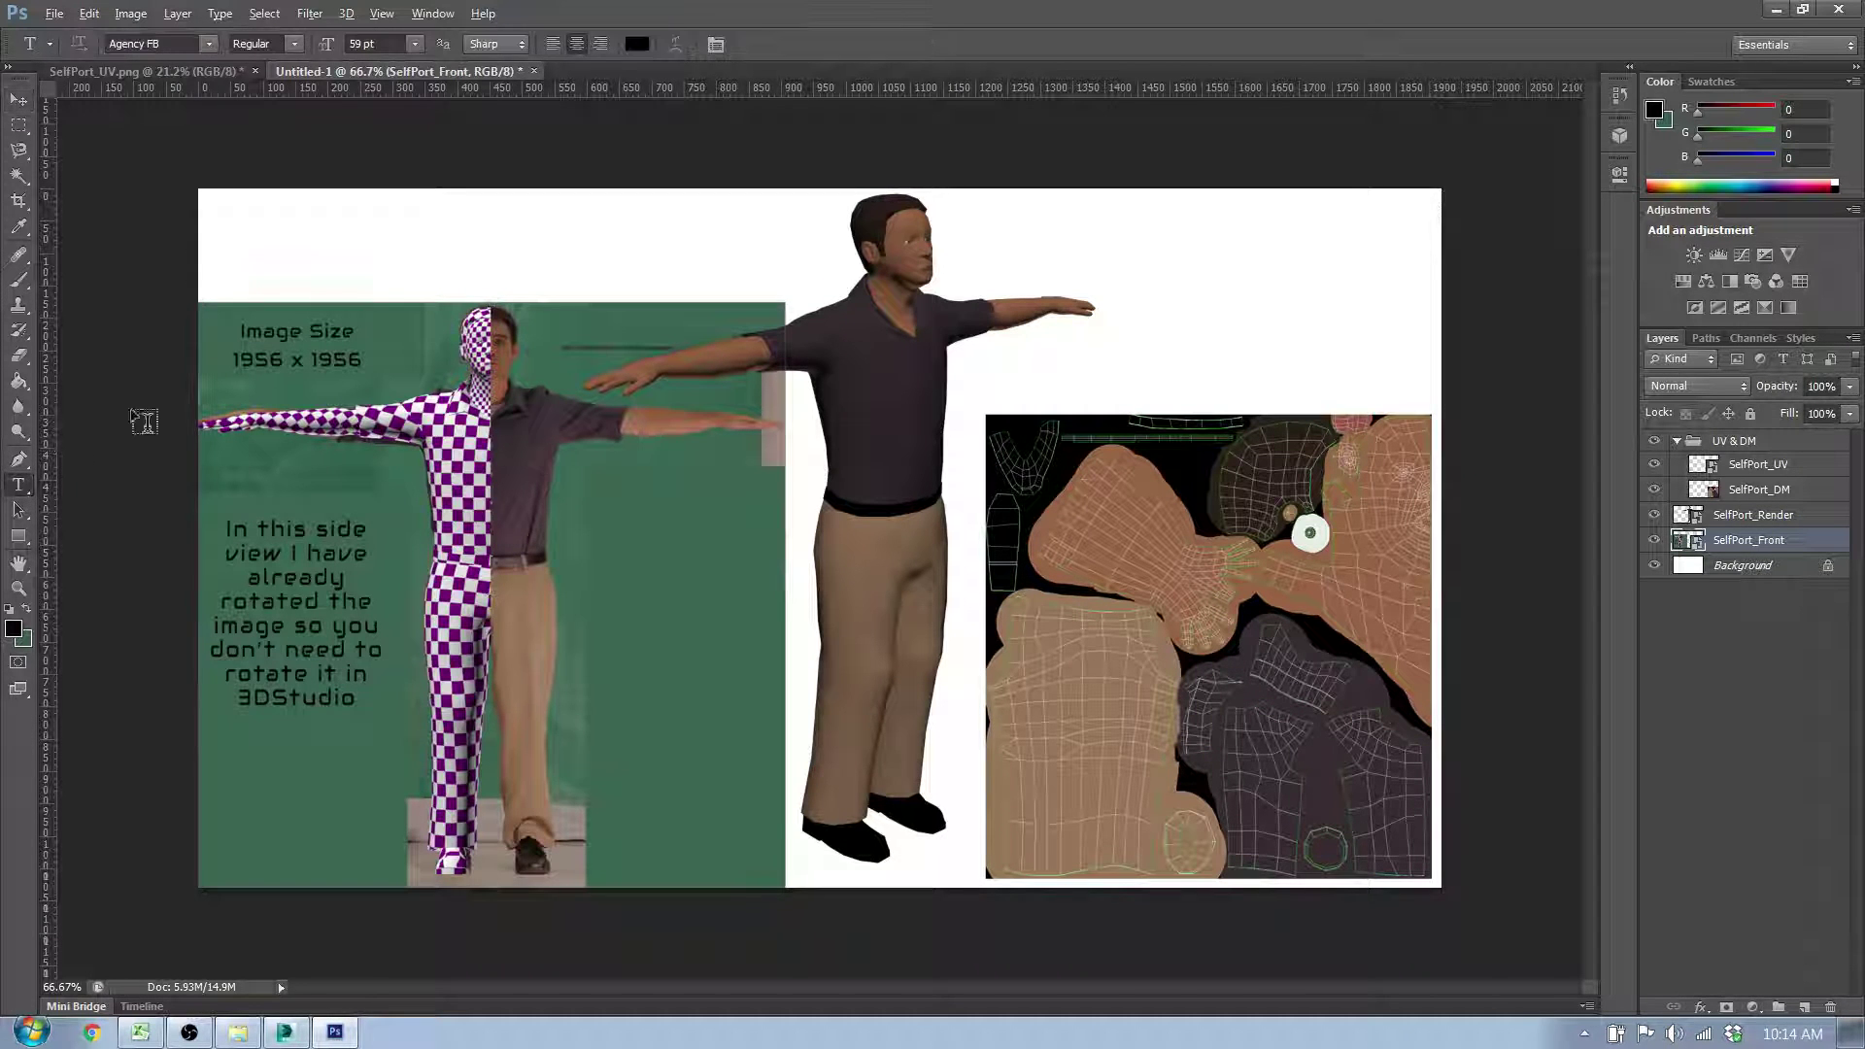
pyautogui.moveTo(206, 192); pyautogui.dragTo(1066, 301)
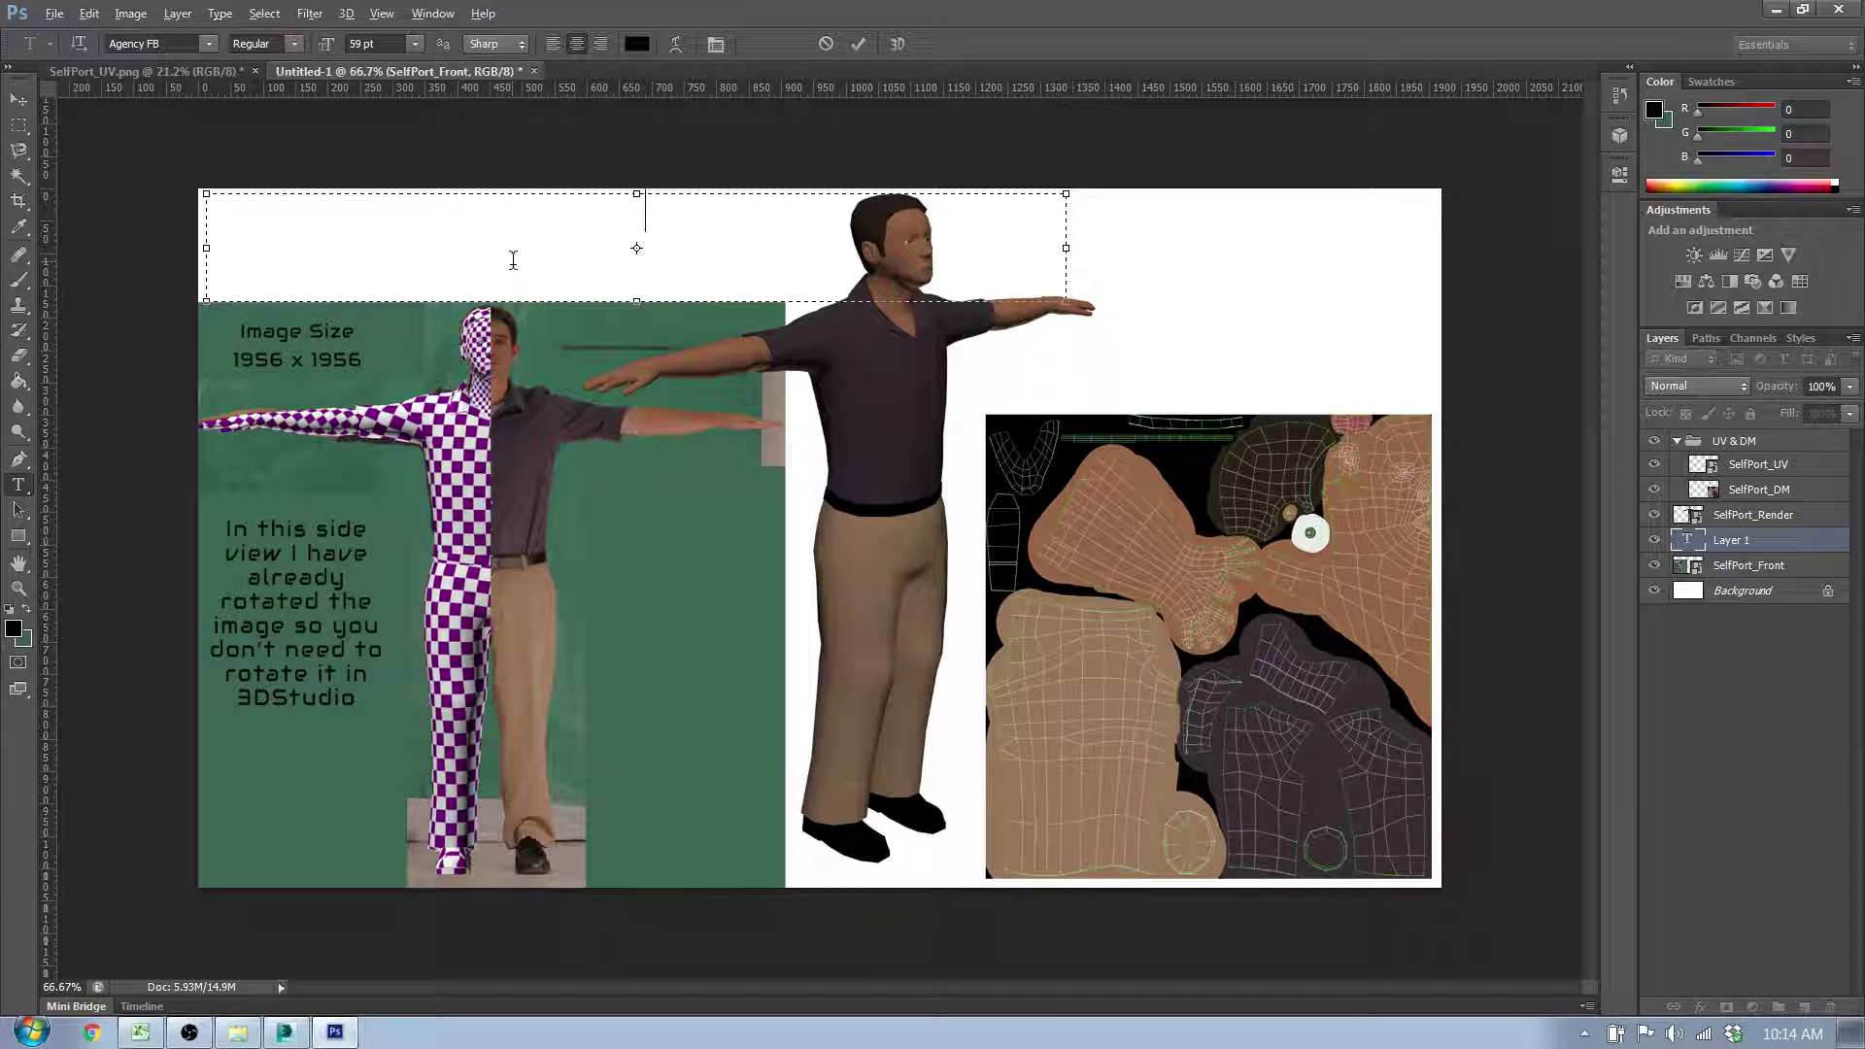
pyautogui.write('#_Lastname')
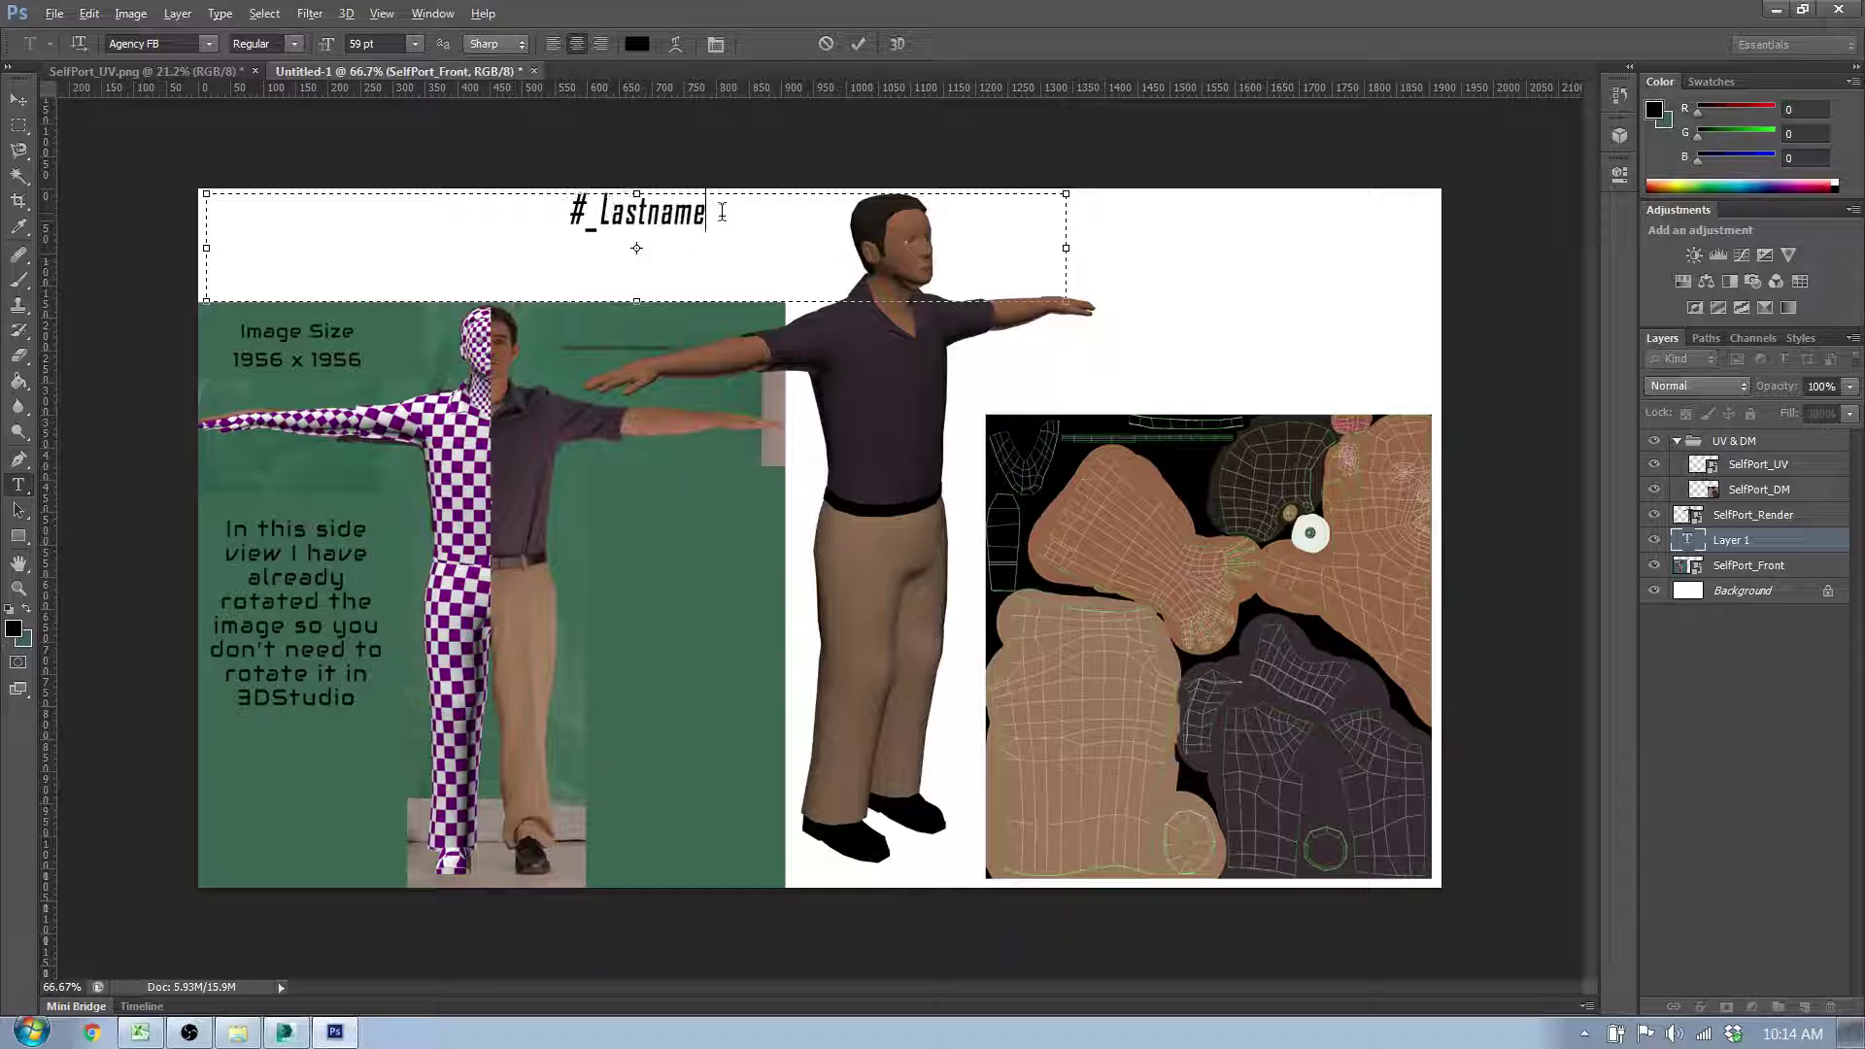
# Step: Set the font size of the whole title text to 156 pt
pyautogui.moveTo(706, 214); pyautogui.dragTo(492, 206)
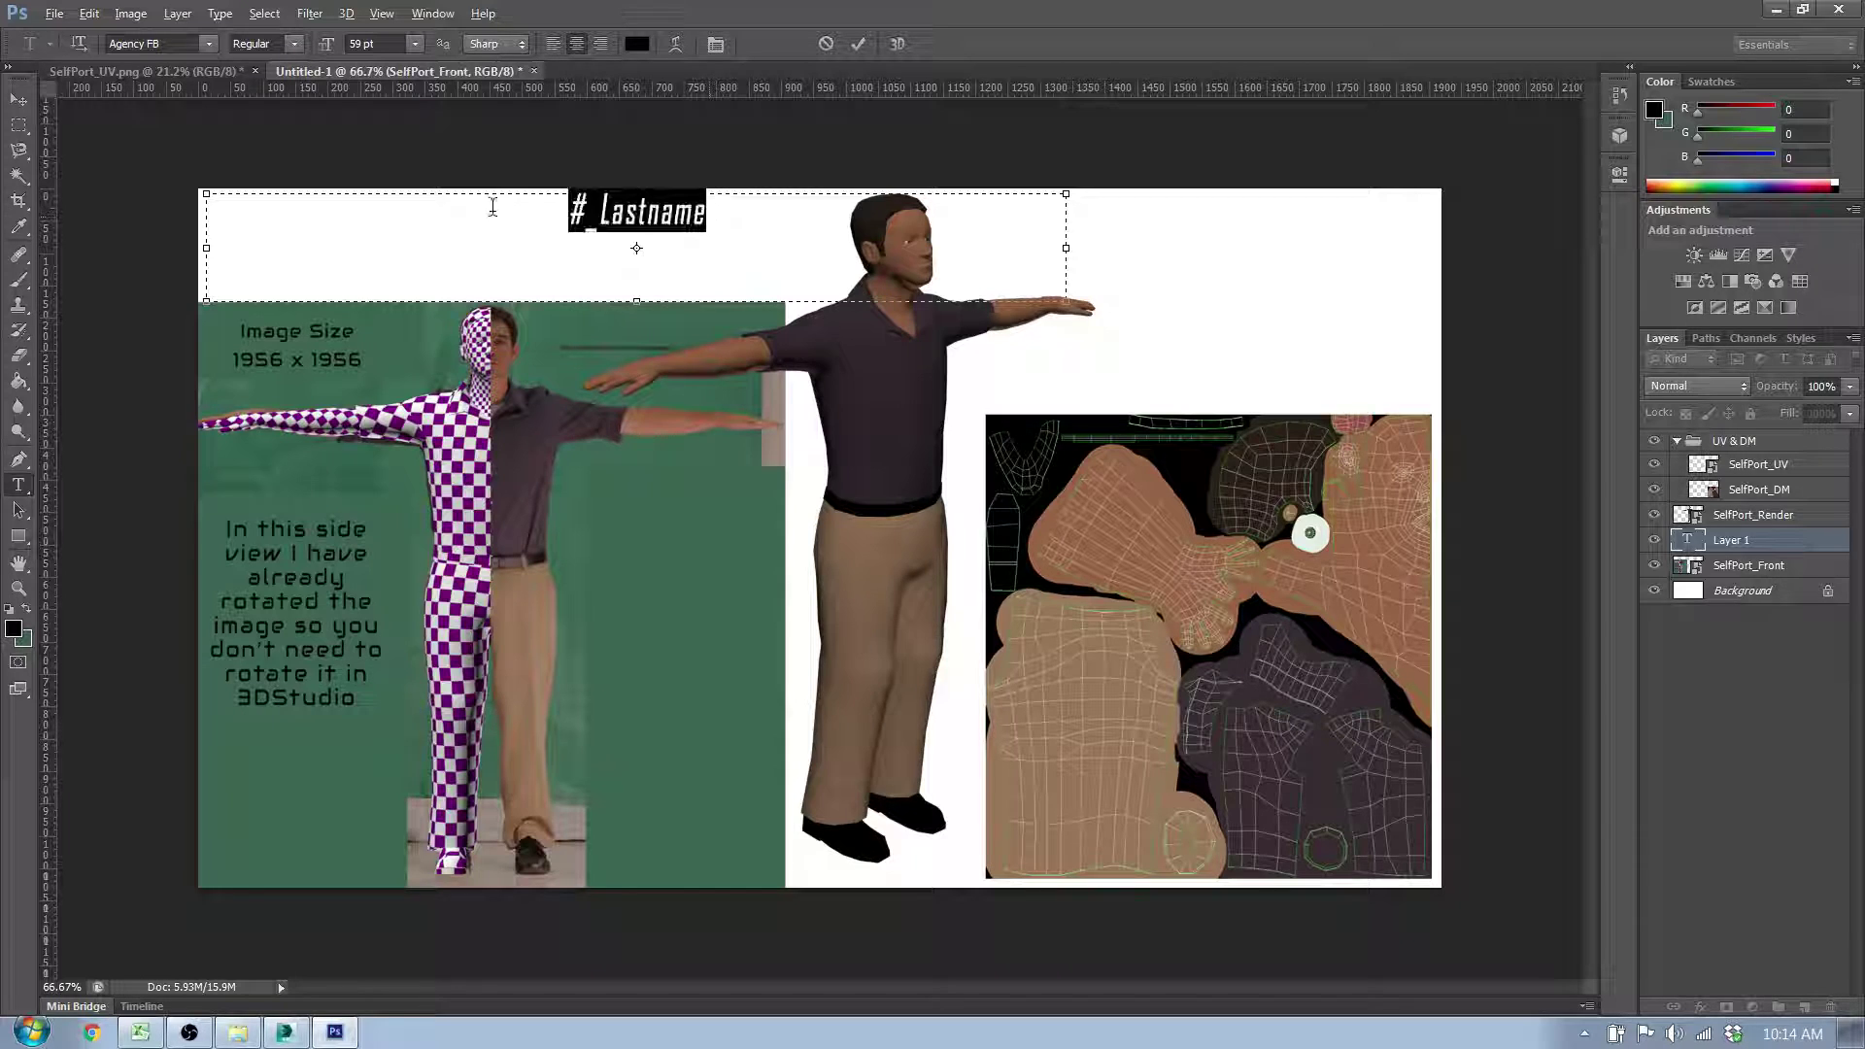
pyautogui.click(417, 47)
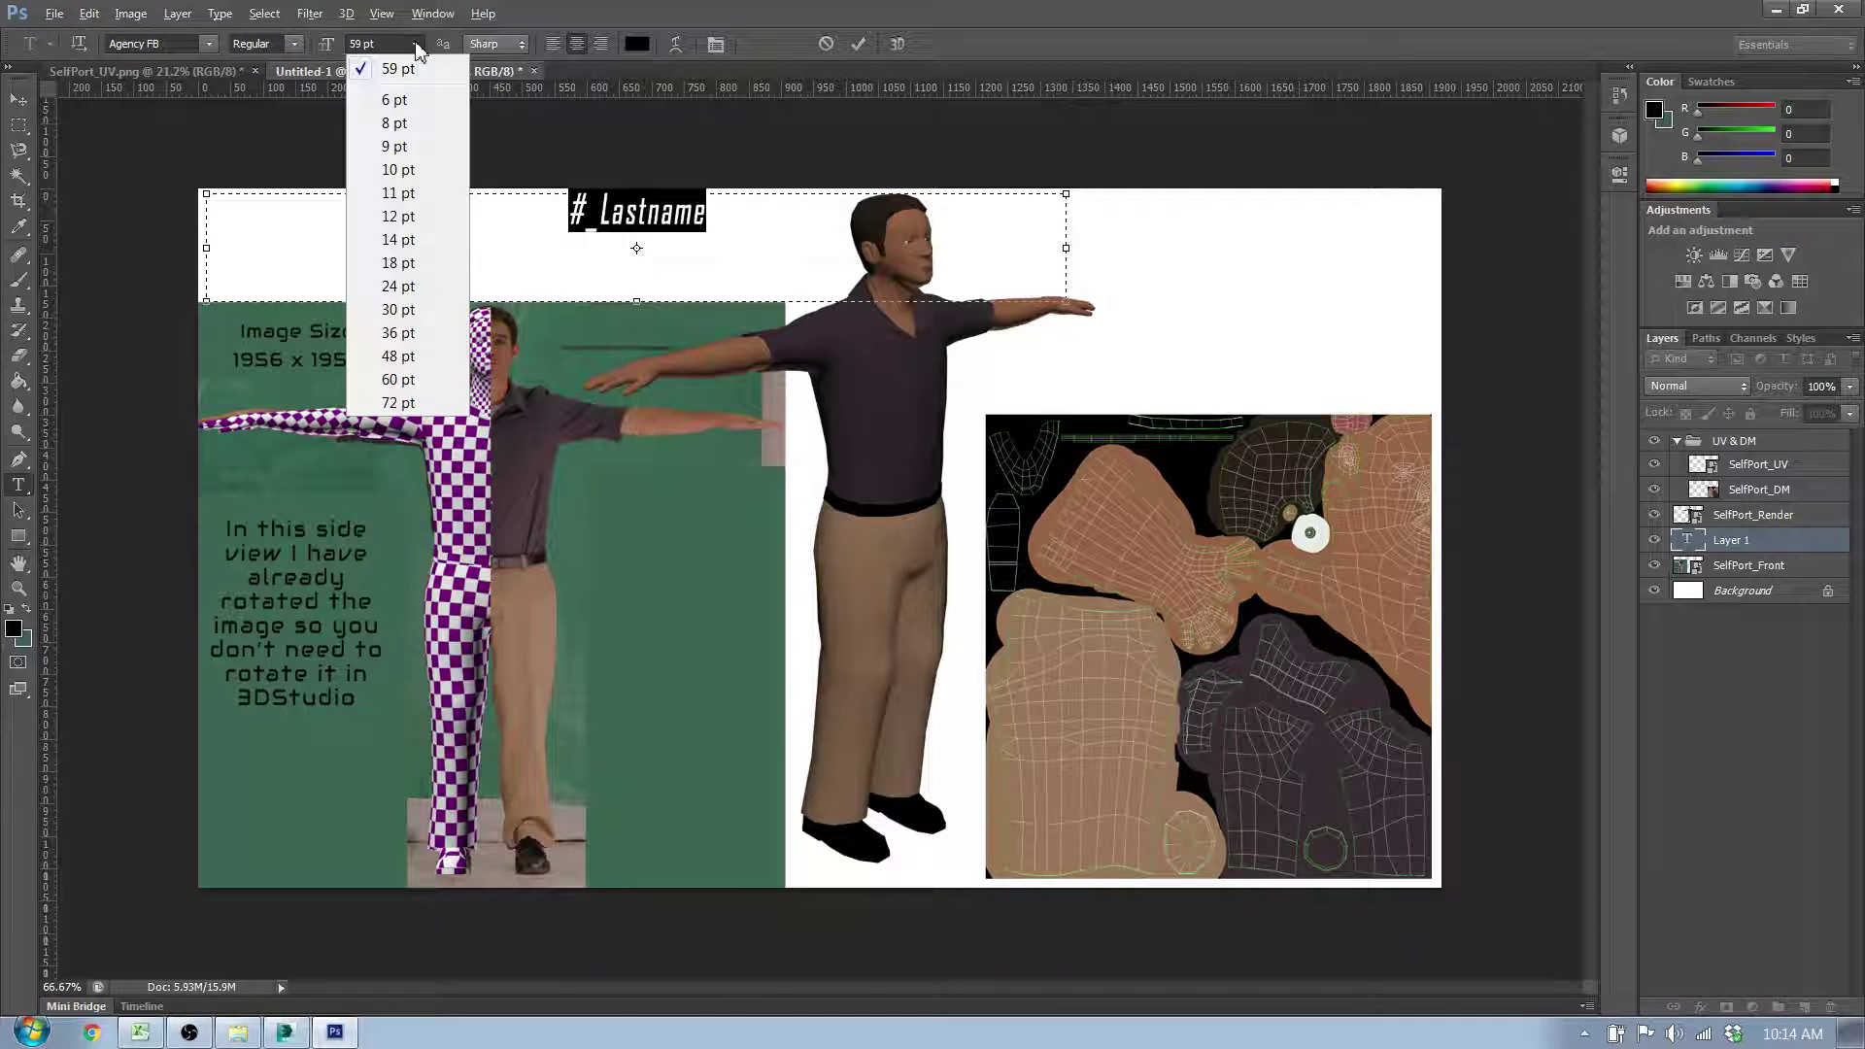
pyautogui.click(398, 402)
pyautogui.moveTo(328, 49); pyautogui.dragTo(413, 48)
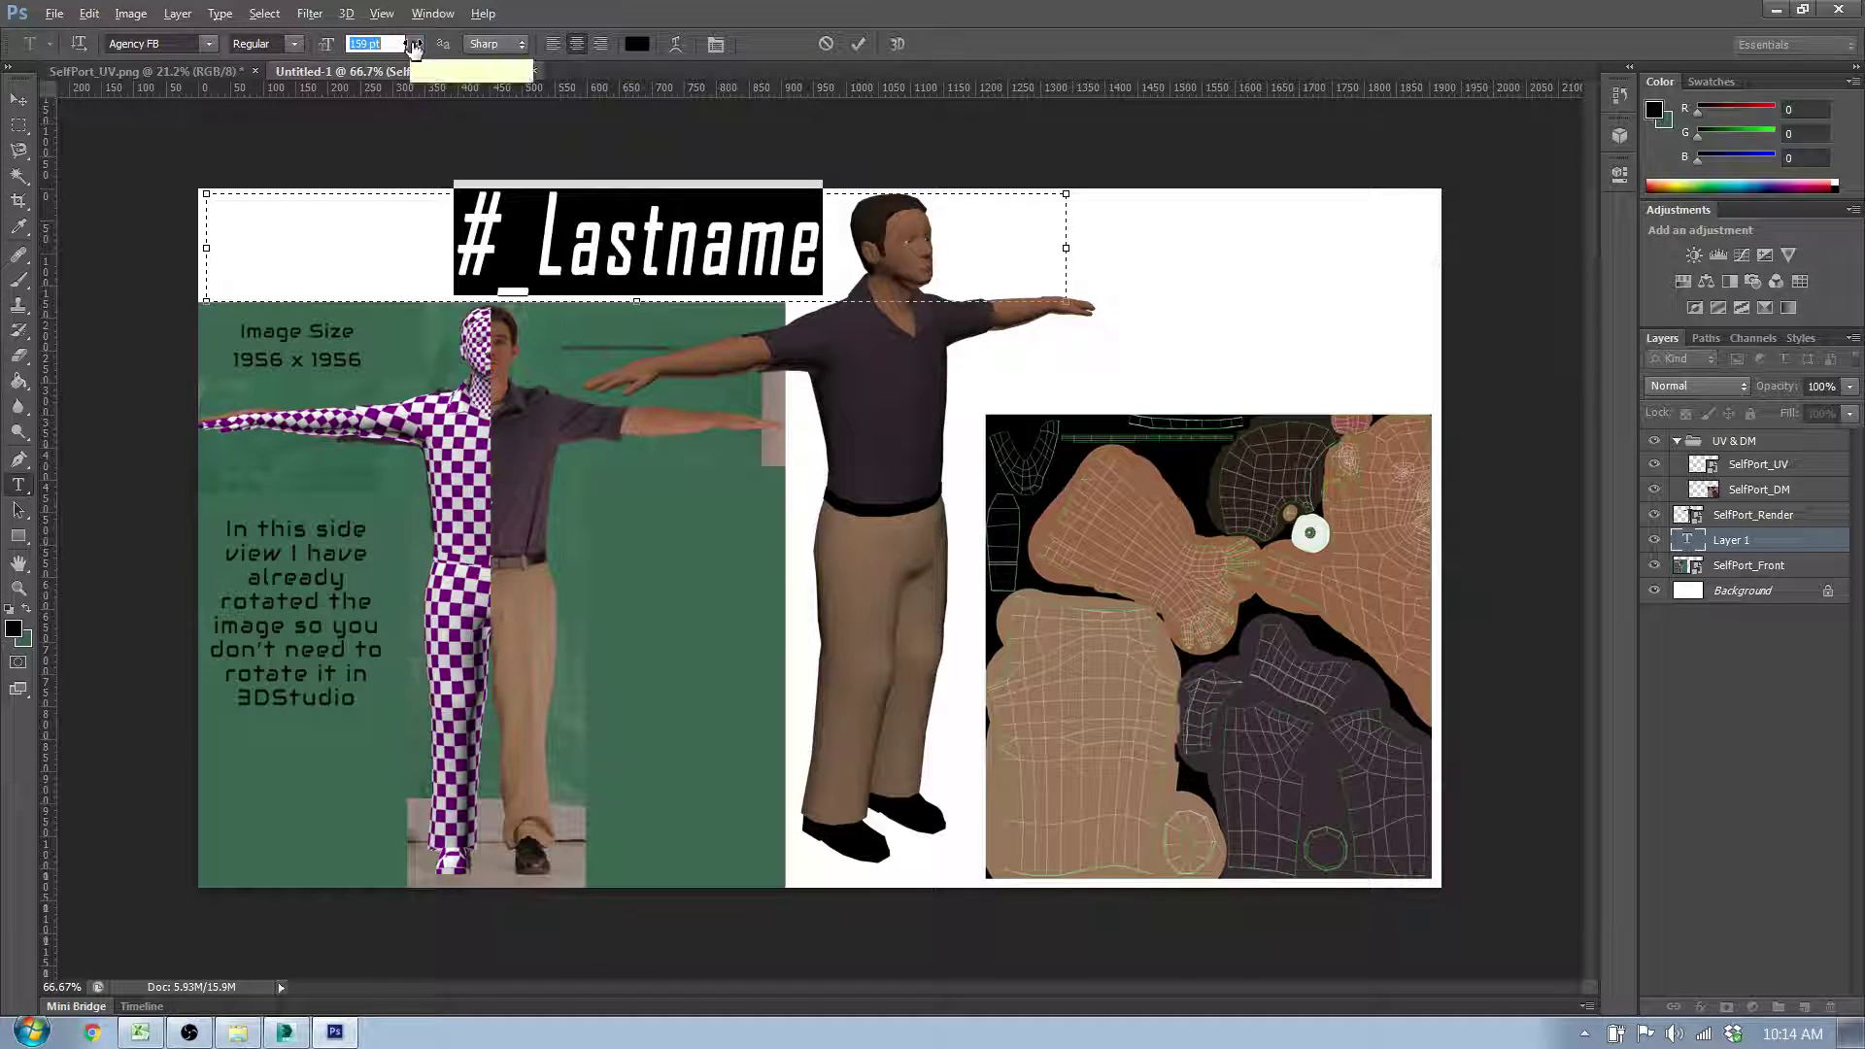
pyautogui.press('Down')
pyautogui.press('Down')
pyautogui.press('Down')
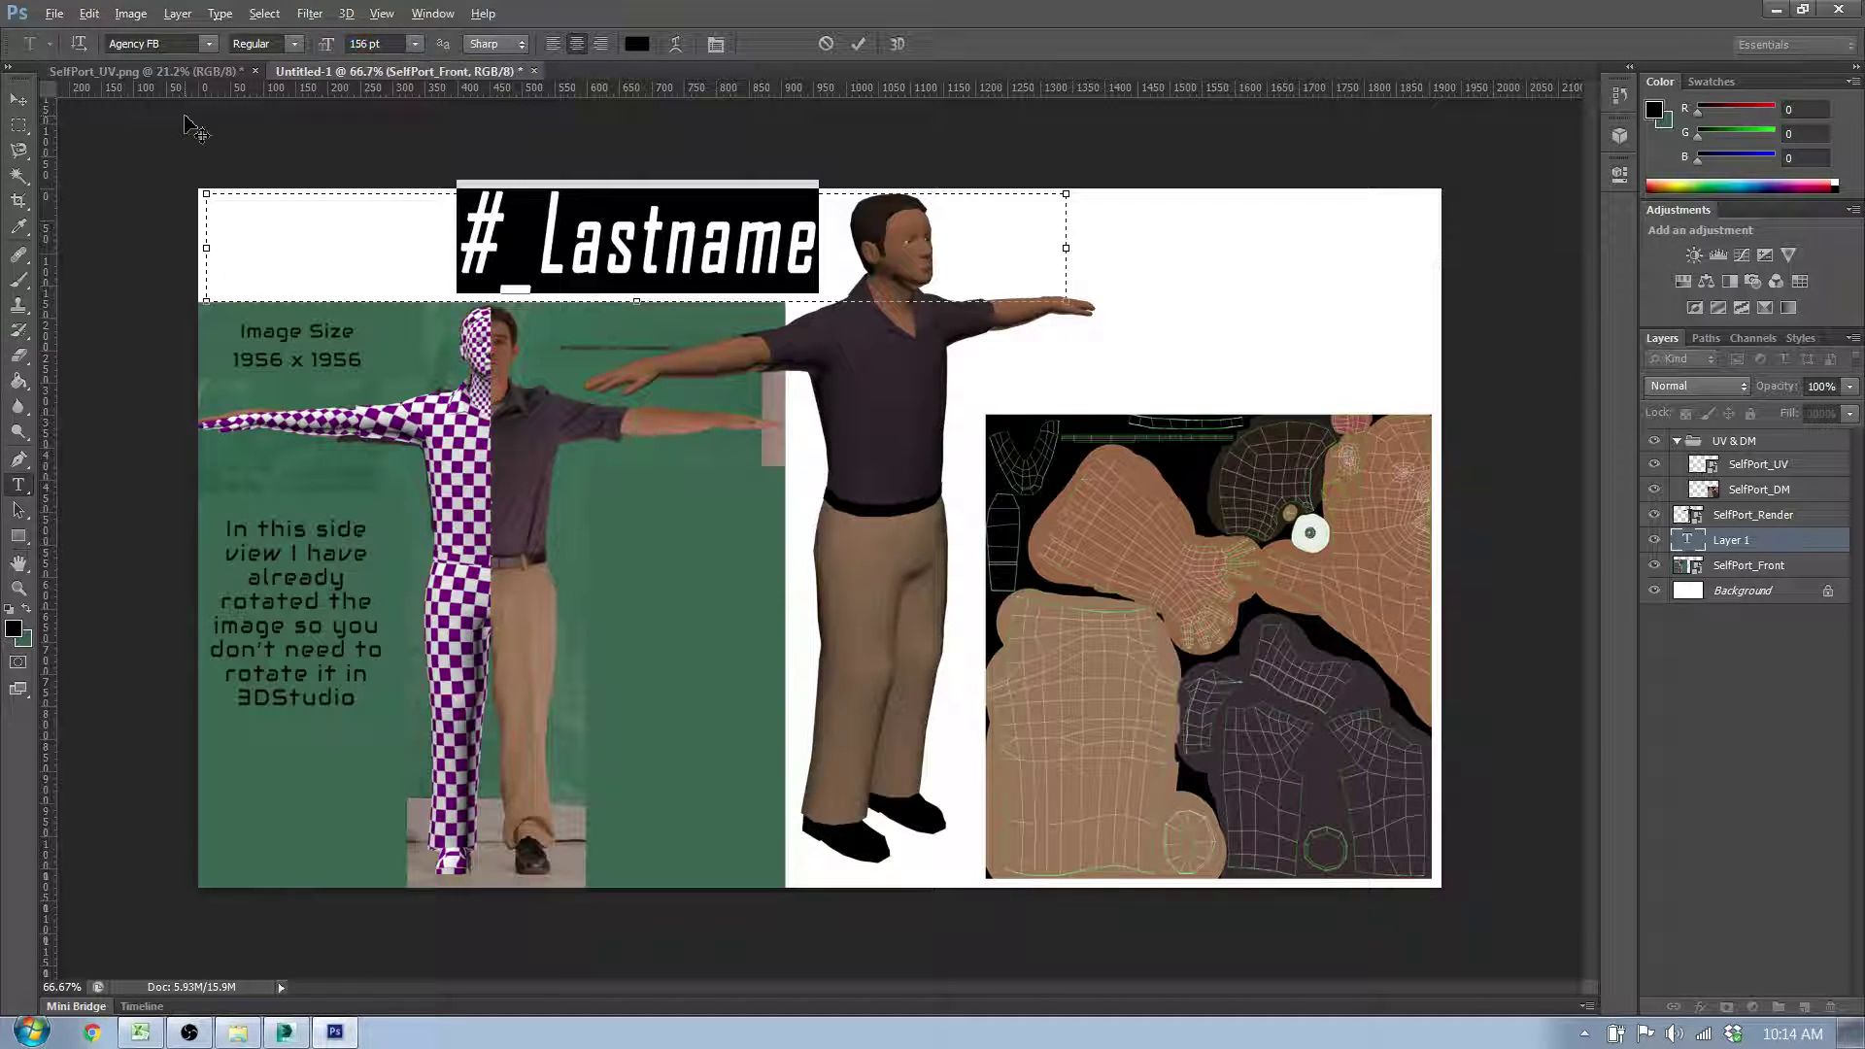
pyautogui.press('BackSpace')
pyautogui.hotkey('ctrl', 'z')
# Step: Move the title to the canvas's upper-left corner above the front reference and replace its underscore with a space, giving "# Lastname"
pyautogui.click(26, 103)
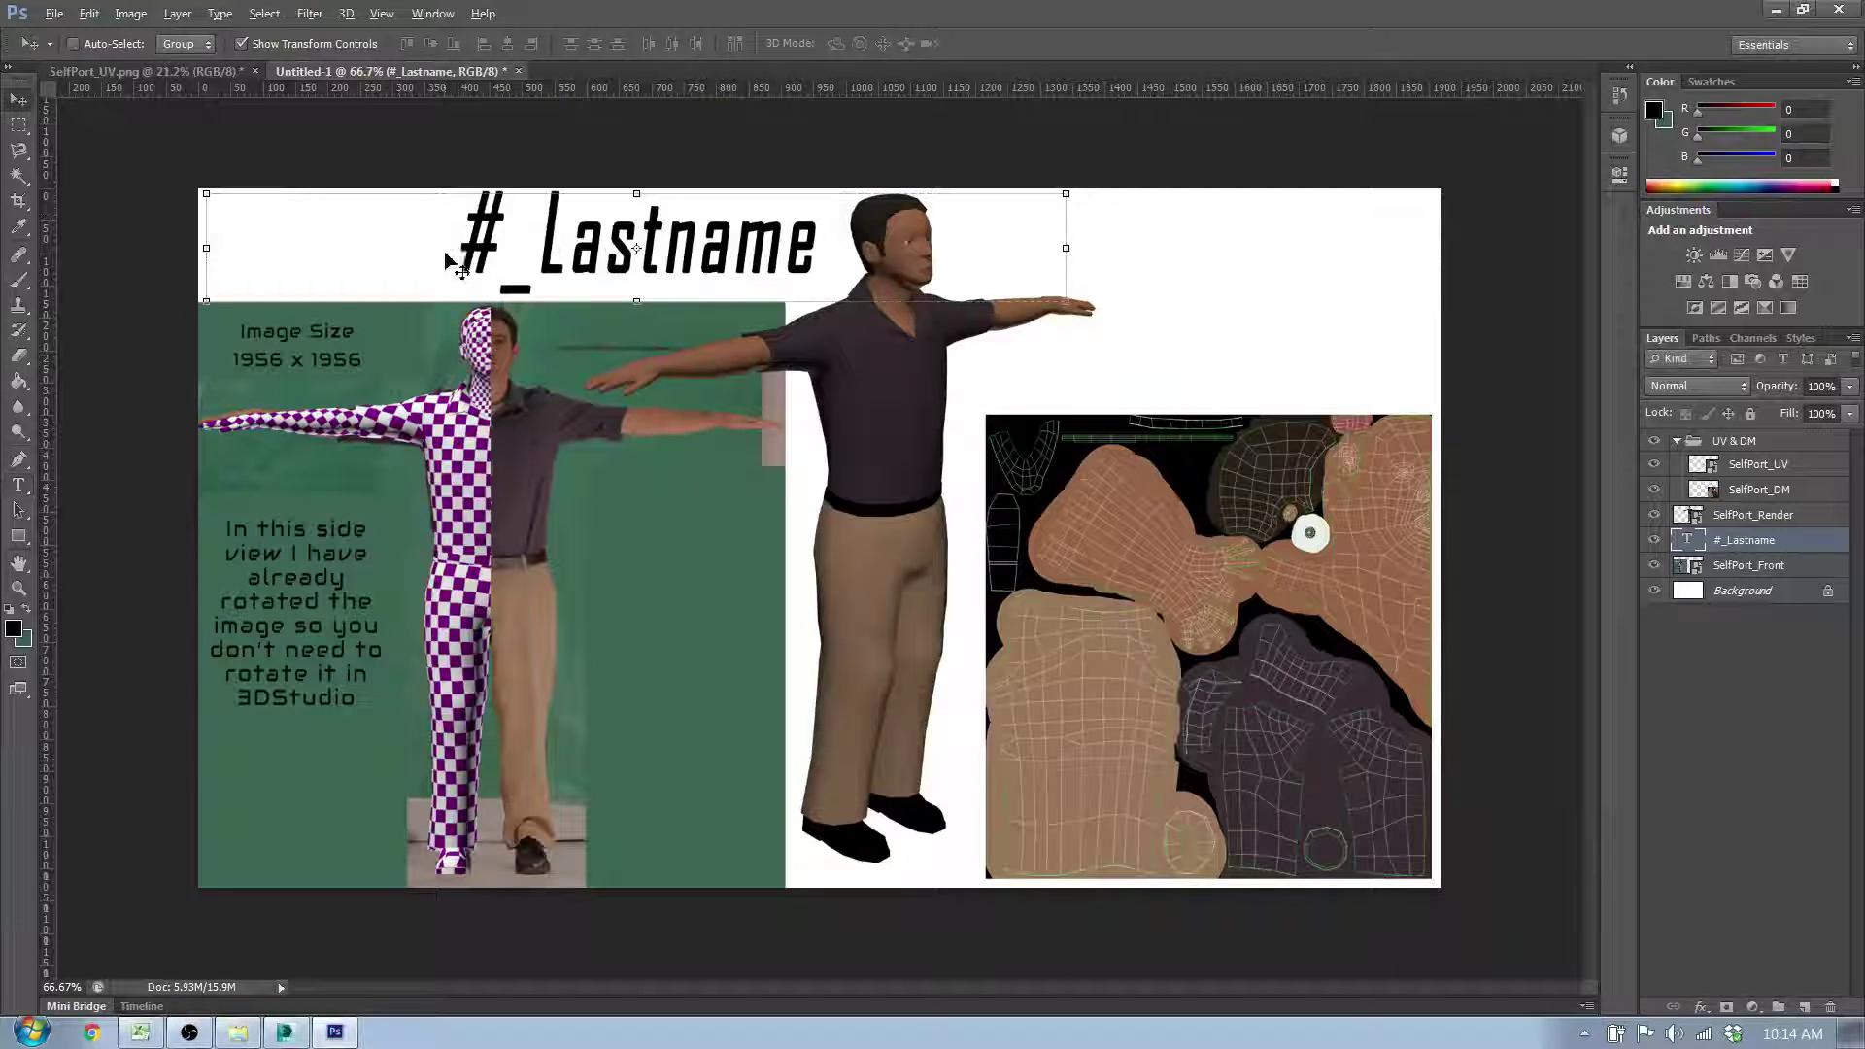
pyautogui.moveTo(621, 265); pyautogui.dragTo(384, 266)
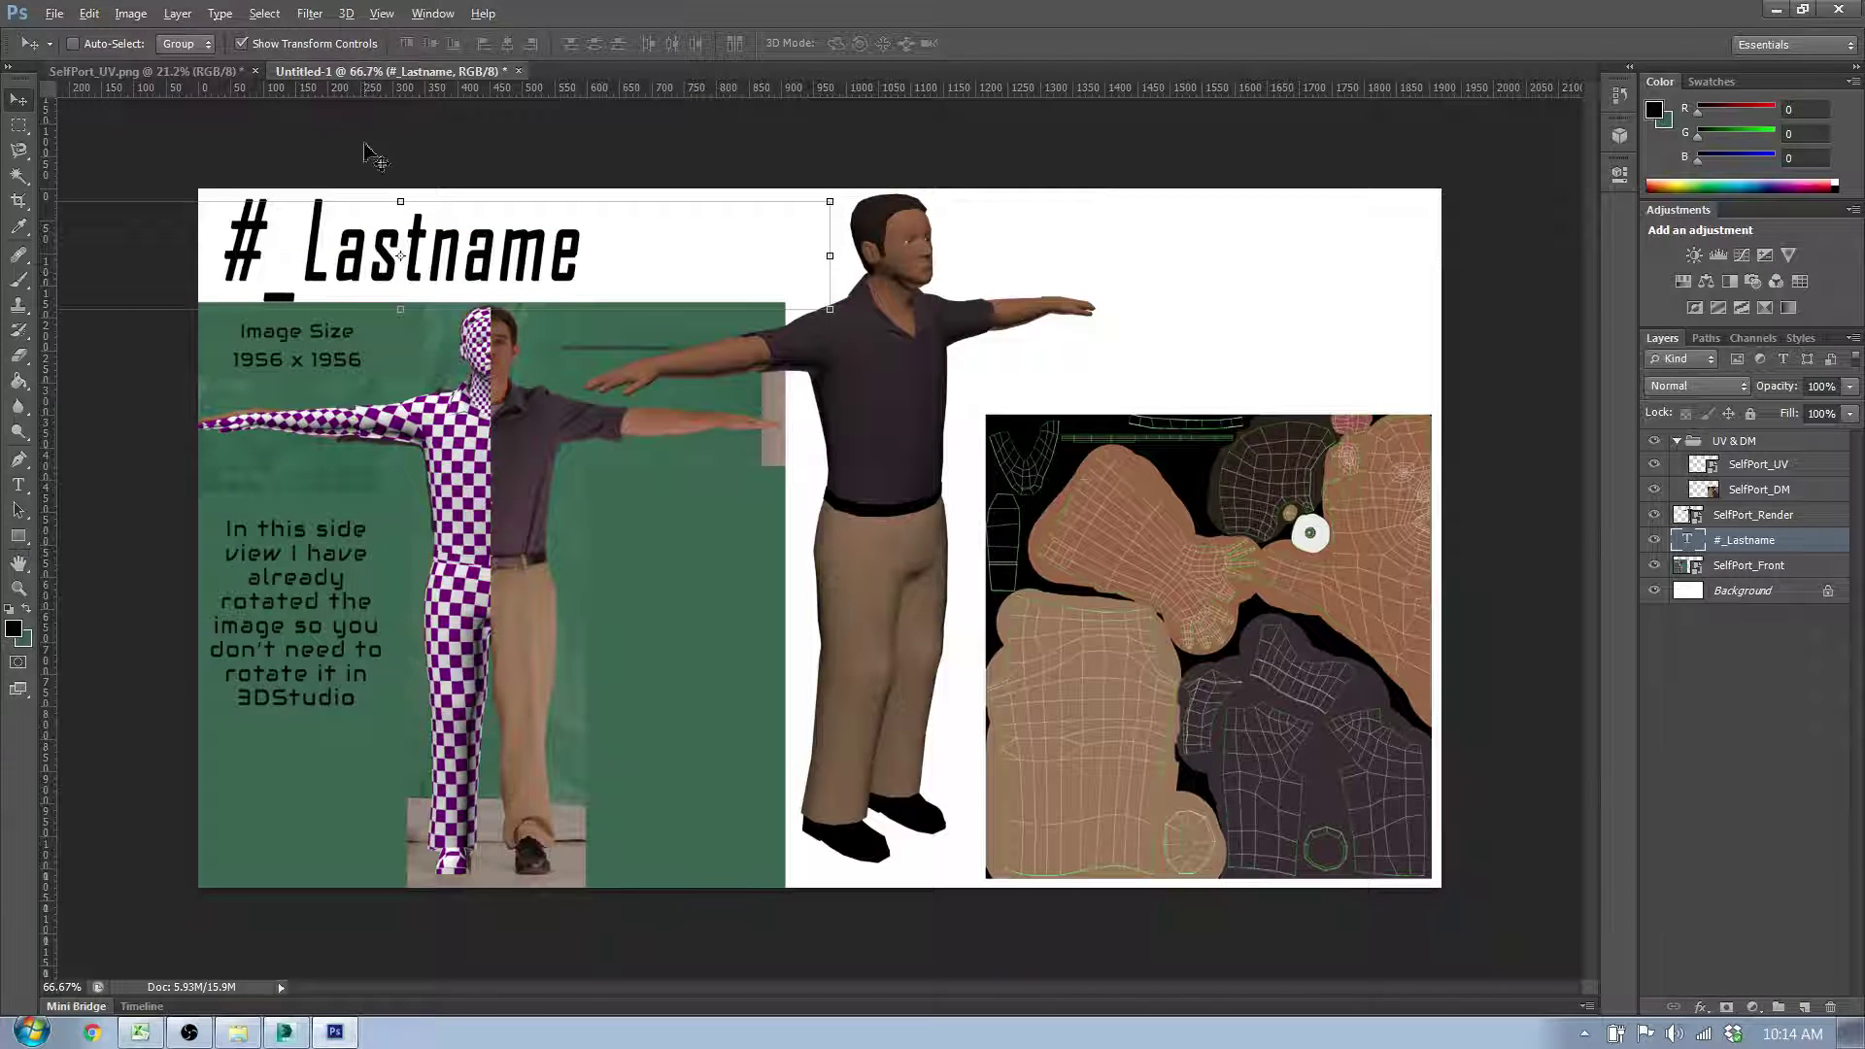
pyautogui.click(18, 484)
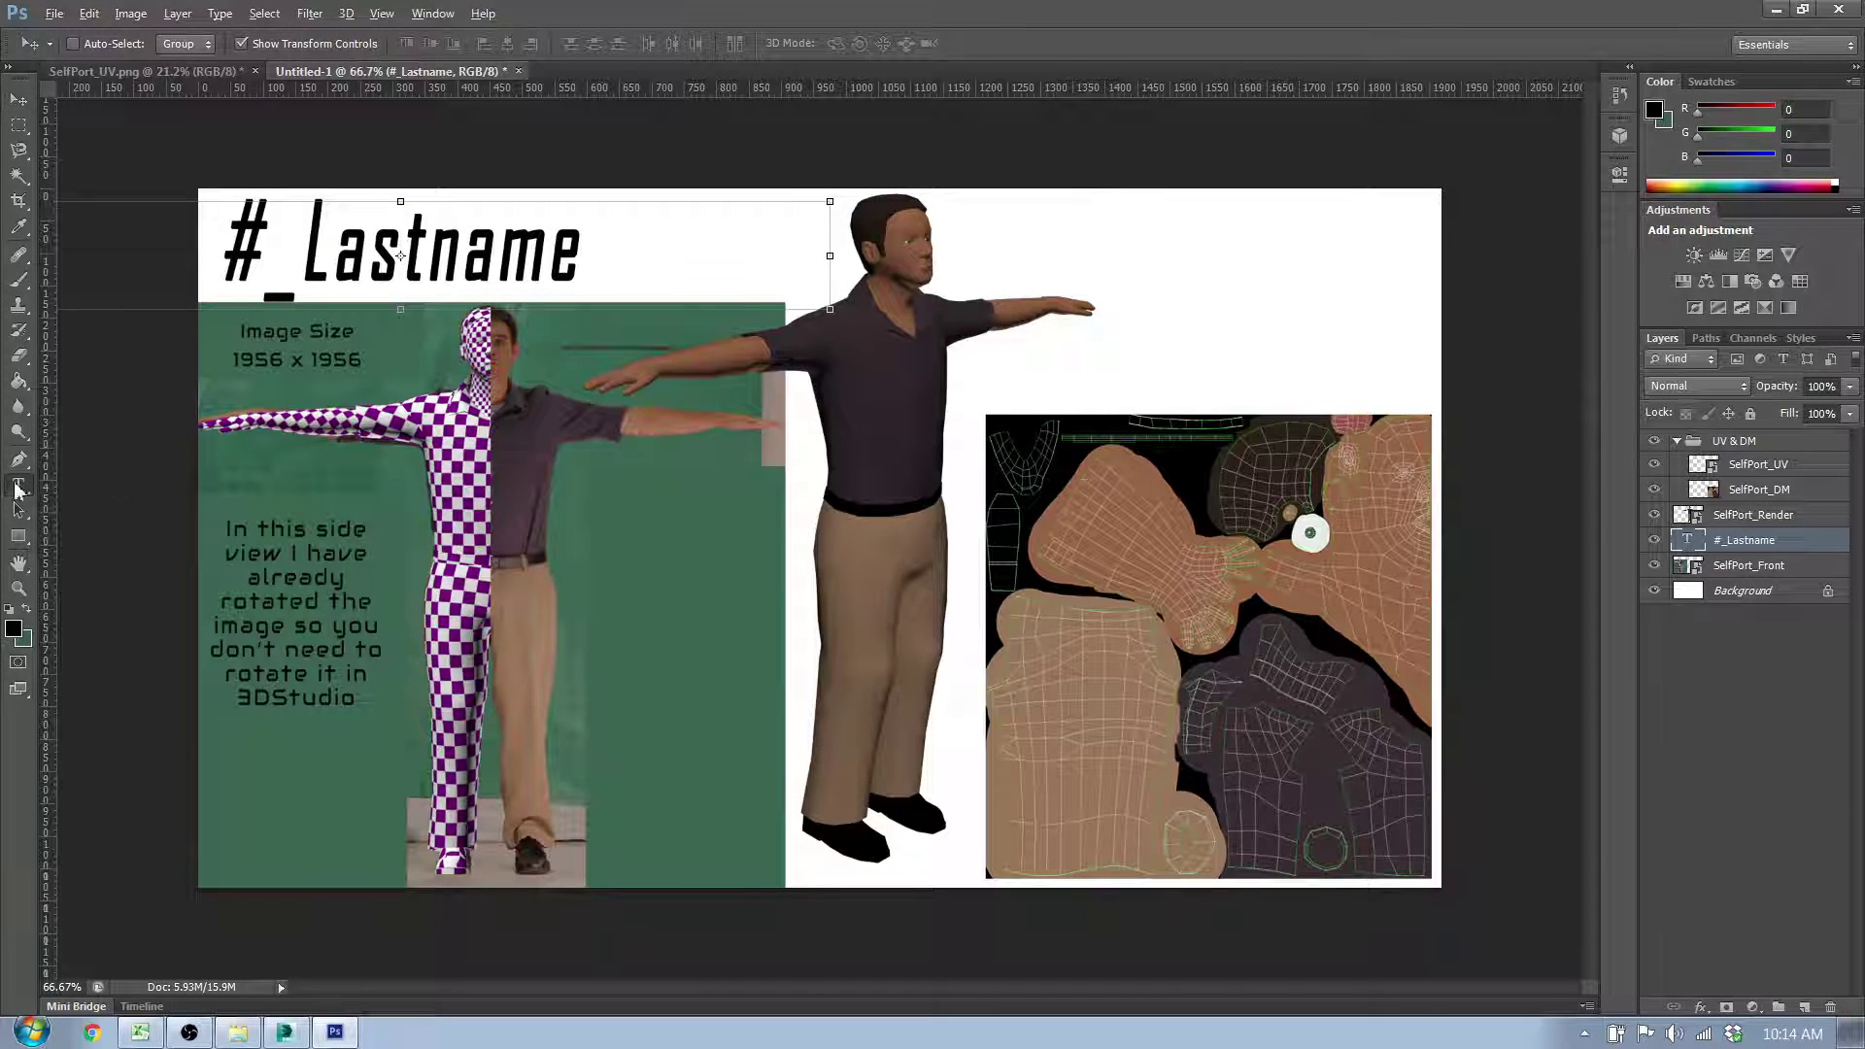
pyautogui.click(301, 267)
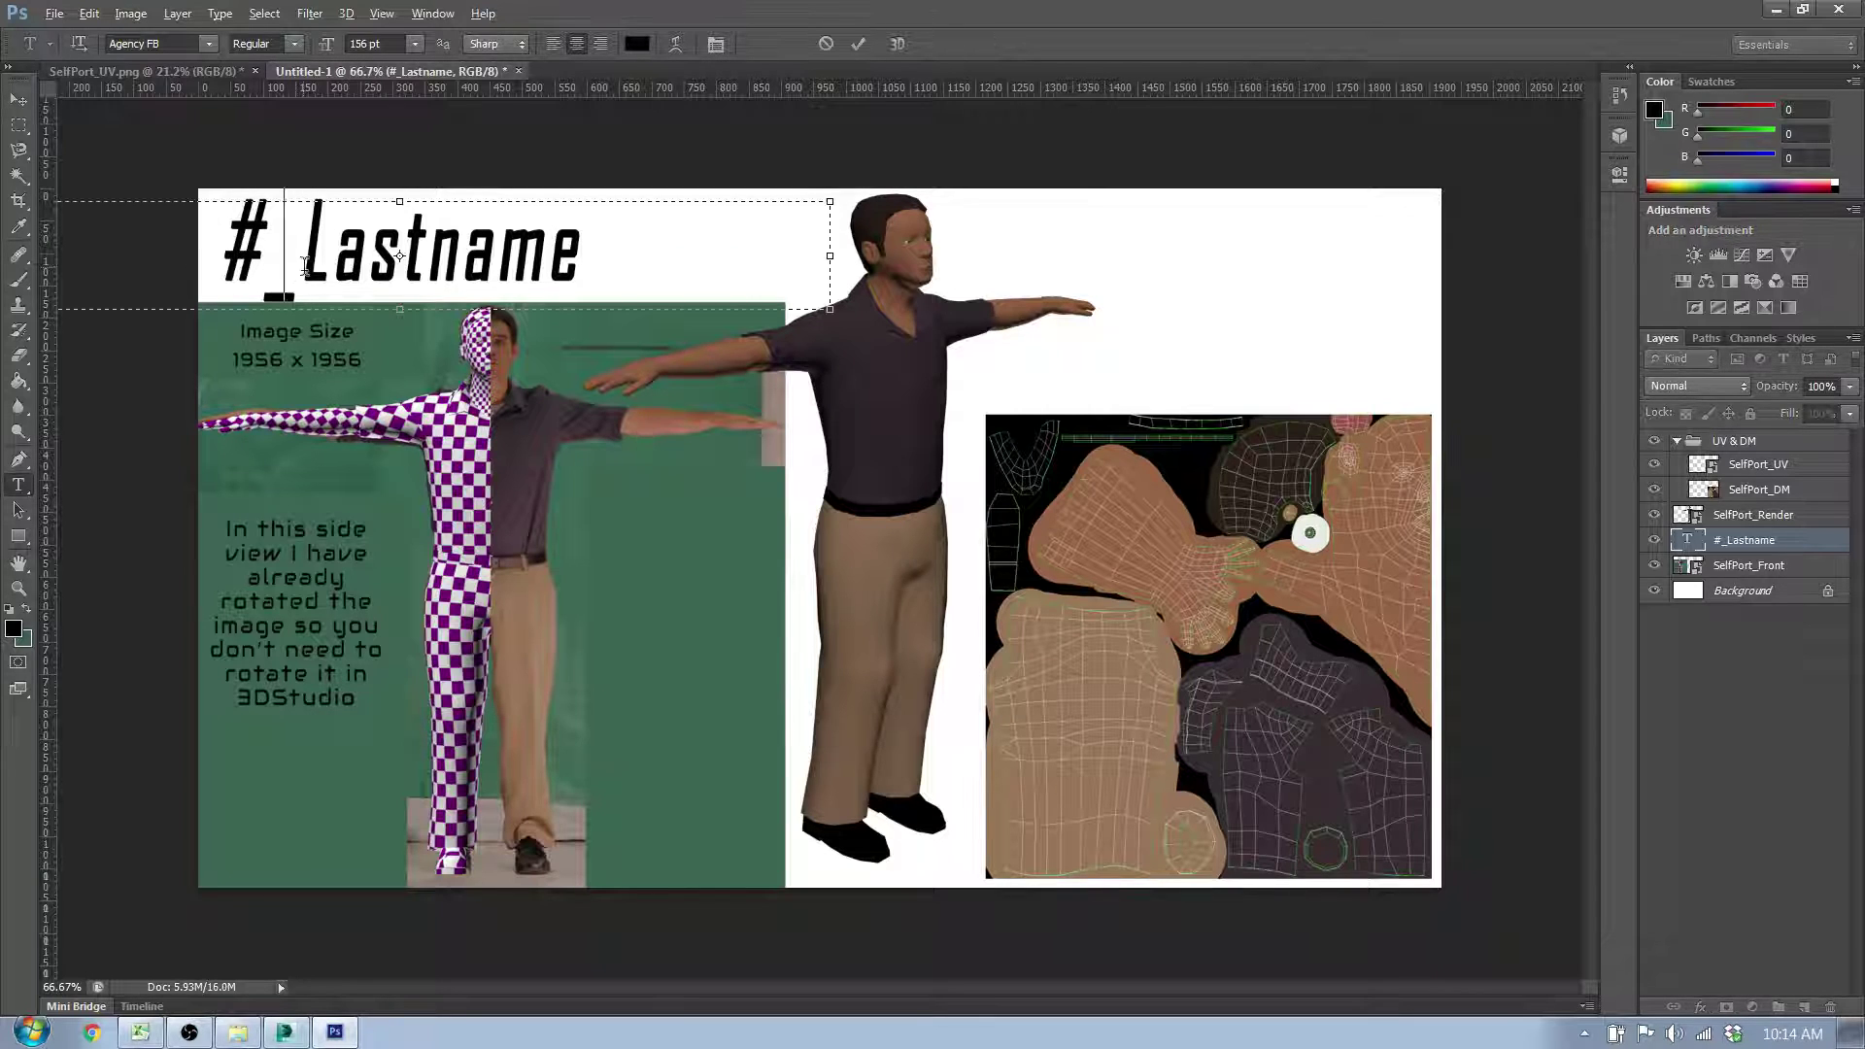
pyautogui.press('BackSpace')
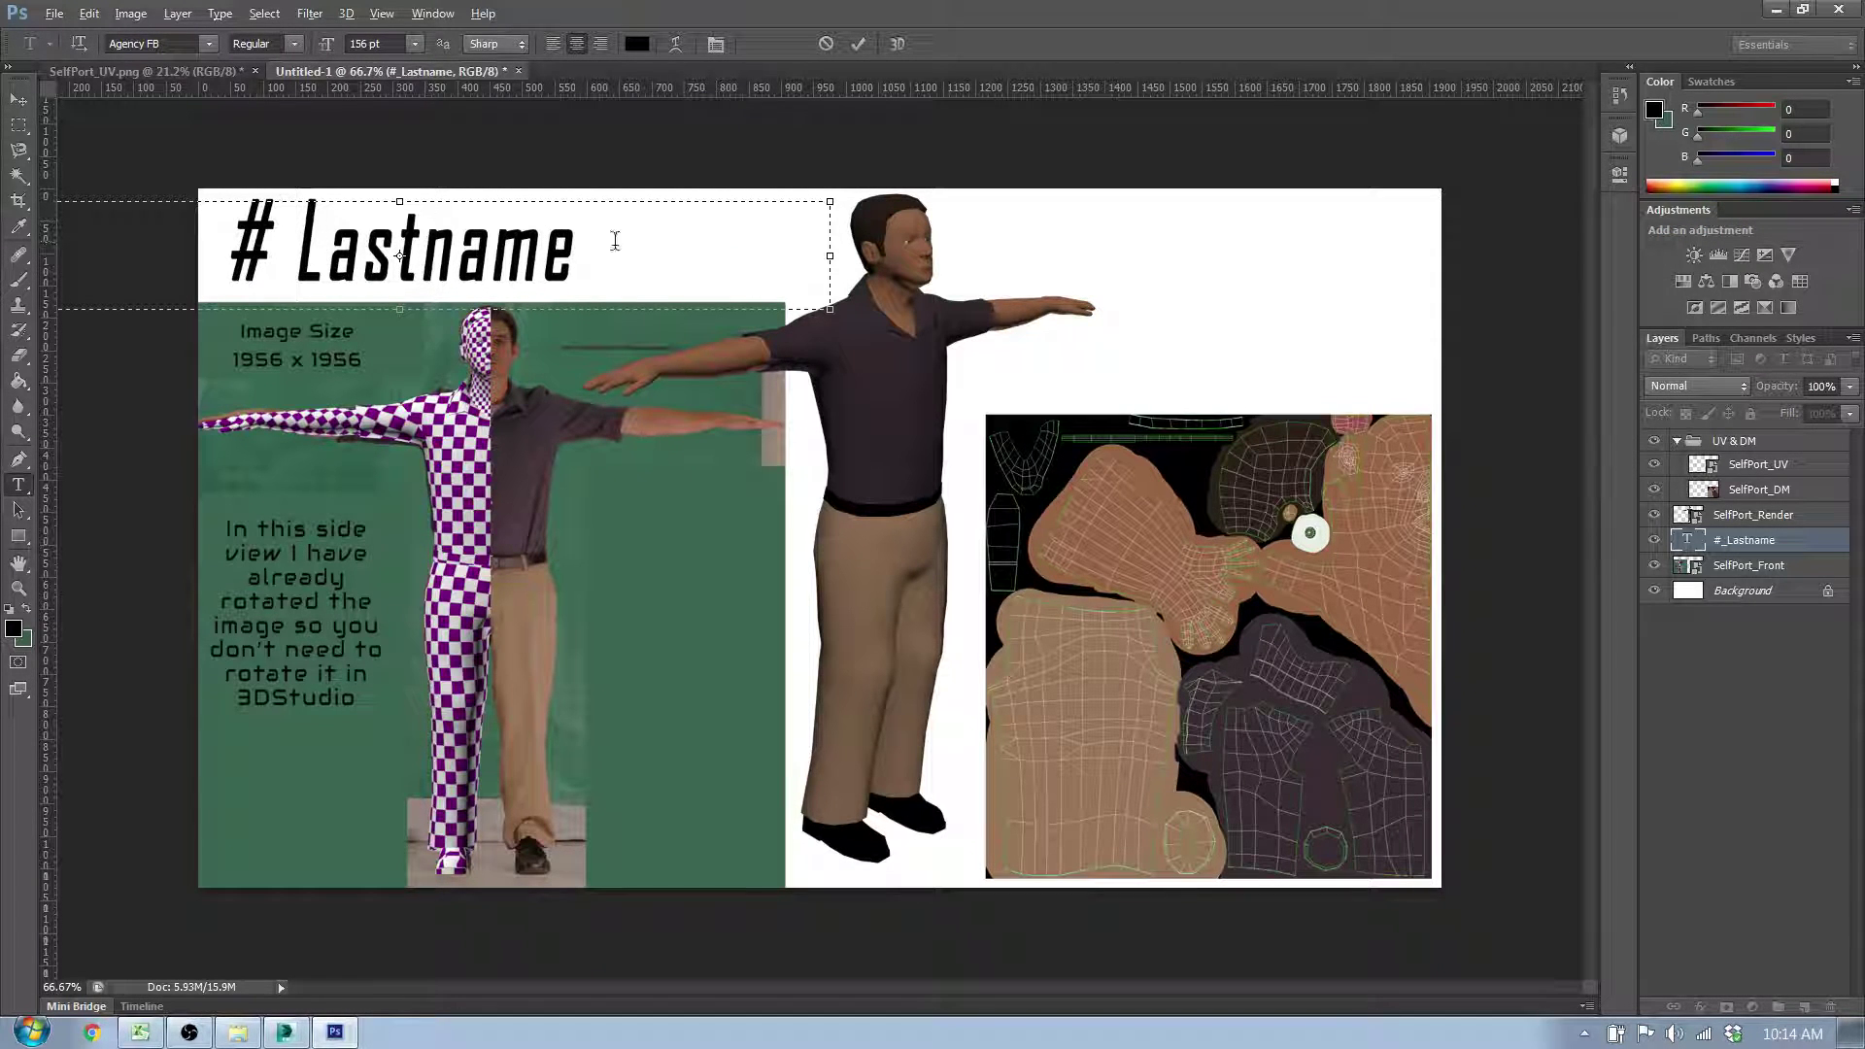
pyautogui.click(1785, 741)
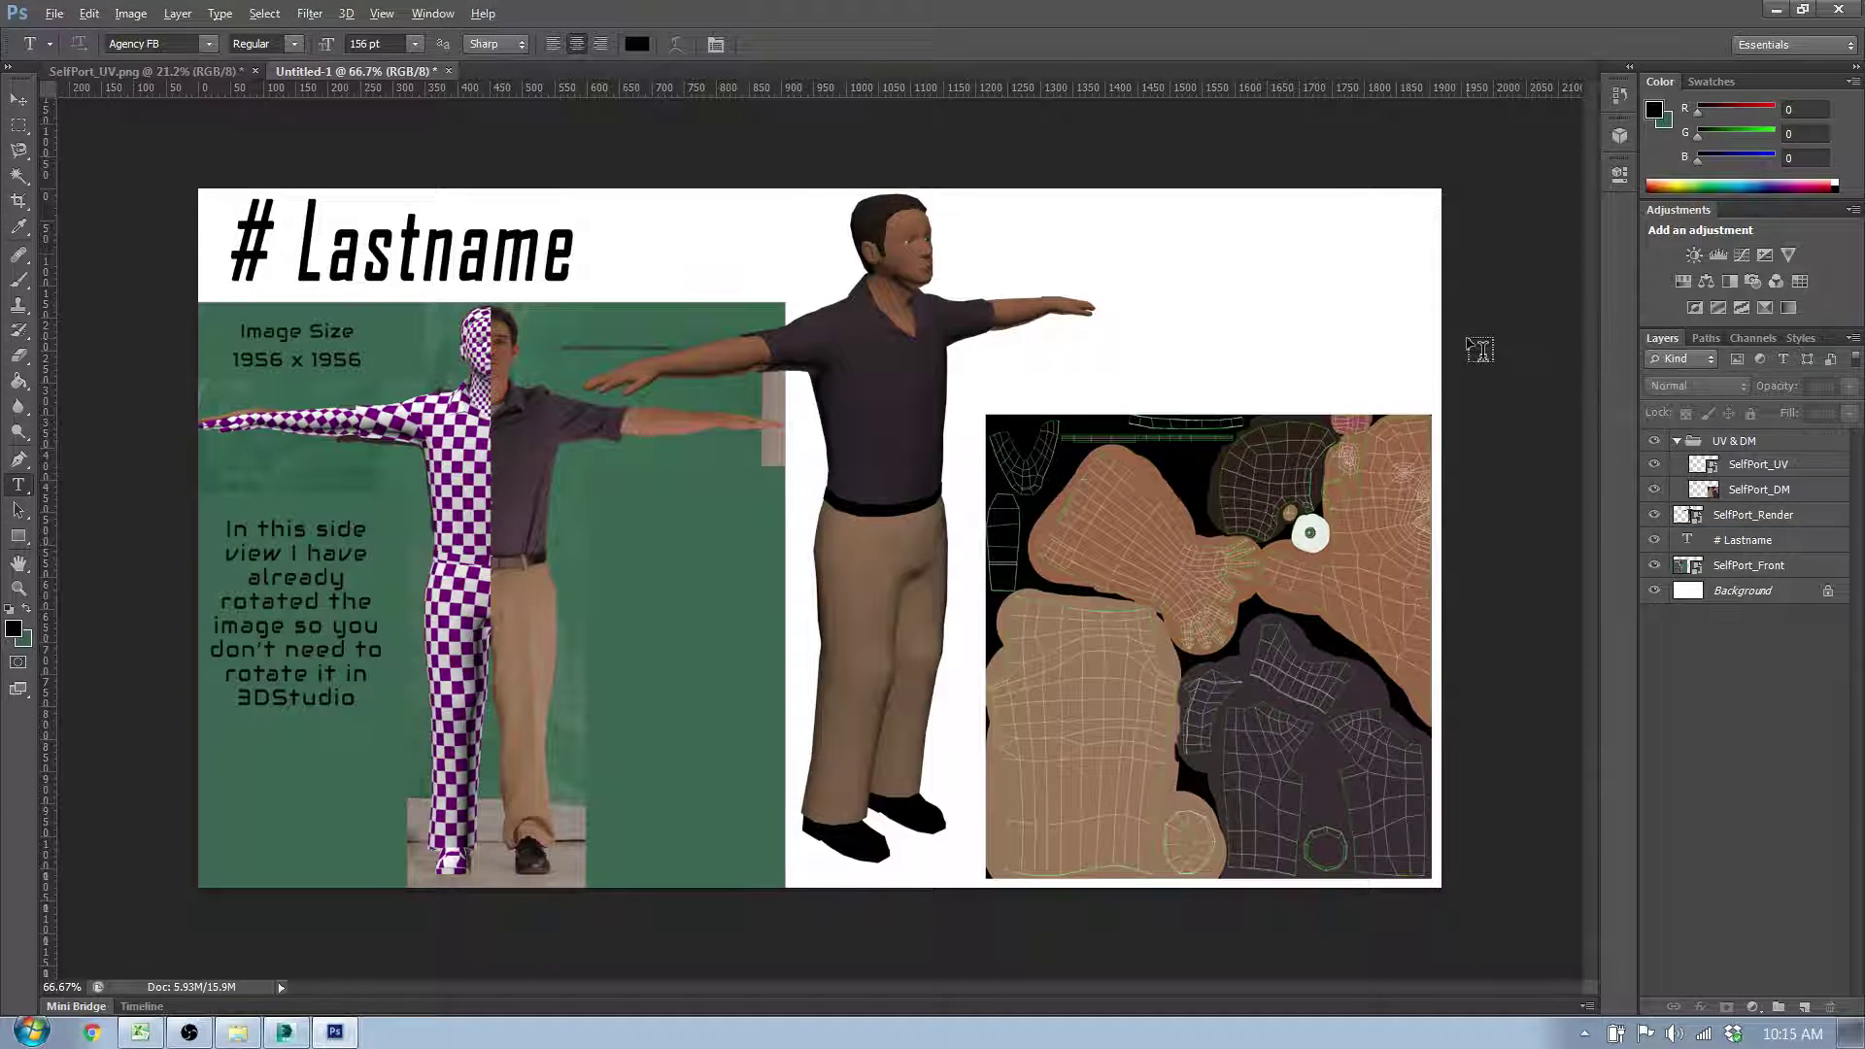
# Step: Export the sheet for web as a PNG-24 at 1920 x 1080 to the Desktop, named "#_Lastname_Q3Final.png"
pyautogui.click(53, 14)
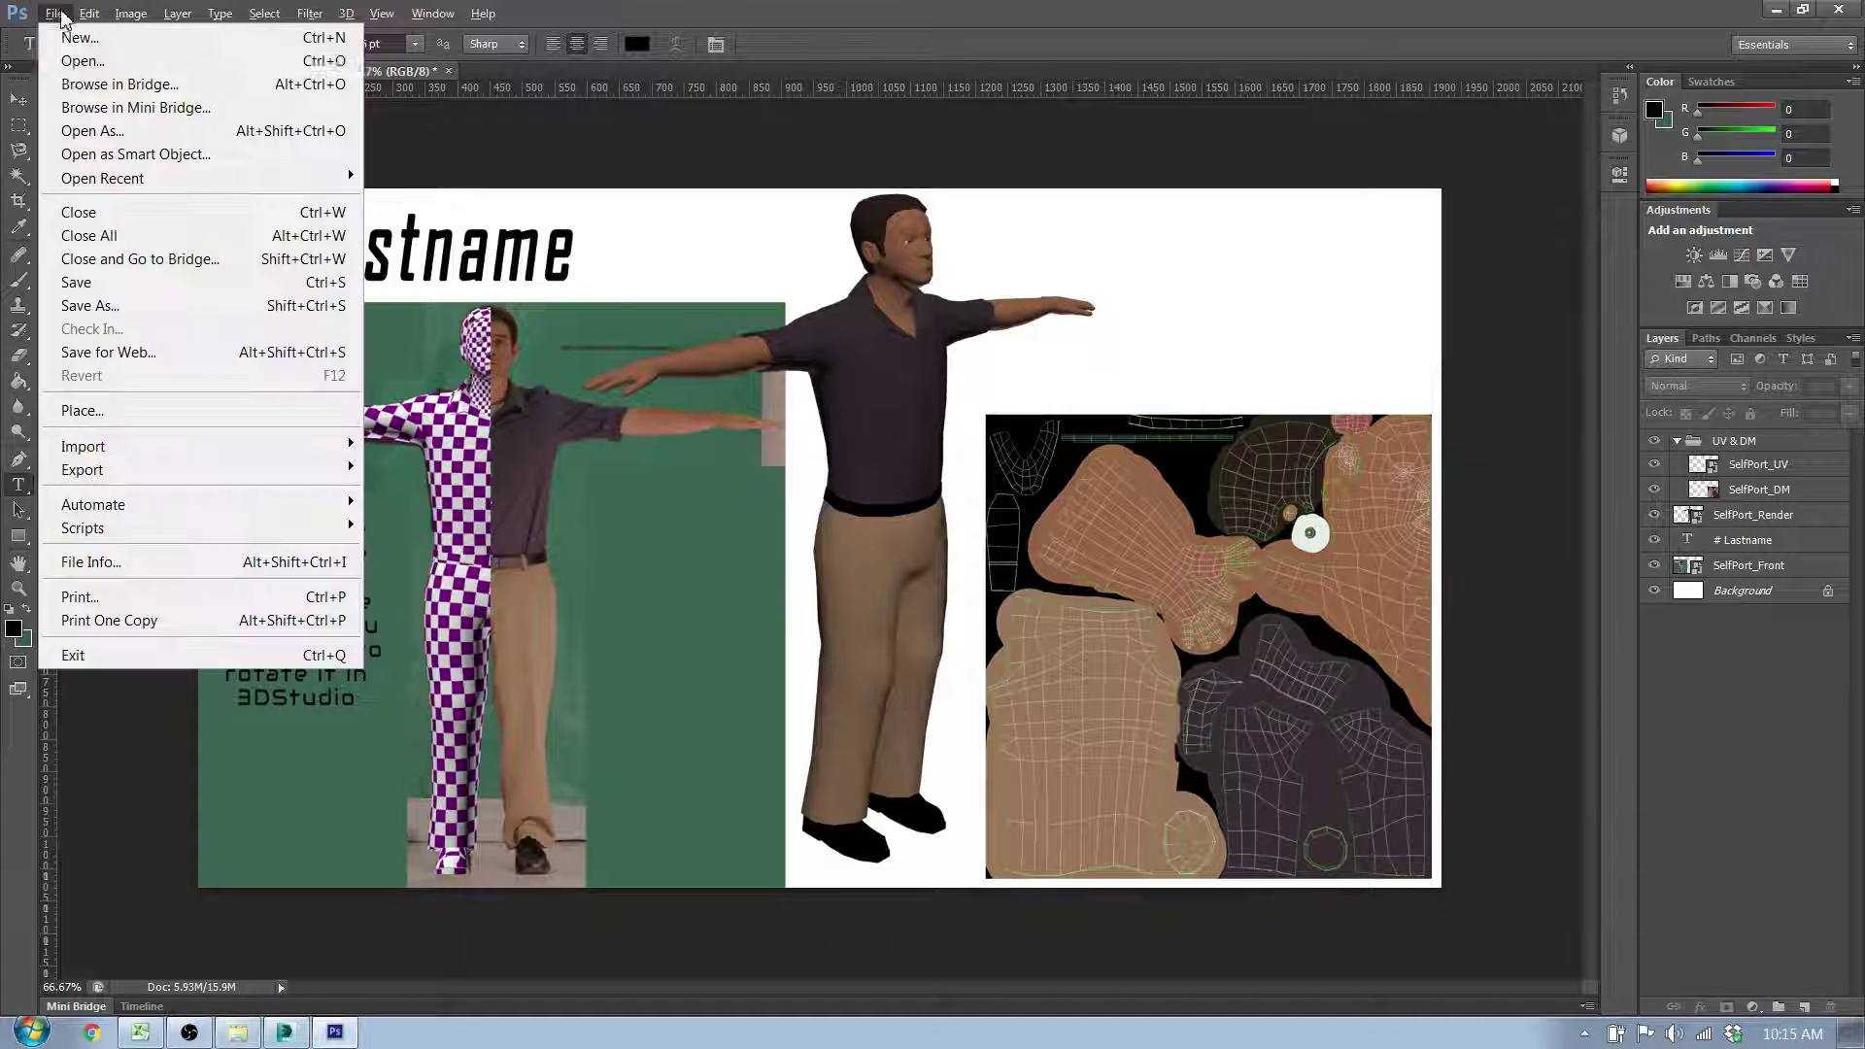
pyautogui.click(104, 351)
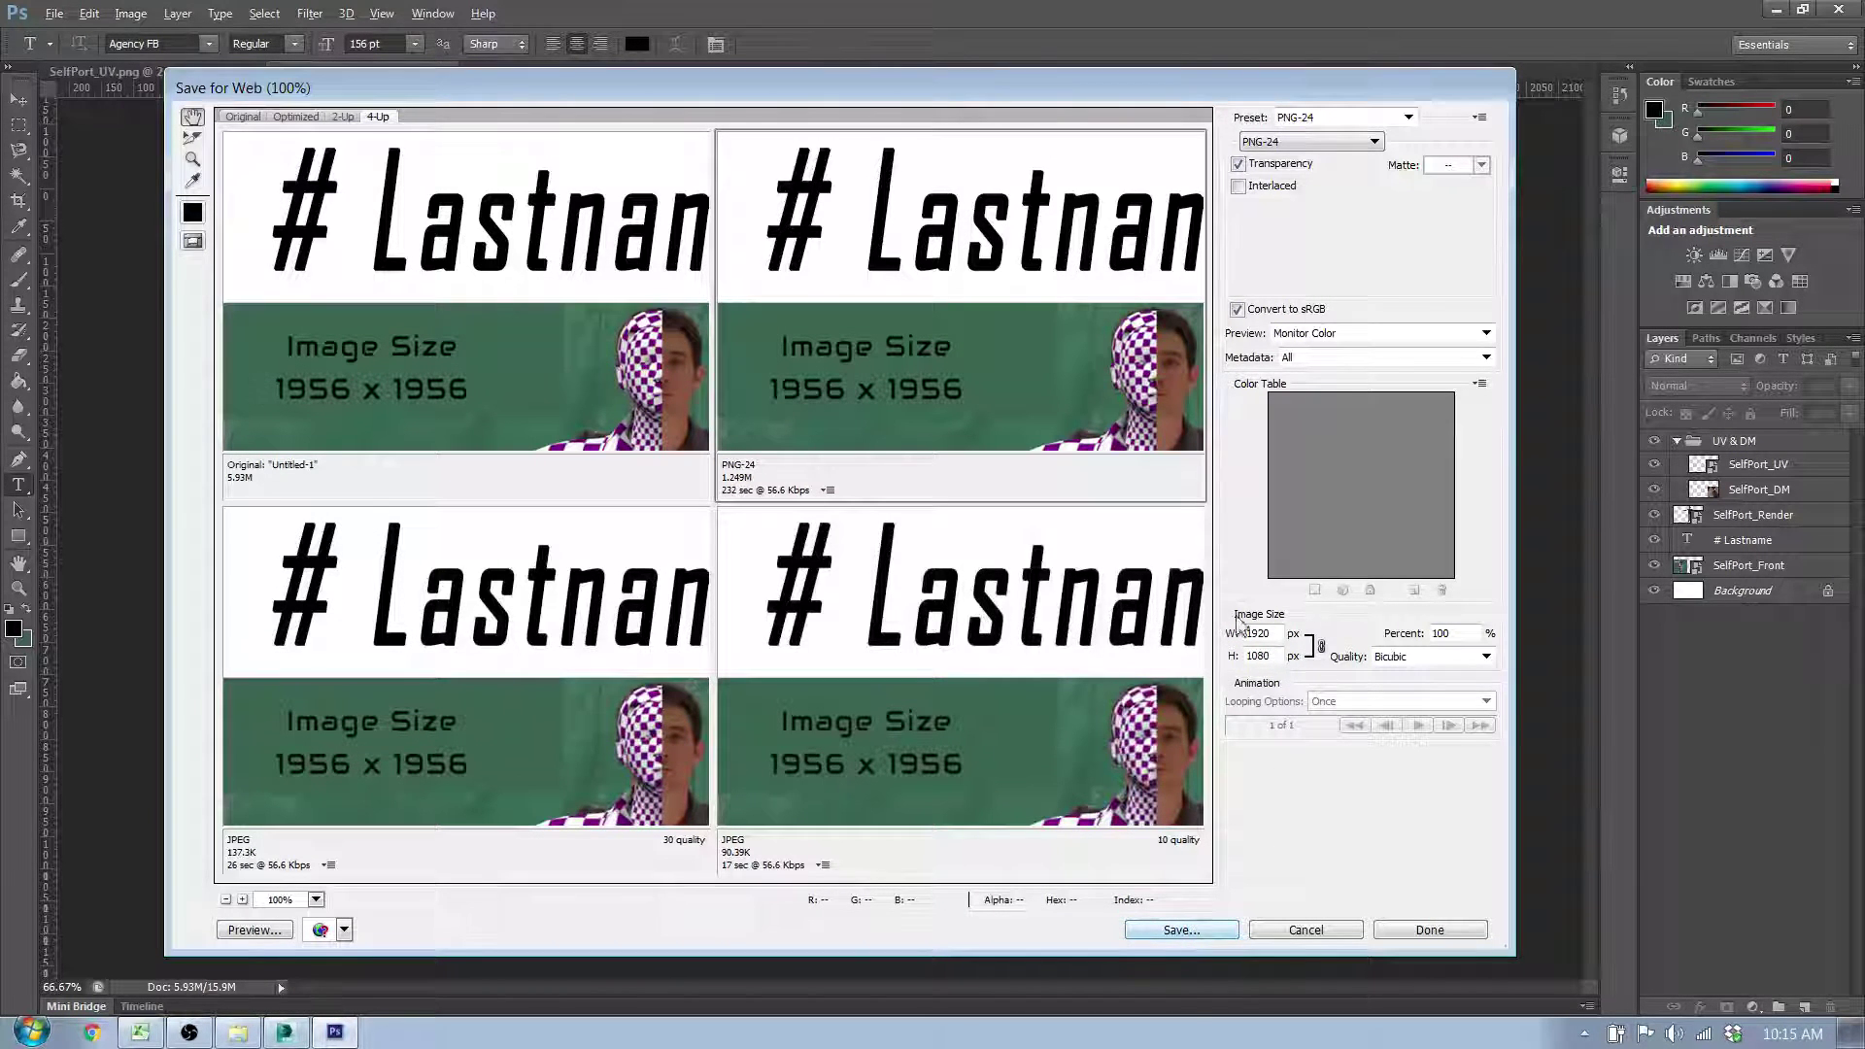
pyautogui.click(1196, 938)
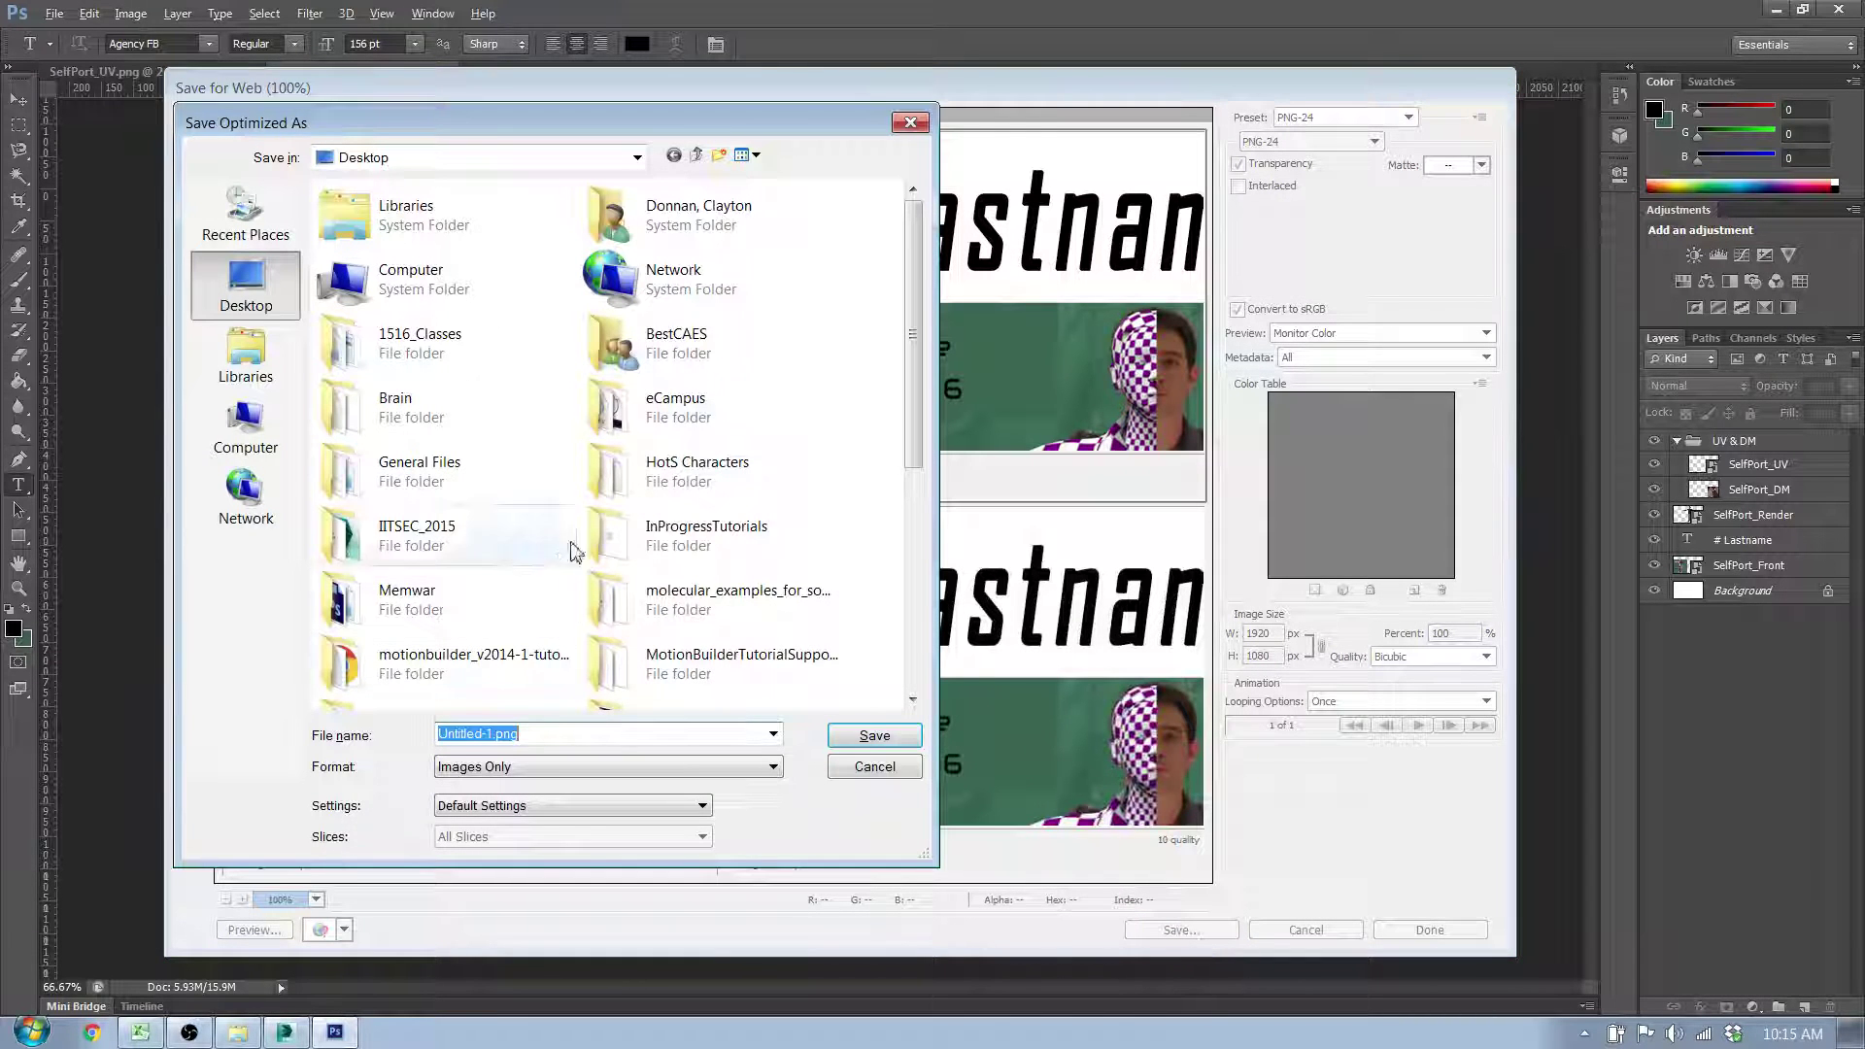
pyautogui.click(502, 735)
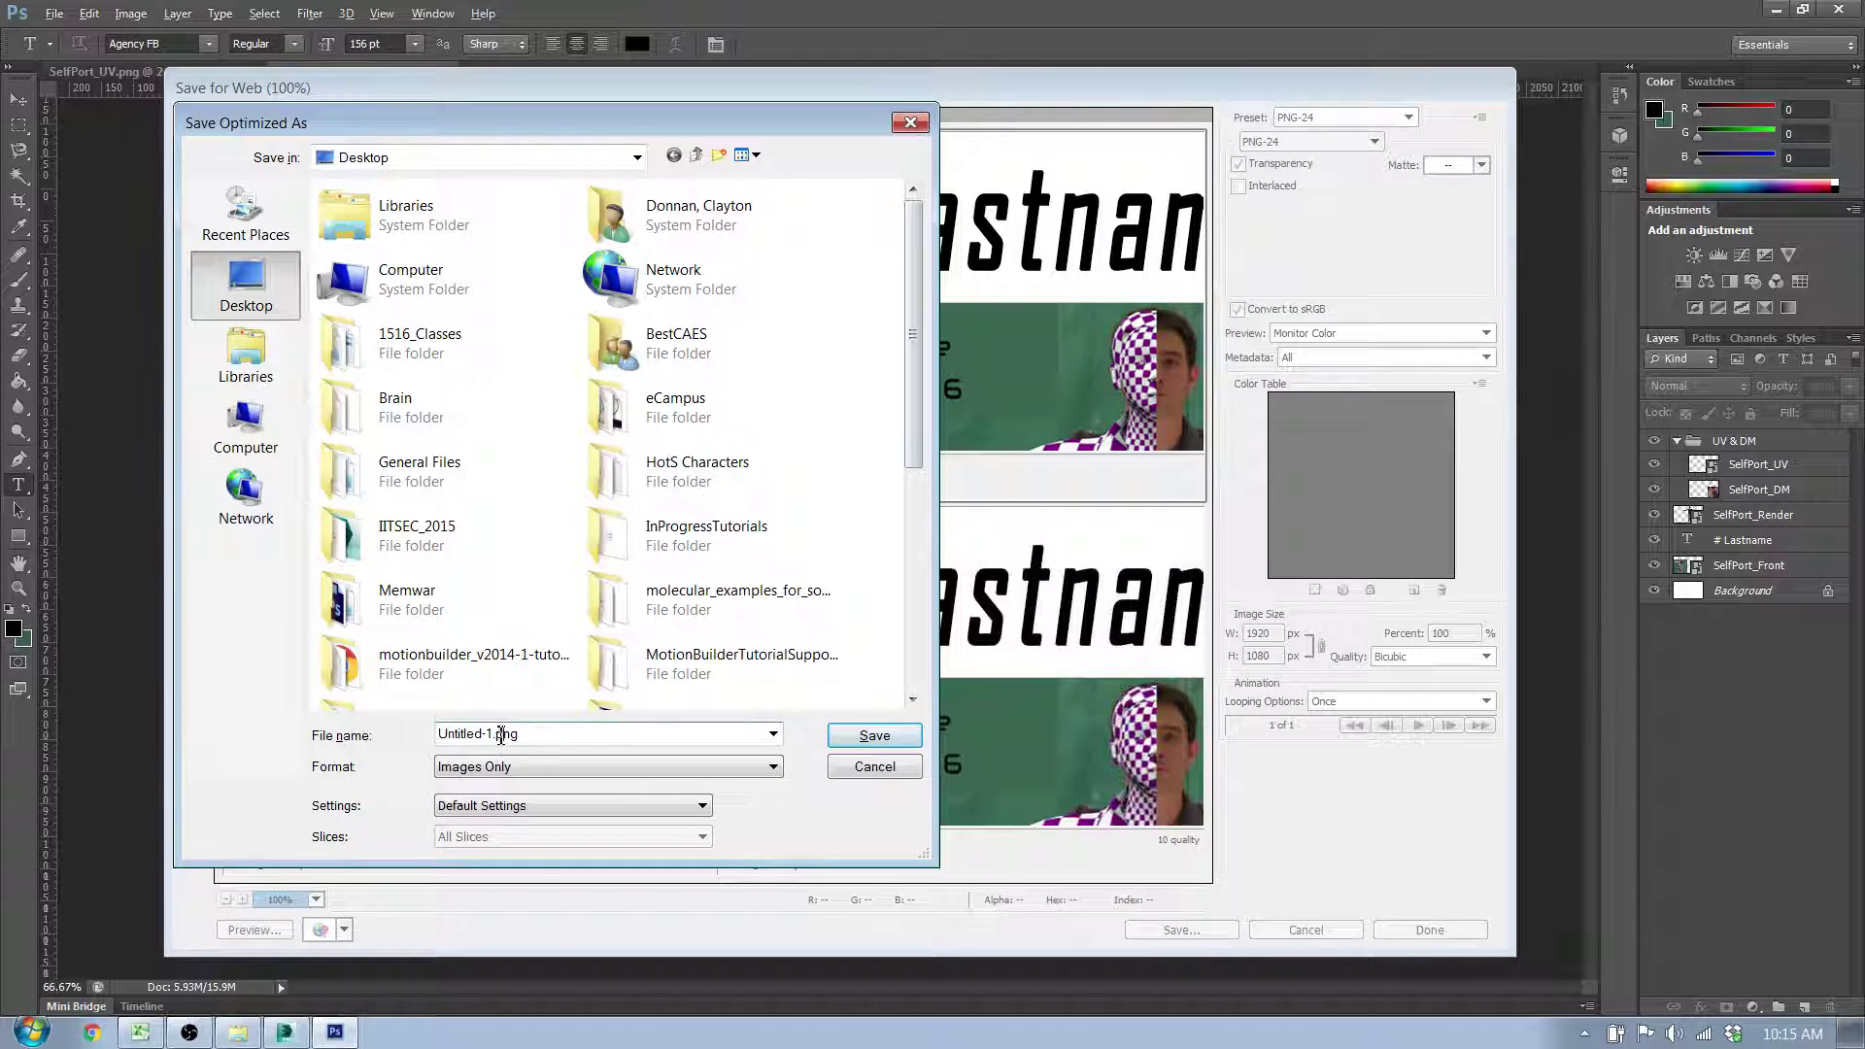
pyautogui.moveTo(494, 735); pyautogui.dragTo(437, 737)
pyautogui.write('#_Lastname_Q3Final')
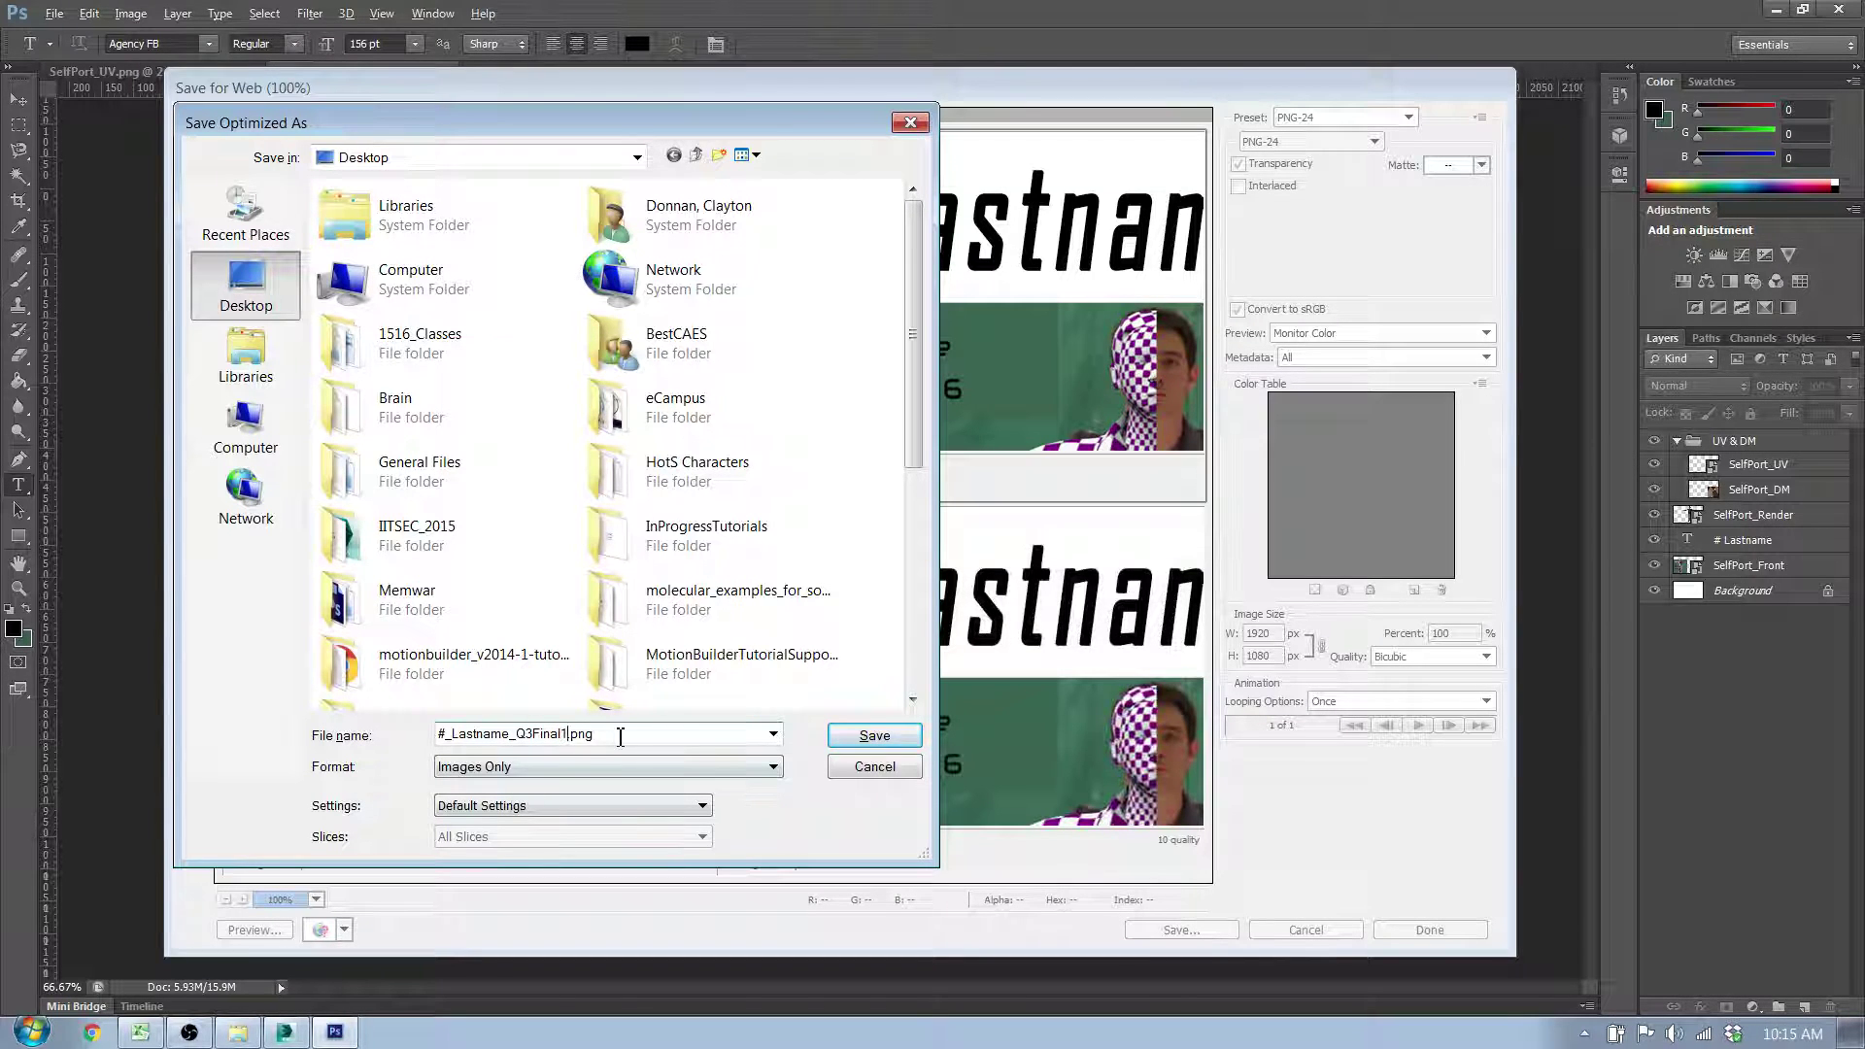
pyautogui.press('BackSpace')
pyautogui.click(886, 768)
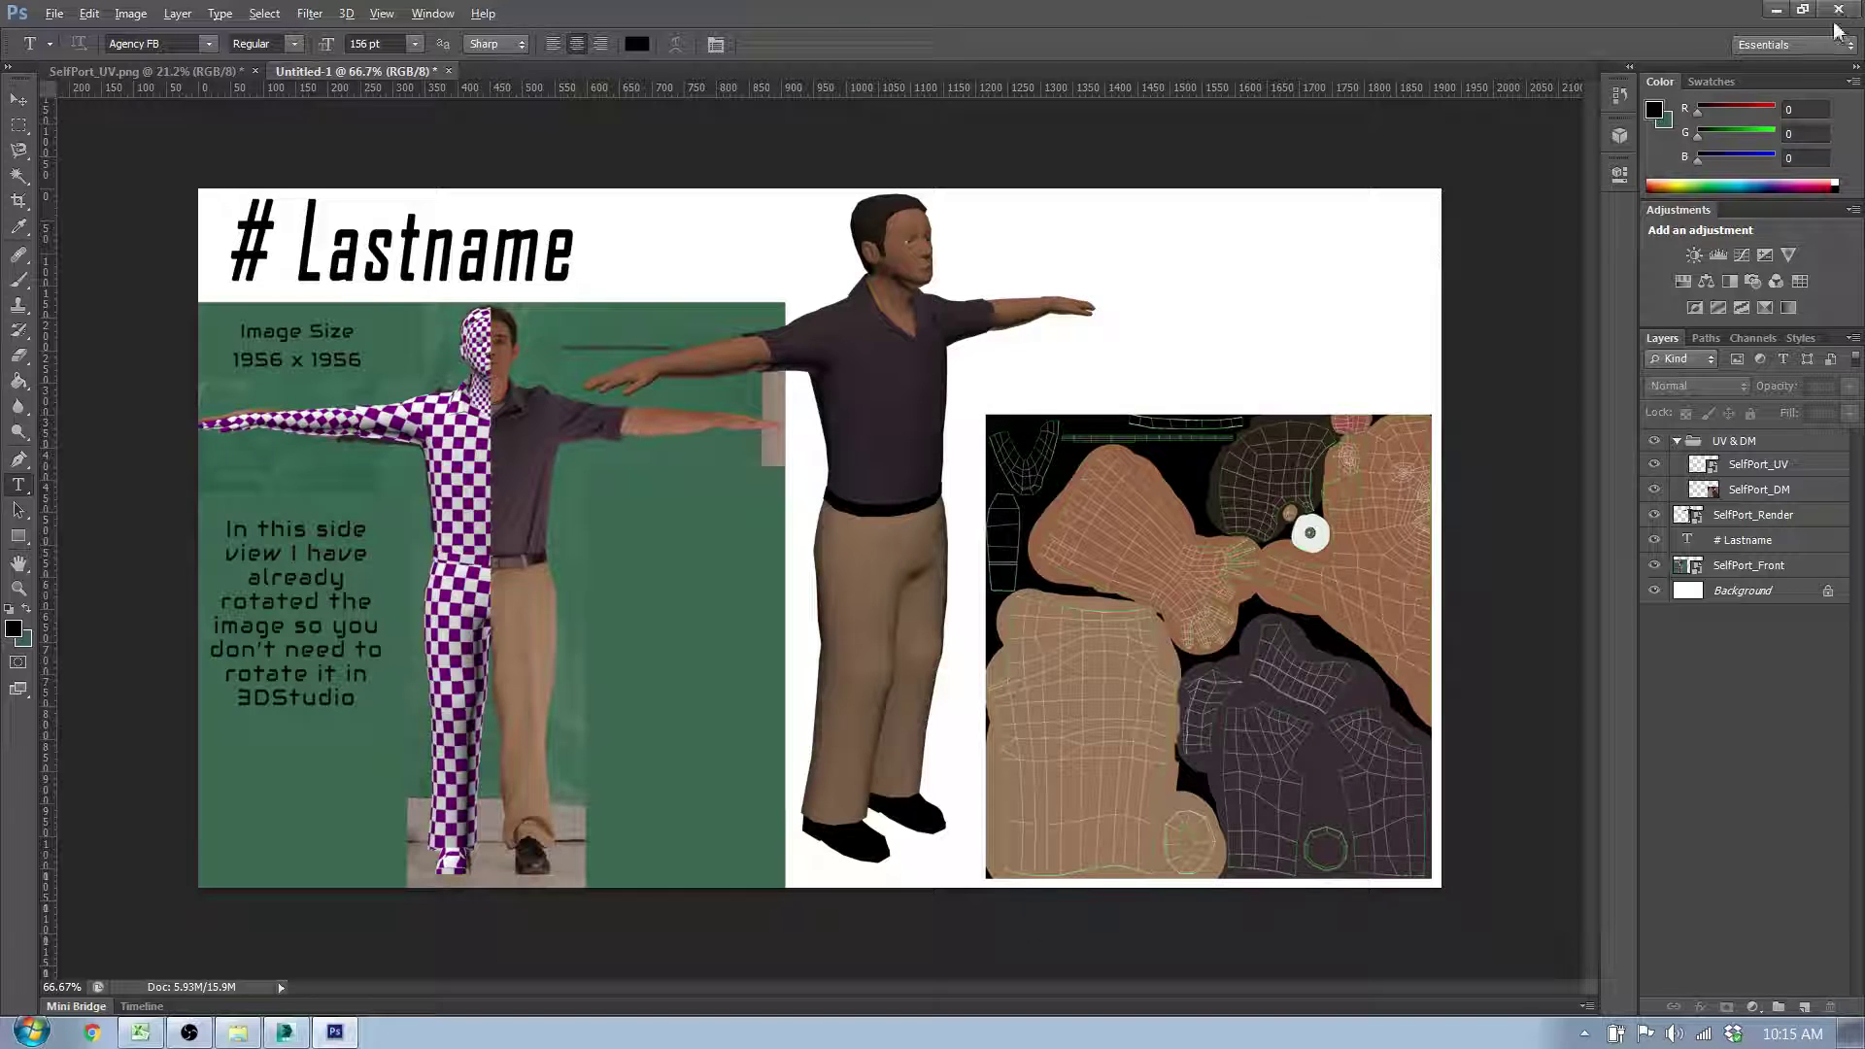
# Step: Quit Photoshop without saving changes to the presentation sheet or SelfPort_UV.png
pyautogui.click(1839, 9)
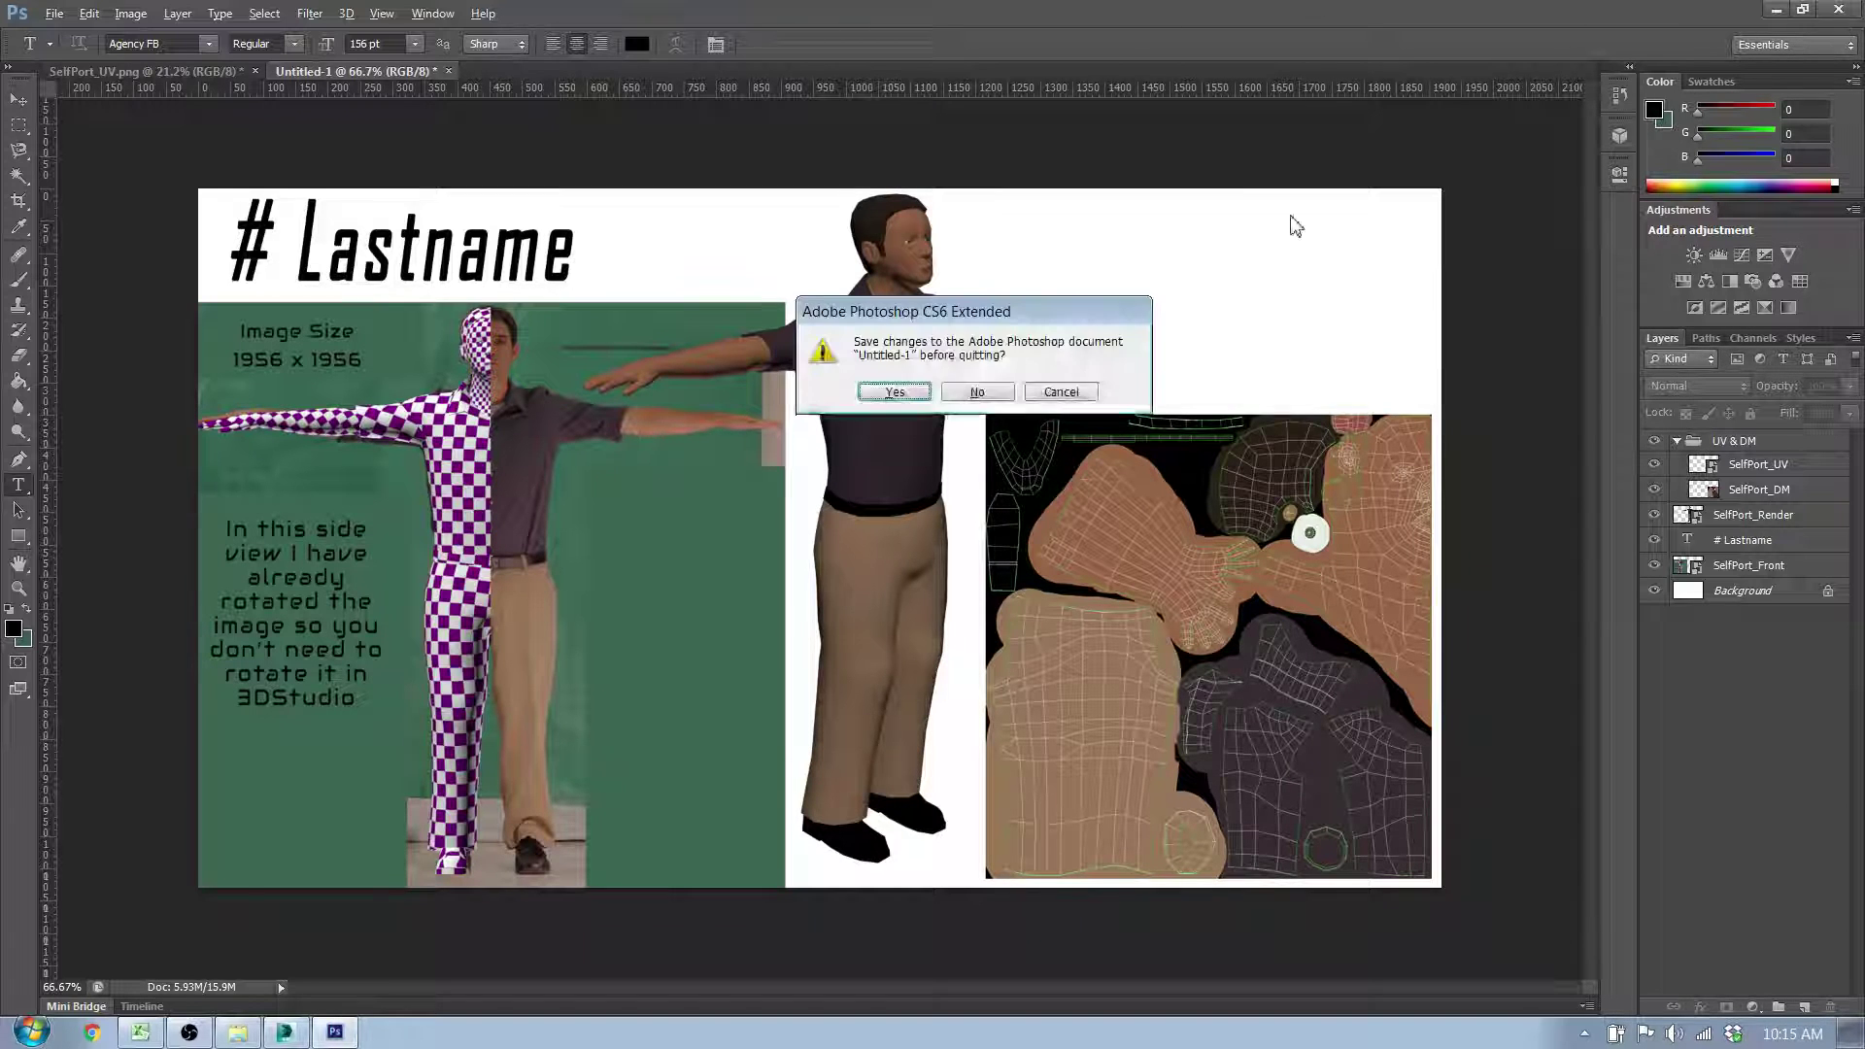
pyautogui.click(1000, 394)
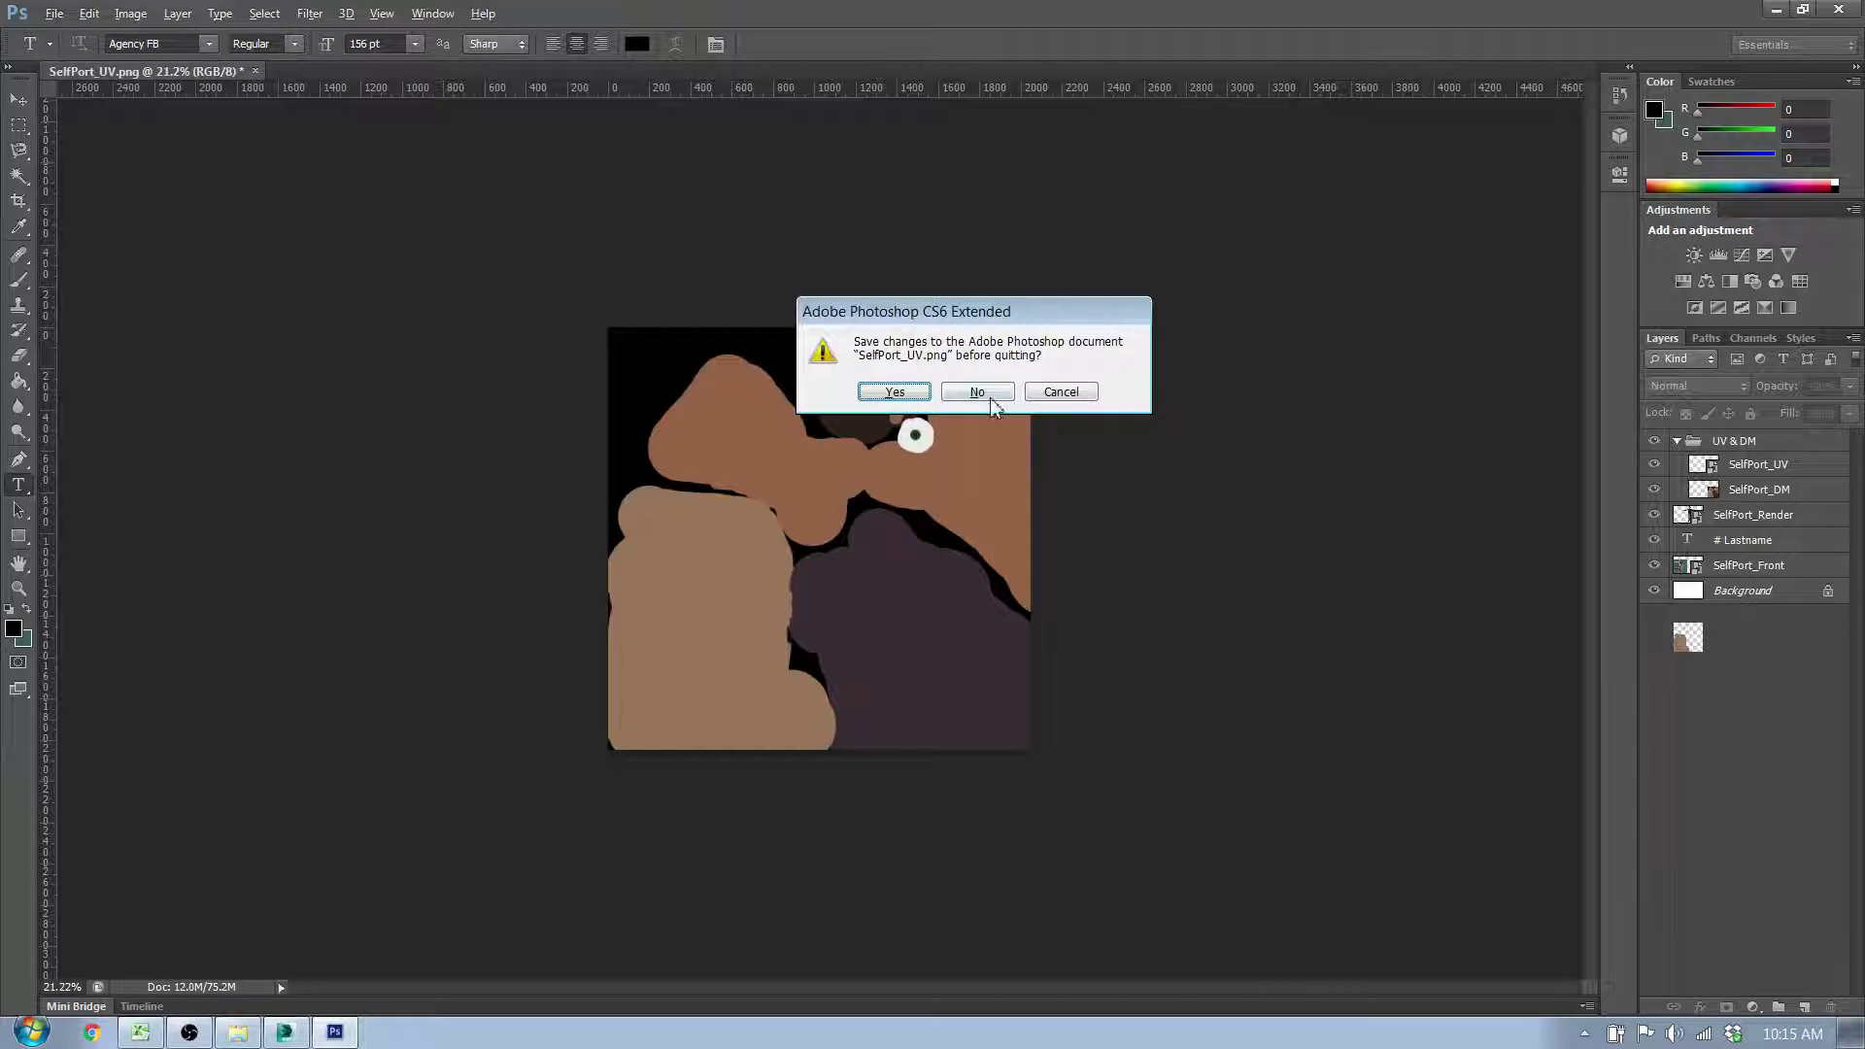
pyautogui.click(977, 393)
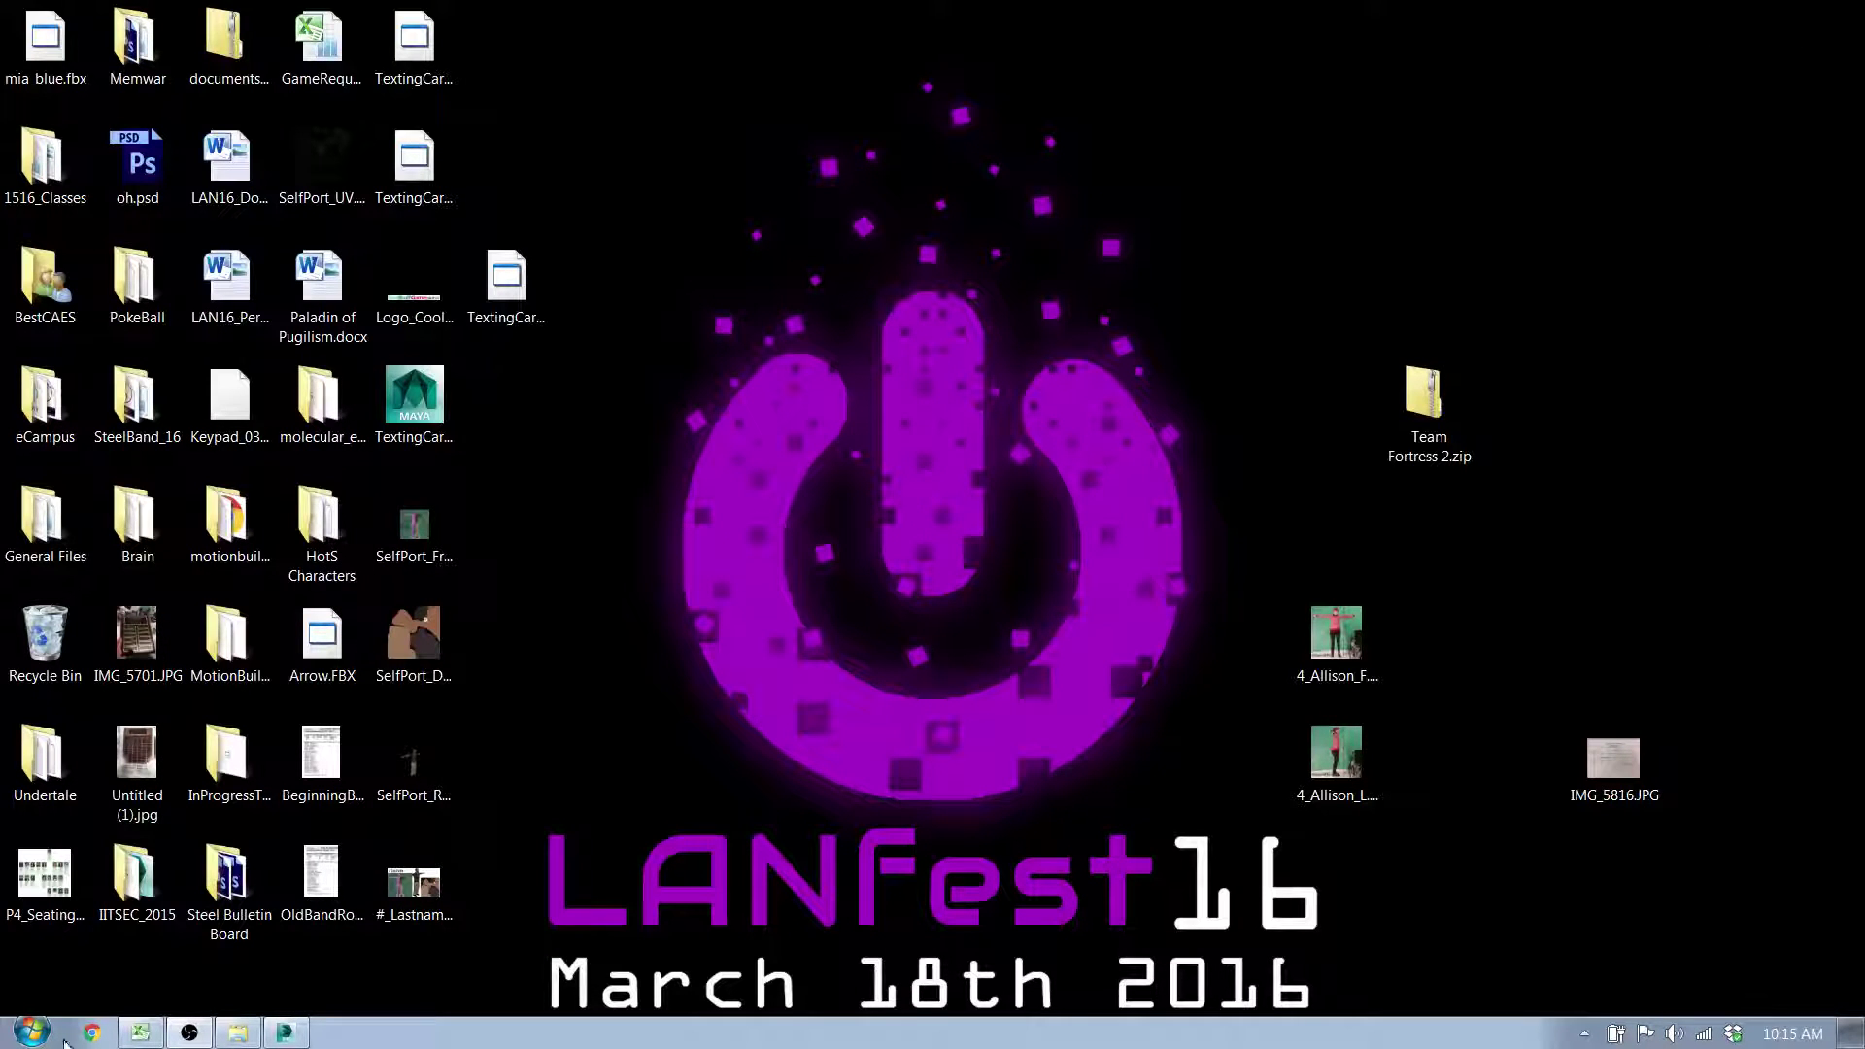
# Step: Browse in Windows Explorer to the shared (S:) drive's students folder and open the Assignments folder of the 3D Animation class
pyautogui.click(30, 1032)
pyautogui.click(408, 248)
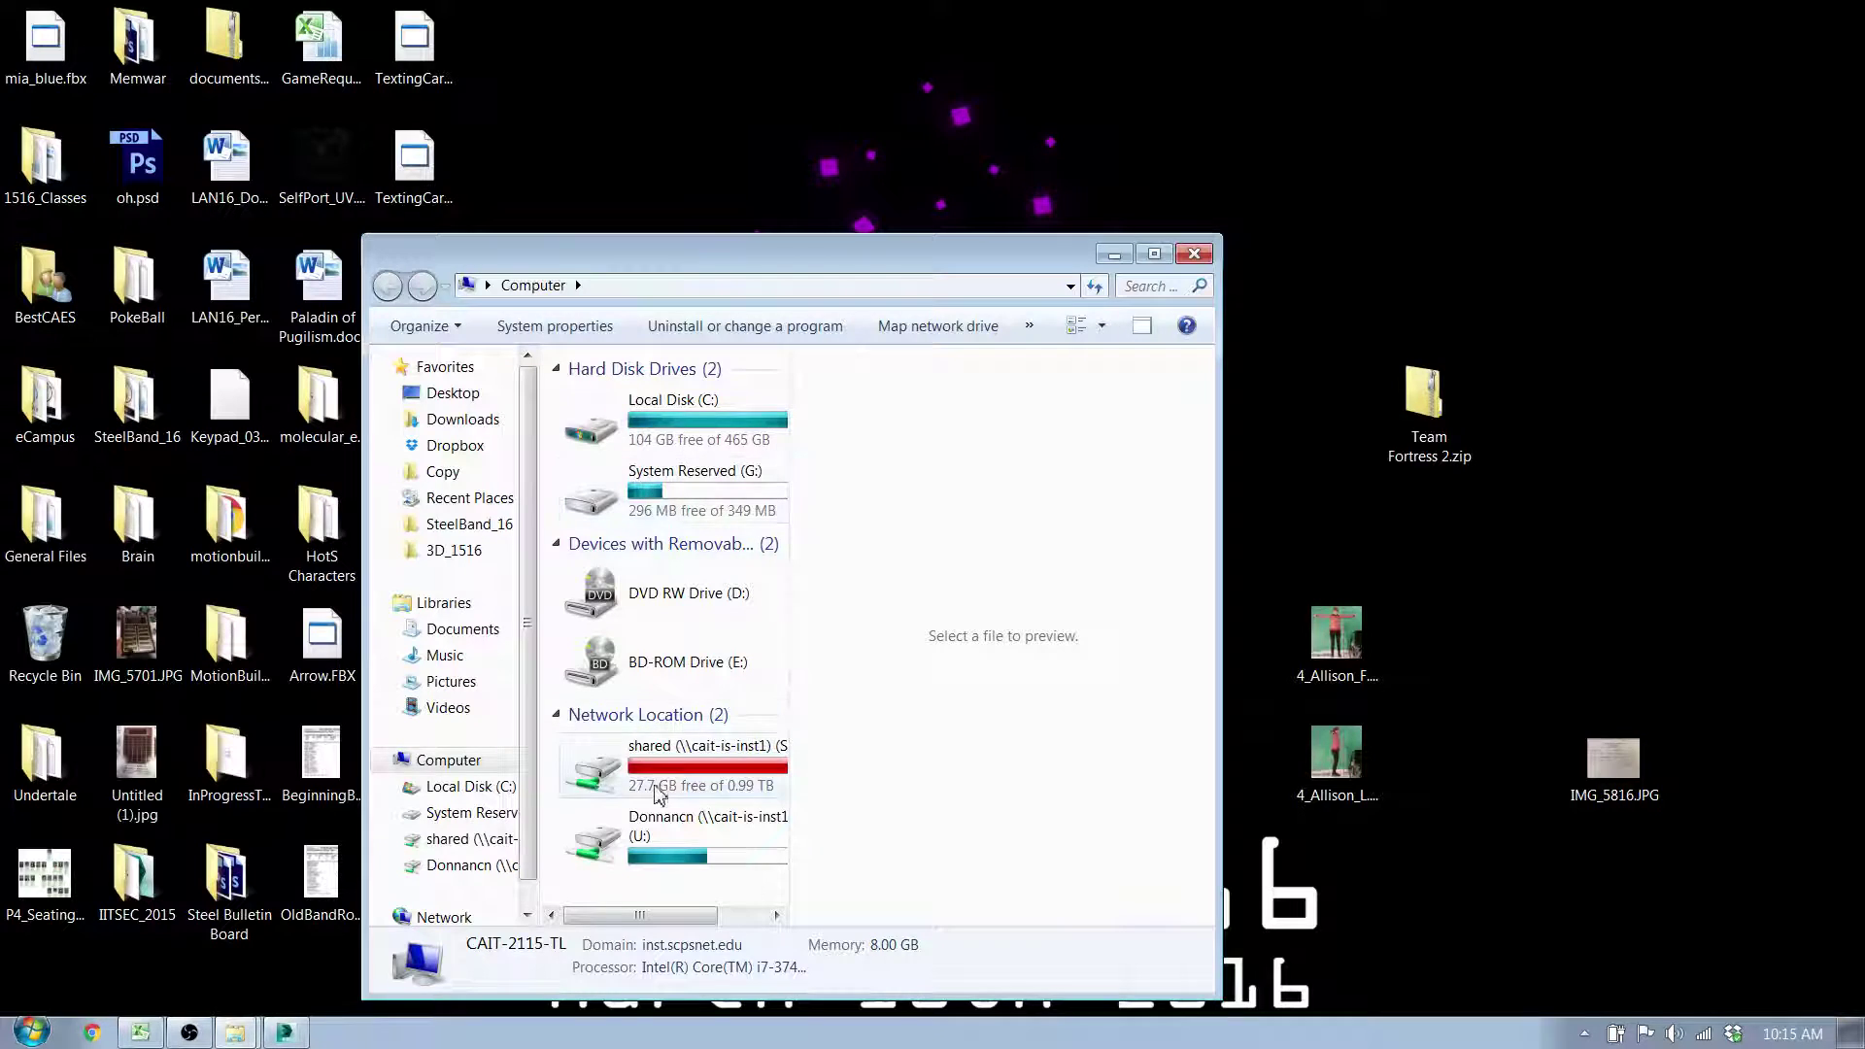
pyautogui.click(663, 770)
pyautogui.doubleClick(663, 771)
pyautogui.doubleClick(607, 396)
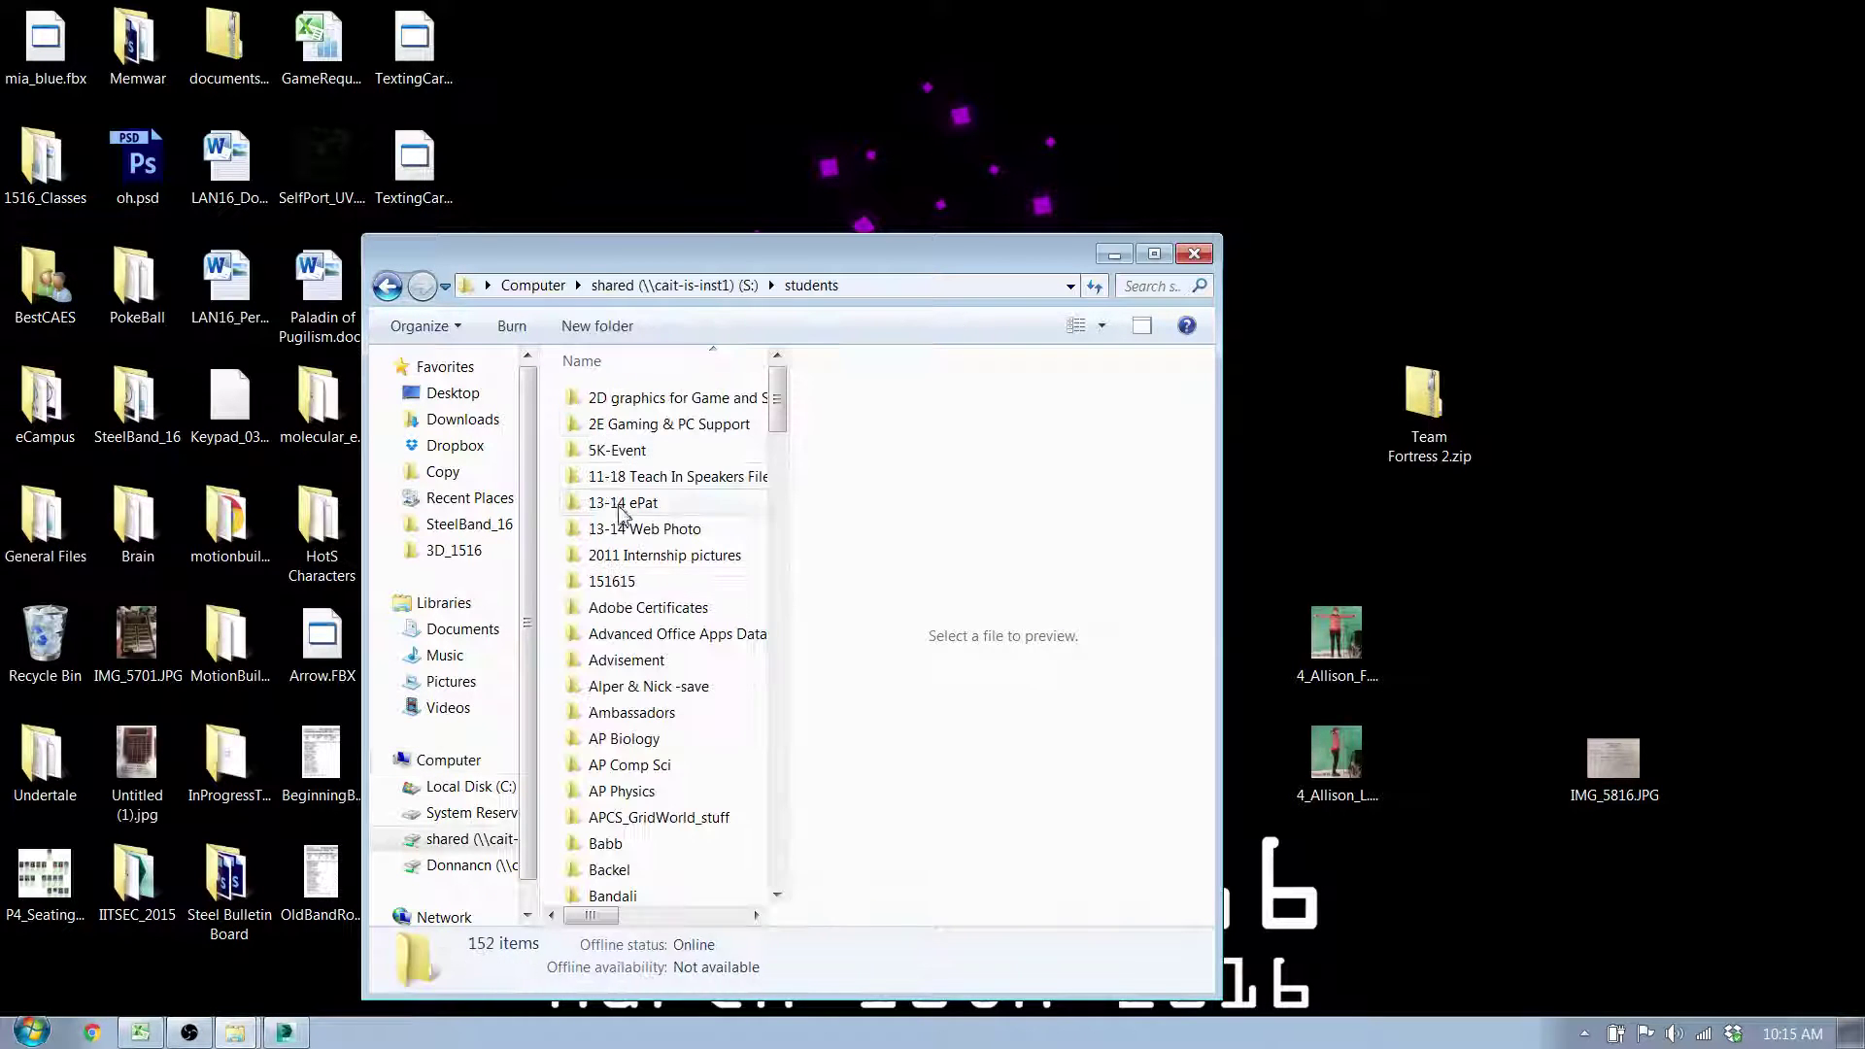
pyautogui.click(612, 505)
pyautogui.scroll(-10, 611, 507)
pyautogui.doubleClick(631, 541)
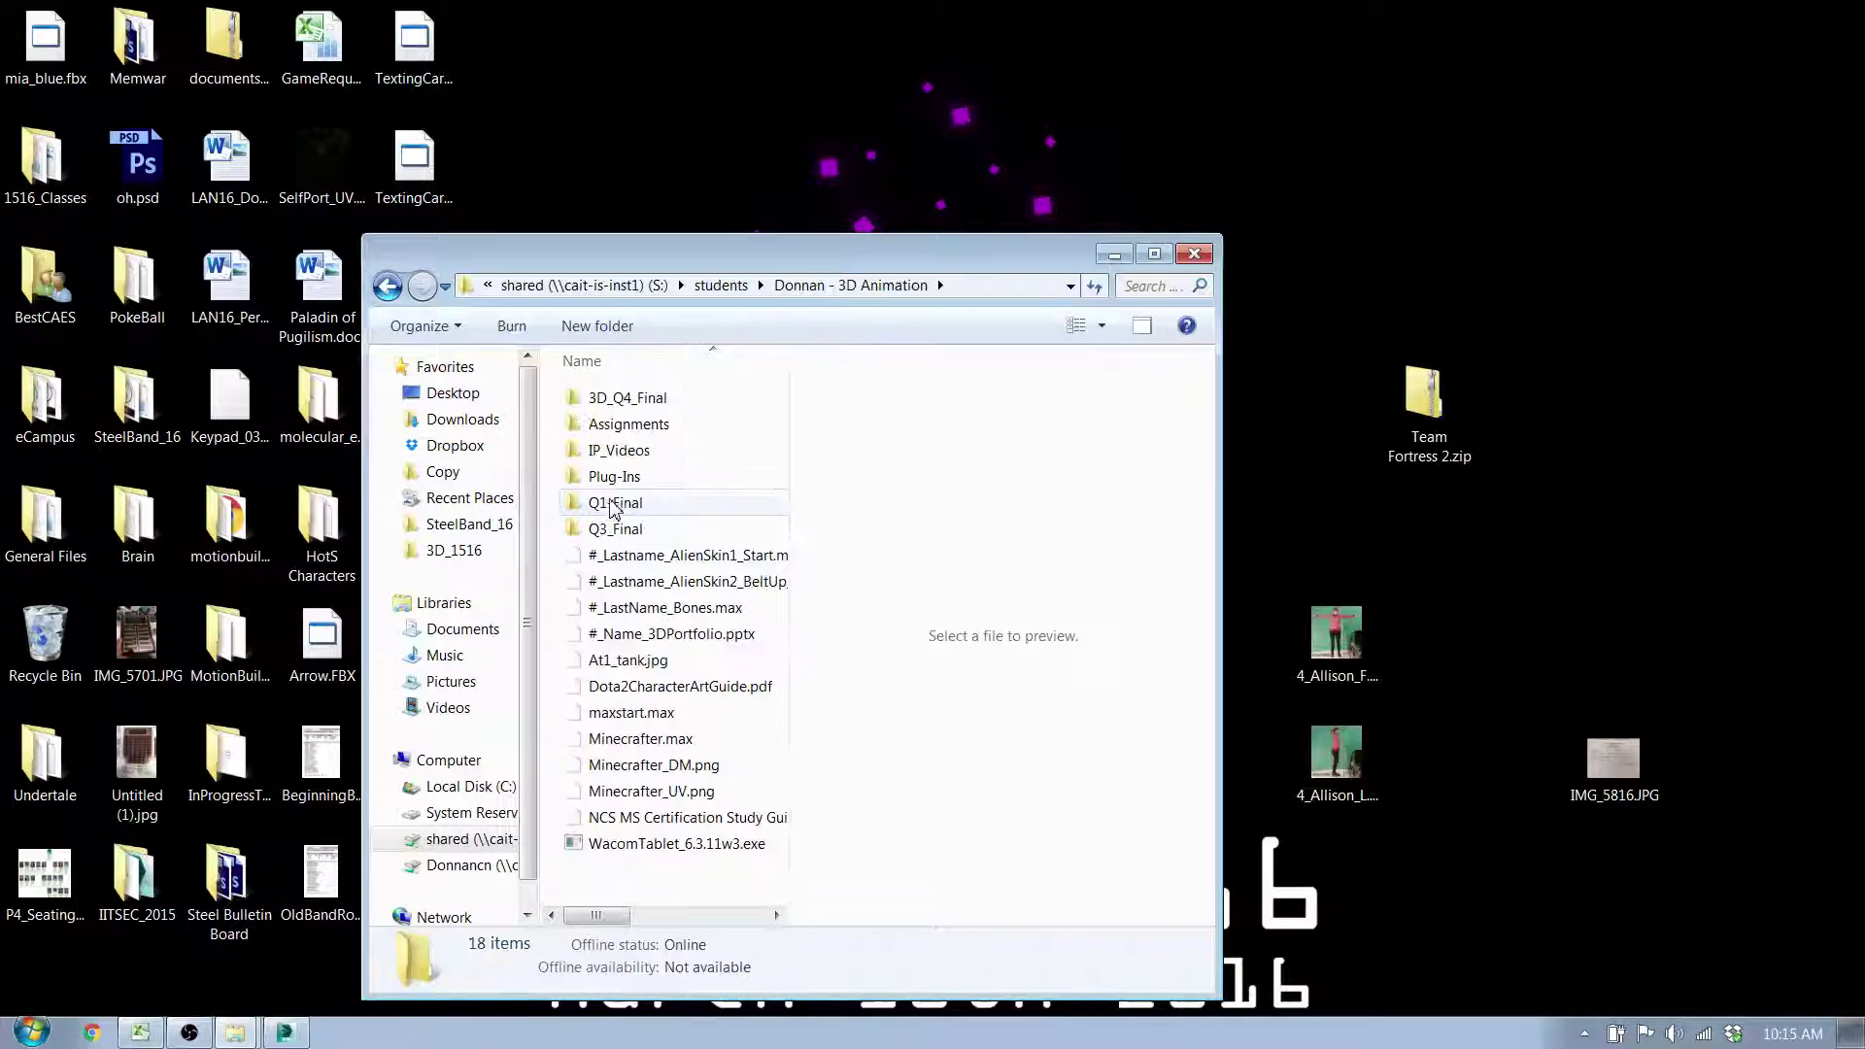
pyautogui.doubleClick(607, 423)
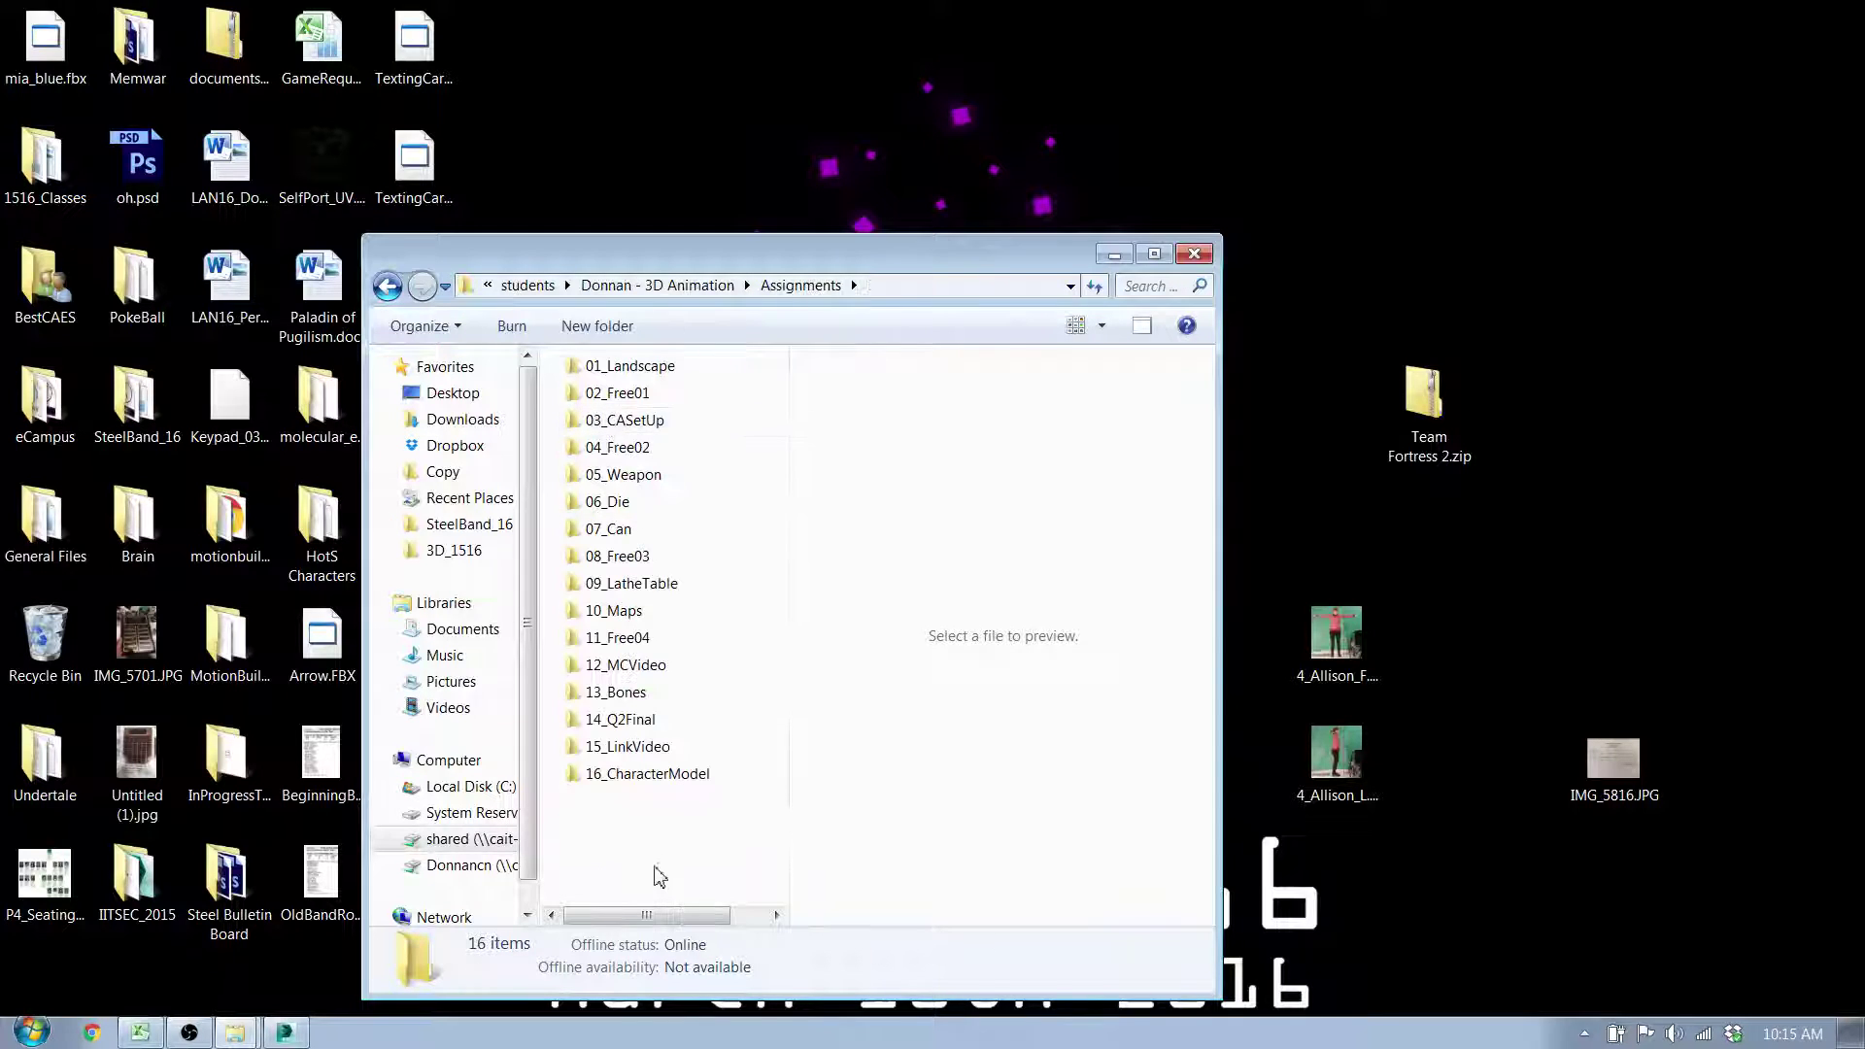
# Step: Create a new folder named "17_Q3Final" in the Assignments folder
pyautogui.rightClick(650, 824)
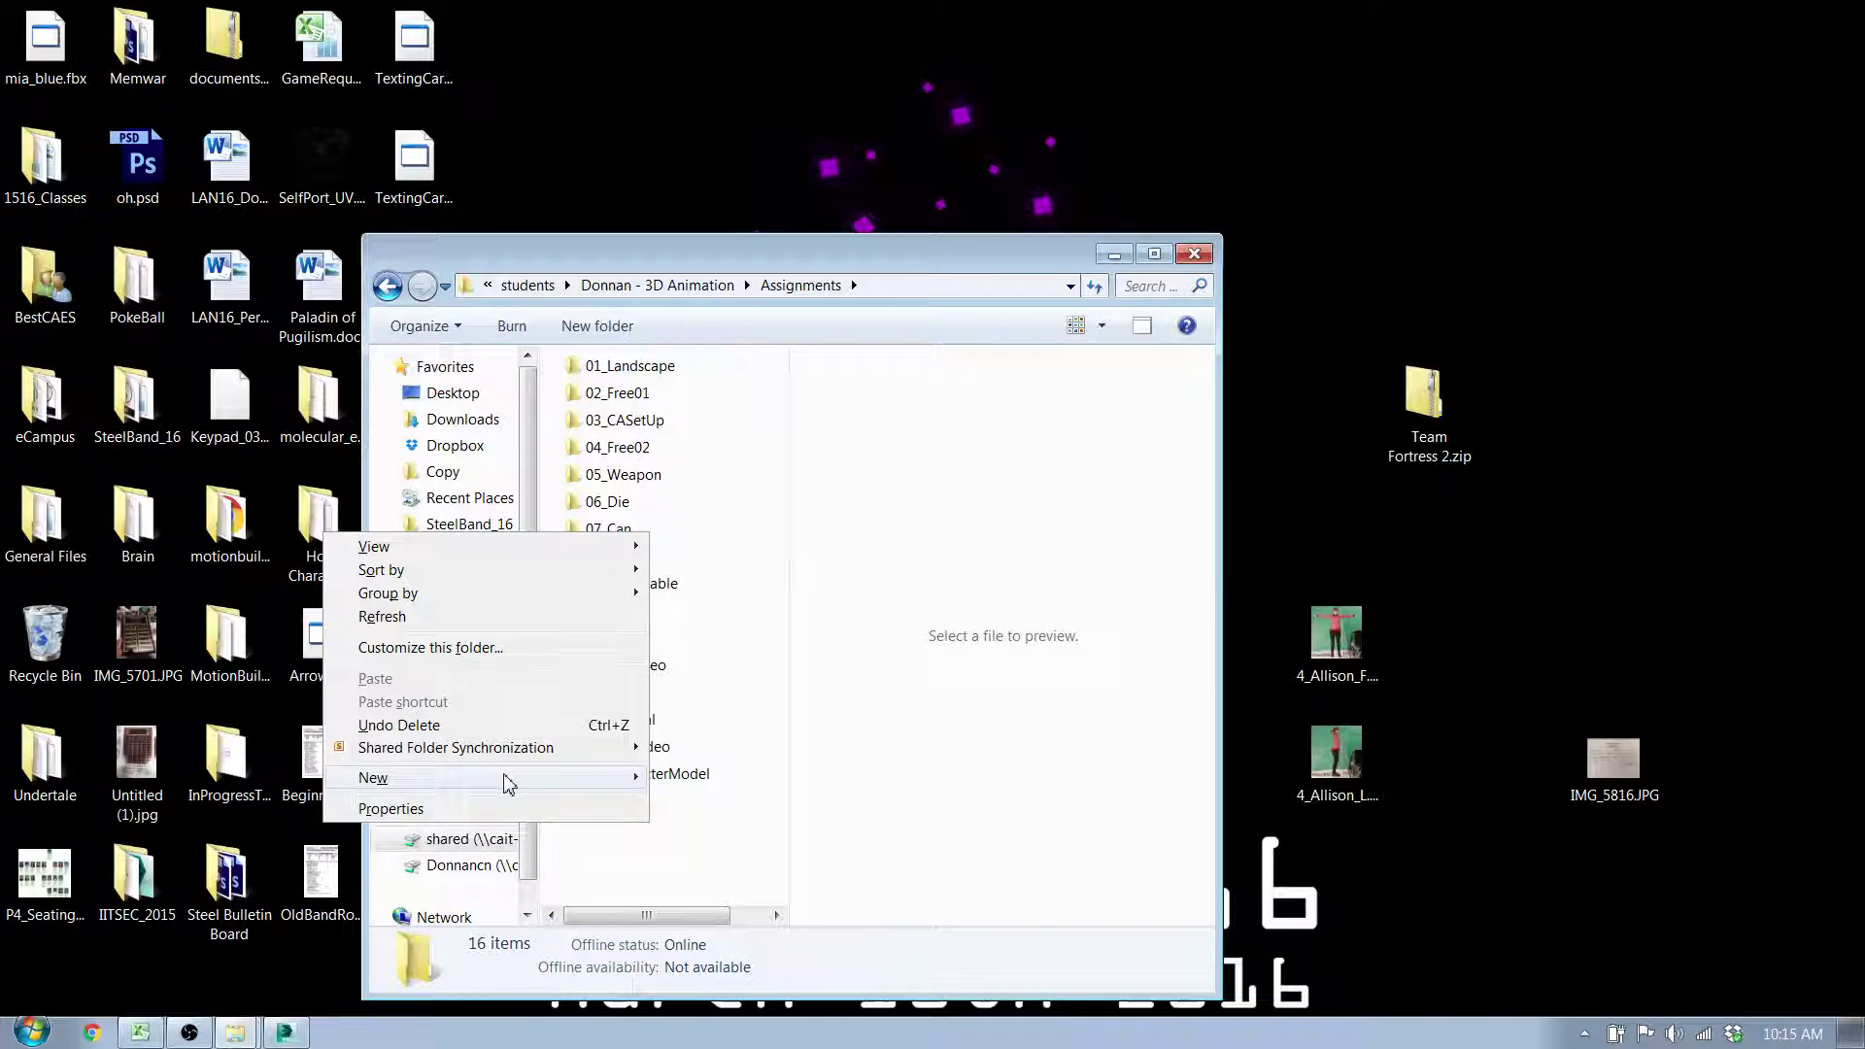
pyautogui.moveTo(497, 789)
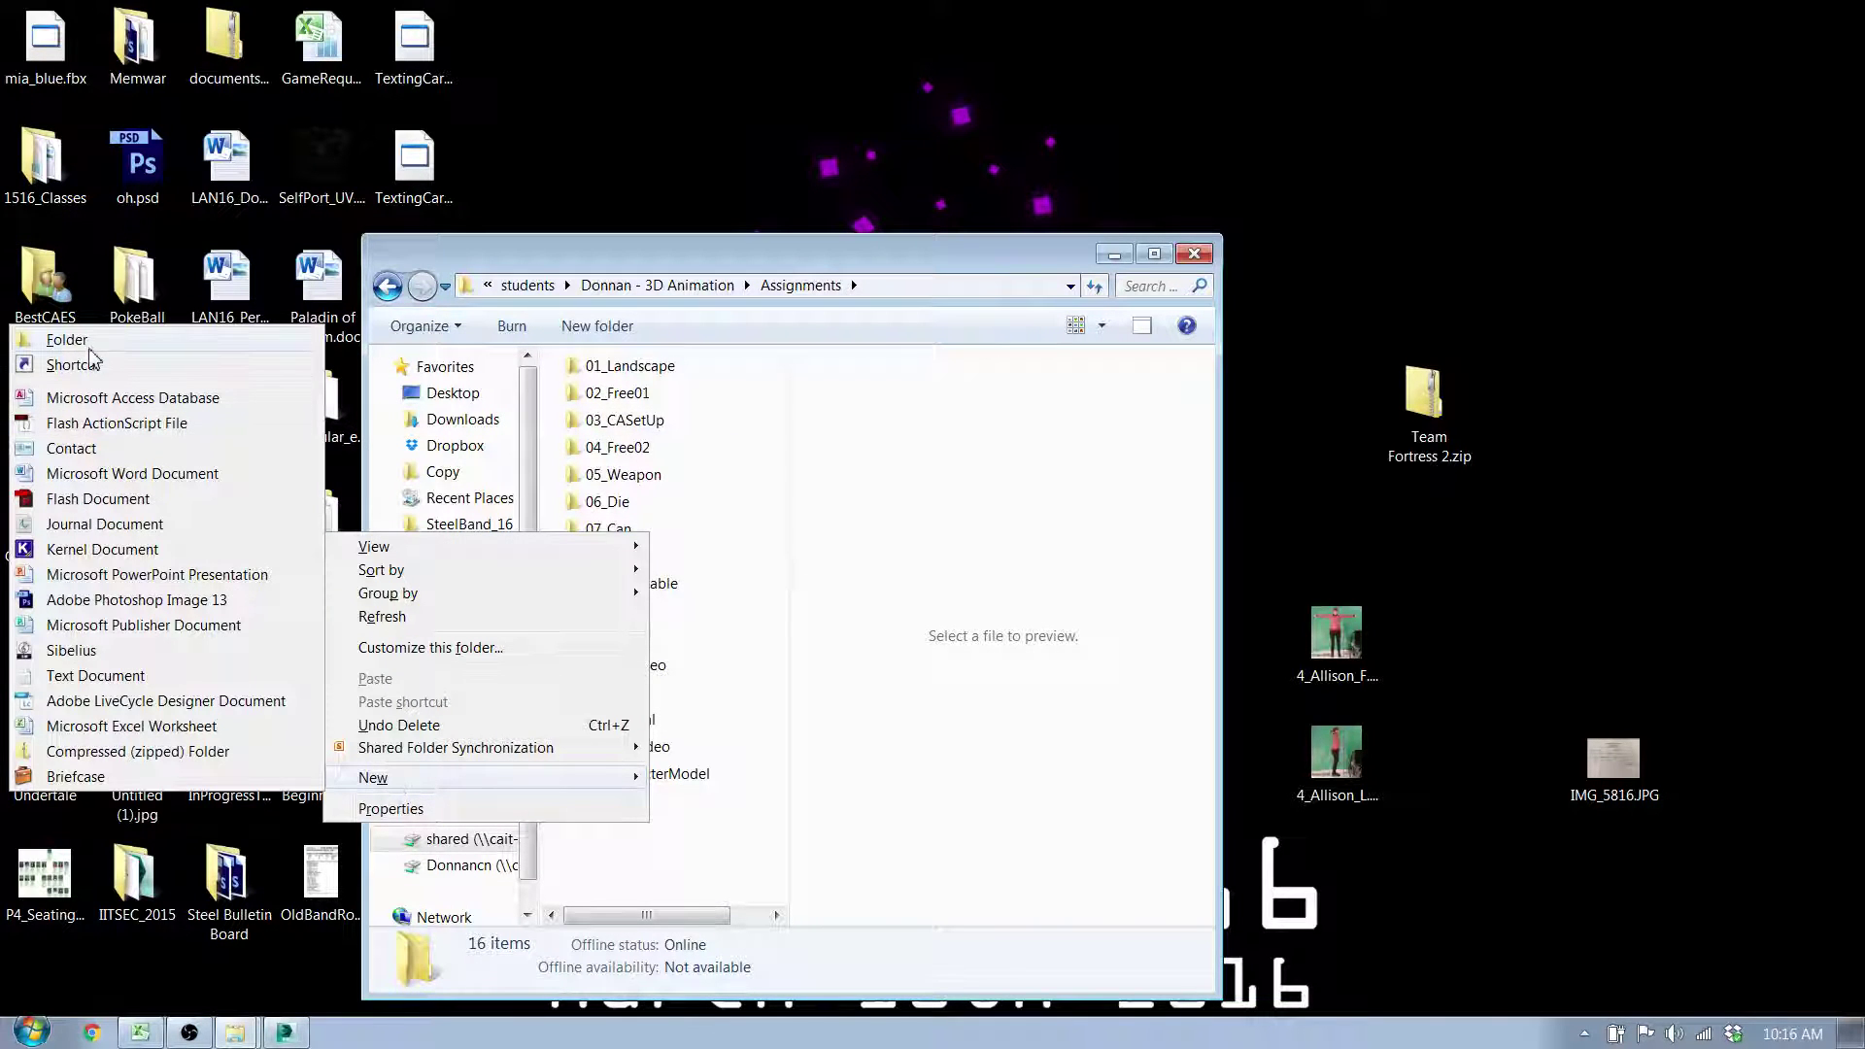
pyautogui.click(91, 340)
pyautogui.write('17_Q')
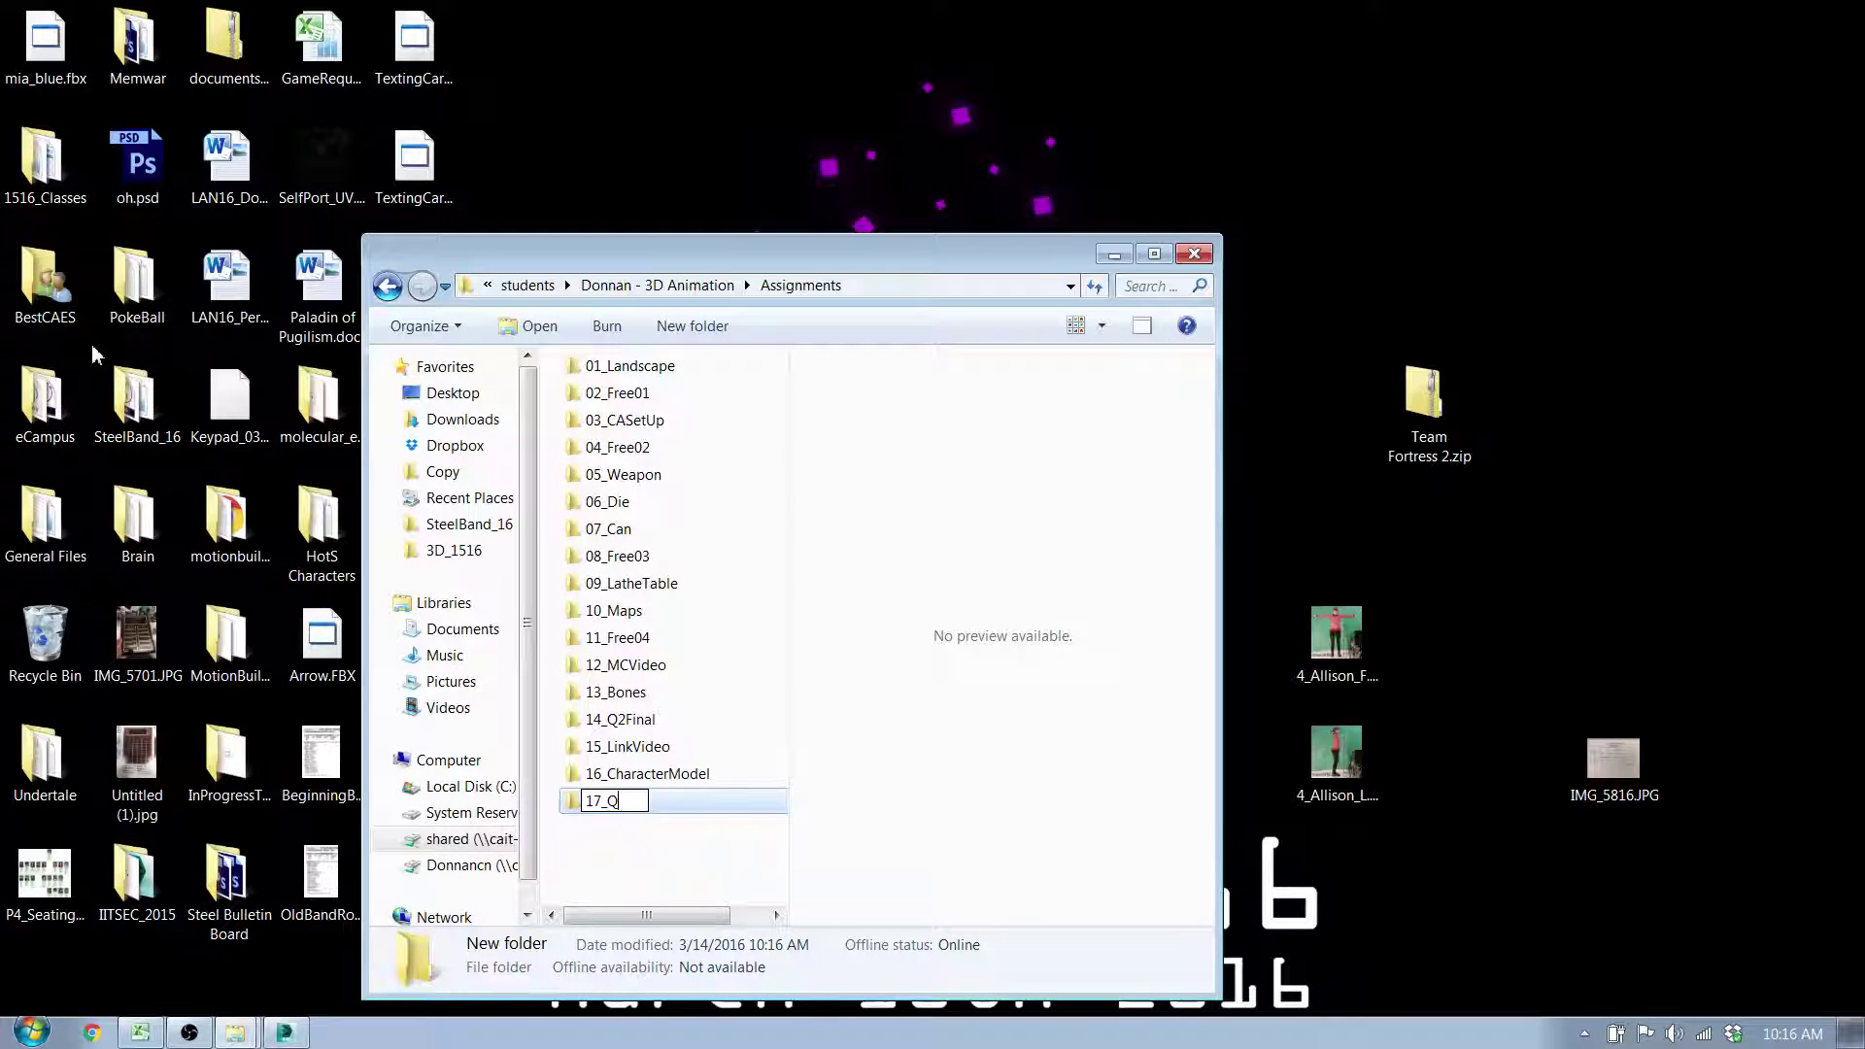
pyautogui.write('3Final')
pyautogui.press('Return')
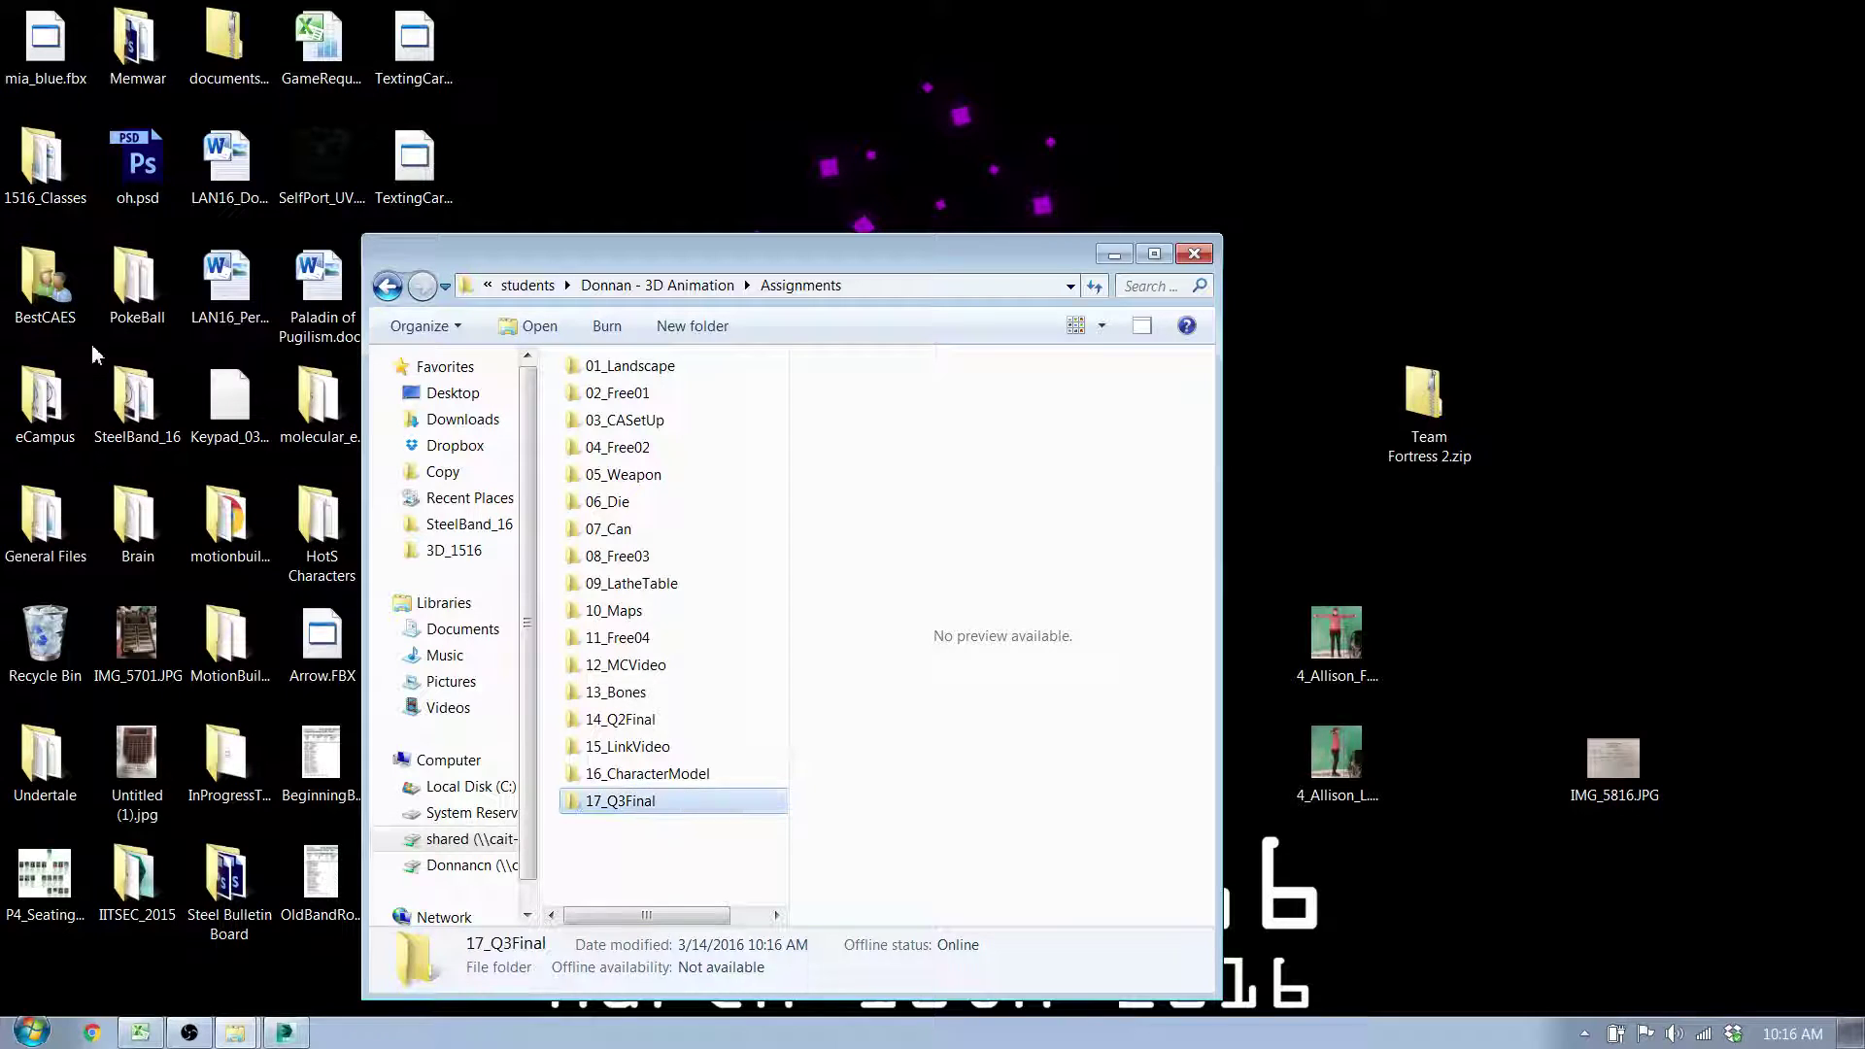
# Step: Copy #_Lastname_Q3Final.png from the desktop into the 17_Q3Final folder, preview the copy and close the folder window
pyautogui.doubleClick(640, 811)
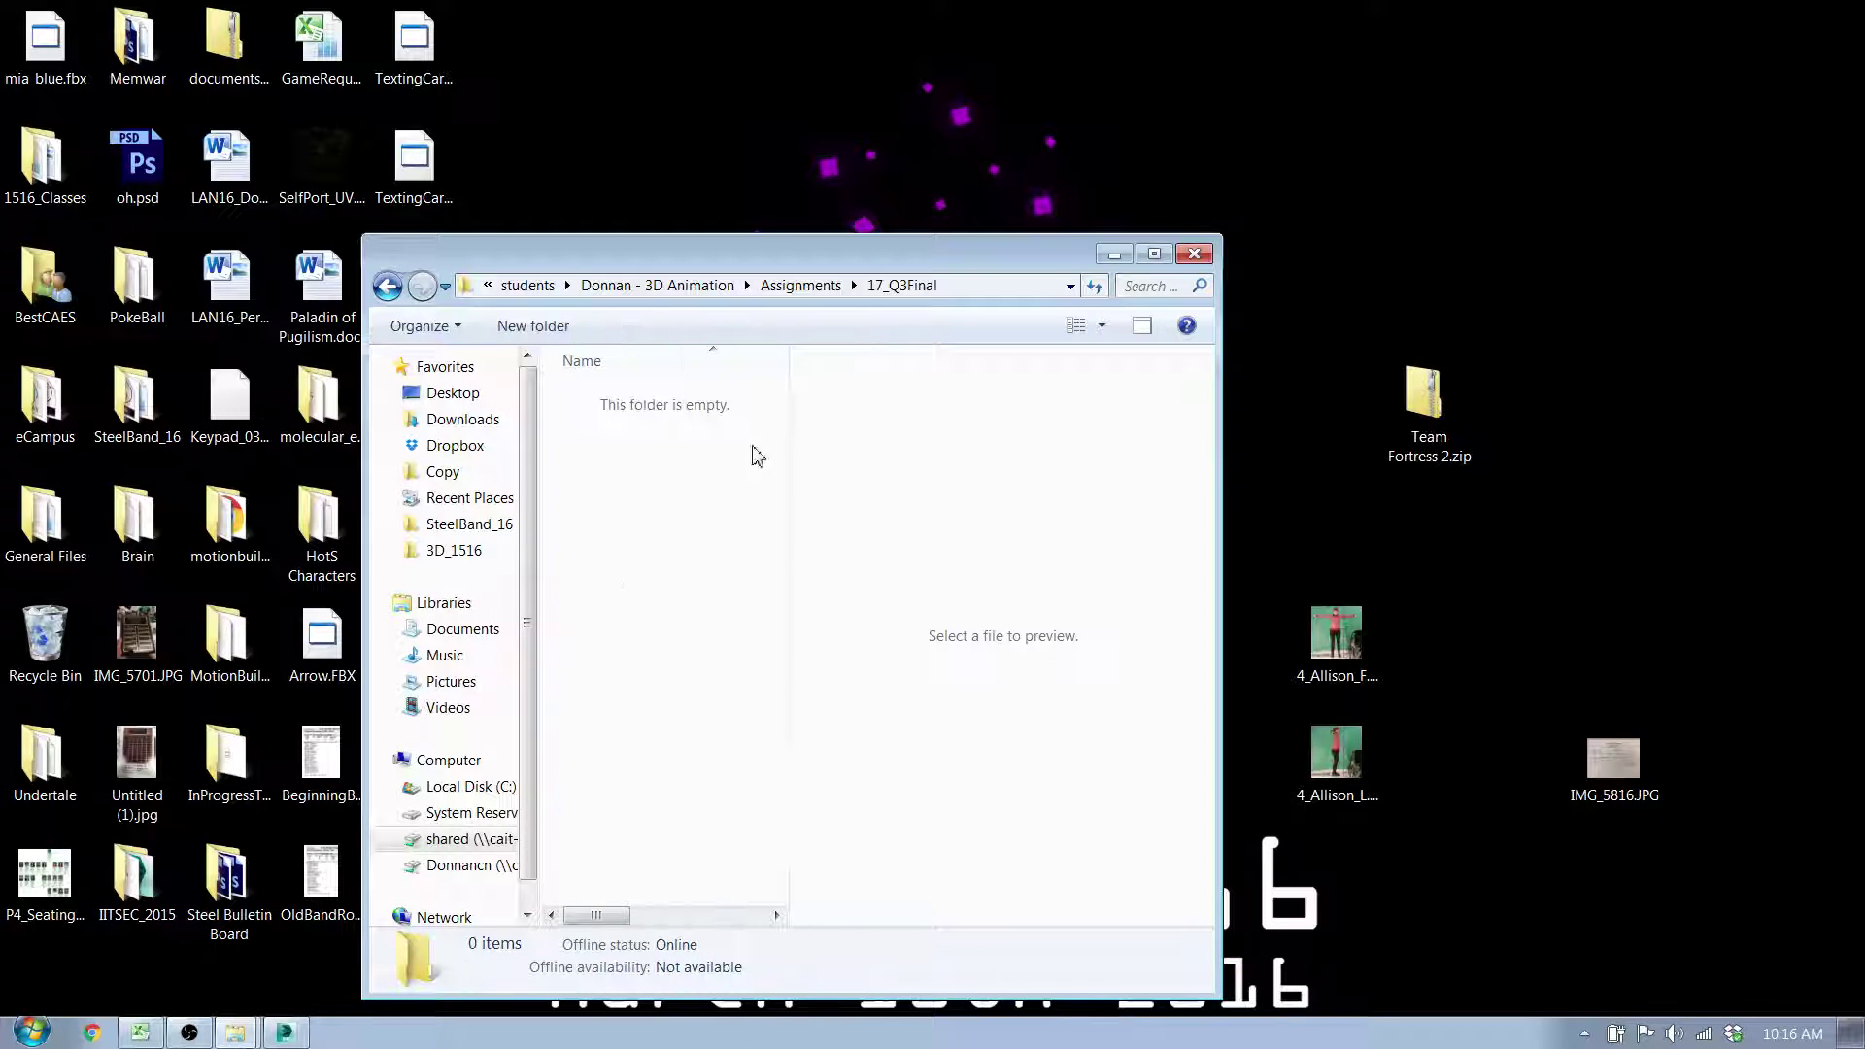
pyautogui.moveTo(744, 258); pyautogui.dragTo(1232, 223)
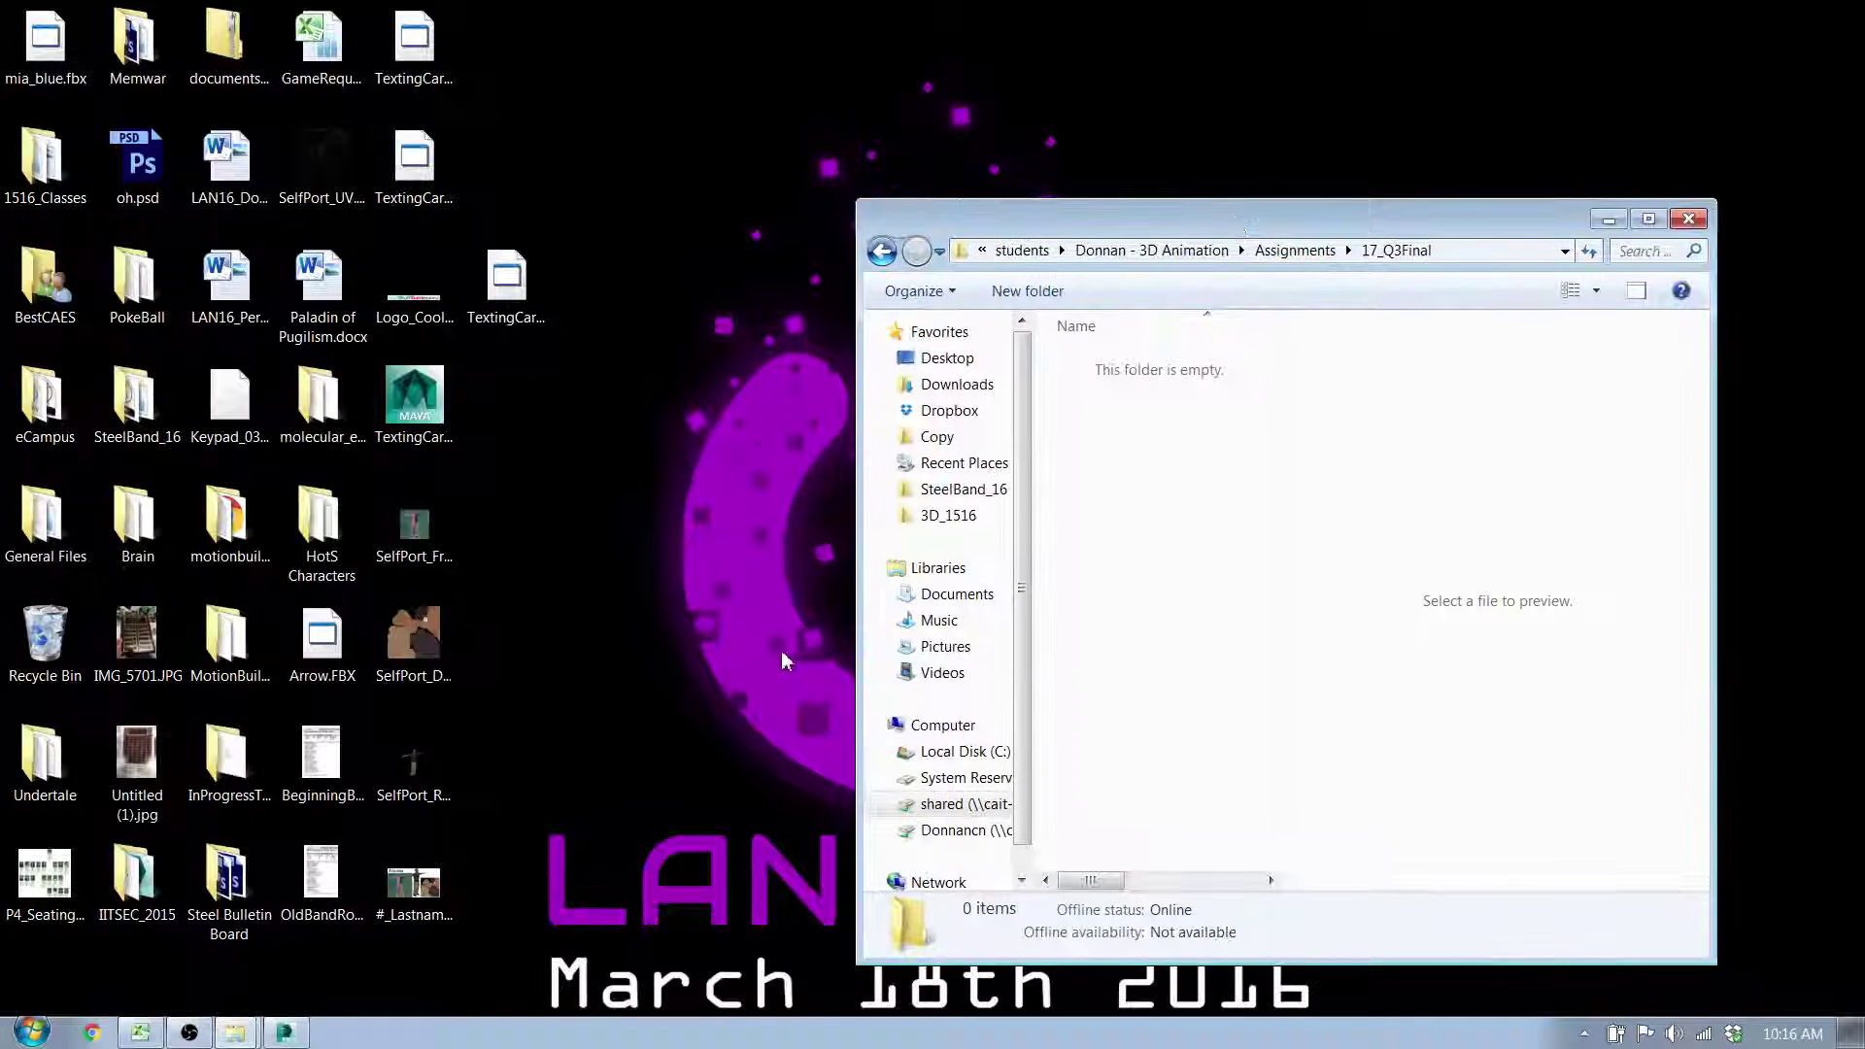
pyautogui.moveTo(414, 883); pyautogui.dragTo(1133, 463)
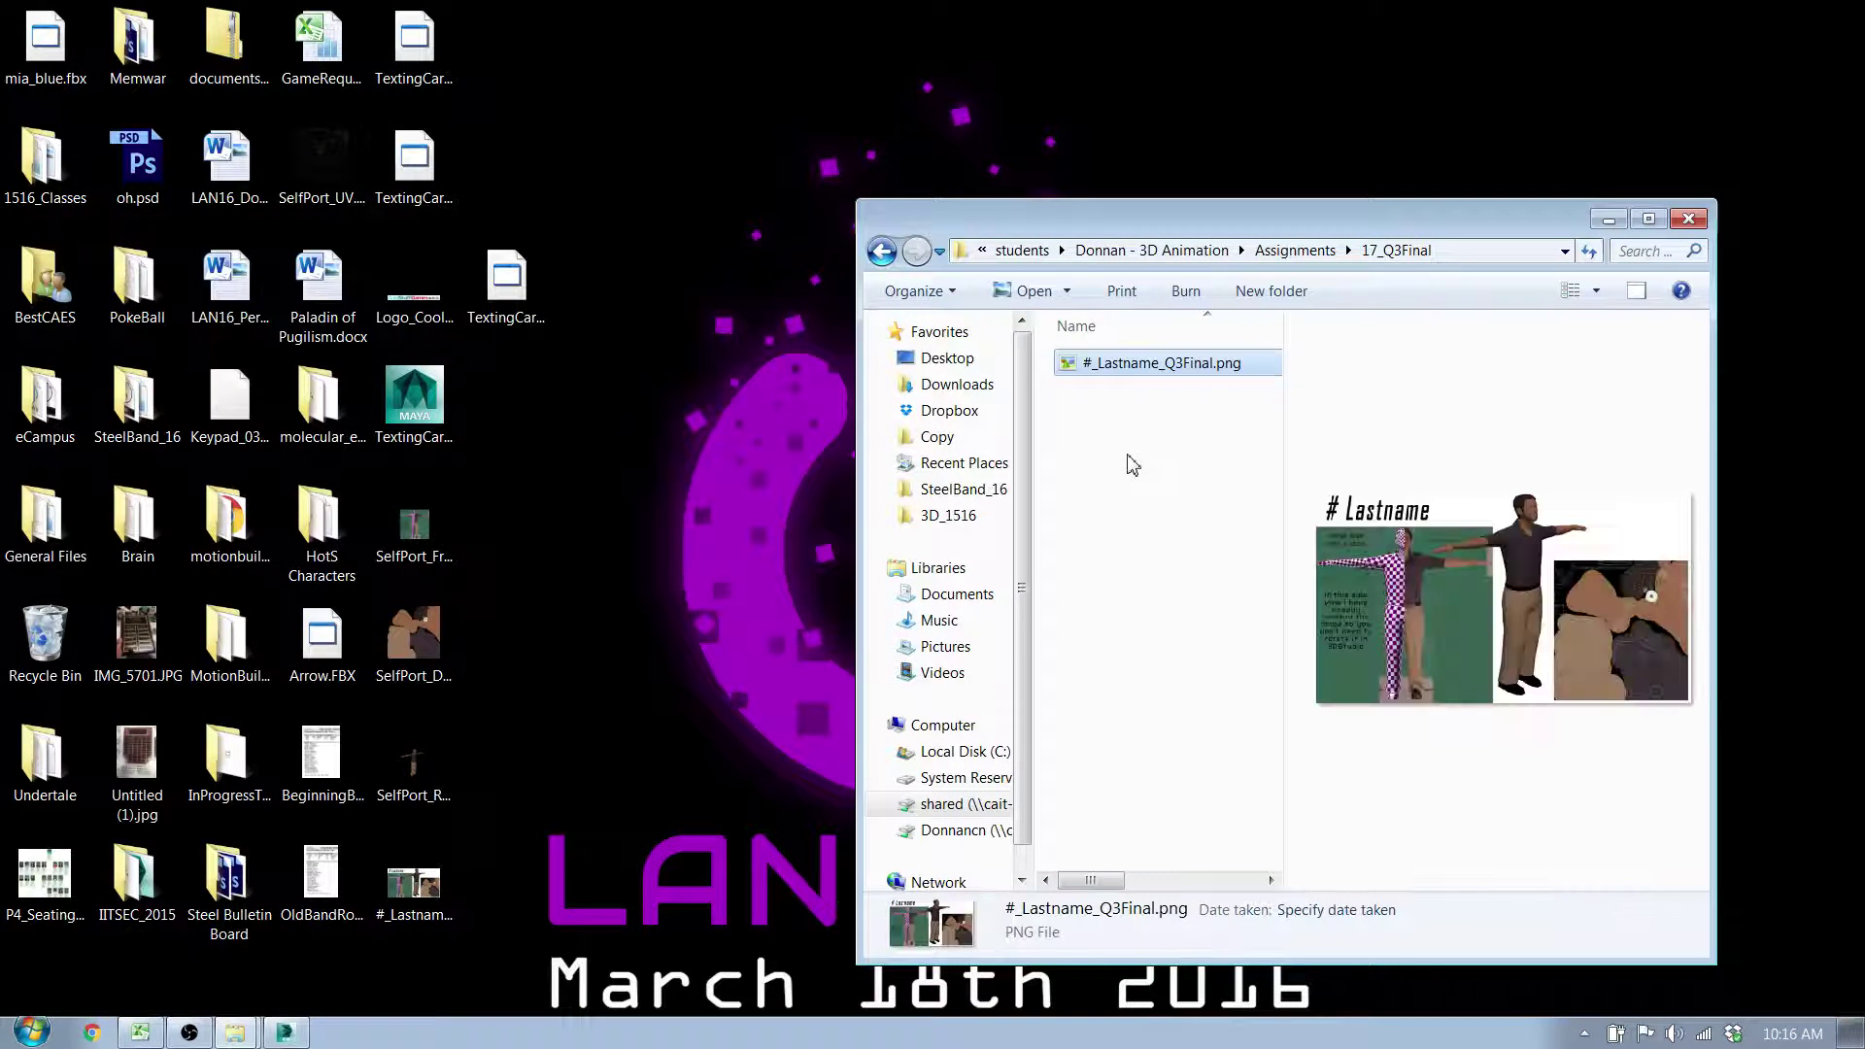
pyautogui.click(1169, 610)
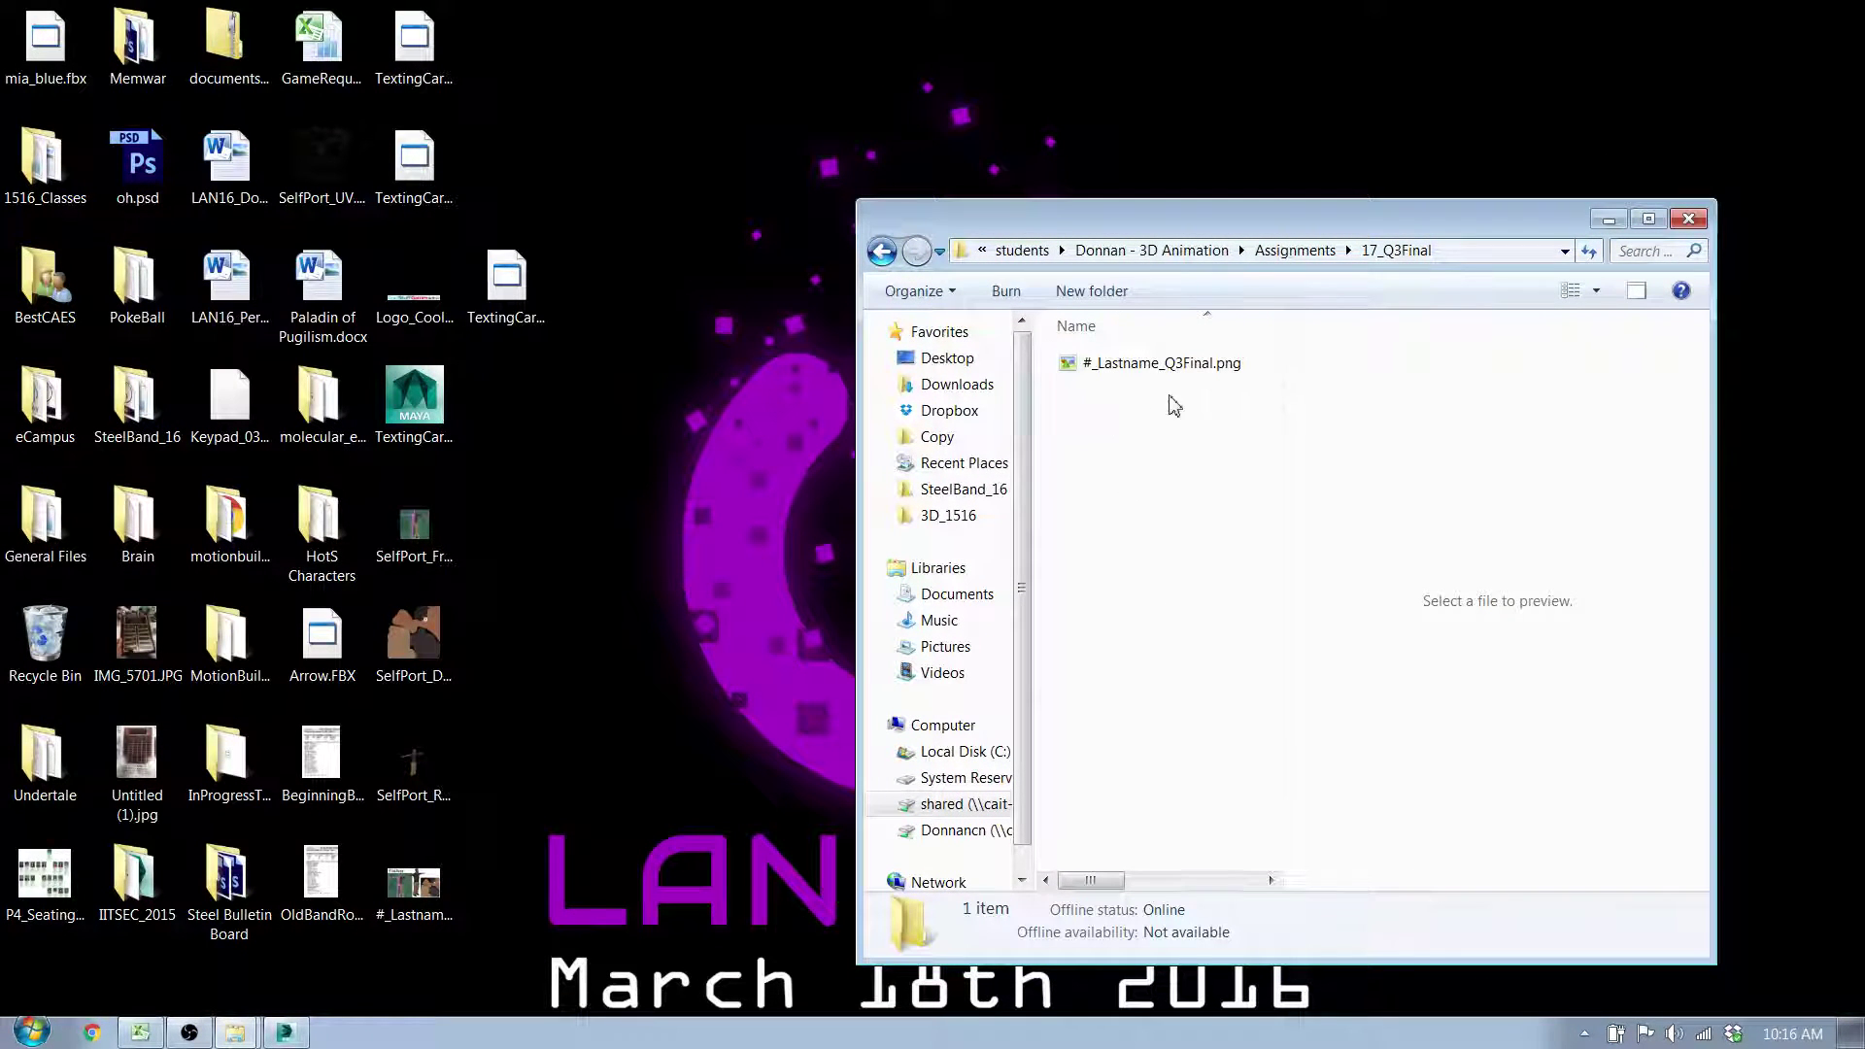
pyautogui.click(1098, 359)
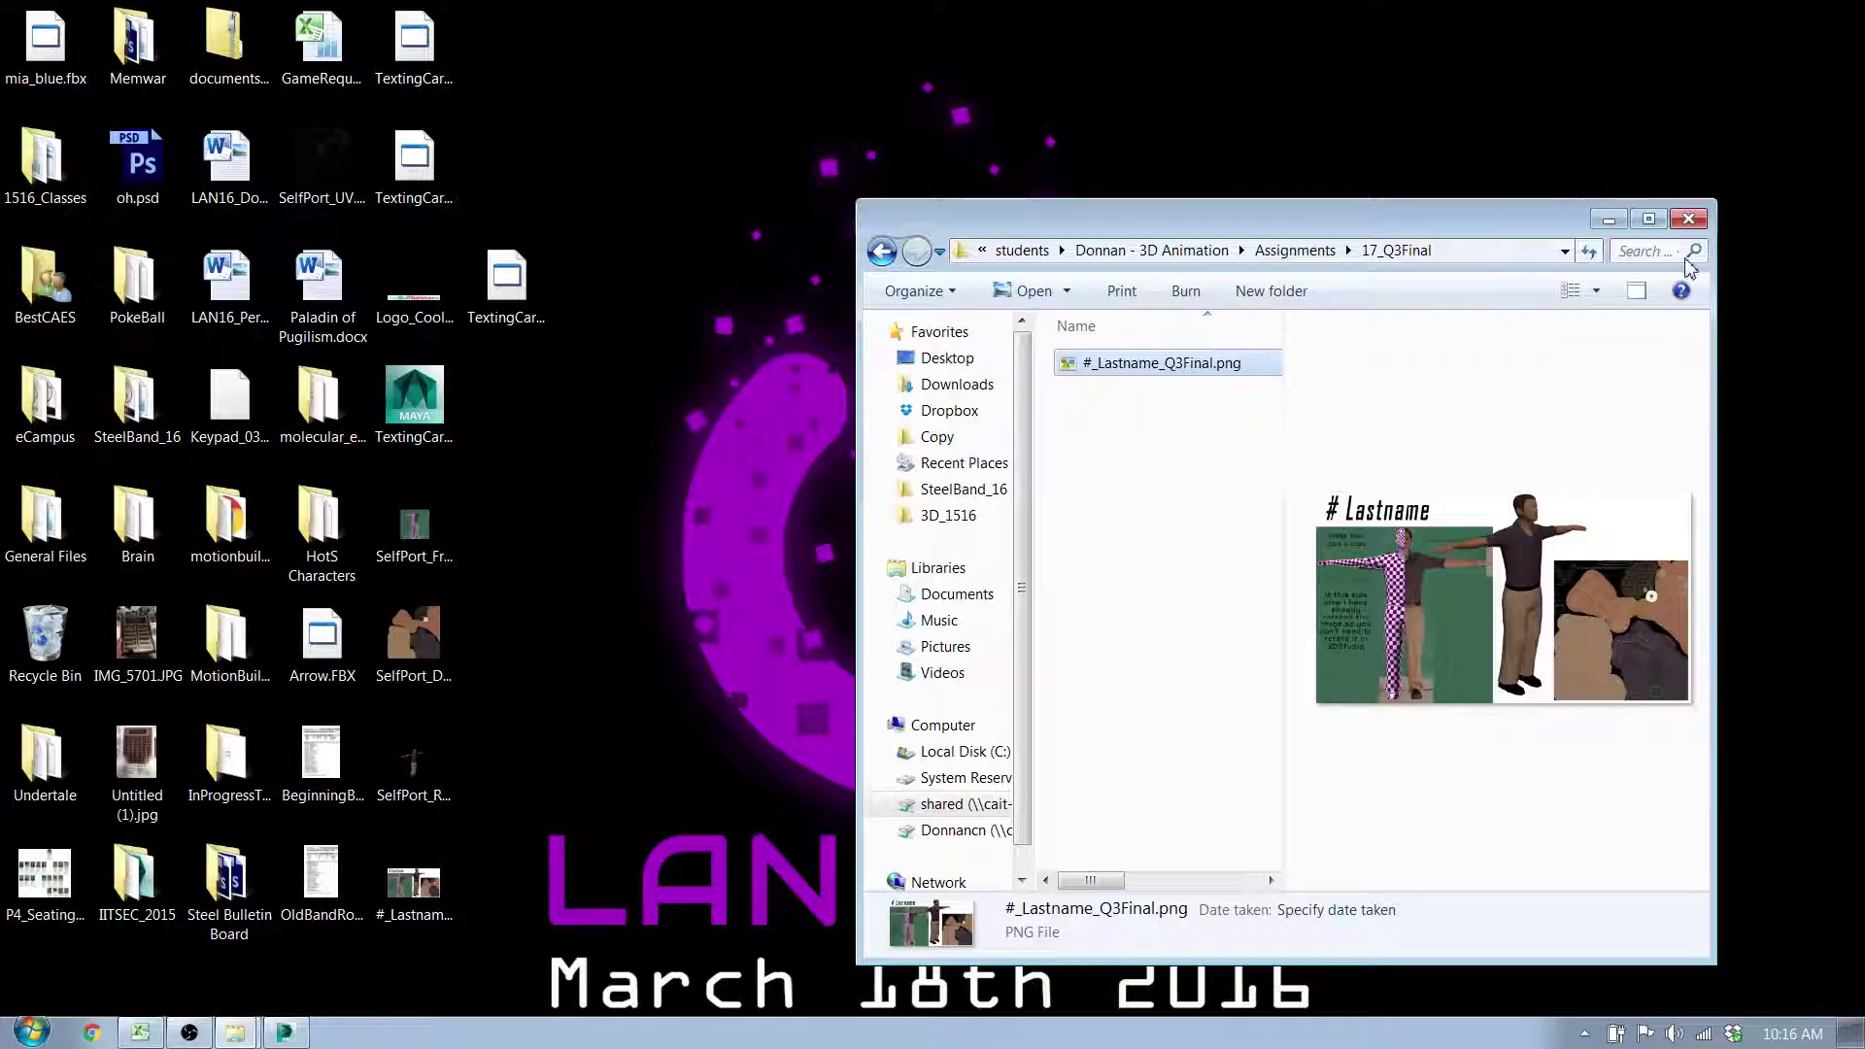
pyautogui.click(1688, 218)
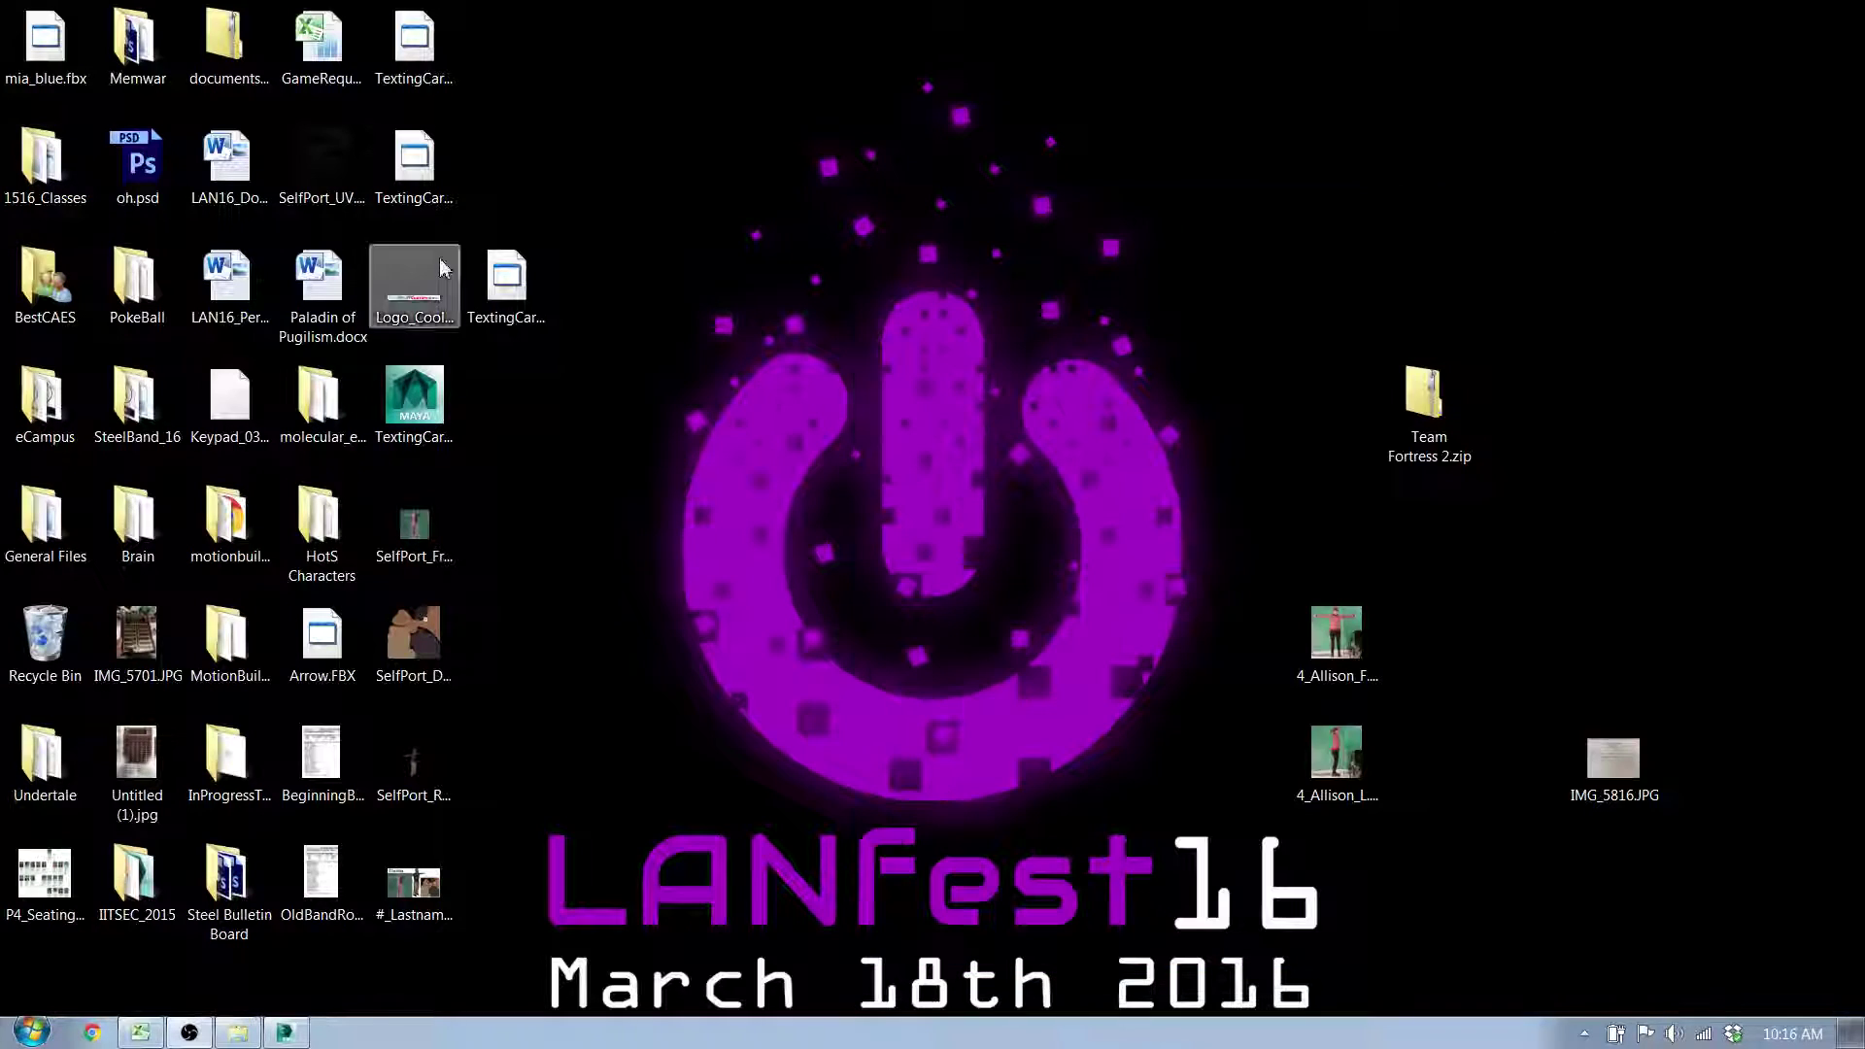